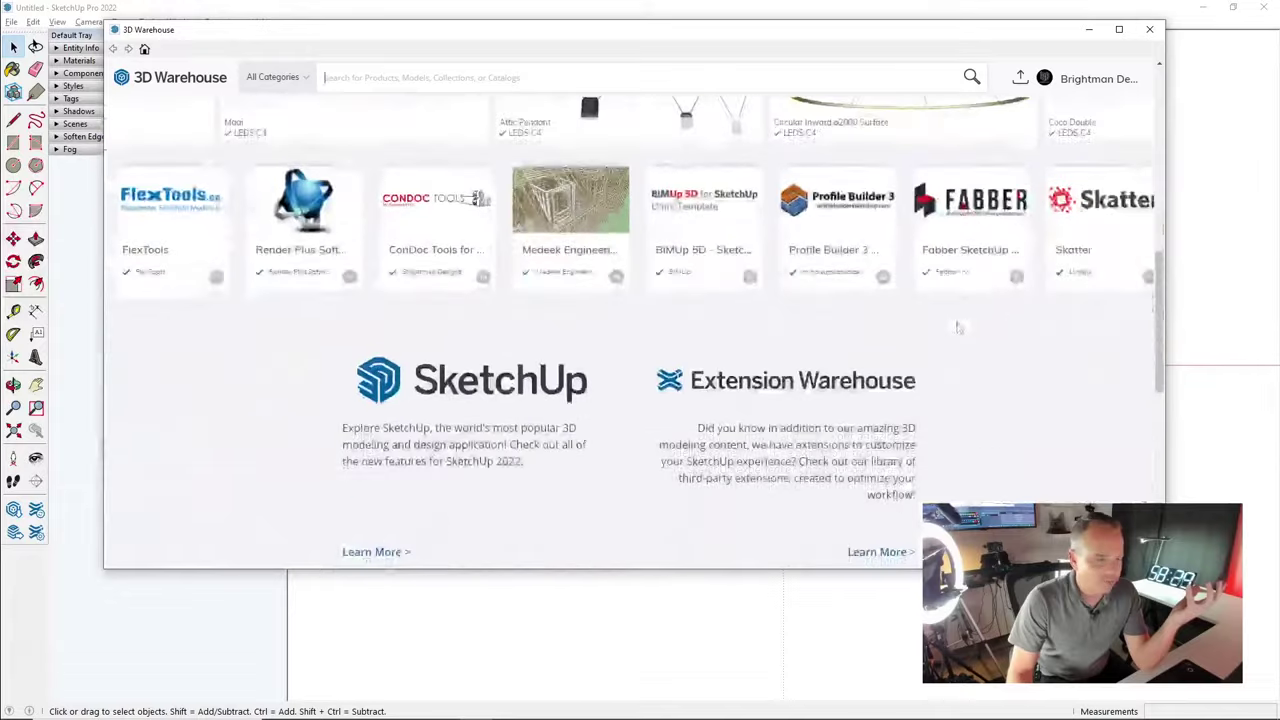
Open the author's profile from the featured community house models and browse the author's published models
{"action": "scroll", "coordinate": [960, 345], "scroll_direction": "up", "scroll_amount": 9}
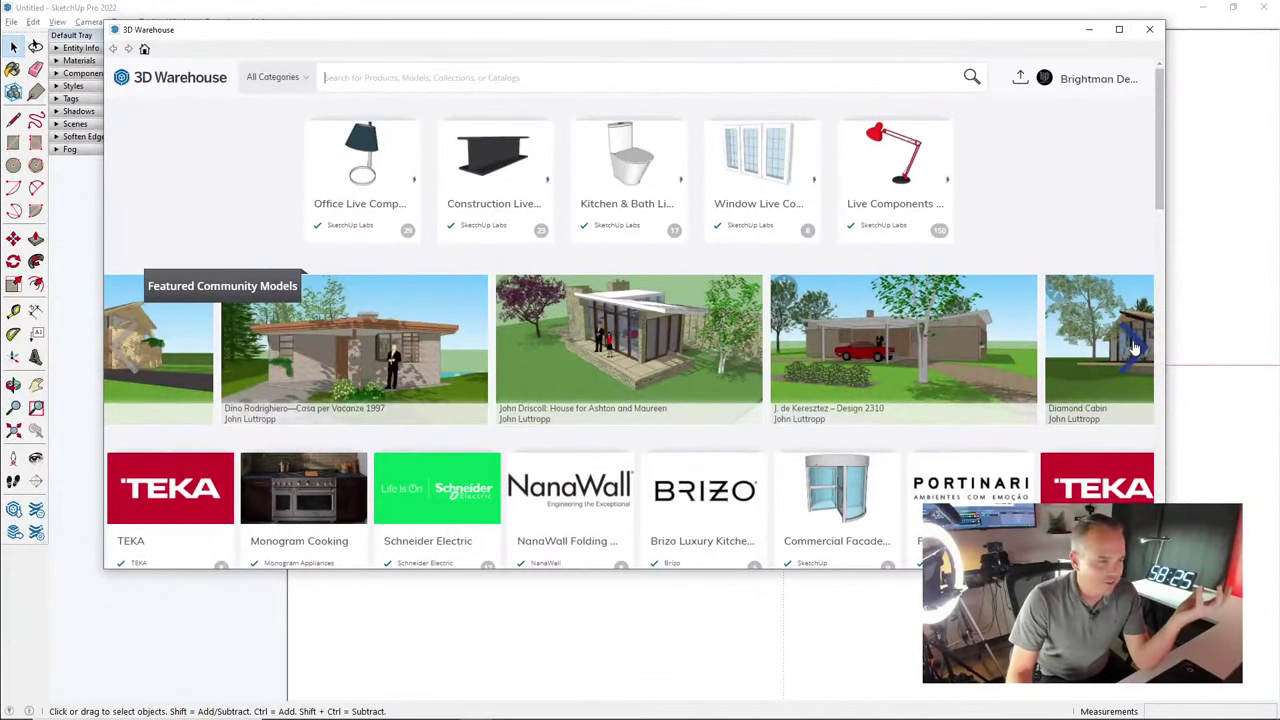
{"action": "left_click", "coordinate": [524, 420]}
{"action": "scroll", "coordinate": [1143, 271], "scroll_direction": "down", "scroll_amount": 2}
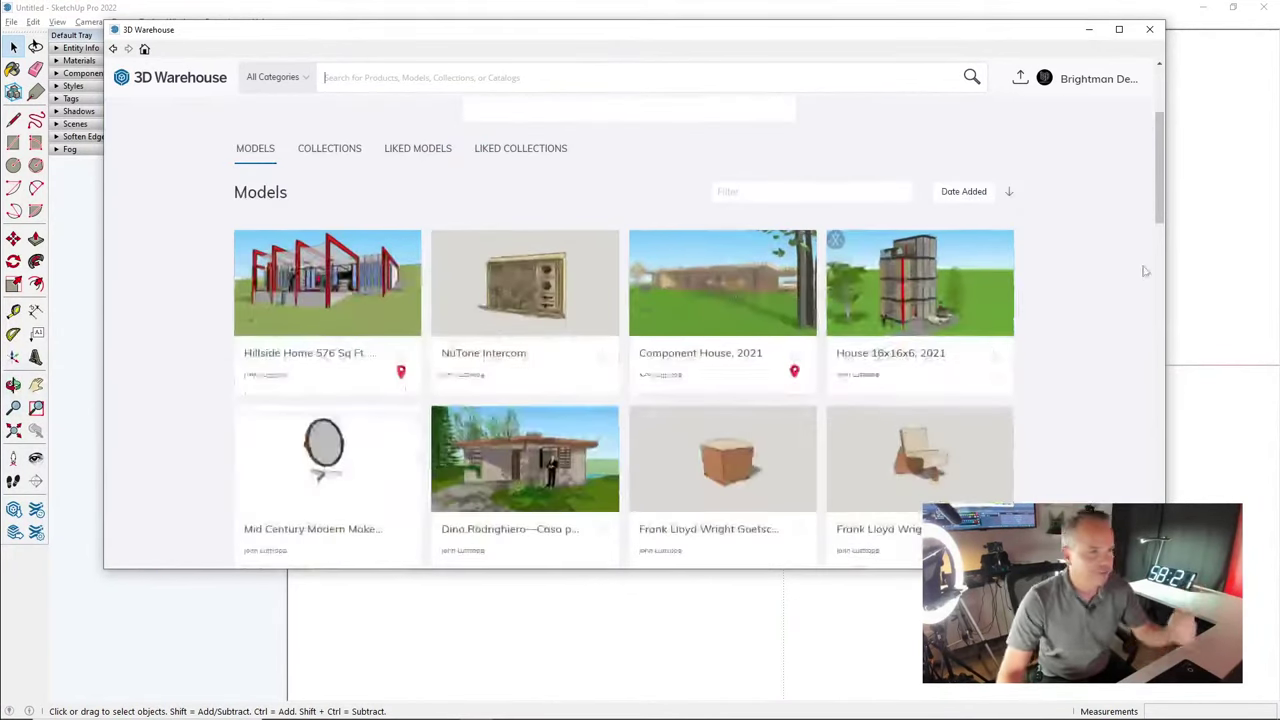
{"action": "scroll", "coordinate": [1147, 268], "scroll_direction": "up", "scroll_amount": 2}
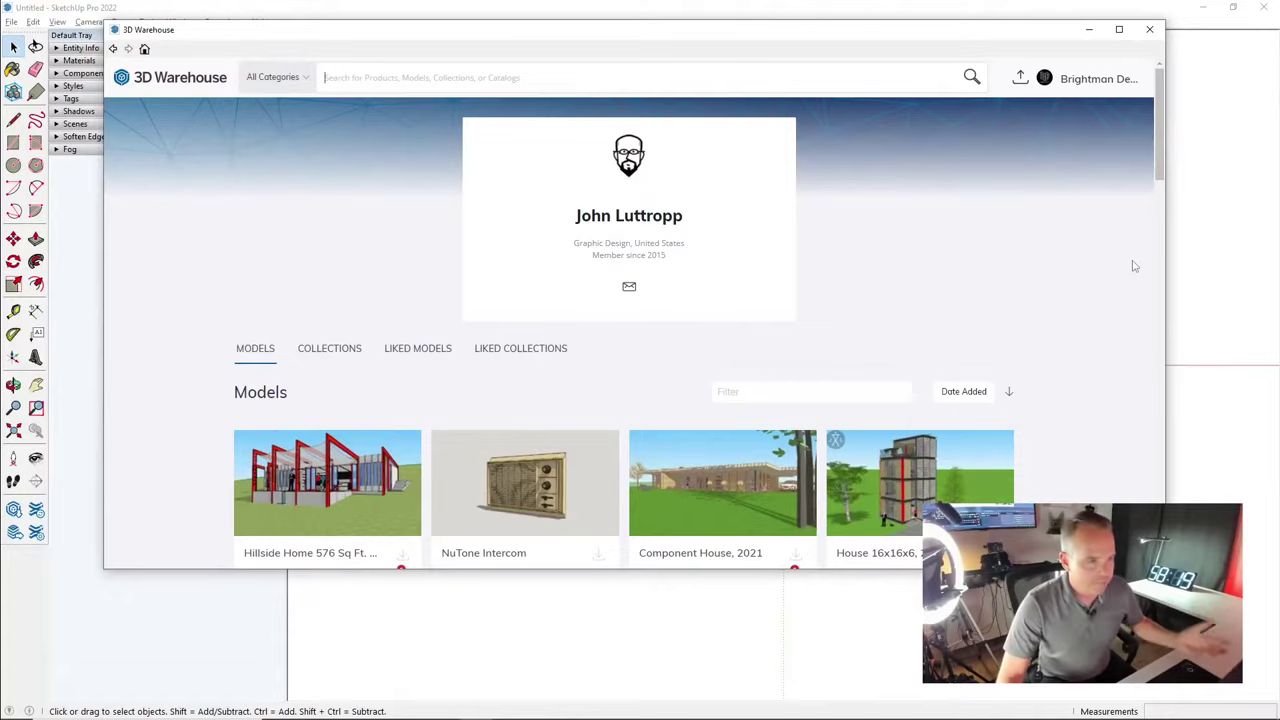
{"action": "scroll", "coordinate": [1134, 266], "scroll_direction": "down", "scroll_amount": 10}
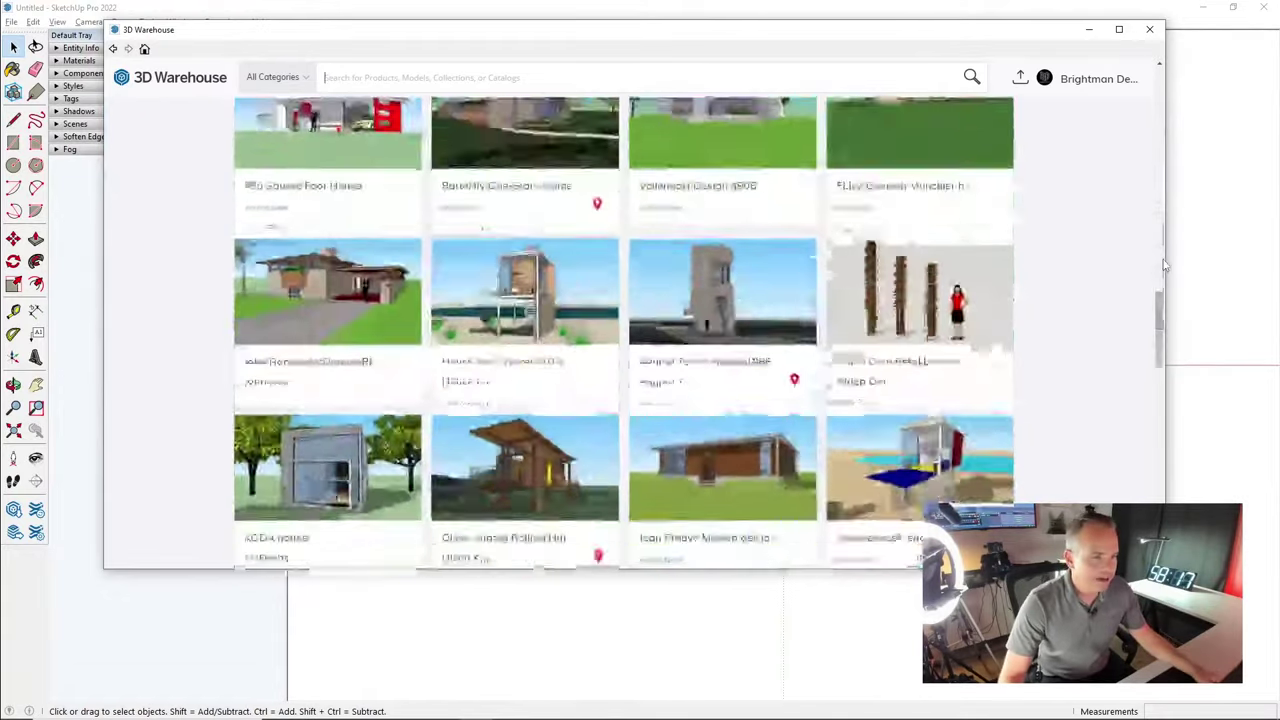
{"action": "scroll", "coordinate": [1160, 266], "scroll_direction": "down", "scroll_amount": 8}
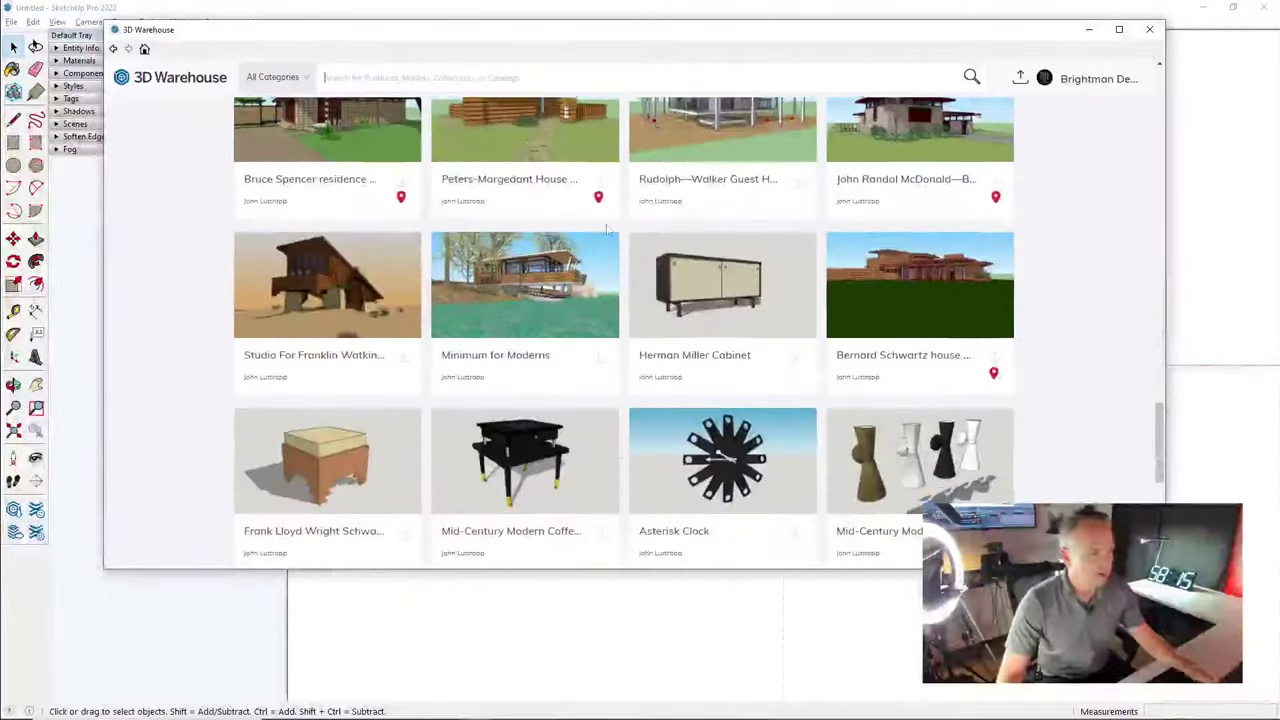
Open the full details page of the Minimum for Moderns house model and review its model info and description
{"action": "left_click", "coordinate": [556, 306]}
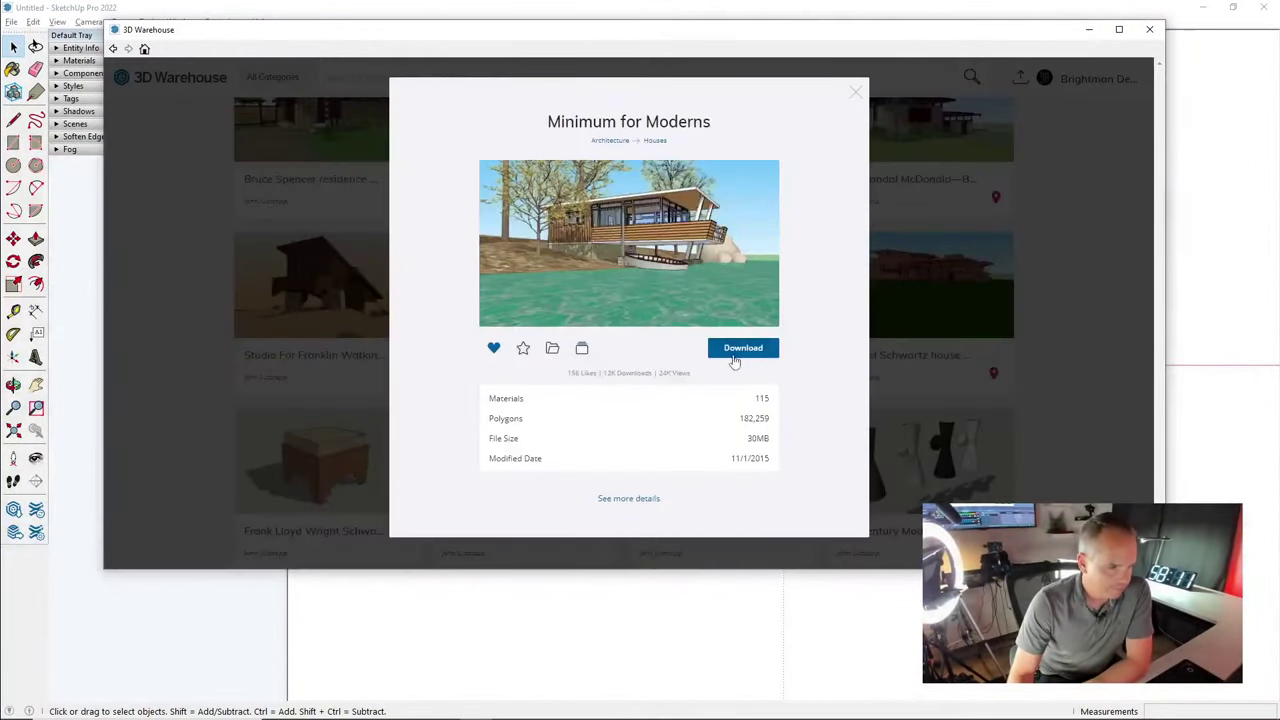
{"action": "left_click", "coordinate": [643, 498]}
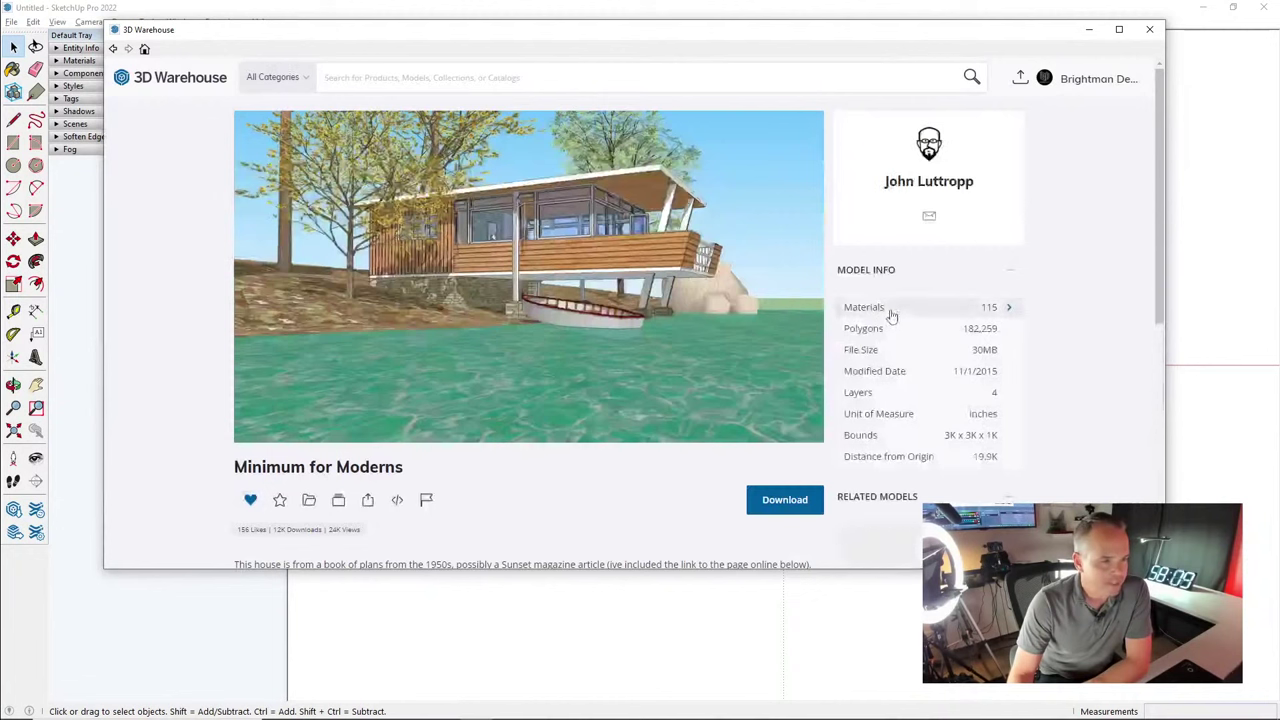
{"action": "scroll", "coordinate": [686, 451], "scroll_direction": "down", "scroll_amount": 4}
{"action": "scroll", "coordinate": [689, 449], "scroll_direction": "up", "scroll_amount": 3}
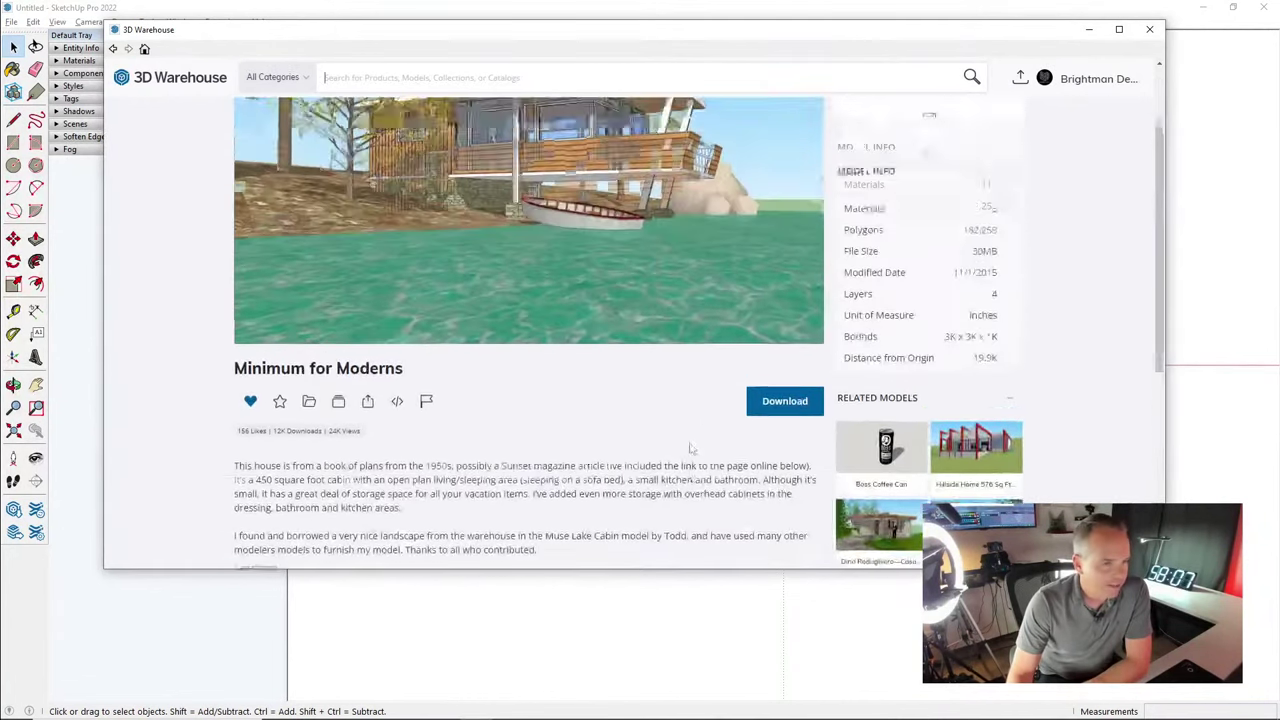
Download the Minimum for Moderns model without loading it into the current file, saving it as Minimum+for+Moderns.skp in the Desktop's TEMP folder
{"action": "left_click", "coordinate": [788, 500]}
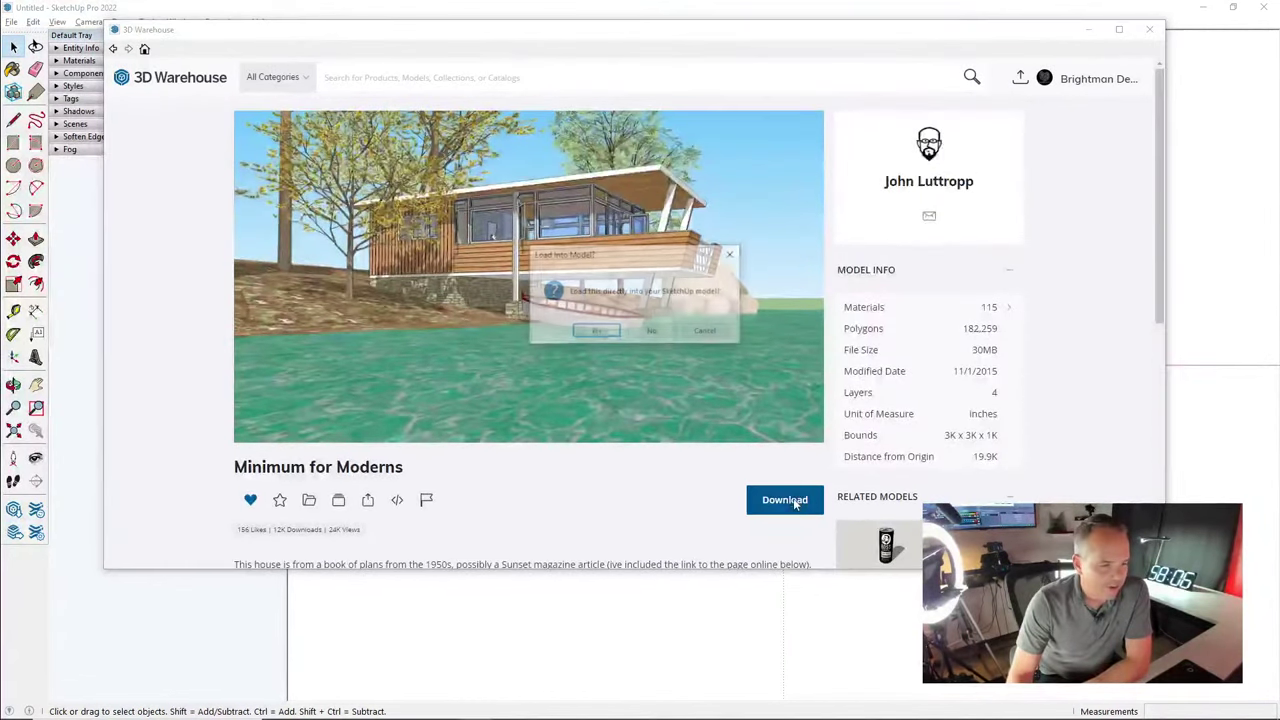
{"action": "left_click", "coordinate": [652, 332]}
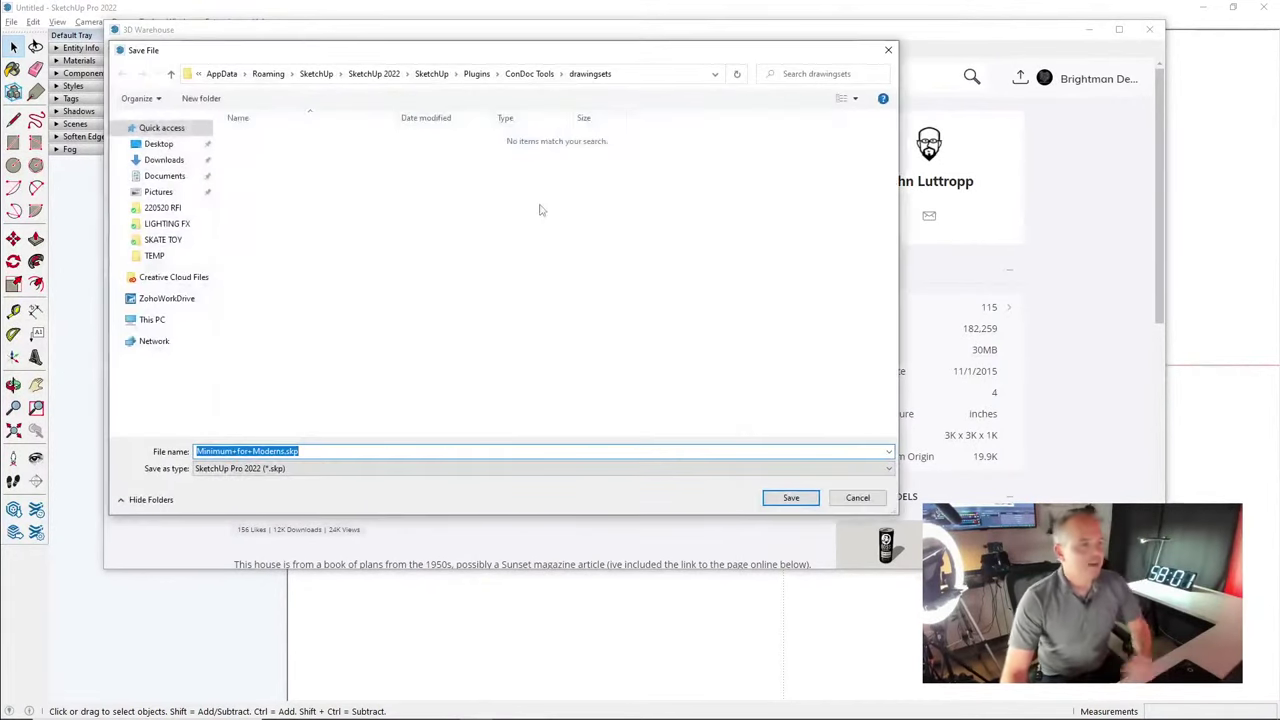
{"action": "left_click", "coordinate": [160, 145]}
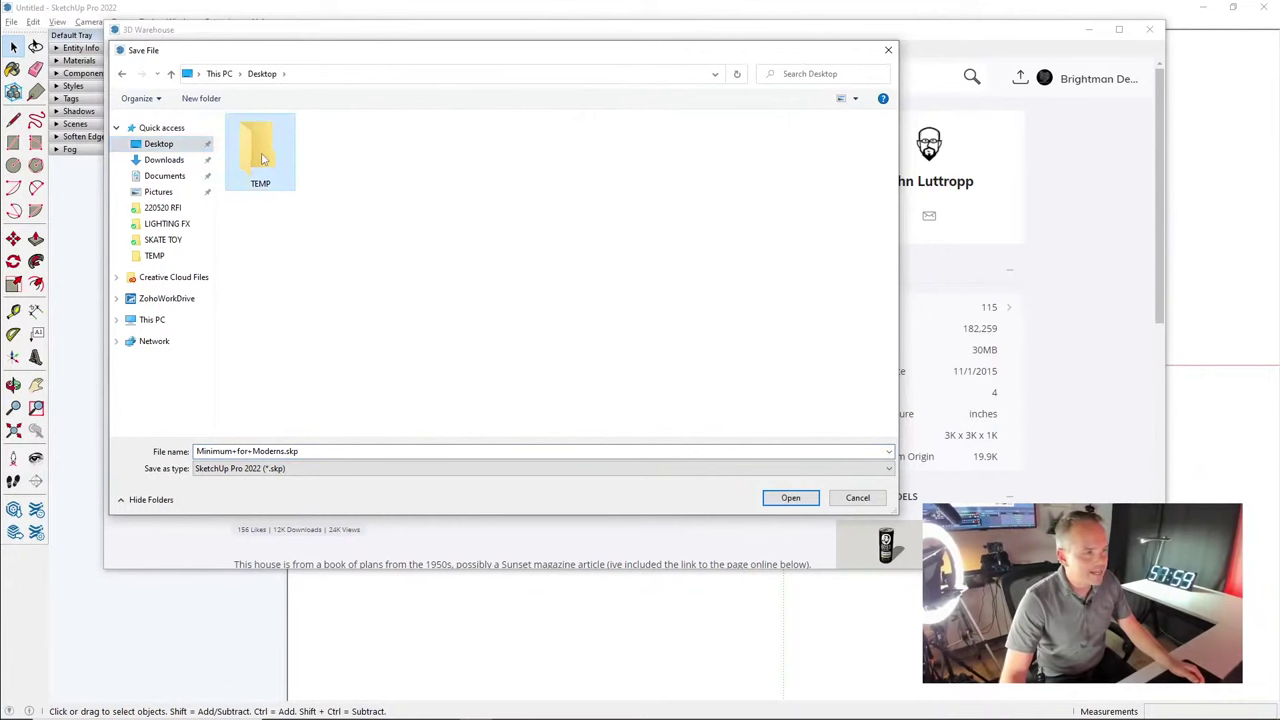
{"action": "double_click", "coordinate": [265, 158]}
{"action": "left_click", "coordinate": [788, 497]}
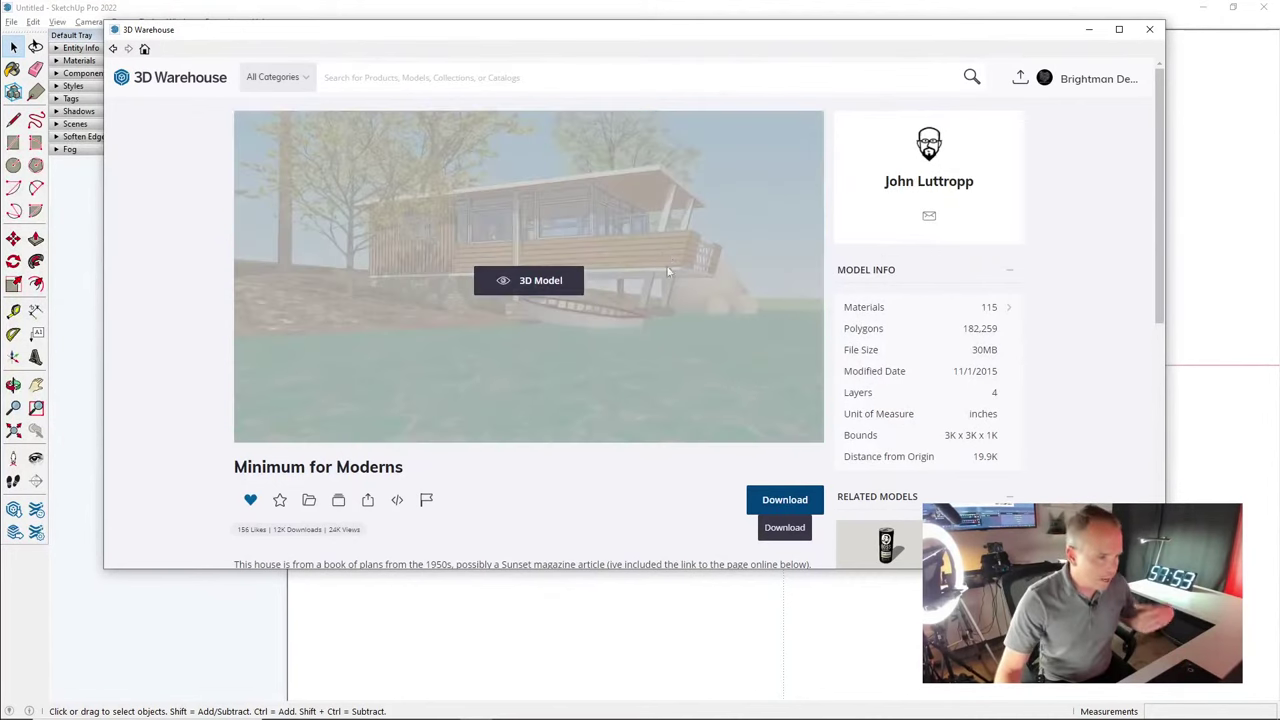
Close the 3D Warehouse and open Minimum+for+Moderns.skp from the Desktop's TEMP folder
{"action": "left_click", "coordinate": [1150, 33]}
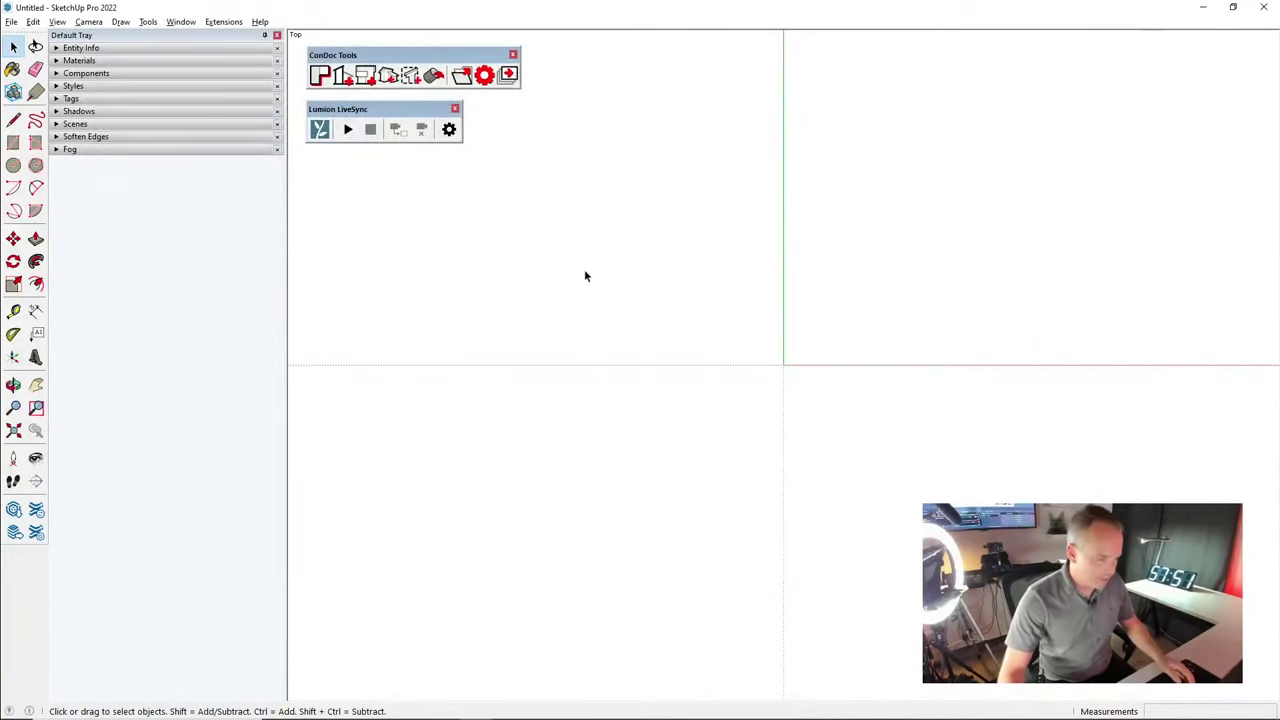
{"action": "key", "text": "ctrl+o"}
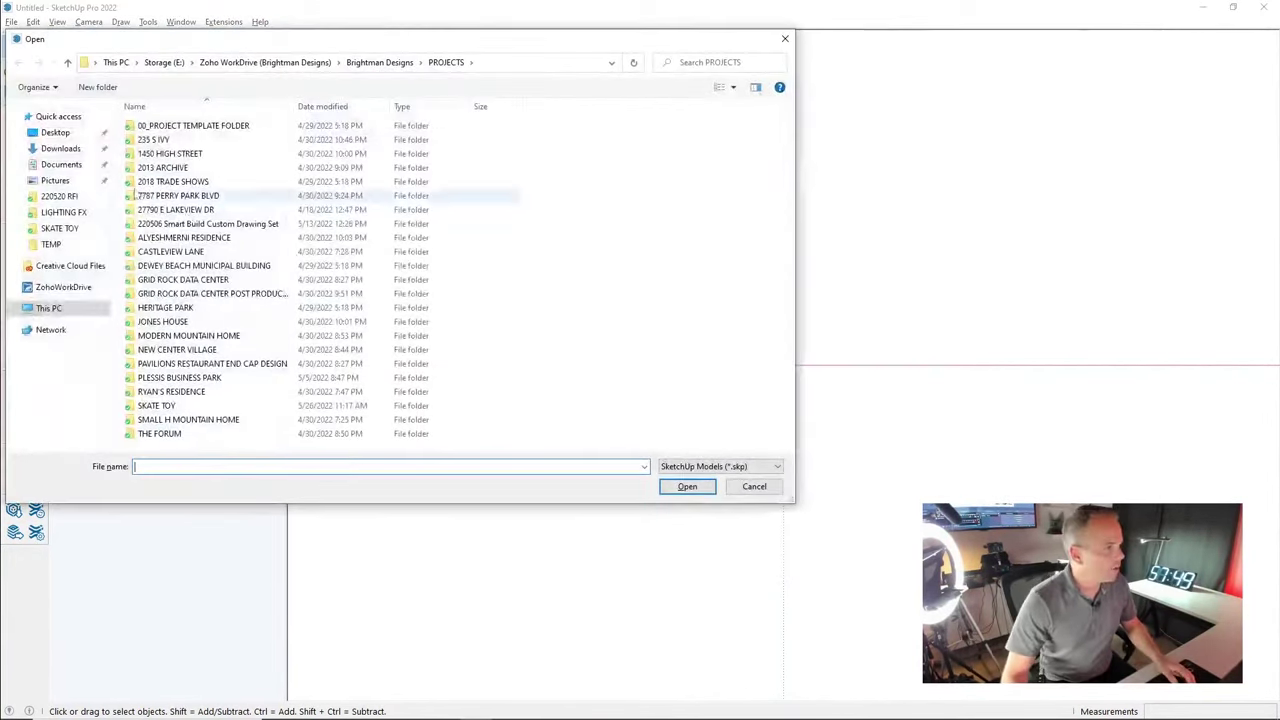
{"action": "left_click", "coordinate": [54, 132]}
{"action": "double_click", "coordinate": [163, 145]}
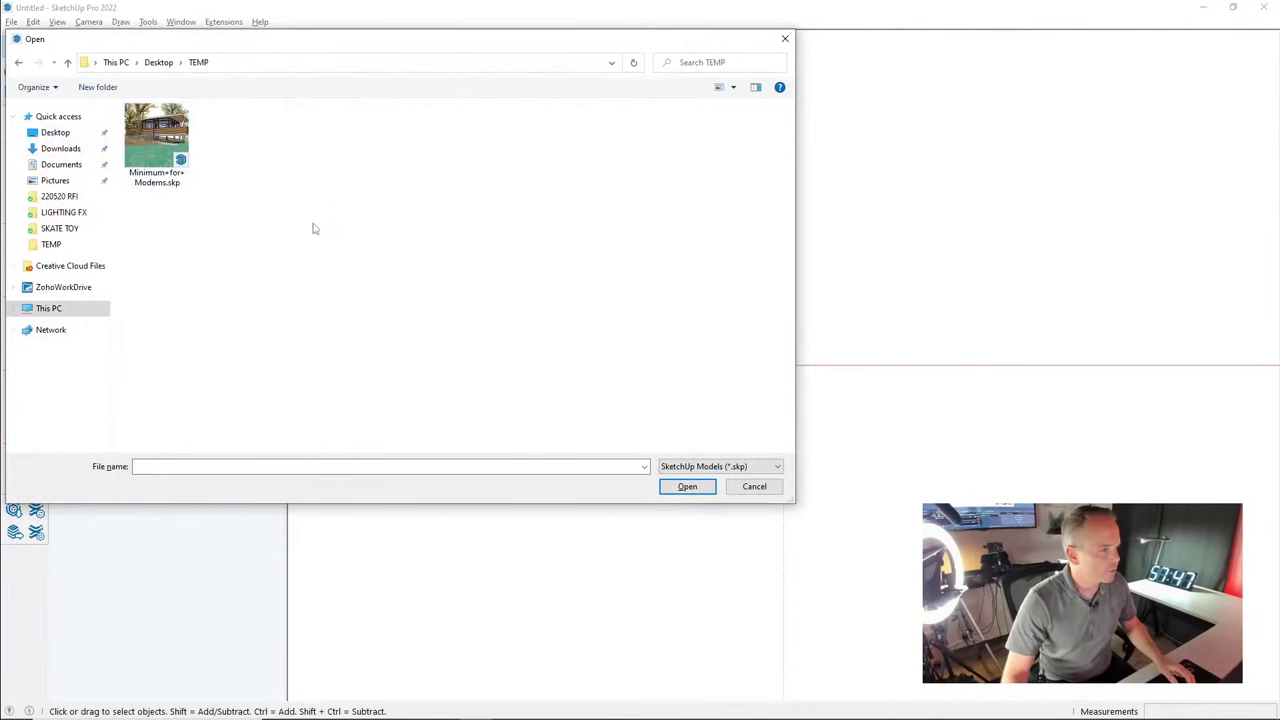
{"action": "double_click", "coordinate": [163, 145]}
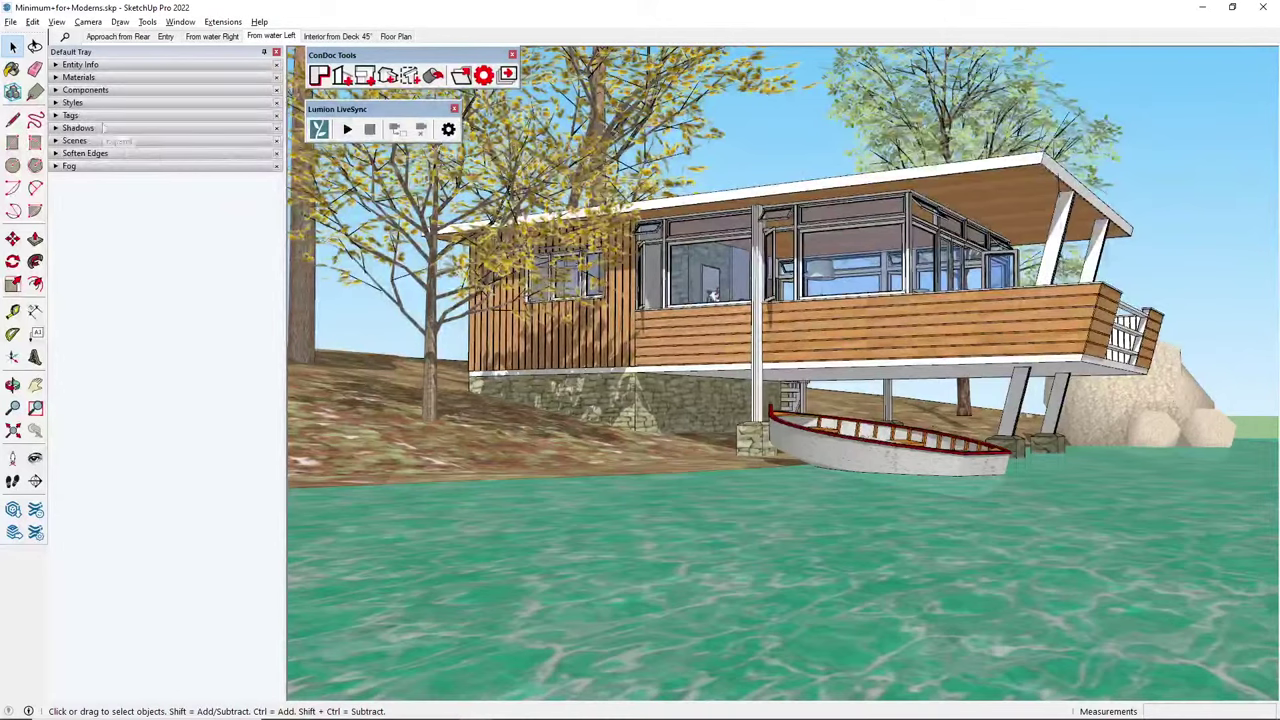
Expand the tag list and check what the Roof tag controls by hiding it and showing it again
{"action": "left_click", "coordinate": [90, 115]}
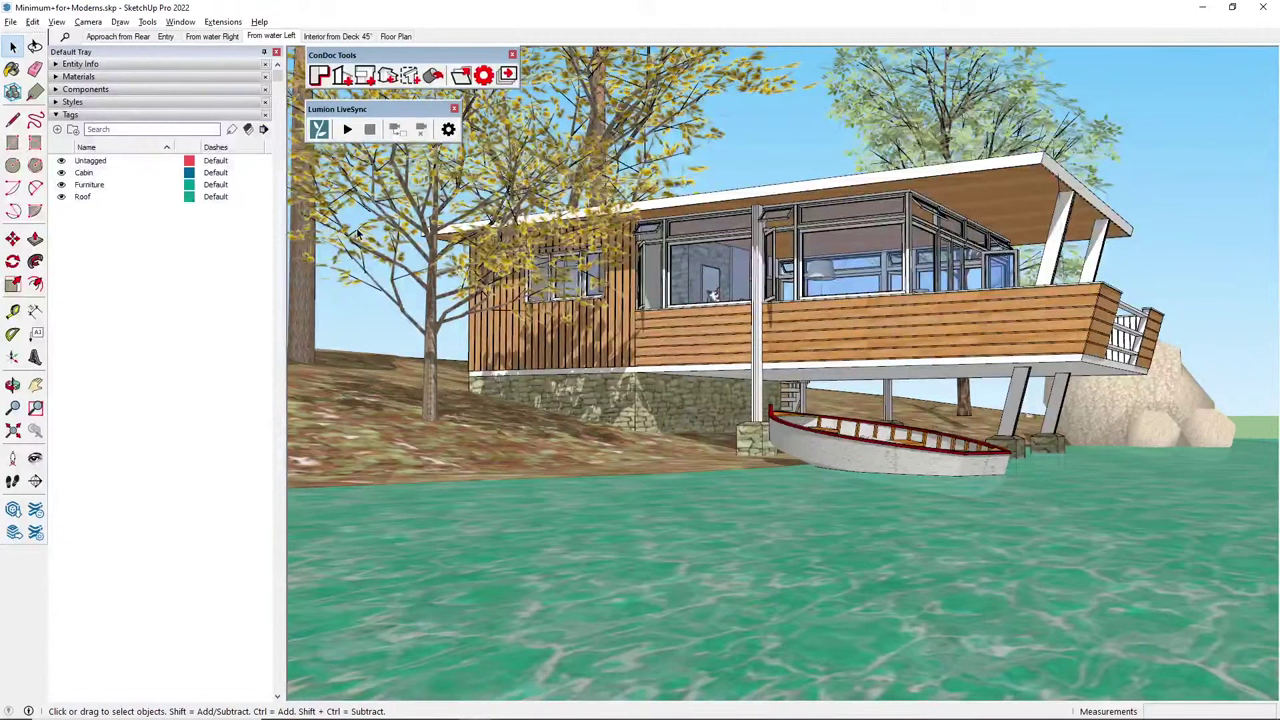
{"action": "key", "text": "o"}
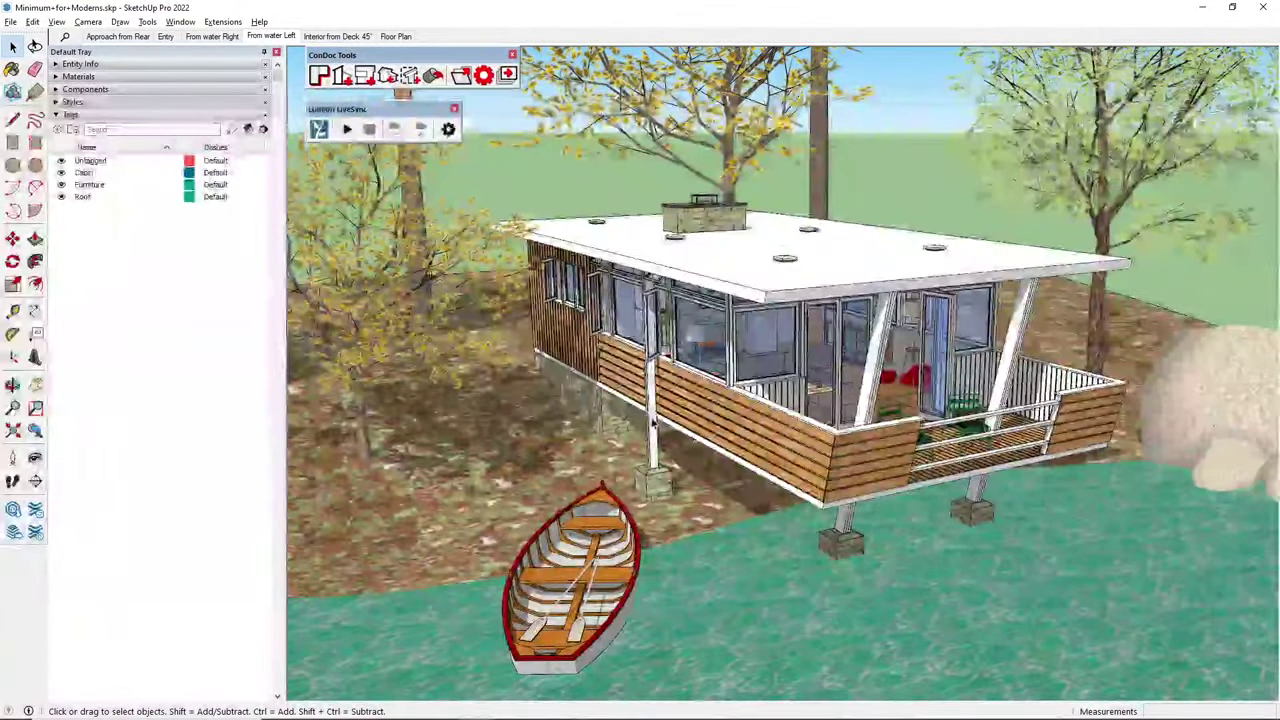
{"action": "scroll", "coordinate": [820, 392], "scroll_direction": "down", "scroll_amount": 3}
{"action": "middle_click_drag", "start_coordinate": [820, 388], "coordinate": [467, 328]}
{"action": "scroll", "coordinate": [467, 328], "scroll_direction": "down", "scroll_amount": 5}
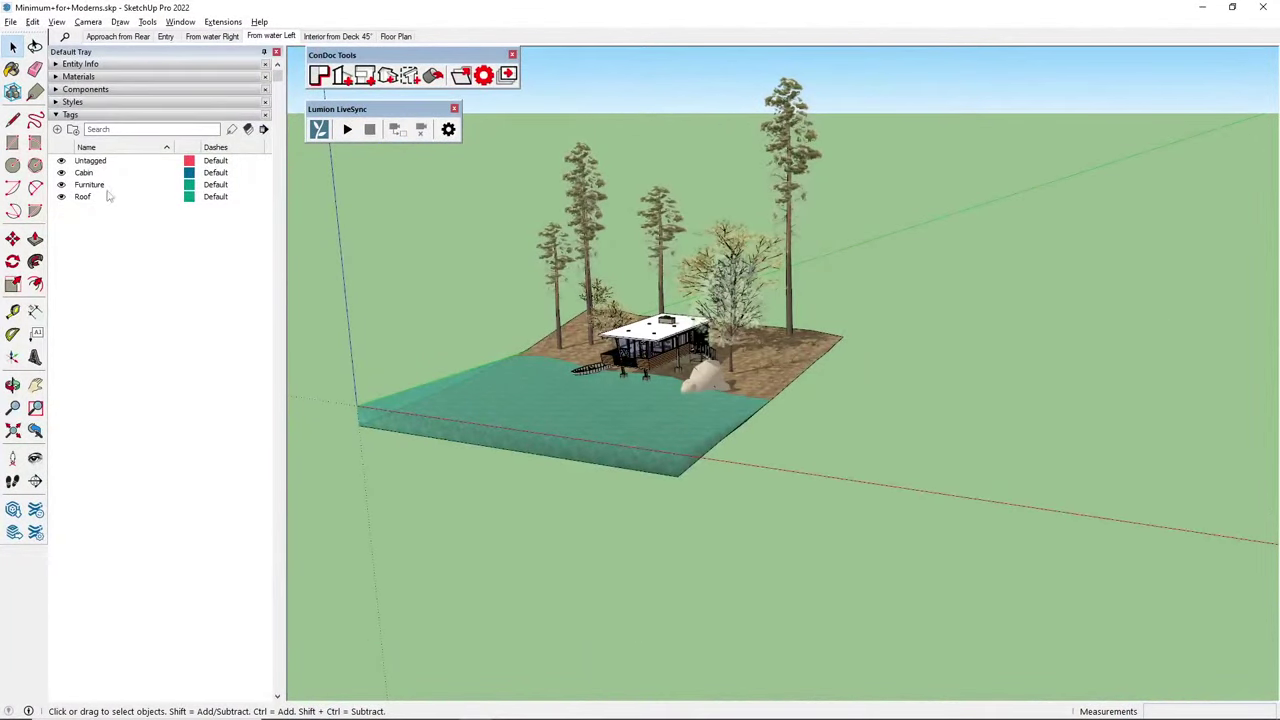
{"action": "left_click", "coordinate": [70, 197]}
{"action": "left_click", "coordinate": [61, 196]}
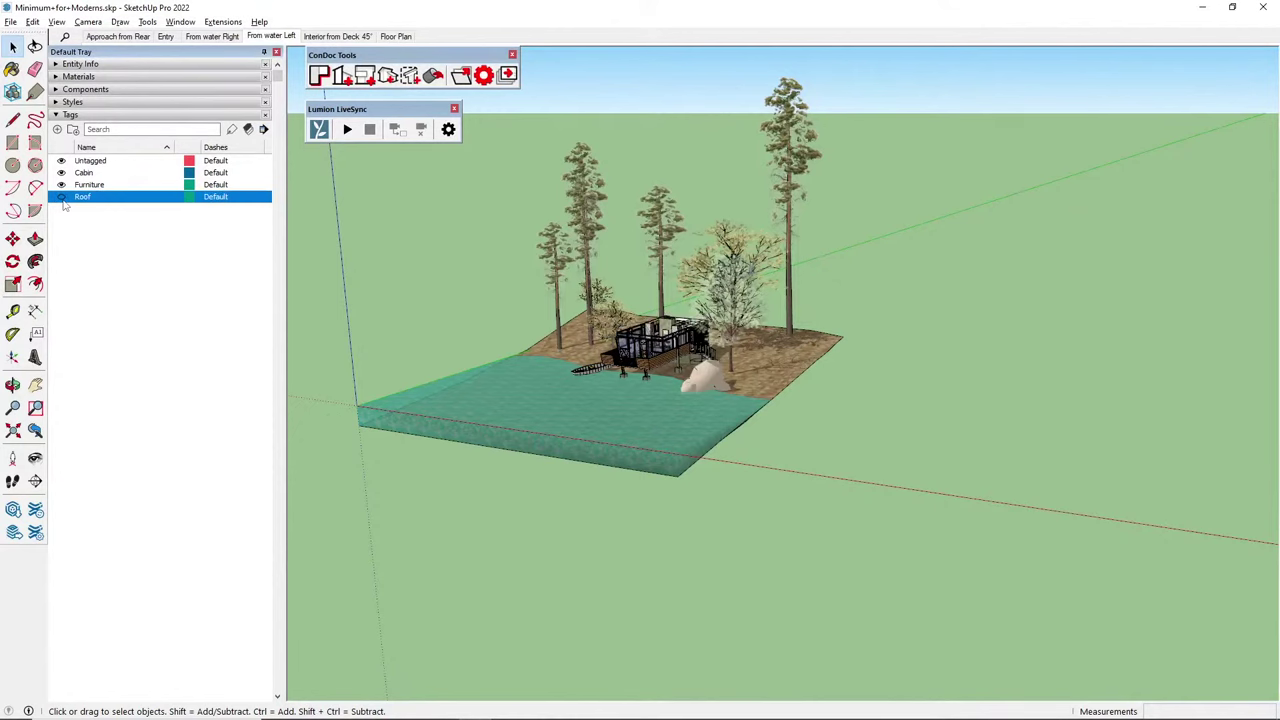
{"action": "left_click", "coordinate": [61, 196]}
{"action": "scroll", "coordinate": [535, 357], "scroll_direction": "up", "scroll_amount": 6}
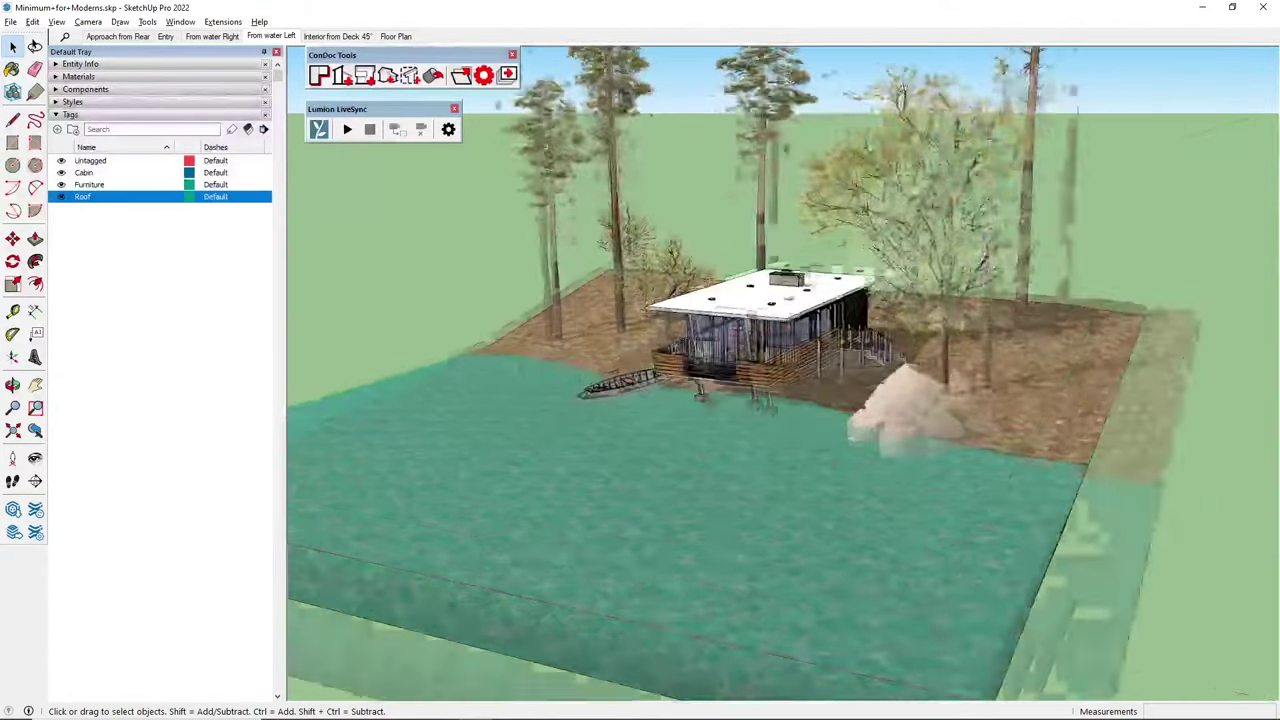
Check the Furniture and Cabin tags by toggling their visibility, and widen the tray to reveal the active-tag column
{"action": "left_click", "coordinate": [65, 186]}
{"action": "left_click", "coordinate": [62, 185]}
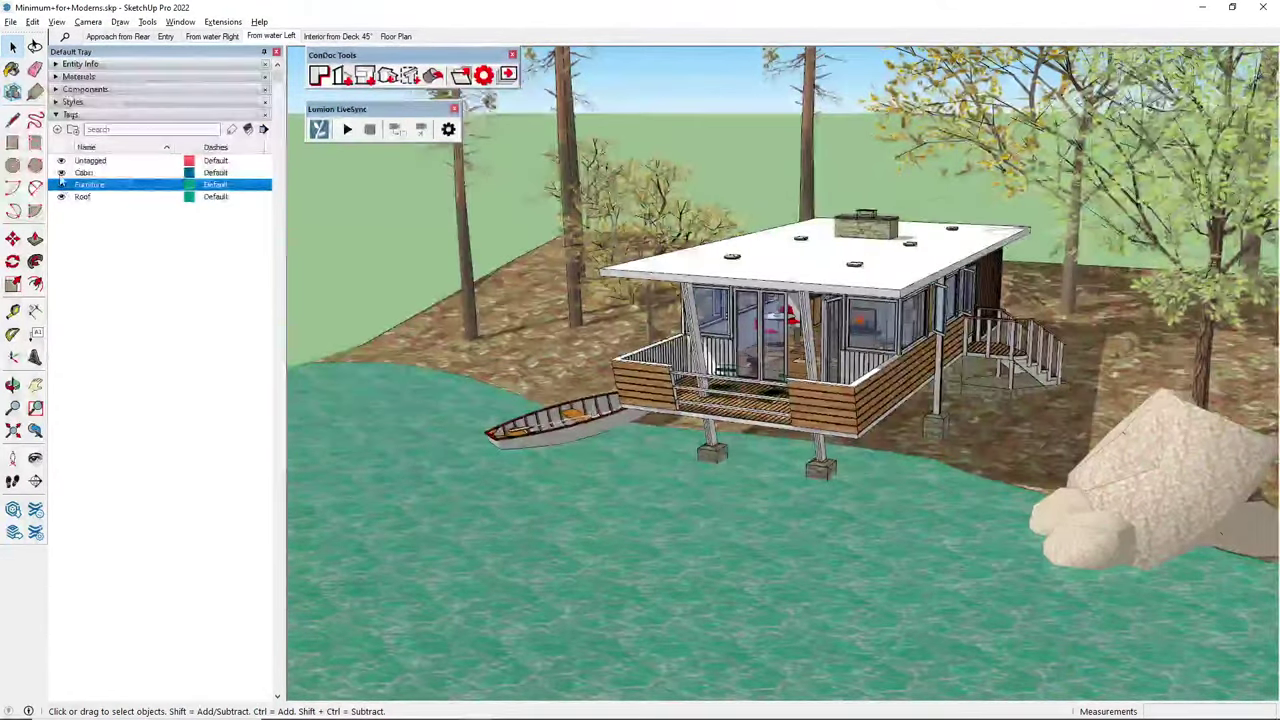
{"action": "left_click", "coordinate": [62, 174]}
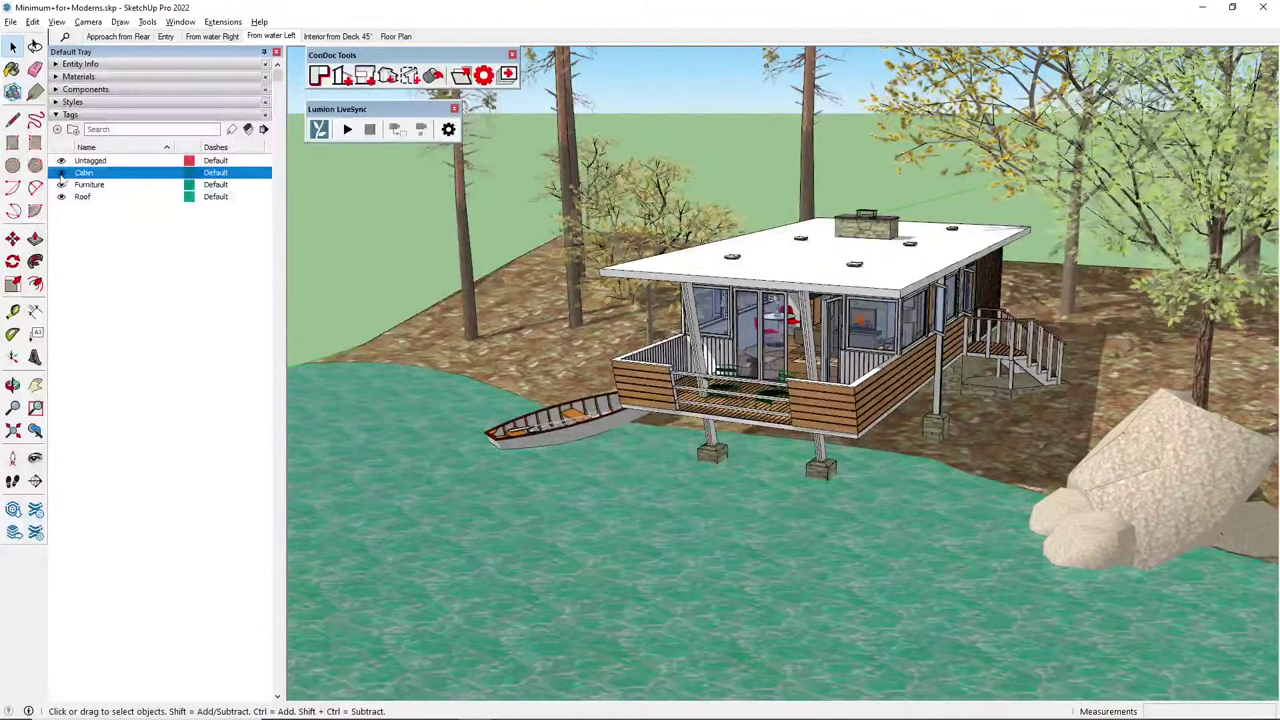
{"action": "left_click_drag", "start_coordinate": [284, 183], "coordinate": [322, 190]}
{"action": "left_click", "coordinate": [282, 164]}
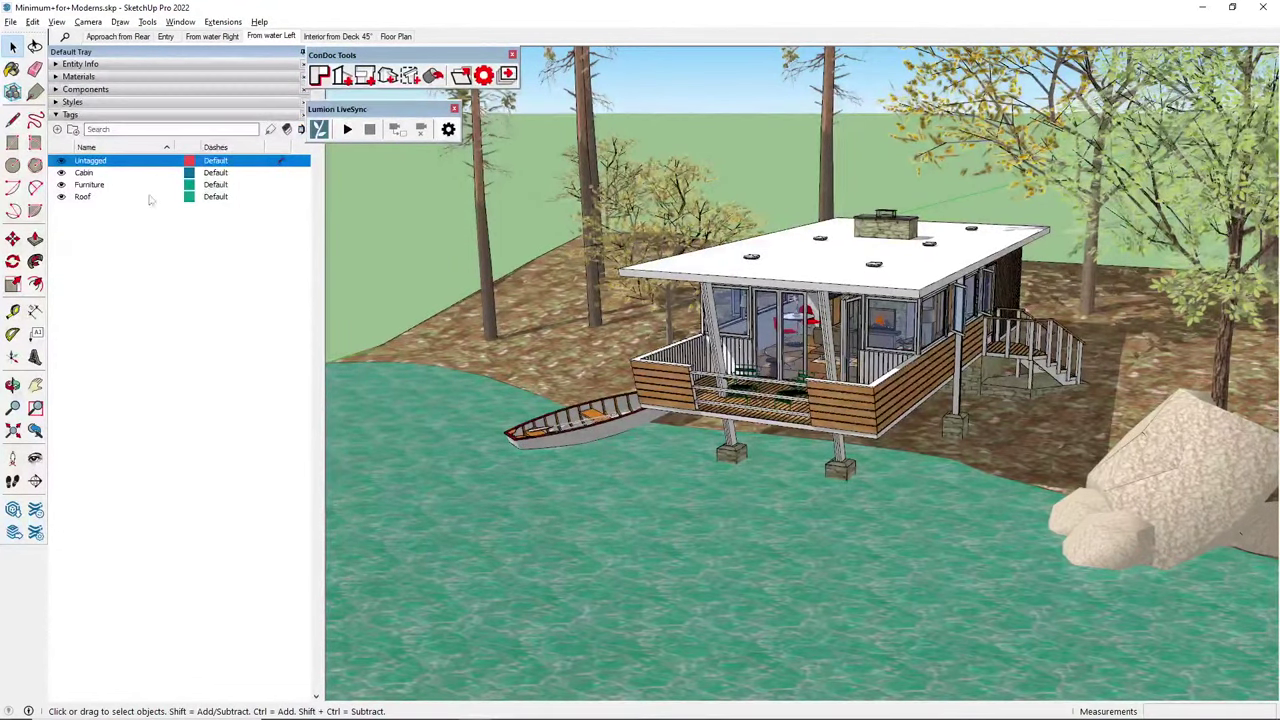
{"action": "left_click", "coordinate": [61, 173]}
{"action": "left_click", "coordinate": [61, 173]}
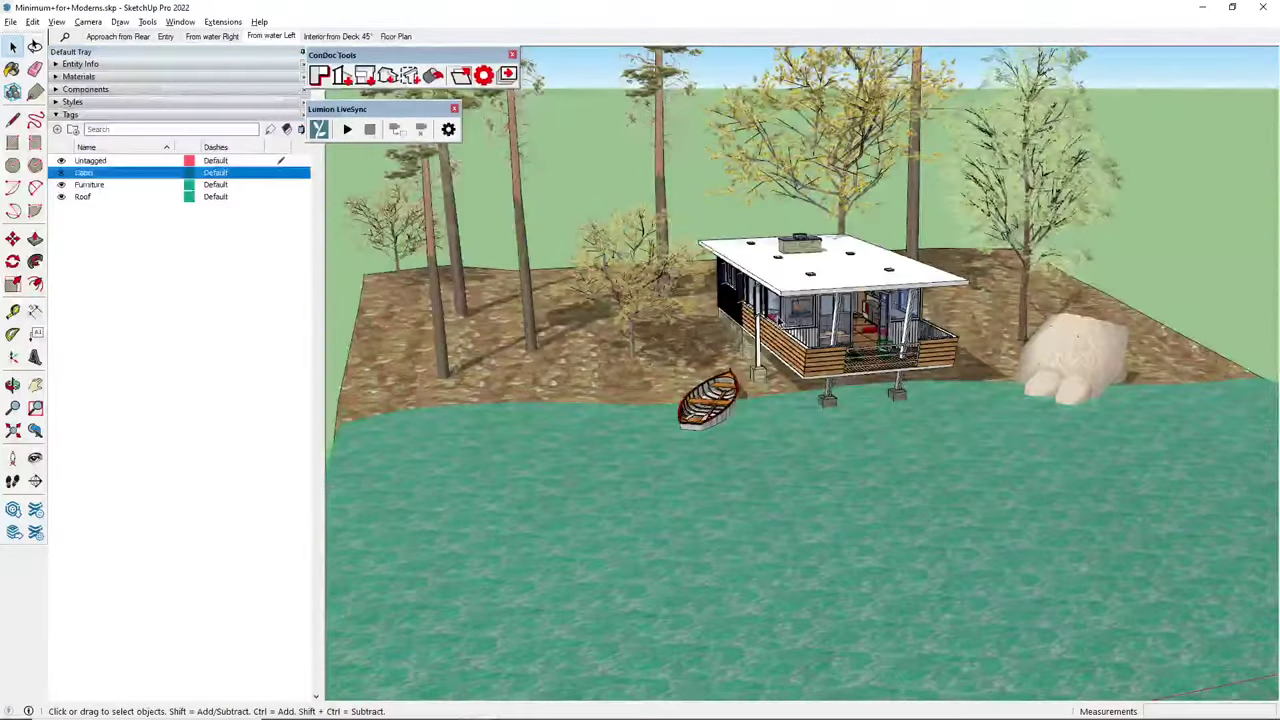
Reset the model's drawing axes to their original orientation
{"action": "middle_click_drag", "start_coordinate": [778, 326], "coordinate": [782, 296]}
{"action": "scroll", "coordinate": [938, 361], "scroll_direction": "up", "scroll_amount": 5}
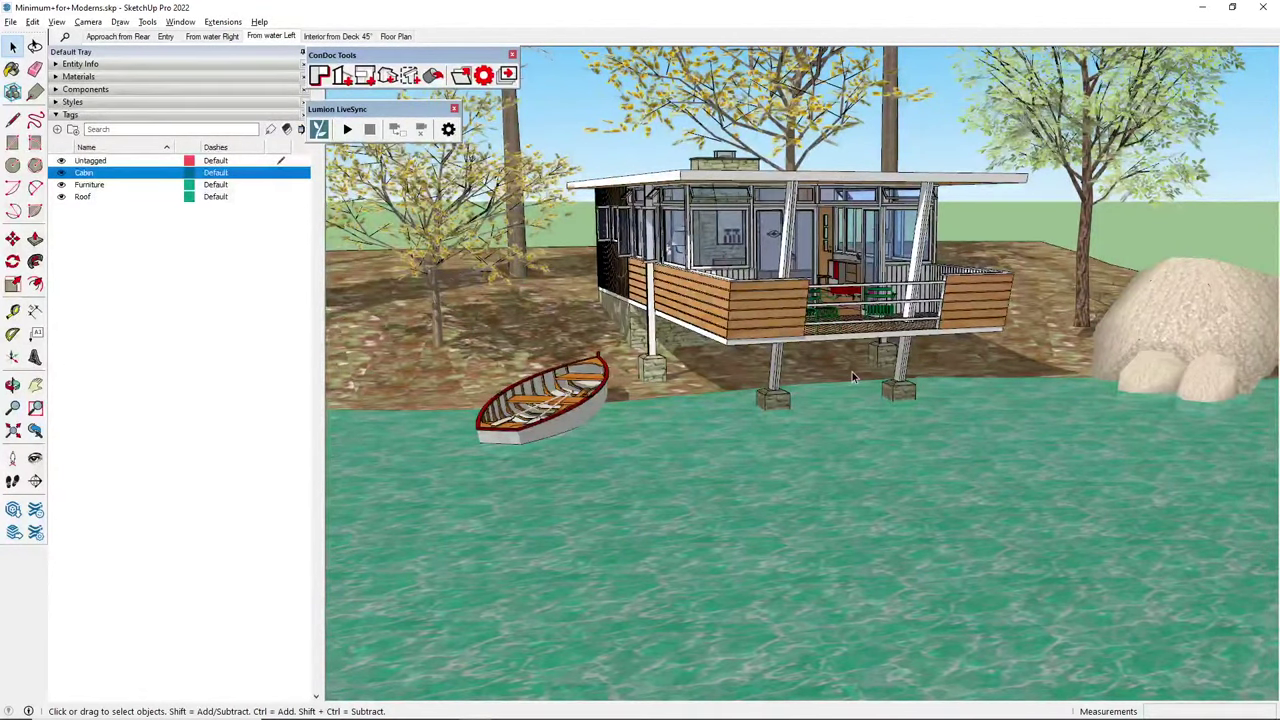
{"action": "scroll", "coordinate": [738, 354], "scroll_direction": "down", "scroll_amount": 5}
{"action": "middle_click_drag", "start_coordinate": [736, 328], "coordinate": [838, 345]}
{"action": "scroll", "coordinate": [778, 348], "scroll_direction": "down", "scroll_amount": 3}
{"action": "middle_click_drag", "start_coordinate": [745, 410], "coordinate": [570, 343]}
{"action": "right_click", "coordinate": [400, 300]}
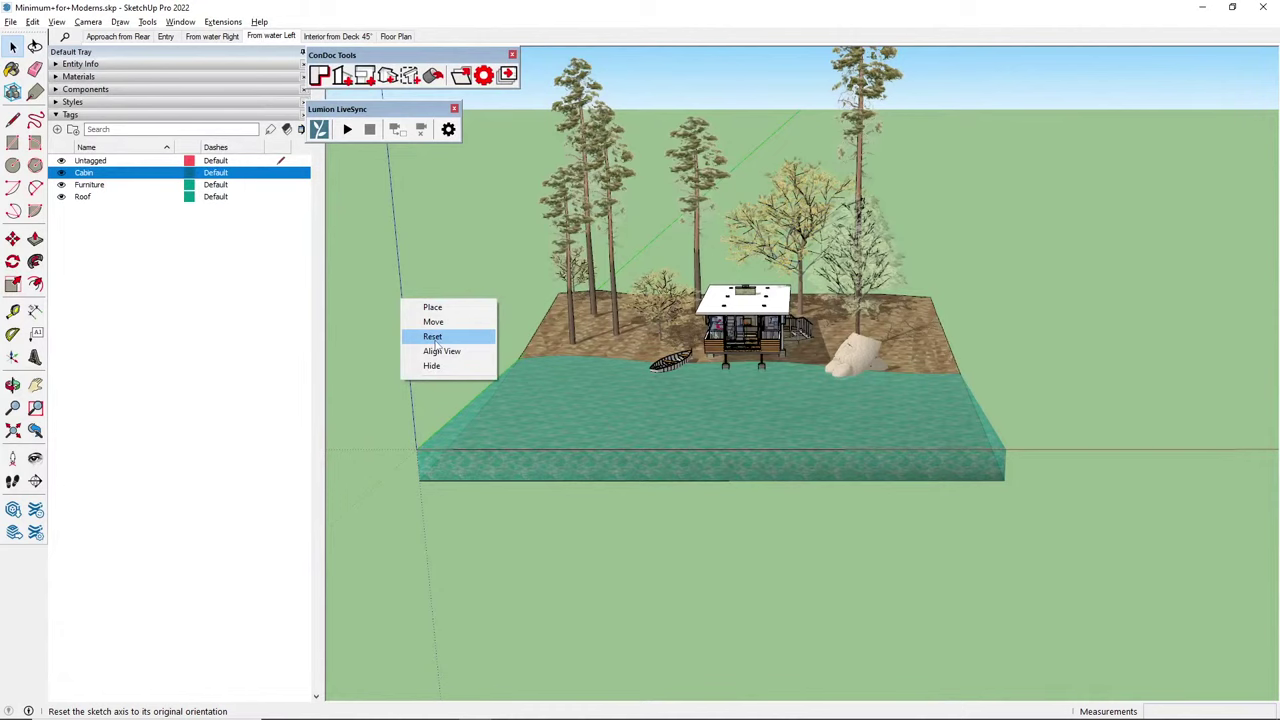
{"action": "left_click", "coordinate": [434, 337]}
Measure the distance from the lakeside site to the axes origin with the Tape Measure, without placing a guide
{"action": "mouse_move", "coordinate": [464, 332]}
{"action": "middle_mouse_down"}
{"action": "mouse_move", "coordinate": [1195, 331]}
{"action": "mouse_move", "coordinate": [814, 389]}
{"action": "mouse_move", "coordinate": [1020, 366]}
{"action": "mouse_move", "coordinate": [945, 372]}
{"action": "middle_mouse_up"}
{"action": "scroll", "coordinate": [814, 389], "scroll_direction": "down", "scroll_amount": 3}
{"action": "scroll", "coordinate": [945, 372], "scroll_direction": "up", "scroll_amount": 2}
{"action": "key", "text": "t"}
{"action": "left_click", "coordinate": [784, 399]}
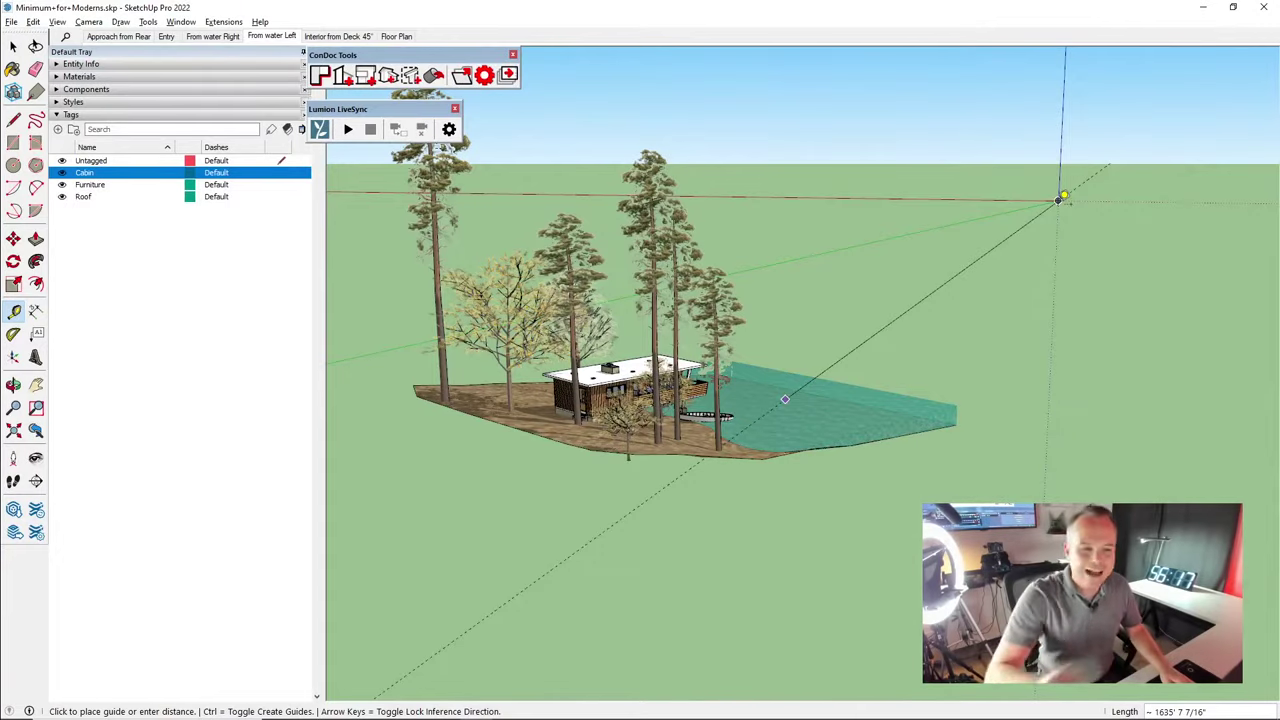
{"action": "key", "text": "Escape"}
Select everything in the model, with the deck's glazed doors in close view, and turn off the shadows
{"action": "middle_click_drag", "start_coordinate": [1020, 331], "coordinate": [502, 402]}
{"action": "scroll", "coordinate": [760, 345], "scroll_direction": "up", "scroll_amount": 5}
{"action": "middle_click_drag", "start_coordinate": [800, 340], "coordinate": [977, 351], "text": "shift"}
{"action": "scroll", "coordinate": [945, 345], "scroll_direction": "up", "scroll_amount": 4}
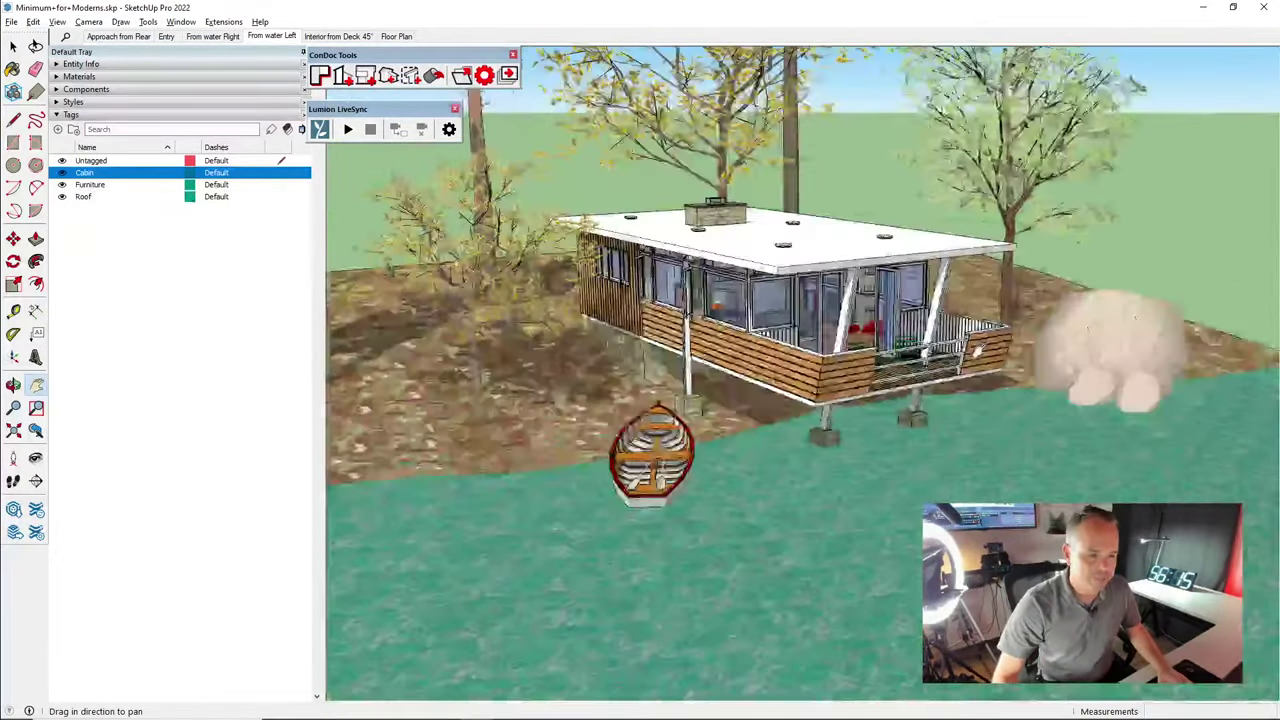
{"action": "scroll", "coordinate": [740, 300], "scroll_direction": "up", "scroll_amount": 10}
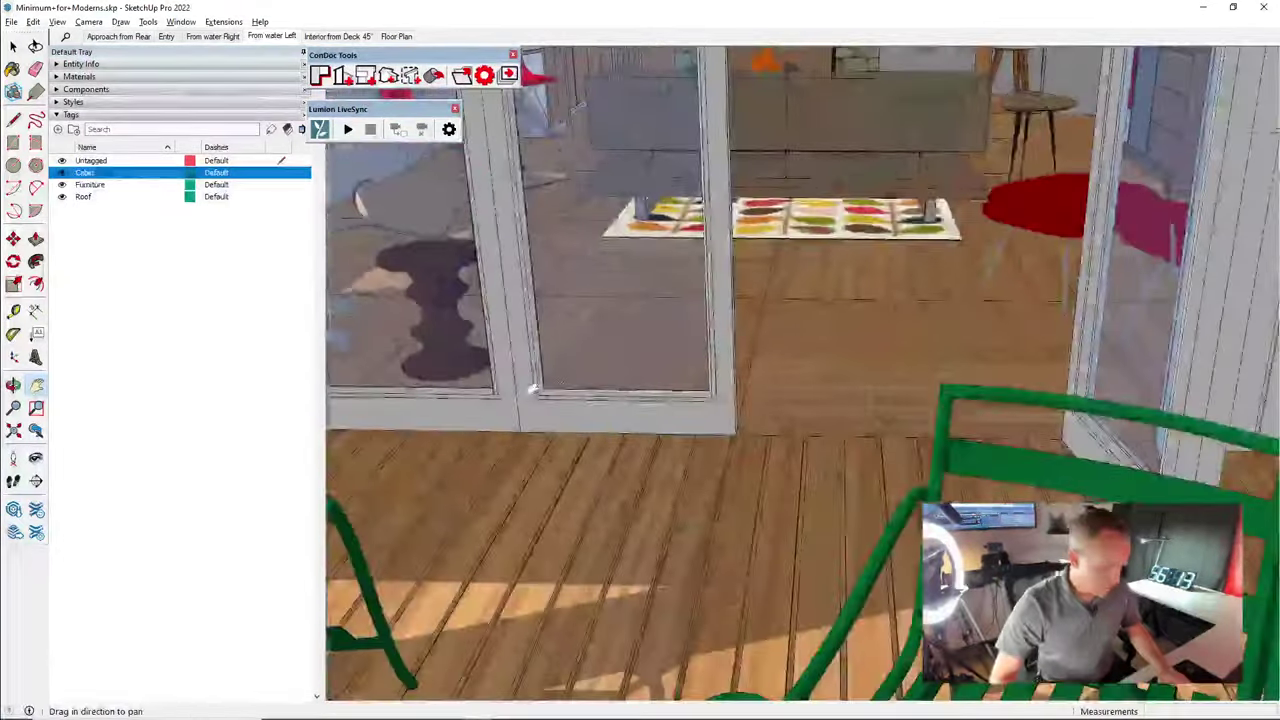
{"action": "key", "text": "ctrl+a"}
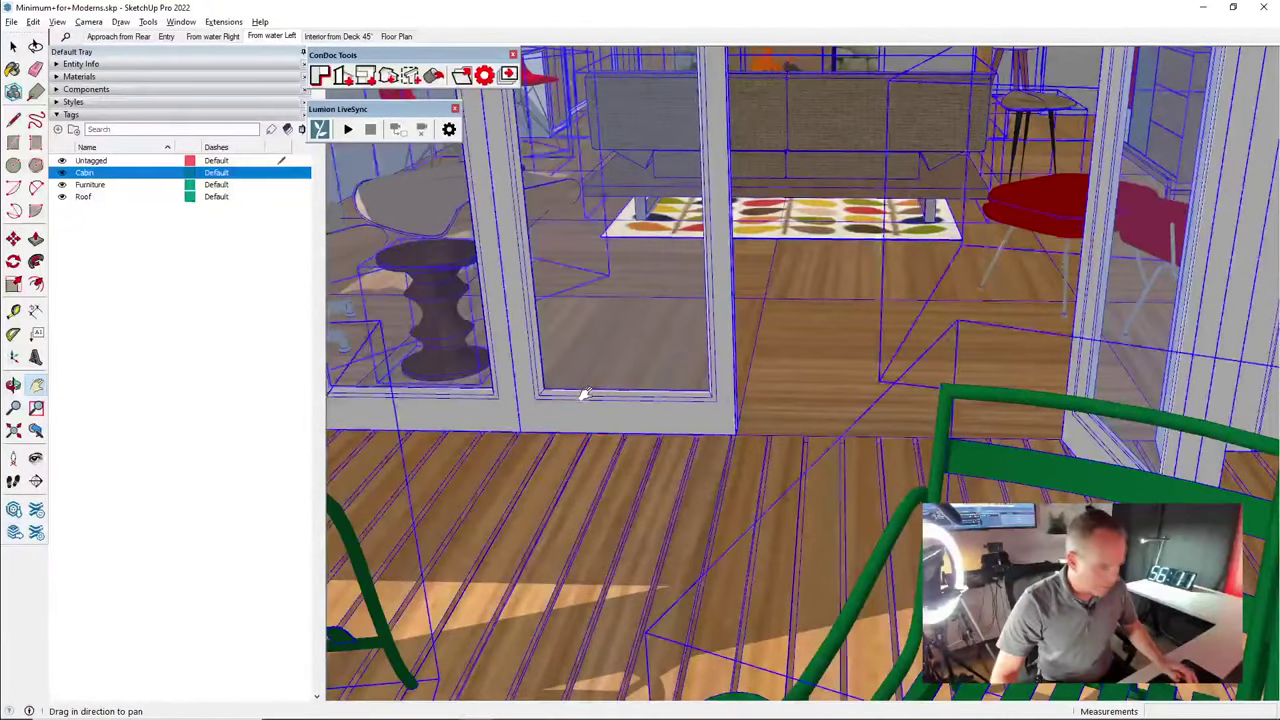
{"action": "key", "text": "alt+s"}
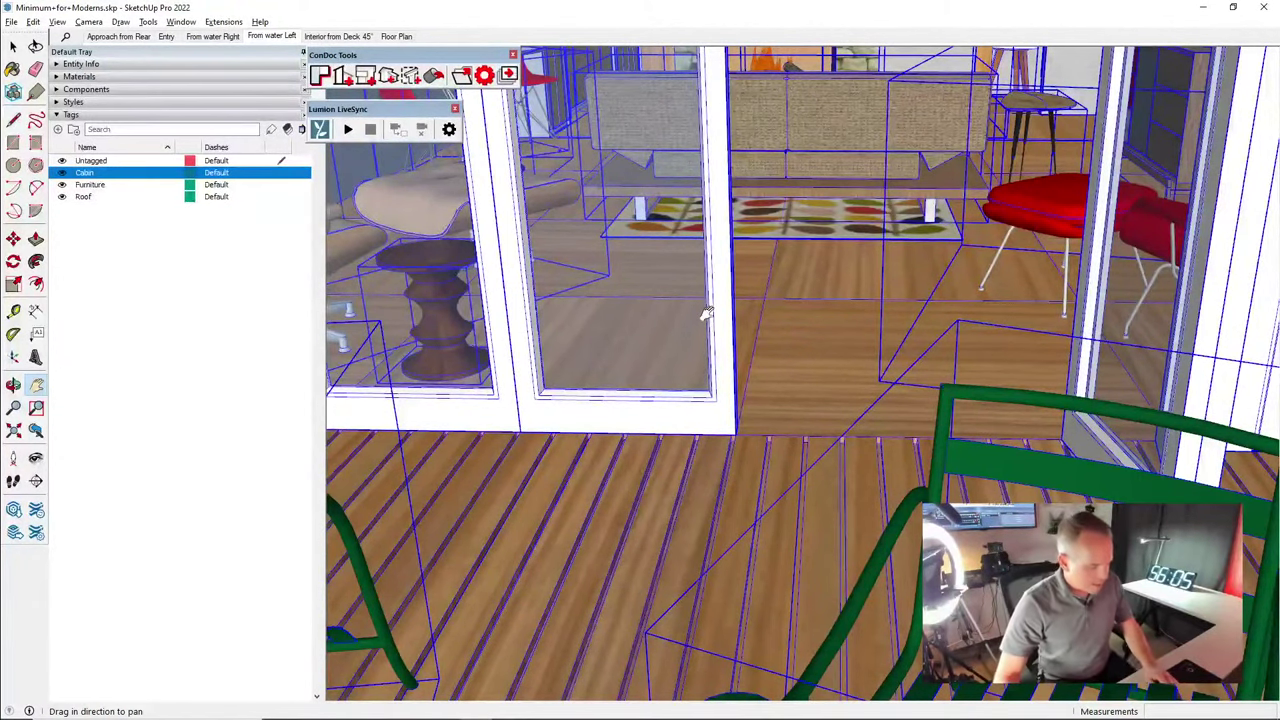
Move the whole model from the base corner between the glazed deck doors to the absolute origin [0,0,0]
{"action": "key", "text": "m"}
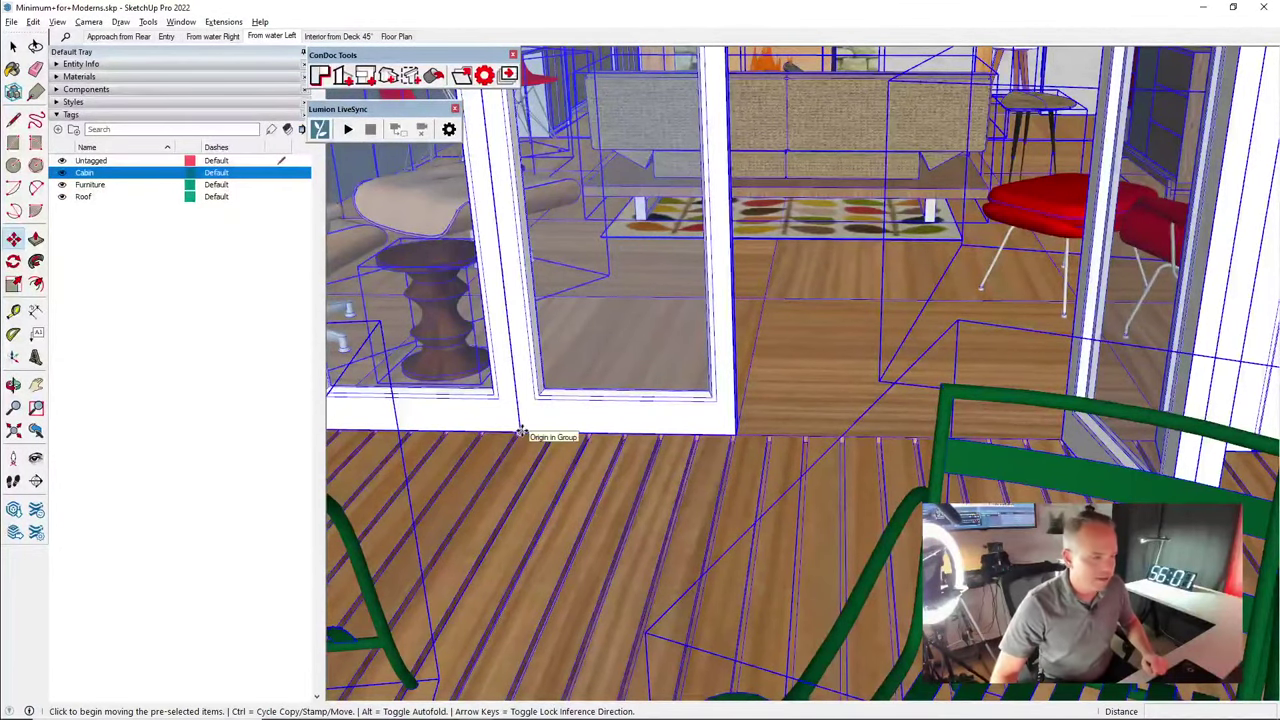
{"action": "left_click", "coordinate": [520, 432]}
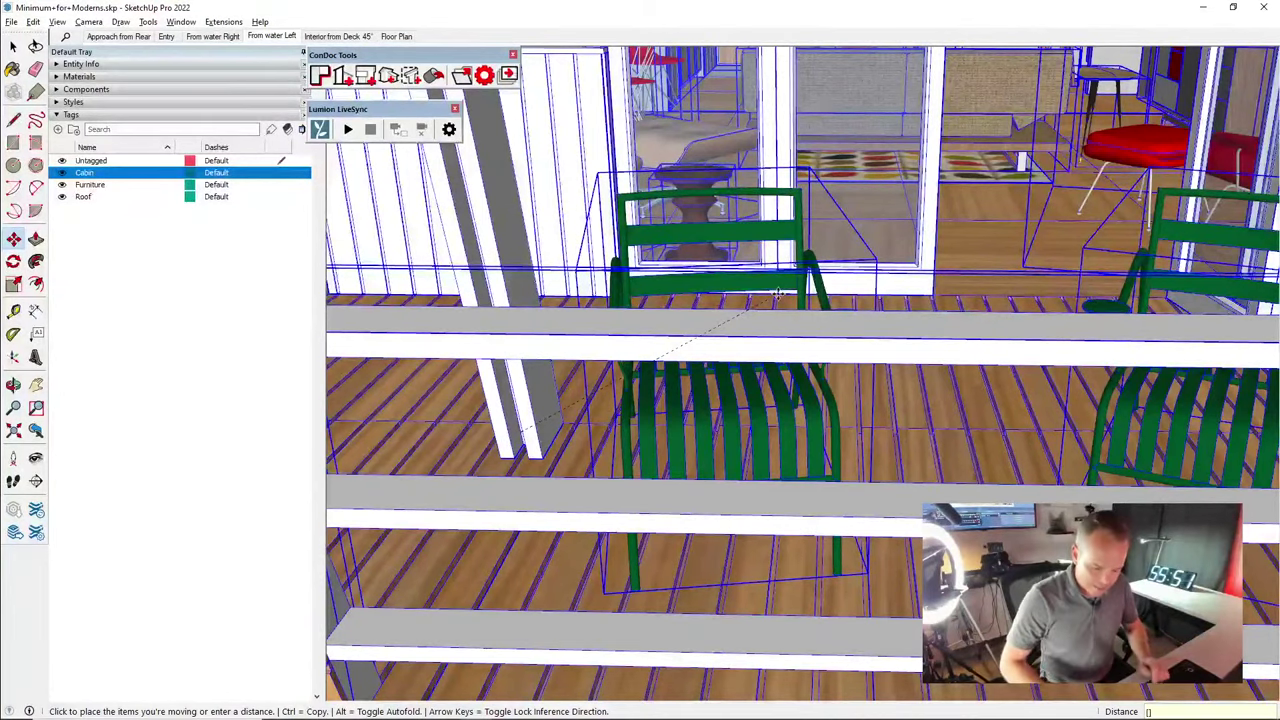
{"action": "type", "text": "0,"}
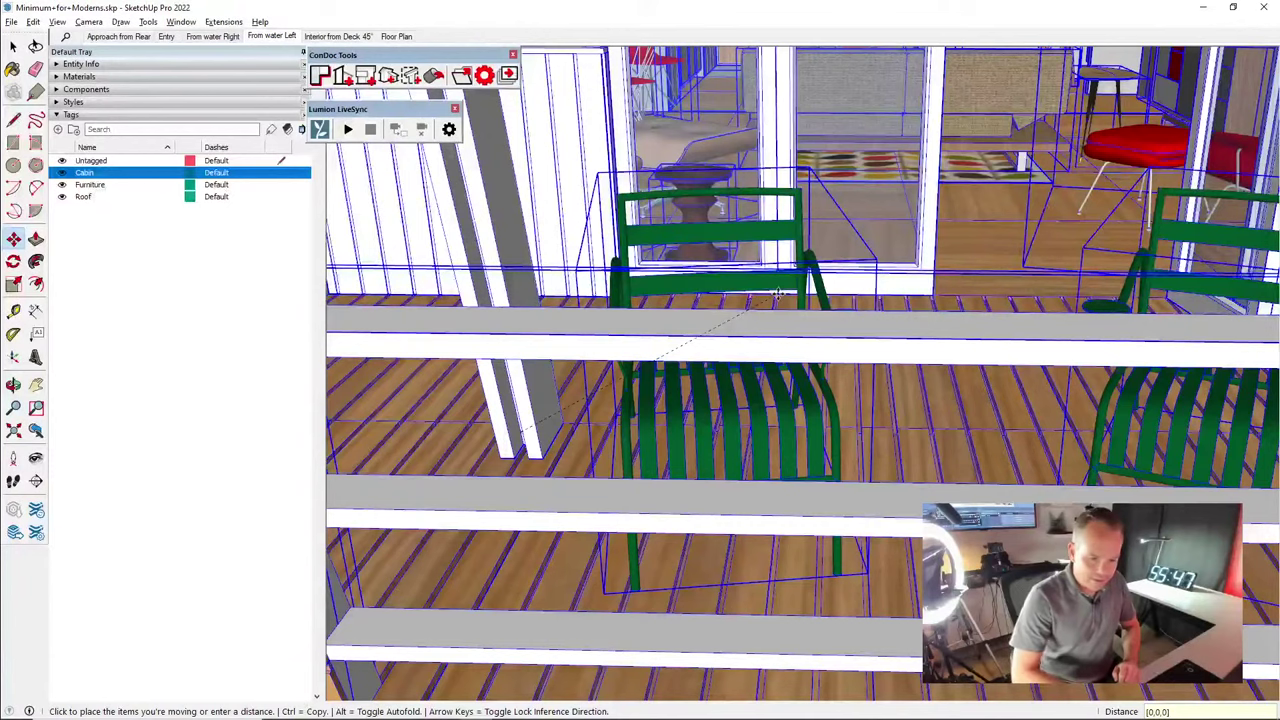
{"action": "key", "text": "Return"}
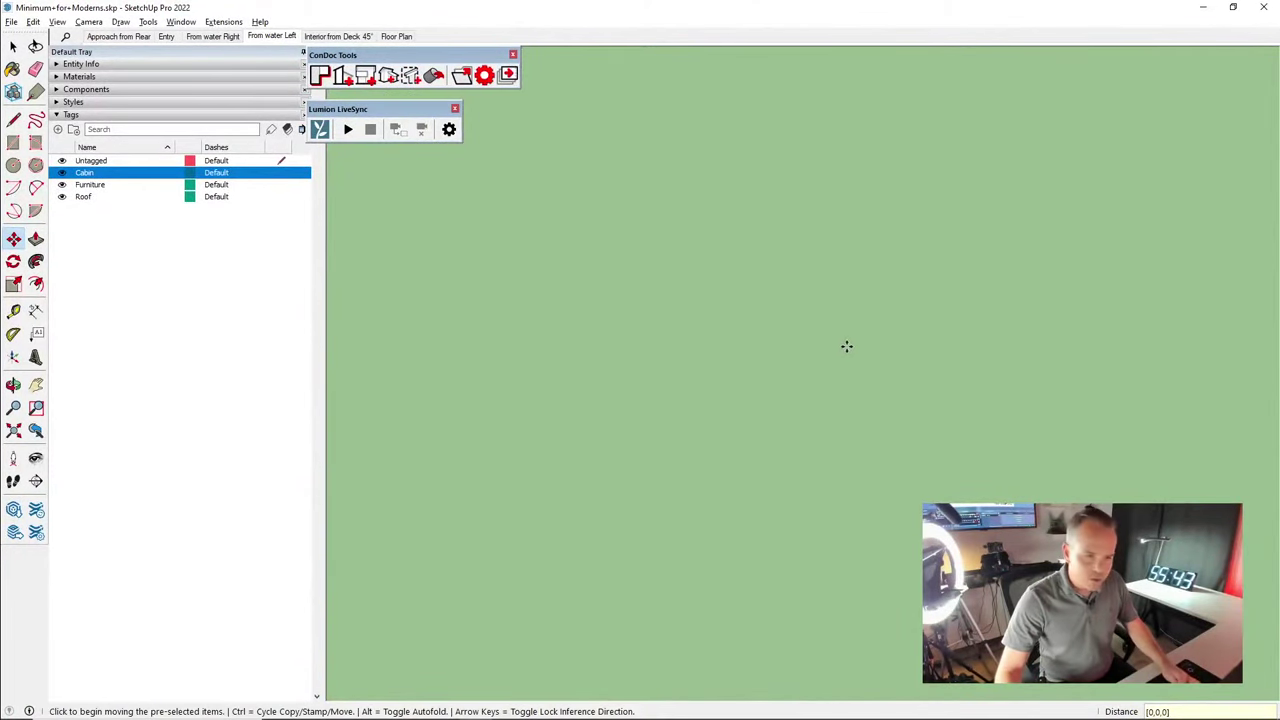
{"action": "key", "text": "shift+z"}
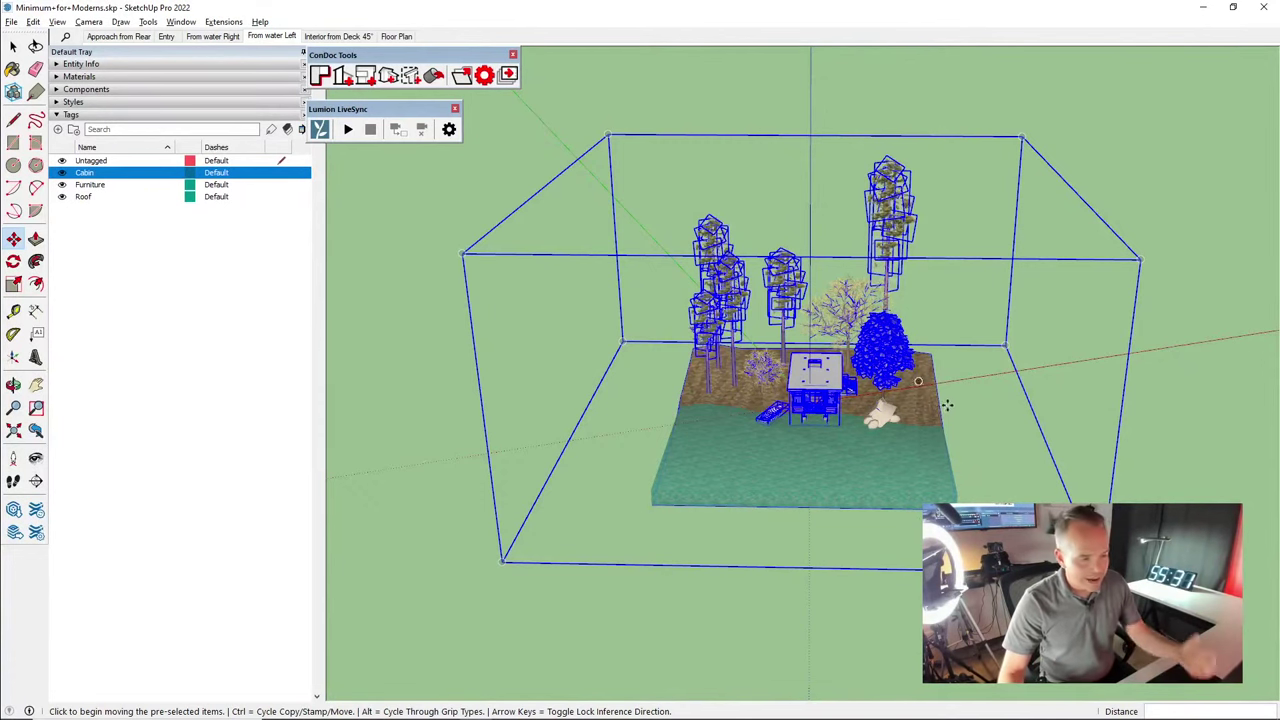
Rotate the whole model about 22.7° around the door's base corner so the door line follows the red axis, and deselect it
{"action": "middle_click_drag", "start_coordinate": [940, 412], "coordinate": [870, 408]}
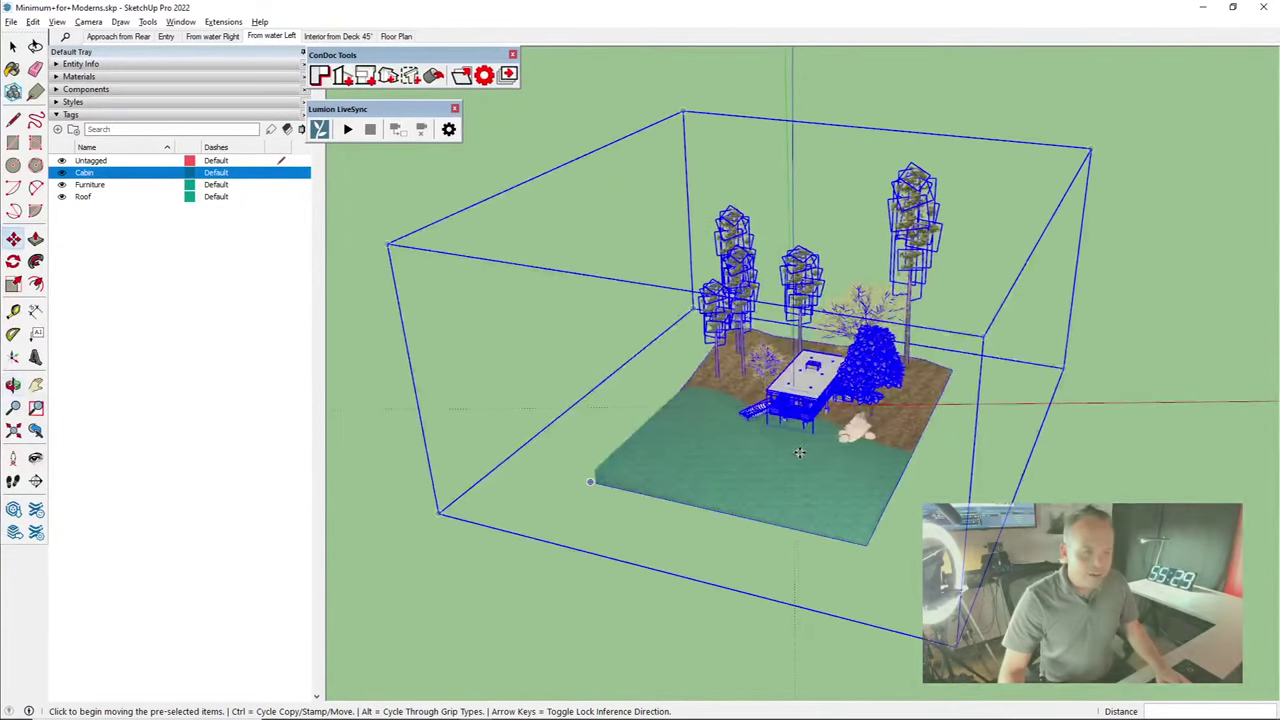
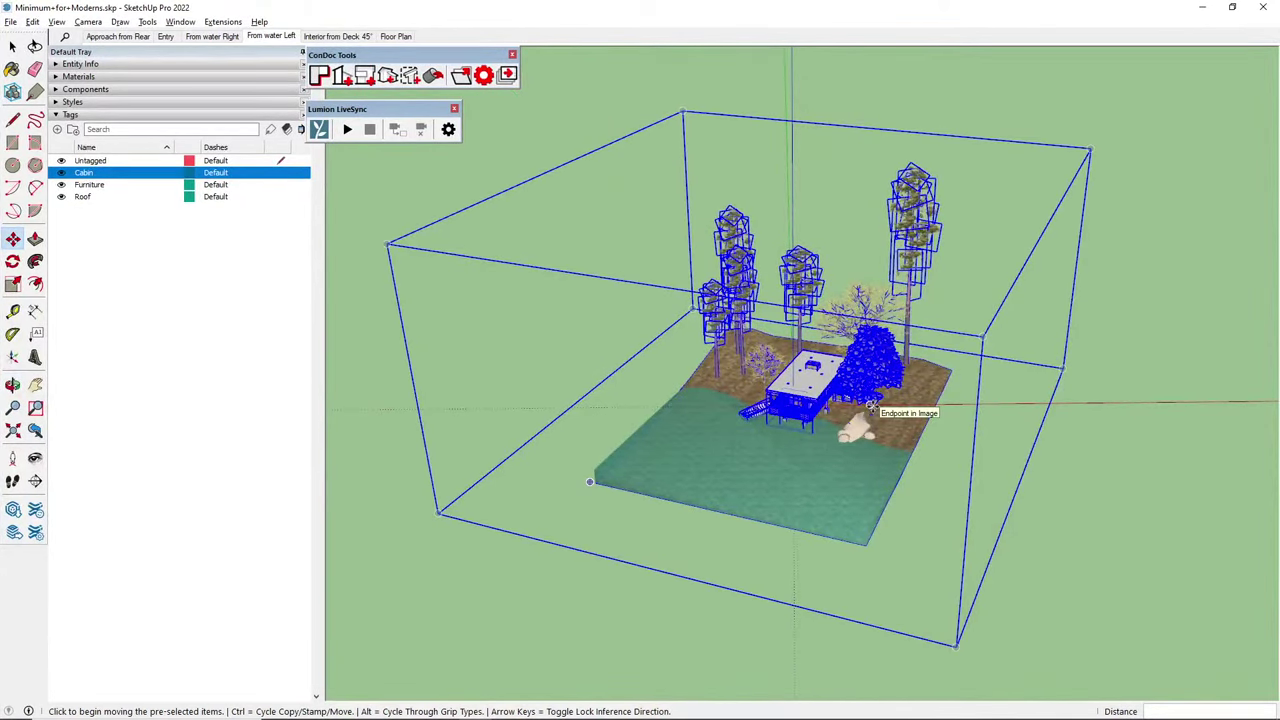
{"action": "scroll", "coordinate": [870, 408], "scroll_direction": "up", "scroll_amount": 5}
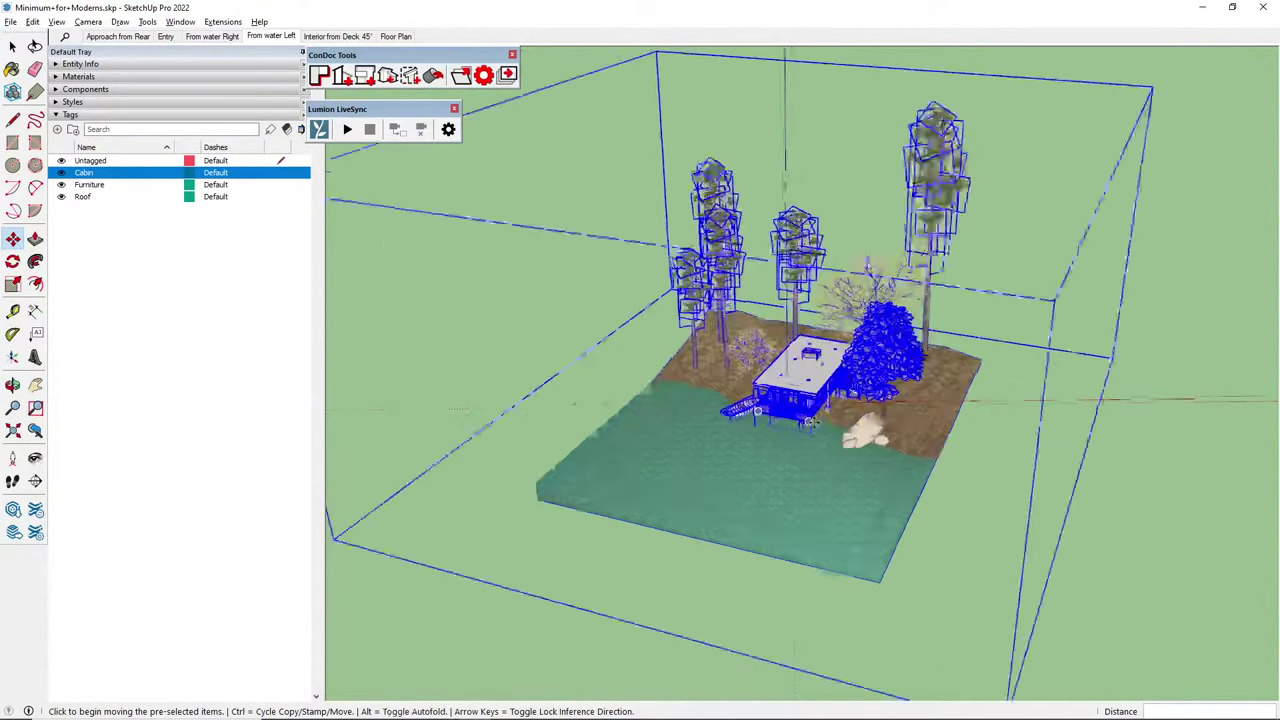
{"action": "middle_click_drag", "start_coordinate": [800, 472], "coordinate": [805, 450]}
{"action": "scroll", "coordinate": [805, 450], "scroll_direction": "up", "scroll_amount": 12}
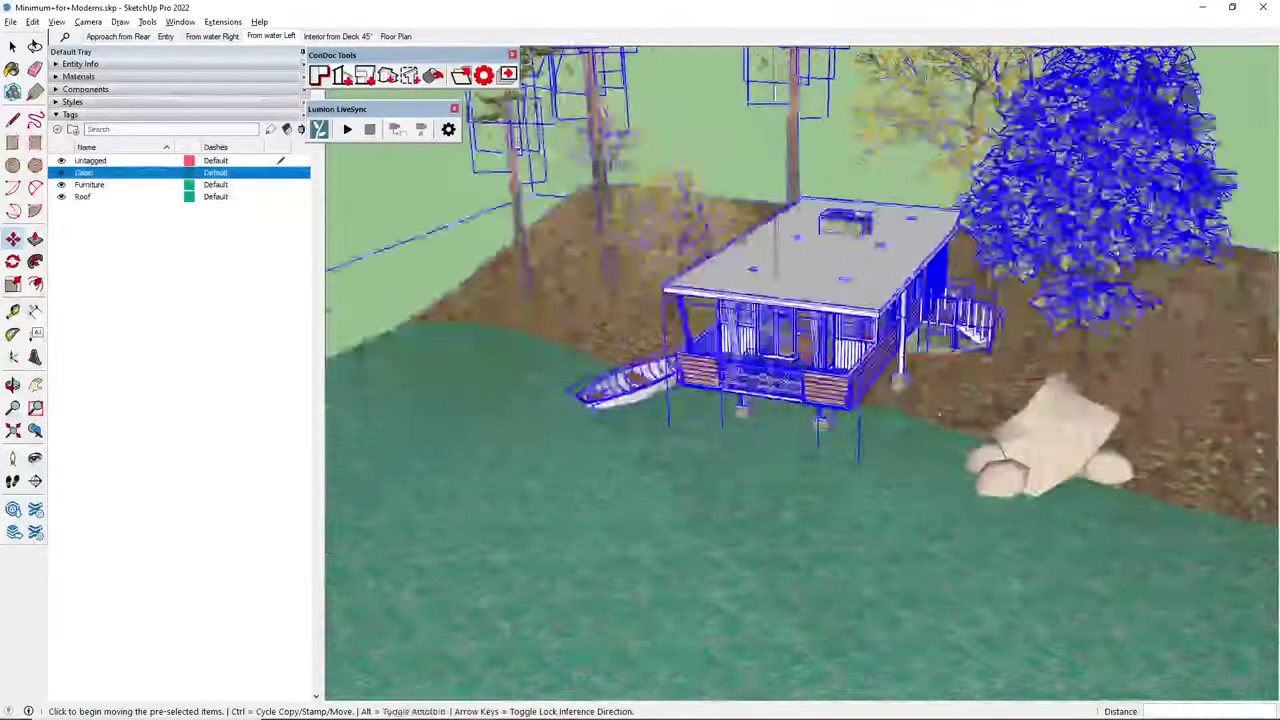
{"action": "scroll", "coordinate": [640, 348], "scroll_direction": "up", "scroll_amount": 8}
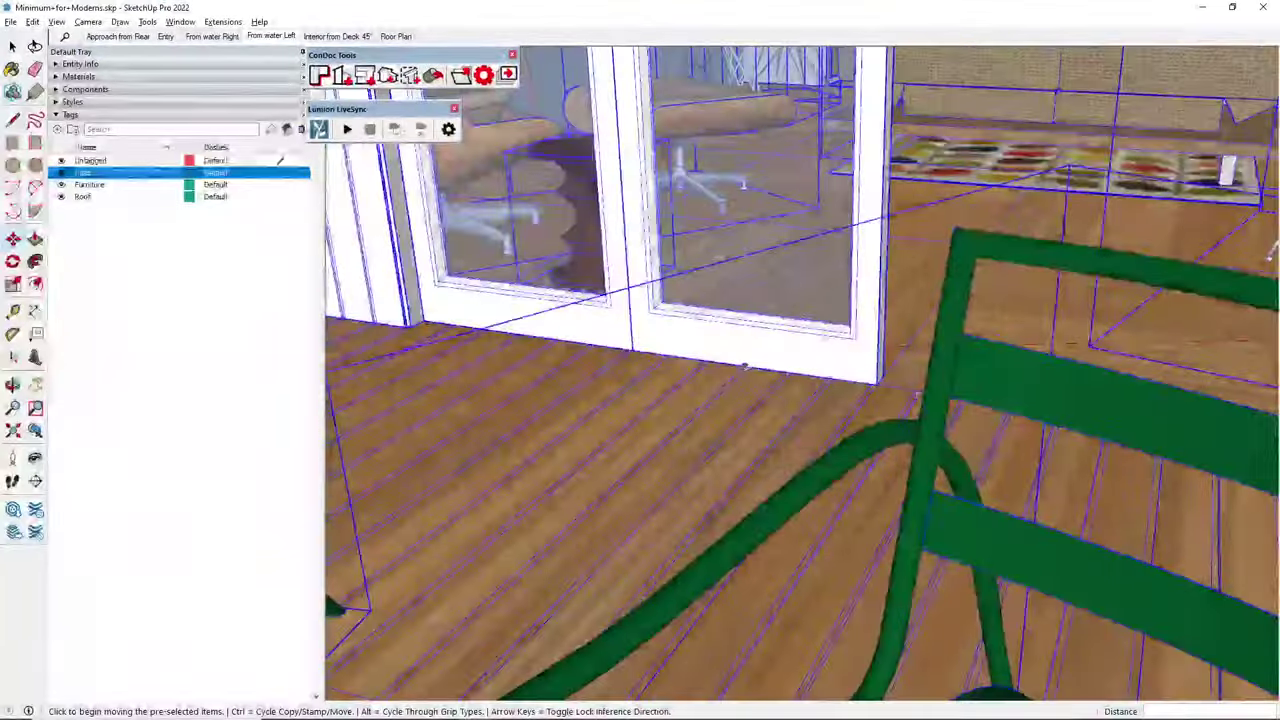
{"action": "key", "text": "q"}
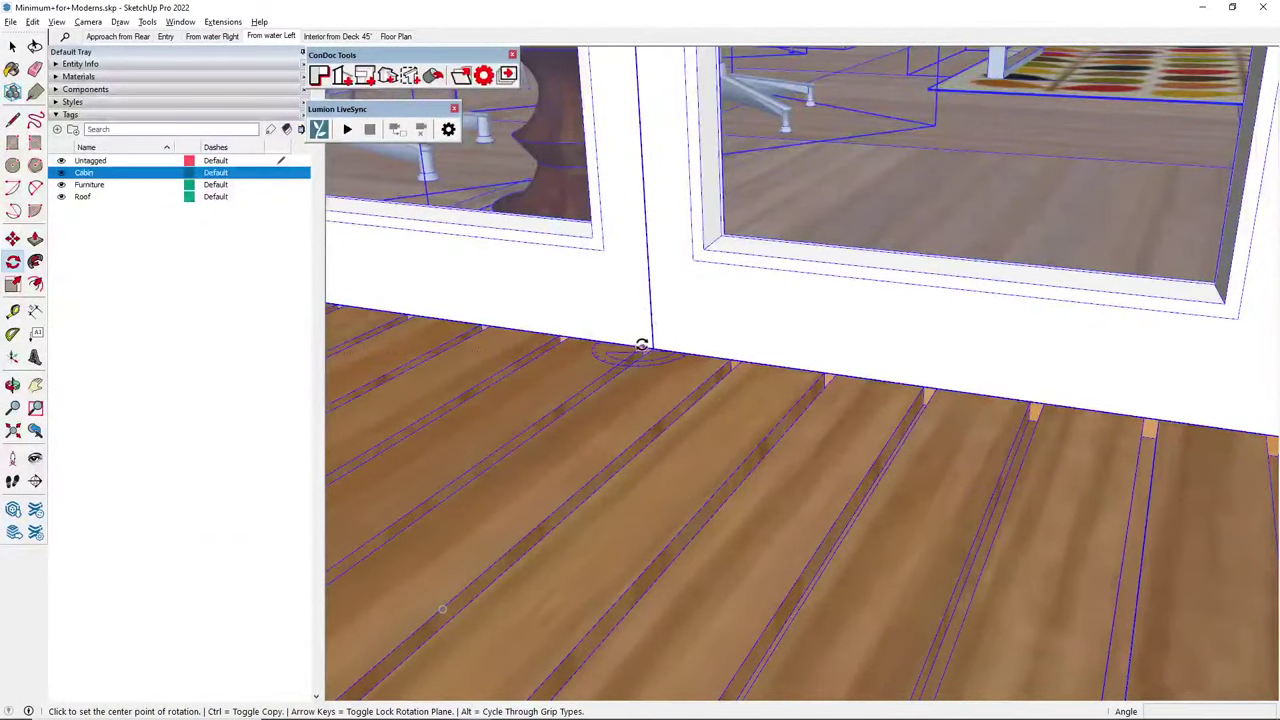
{"action": "left_click", "coordinate": [654, 349]}
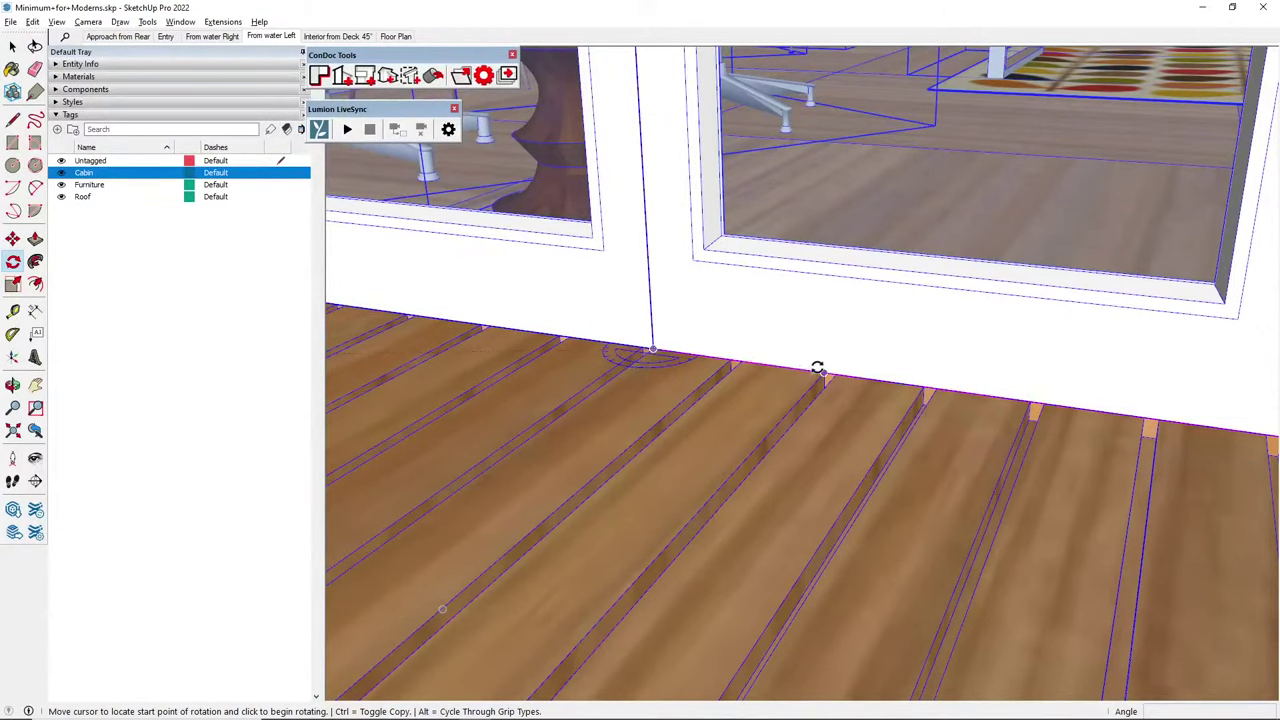
{"action": "left_click", "coordinate": [786, 364]}
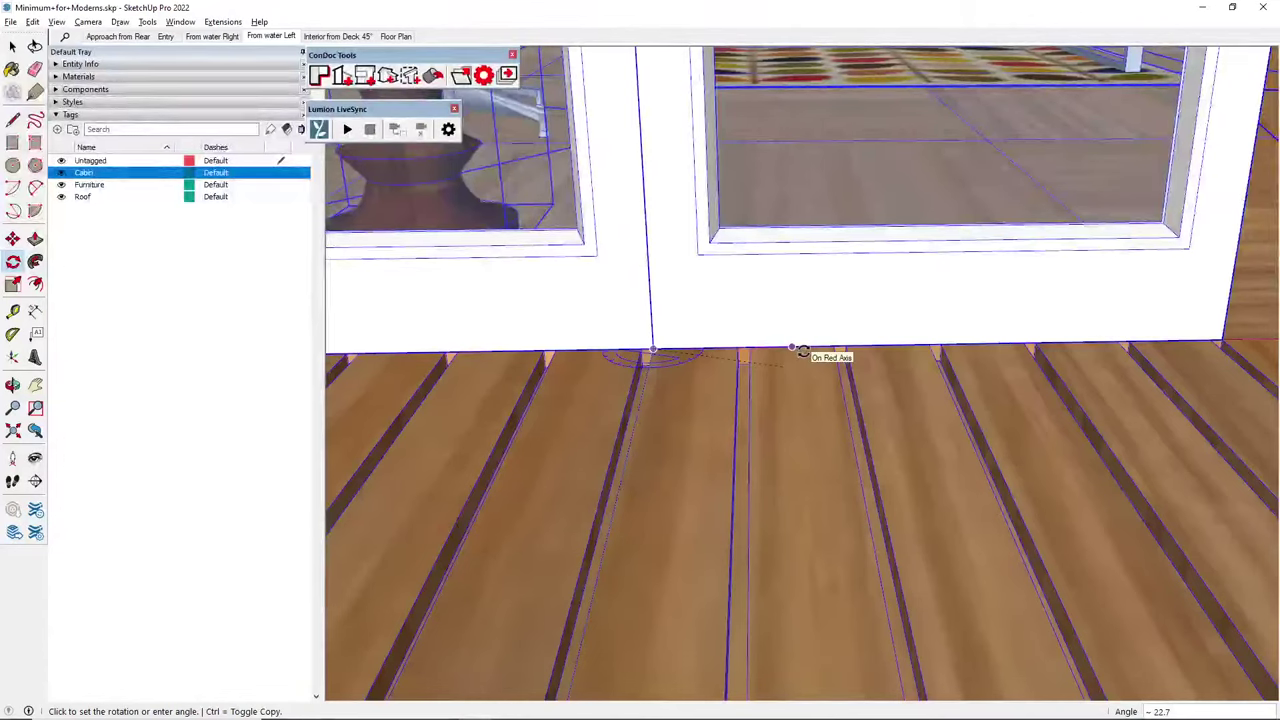
{"action": "left_click", "coordinate": [800, 350]}
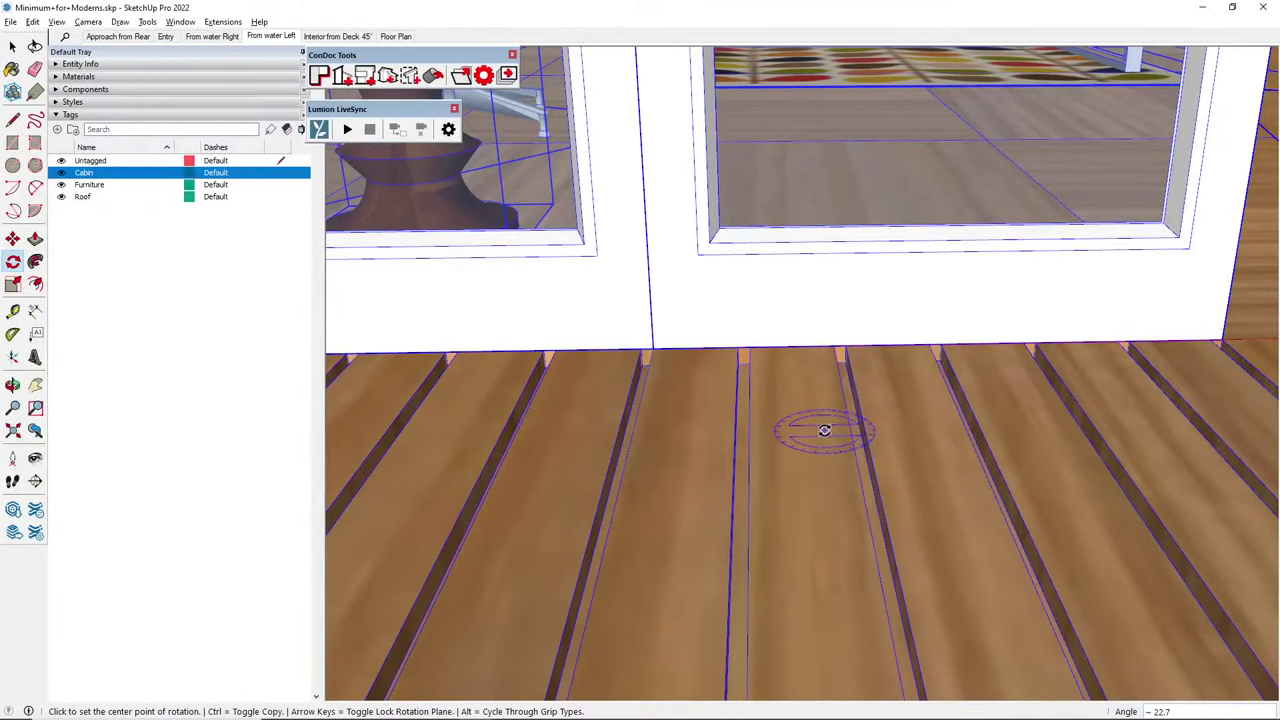
{"action": "scroll", "coordinate": [823, 432], "scroll_direction": "down", "scroll_amount": 12}
{"action": "middle_click_drag", "start_coordinate": [823, 432], "coordinate": [804, 411], "text": "shift"}
{"action": "key", "text": "space"}
{"action": "left_click", "coordinate": [1001, 434]}
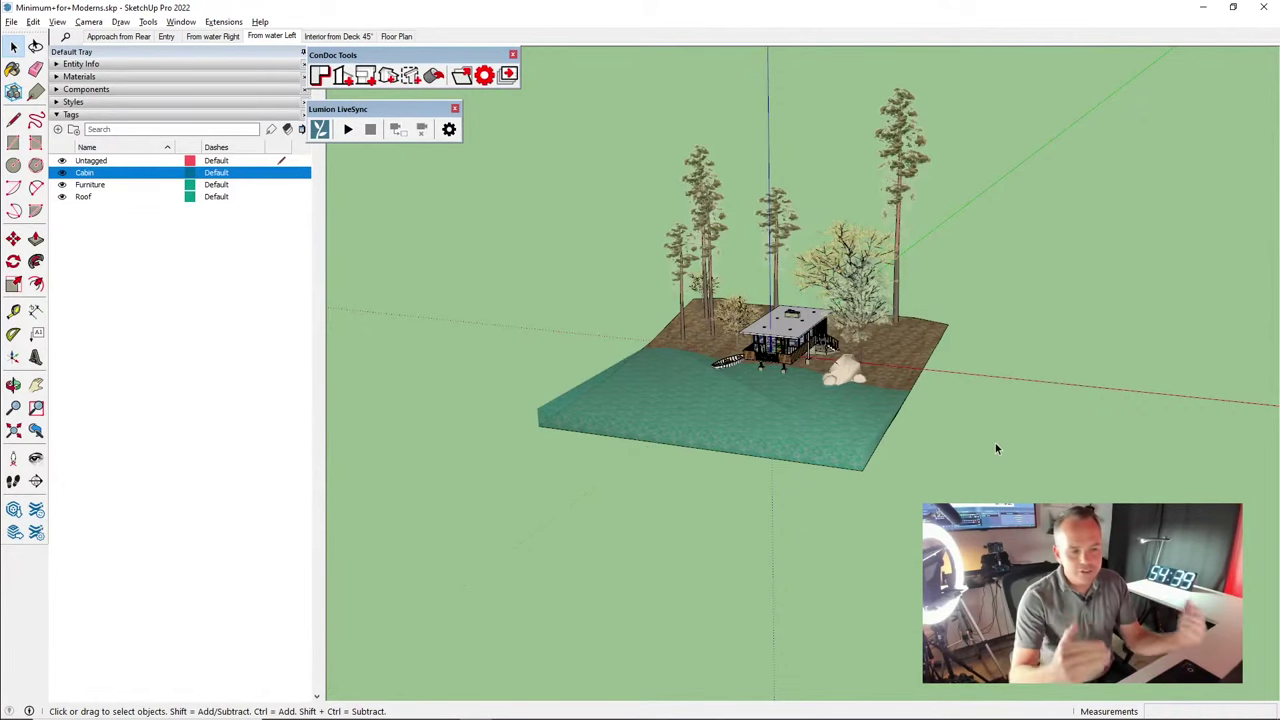
Open the ConDoc System window and reposition the ConDoc Tools and Lumion LiveSync toolbars clear of the tray
{"action": "scroll", "coordinate": [840, 340], "scroll_direction": "up", "scroll_amount": 4}
{"action": "middle_click_drag", "start_coordinate": [836, 392], "coordinate": [606, 260]}
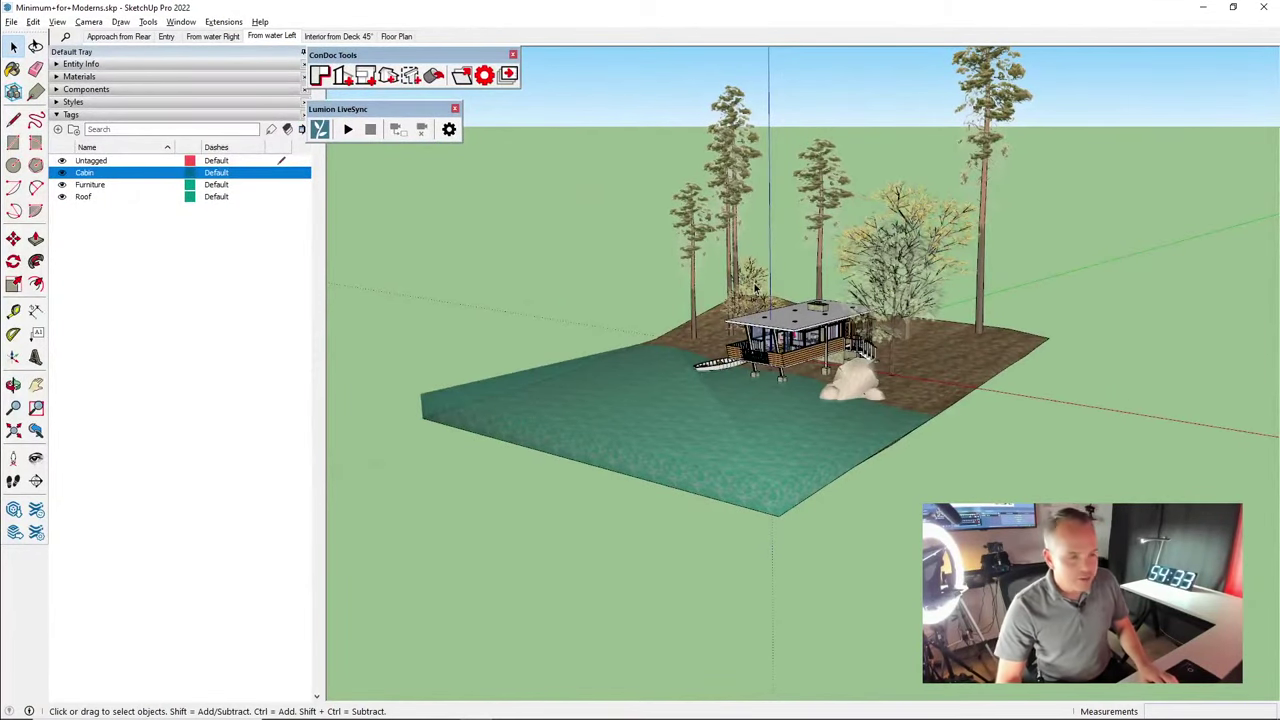
{"action": "key", "text": "shift+c"}
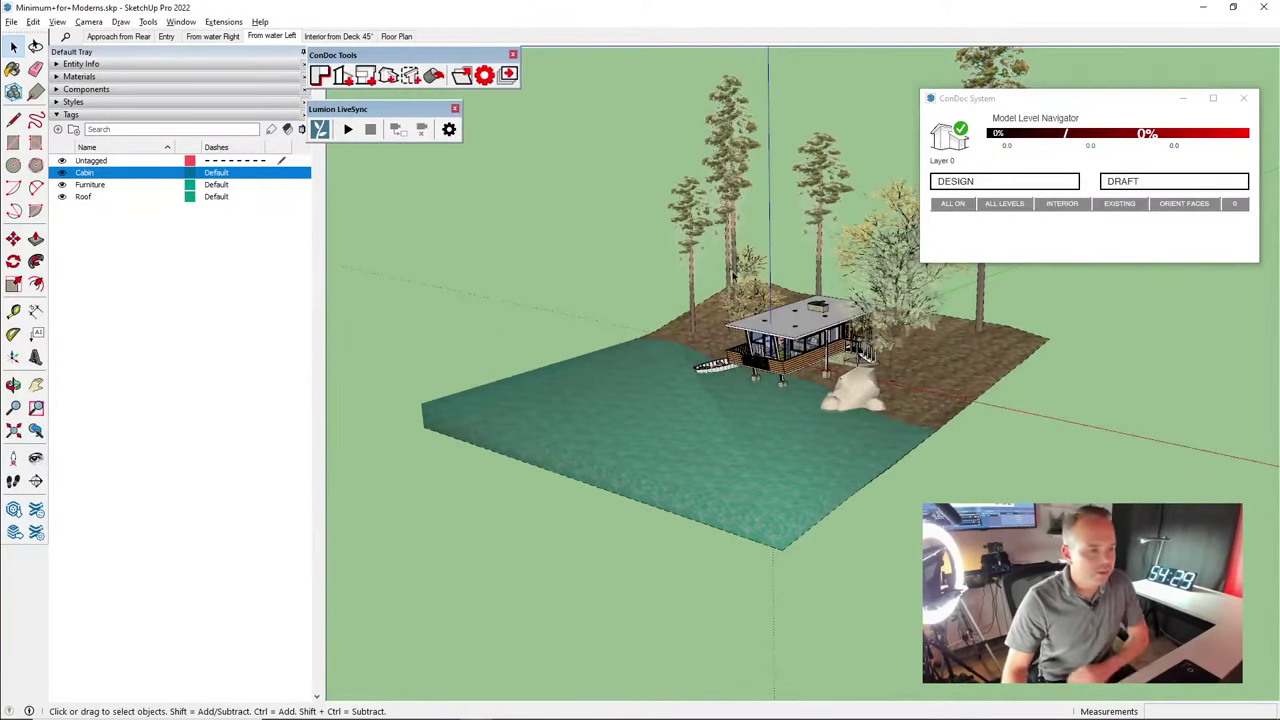
{"action": "left_click_drag", "start_coordinate": [395, 55], "coordinate": [436, 63]}
{"action": "mouse_move", "coordinate": [398, 110]}
{"action": "left_mouse_down"}
{"action": "mouse_move", "coordinate": [453, 126]}
{"action": "mouse_move", "coordinate": [438, 116]}
{"action": "left_mouse_up"}
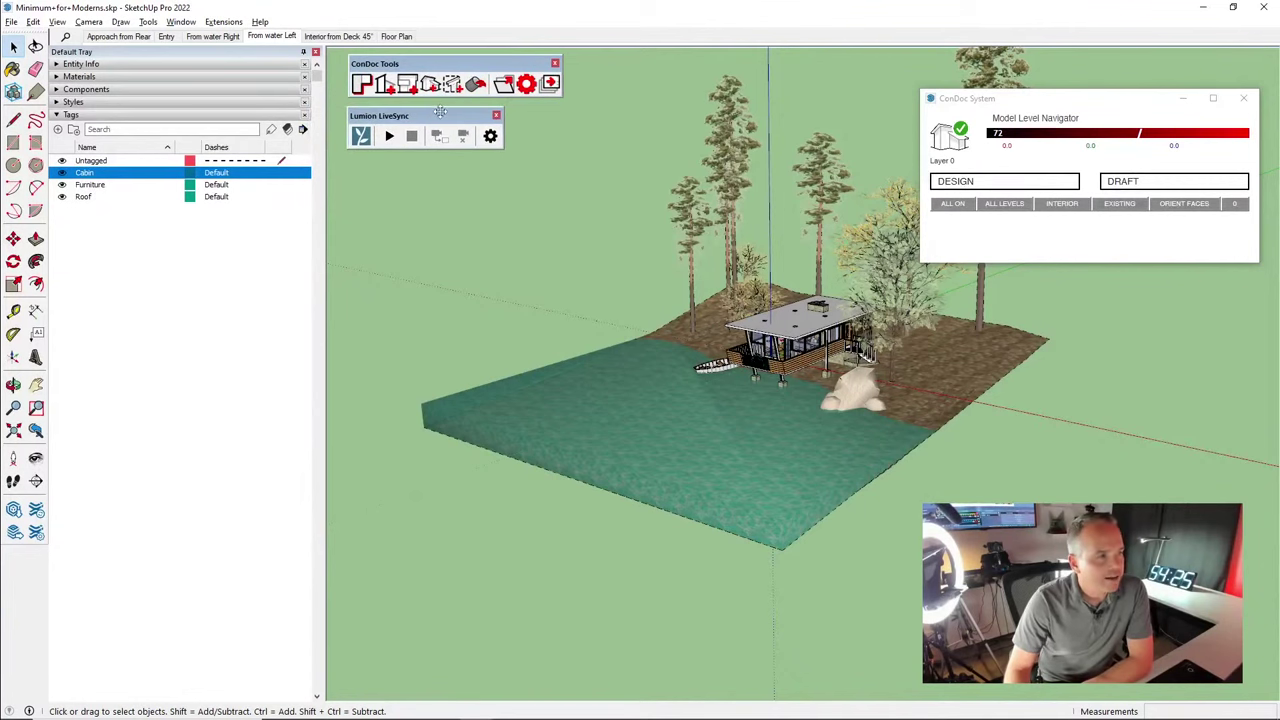
Load the ConDoc LT.condoc drawing set and activate its DESIGN scene
{"action": "left_click", "coordinate": [503, 84]}
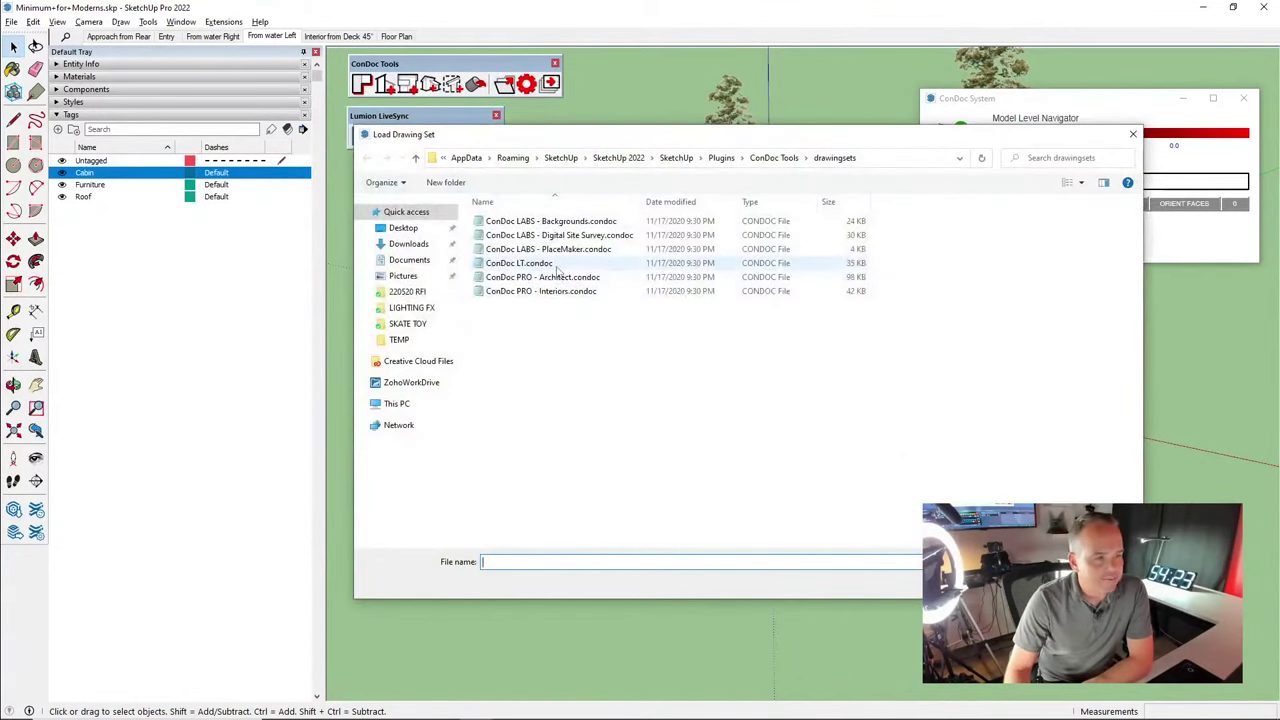
{"action": "double_click", "coordinate": [558, 265]}
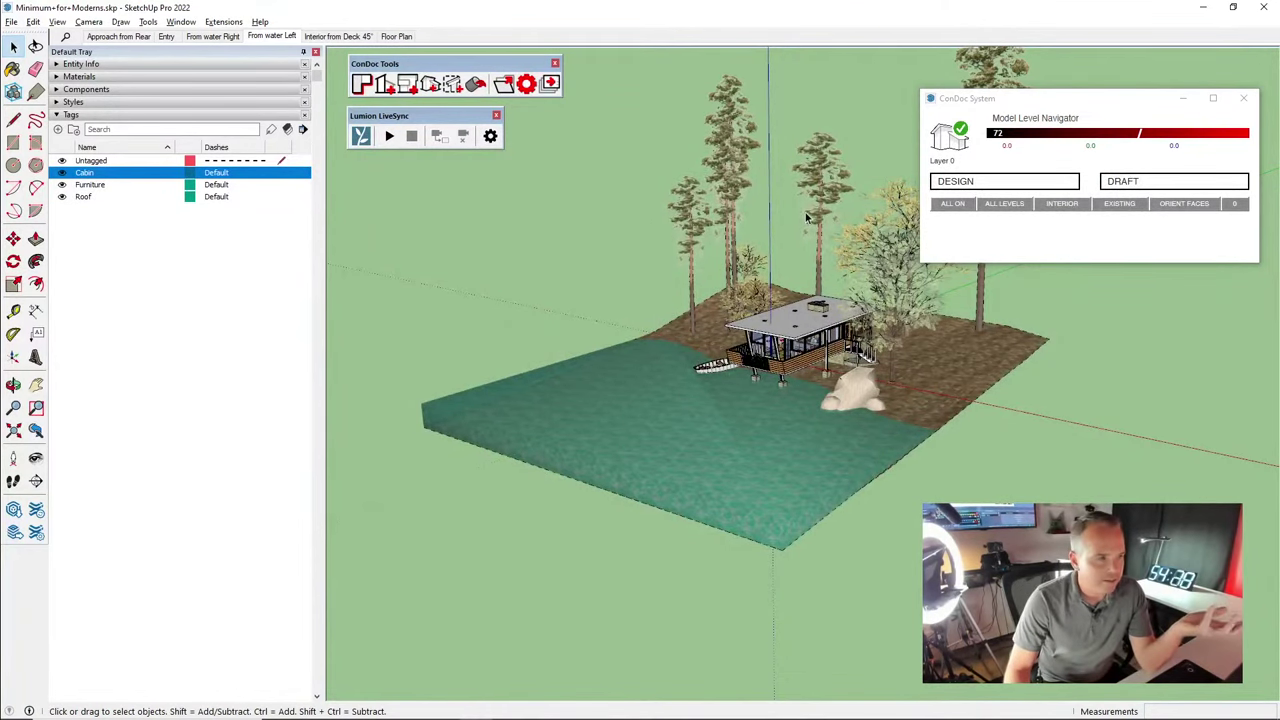
{"action": "left_click", "coordinate": [1021, 188]}
Examine the cabin, its deck and the shoreline from the lake side in the DESIGN scene
{"action": "middle_click_drag", "start_coordinate": [985, 367], "coordinate": [1171, 479]}
{"action": "scroll", "coordinate": [1040, 468], "scroll_direction": "up", "scroll_amount": 4}
{"action": "middle_click_drag", "start_coordinate": [1035, 466], "coordinate": [812, 362]}
{"action": "scroll", "coordinate": [794, 313], "scroll_direction": "up", "scroll_amount": 3}
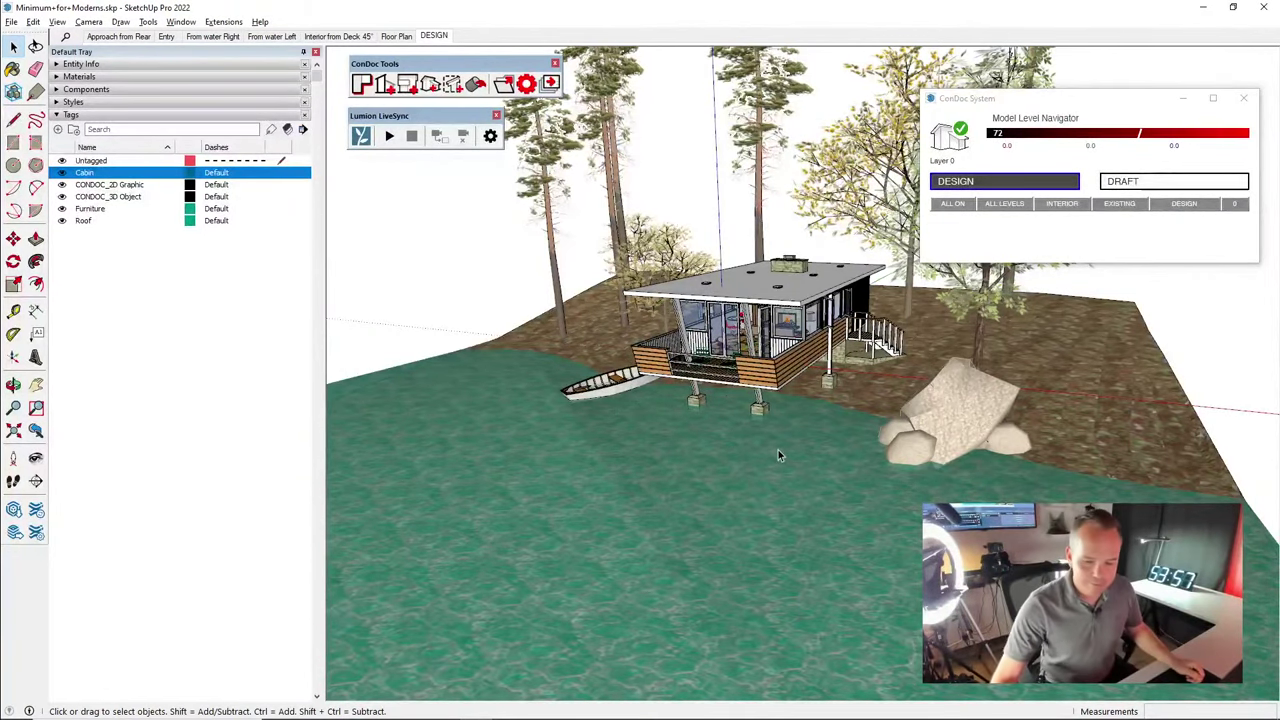
{"action": "middle_click_drag", "start_coordinate": [778, 452], "coordinate": [790, 450]}
{"action": "middle_click_drag", "start_coordinate": [728, 383], "coordinate": [667, 356]}
{"action": "scroll", "coordinate": [804, 354], "scroll_direction": "up", "scroll_amount": 5}
{"action": "scroll", "coordinate": [722, 362], "scroll_direction": "down", "scroll_amount": 3}
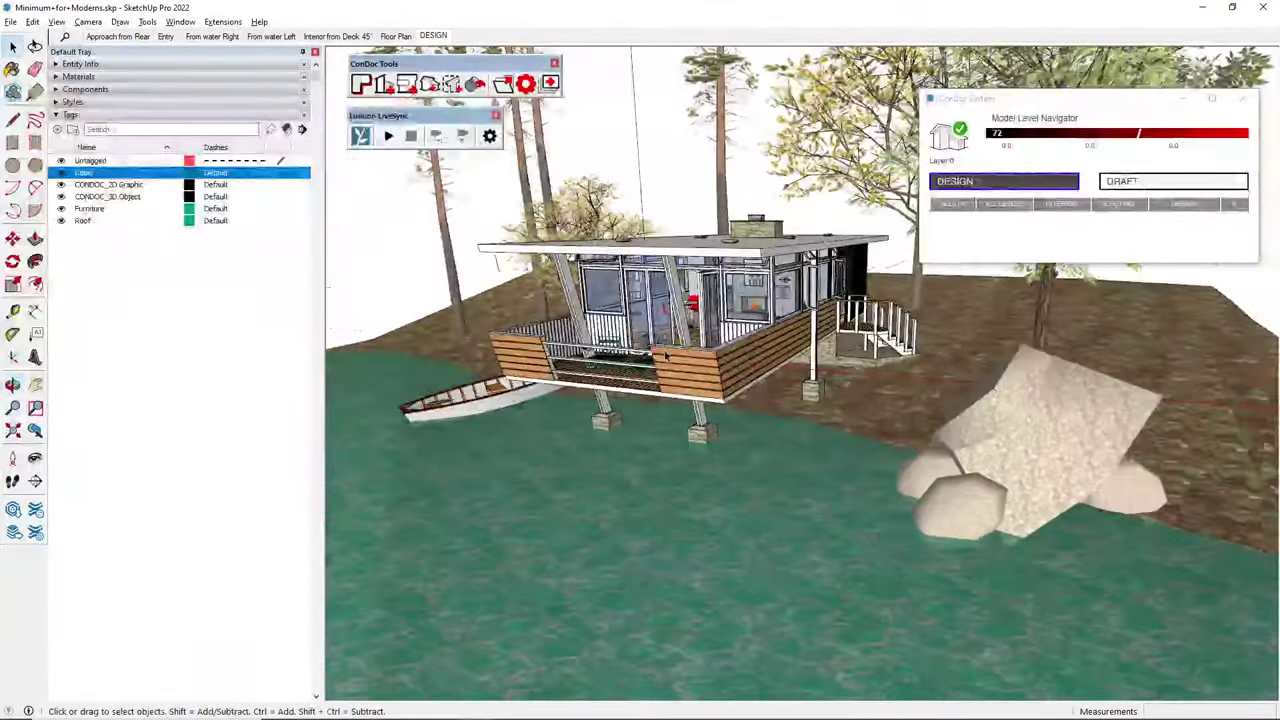
{"action": "scroll", "coordinate": [665, 353], "scroll_direction": "down", "scroll_amount": 5}
Open the outer site group for editing and hide the rest of the model around it
{"action": "left_click", "coordinate": [853, 336]}
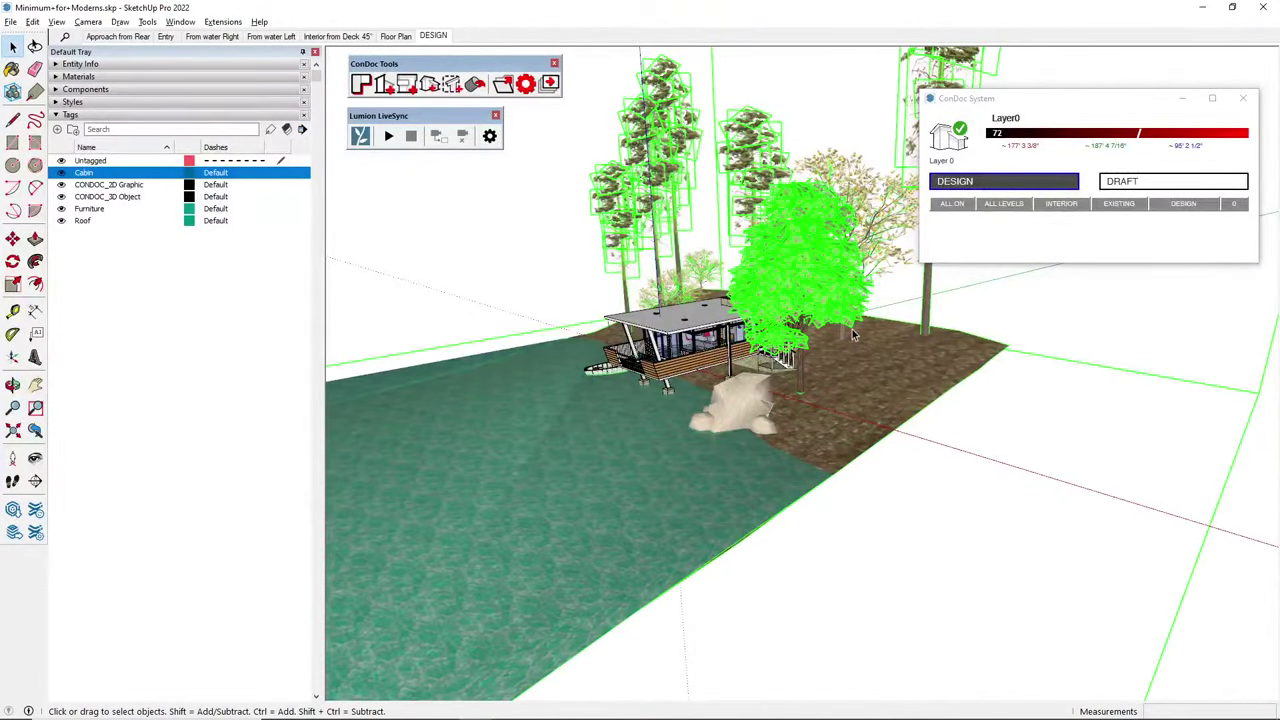
{"action": "scroll", "coordinate": [864, 349], "scroll_direction": "down", "scroll_amount": 3}
{"action": "middle_click_drag", "start_coordinate": [843, 390], "coordinate": [851, 363]}
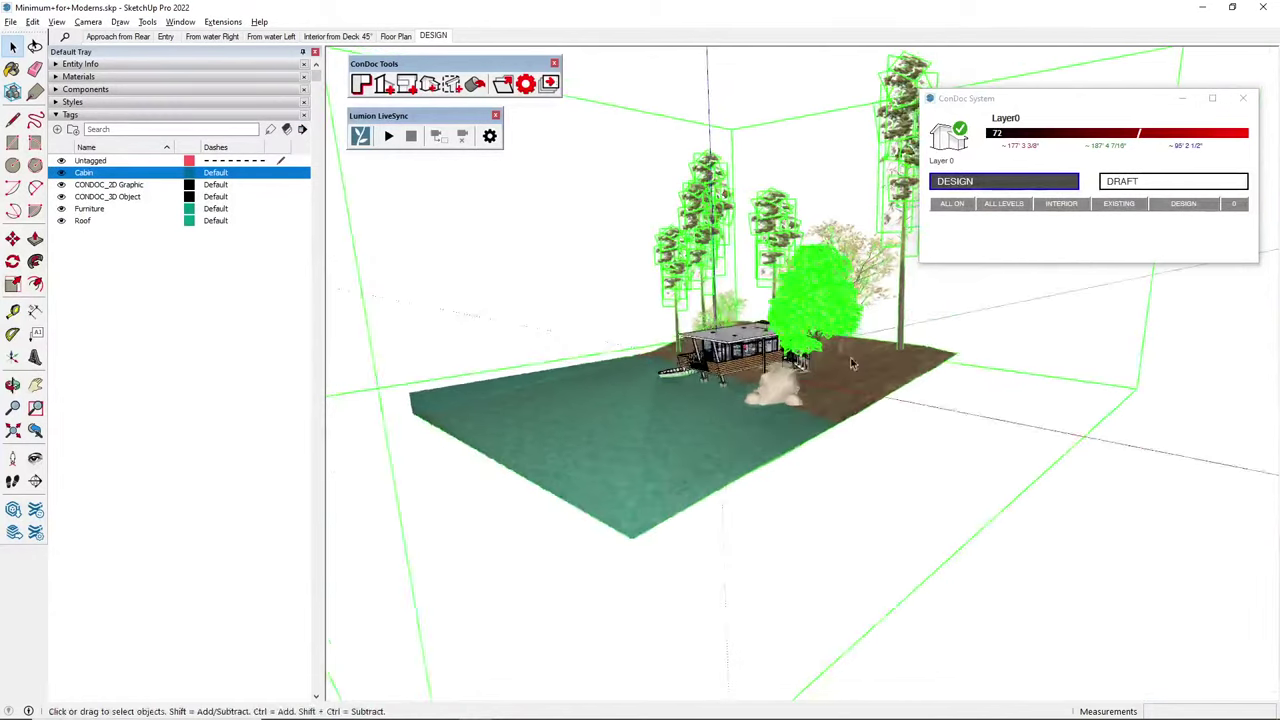
{"action": "double_click", "coordinate": [824, 298]}
{"action": "key", "text": "i"}
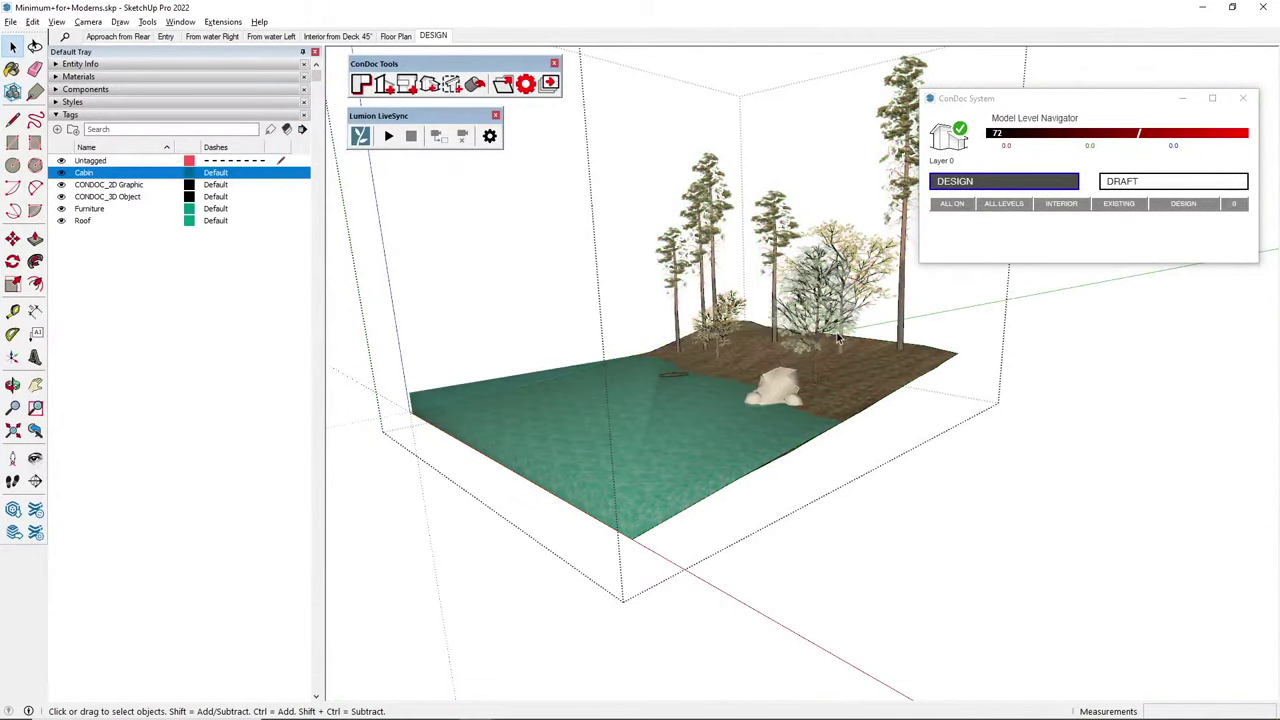
{"action": "middle_click_drag", "start_coordinate": [798, 285], "coordinate": [674, 424]}
Check the nested objects inside the site group and explode the outer group
{"action": "left_click", "coordinate": [774, 393]}
{"action": "left_click", "coordinate": [725, 468]}
{"action": "left_click", "coordinate": [902, 388]}
{"action": "left_click", "coordinate": [774, 413]}
{"action": "key", "text": "Escape"}
{"action": "left_click", "coordinate": [780, 418]}
{"action": "key", "text": "x"}
Open the nested group of trees and rocks and select its items to inspect how they are grouped
{"action": "middle_click_drag", "start_coordinate": [780, 418], "coordinate": [755, 387]}
{"action": "left_click", "coordinate": [693, 188]}
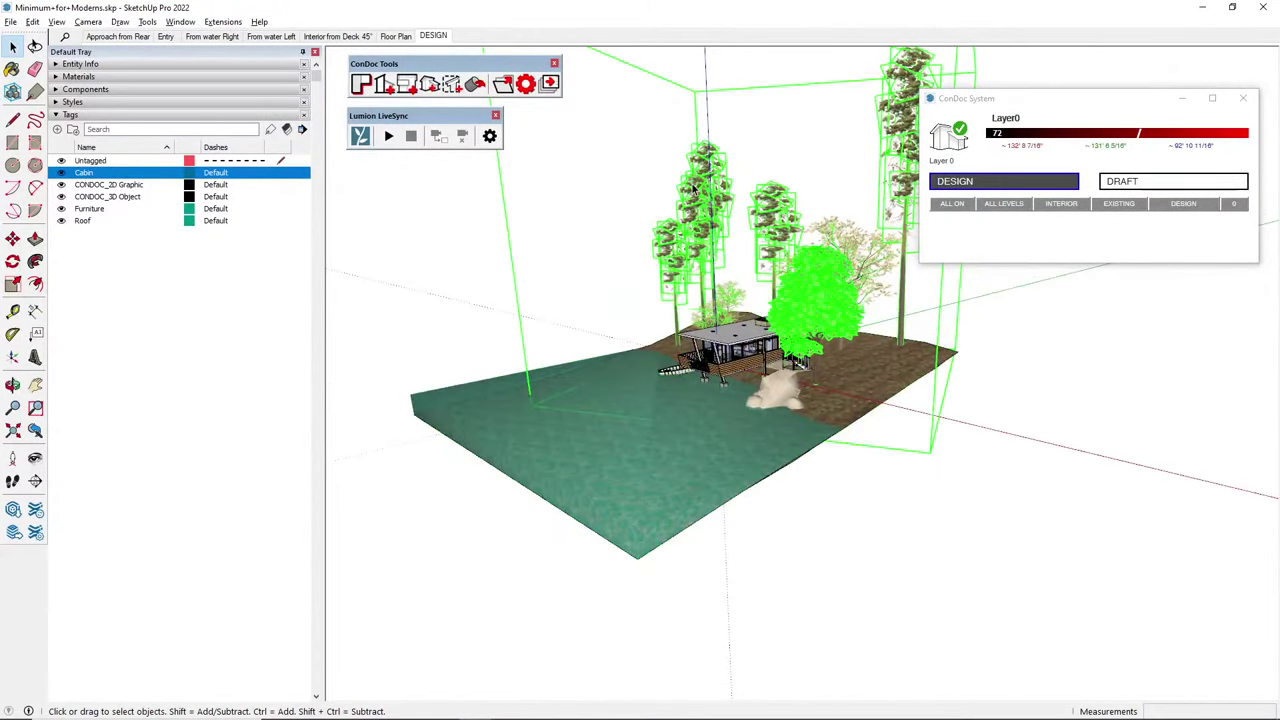
{"action": "double_click", "coordinate": [693, 188]}
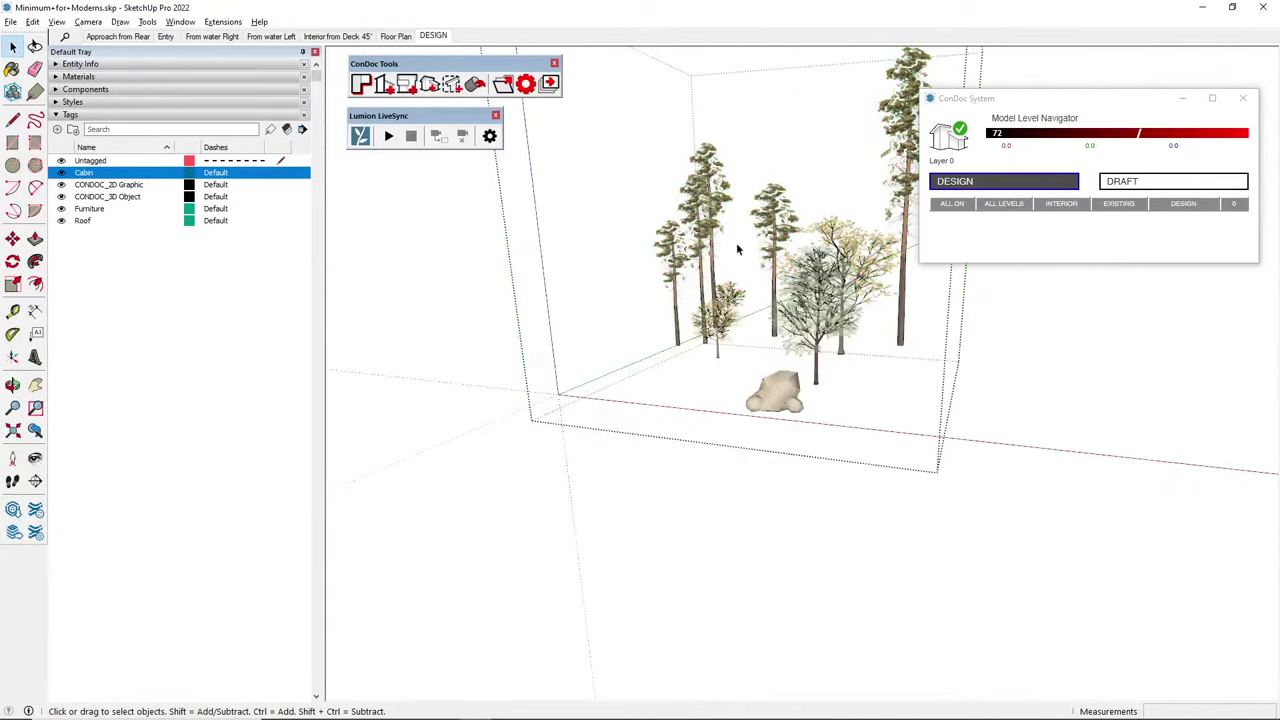
{"action": "middle_click_drag", "start_coordinate": [737, 244], "coordinate": [830, 325]}
{"action": "left_click", "coordinate": [790, 418]}
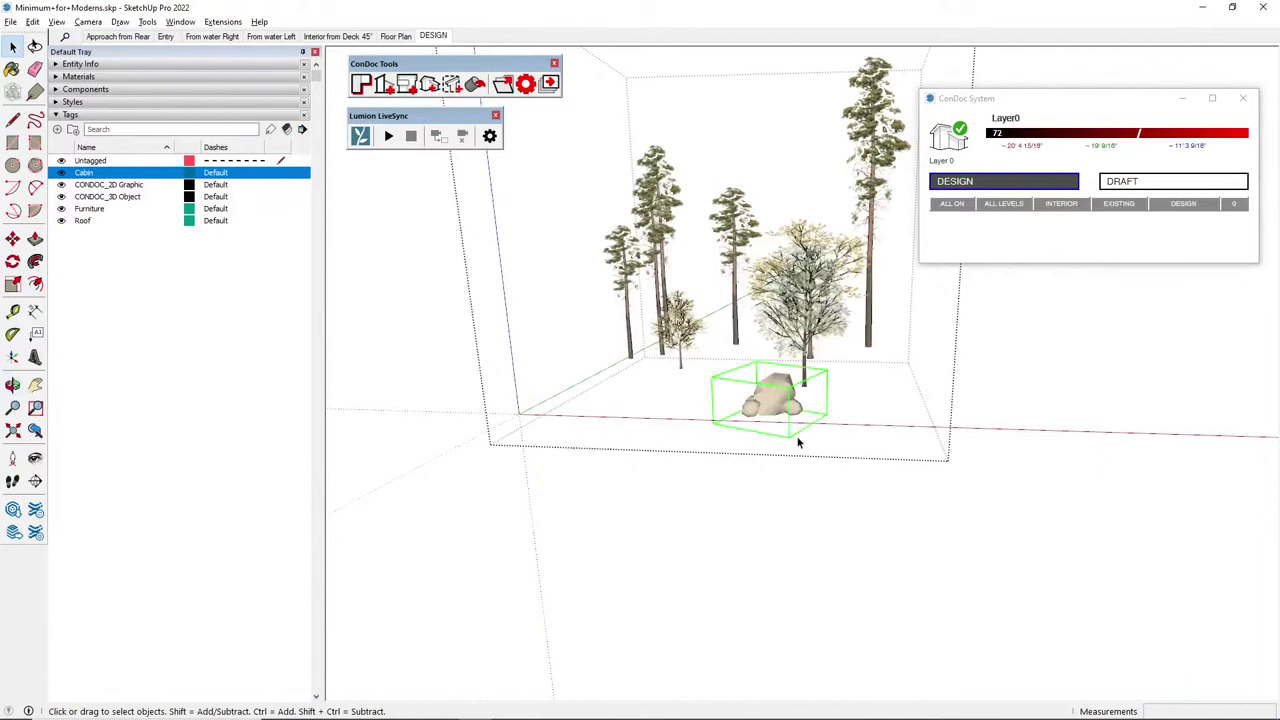
{"action": "left_click", "coordinate": [817, 326]}
{"action": "left_click_drag", "start_coordinate": [873, 225], "coordinate": [537, 237]}
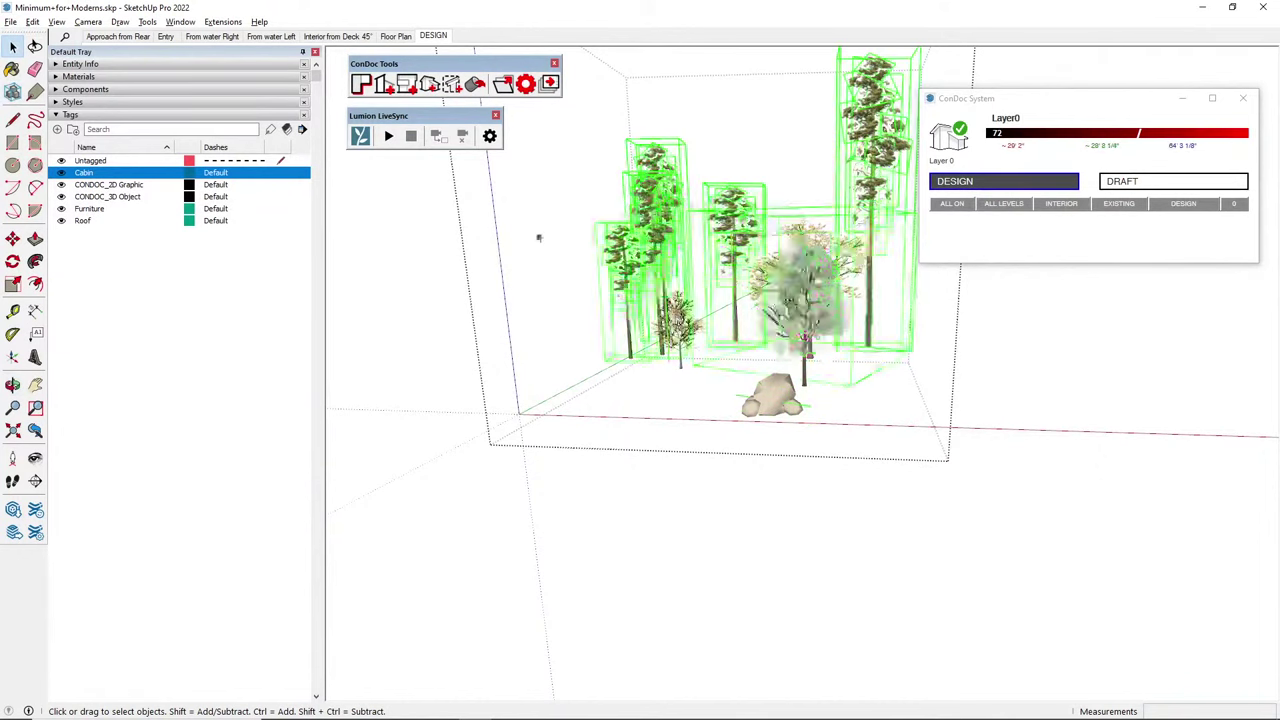
{"action": "middle_click_drag", "start_coordinate": [694, 326], "coordinate": [743, 411]}
{"action": "left_click", "coordinate": [628, 226]}
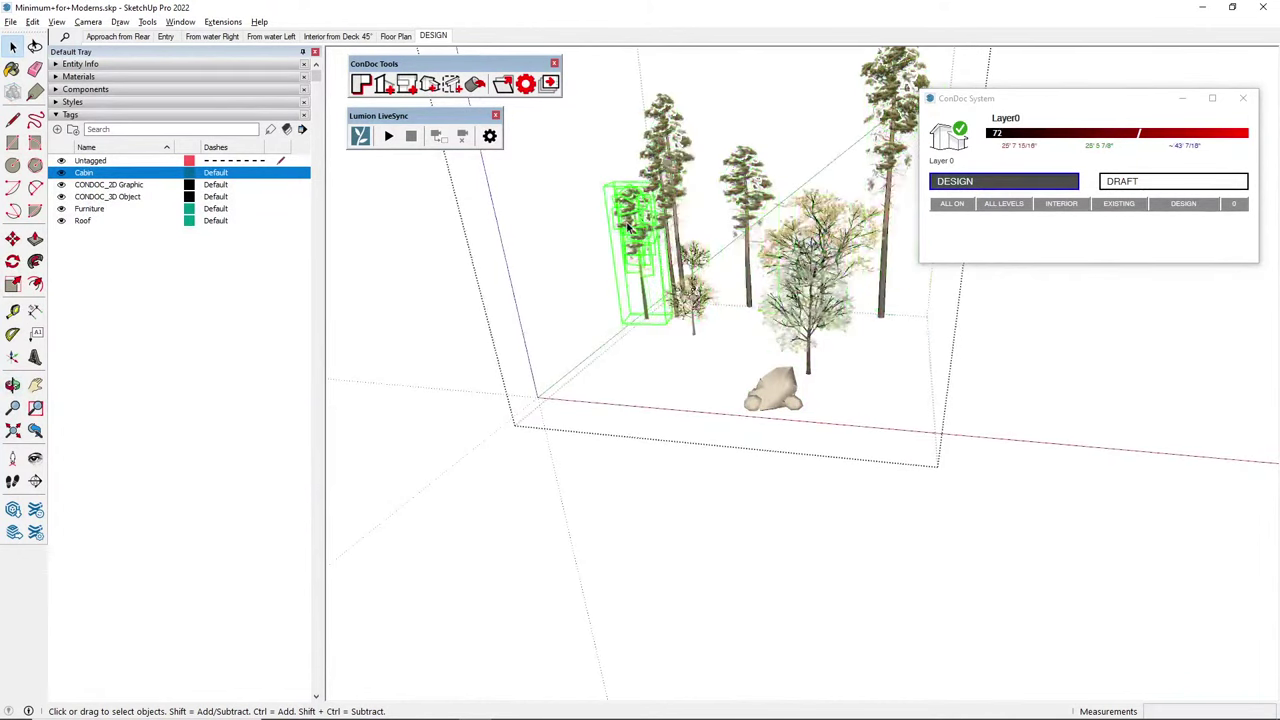
{"action": "left_click", "coordinate": [663, 166]}
Close the group of trees and rocks and explode it into separate objects
{"action": "key", "text": "Escape"}
{"action": "middle_click_drag", "start_coordinate": [859, 344], "coordinate": [803, 313]}
{"action": "left_click", "coordinate": [804, 300]}
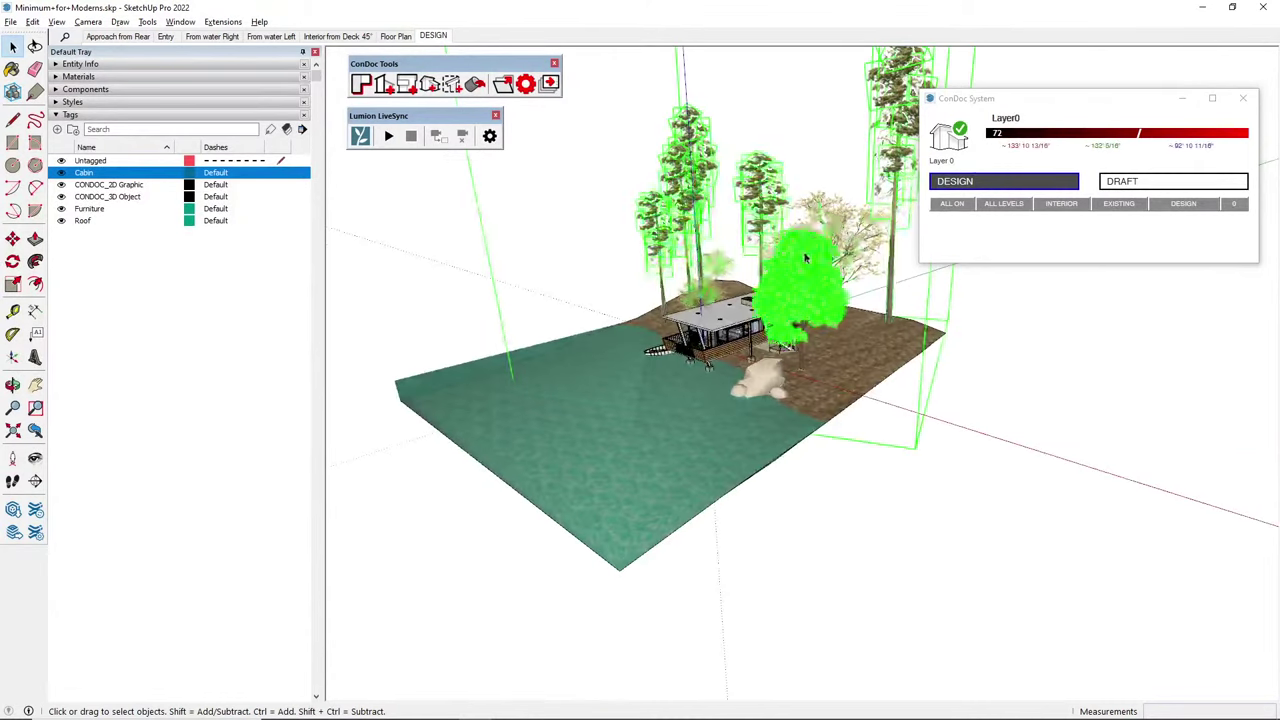
{"action": "middle_click_drag", "start_coordinate": [813, 270], "coordinate": [700, 235]}
Select the trees, rocks, rowboat and lake in turn to check that each is a separate object
{"action": "left_click", "coordinate": [688, 222]}
{"action": "left_click", "coordinate": [666, 245]}
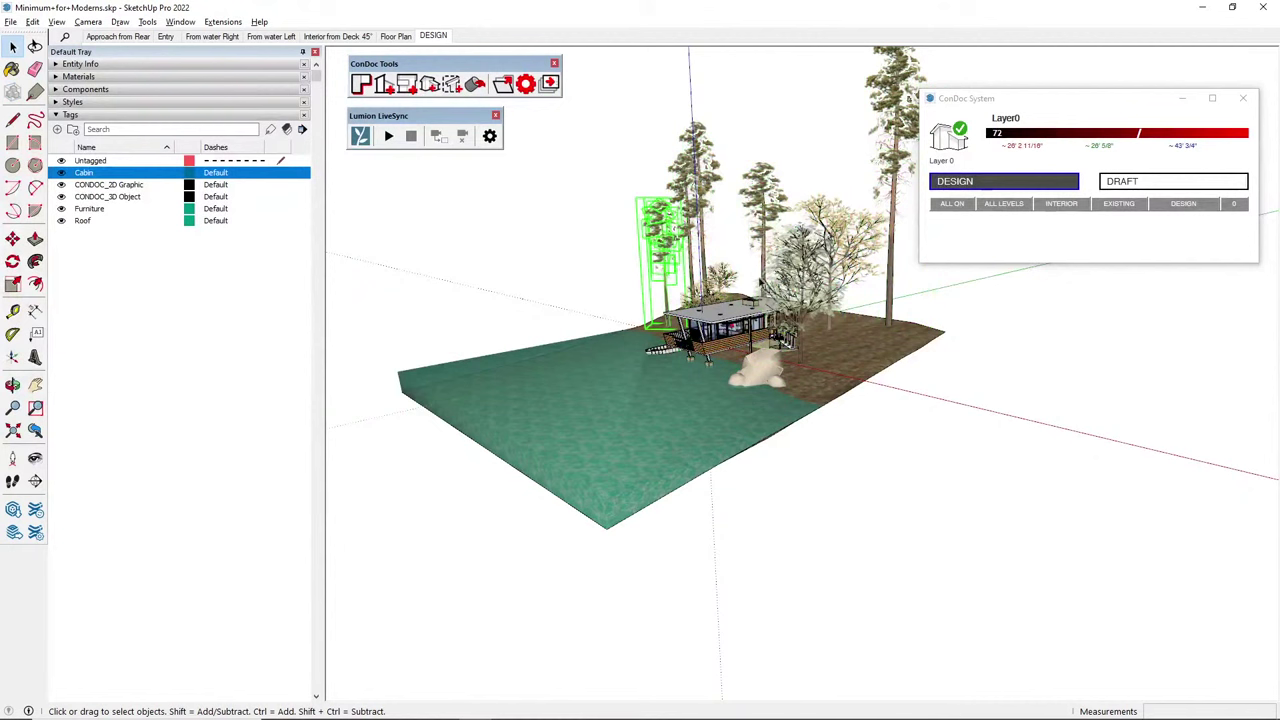
{"action": "left_click", "coordinate": [805, 270]}
{"action": "left_click", "coordinate": [853, 233]}
{"action": "left_click", "coordinate": [889, 134]}
{"action": "left_click", "coordinate": [768, 380]}
{"action": "middle_click_drag", "start_coordinate": [675, 355], "coordinate": [785, 375]}
{"action": "left_click", "coordinate": [689, 377]}
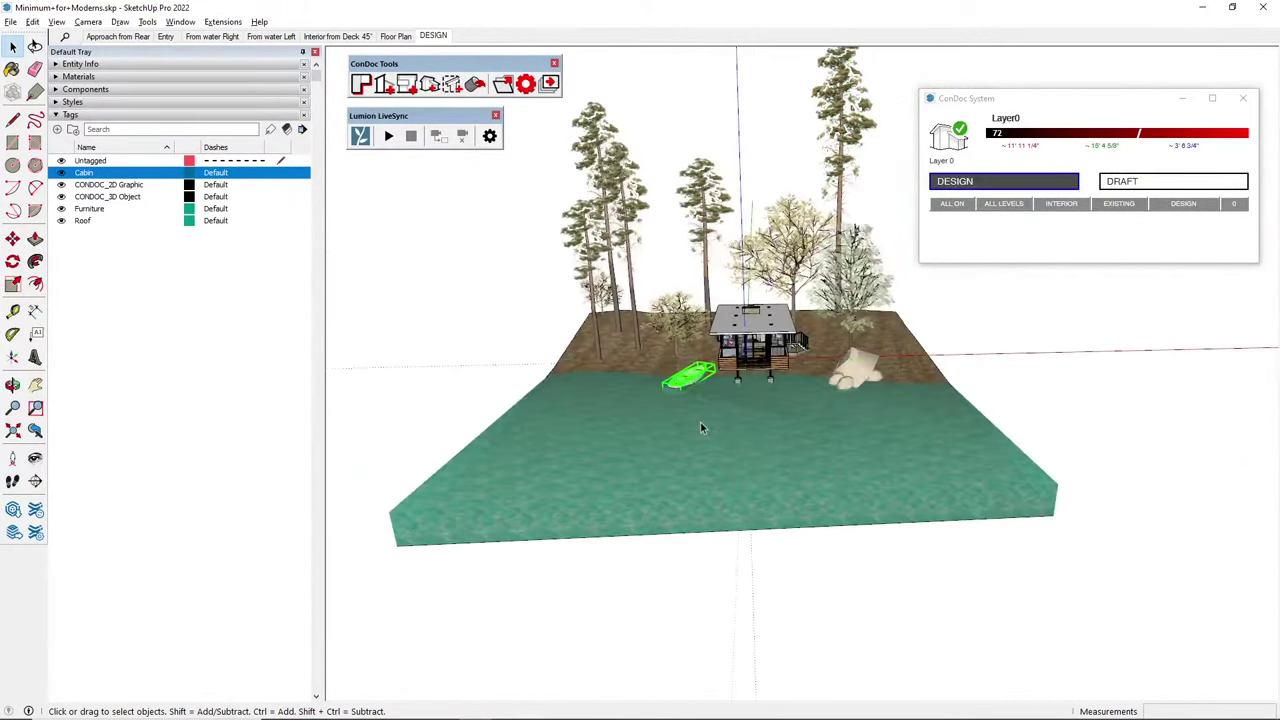
{"action": "middle_click_drag", "start_coordinate": [700, 421], "coordinate": [683, 436]}
{"action": "left_click", "coordinate": [683, 440]}
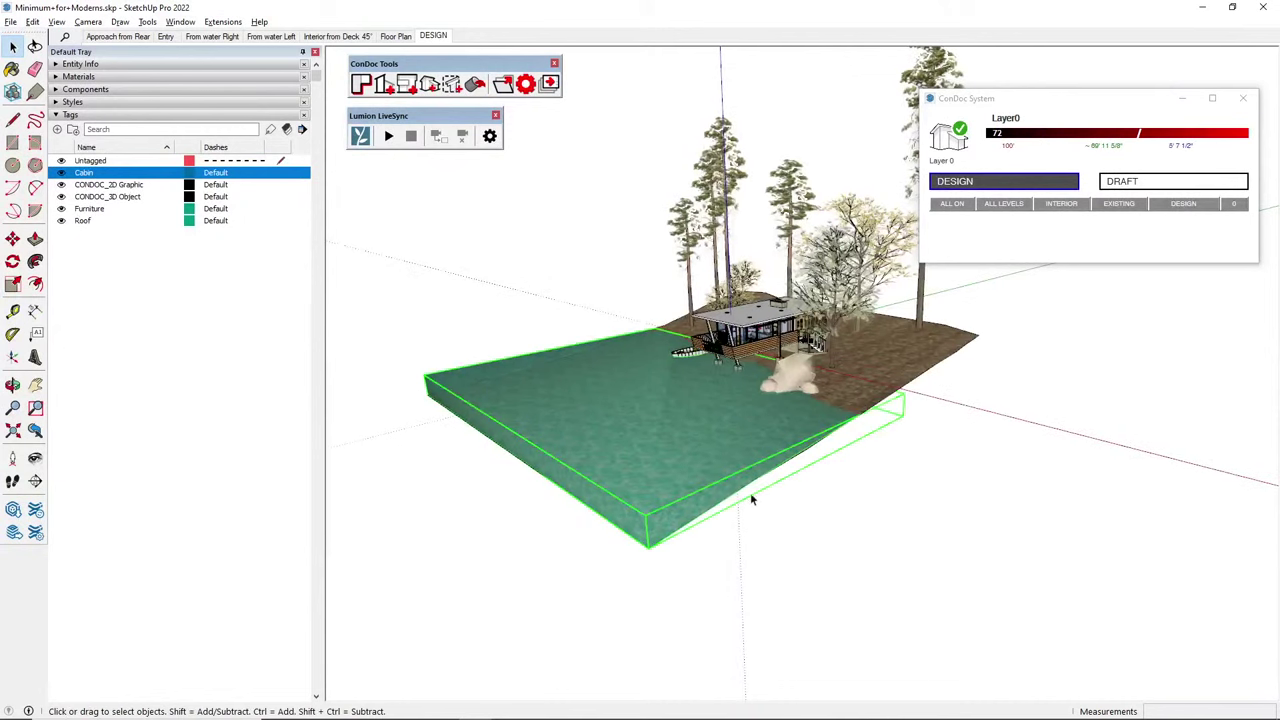
Open the lake group for editing and select the water volume inside it
{"action": "left_click", "coordinate": [873, 385]}
{"action": "double_click", "coordinate": [873, 385]}
{"action": "middle_click_drag", "start_coordinate": [862, 401], "coordinate": [790, 460]}
{"action": "left_click", "coordinate": [735, 400]}
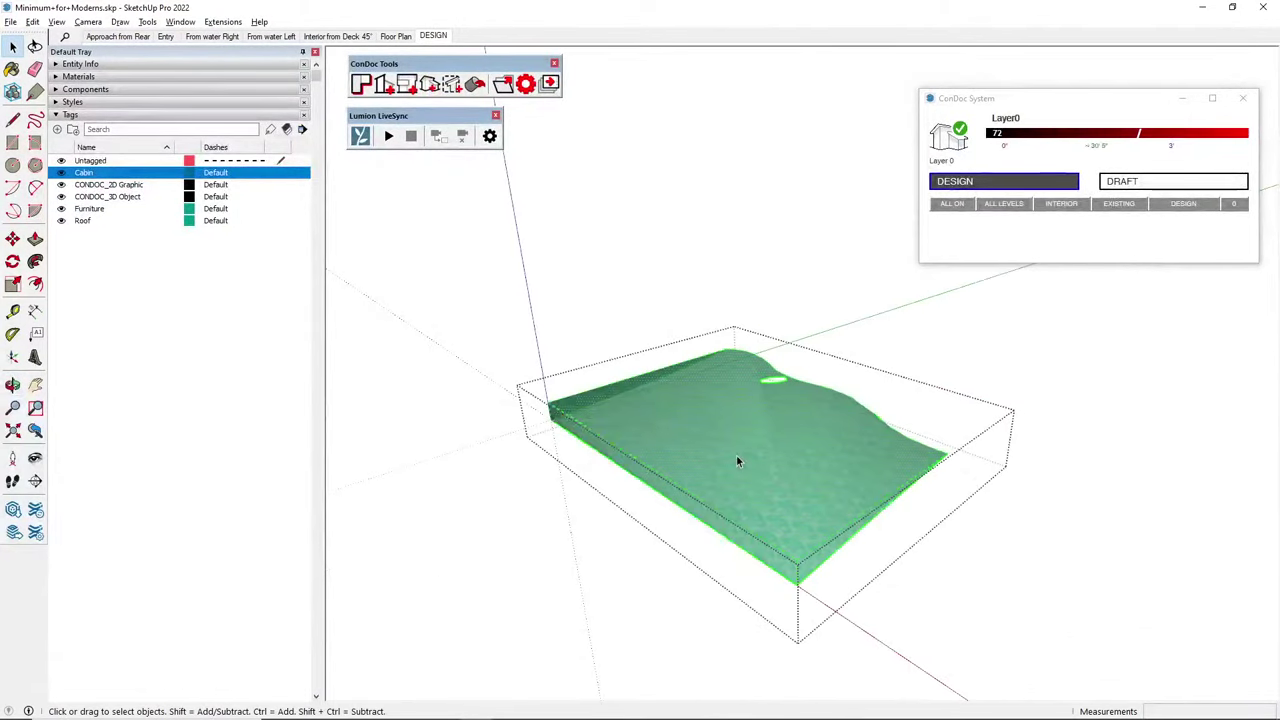
Close the lake group and create a CAD Exterior Elevation (Shadows) scene facing the long side of the house with the stairs
{"action": "middle_click_drag", "start_coordinate": [736, 460], "coordinate": [869, 471]}
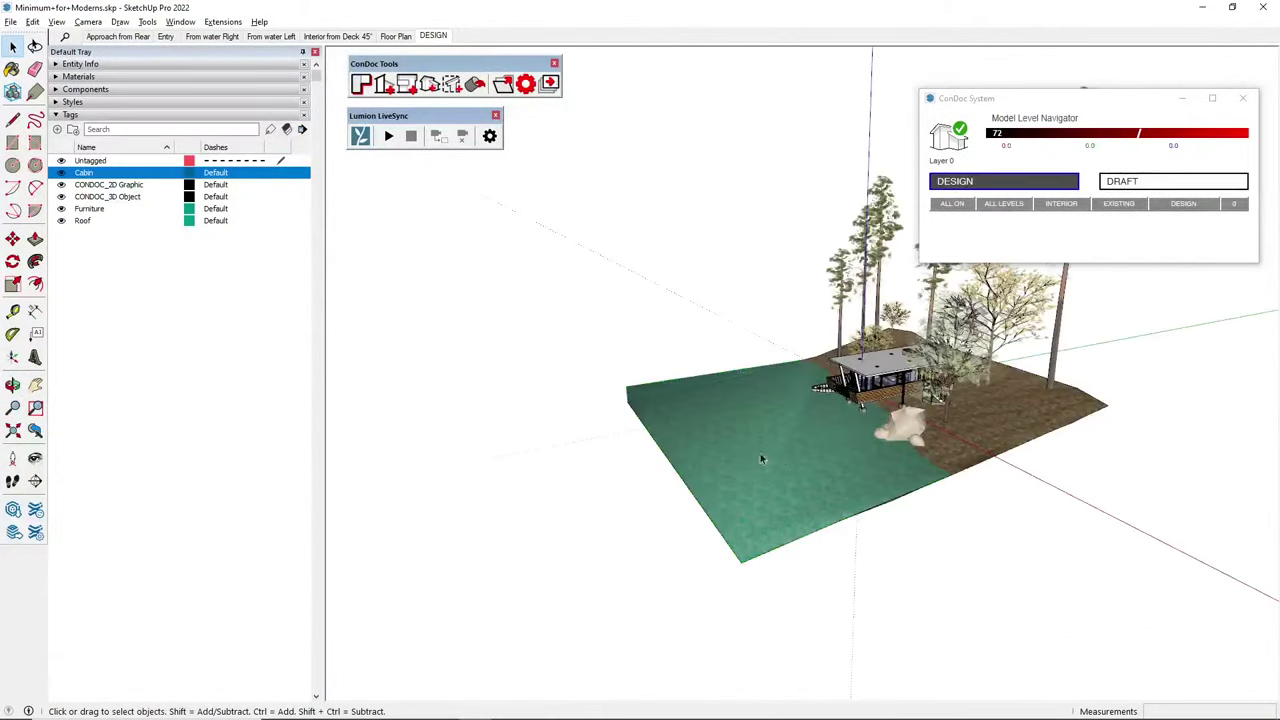
{"action": "middle_click_drag", "start_coordinate": [760, 453], "coordinate": [790, 440], "text": "shift"}
{"action": "scroll", "coordinate": [810, 350], "scroll_direction": "up", "scroll_amount": 3}
{"action": "middle_click_drag", "start_coordinate": [875, 412], "coordinate": [927, 383]}
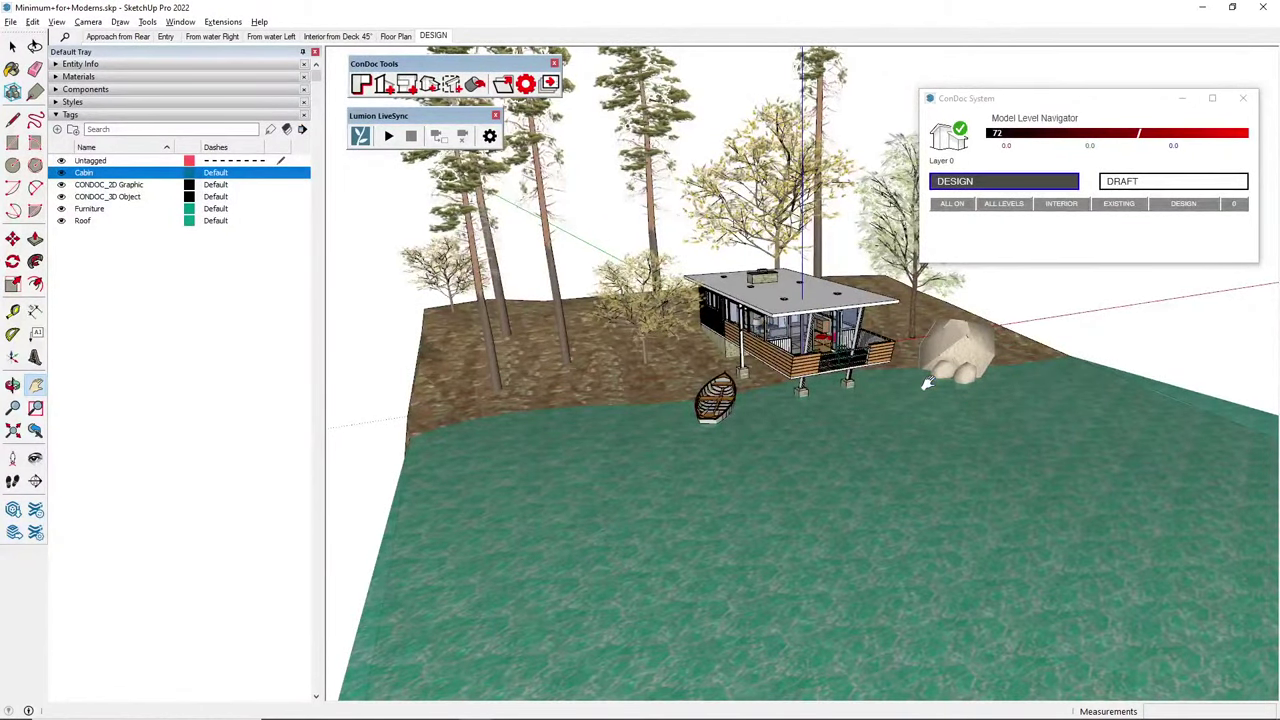
{"action": "middle_click_drag", "start_coordinate": [881, 392], "coordinate": [756, 338]}
{"action": "scroll", "coordinate": [775, 350], "scroll_direction": "up", "scroll_amount": 3}
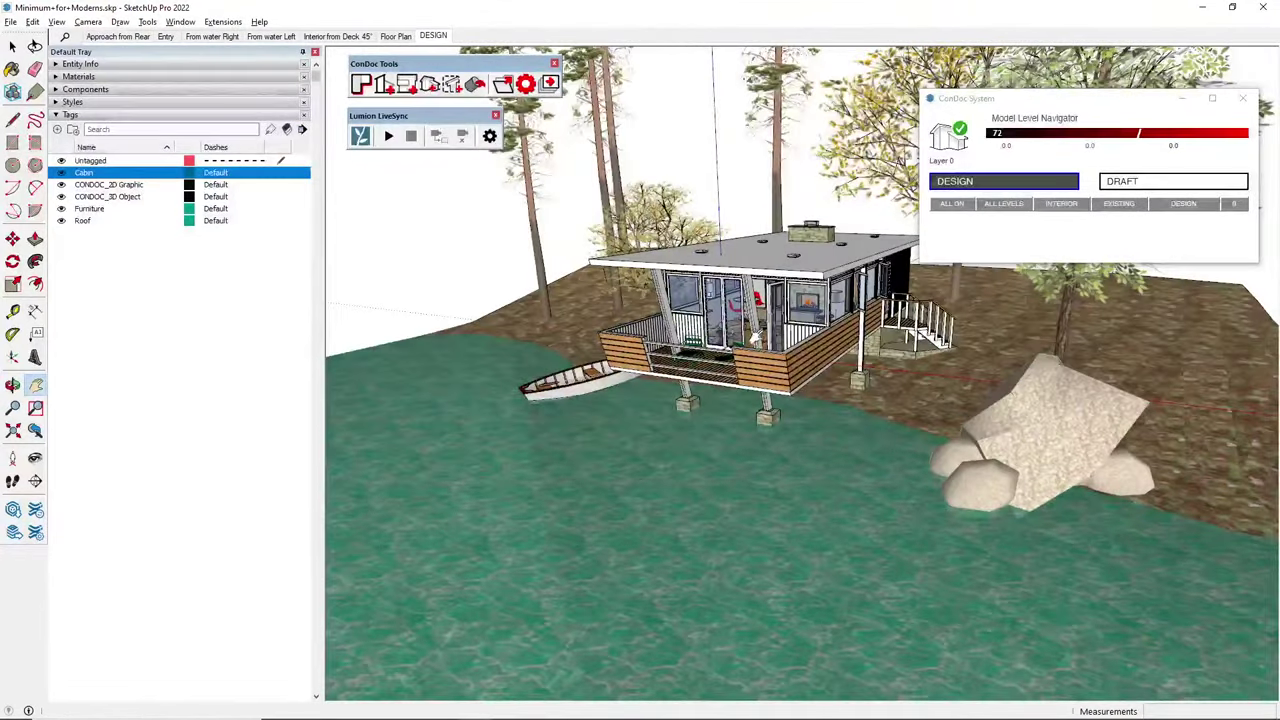
{"action": "middle_click_drag", "start_coordinate": [792, 382], "coordinate": [760, 353]}
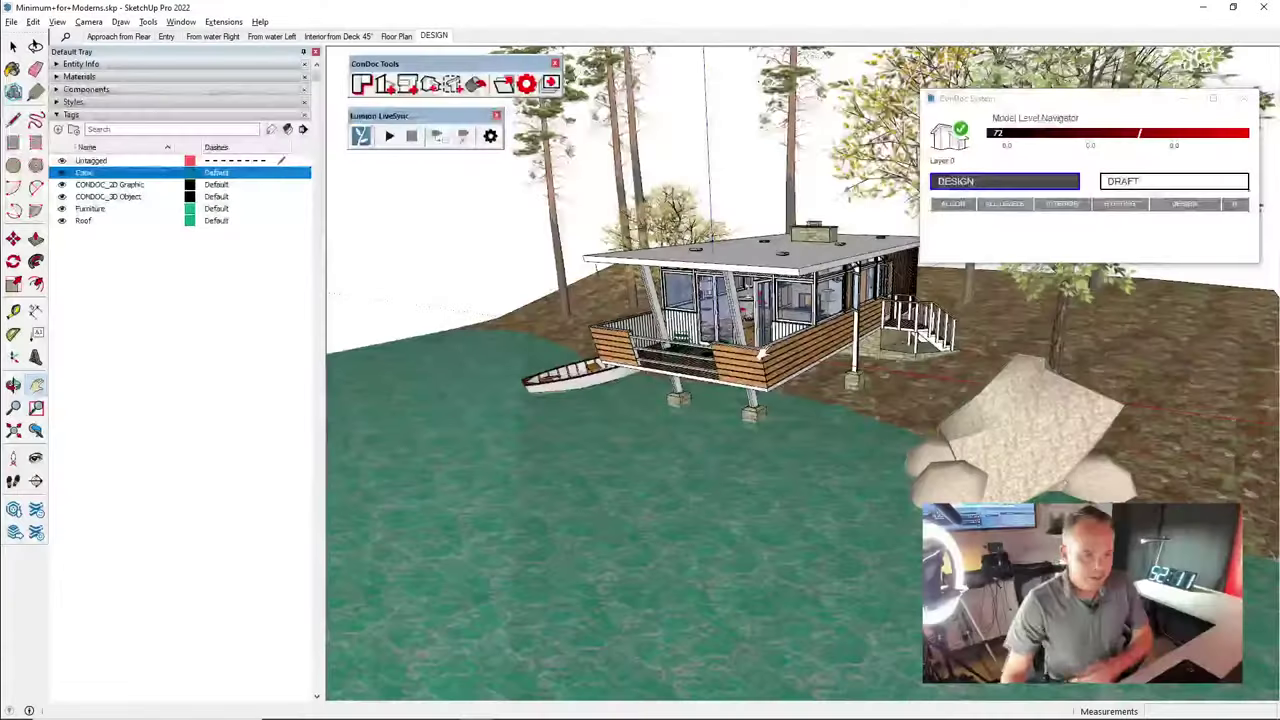
{"action": "mouse_move", "coordinate": [761, 355]}
{"action": "middle_mouse_down"}
{"action": "mouse_move", "coordinate": [795, 403]}
{"action": "mouse_move", "coordinate": [644, 348]}
{"action": "middle_mouse_up"}
{"action": "scroll", "coordinate": [820, 320], "scroll_direction": "up", "scroll_amount": 3}
{"action": "middle_click_drag", "start_coordinate": [820, 320], "coordinate": [708, 286]}
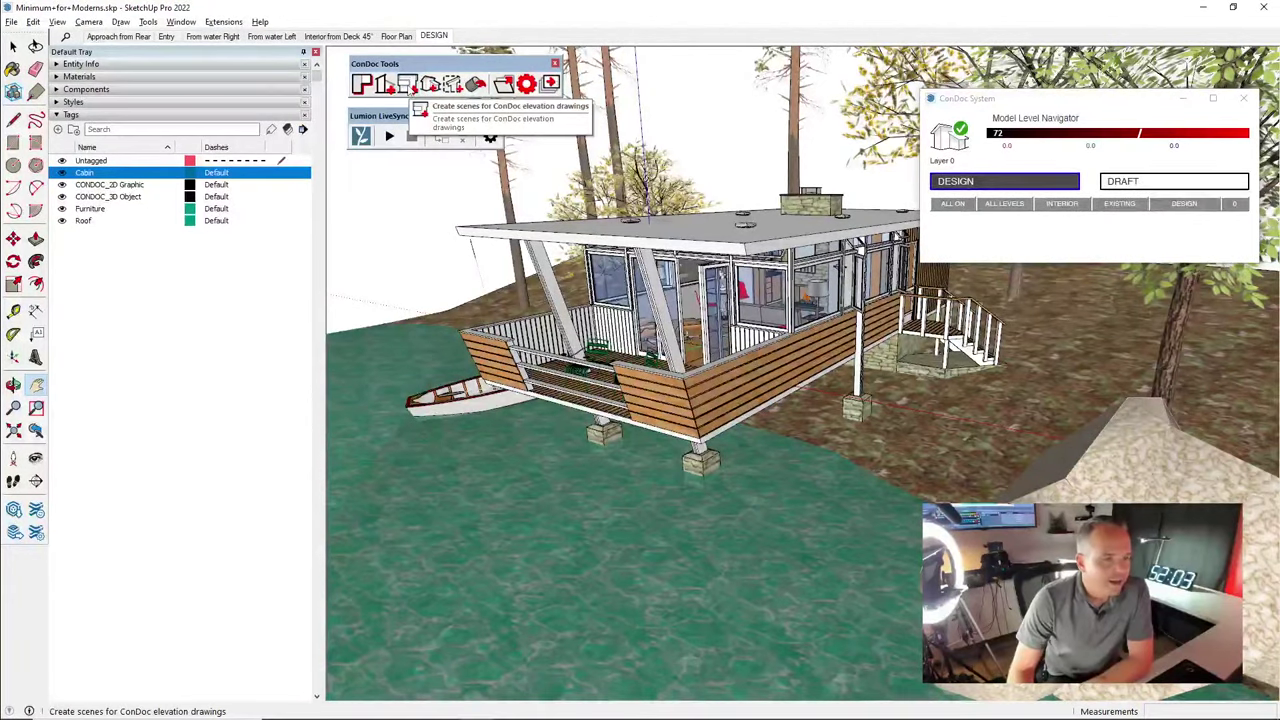
{"action": "left_click", "coordinate": [409, 86]}
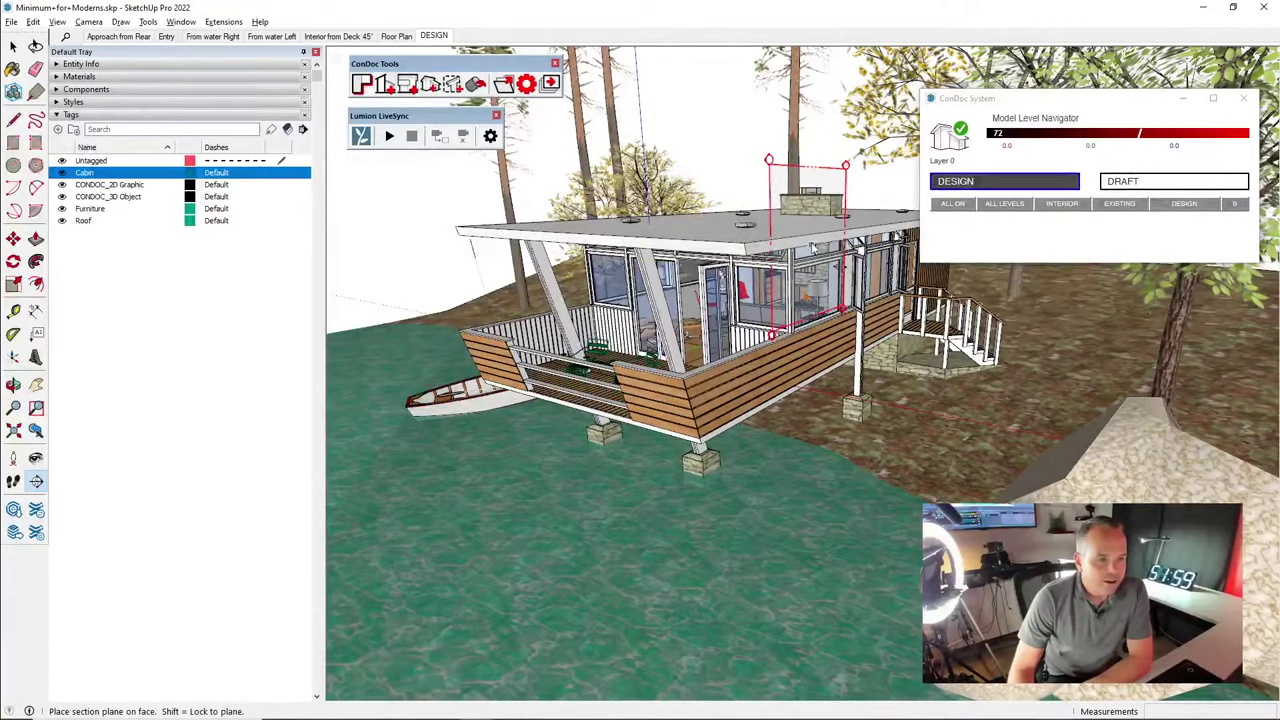
{"action": "left_click", "coordinate": [805, 242]}
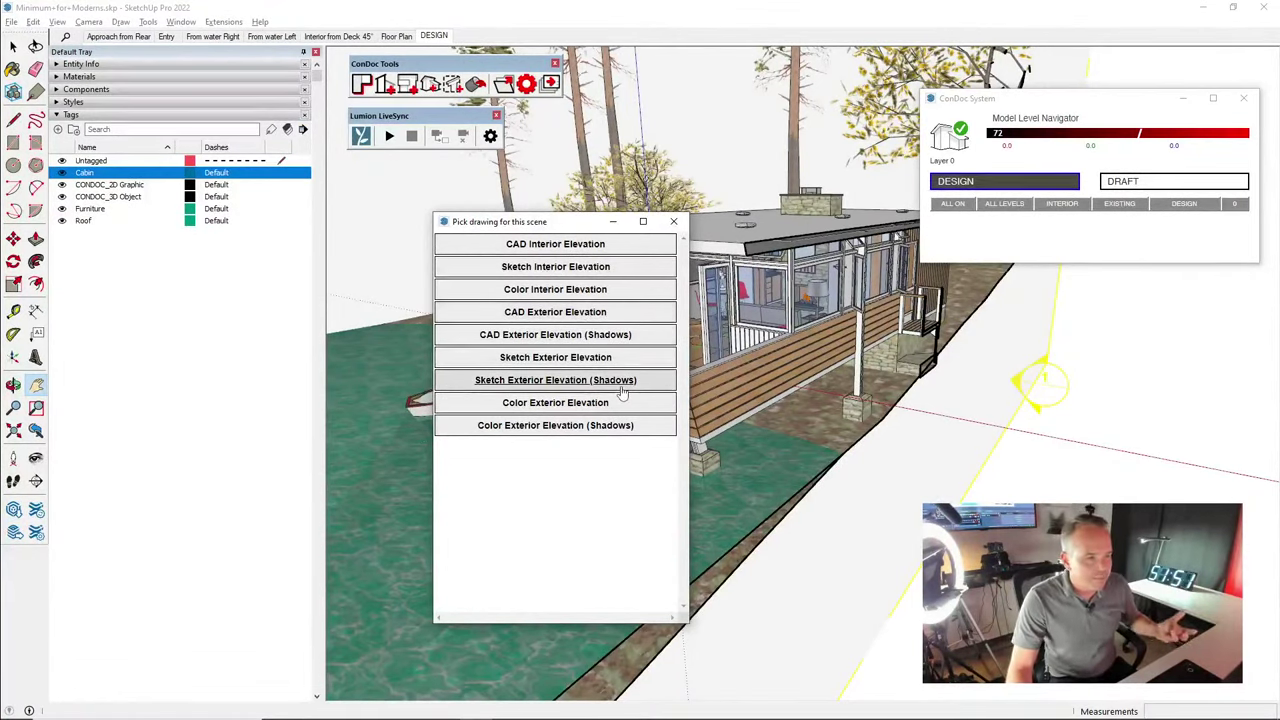
{"action": "left_click", "coordinate": [575, 337]}
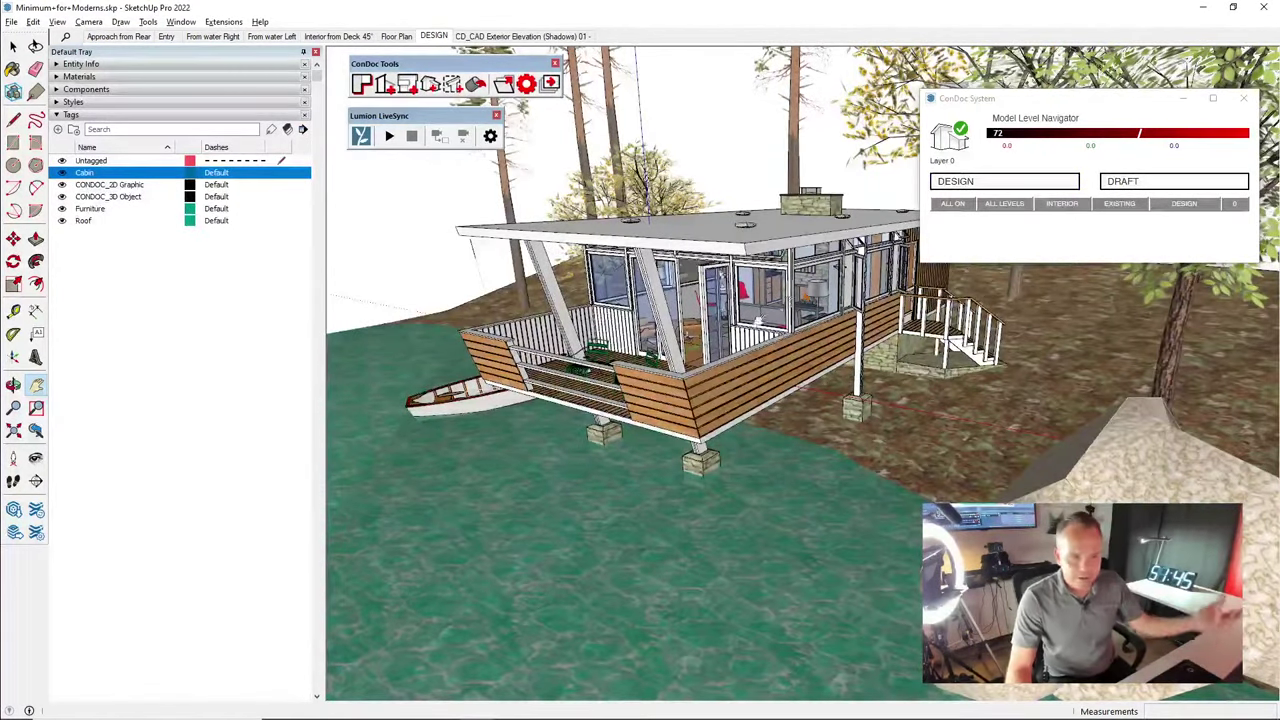
Open the CAD Exterior Elevation (Shadows) 01 scene and delete the trees and bushes in front of and behind the house
{"action": "left_click", "coordinate": [513, 37]}
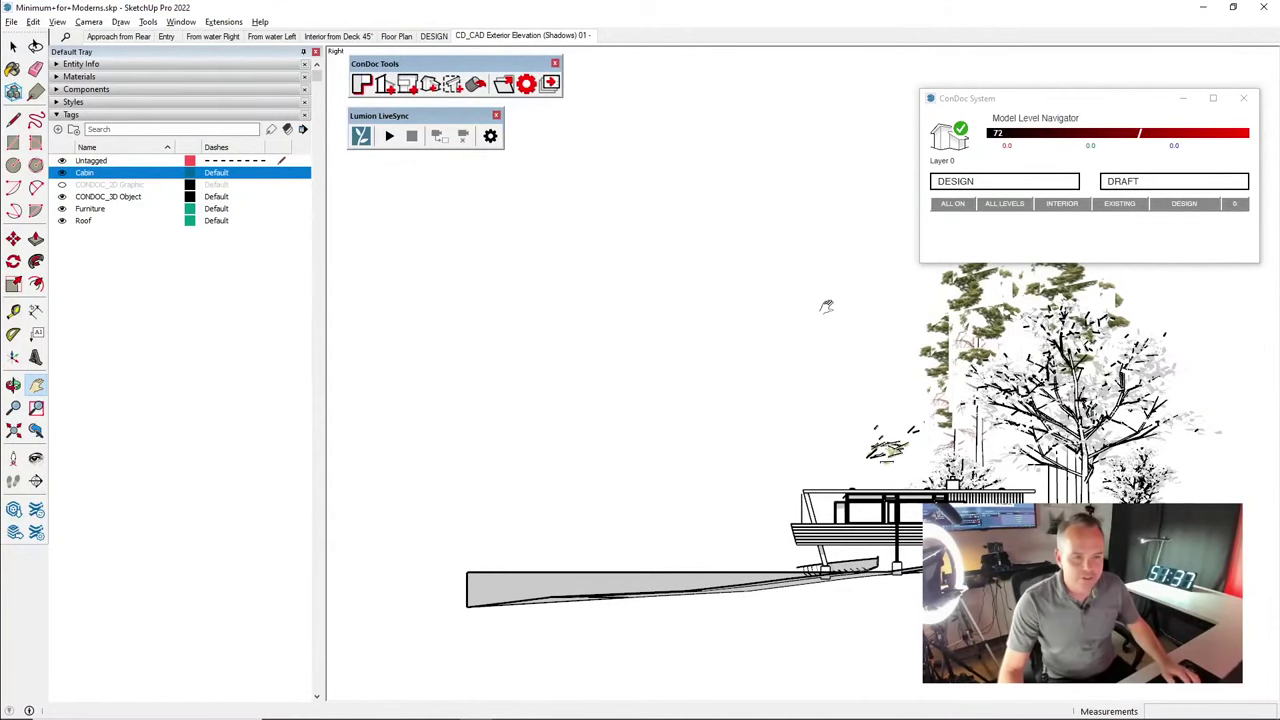
{"action": "key", "text": "space"}
{"action": "left_click_drag", "start_coordinate": [830, 339], "coordinate": [831, 340]}
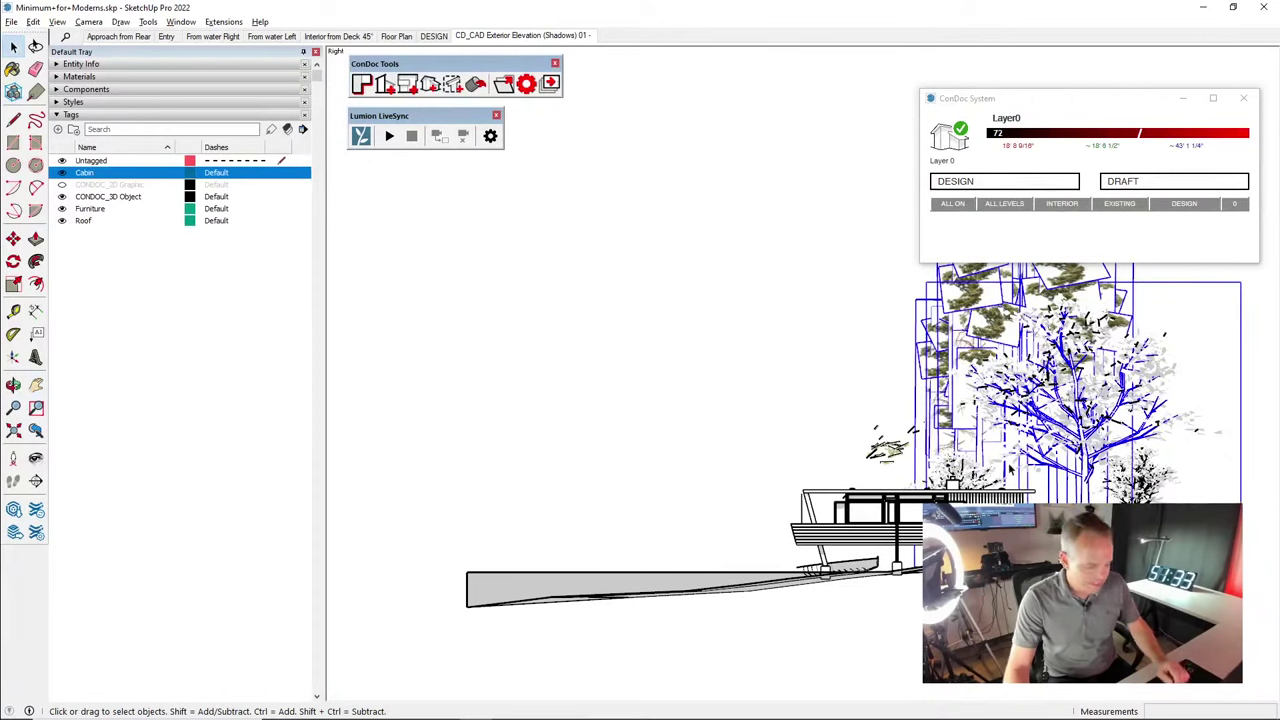
{"action": "key", "text": "Delete"}
{"action": "scroll", "coordinate": [1141, 500], "scroll_direction": "up", "scroll_amount": 3}
{"action": "left_click_drag", "start_coordinate": [1196, 484], "coordinate": [1084, 427]}
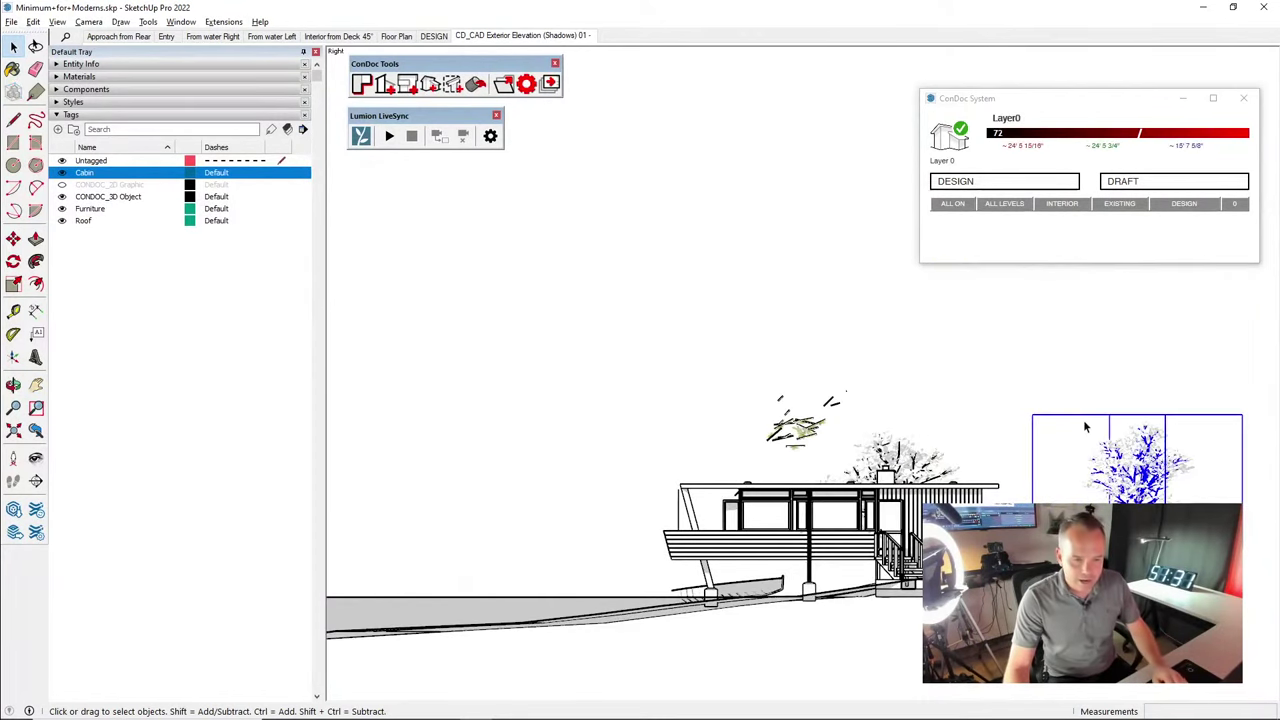
{"action": "key", "text": "Delete"}
{"action": "left_click", "coordinate": [884, 461]}
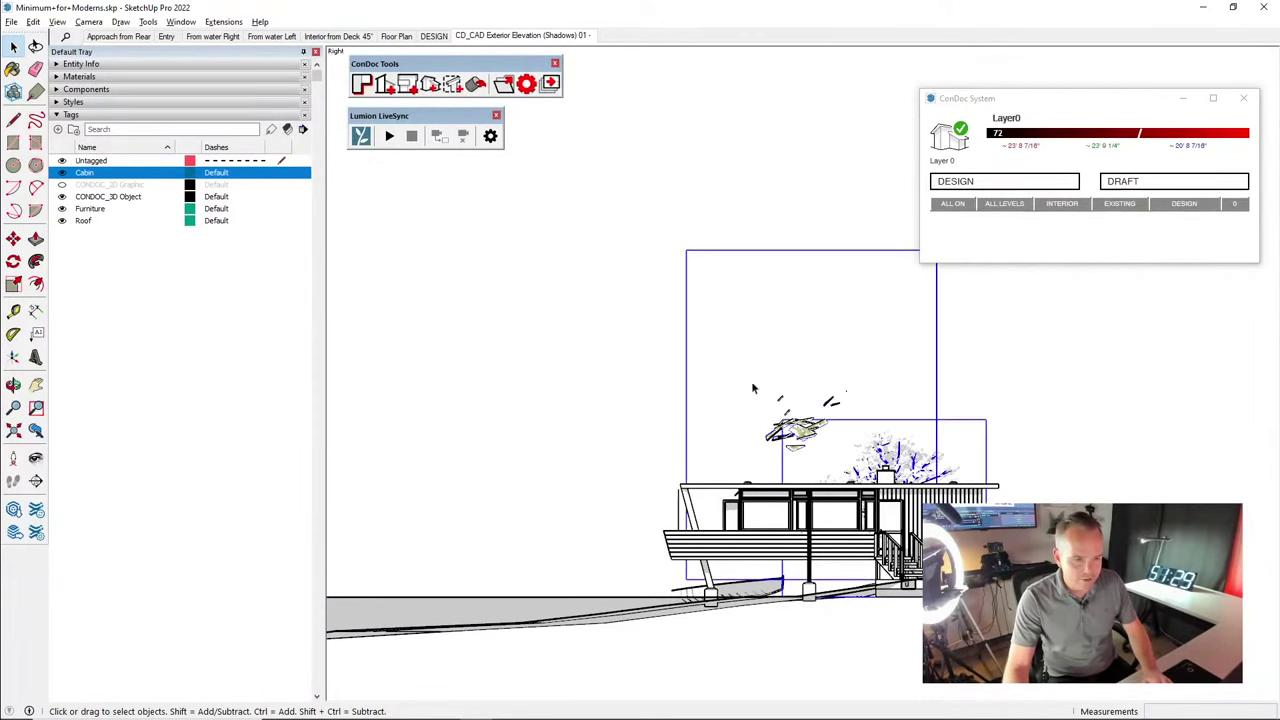
{"action": "key", "text": "Delete"}
Frame the house closely in the first elevation and update the scene to save that view
{"action": "scroll", "coordinate": [870, 598], "scroll_direction": "up", "scroll_amount": 4}
{"action": "middle_click_drag", "start_coordinate": [870, 598], "coordinate": [895, 568], "text": "shift"}
{"action": "right_click", "coordinate": [566, 38]}
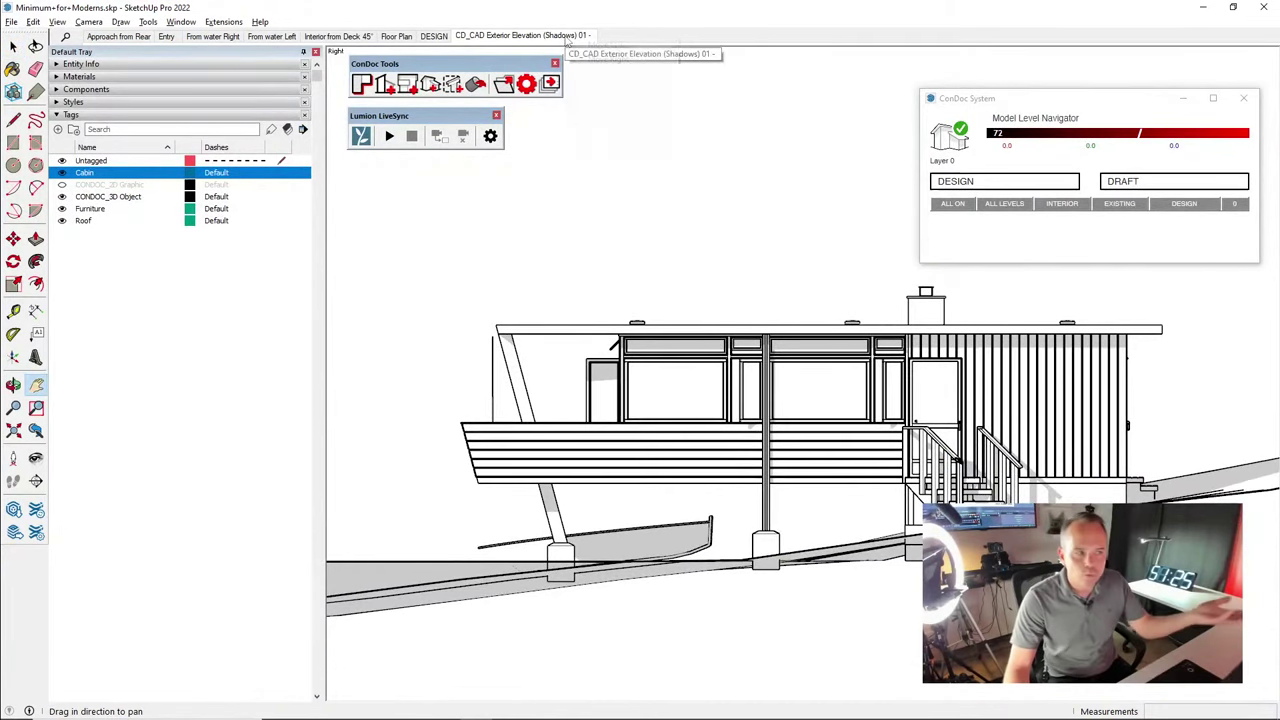
{"action": "left_click", "coordinate": [600, 89]}
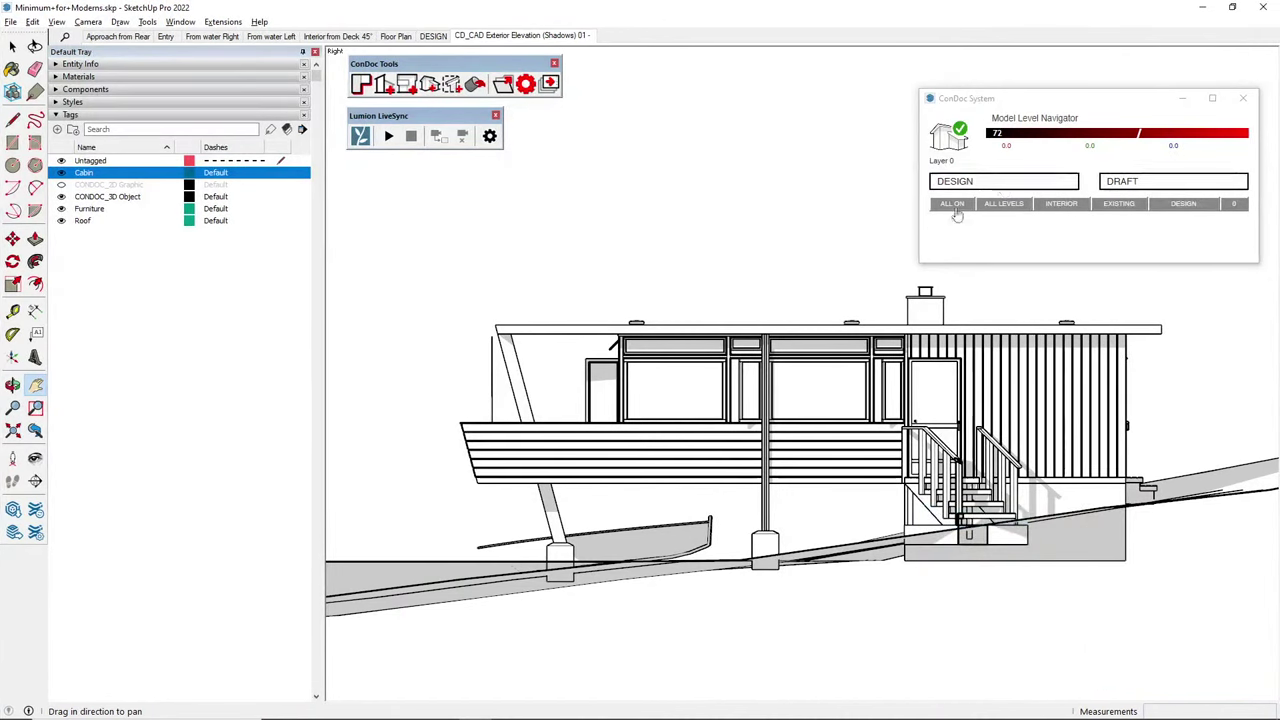
Return to the DESIGN view and remove the remaining tall tree standing behind the rocks
{"action": "left_click", "coordinate": [1000, 183]}
{"action": "middle_click_drag", "start_coordinate": [686, 271], "coordinate": [952, 400]}
{"action": "left_click", "coordinate": [983, 392]}
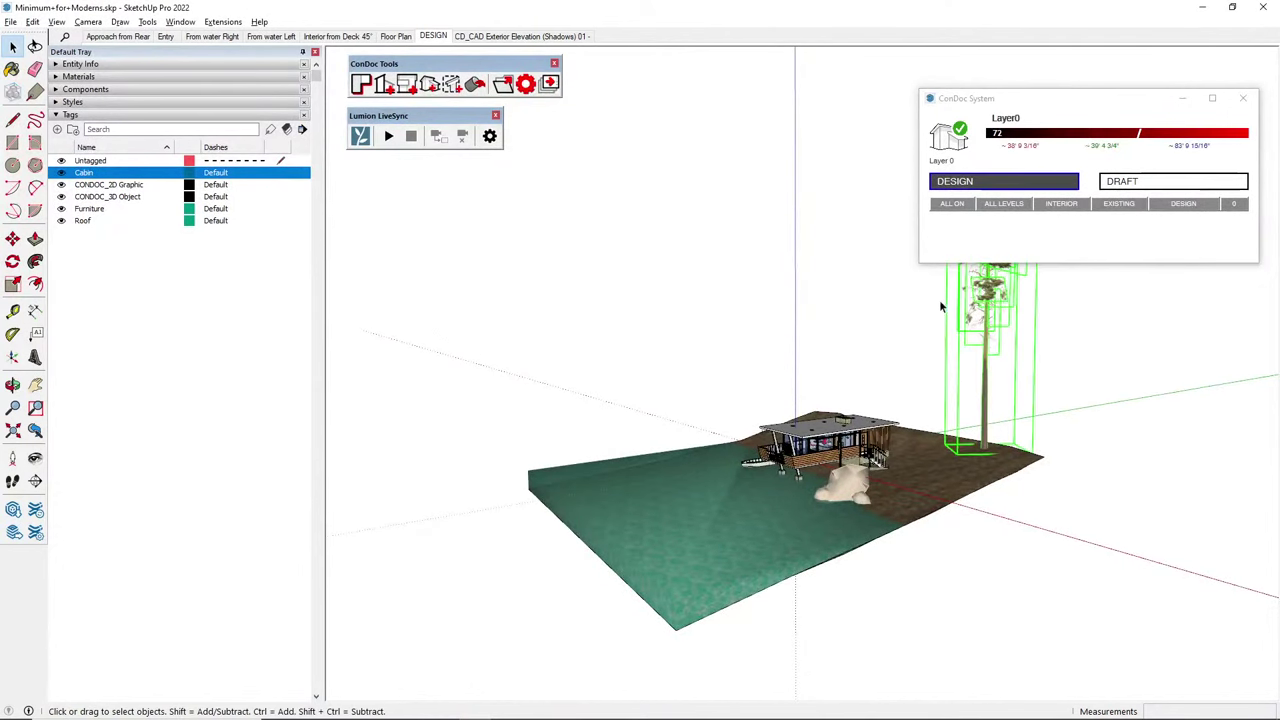
Reopen the CAD Exterior Elevation (Shadows) 01 scene and update it again
{"action": "left_click", "coordinate": [500, 38]}
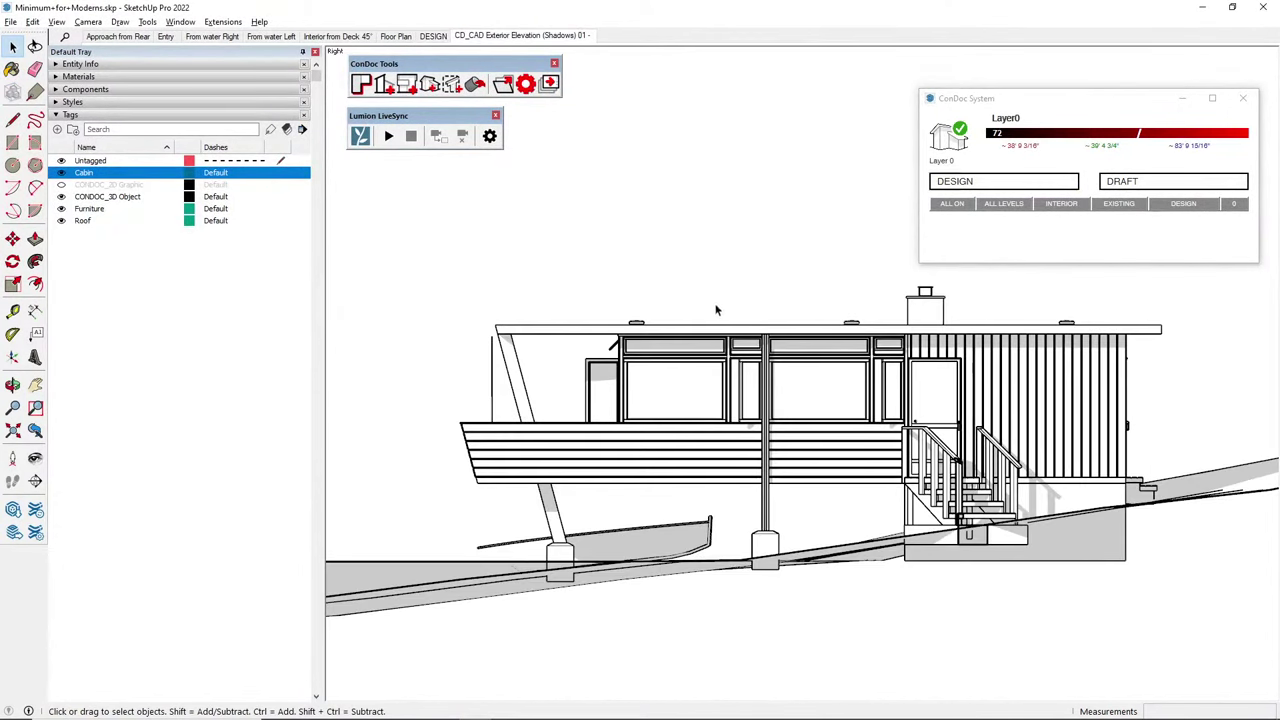
{"action": "right_click", "coordinate": [557, 35]}
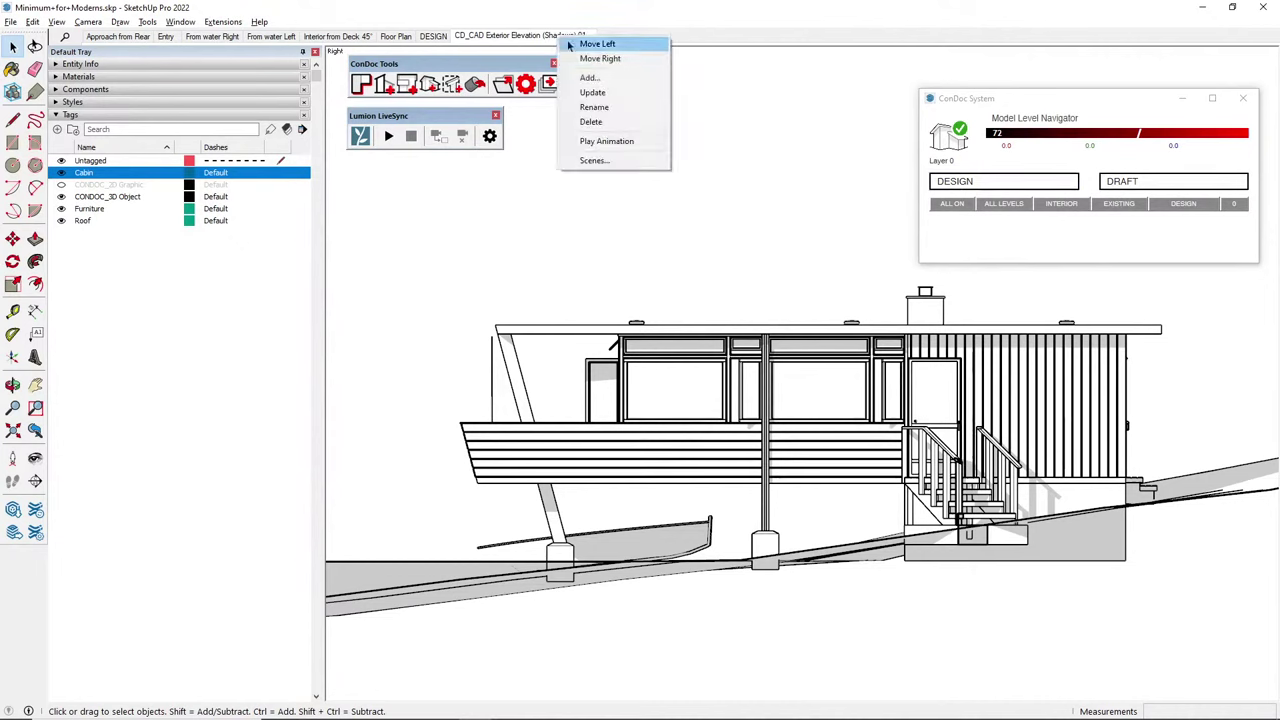
{"action": "left_click", "coordinate": [614, 91]}
From the DESIGN view, create a CAD Exterior Elevation (Shadows) scene facing the deck end of the house over the lake
{"action": "left_click", "coordinate": [1005, 179]}
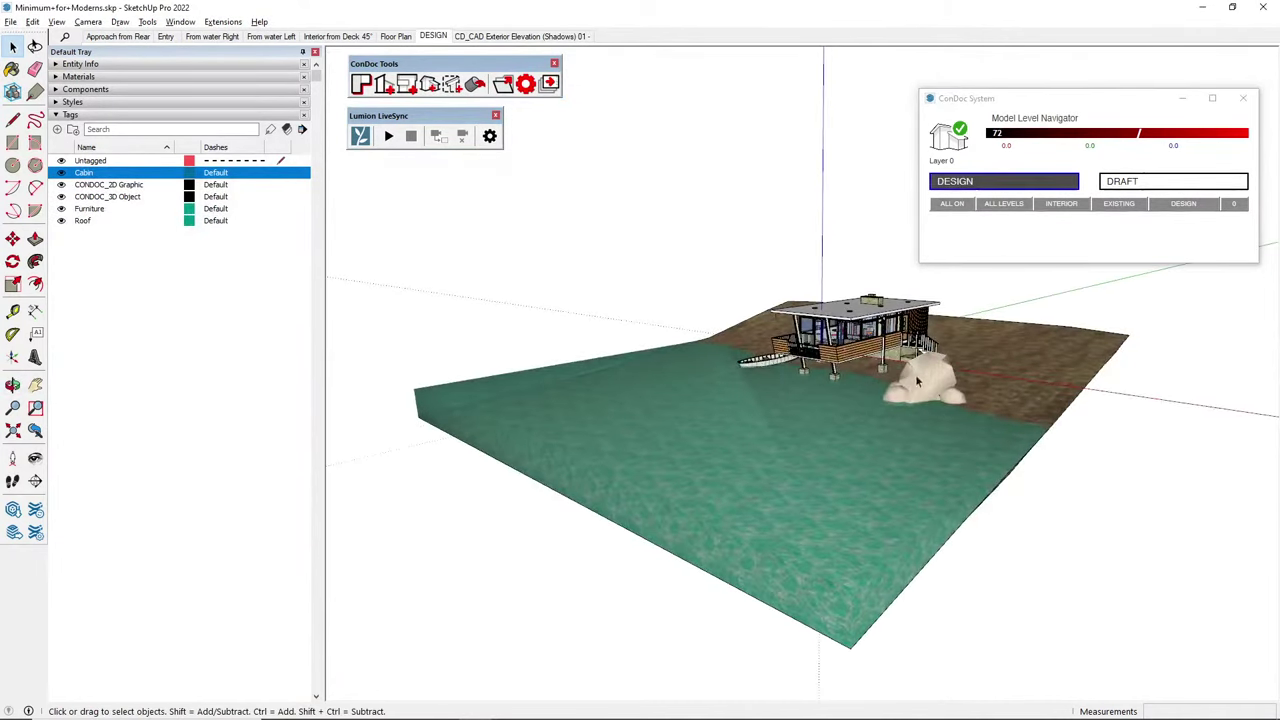
{"action": "scroll", "coordinate": [840, 345], "scroll_direction": "up", "scroll_amount": 3}
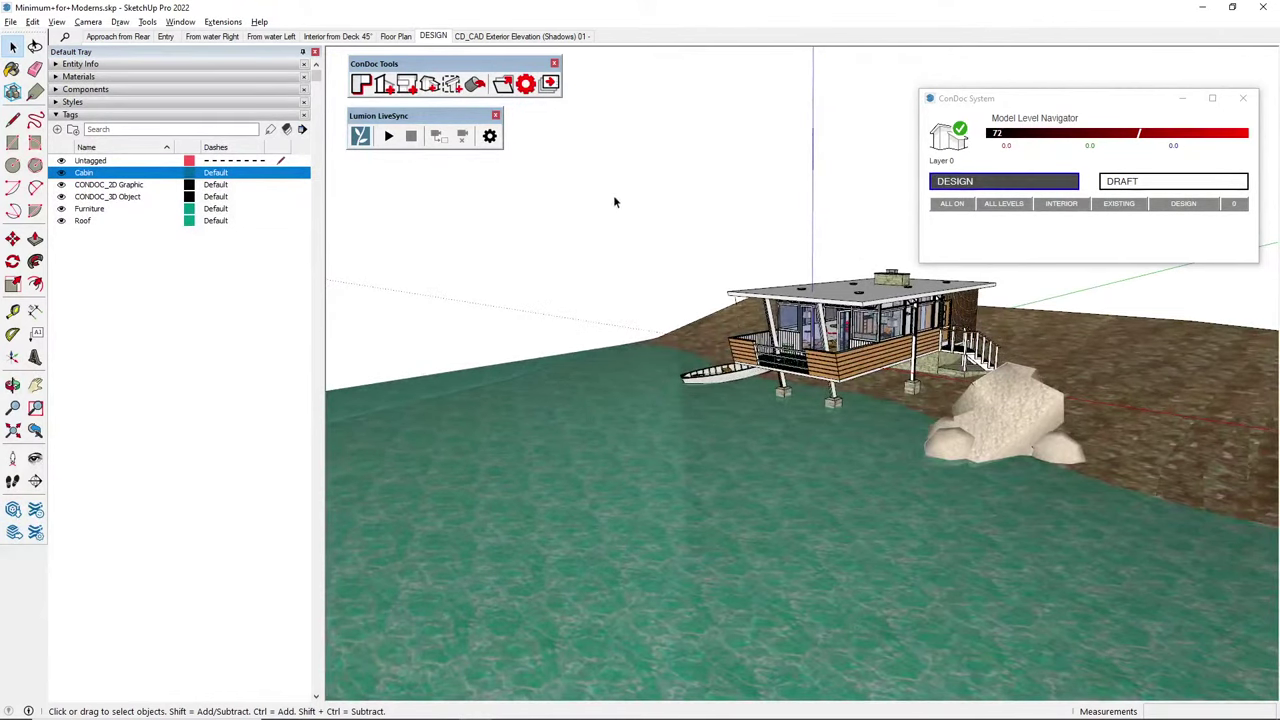
{"action": "scroll", "coordinate": [914, 342], "scroll_direction": "up", "scroll_amount": 3}
{"action": "left_click", "coordinate": [412, 87]}
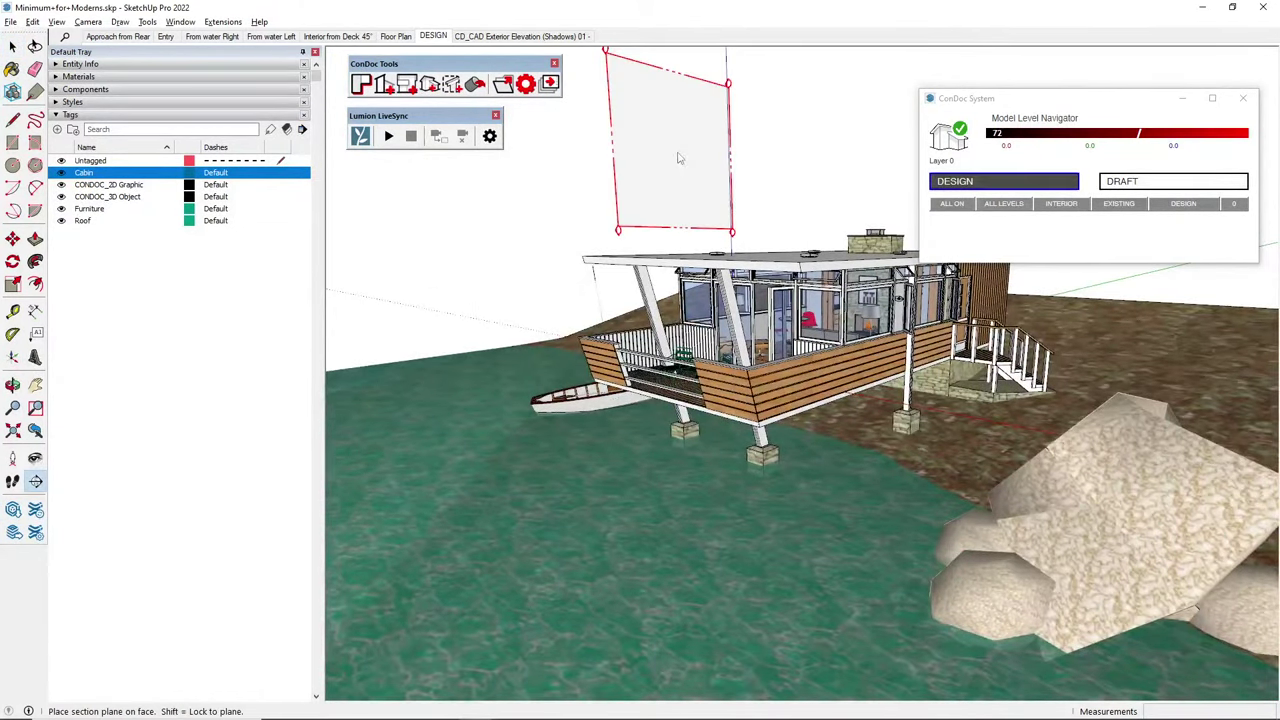
{"action": "left_click", "coordinate": [669, 262]}
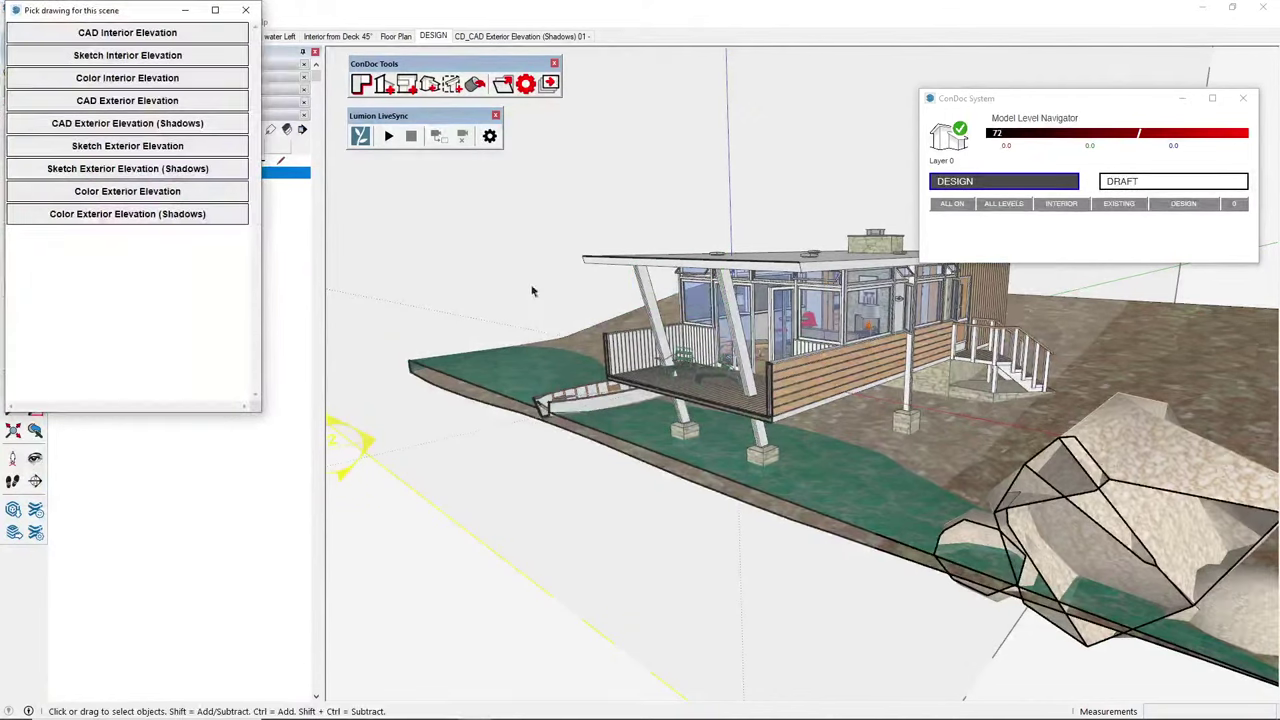
{"action": "left_click", "coordinate": [135, 123]}
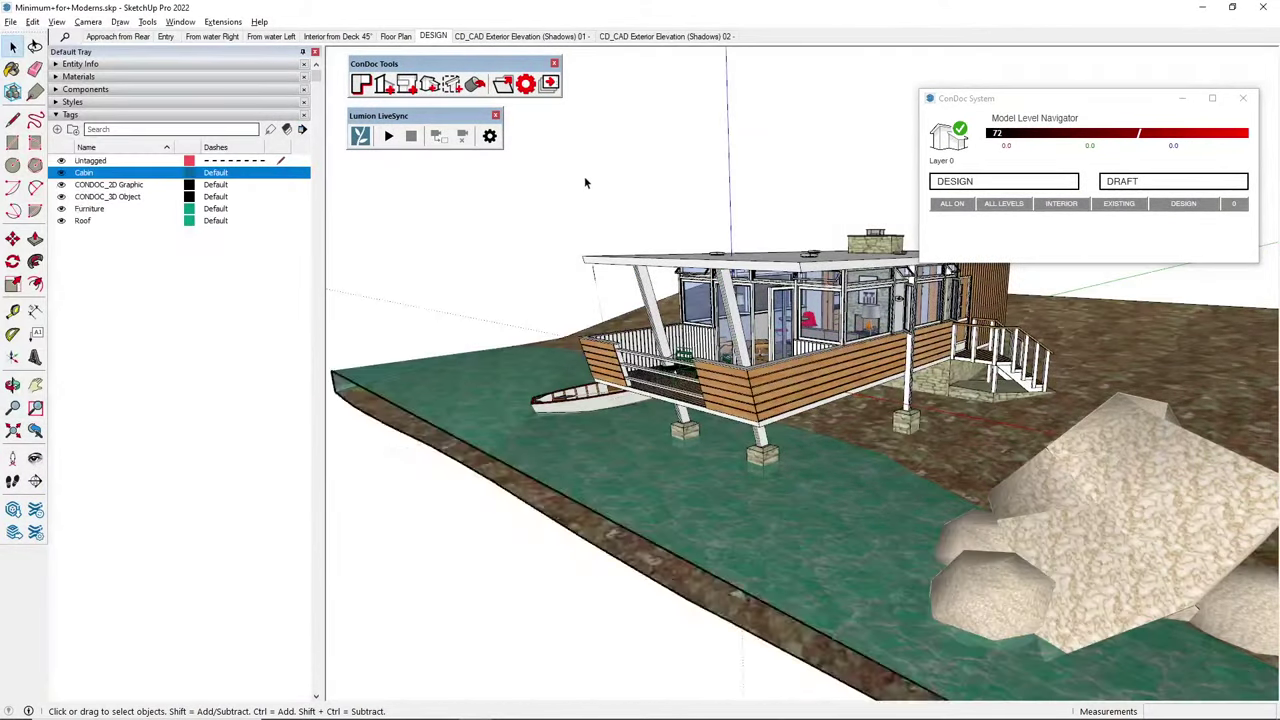
Open the CAD Exterior Elevation (Shadows) 02 scene, frame the house closely and update the scene
{"action": "left_click", "coordinate": [702, 38]}
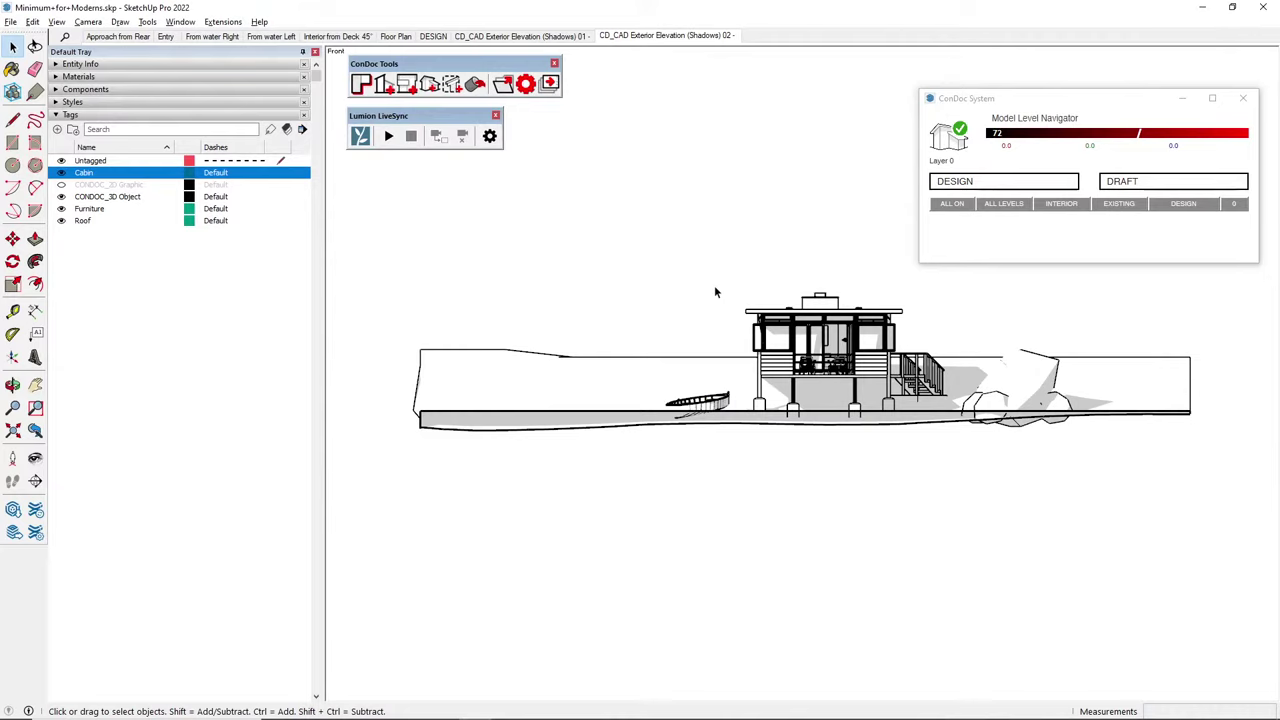
{"action": "left_click", "coordinate": [665, 36]}
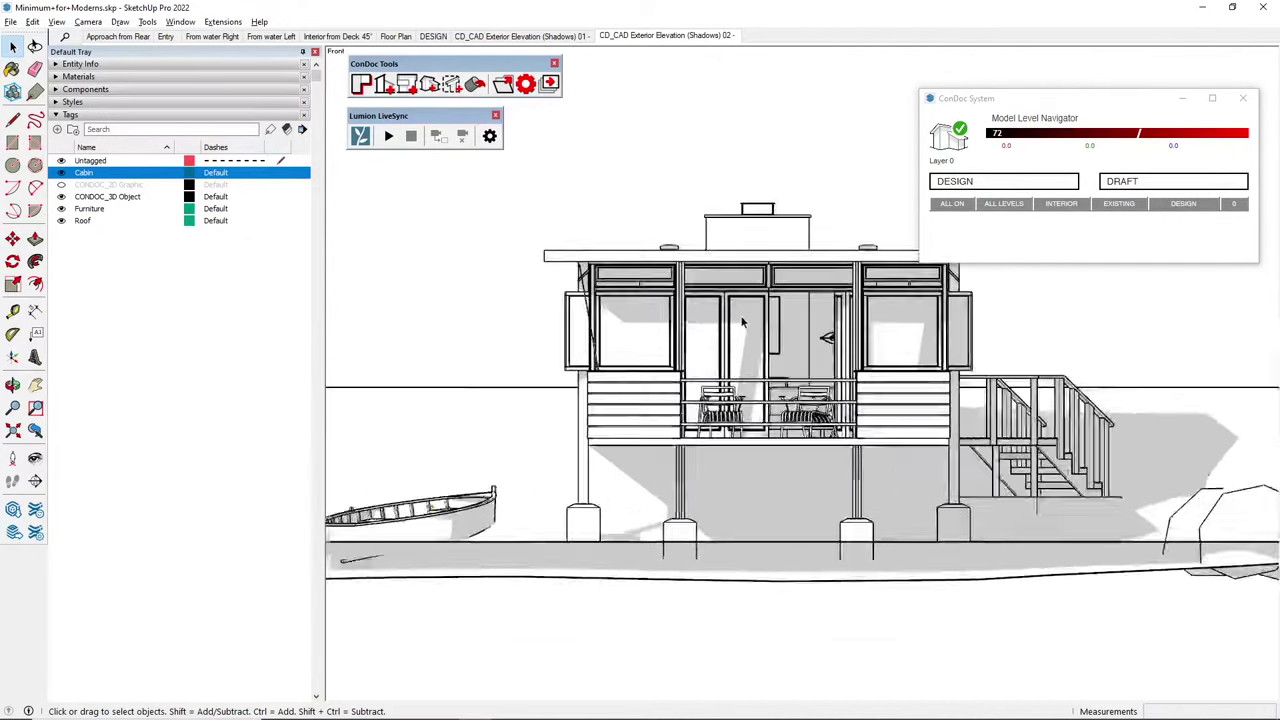
{"action": "scroll", "coordinate": [777, 343], "scroll_direction": "down", "scroll_amount": 4}
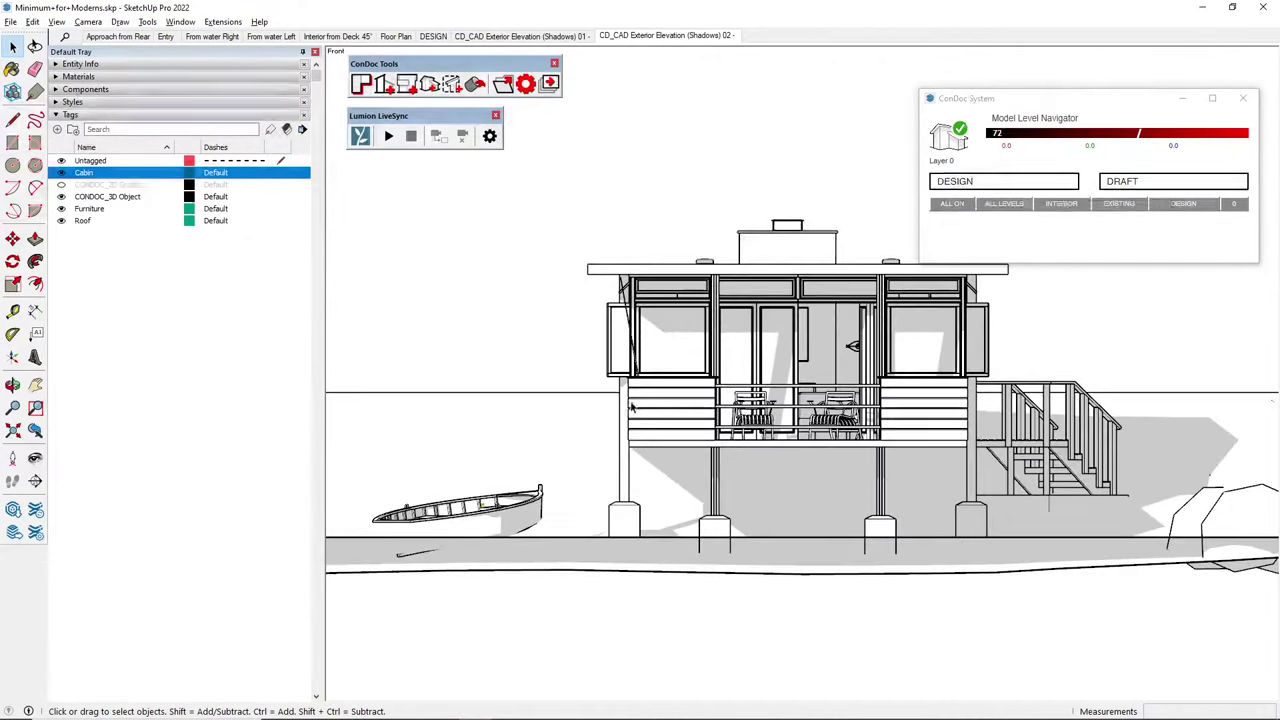
{"action": "right_click", "coordinate": [660, 40]}
{"action": "left_click", "coordinate": [700, 97]}
From the DESIGN view, create a CAD Exterior Elevation (Shadows) scene facing the long side of the house near the rowboat
{"action": "left_click", "coordinate": [1000, 181]}
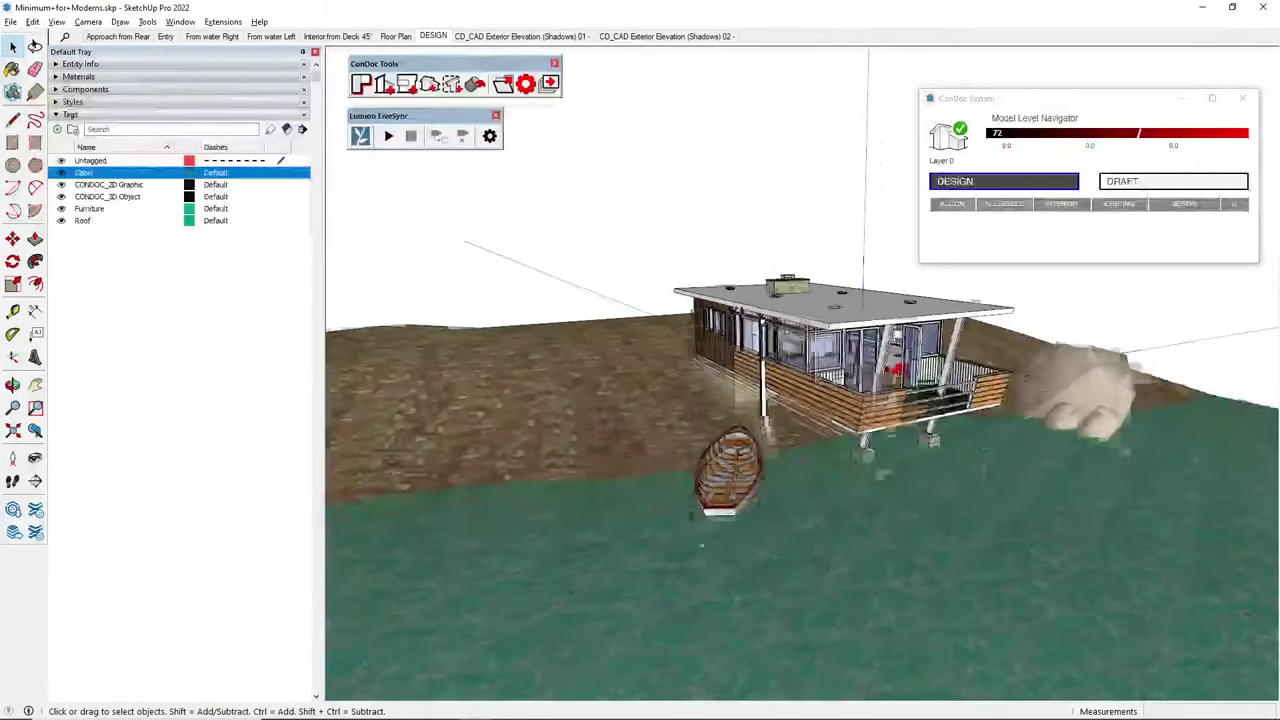
{"action": "key", "text": "x"}
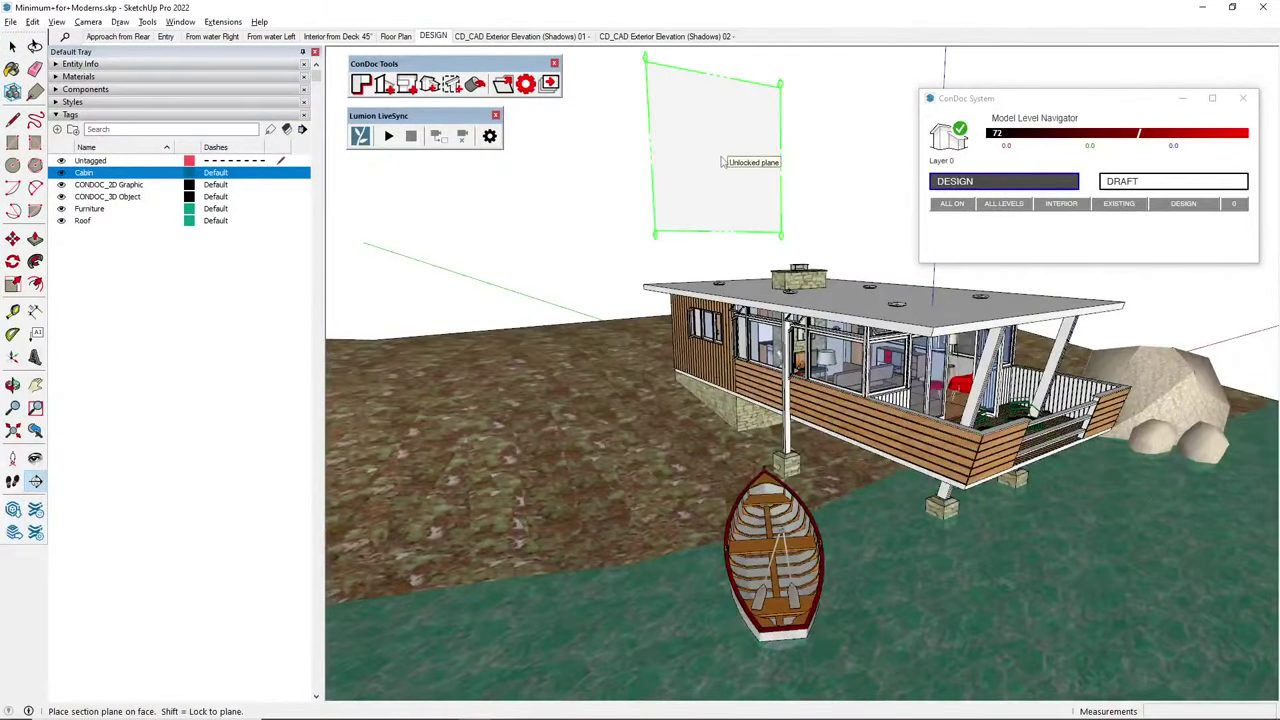
{"action": "left_click", "coordinate": [716, 346]}
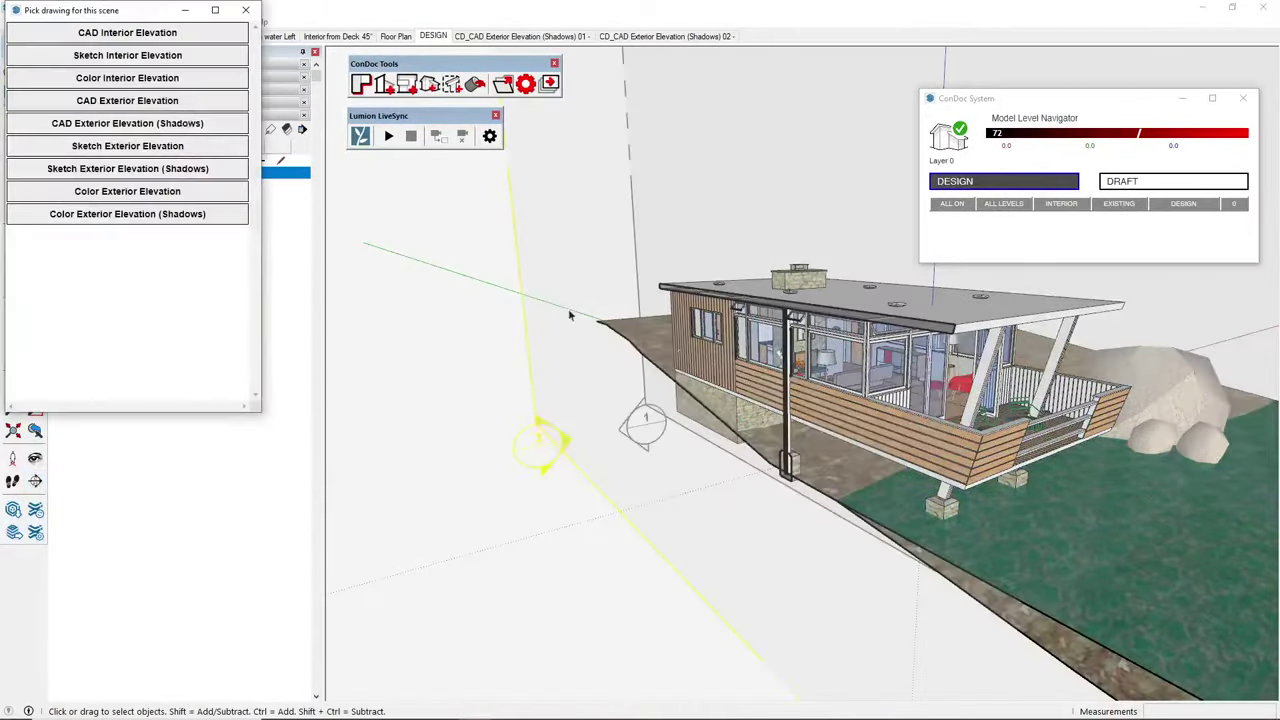
{"action": "left_click", "coordinate": [153, 125]}
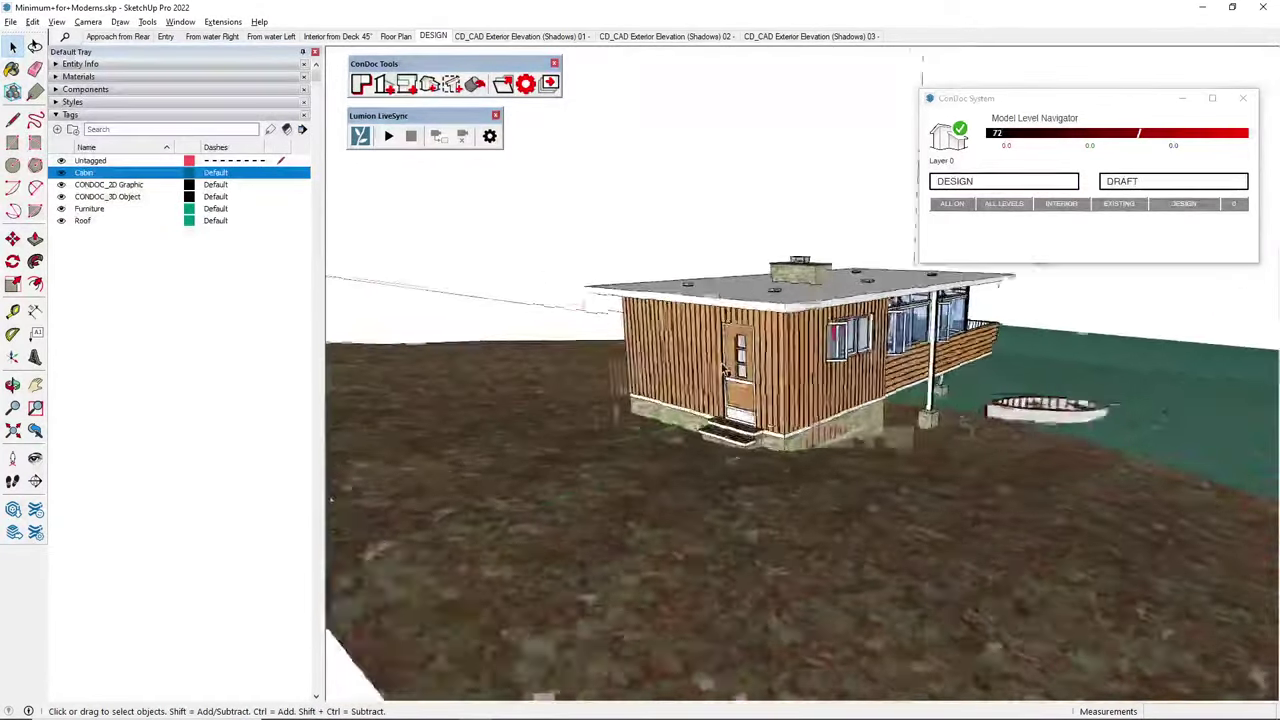
Create a CAD Exterior Elevation (Shadows) scene facing the rear entry door wall of the house
{"action": "key", "text": "shift+x"}
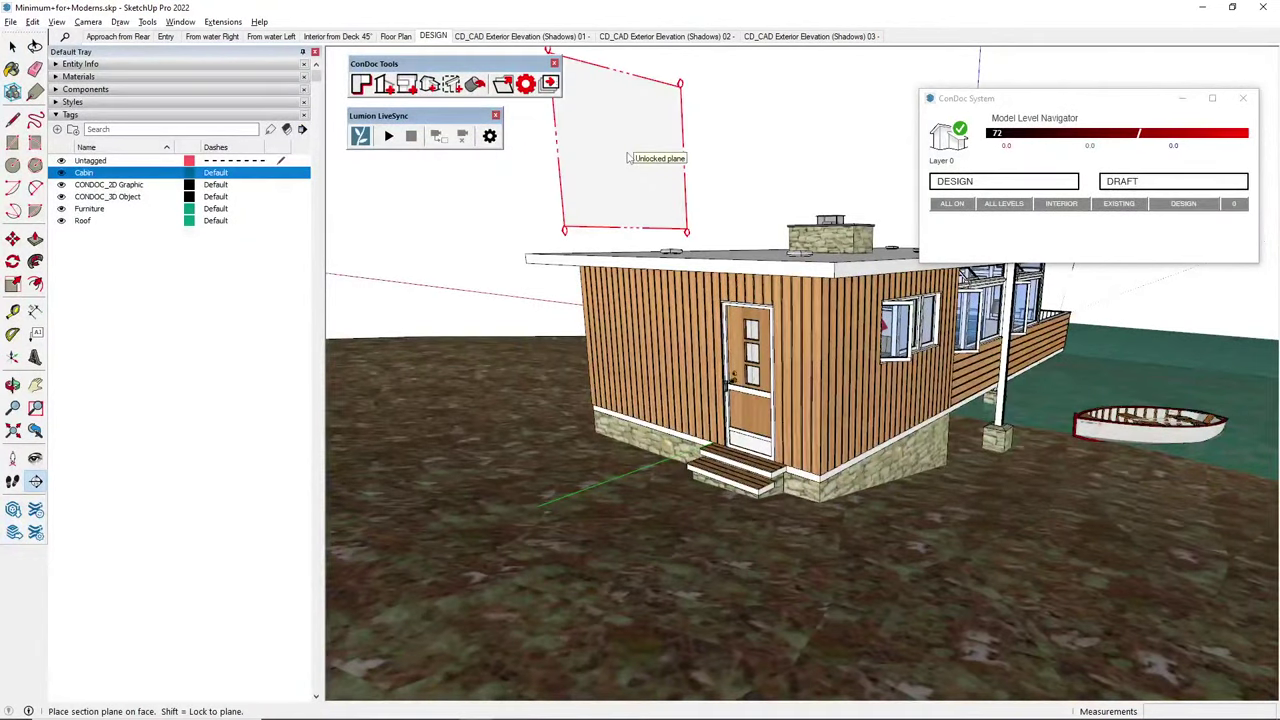
{"action": "left_click", "coordinate": [666, 322]}
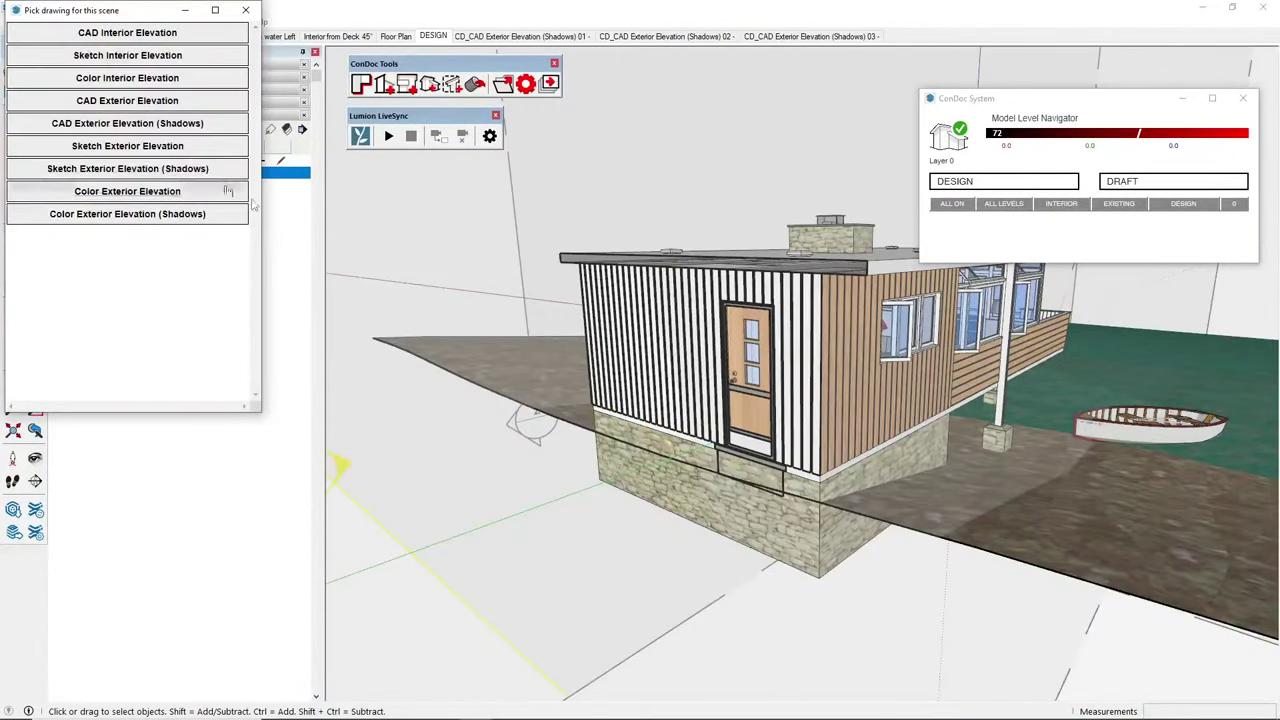
{"action": "left_click", "coordinate": [155, 123]}
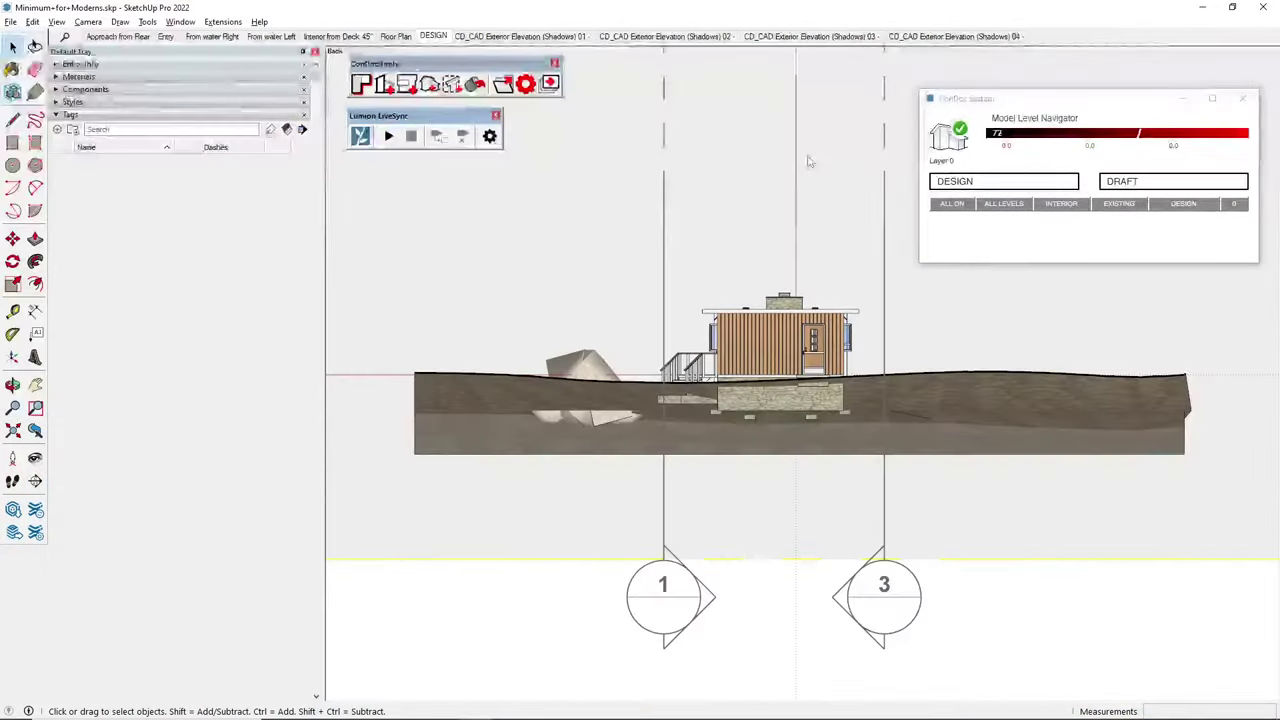
Open the CAD Exterior Elevation (Shadows) 03 scene, frame the house closely and update the scene
{"action": "left_click", "coordinate": [575, 37]}
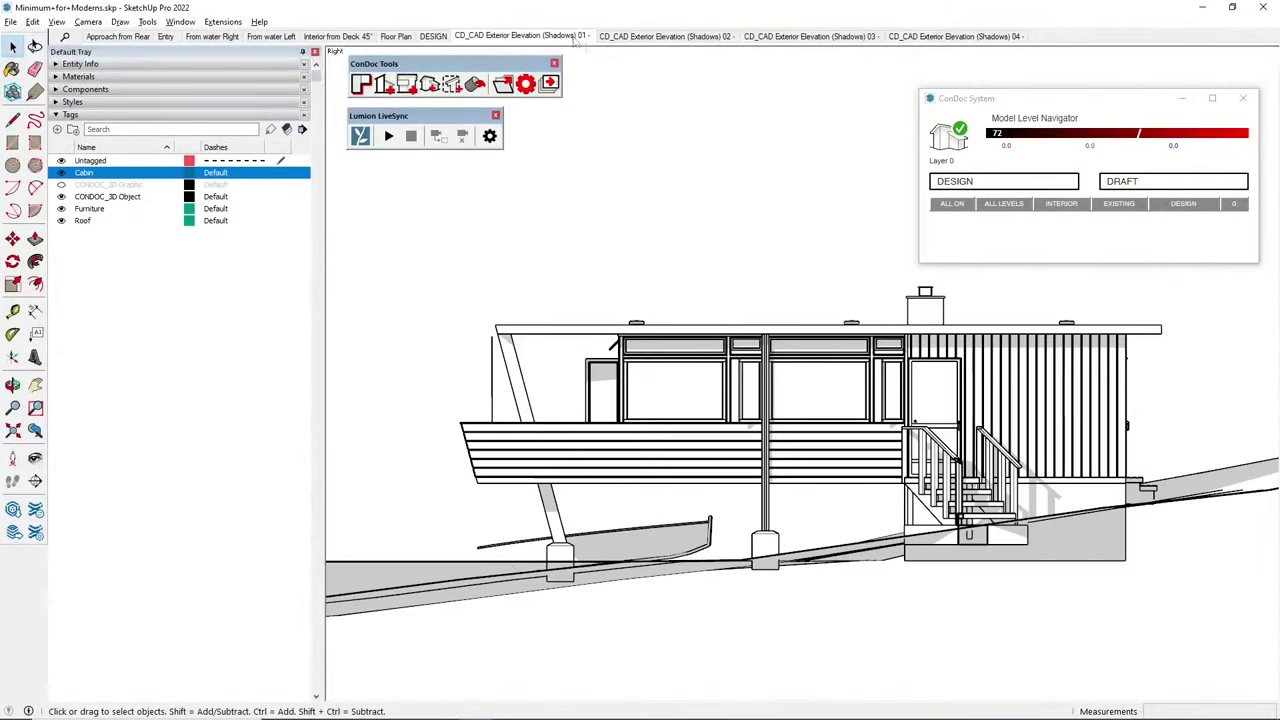
{"action": "left_click", "coordinate": [665, 37]}
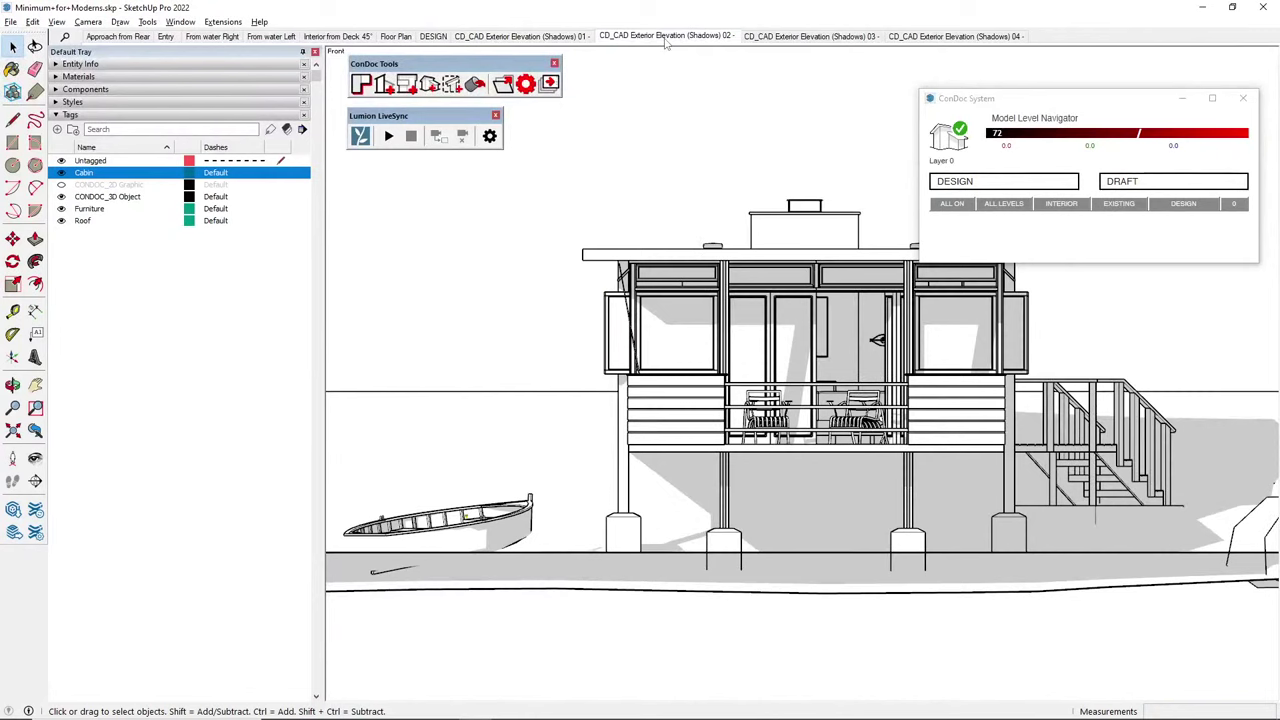
{"action": "left_click", "coordinate": [815, 36]}
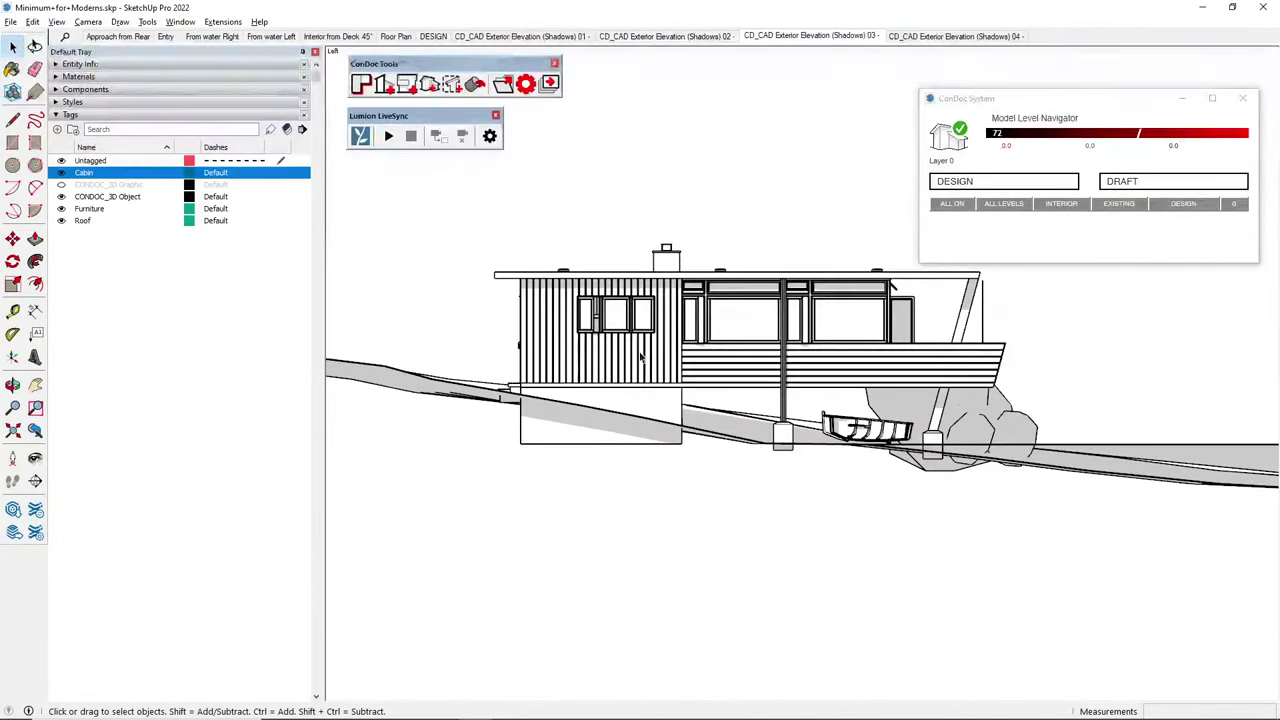
{"action": "right_click", "coordinate": [850, 36]}
{"action": "left_click", "coordinate": [884, 92]}
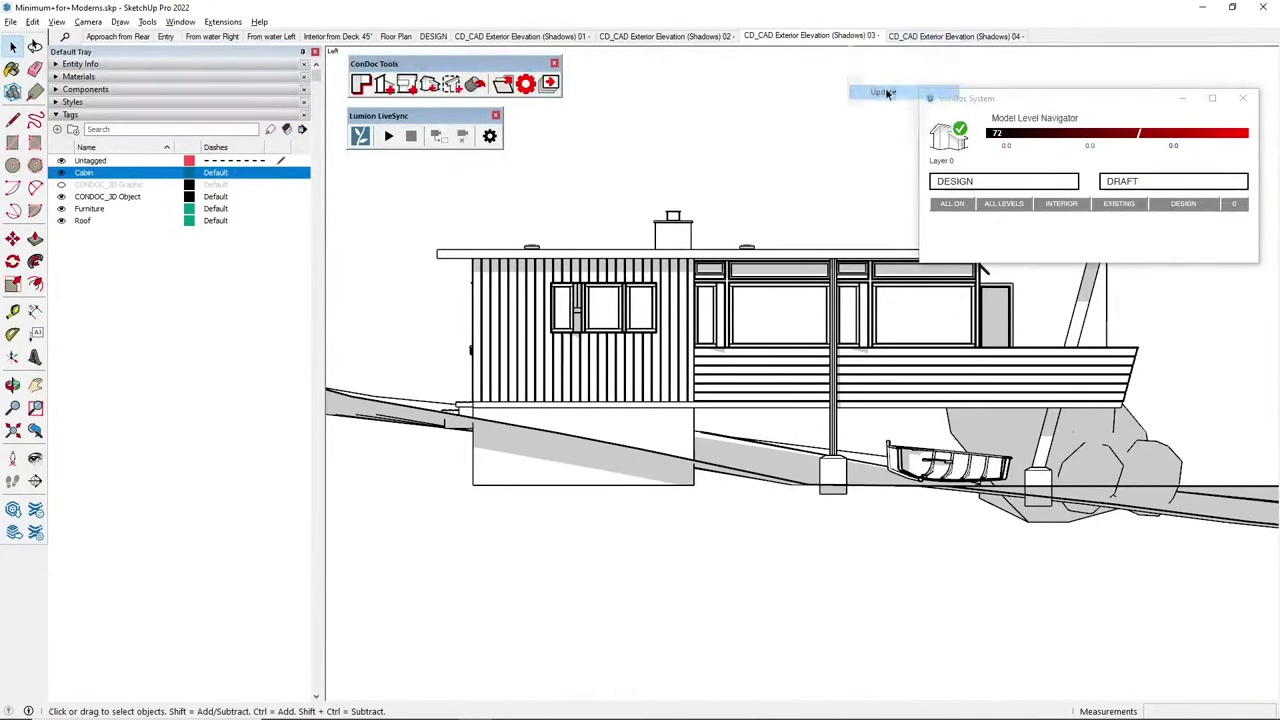
Open the CAD Exterior Elevation (Shadows) 04 scene, frame the rear entry wall closely and update the scene
{"action": "left_click", "coordinate": [945, 37]}
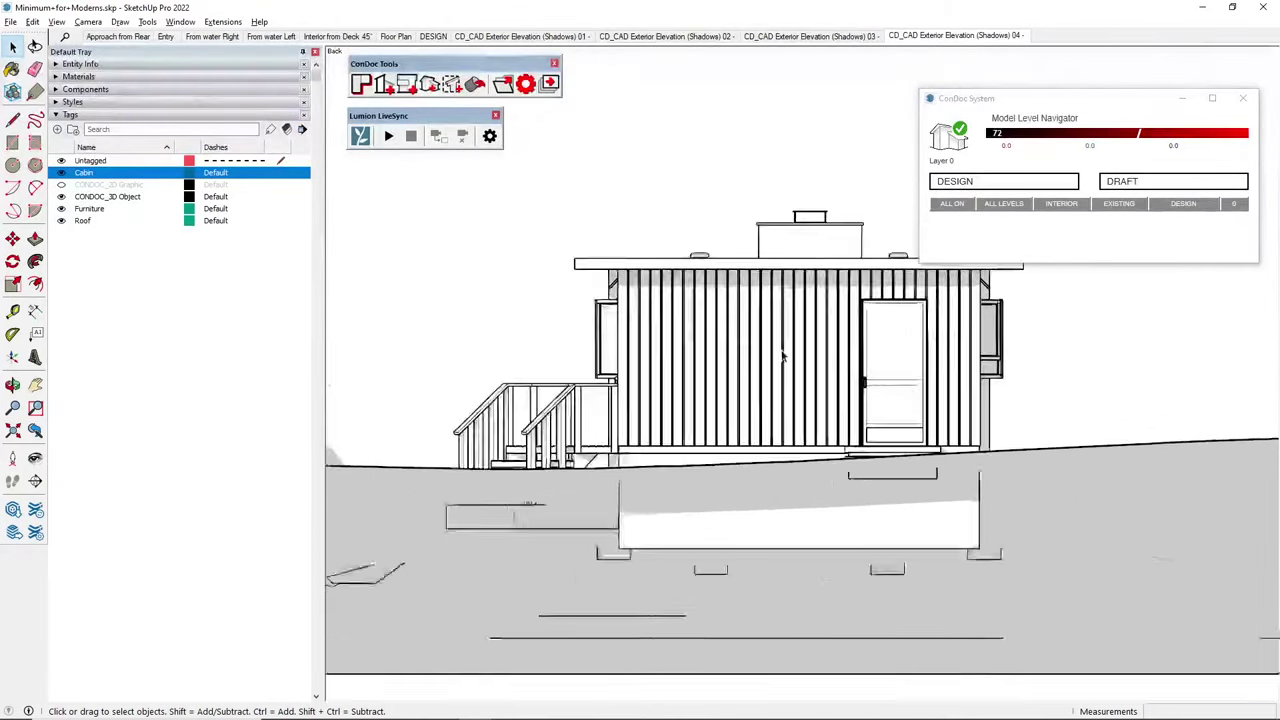
{"action": "right_click", "coordinate": [962, 36]}
{"action": "left_click", "coordinate": [1000, 91]}
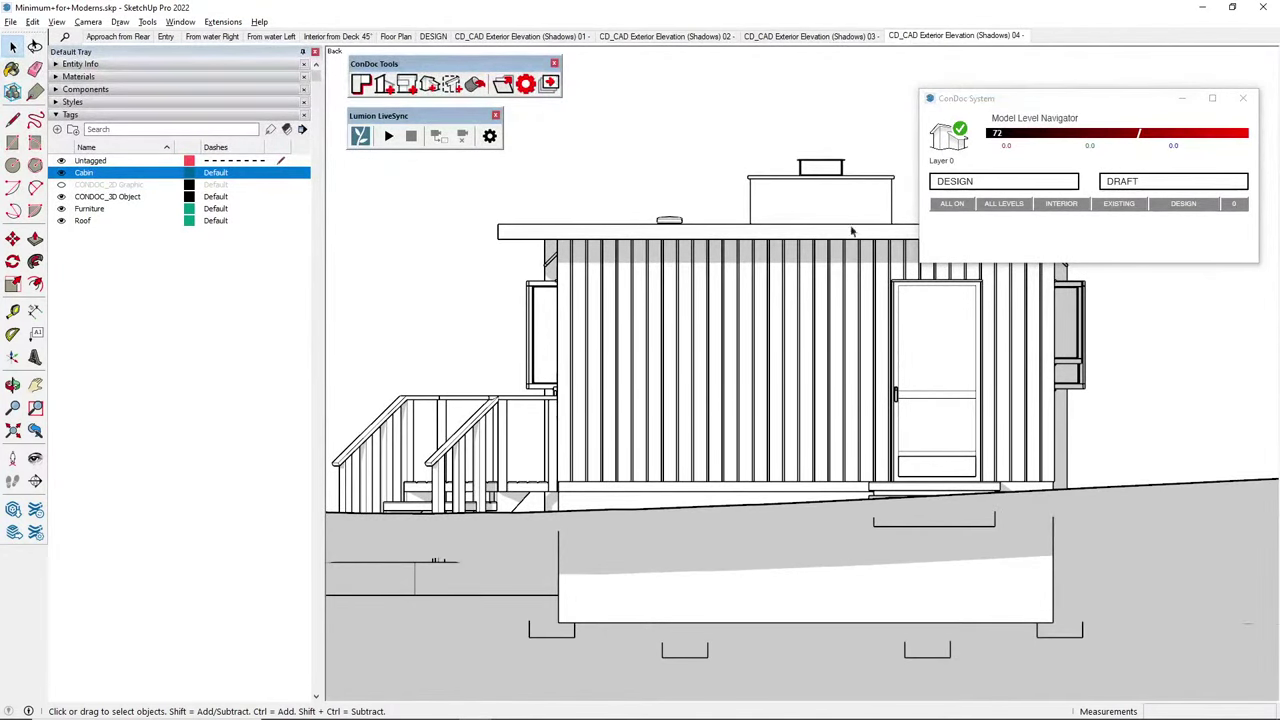
Review the four CAD Exterior Elevation (Shadows) scenes in order from 01 to 04
{"action": "left_click", "coordinate": [540, 37]}
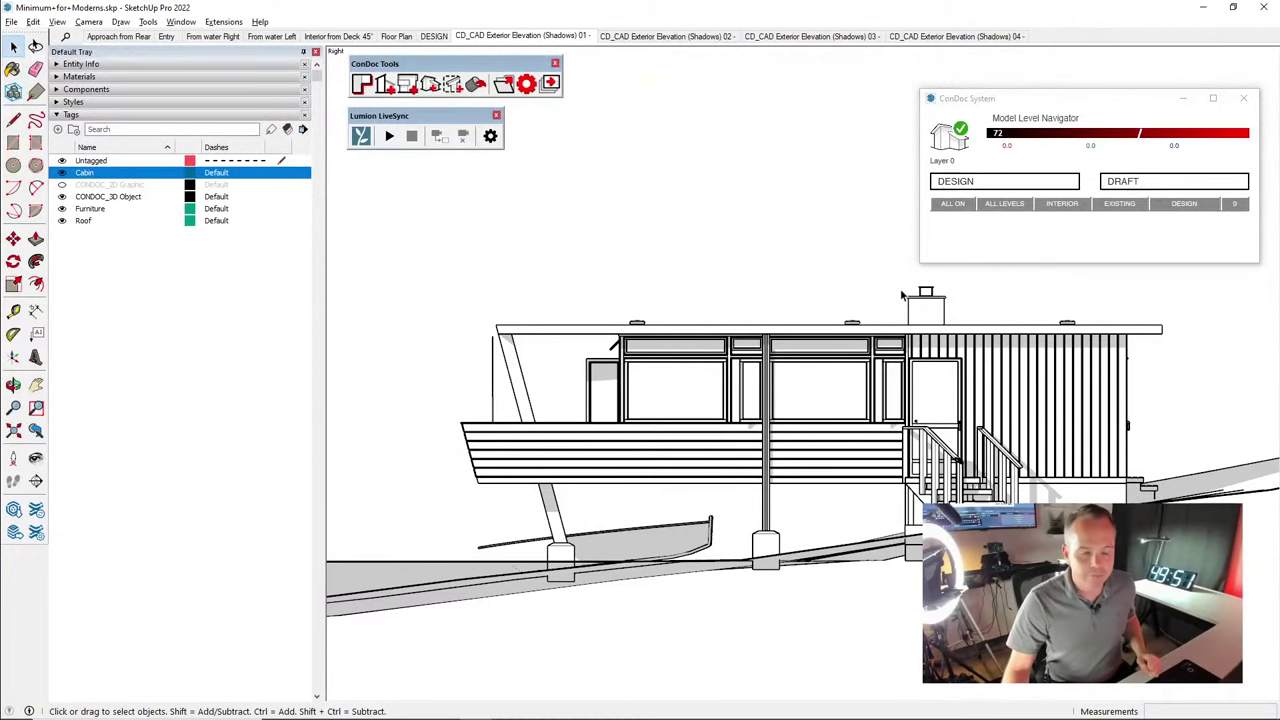
{"action": "key", "text": "Page_Down"}
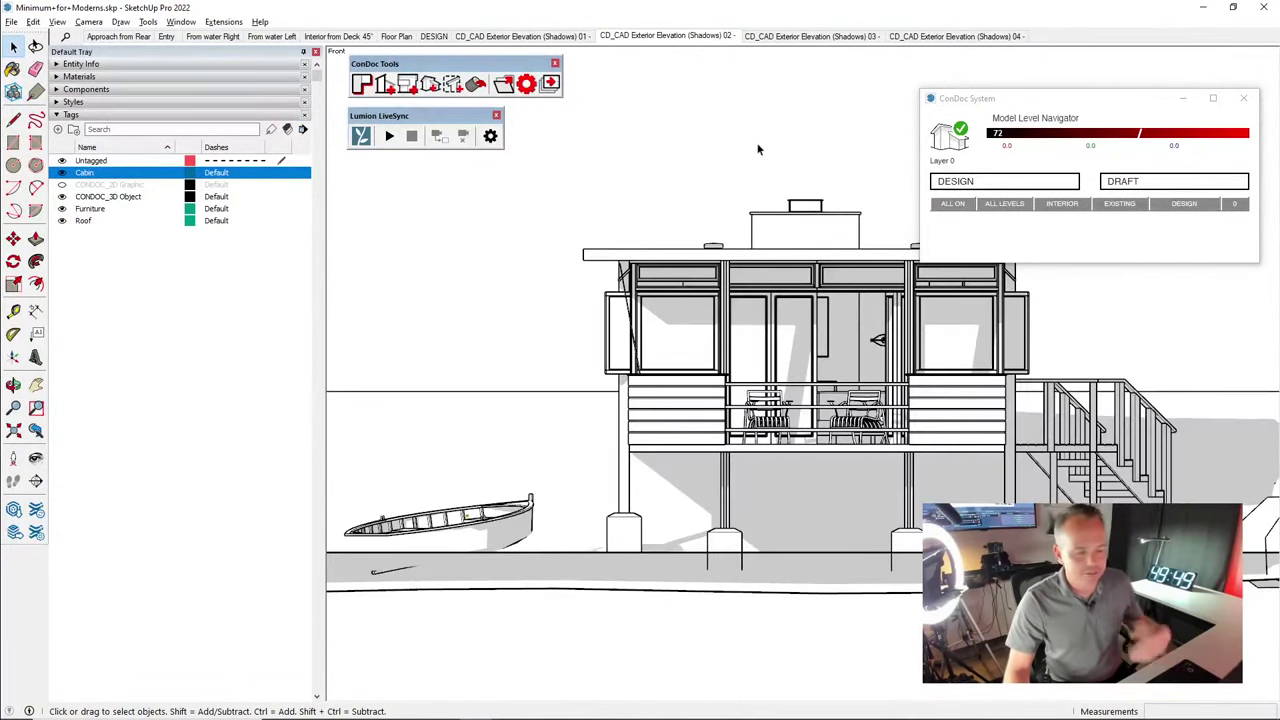
{"action": "left_click", "coordinate": [806, 37]}
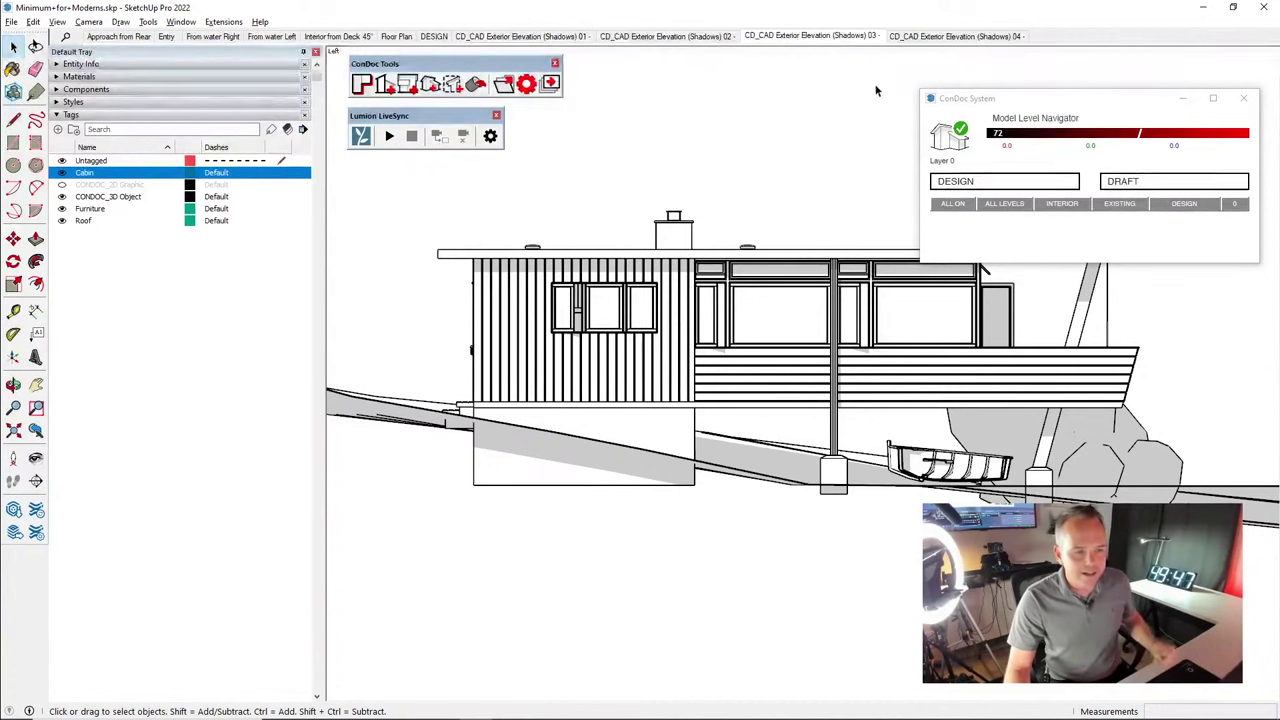
{"action": "key", "text": "Page_Down"}
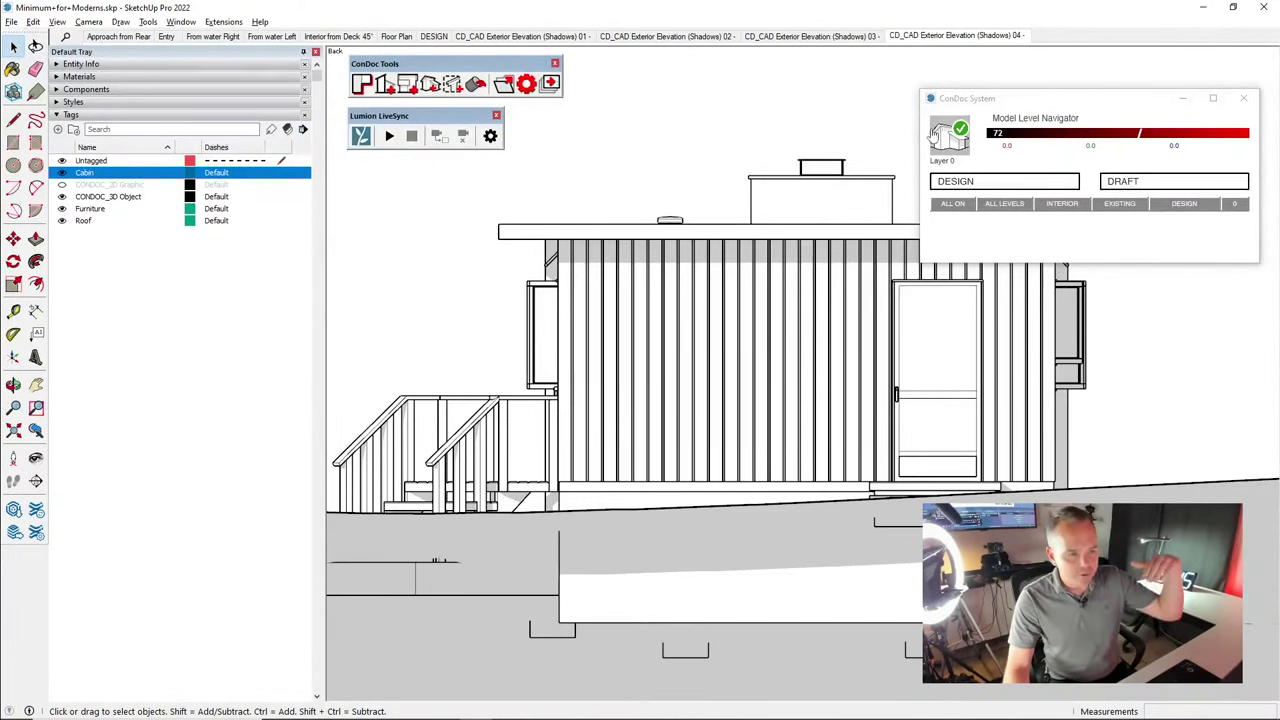
From the DESIGN view, place a ConDoc section plane cutting lengthwise through the house and create a CAD Section scene
{"action": "left_click", "coordinate": [1004, 181]}
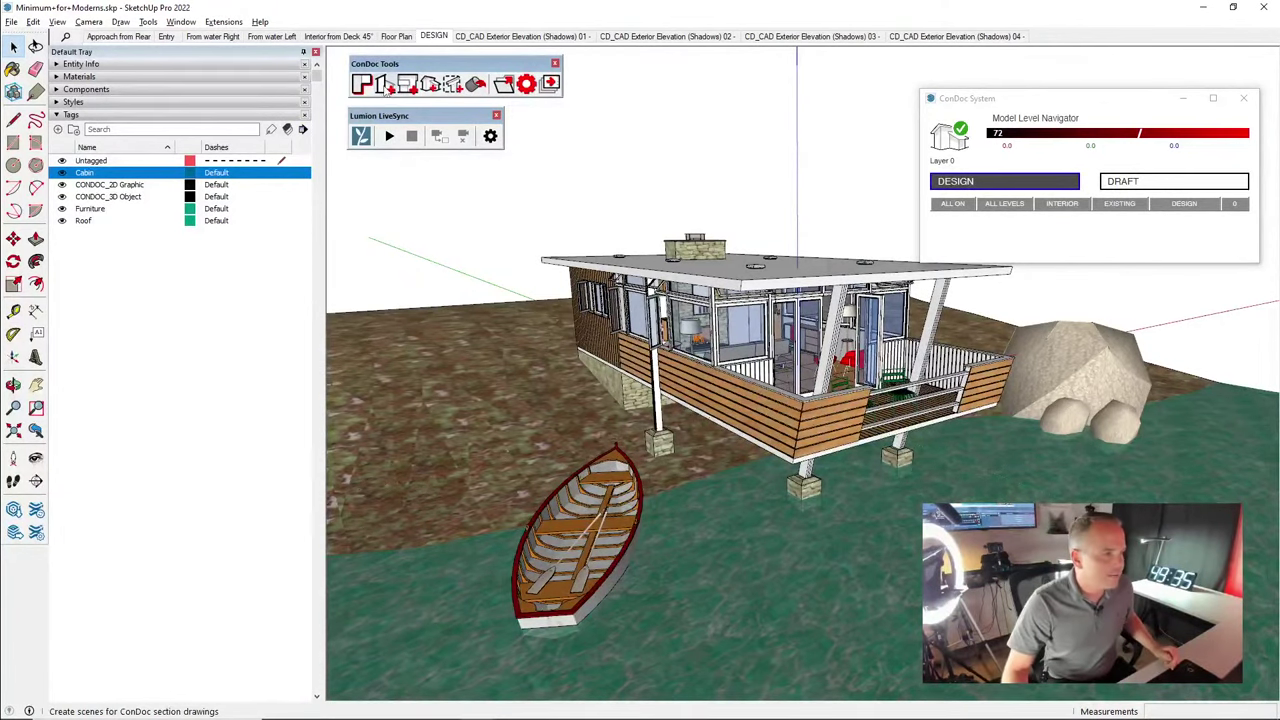
{"action": "left_click", "coordinate": [385, 86]}
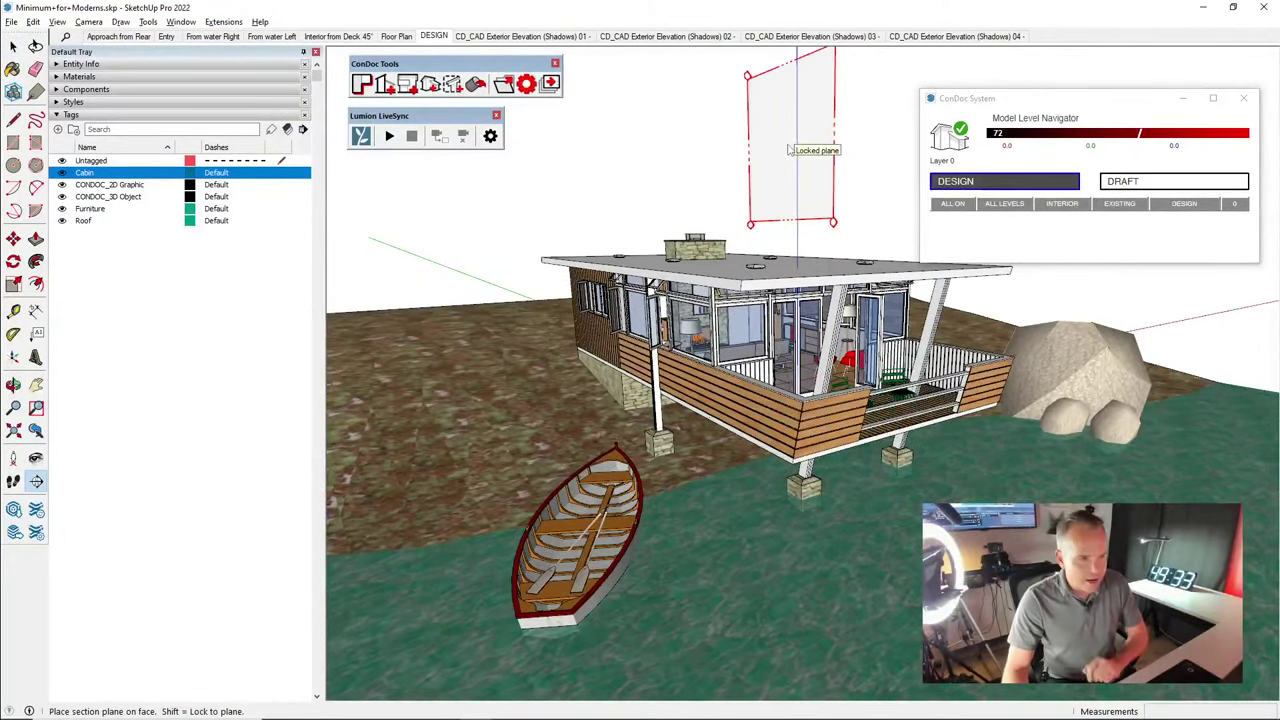
{"action": "left_click", "coordinate": [906, 277]}
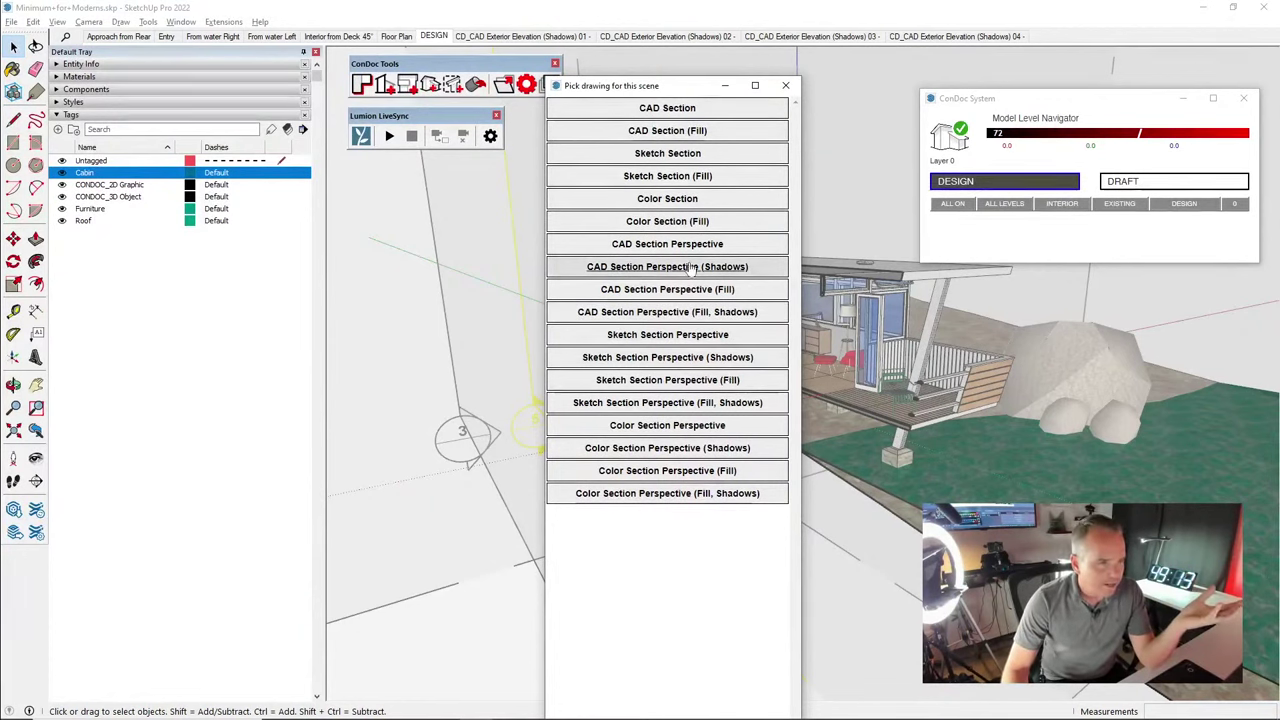
{"action": "left_click", "coordinate": [678, 110]}
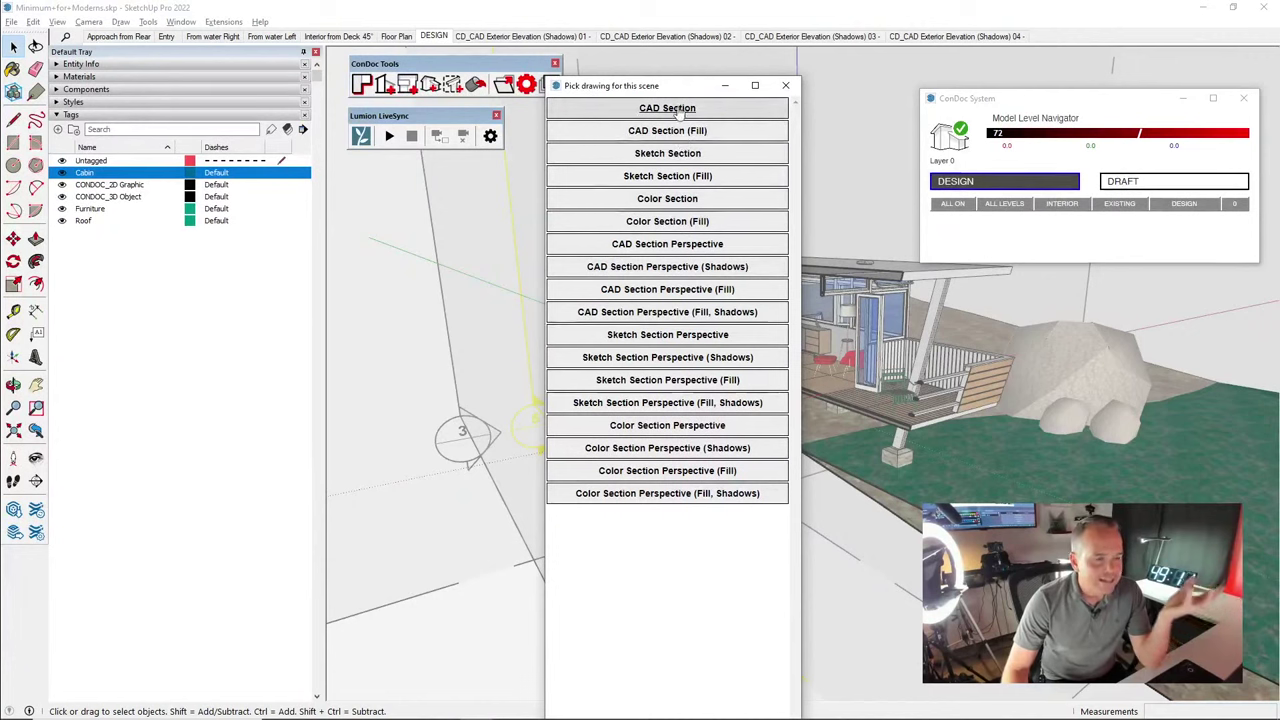
{"action": "left_click", "coordinate": [683, 132]}
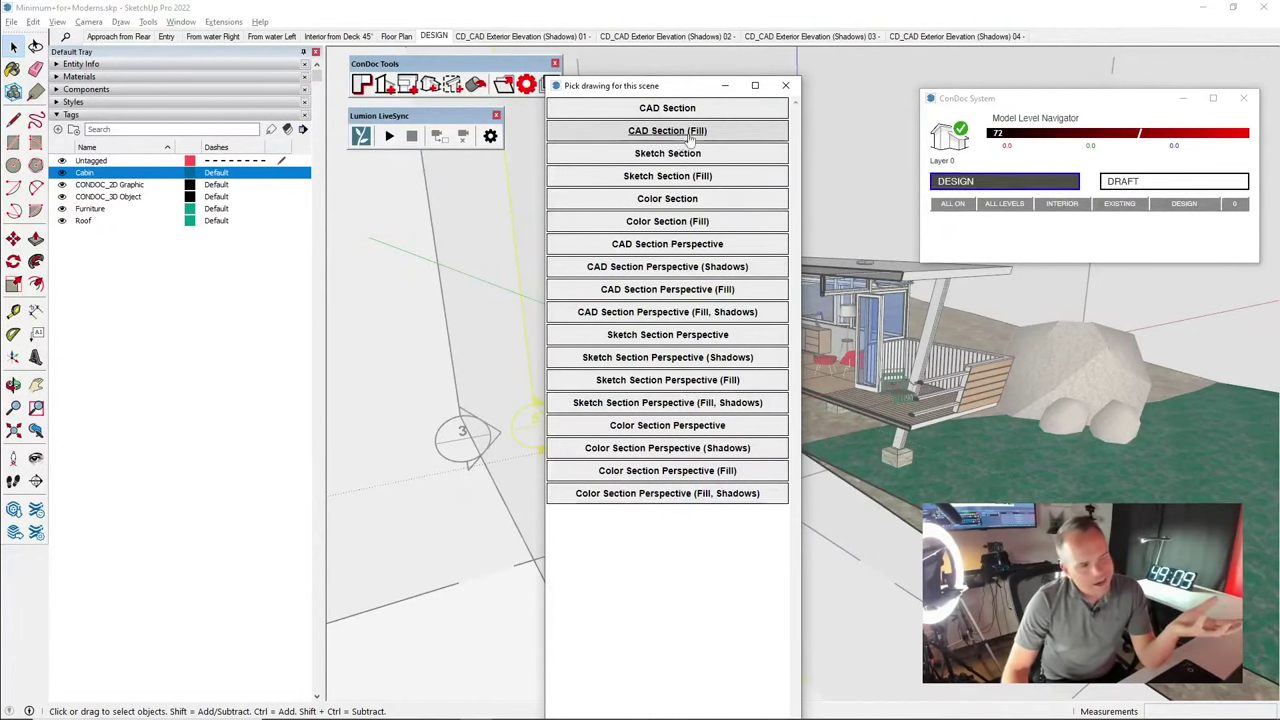
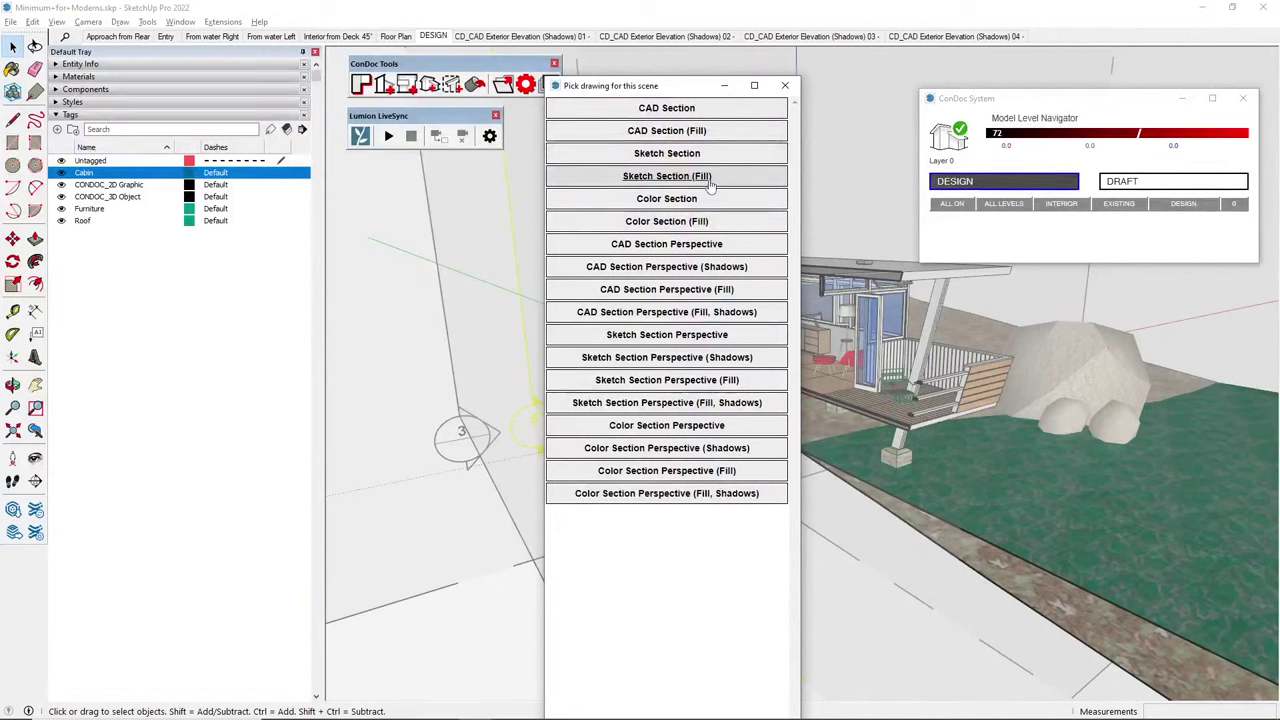
{"action": "left_click", "coordinate": [689, 110]}
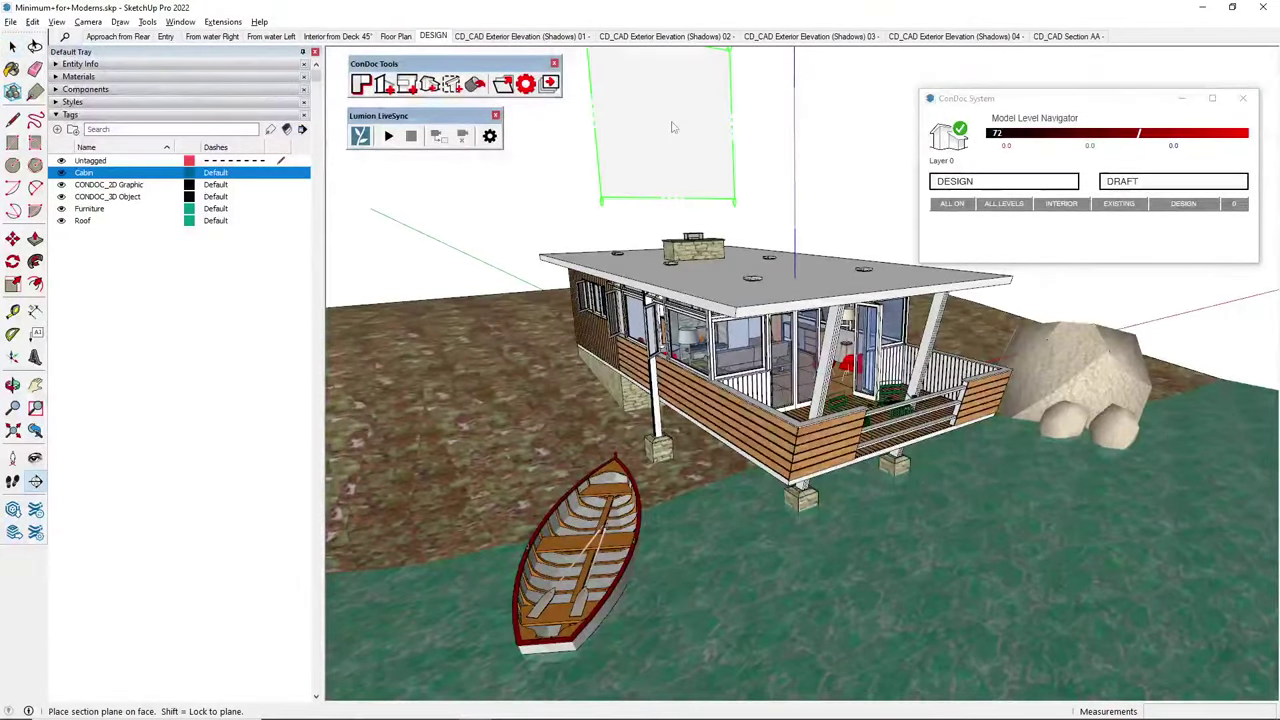
{"action": "middle_click_drag", "start_coordinate": [674, 123], "coordinate": [940, 104]}
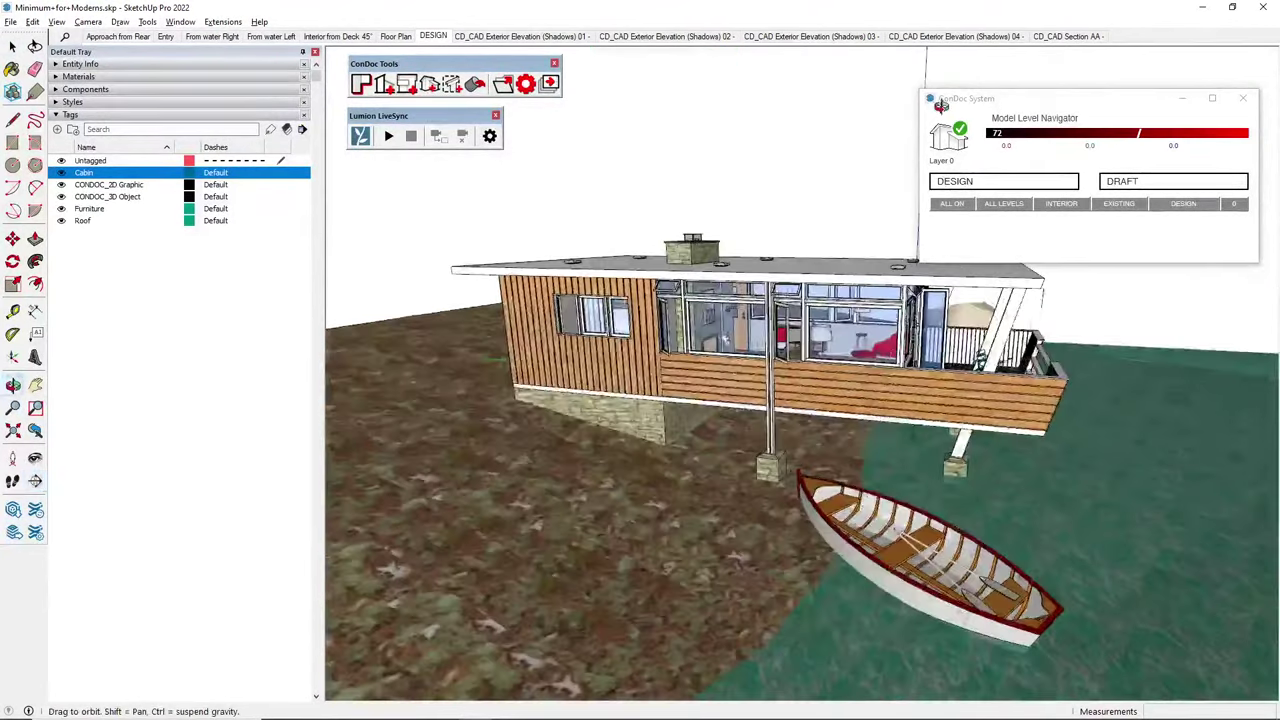
{"action": "left_click", "coordinate": [732, 290]}
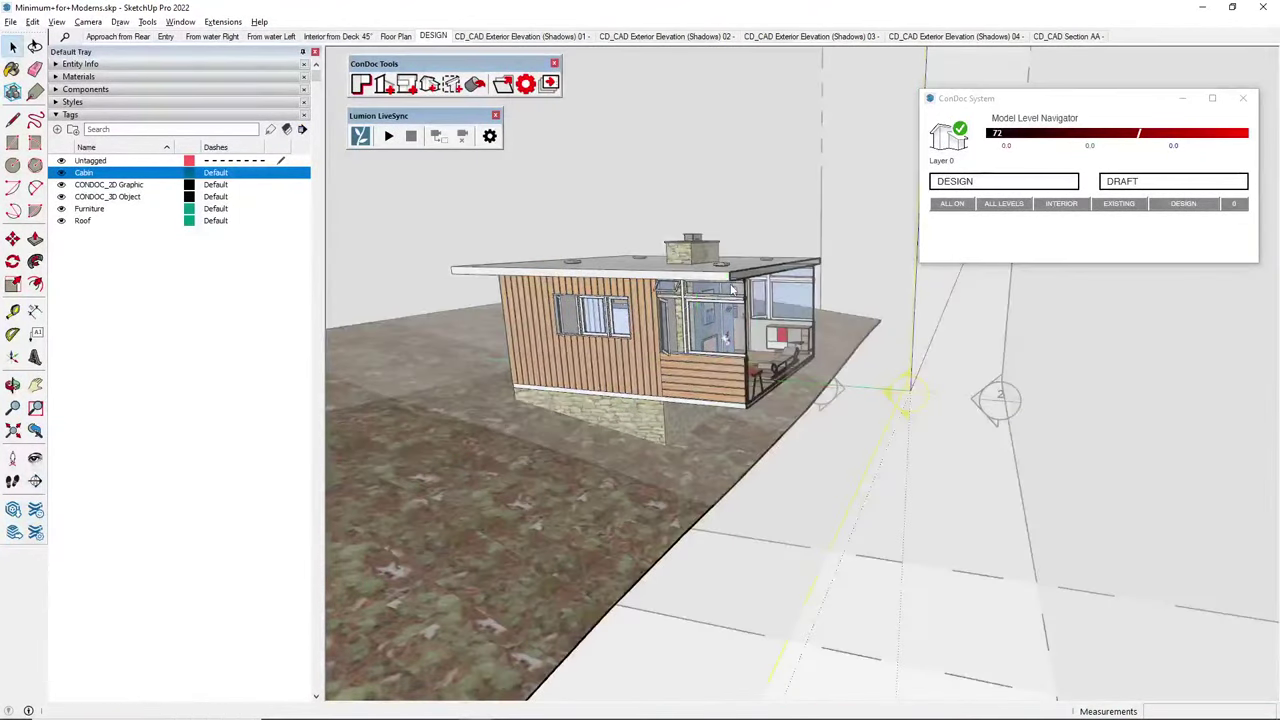
{"action": "key", "text": "ctrl+z"}
{"action": "middle_click_drag", "start_coordinate": [656, 188], "coordinate": [655, 190]}
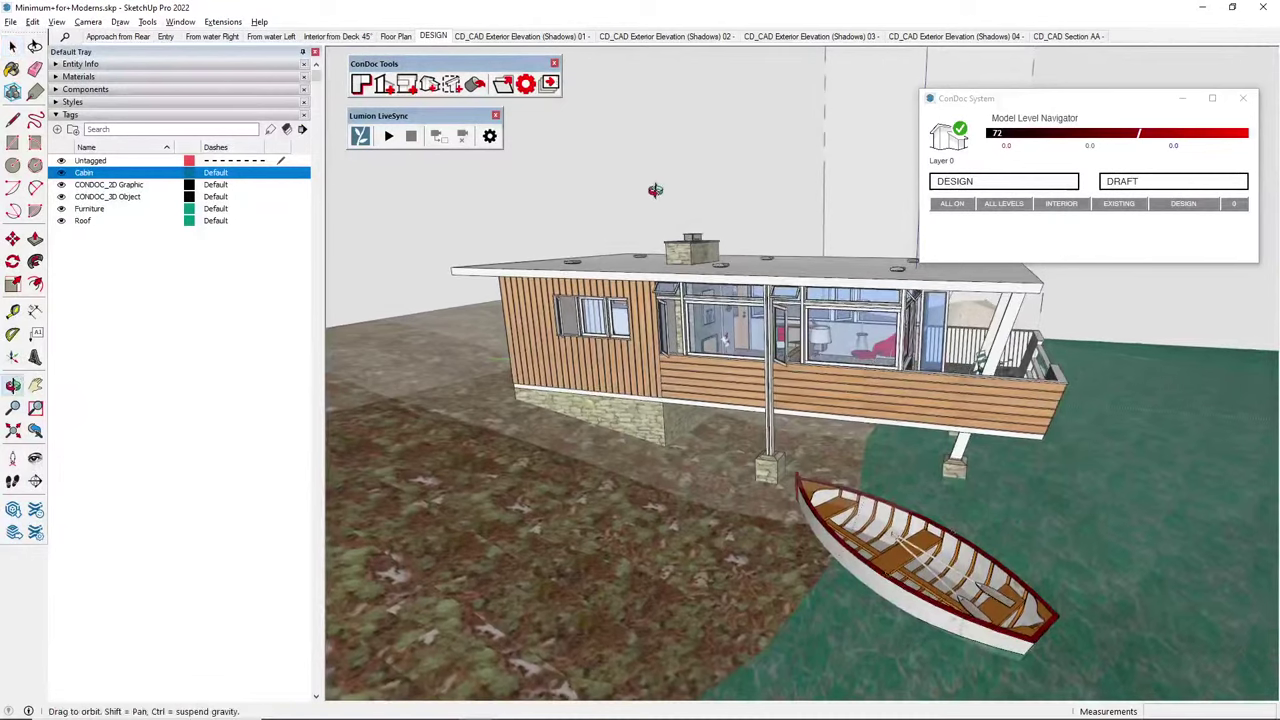
Place a ConDoc section plane cutting crosswise through the house's living area and create a CAD Section scene
{"action": "left_click", "coordinate": [385, 85]}
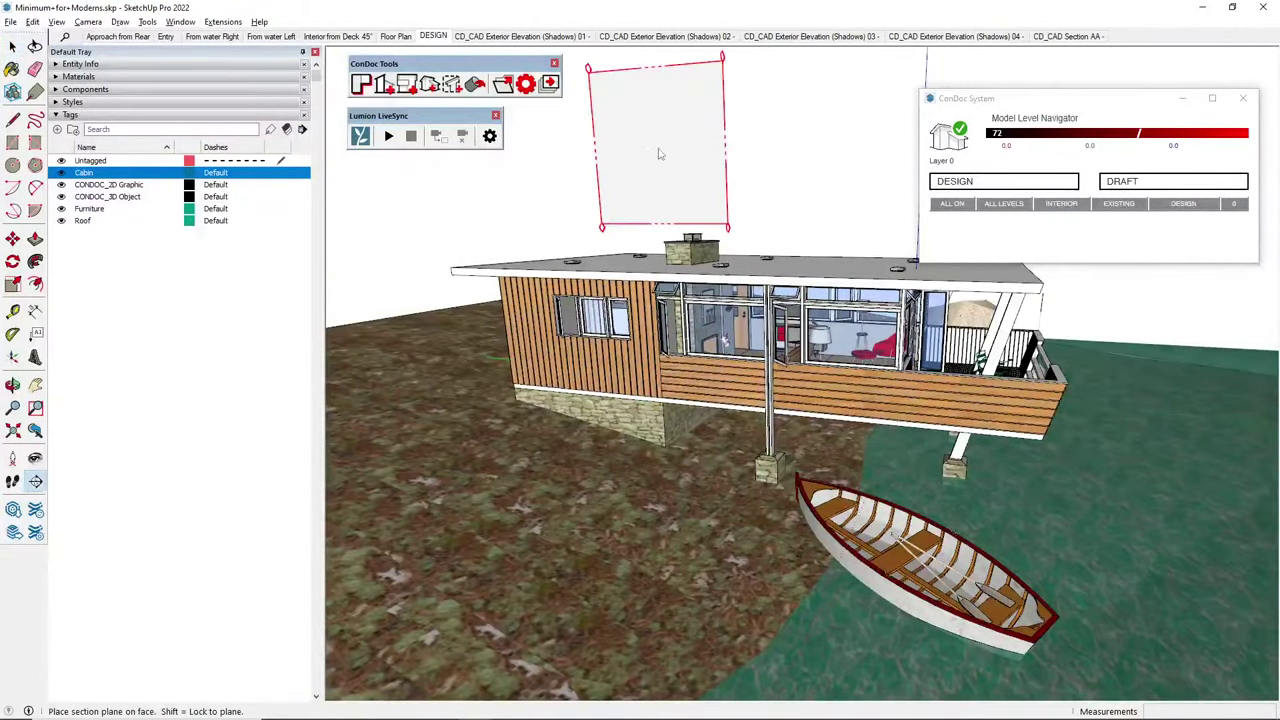
{"action": "left_click", "coordinate": [748, 268]}
{"action": "left_click", "coordinate": [127, 32]}
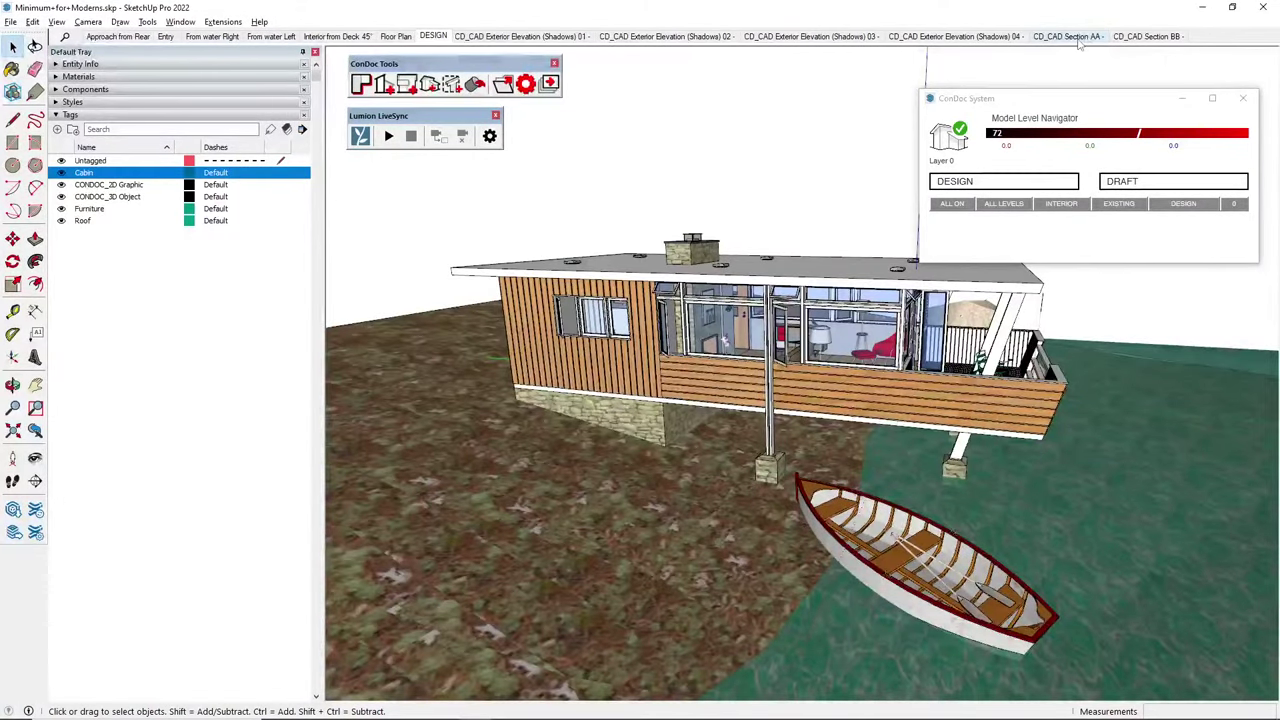
Open the CAD Section BB scene, frame the crosswise section closely and update the scene
{"action": "left_click", "coordinate": [1068, 36]}
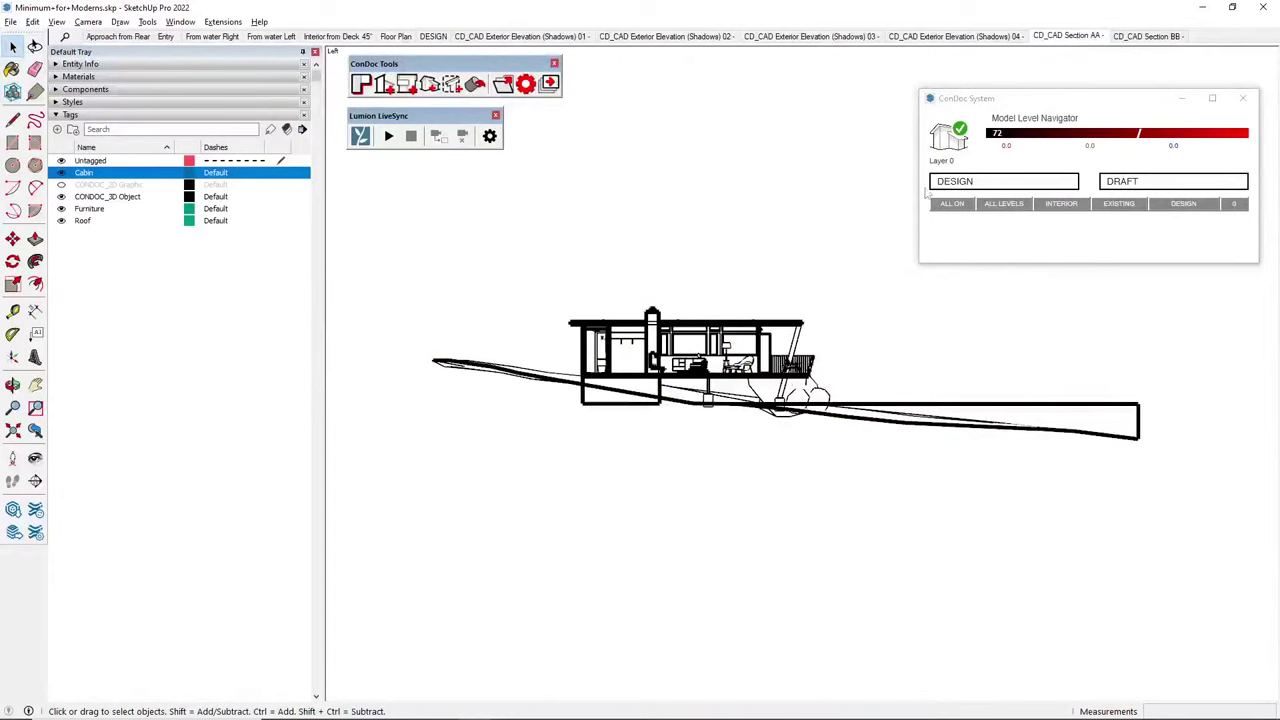
{"action": "left_click", "coordinate": [1150, 36]}
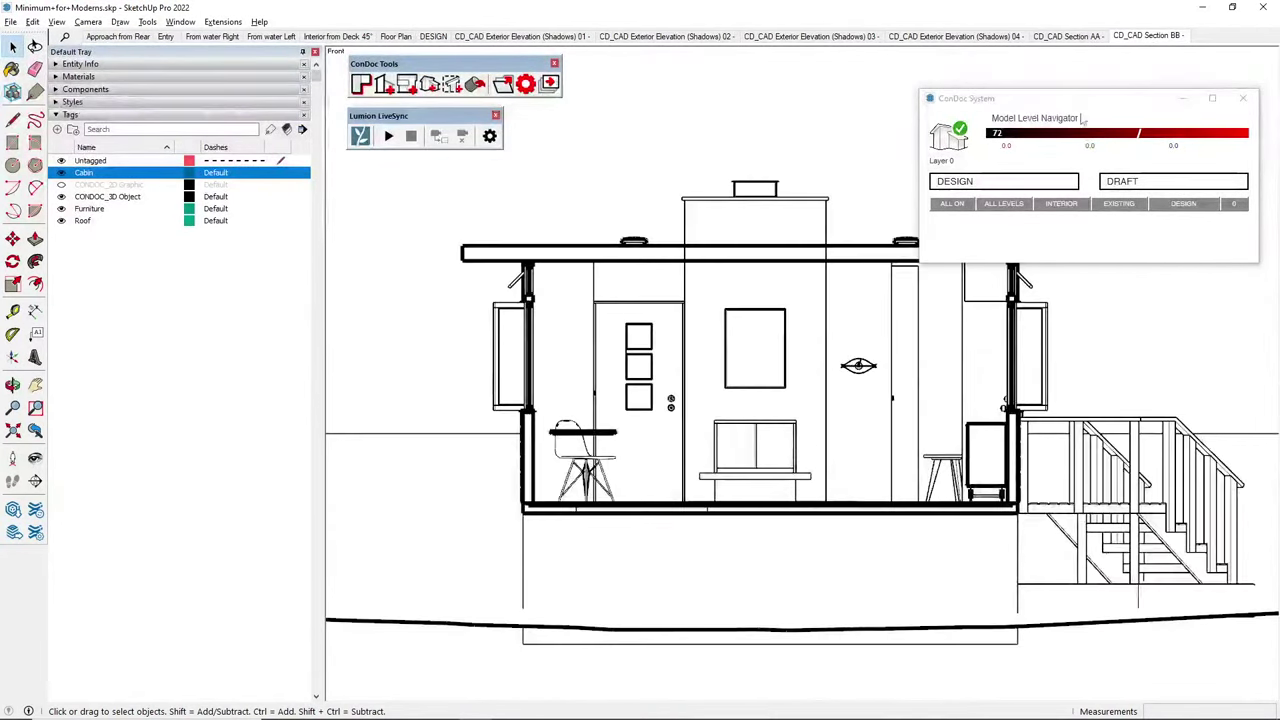
{"action": "right_click", "coordinate": [1176, 36]}
{"action": "left_click", "coordinate": [1195, 91]}
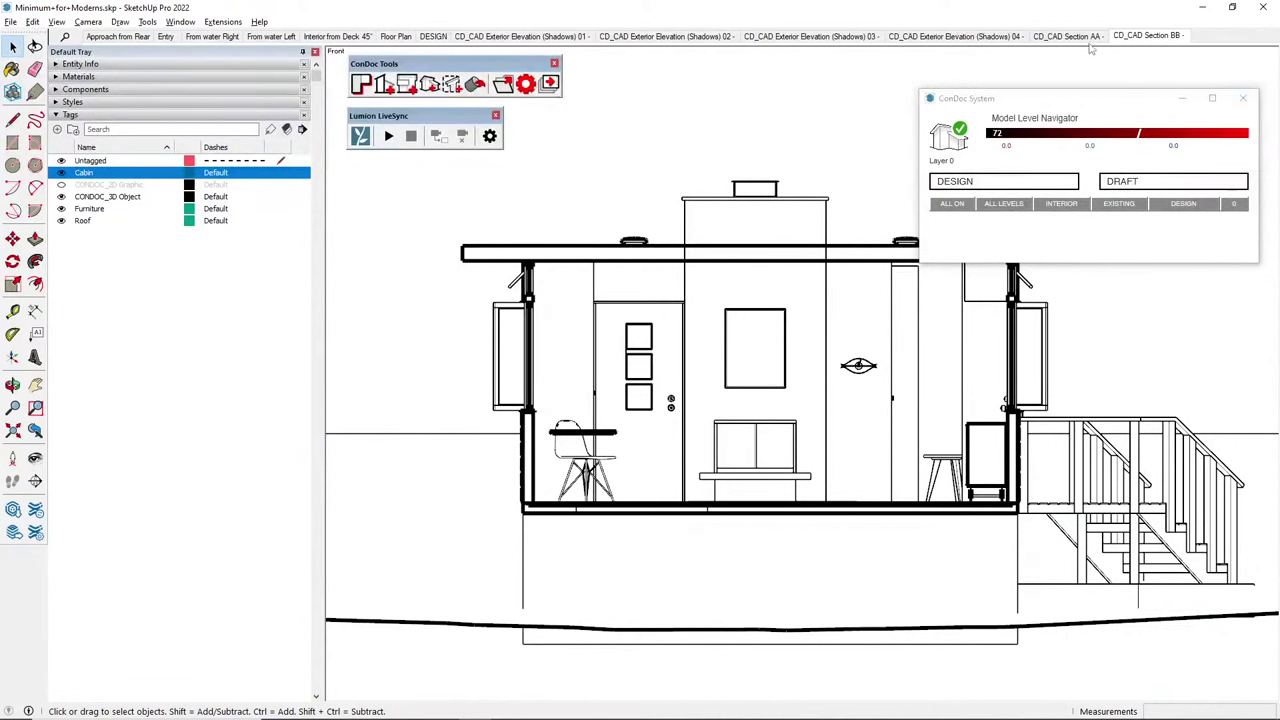
Check the framing of all four exterior elevation scenes once more
{"action": "left_click", "coordinate": [522, 37]}
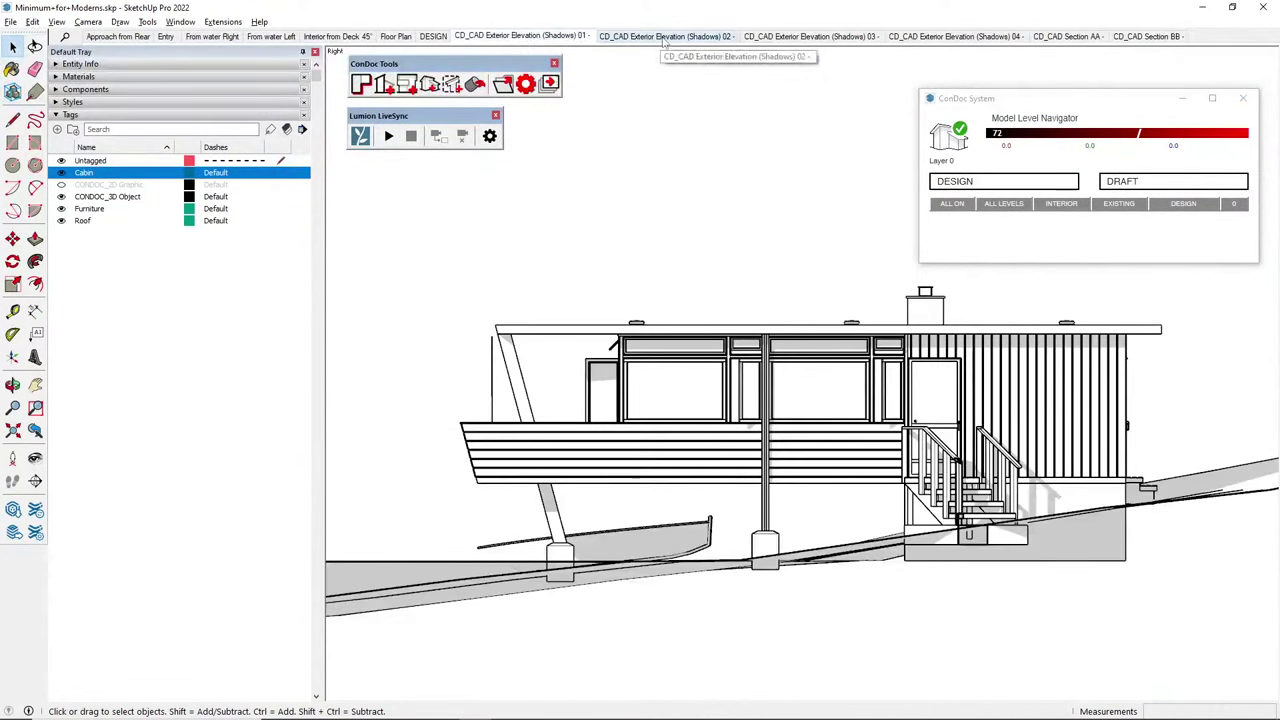
{"action": "left_click", "coordinate": [666, 37]}
{"action": "left_click", "coordinate": [790, 37]}
{"action": "left_click", "coordinate": [955, 36]}
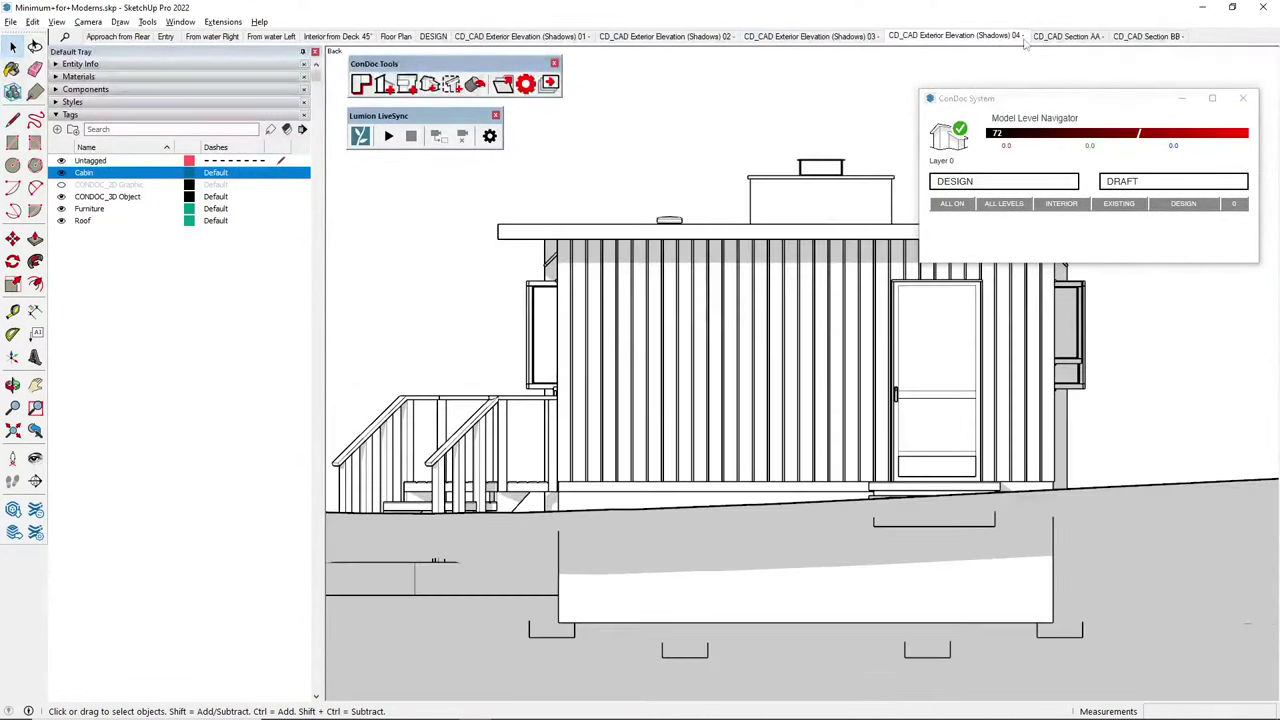
Open the CAD Section AA scene, frame the lengthwise section closely and update the scene
{"action": "left_click", "coordinate": [1067, 36]}
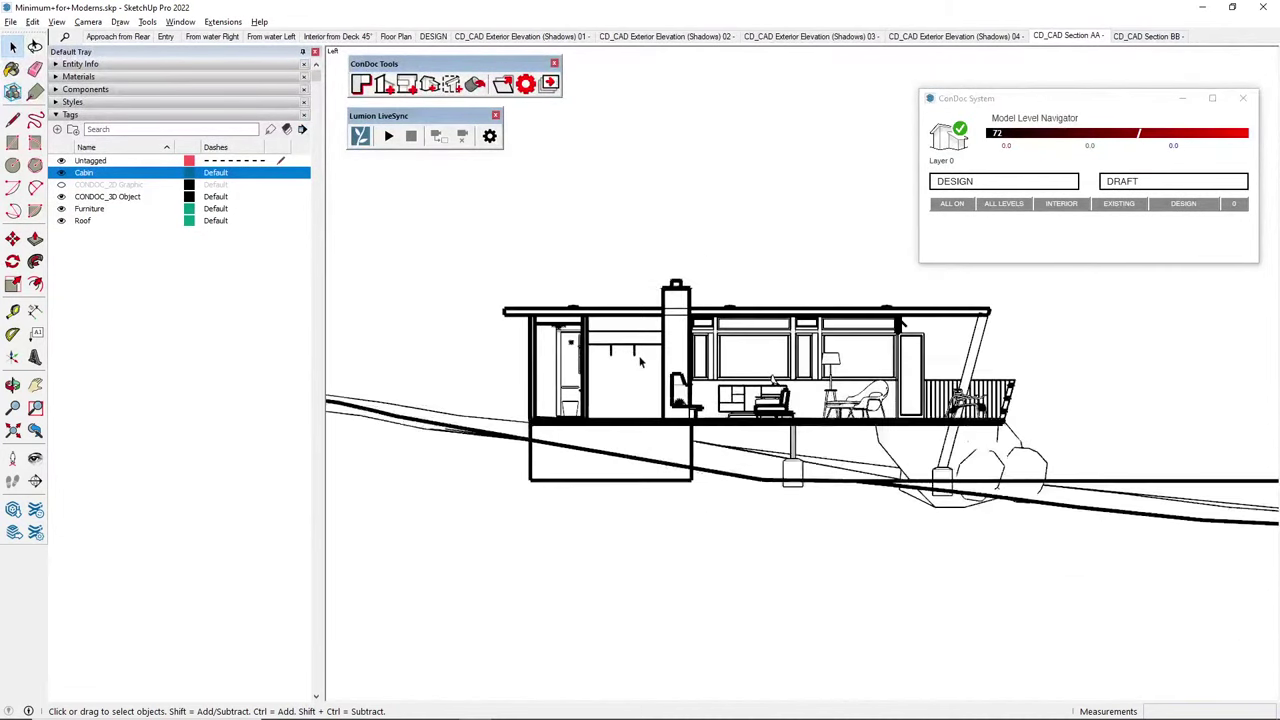
{"action": "right_click", "coordinate": [1067, 38]}
{"action": "left_click", "coordinate": [1106, 101]}
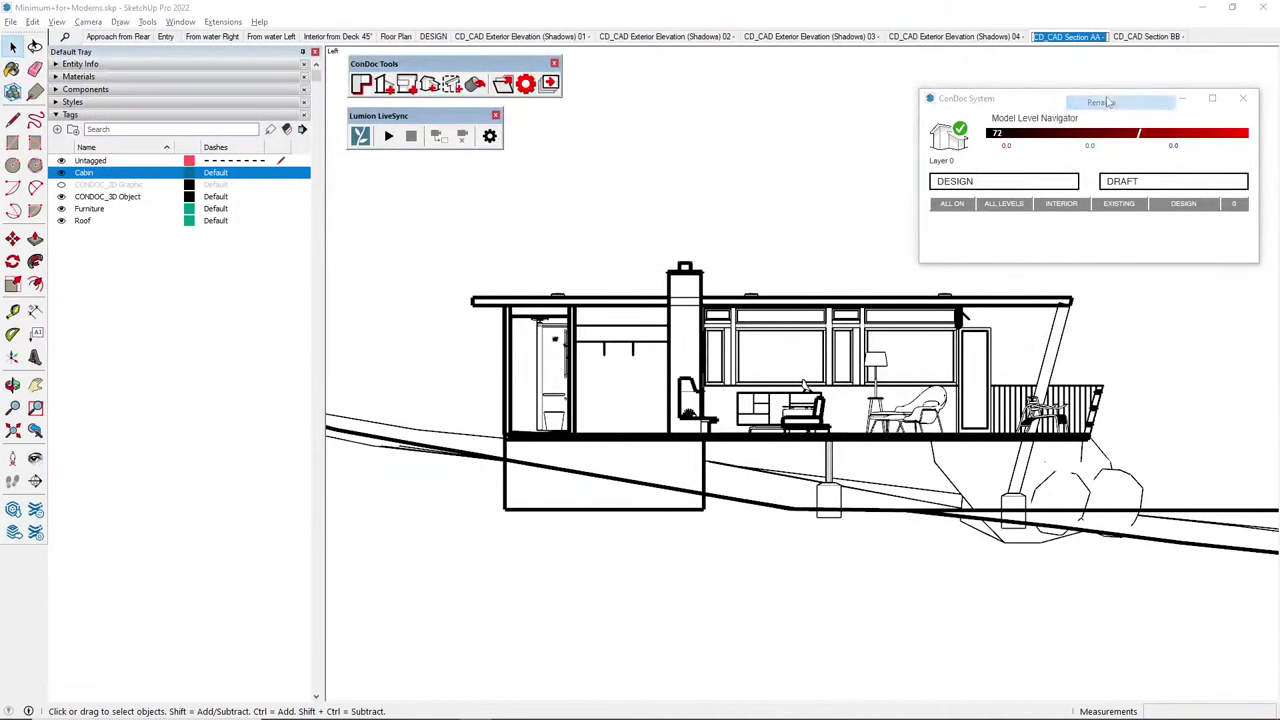
{"action": "right_click", "coordinate": [1070, 36]}
{"action": "left_click", "coordinate": [1108, 92]}
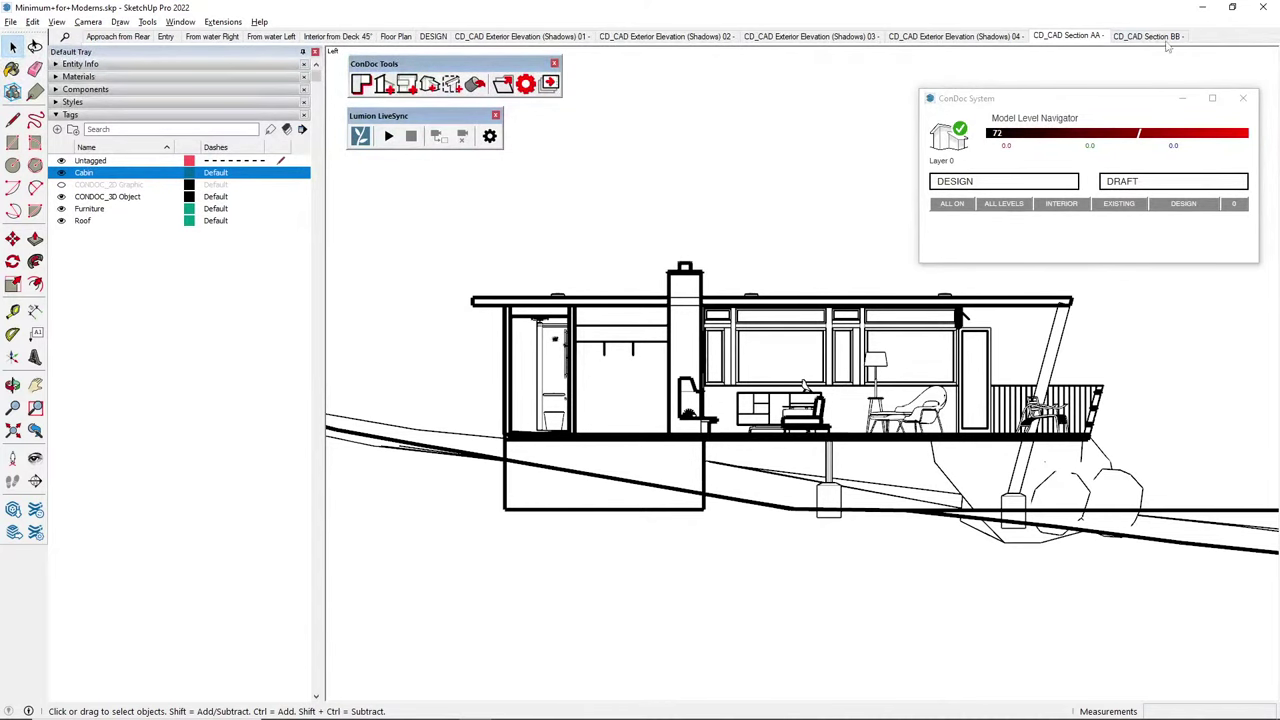
Review the CAD Section BB and Exterior Elevation (Shadows) 03 scenes, and return to the DESIGN view showing the house from the water side
{"action": "left_click", "coordinate": [1160, 38]}
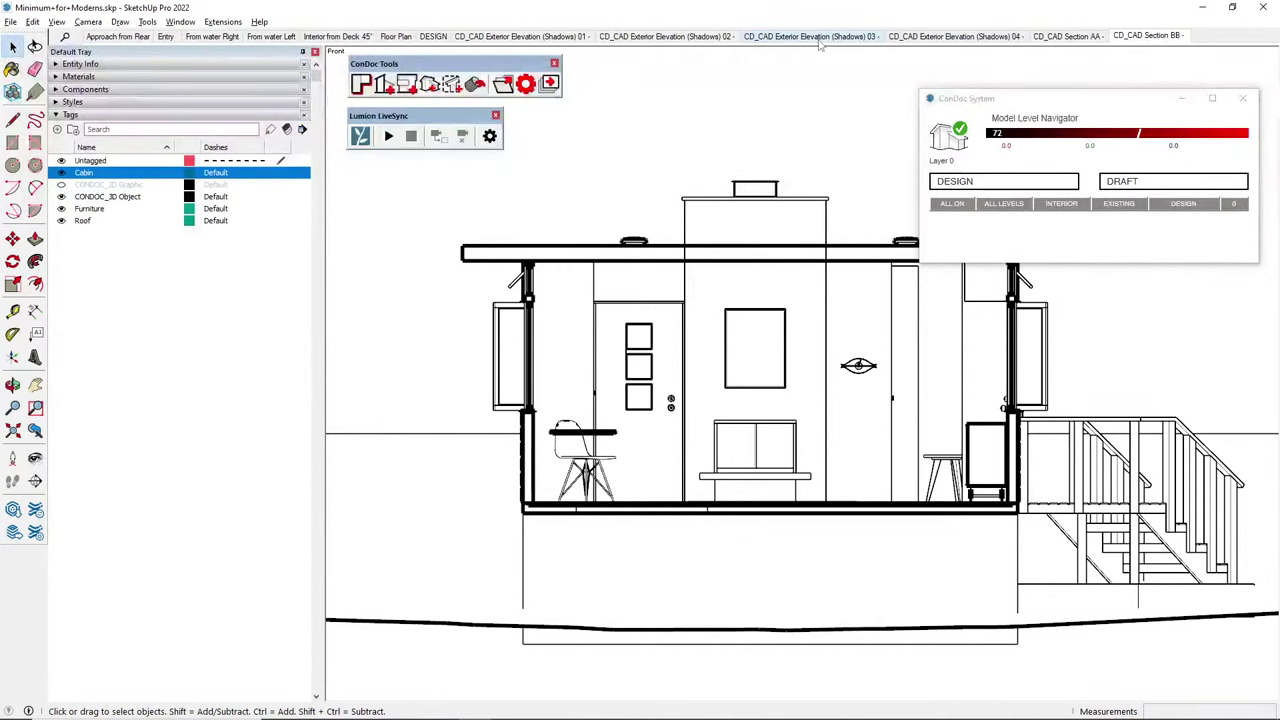
{"action": "left_click", "coordinate": [818, 38]}
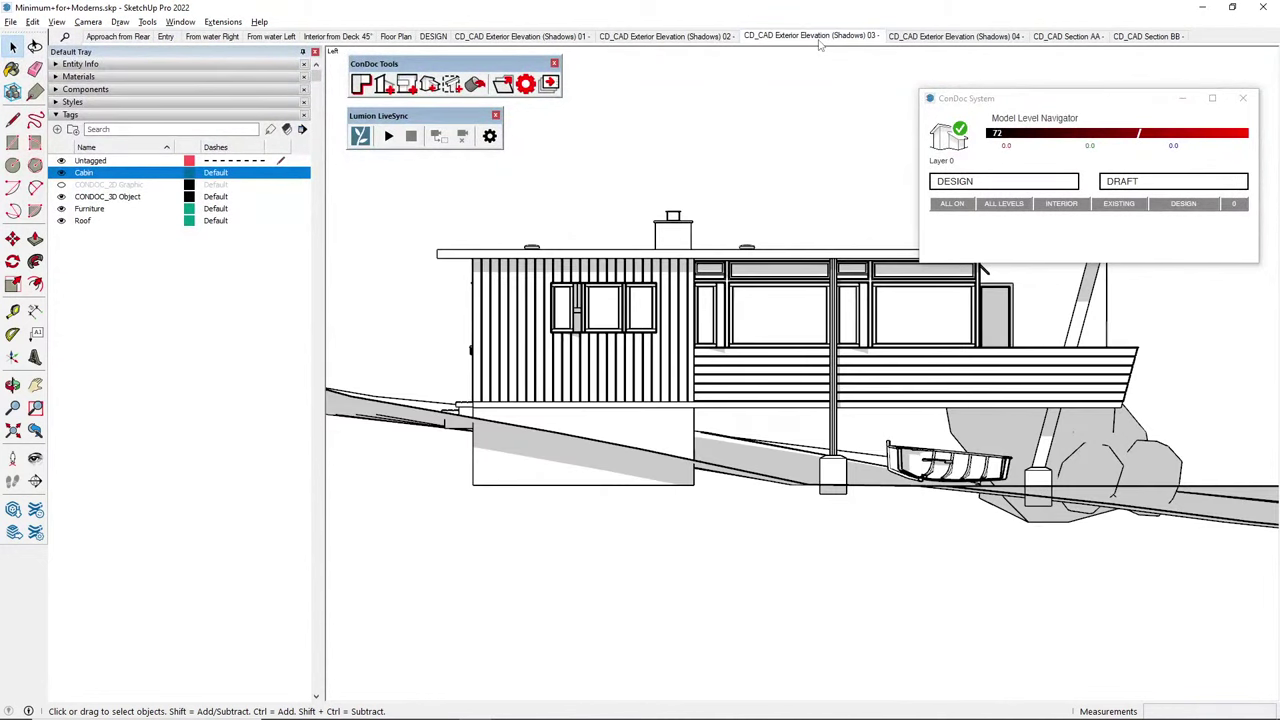
{"action": "left_click", "coordinate": [1004, 181]}
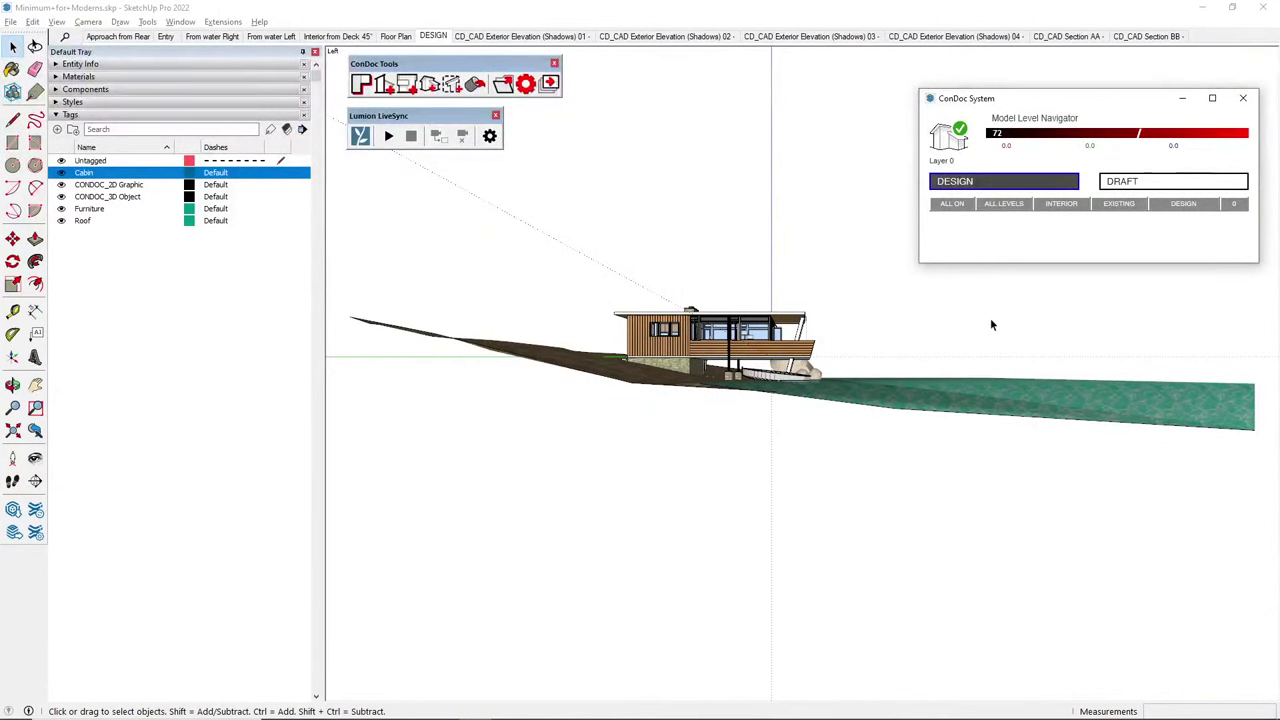
{"action": "middle_click_drag", "start_coordinate": [977, 350], "coordinate": [876, 335]}
{"action": "scroll", "coordinate": [876, 334], "scroll_direction": "up", "scroll_amount": 5}
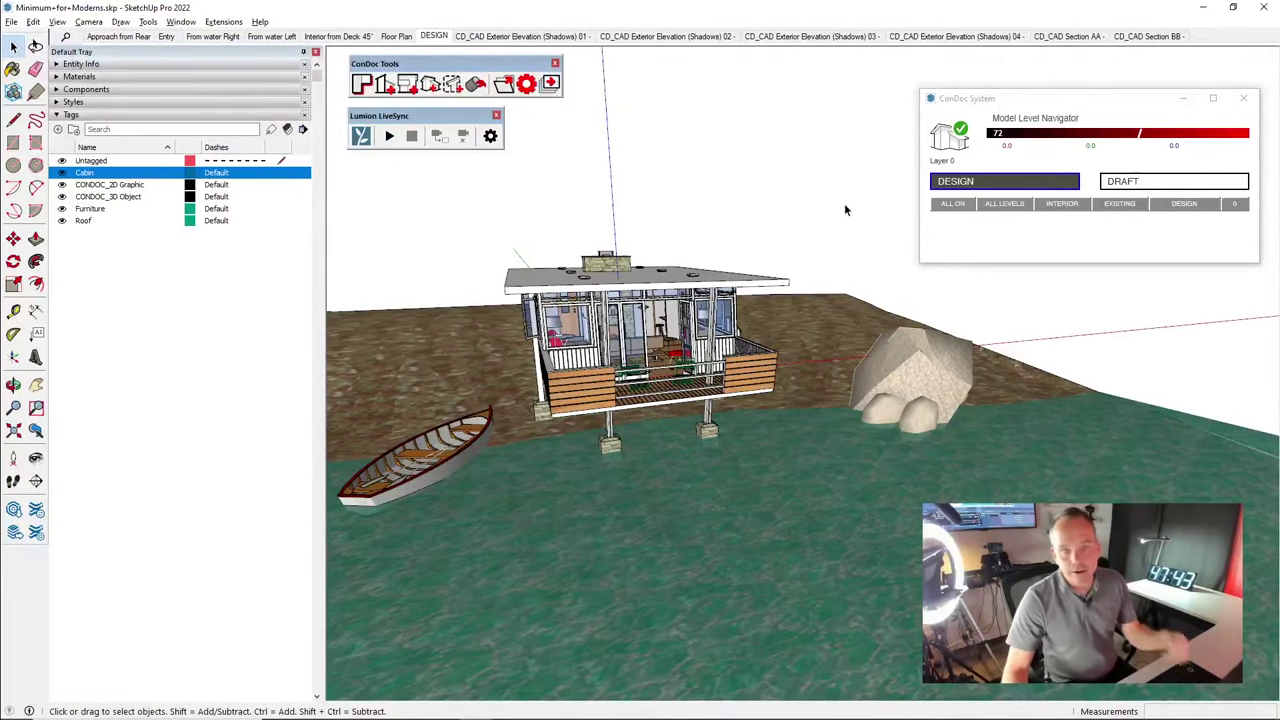
Open the ConDoc export and include all elevation and section drawings
{"action": "left_click", "coordinate": [550, 83]}
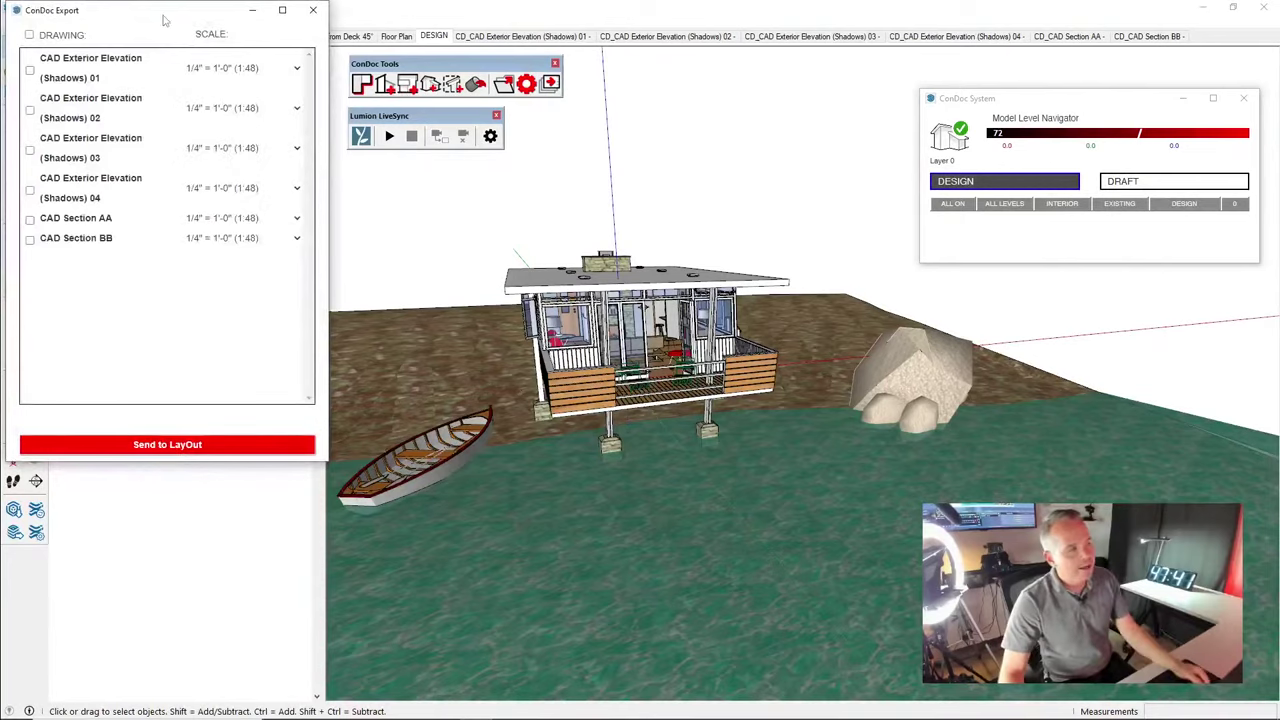
{"action": "mouse_move", "coordinate": [166, 24]}
{"action": "left_mouse_down"}
{"action": "mouse_move", "coordinate": [830, 115]}
{"action": "mouse_move", "coordinate": [749, 84]}
{"action": "left_mouse_up"}
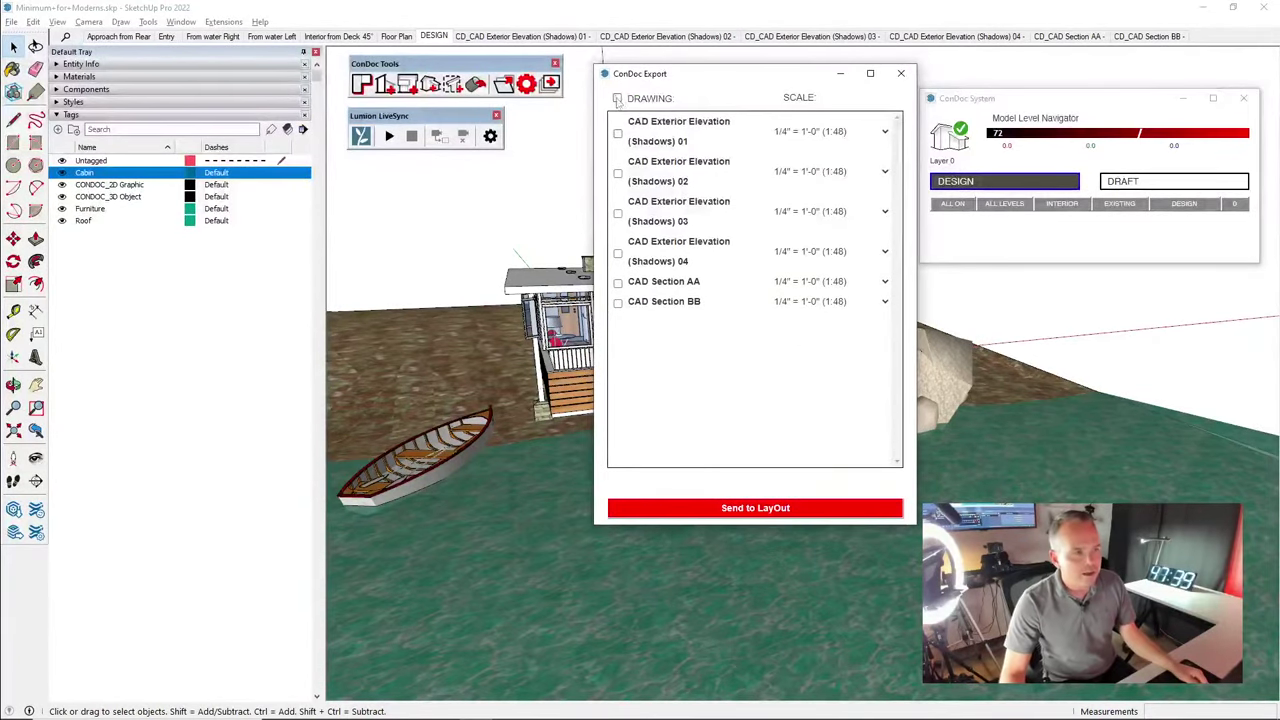
{"action": "left_click", "coordinate": [618, 98]}
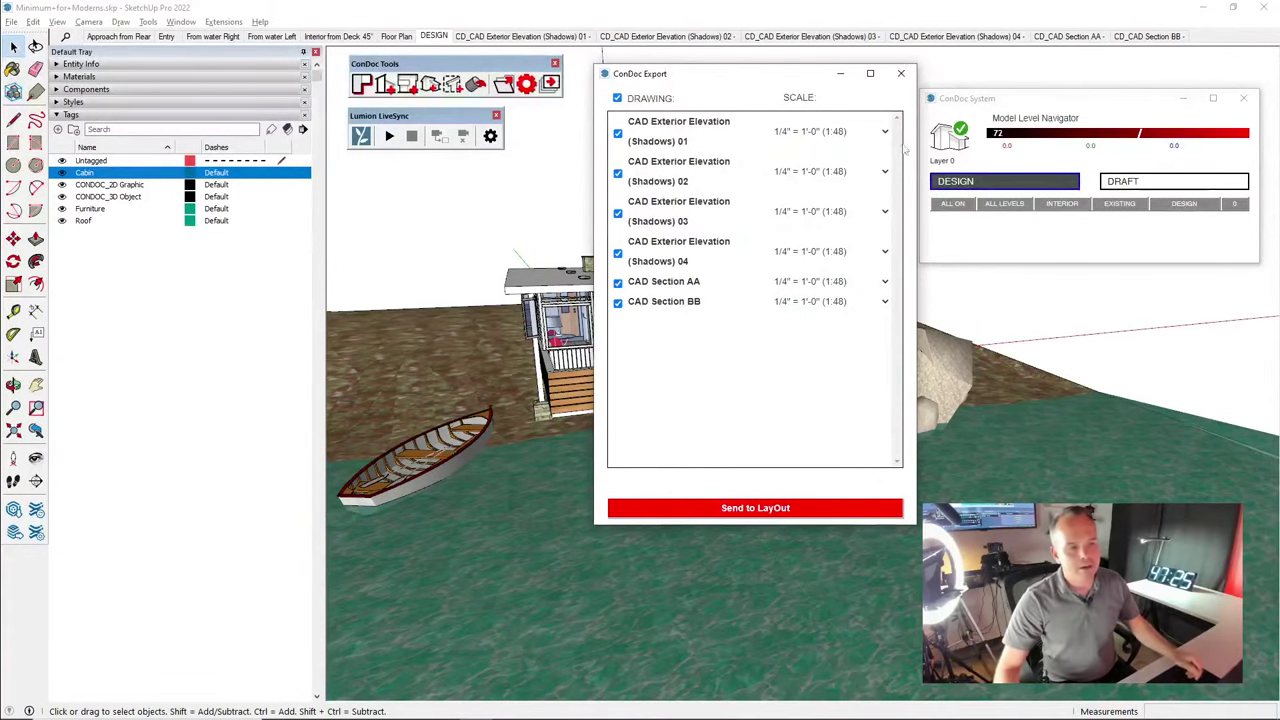
Set the export scale of all four exterior elevations to 1/8" = 1'-0" (1:96)
{"action": "left_click", "coordinate": [815, 133]}
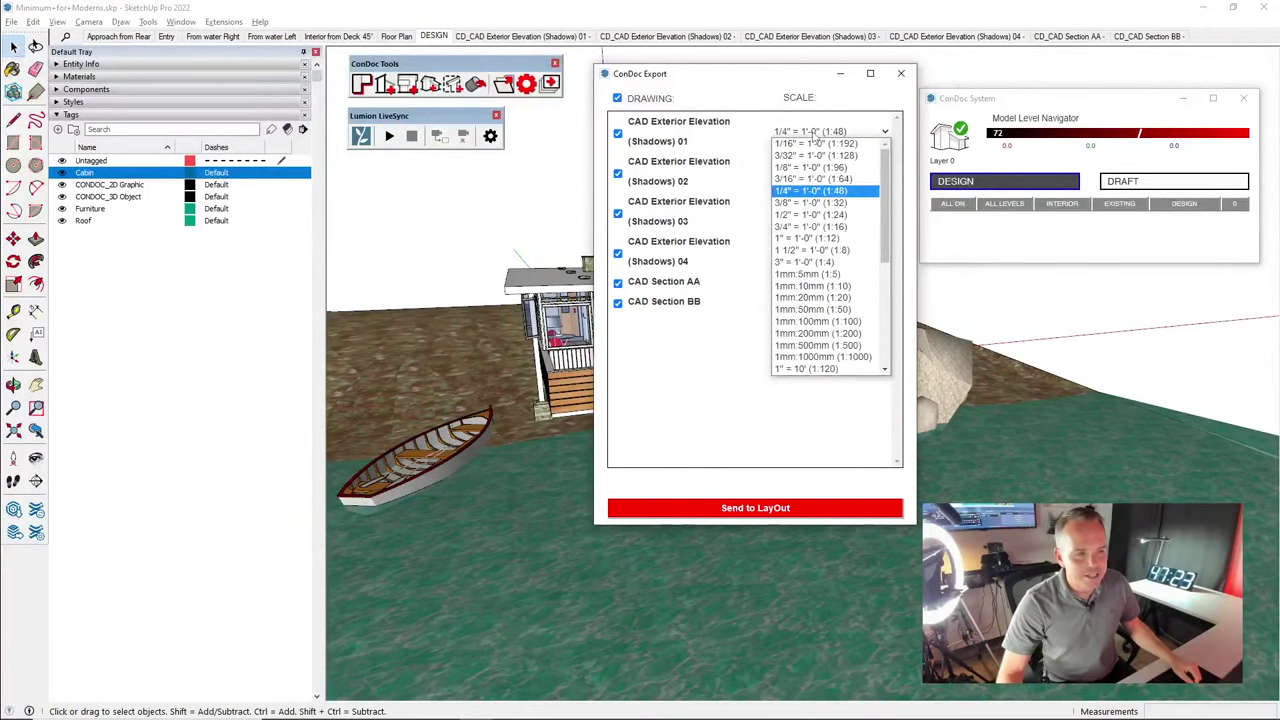
{"action": "left_click", "coordinate": [812, 167]}
{"action": "left_click", "coordinate": [810, 171]}
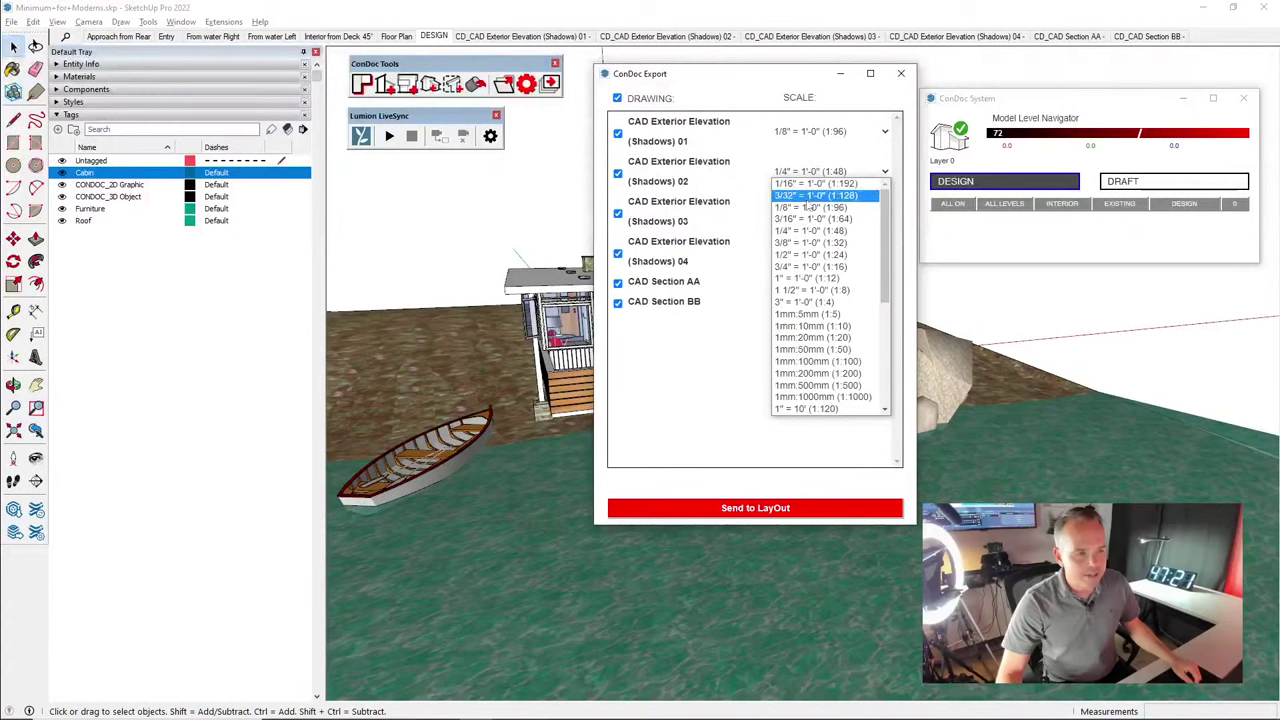
{"action": "left_click", "coordinate": [806, 208]}
{"action": "left_click", "coordinate": [806, 210]}
{"action": "left_click", "coordinate": [806, 248]}
{"action": "left_click", "coordinate": [806, 252]}
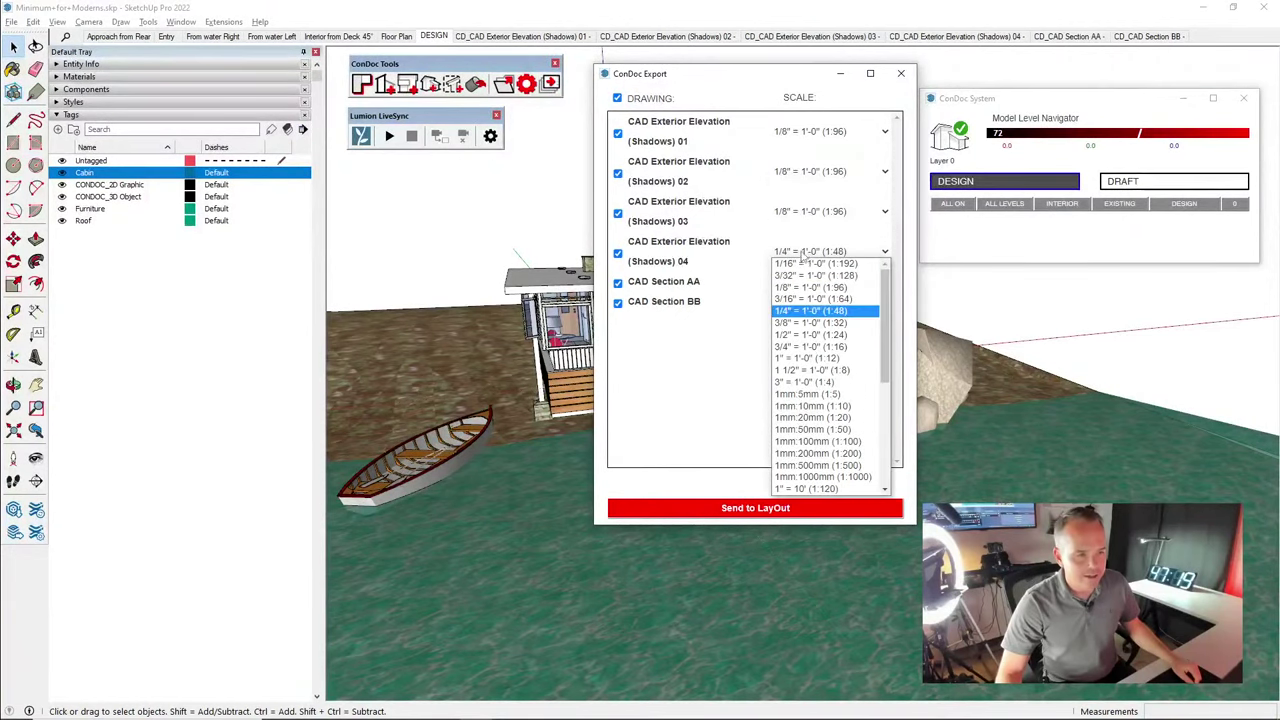
{"action": "left_click", "coordinate": [810, 287]}
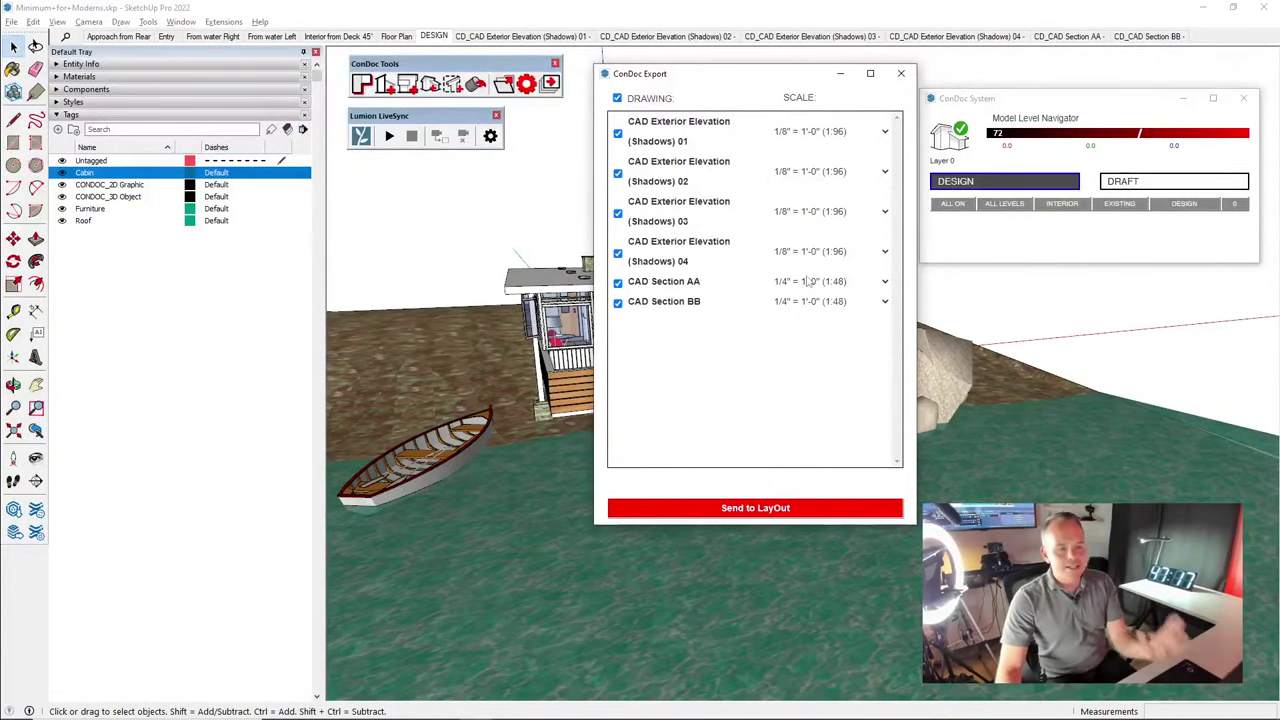
Send the chosen drawings to LayOut, agreeing to save the model, and switch to LayOut
{"action": "left_click", "coordinate": [757, 509]}
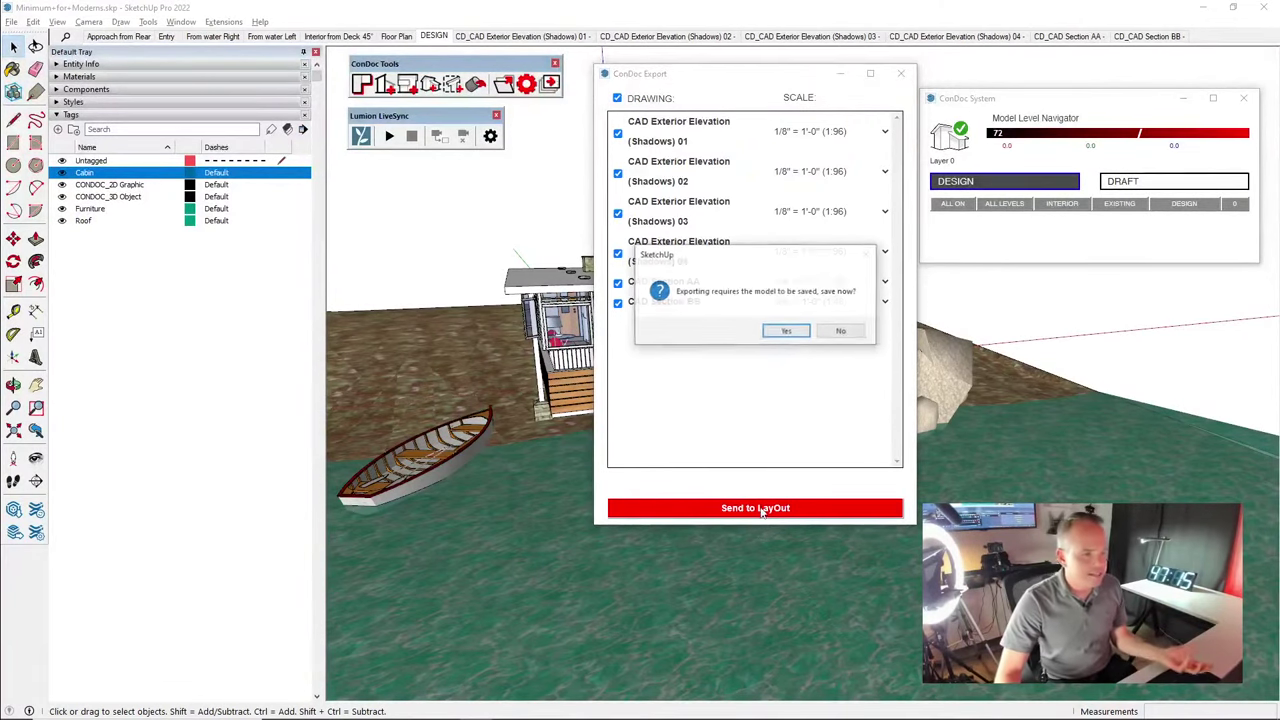
{"action": "left_click", "coordinate": [787, 332]}
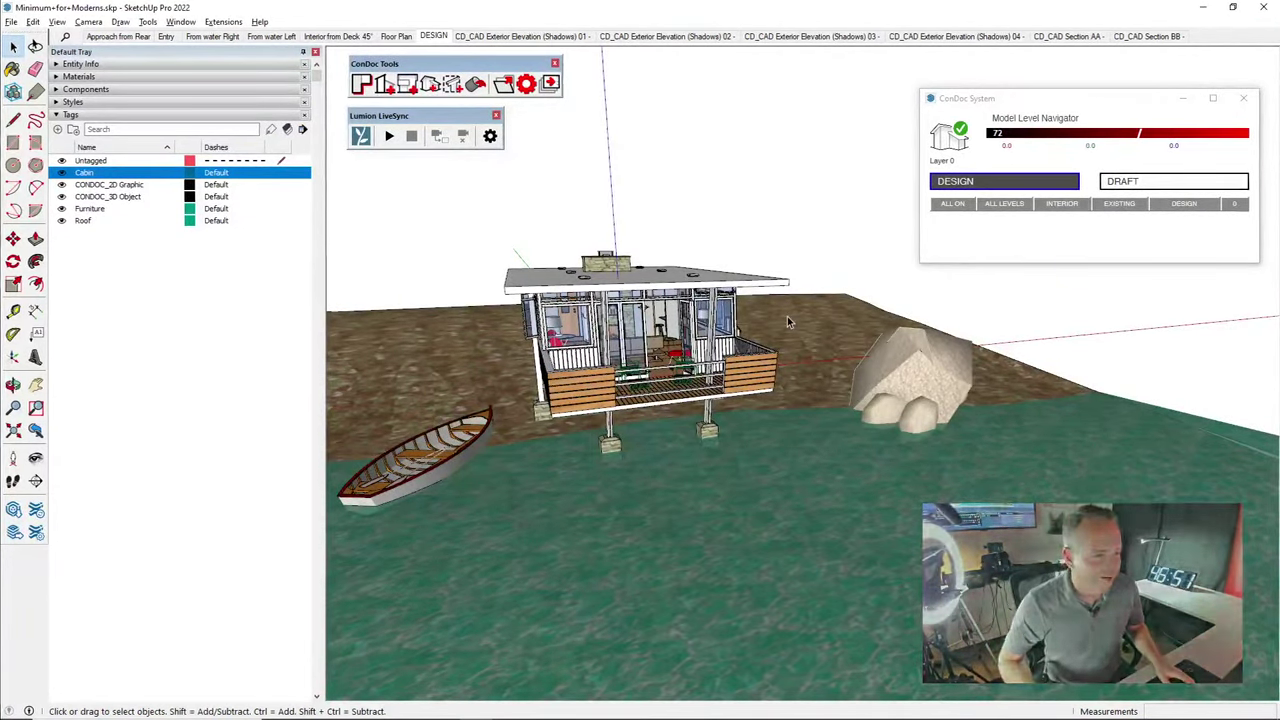
{"action": "key", "text": "alt+Tab"}
{"action": "key", "text": "alt+Tab"}
{"action": "key", "text": "alt+Tab"}
{"action": "key", "text": "alt+Tab"}
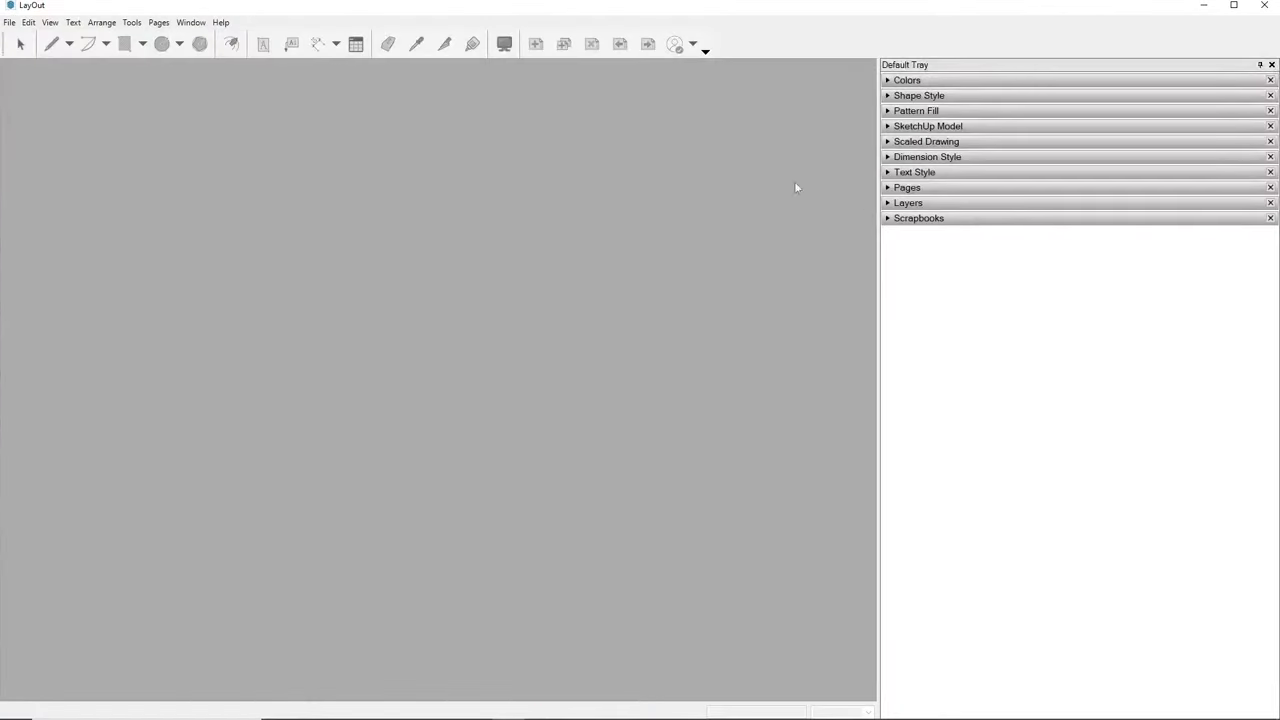
Create a new document from the BD_Construction Documents - 24 x 36 template and show its layers
{"action": "left_click", "coordinate": [9, 22]}
{"action": "left_click", "coordinate": [22, 40]}
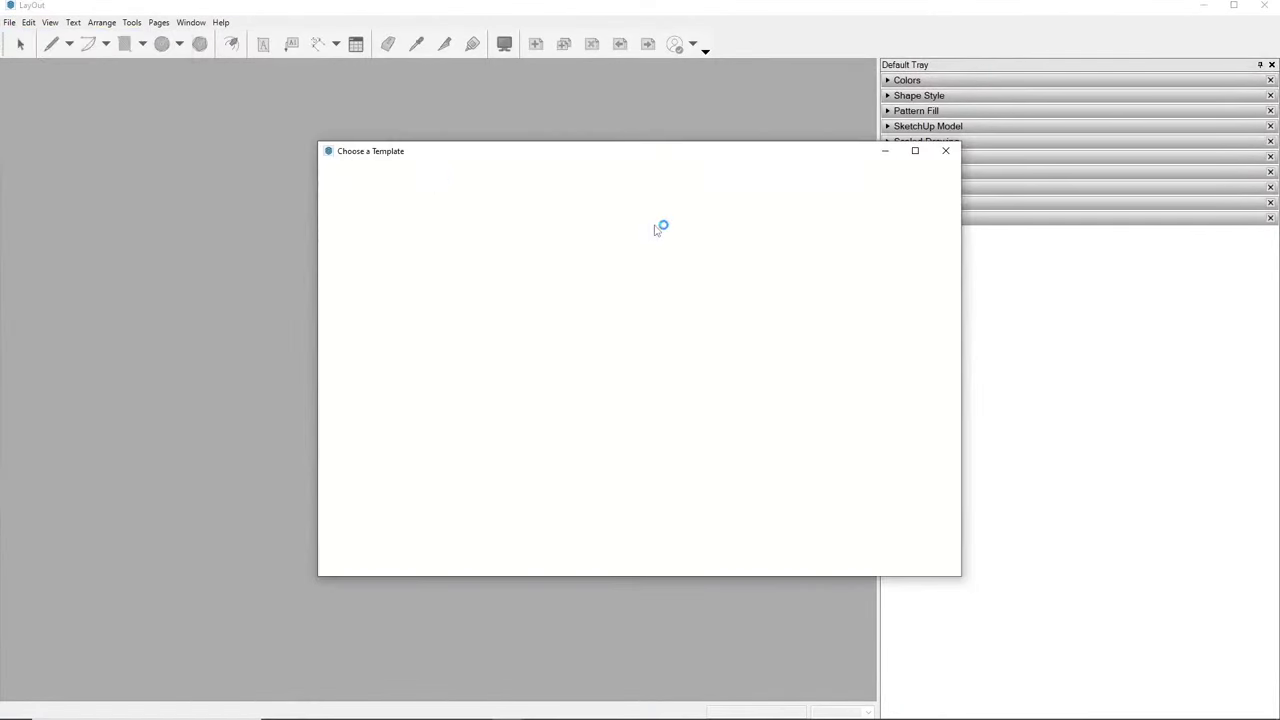
{"action": "left_click", "coordinate": [590, 186]}
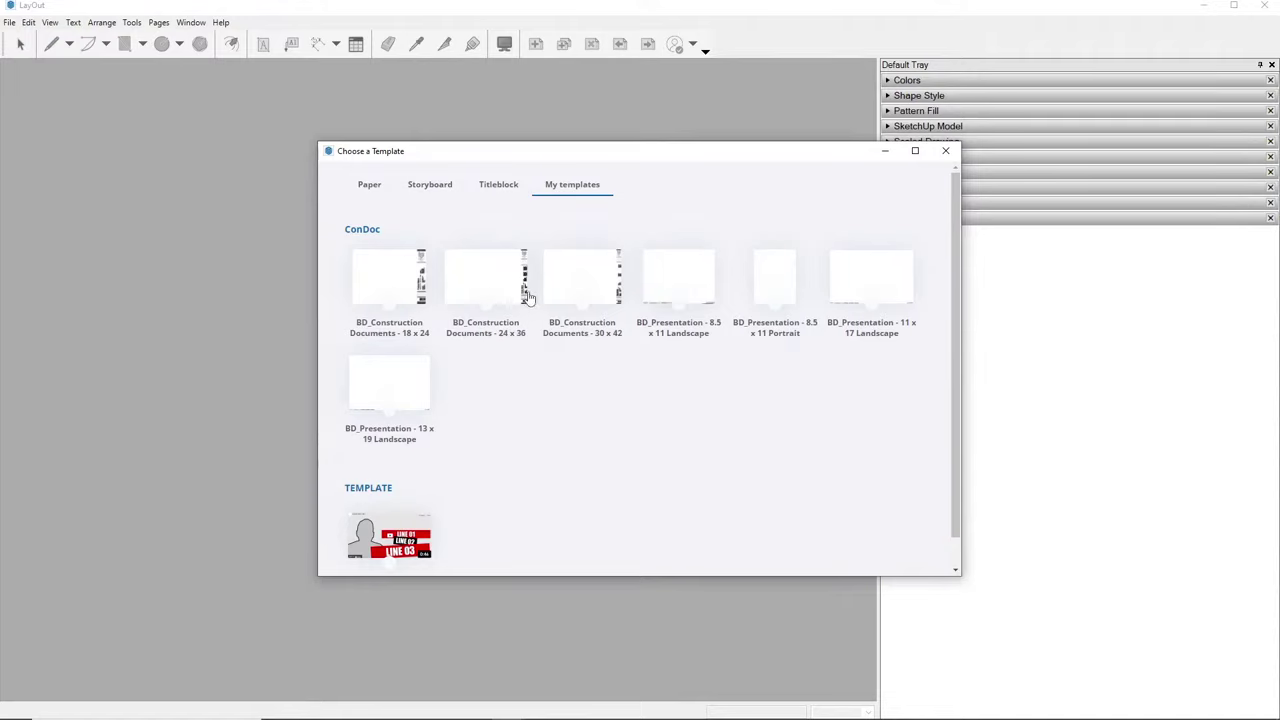
{"action": "double_click", "coordinate": [490, 283]}
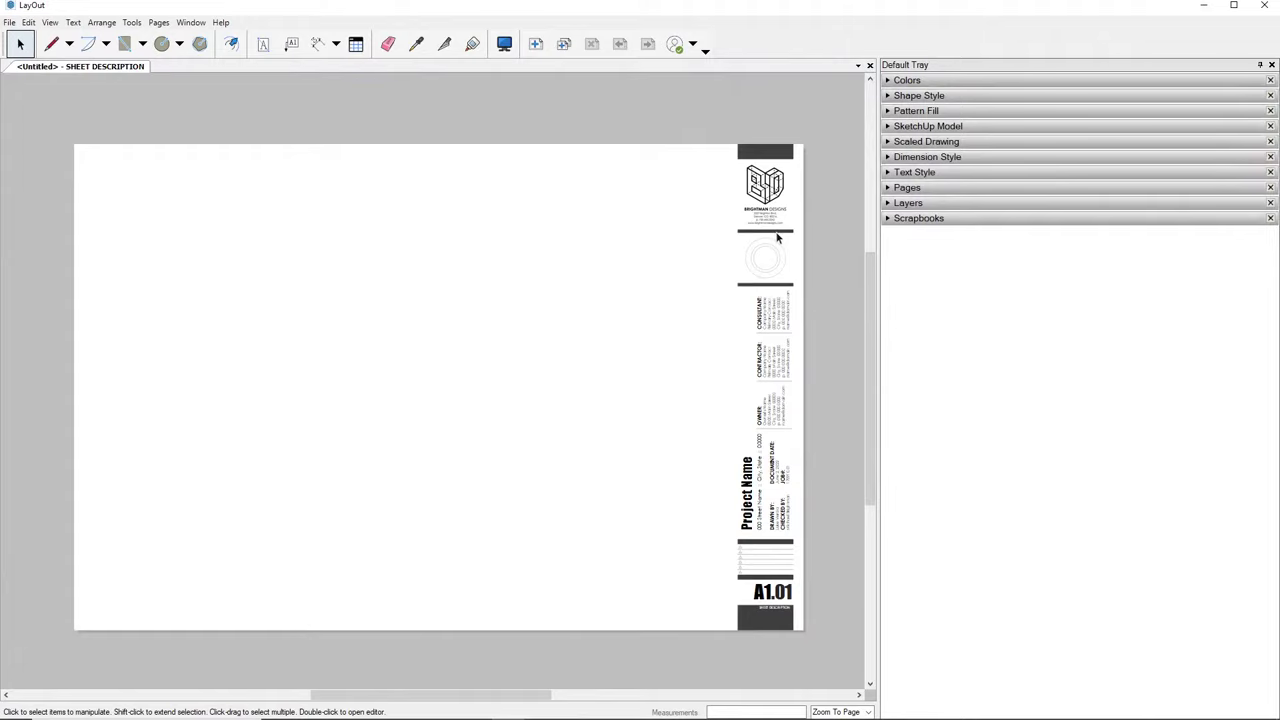
{"action": "left_click", "coordinate": [908, 203]}
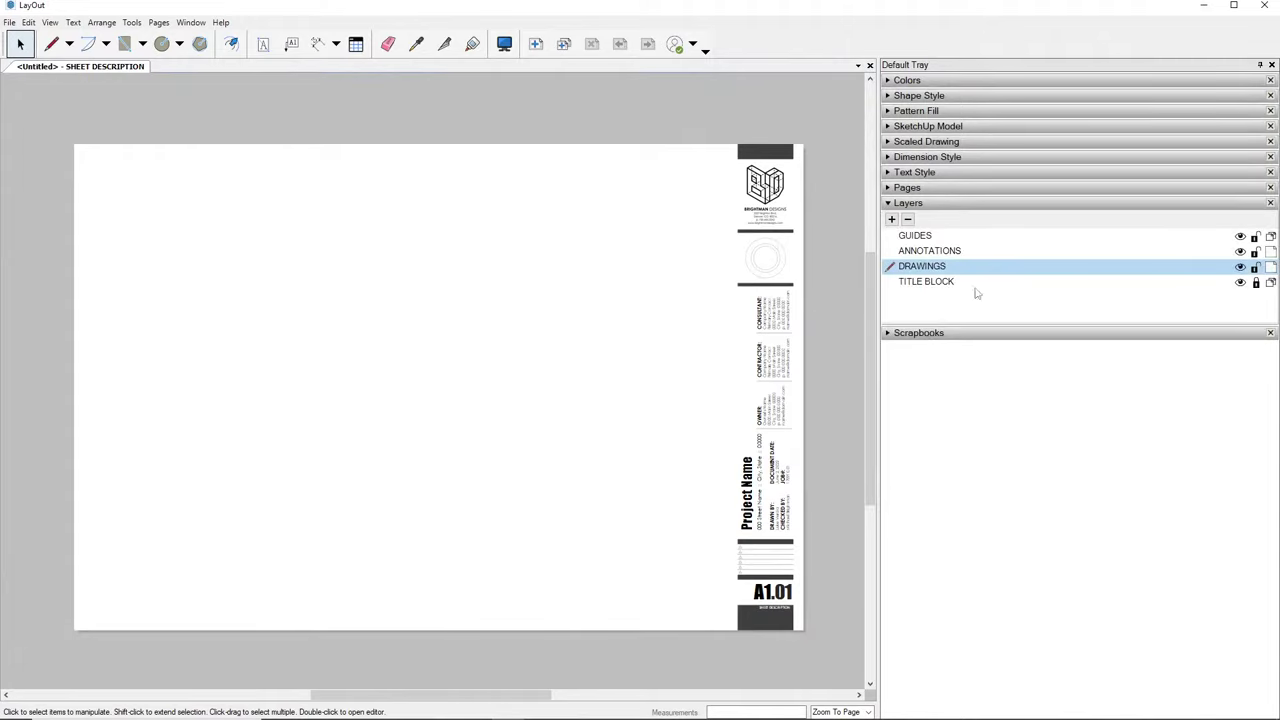
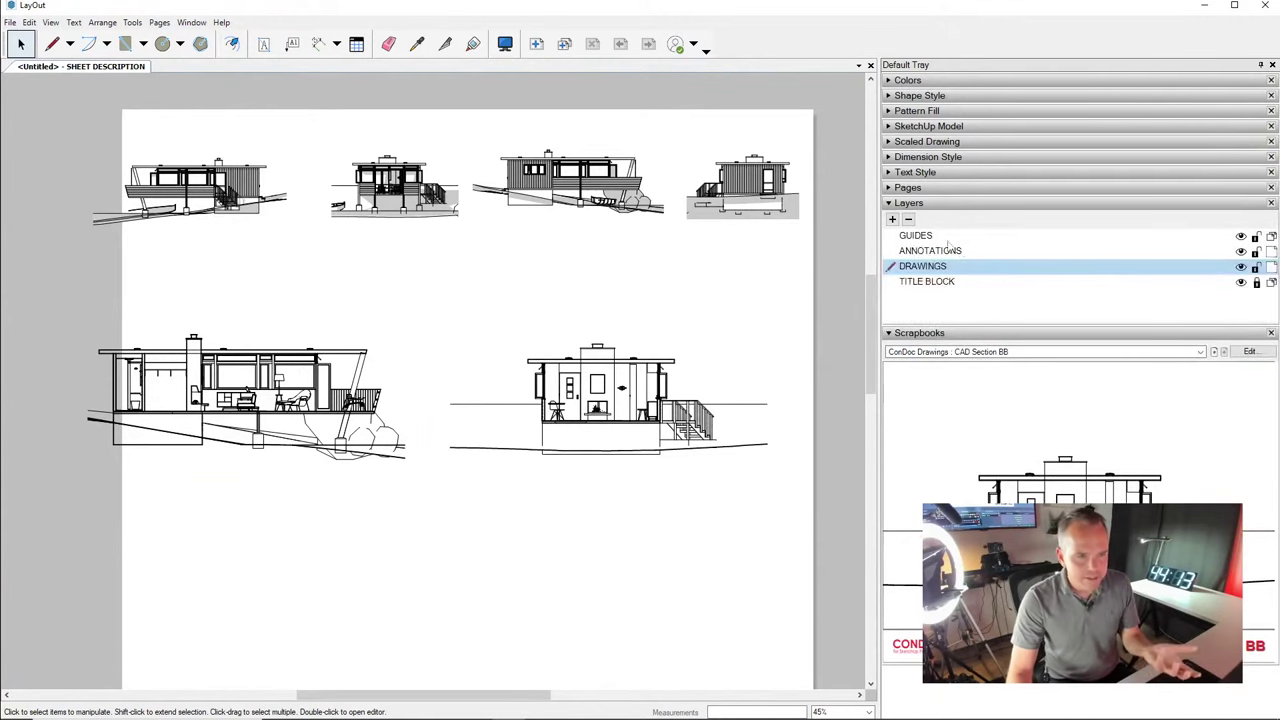
Make GUIDES the active layer and open the ConDoc Annotations palette scrapbook
{"action": "left_click", "coordinate": [926, 238]}
{"action": "left_click", "coordinate": [950, 352]}
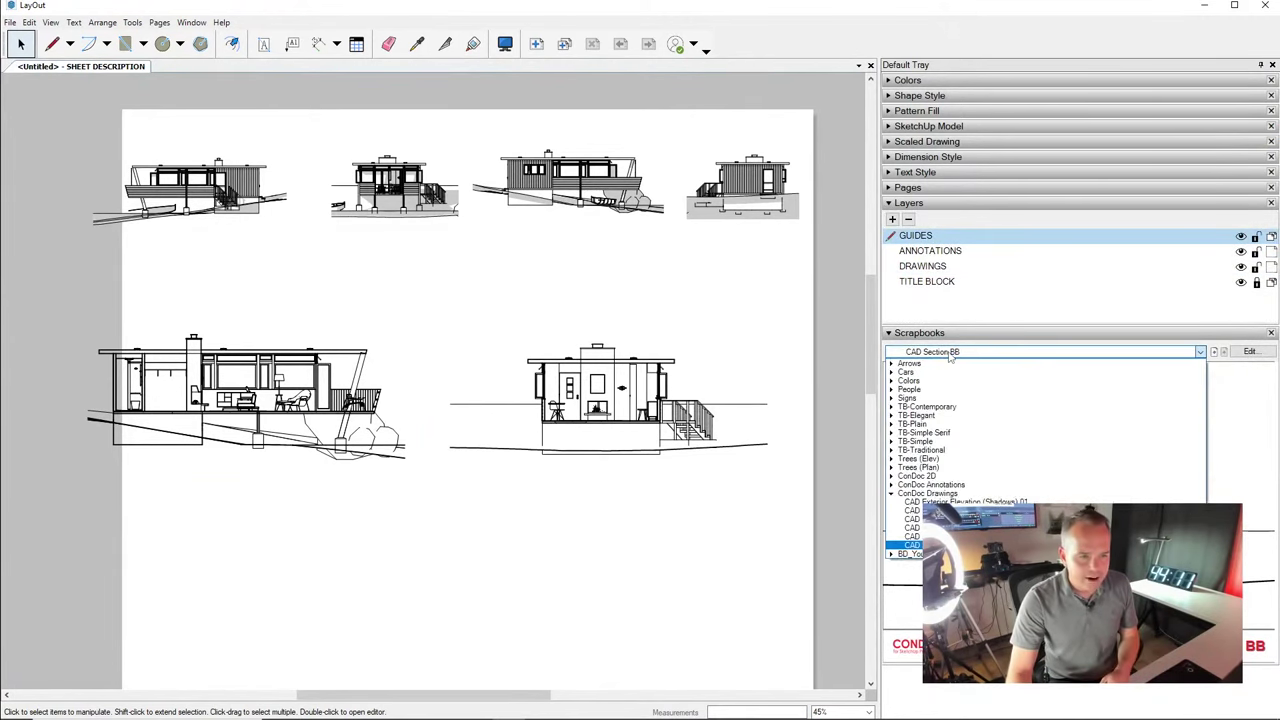
{"action": "left_click", "coordinate": [970, 485]}
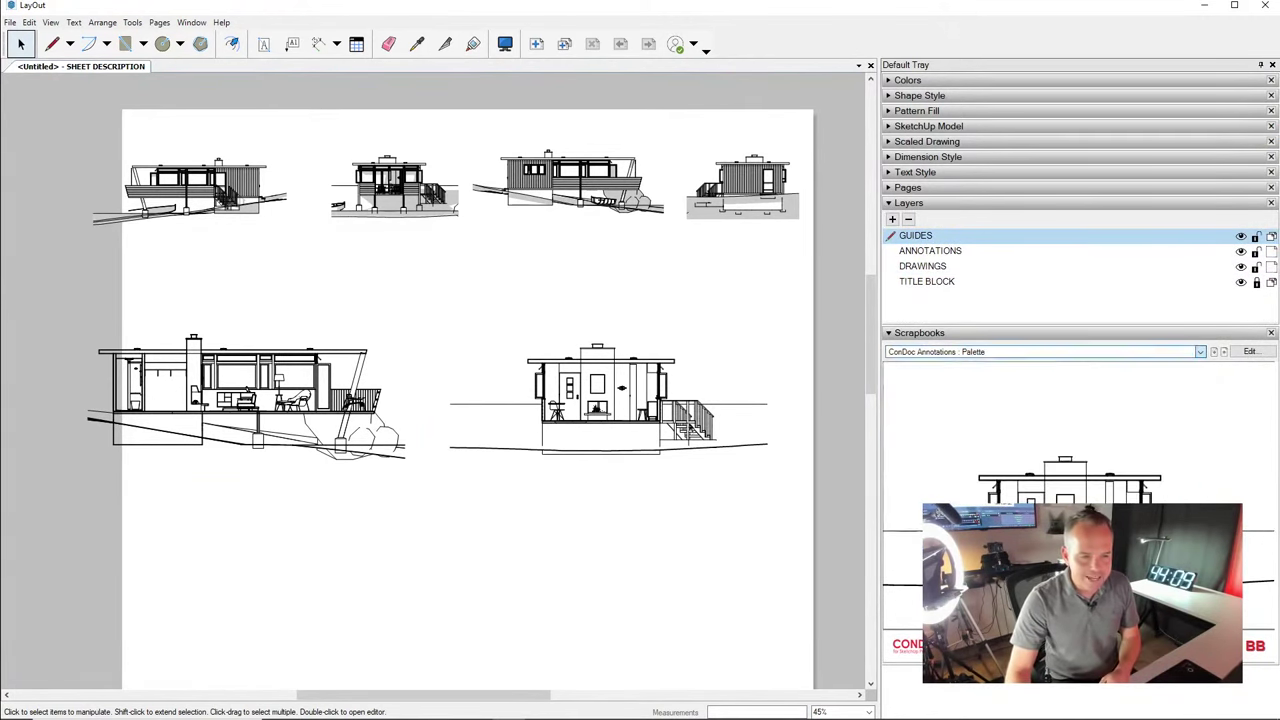
Draw a horizontal red dashed guide line across the sheet's full width and move it up across the row of elevations
{"action": "middle_click_drag", "start_coordinate": [567, 334], "coordinate": [567, 342]}
{"action": "key", "text": "l"}
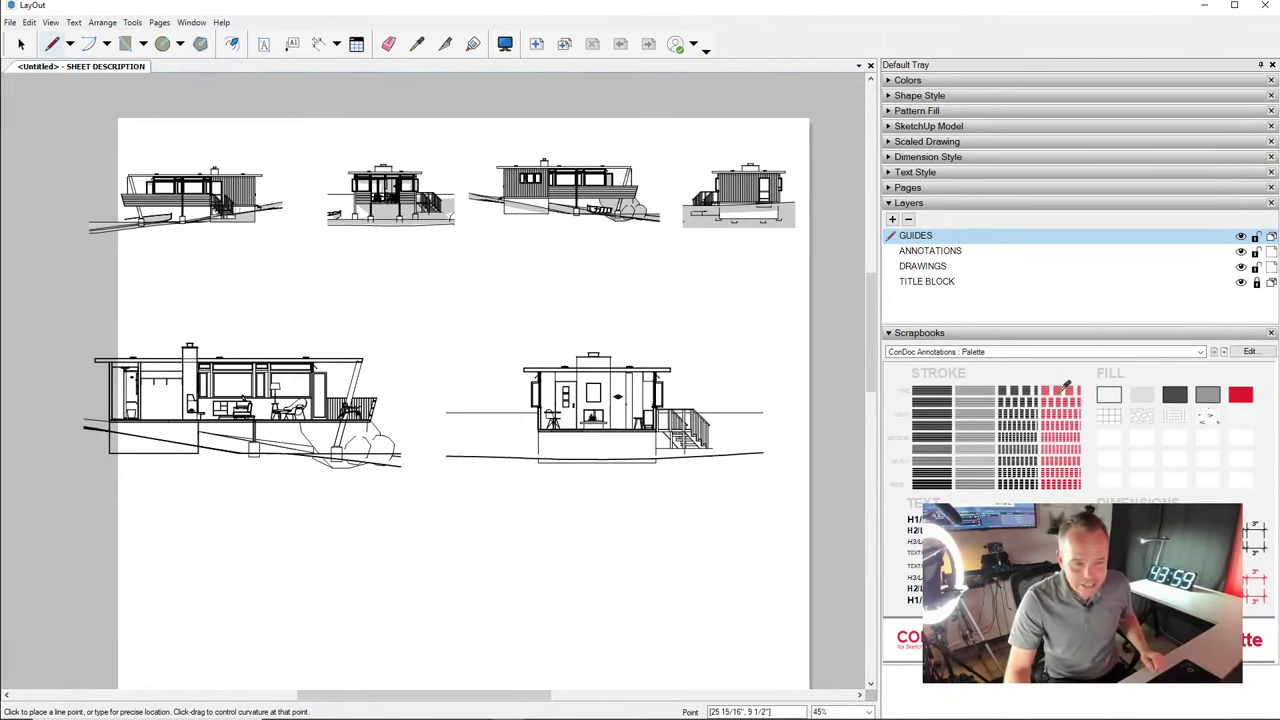
{"action": "left_click", "coordinate": [117, 255]}
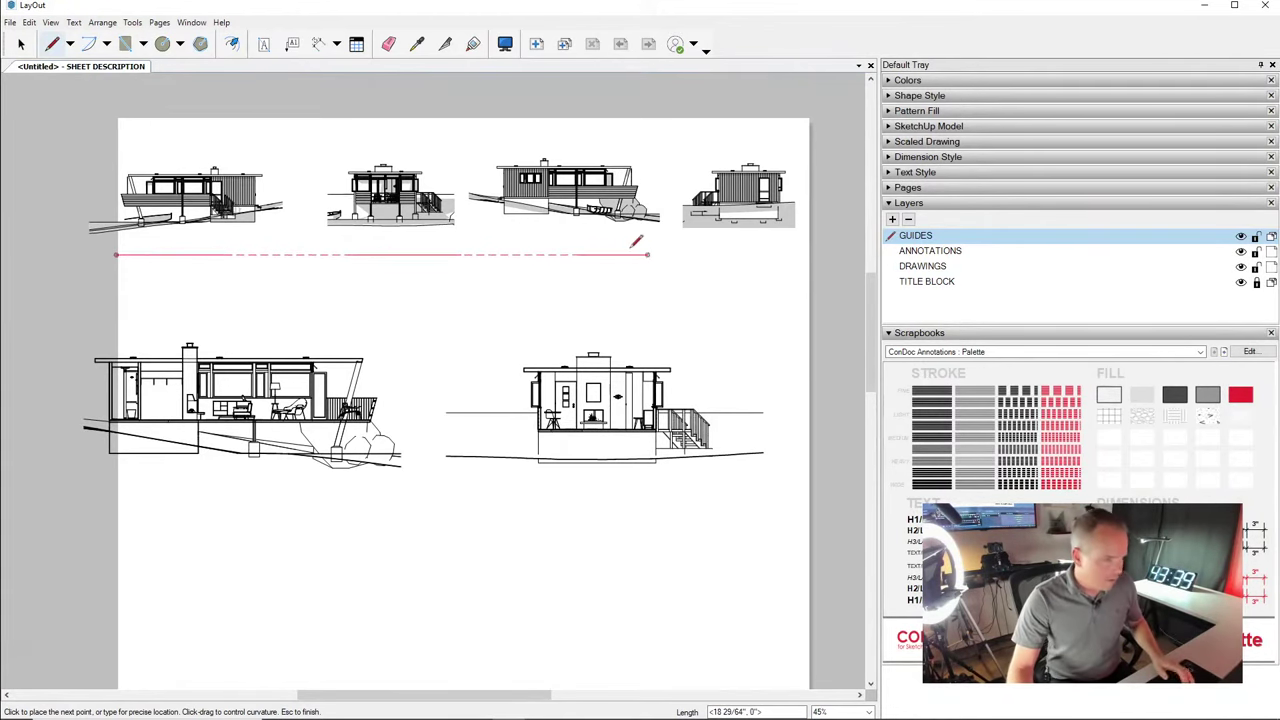
{"action": "left_click", "coordinate": [843, 323]}
{"action": "key", "text": "space"}
{"action": "left_click", "coordinate": [527, 257]}
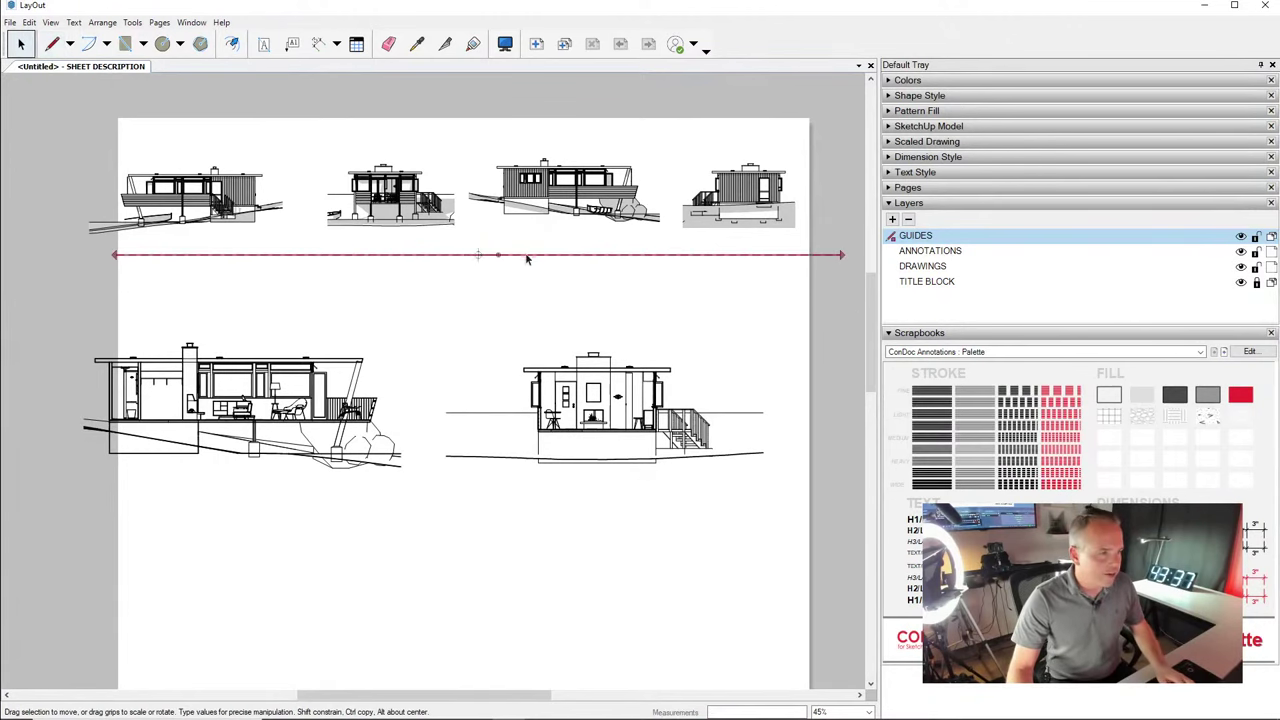
{"action": "left_click_drag", "start_coordinate": [450, 255], "coordinate": [449, 192]}
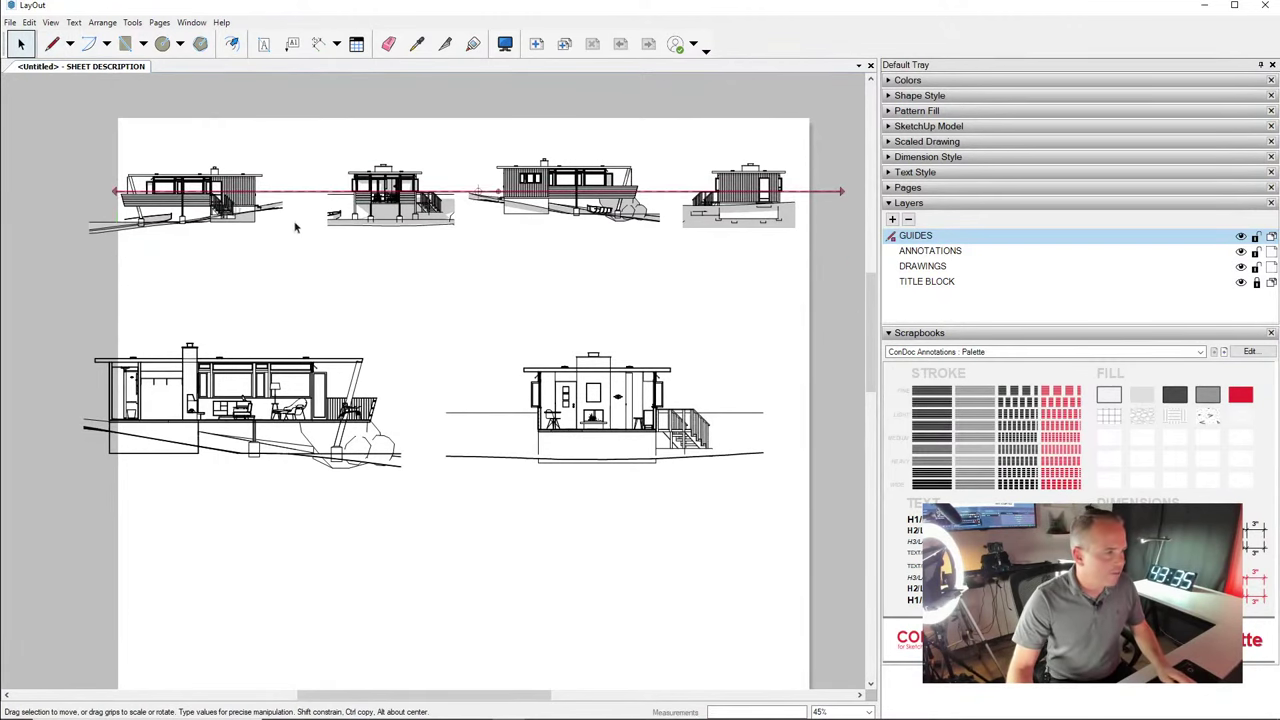
Move the first exterior elevation vertically to align its floor line with the red dashed guide
{"action": "scroll", "coordinate": [190, 205], "scroll_direction": "up", "scroll_amount": 4}
{"action": "middle_click_drag", "start_coordinate": [225, 190], "coordinate": [519, 222]}
{"action": "scroll", "coordinate": [449, 212], "scroll_direction": "up", "scroll_amount": 5}
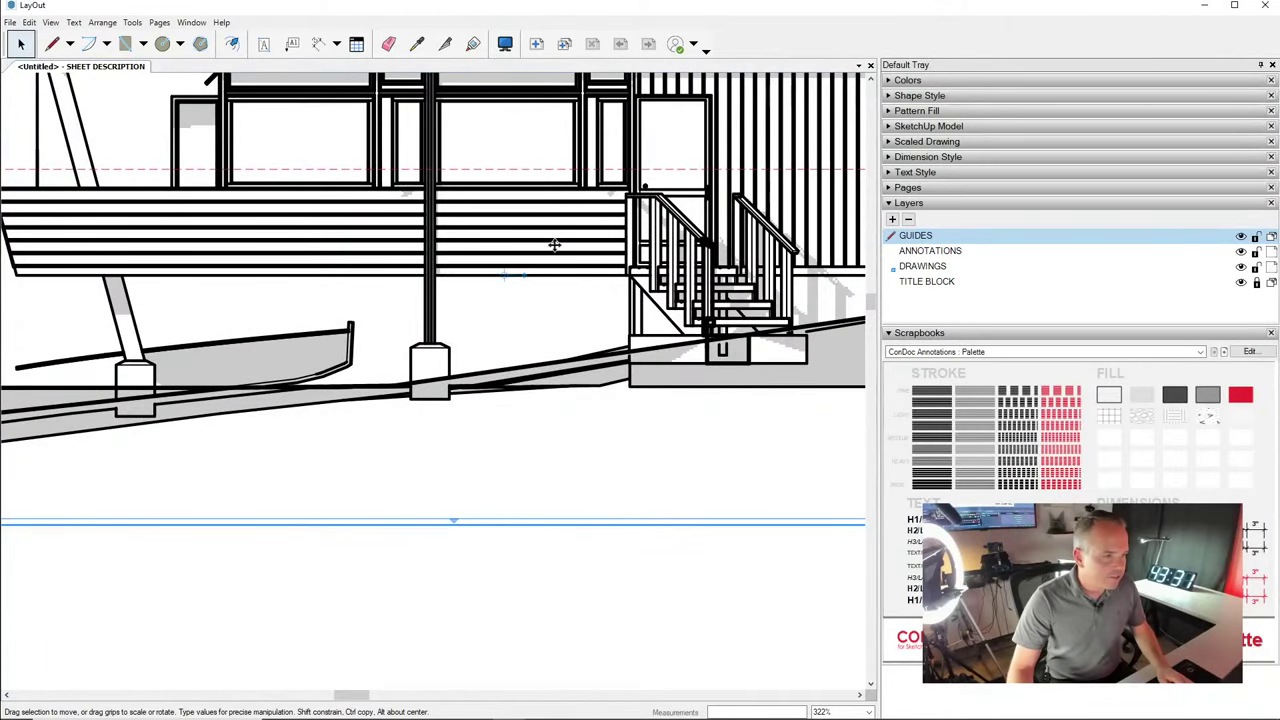
{"action": "left_click_drag", "start_coordinate": [554, 245], "coordinate": [553, 139]}
{"action": "mouse_move", "coordinate": [579, 213]}
{"action": "middle_mouse_down"}
{"action": "mouse_move", "coordinate": [675, 290]}
{"action": "mouse_move", "coordinate": [543, 280]}
{"action": "middle_mouse_up"}
{"action": "scroll", "coordinate": [551, 260], "scroll_direction": "up", "scroll_amount": 1}
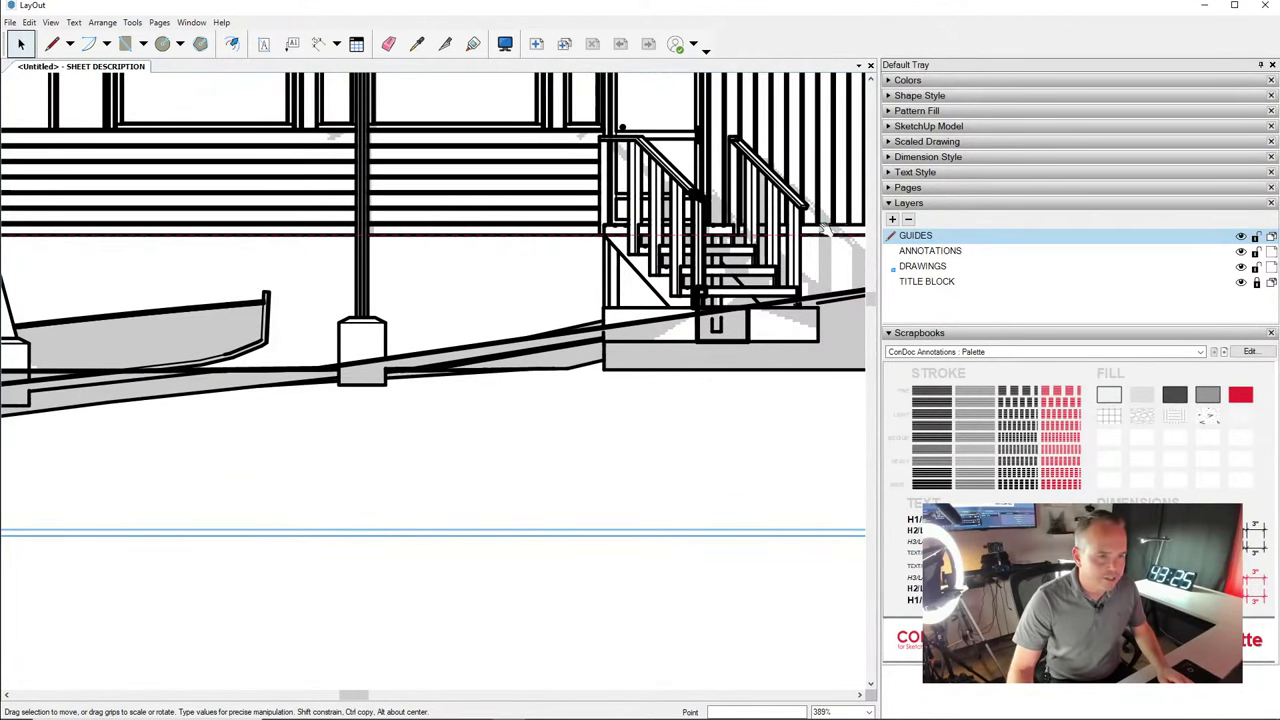
Move the second exterior elevation, the deck side, up so its floor line sits on the red guide
{"action": "scroll", "coordinate": [476, 291], "scroll_direction": "down", "scroll_amount": 3}
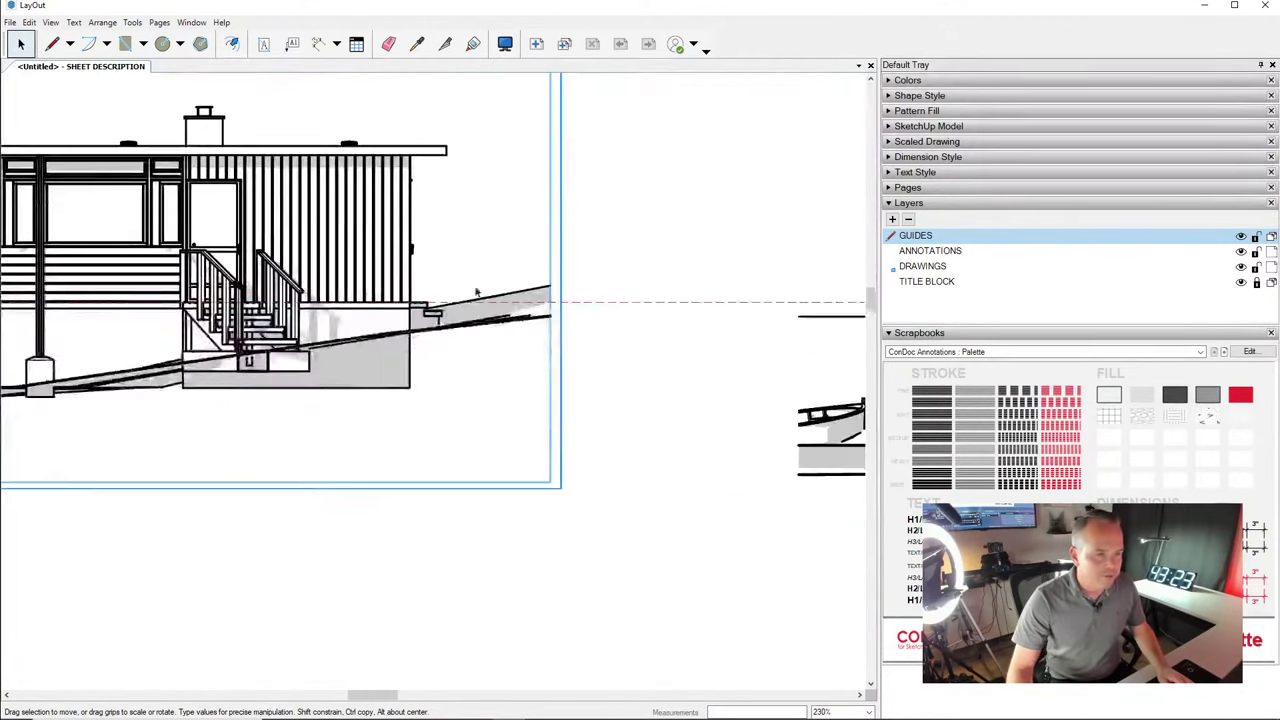
{"action": "middle_click_drag", "start_coordinate": [476, 291], "coordinate": [32, 306]}
{"action": "left_click", "coordinate": [778, 290]}
{"action": "middle_click_drag", "start_coordinate": [778, 290], "coordinate": [598, 262]}
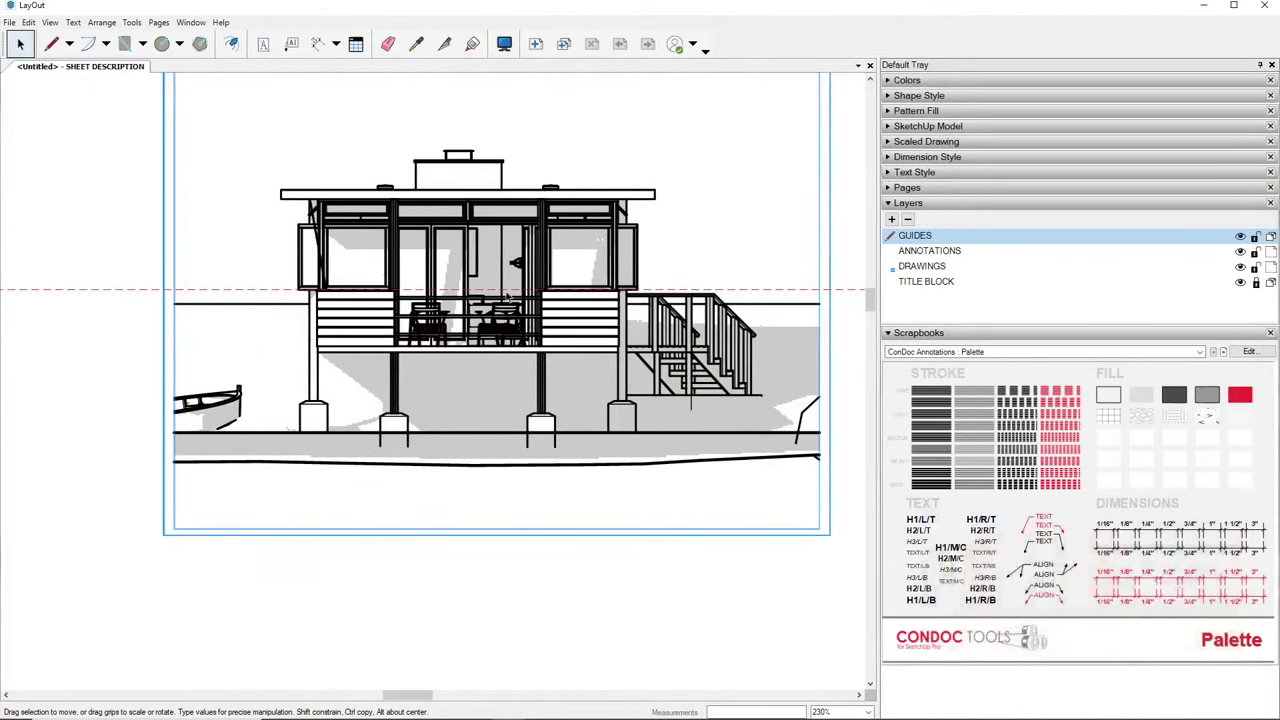
{"action": "scroll", "coordinate": [492, 320], "scroll_direction": "down", "scroll_amount": 2}
{"action": "left_click_drag", "start_coordinate": [498, 296], "coordinate": [491, 259]}
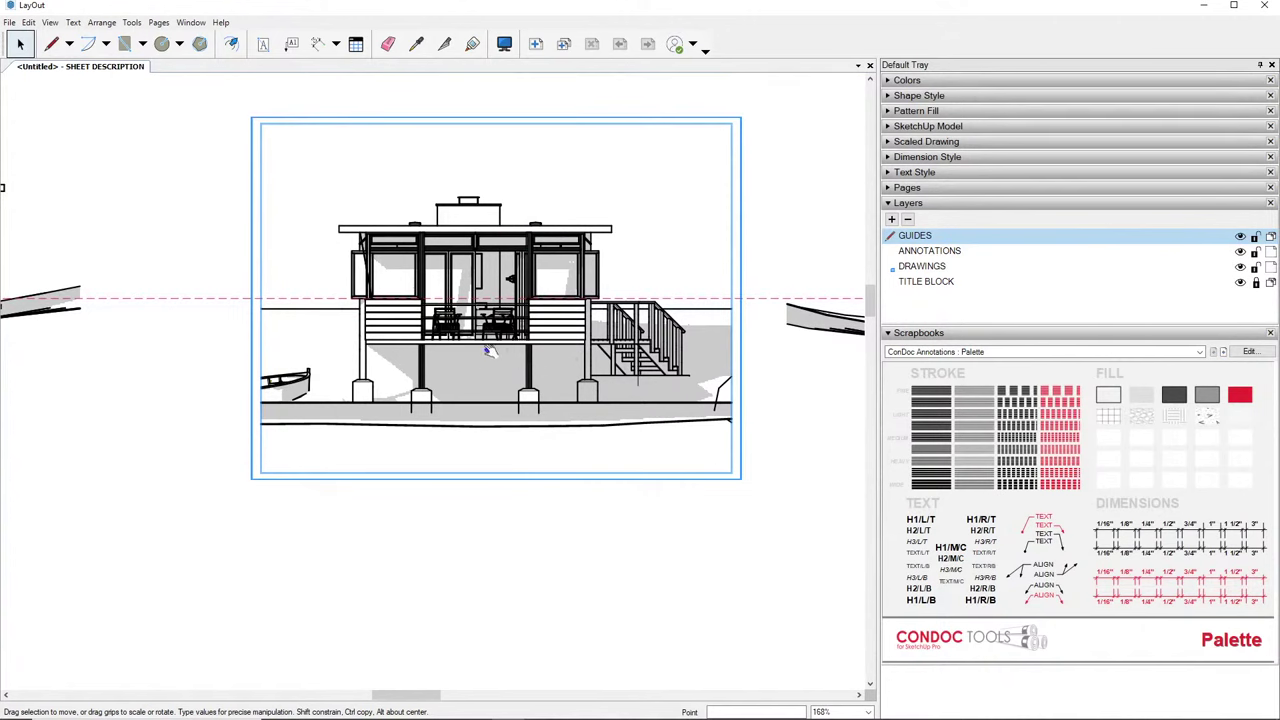
{"action": "scroll", "coordinate": [400, 342], "scroll_direction": "up", "scroll_amount": 3}
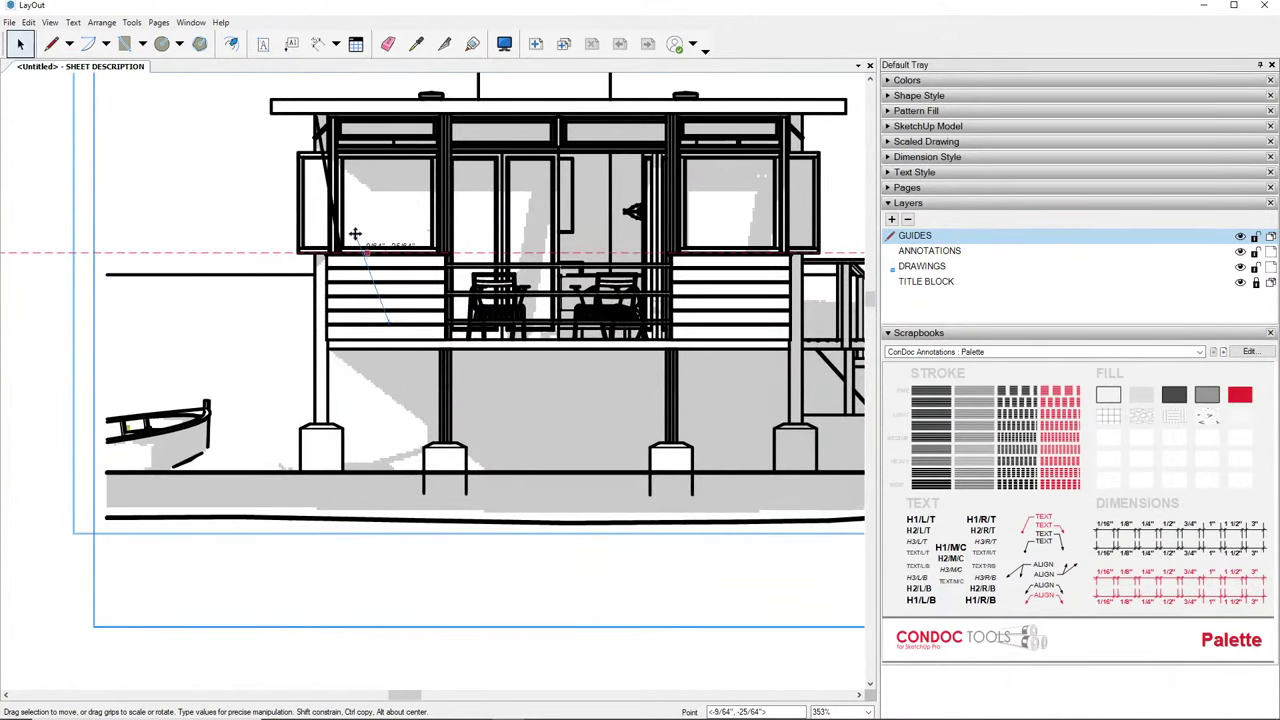
Move the third exterior elevation up to align its floor line with the red guide
{"action": "scroll", "coordinate": [385, 290], "scroll_direction": "down", "scroll_amount": 3}
{"action": "middle_click_drag", "start_coordinate": [680, 302], "coordinate": [480, 318]}
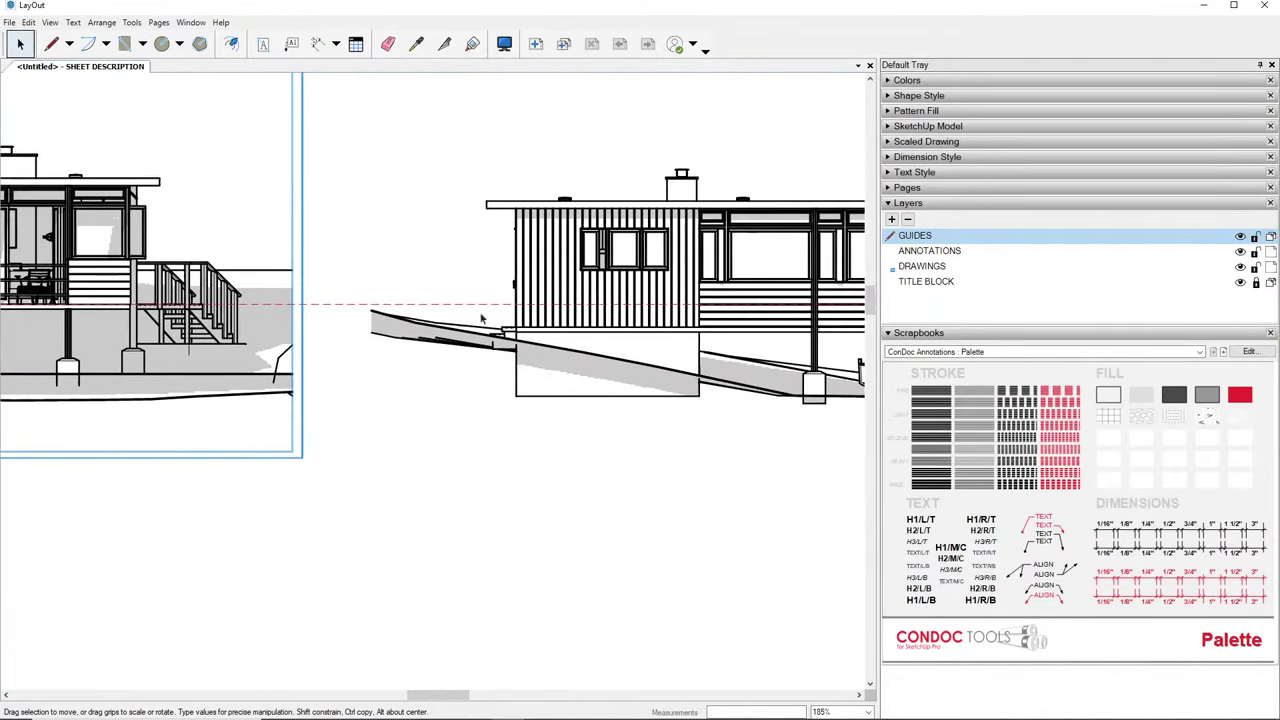
{"action": "left_click", "coordinate": [641, 267]}
{"action": "middle_click_drag", "start_coordinate": [773, 306], "coordinate": [549, 289]}
{"action": "scroll", "coordinate": [549, 289], "scroll_direction": "up", "scroll_amount": 5}
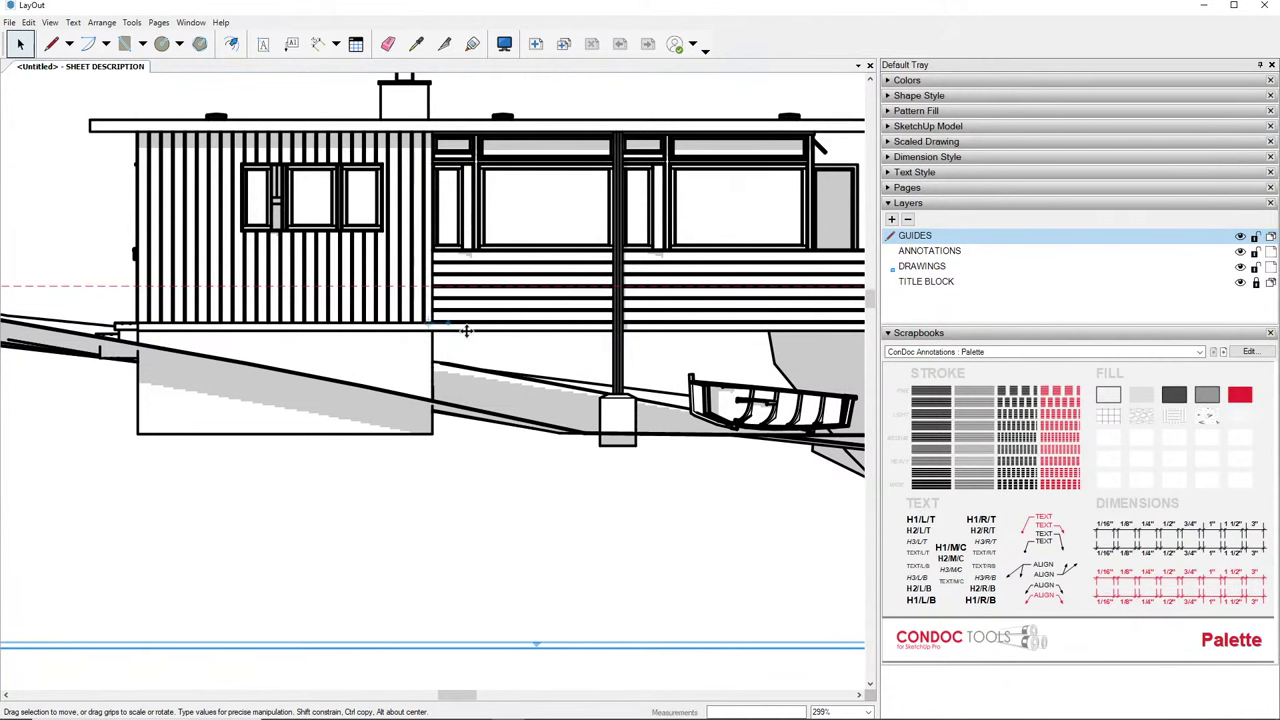
{"action": "scroll", "coordinate": [466, 330], "scroll_direction": "down", "scroll_amount": 3}
{"action": "left_click_drag", "start_coordinate": [482, 251], "coordinate": [474, 248]}
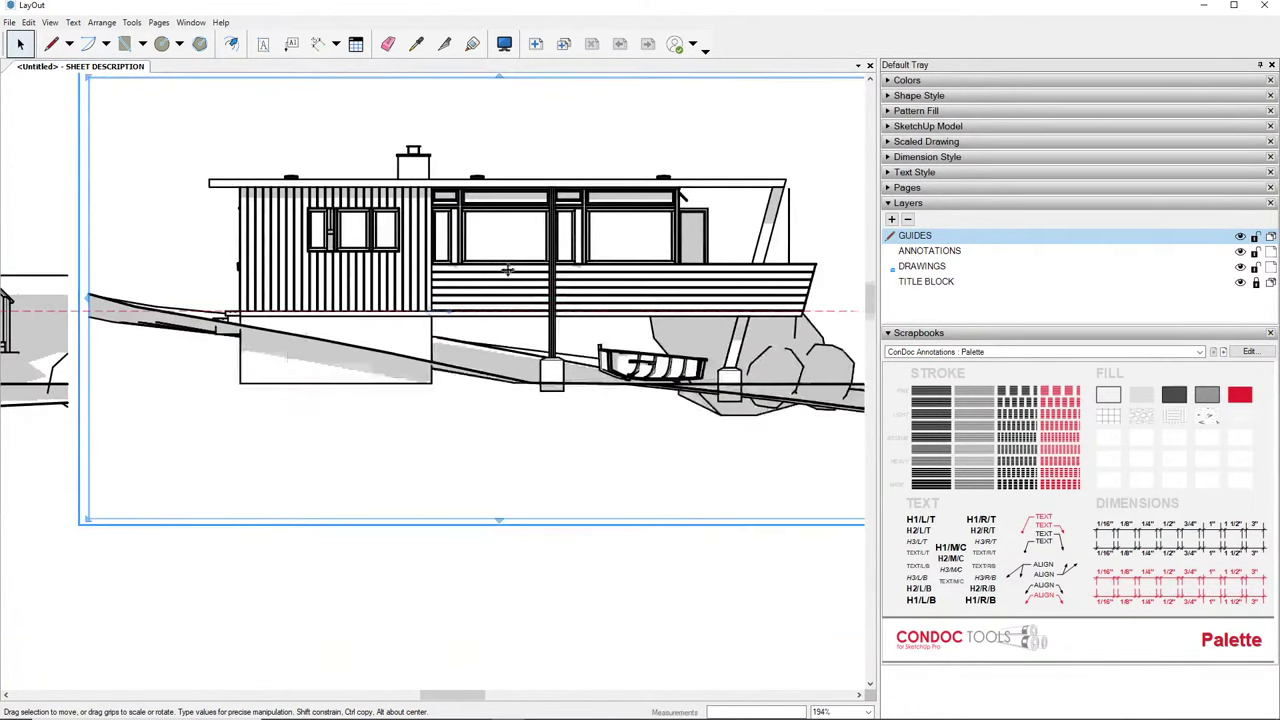
Move the fourth exterior elevation up to align its floor line with the red dashed guide
{"action": "scroll", "coordinate": [476, 250], "scroll_direction": "down", "scroll_amount": 3}
{"action": "middle_click_drag", "start_coordinate": [830, 292], "coordinate": [520, 294]}
{"action": "scroll", "coordinate": [560, 297], "scroll_direction": "up", "scroll_amount": 4}
{"action": "left_click", "coordinate": [690, 284]}
{"action": "middle_click_drag", "start_coordinate": [779, 271], "coordinate": [448, 253]}
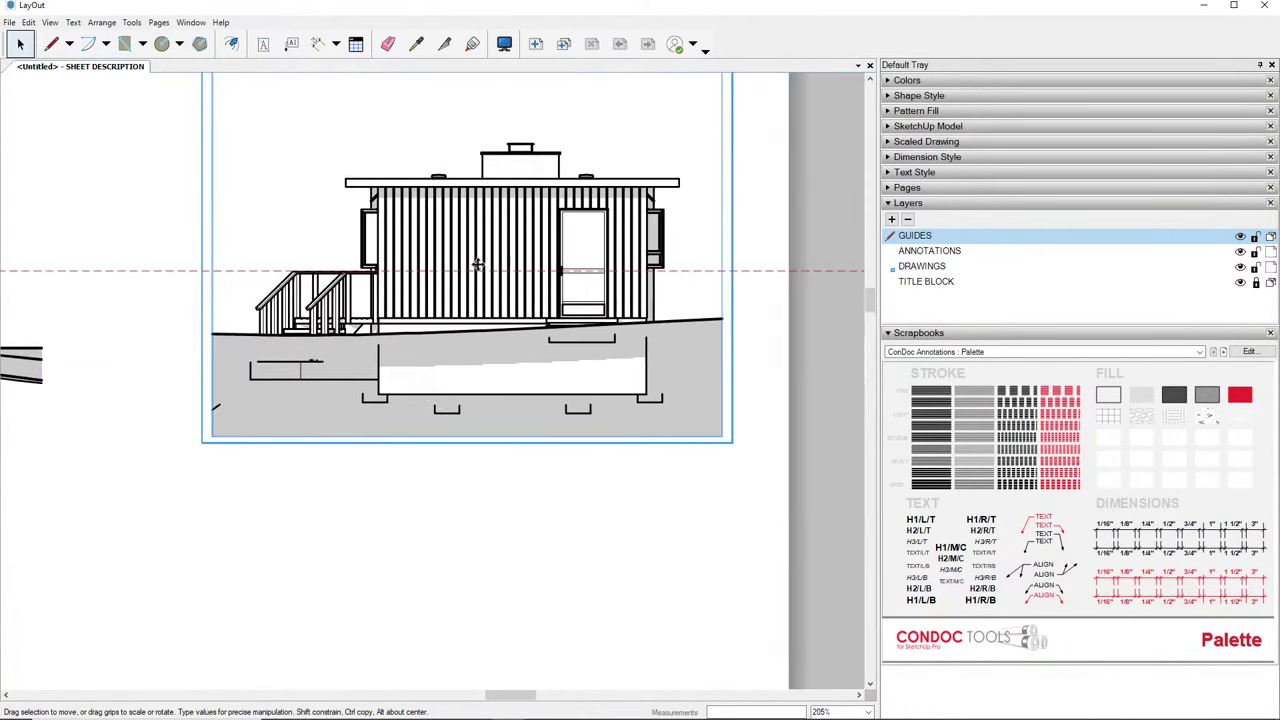
{"action": "scroll", "coordinate": [478, 265], "scroll_direction": "up", "scroll_amount": 3}
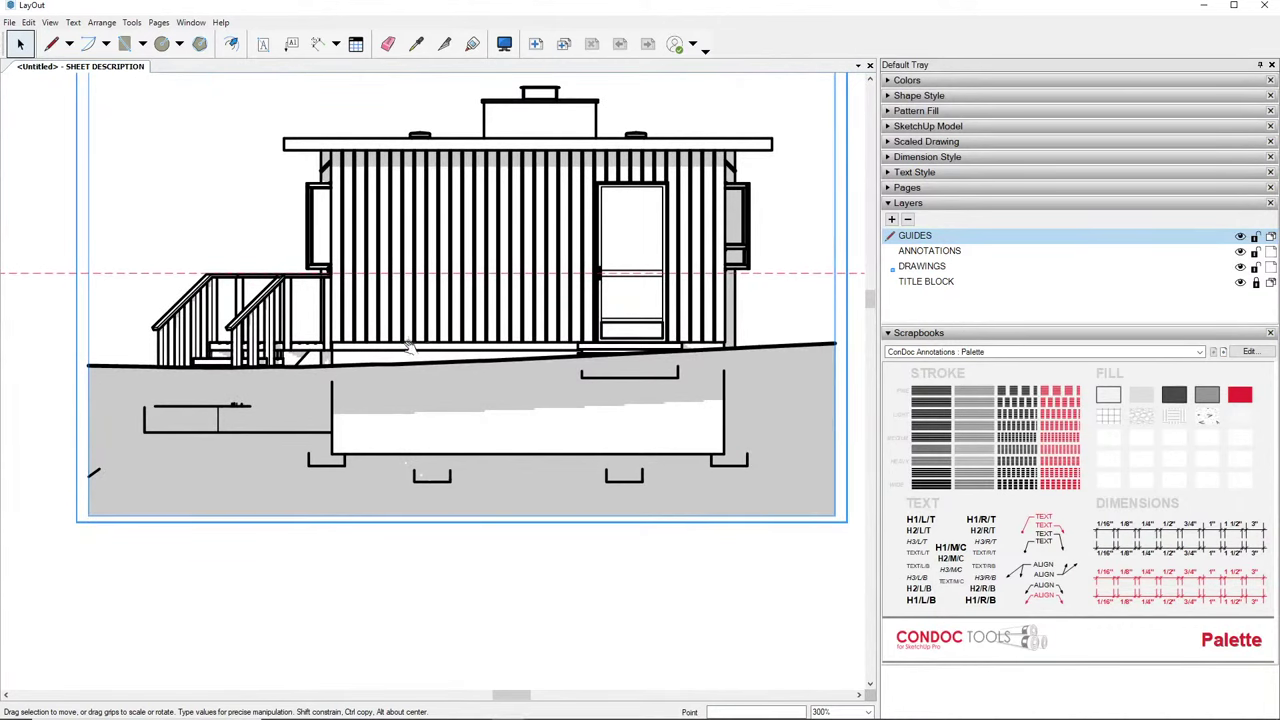
{"action": "scroll", "coordinate": [408, 340], "scroll_direction": "down", "scroll_amount": 5}
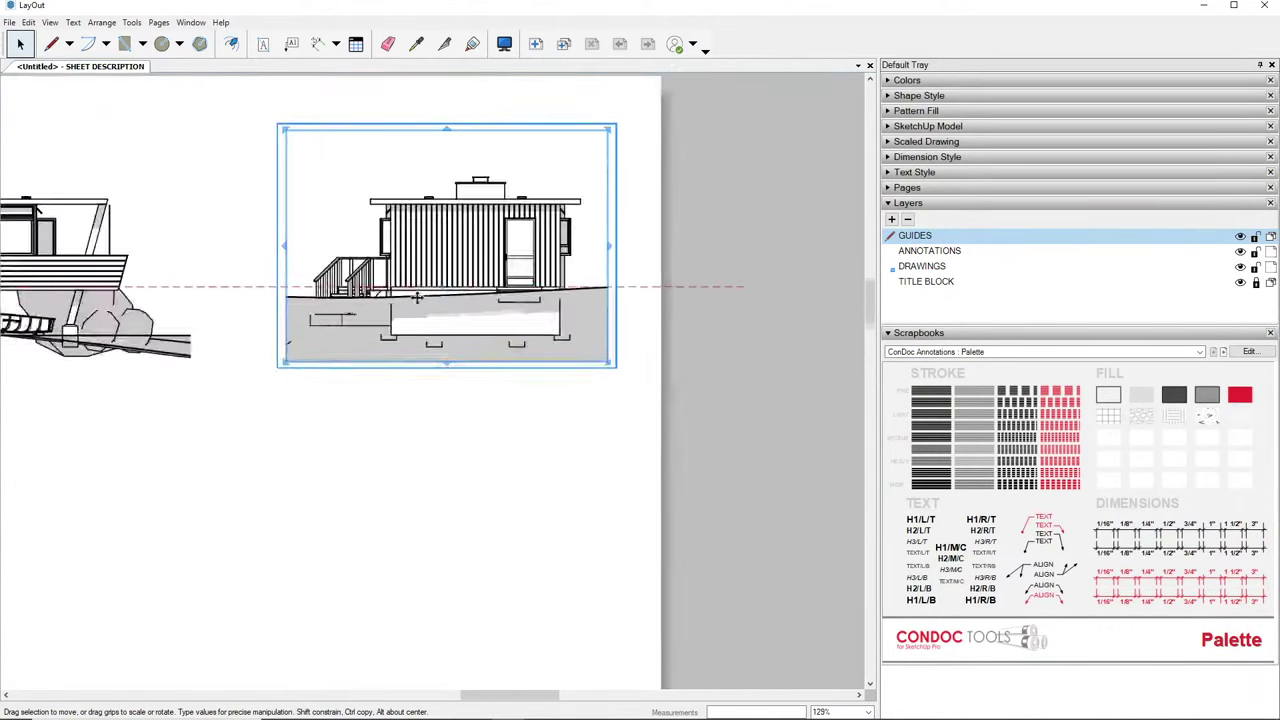
Make the GUIDES layer active and move the red dashed guide line down from the elevations to the row of sections
{"action": "scroll", "coordinate": [417, 297], "scroll_direction": "down", "scroll_amount": 2}
{"action": "middle_click_drag", "start_coordinate": [455, 285], "coordinate": [597, 264]}
{"action": "scroll", "coordinate": [597, 264], "scroll_direction": "down", "scroll_amount": 2}
{"action": "middle_click_drag", "start_coordinate": [502, 289], "coordinate": [748, 248]}
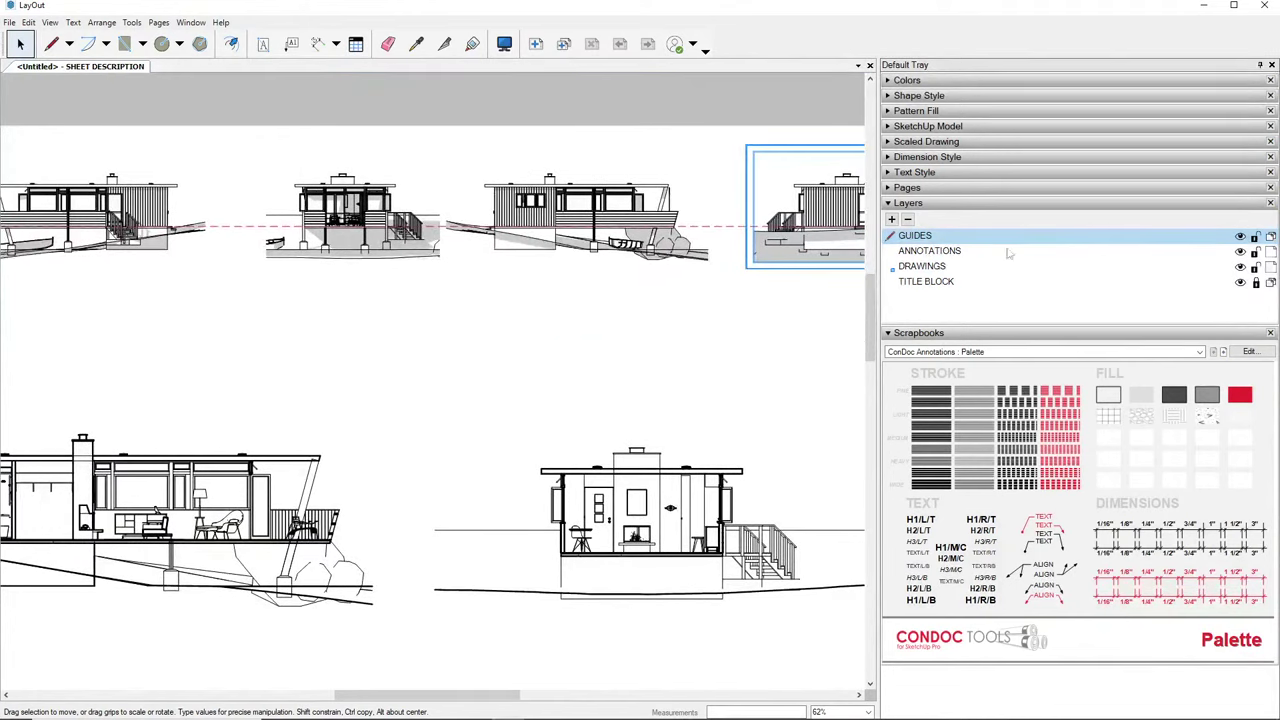
{"action": "left_click", "coordinate": [1240, 237]}
{"action": "scroll", "coordinate": [523, 297], "scroll_direction": "down", "scroll_amount": 2}
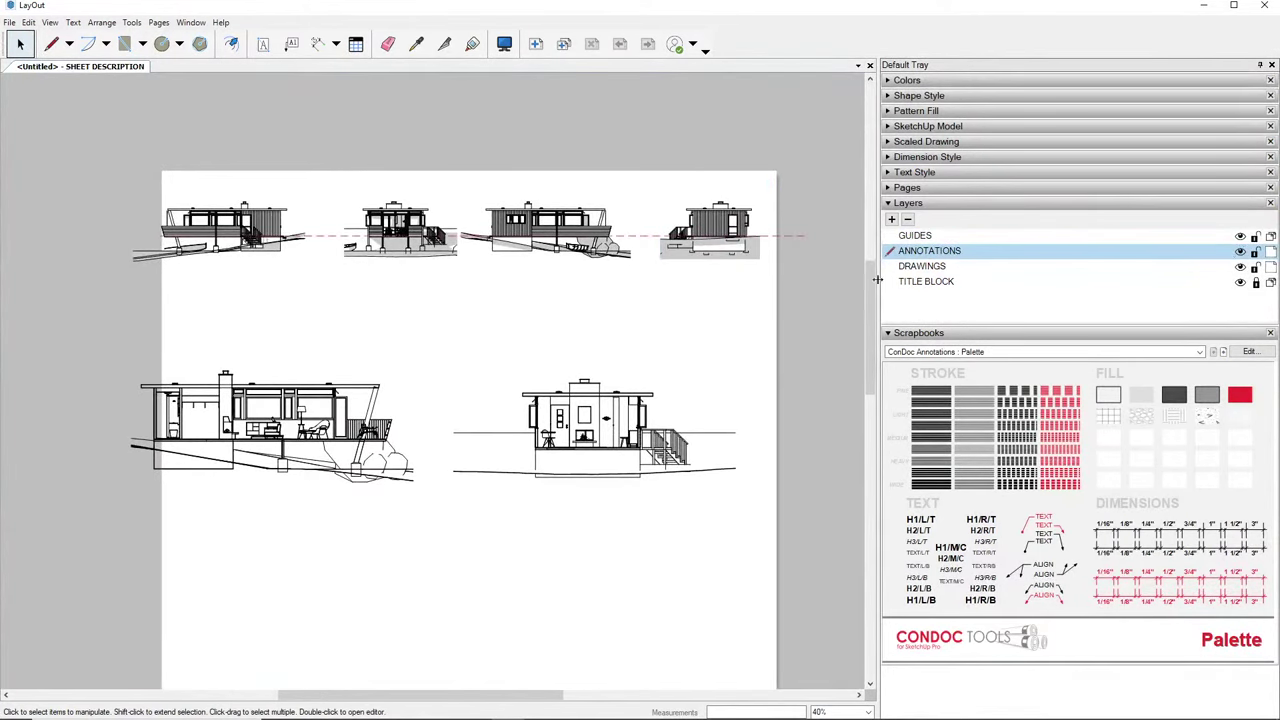
{"action": "left_click", "coordinate": [650, 240]}
{"action": "scroll", "coordinate": [625, 244], "scroll_direction": "up", "scroll_amount": 2}
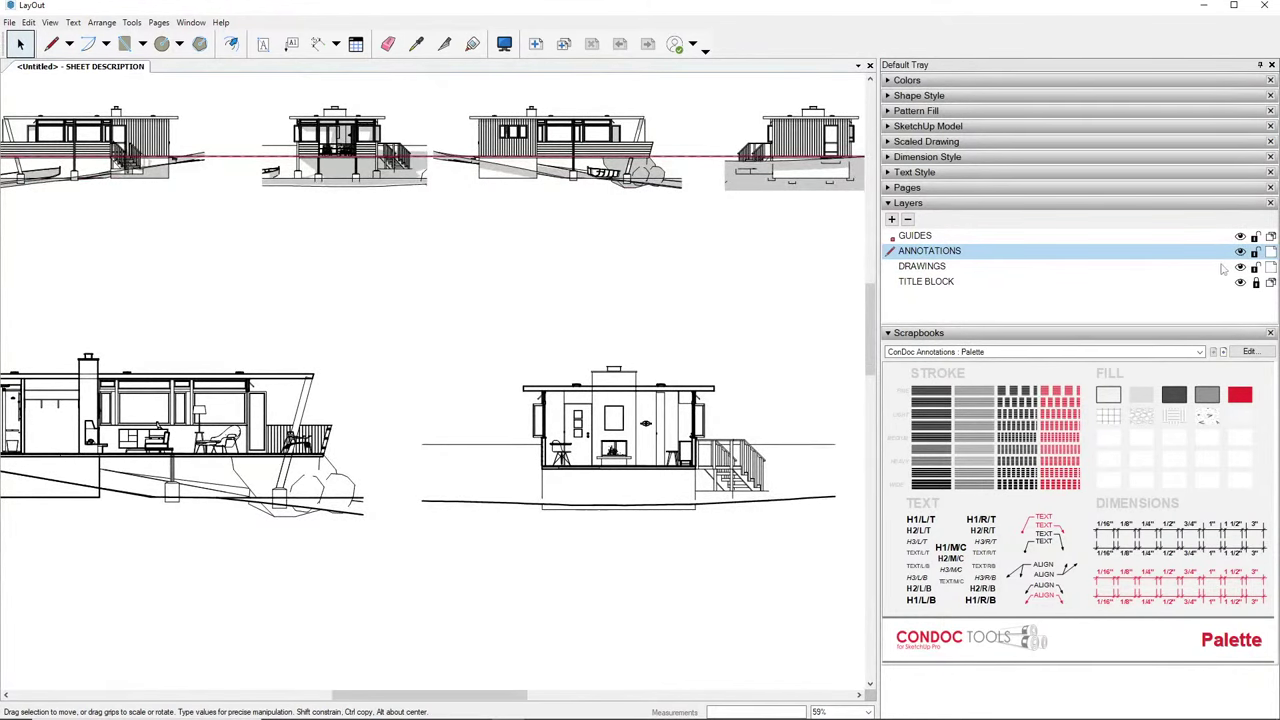
{"action": "left_click", "coordinate": [912, 238]}
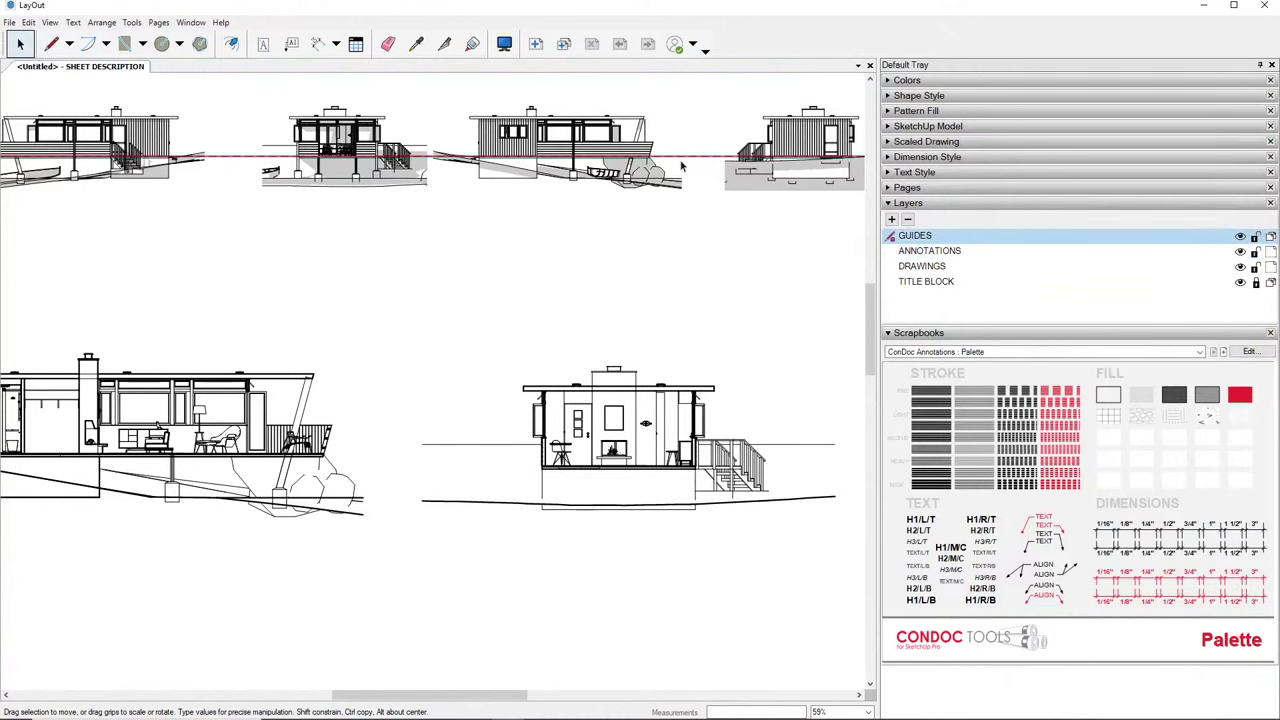
{"action": "left_click_drag", "start_coordinate": [679, 155], "coordinate": [683, 445]}
Move the long building section up so its floor line sits on the red dashed guide
{"action": "middle_click_drag", "start_coordinate": [440, 440], "coordinate": [733, 335]}
{"action": "scroll", "coordinate": [510, 340], "scroll_direction": "up", "scroll_amount": 4}
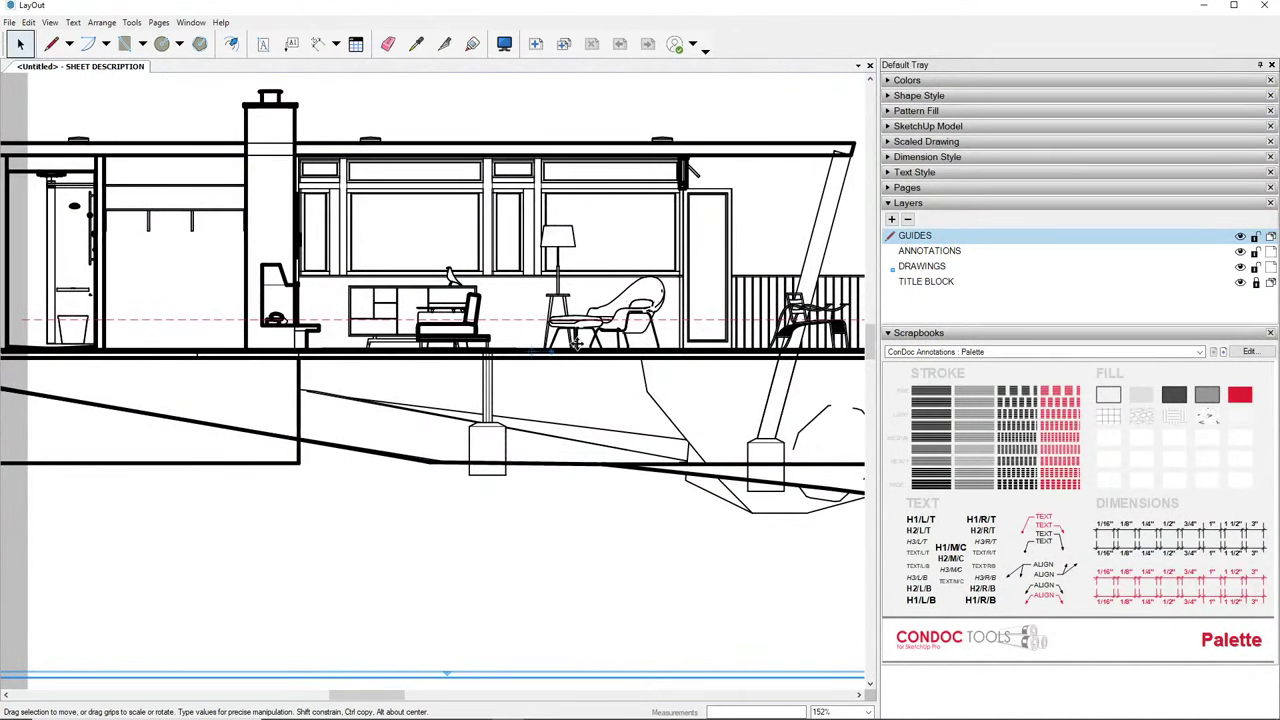
{"action": "scroll", "coordinate": [462, 292], "scroll_direction": "down", "scroll_amount": 3}
Move the short cross section up so its floor line meets the red guide, and nudge it right toward the sheet edge
{"action": "middle_click_drag", "start_coordinate": [462, 292], "coordinate": [268, 315]}
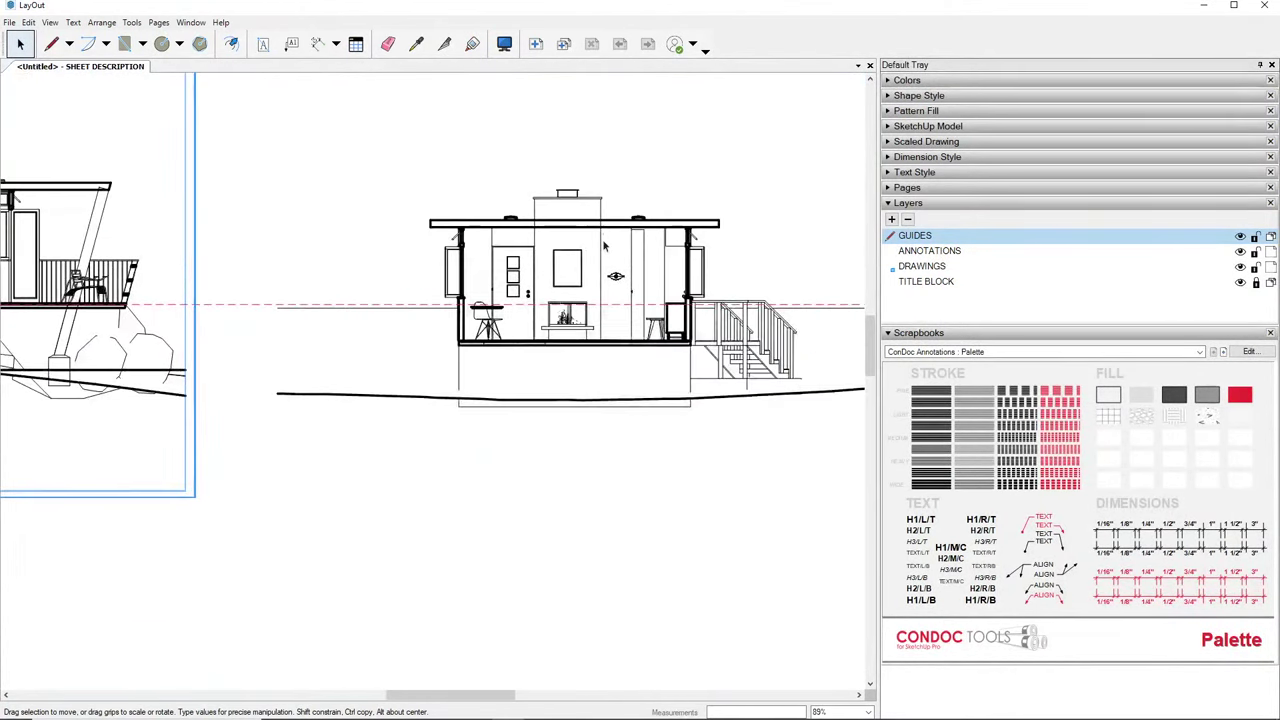
{"action": "left_click", "coordinate": [607, 285]}
{"action": "scroll", "coordinate": [607, 308], "scroll_direction": "up", "scroll_amount": 2}
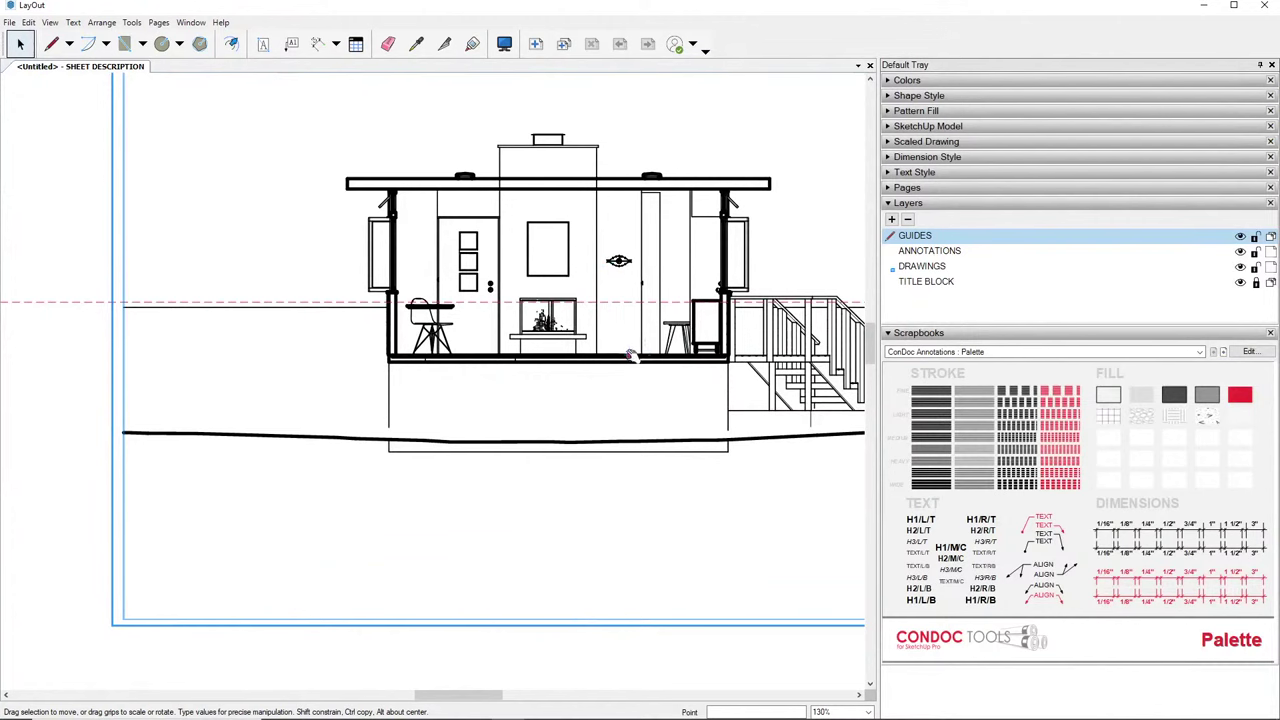
{"action": "scroll", "coordinate": [617, 283], "scroll_direction": "down", "scroll_amount": 3}
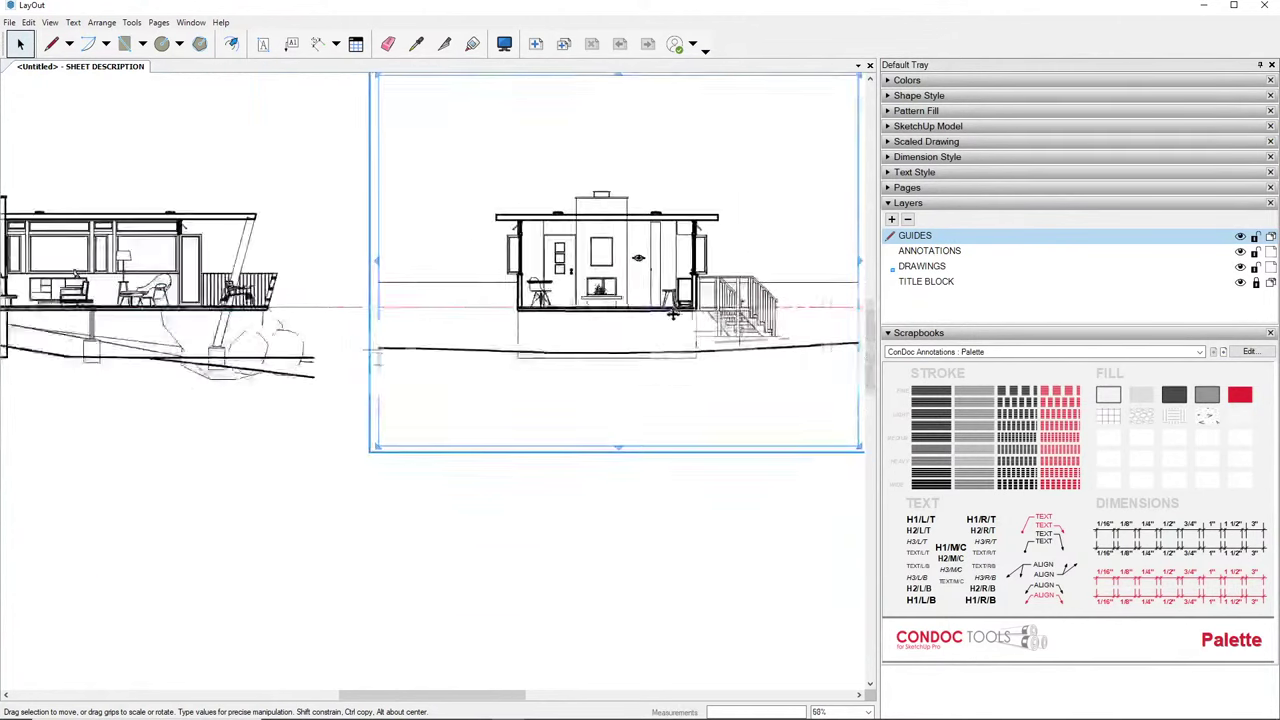
{"action": "scroll", "coordinate": [557, 310], "scroll_direction": "down", "scroll_amount": 1}
{"action": "key", "text": "Right"}
{"action": "key", "text": "Right"}
{"action": "key", "text": "Right"}
{"action": "key", "text": "Right"}
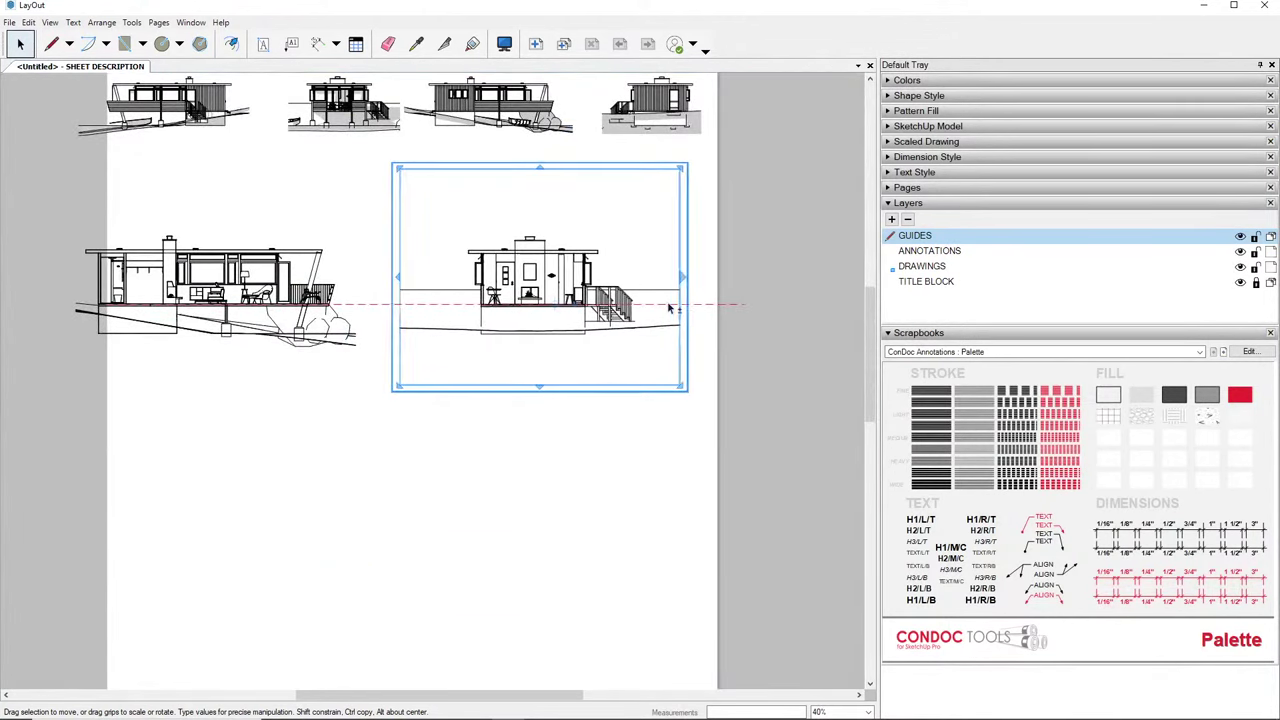
Nudge the long building section right along the guide until its viewport lies within the sheet
{"action": "left_click", "coordinate": [264, 262]}
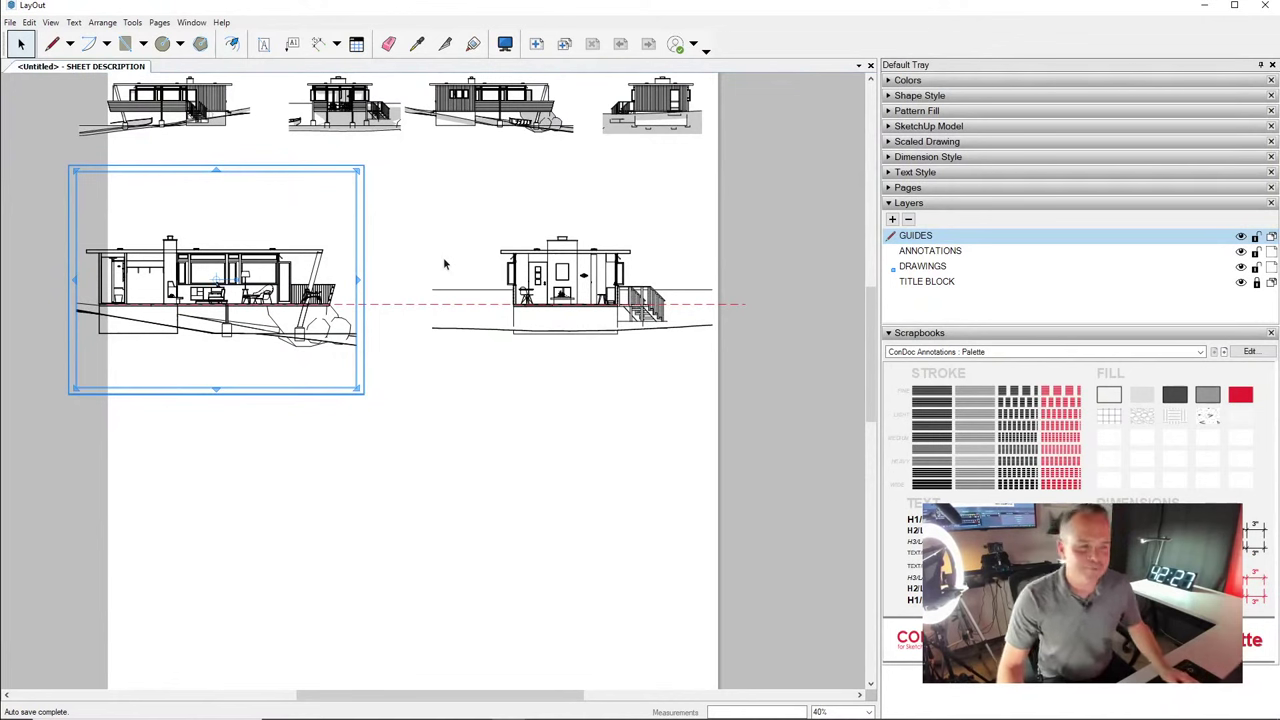
{"action": "middle_click_drag", "start_coordinate": [411, 325], "coordinate": [437, 341]}
{"action": "key", "text": "Right"}
{"action": "key", "text": "Right"}
{"action": "key", "text": "Right"}
{"action": "key", "text": "Right"}
{"action": "key", "text": "Right"}
{"action": "key", "text": "Right"}
{"action": "key", "text": "Right"}
{"action": "key", "text": "Right"}
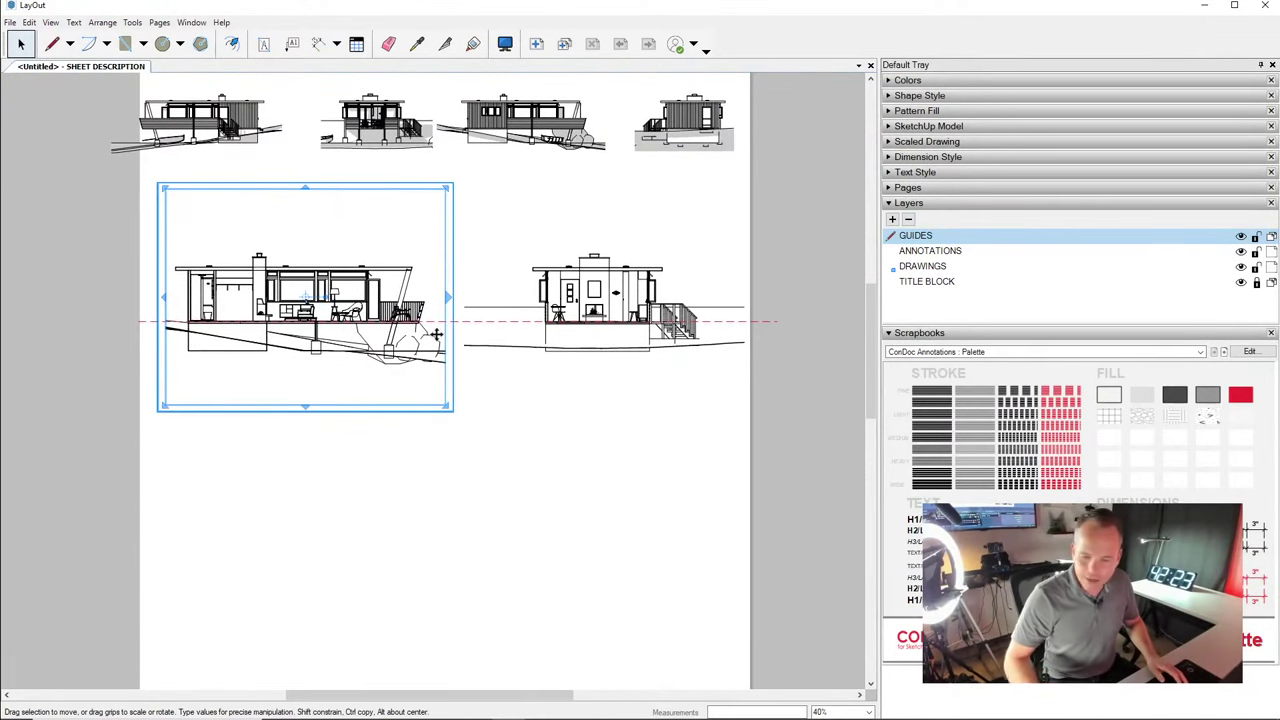
{"action": "middle_click_drag", "start_coordinate": [549, 355], "coordinate": [649, 434]}
{"action": "scroll", "coordinate": [600, 412], "scroll_direction": "down", "scroll_amount": 4}
{"action": "scroll", "coordinate": [614, 369], "scroll_direction": "up", "scroll_amount": 4}
{"action": "scroll", "coordinate": [630, 368], "scroll_direction": "up", "scroll_amount": 1}
{"action": "middle_click_drag", "start_coordinate": [630, 368], "coordinate": [624, 399]}
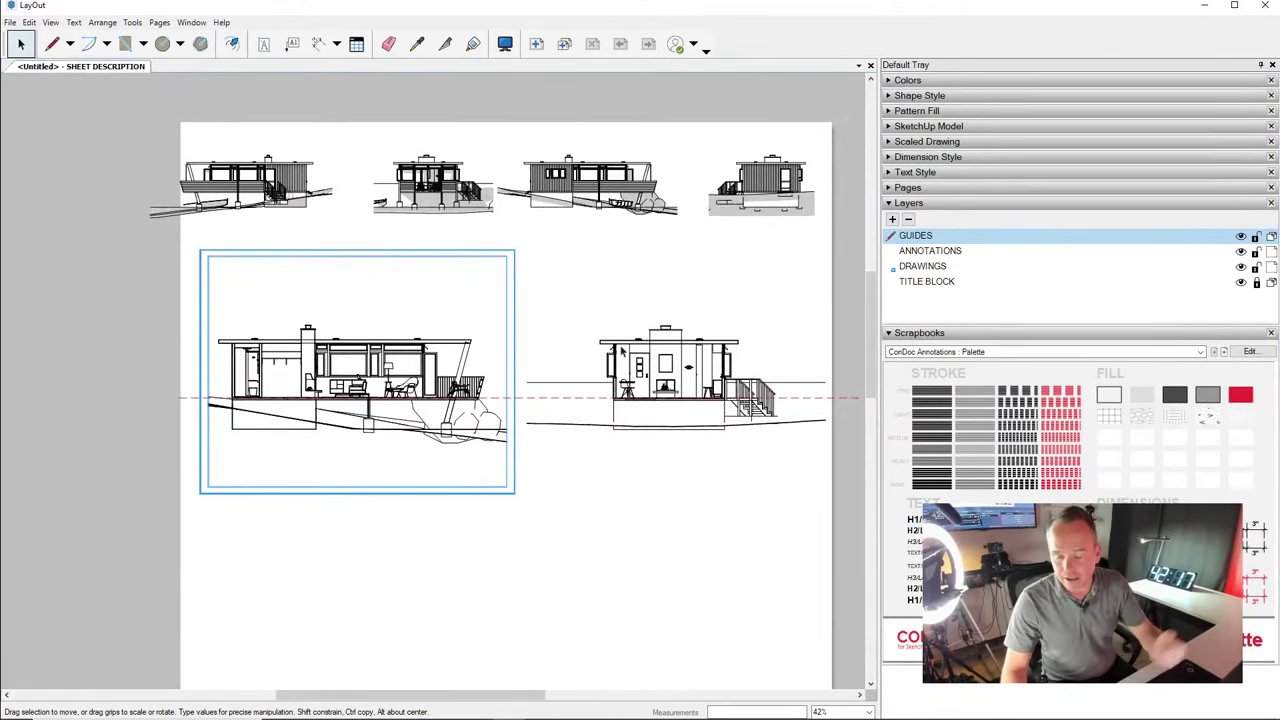
{"action": "middle_click_drag", "start_coordinate": [606, 356], "coordinate": [585, 337]}
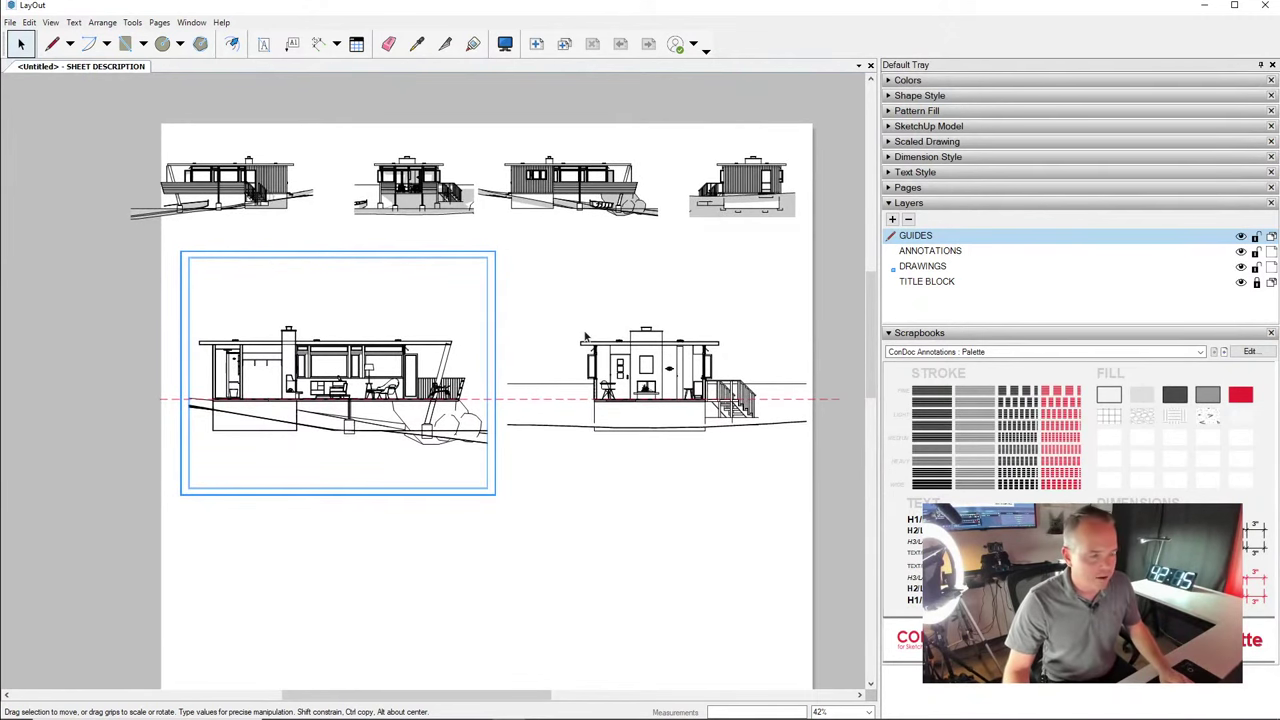
{"action": "scroll", "coordinate": [621, 343], "scroll_direction": "down", "scroll_amount": 4}
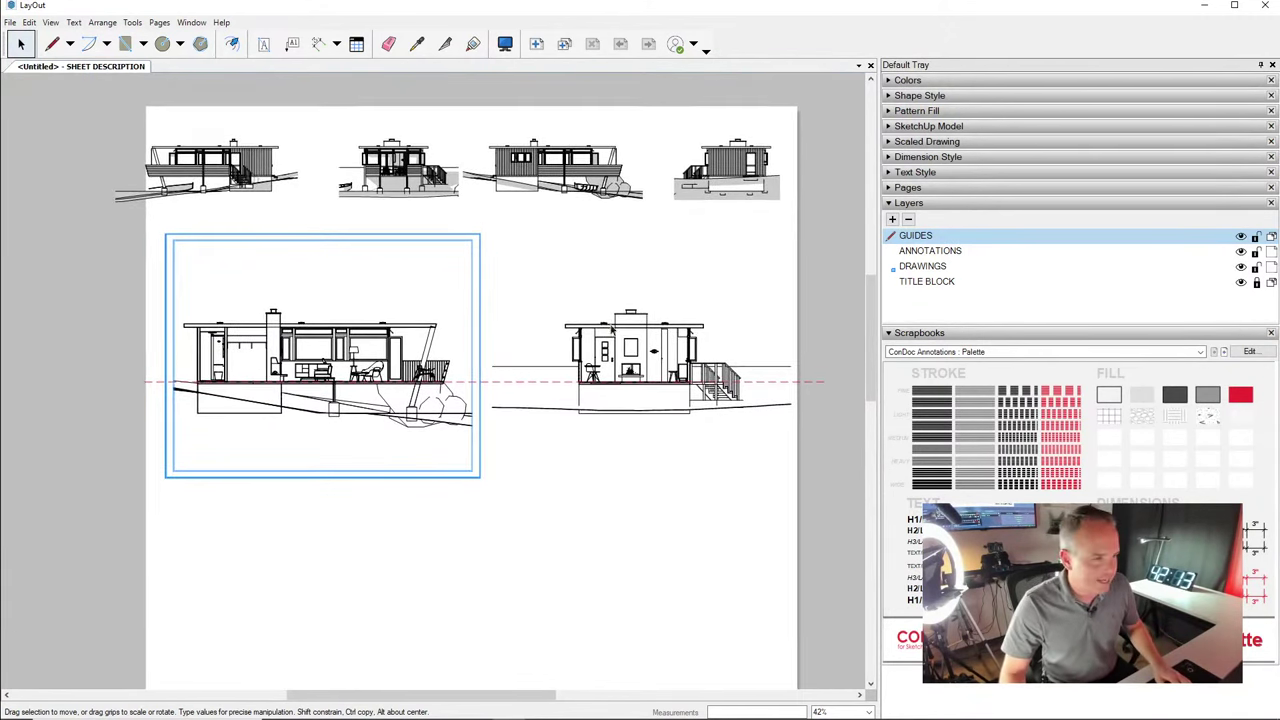
{"action": "middle_click_drag", "start_coordinate": [625, 308], "coordinate": [629, 330]}
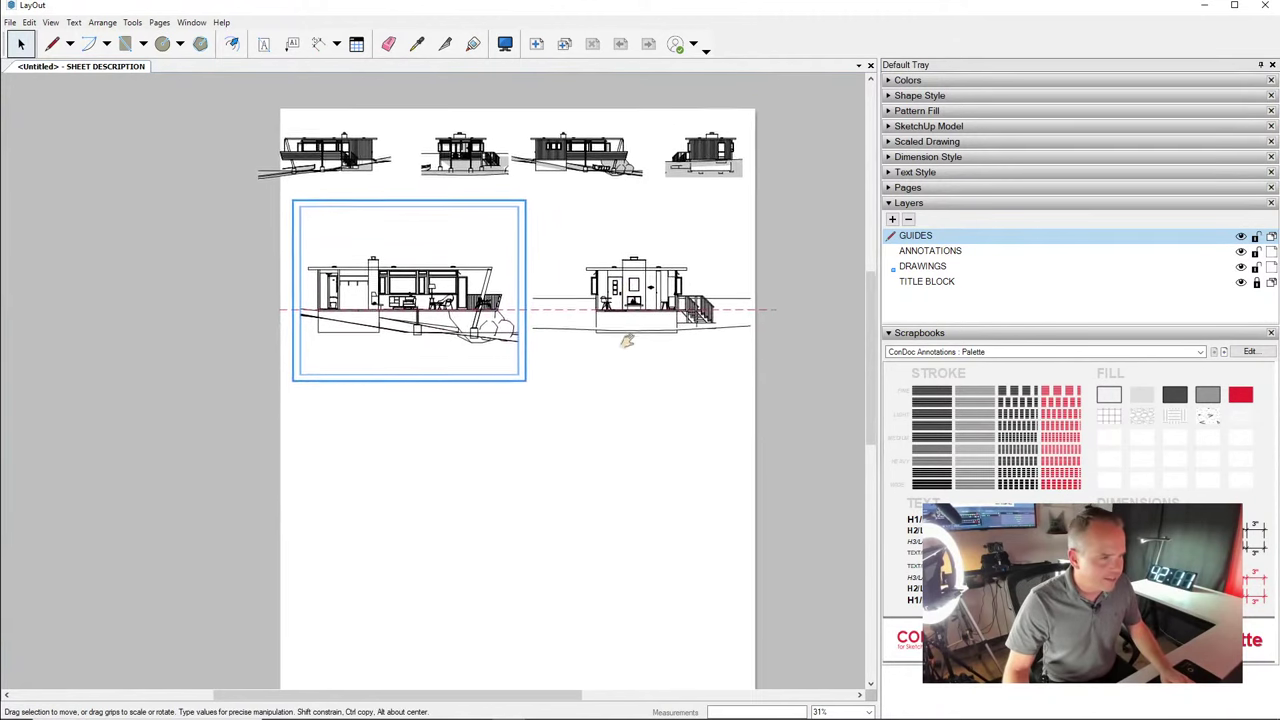
{"action": "scroll", "coordinate": [587, 321], "scroll_direction": "up", "scroll_amount": 5}
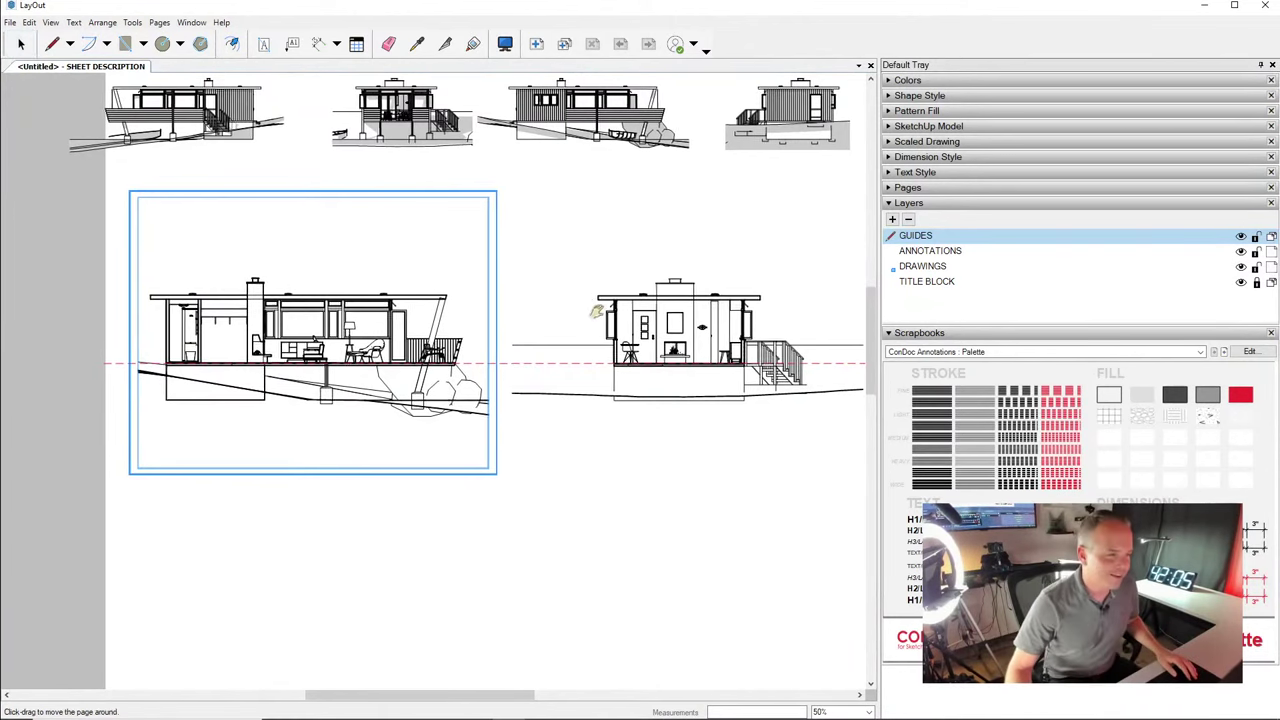
{"action": "scroll", "coordinate": [580, 315], "scroll_direction": "up", "scroll_amount": 1}
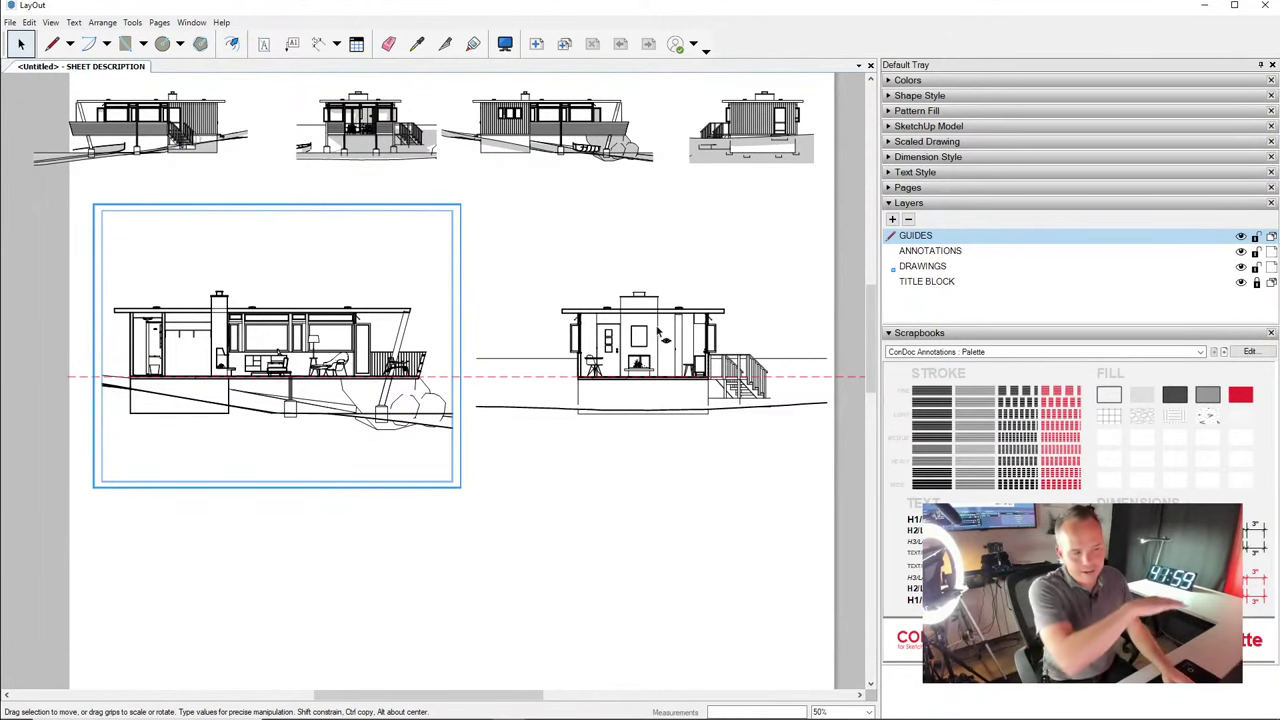
Clear the selection and nudge the first exterior elevation right, bringing its building farther inside the sheet's edge
{"action": "key", "text": "ctrl+shift+a"}
{"action": "middle_click_drag", "start_coordinate": [531, 296], "coordinate": [582, 358]}
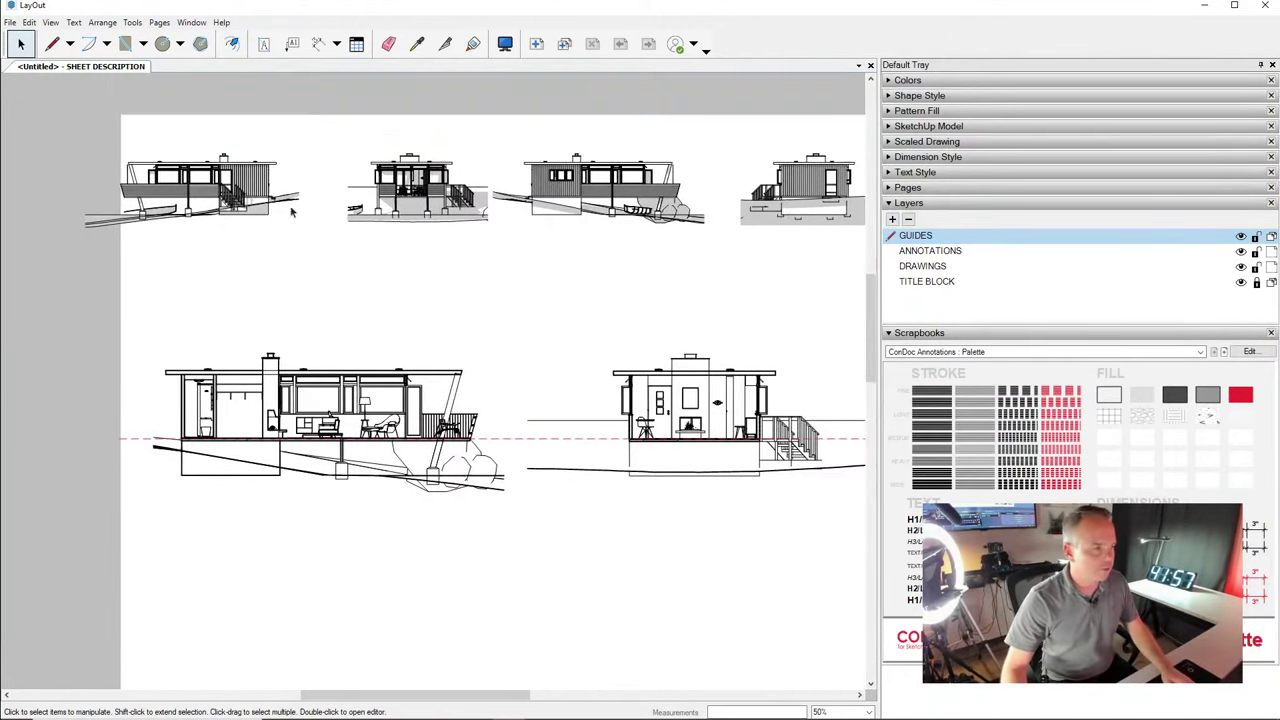
{"action": "left_click", "coordinate": [247, 178]}
{"action": "key", "text": "Right"}
{"action": "key", "text": "Right"}
{"action": "key", "text": "Right"}
{"action": "key", "text": "Right"}
{"action": "key", "text": "Right"}
{"action": "key", "text": "Right"}
{"action": "key", "text": "Right"}
{"action": "key", "text": "Right"}
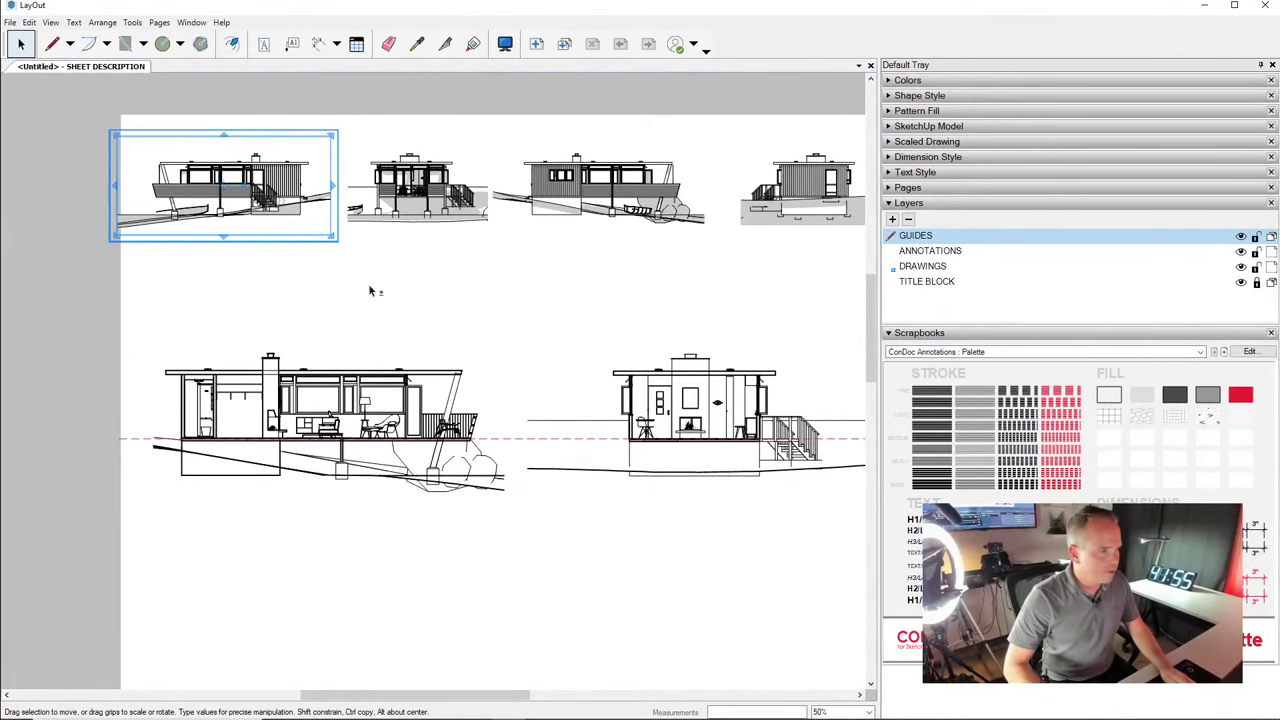
Select all four exterior elevations, space them evenly in the horizontal direction, and clear the selection
{"action": "middle_click_drag", "start_coordinate": [475, 231], "coordinate": [468, 212]}
{"action": "middle_click_drag", "start_coordinate": [548, 203], "coordinate": [549, 202]}
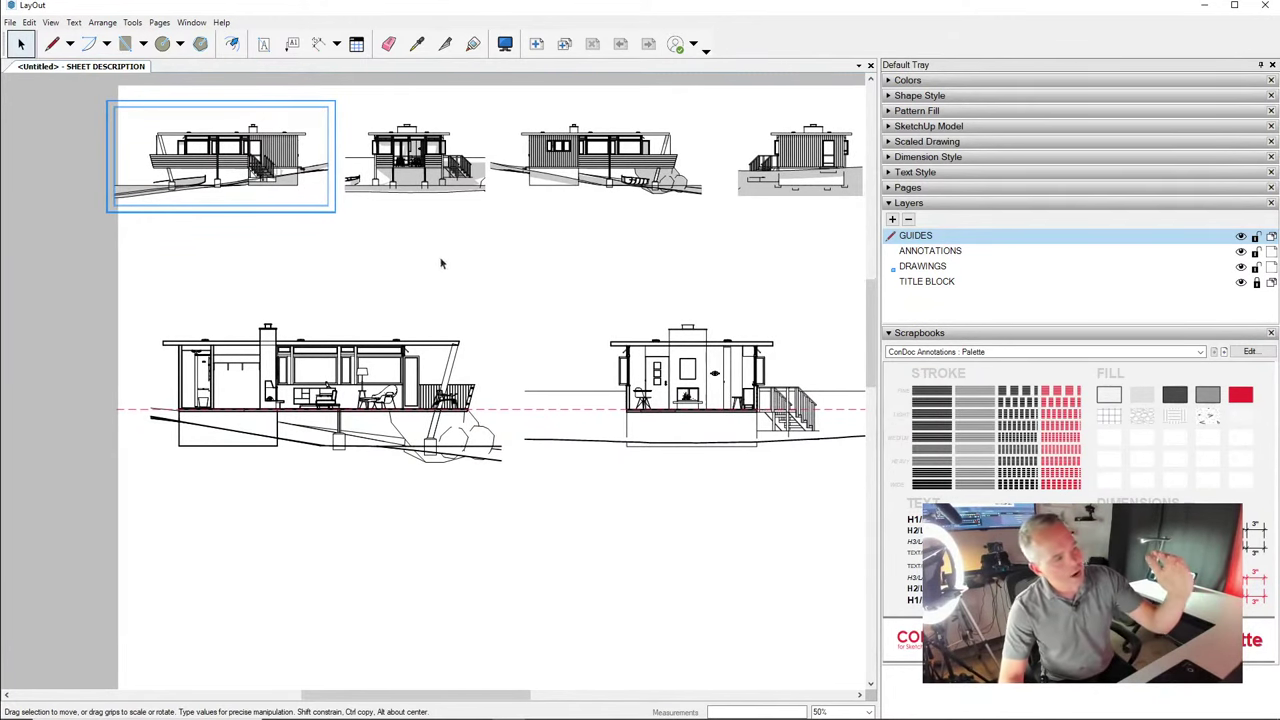
{"action": "scroll", "coordinate": [354, 171], "scroll_direction": "up", "scroll_amount": 3}
{"action": "middle_click_drag", "start_coordinate": [354, 171], "coordinate": [375, 162]}
{"action": "scroll", "coordinate": [376, 162], "scroll_direction": "down", "scroll_amount": 3}
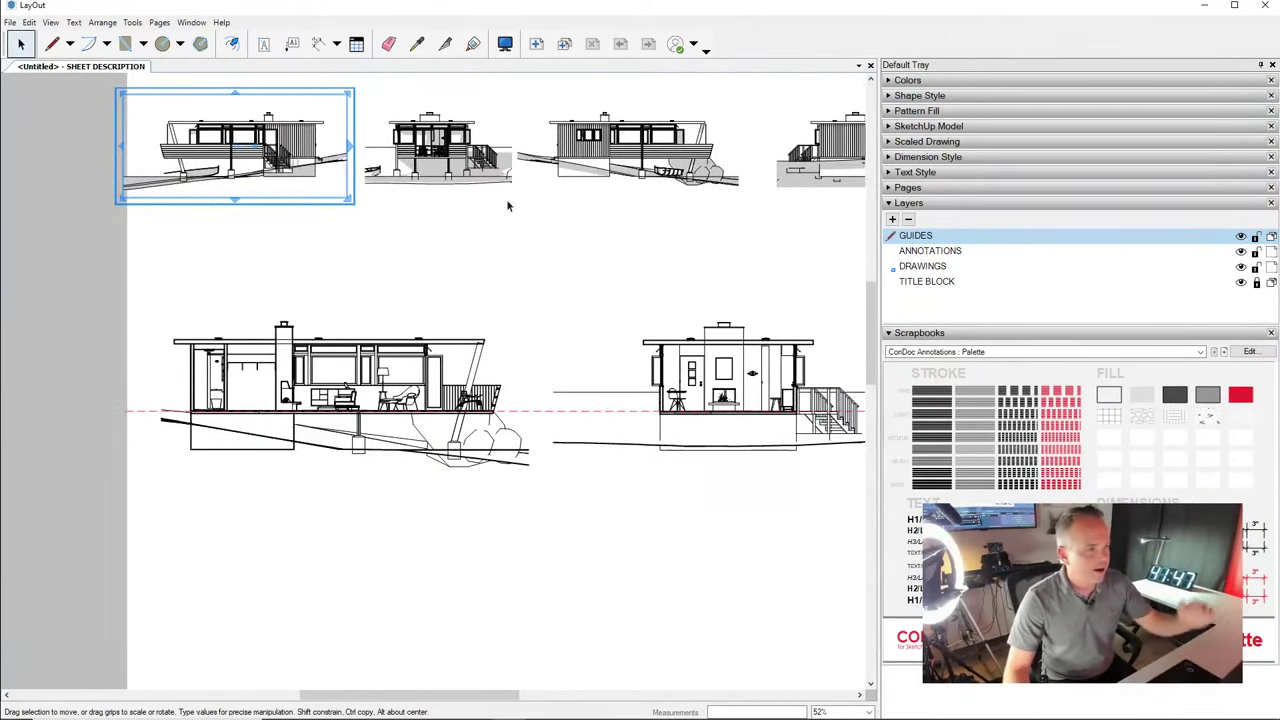
{"action": "middle_click_drag", "start_coordinate": [735, 160], "coordinate": [633, 204]}
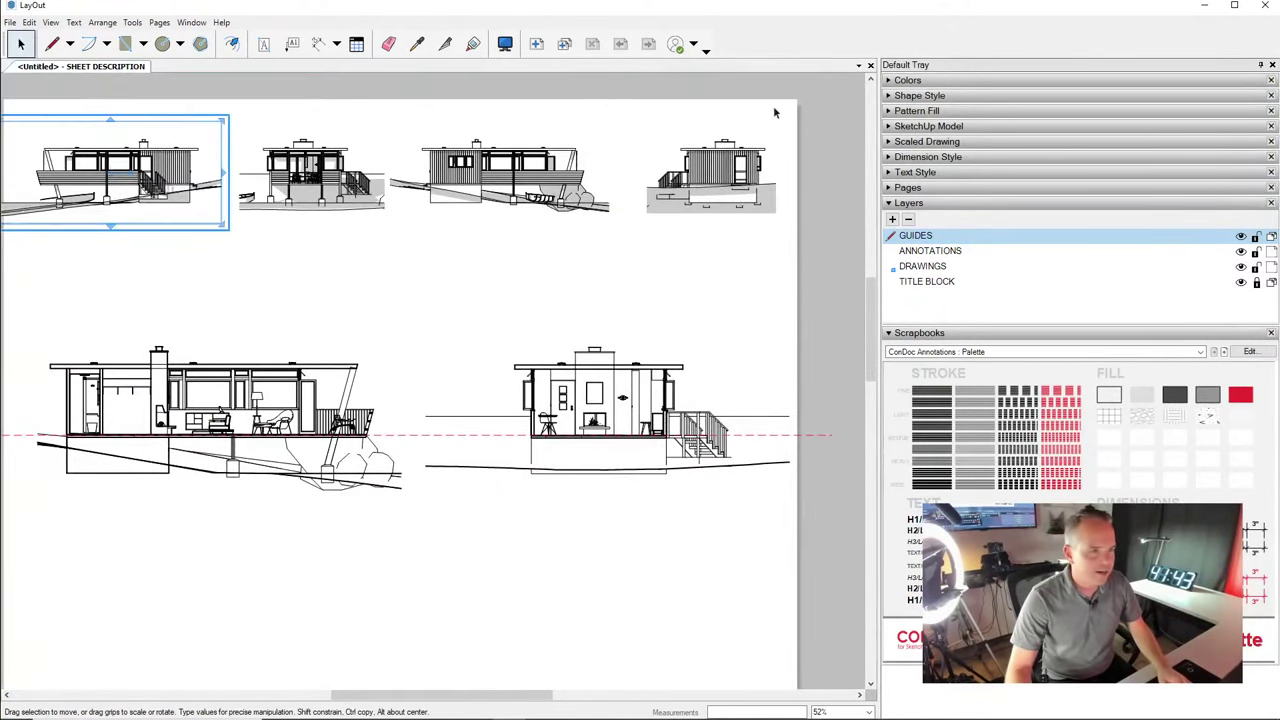
{"action": "left_click_drag", "start_coordinate": [774, 113], "coordinate": [130, 177]}
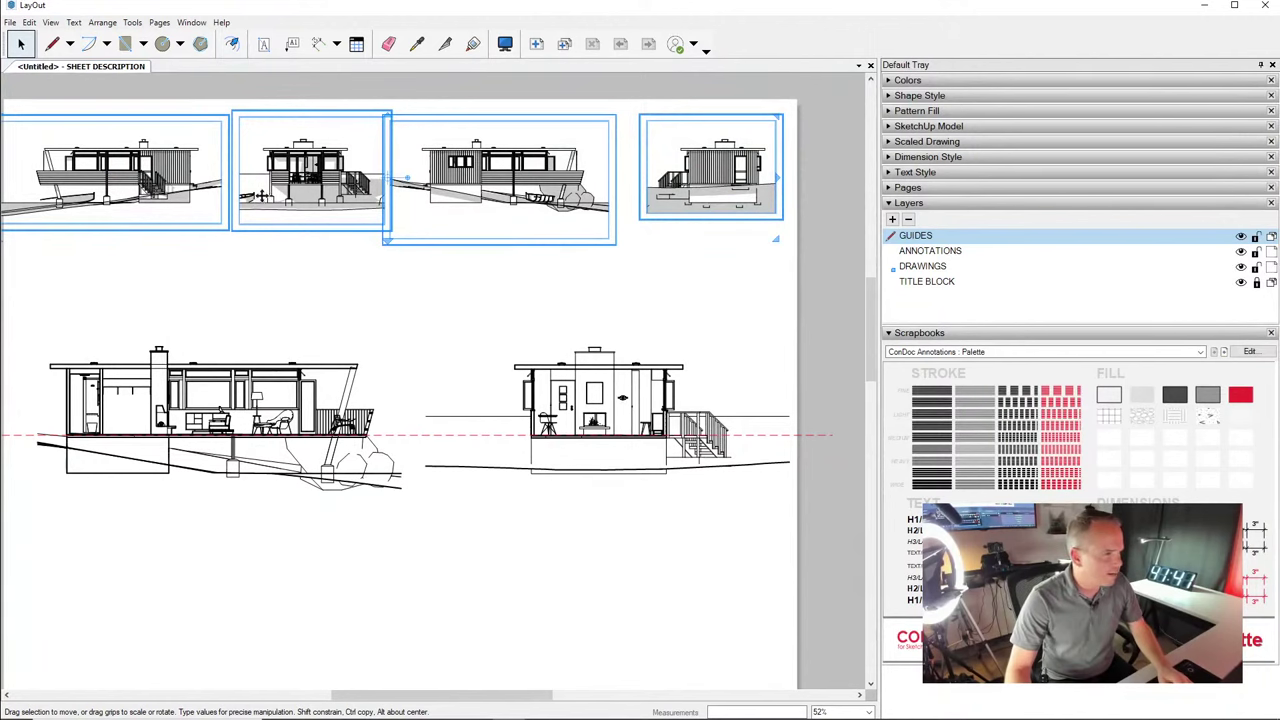
{"action": "middle_click_drag", "start_coordinate": [318, 228], "coordinate": [357, 232]}
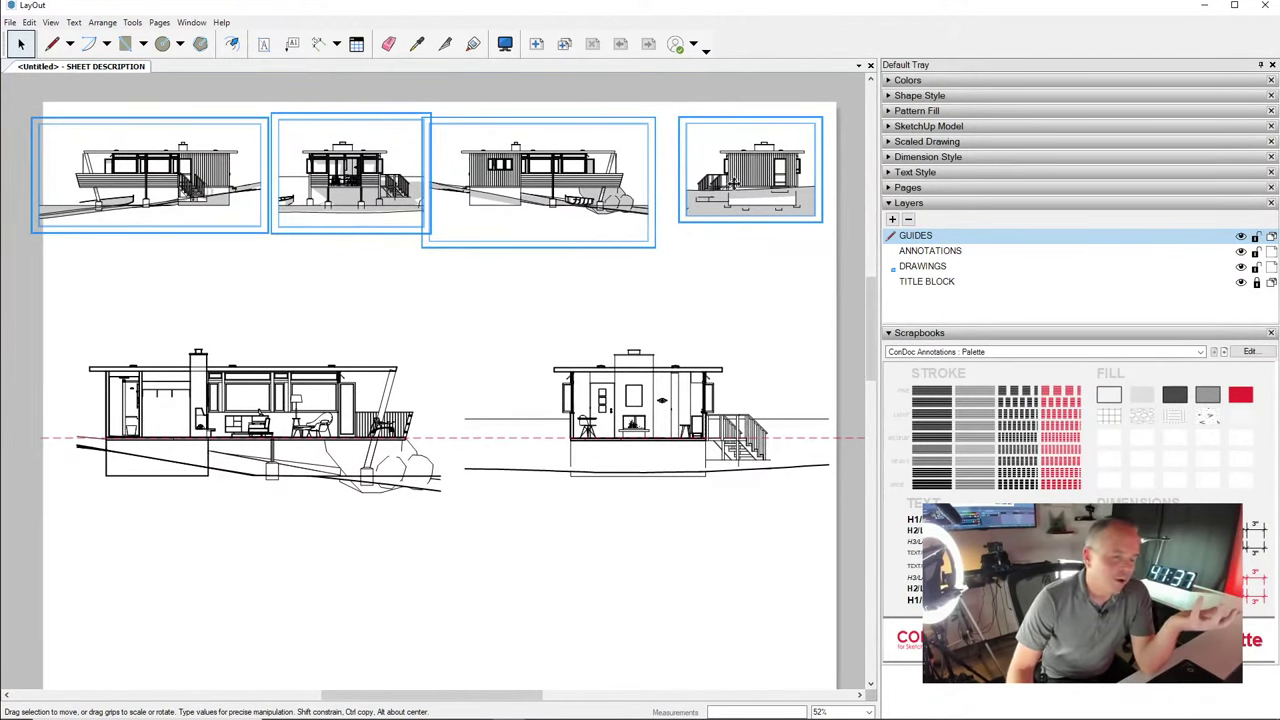
{"action": "scroll", "coordinate": [776, 162], "scroll_direction": "up", "scroll_amount": 4}
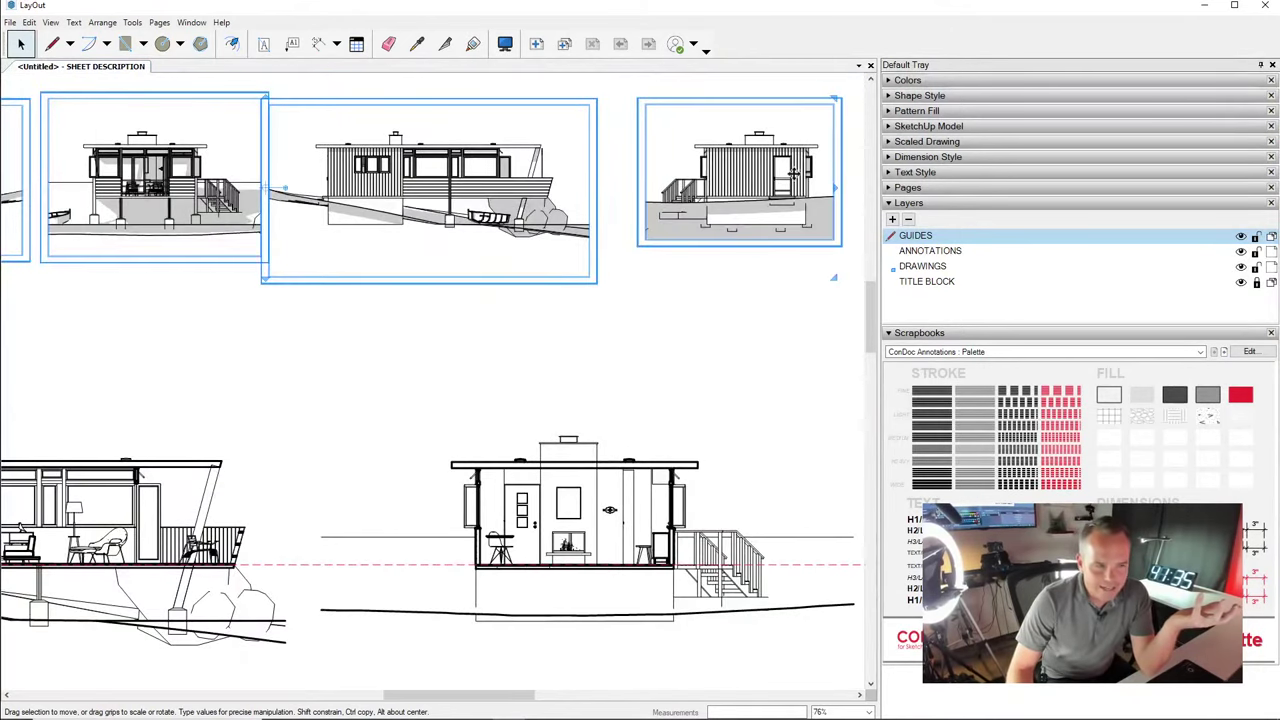
{"action": "scroll", "coordinate": [794, 174], "scroll_direction": "down", "scroll_amount": 3}
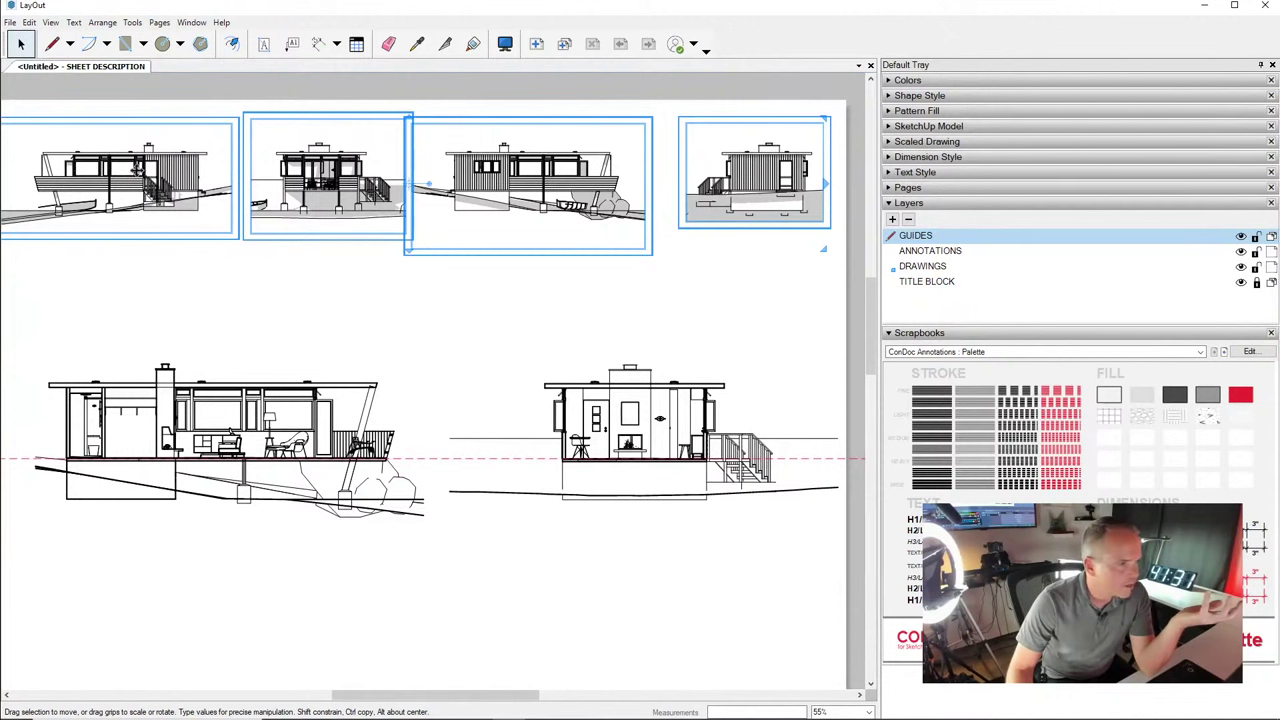
{"action": "middle_click_drag", "start_coordinate": [132, 172], "coordinate": [198, 172]}
{"action": "scroll", "coordinate": [240, 158], "scroll_direction": "down", "scroll_amount": 1}
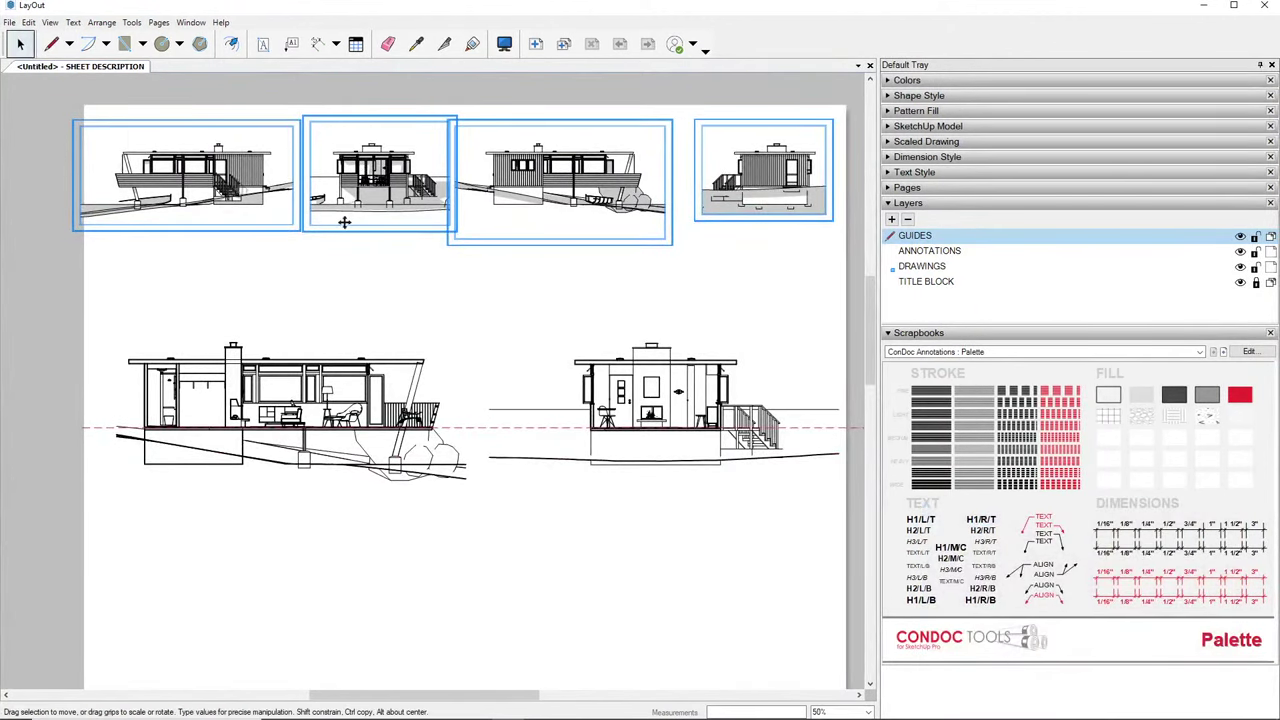
{"action": "right_click", "coordinate": [378, 176]}
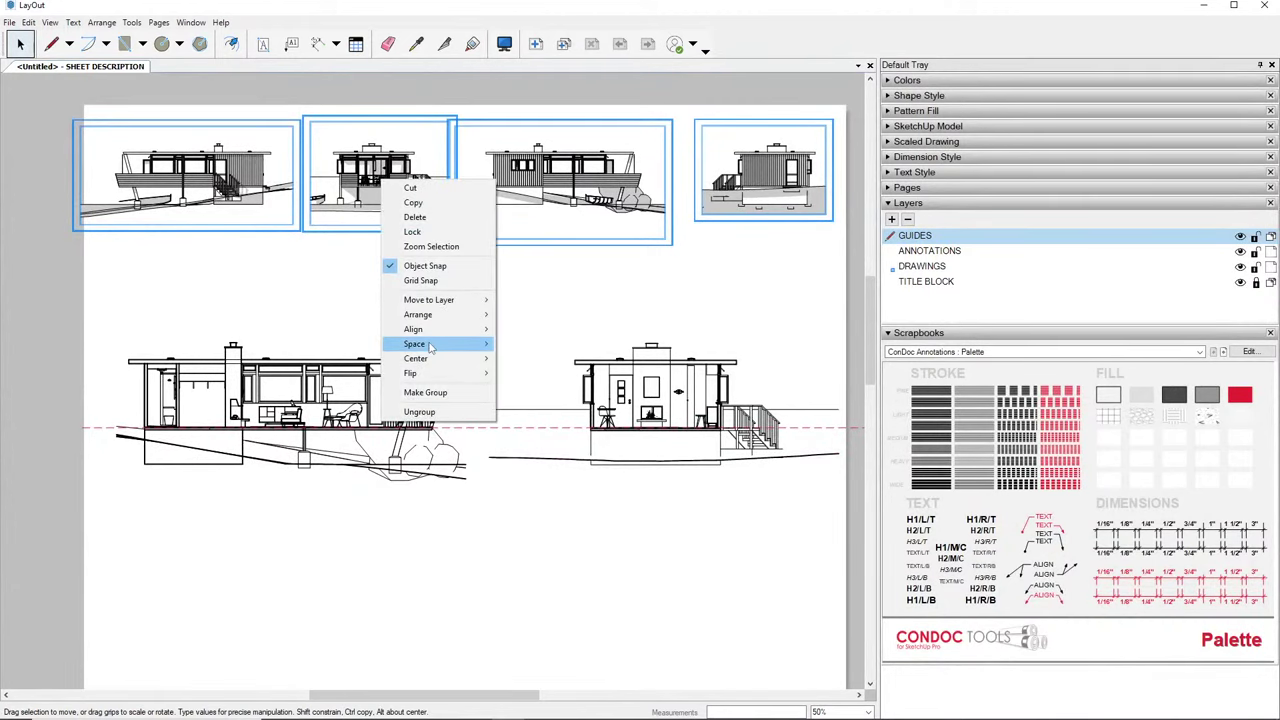
{"action": "mouse_move", "coordinate": [432, 347]}
{"action": "left_click", "coordinate": [546, 358]}
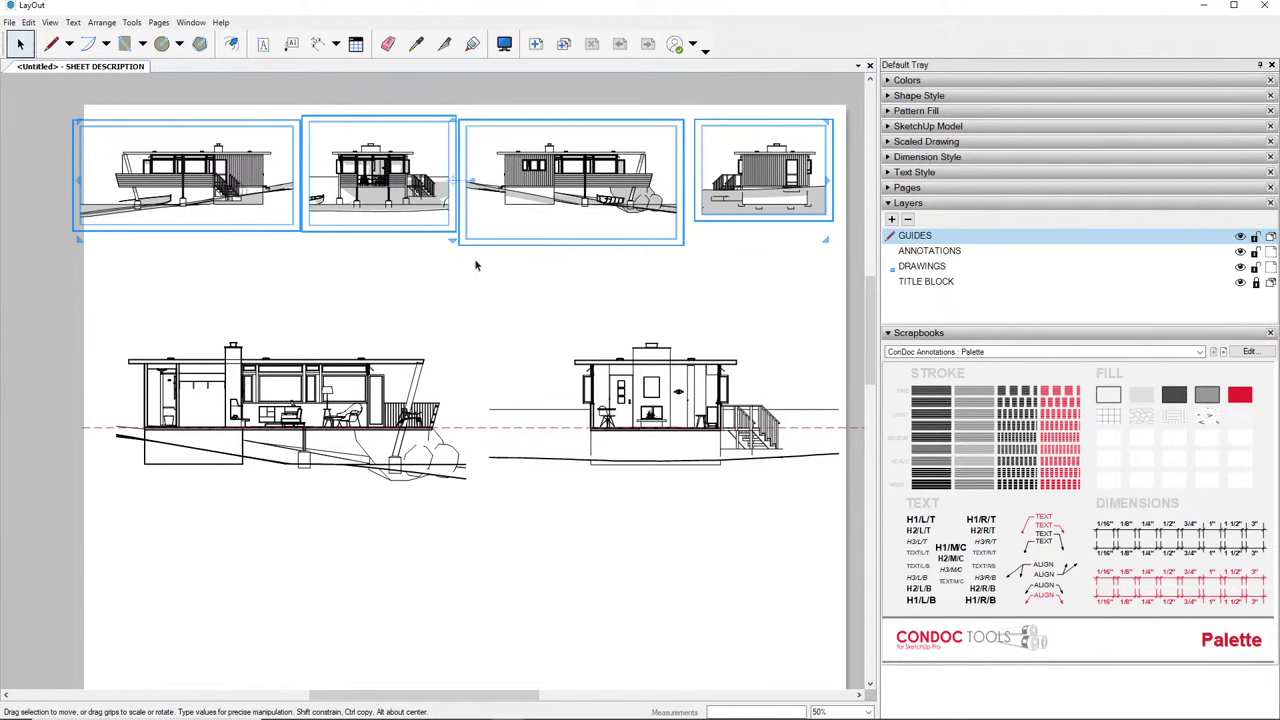
{"action": "middle_click_drag", "start_coordinate": [490, 263], "coordinate": [488, 258]}
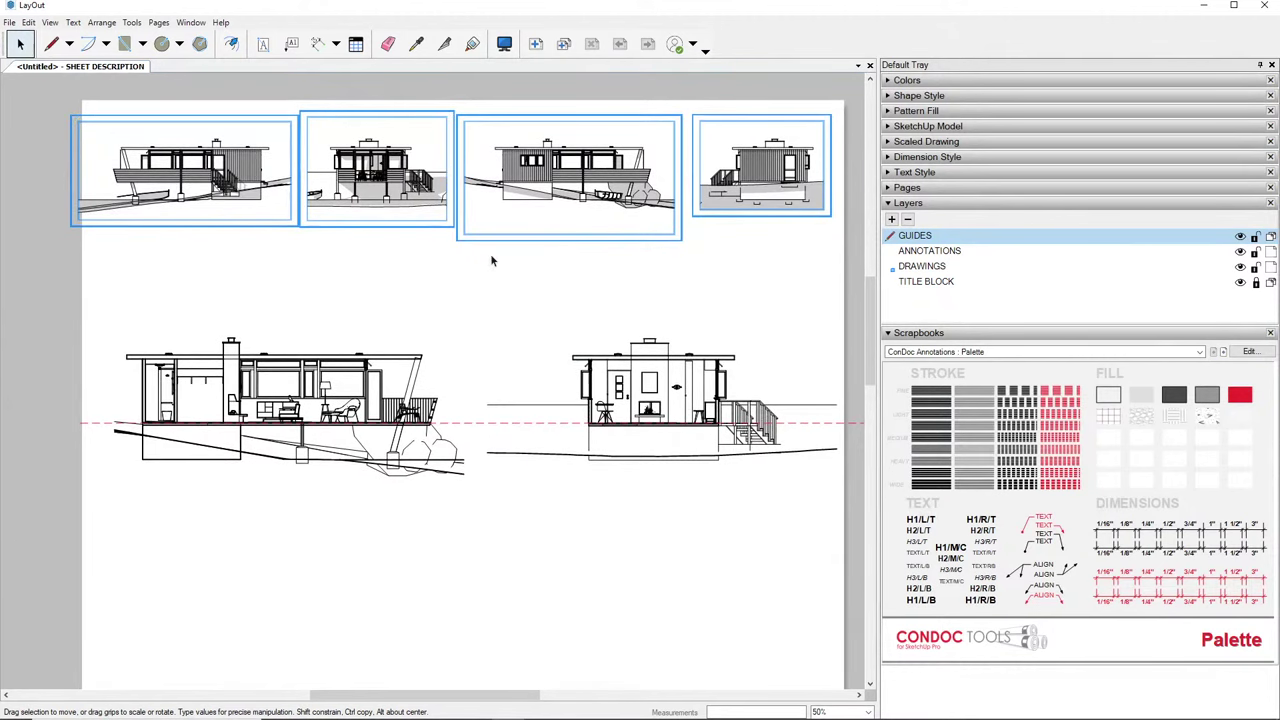
{"action": "left_click", "coordinate": [490, 258]}
Crop the first exterior elevation's viewport by moving its outer side edge inward to inside the sheet boundary
{"action": "left_click", "coordinate": [116, 195]}
{"action": "scroll", "coordinate": [112, 197], "scroll_direction": "up", "scroll_amount": 1}
{"action": "scroll", "coordinate": [110, 197], "scroll_direction": "up", "scroll_amount": 1}
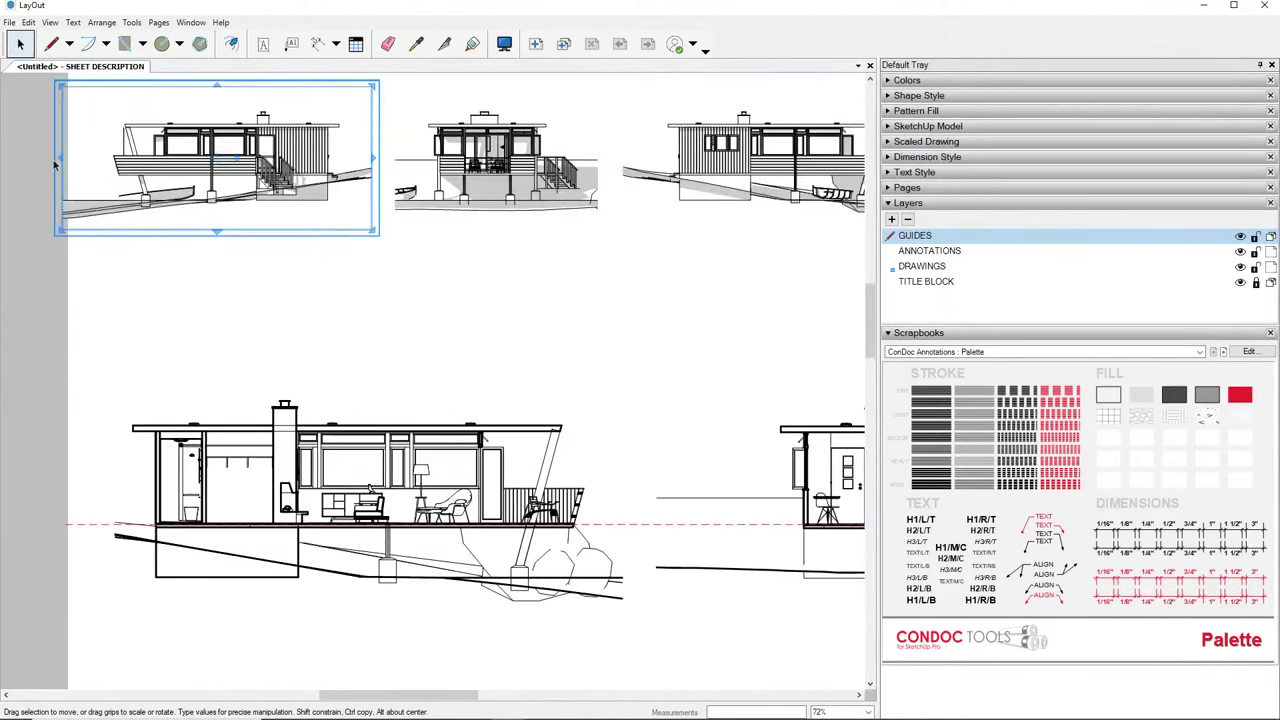
{"action": "left_click_drag", "start_coordinate": [56, 160], "coordinate": [84, 162]}
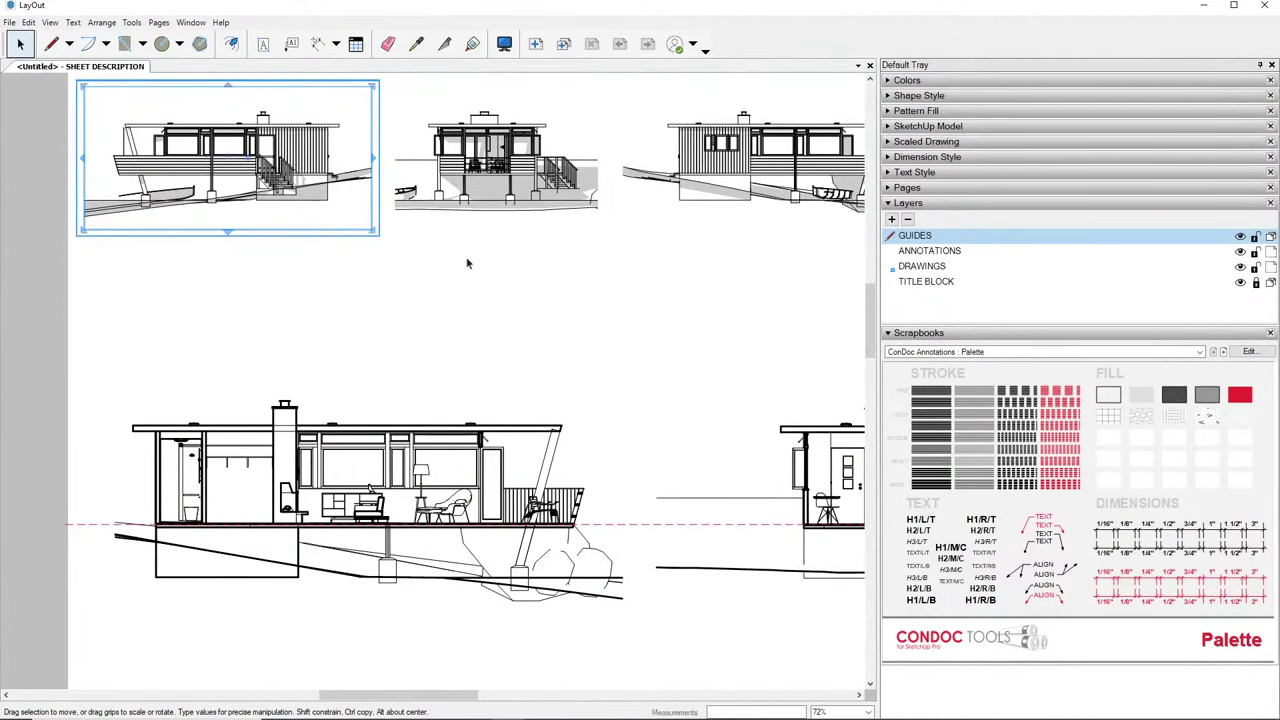
Hide the GUIDES layer and clear the selection
{"action": "scroll", "coordinate": [489, 271], "scroll_direction": "down", "scroll_amount": 1}
{"action": "left_click", "coordinate": [1240, 237]}
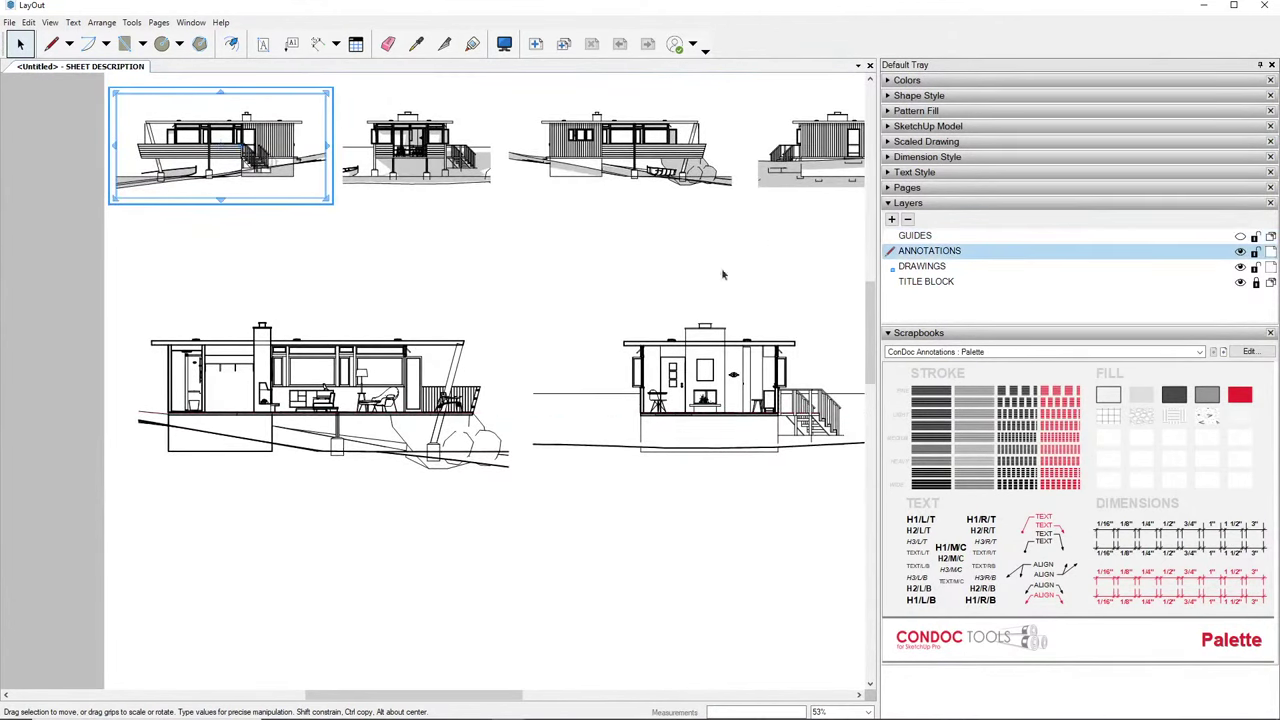
{"action": "scroll", "coordinate": [723, 277], "scroll_direction": "down", "scroll_amount": 1}
{"action": "left_click", "coordinate": [574, 249]}
{"action": "scroll", "coordinate": [573, 265], "scroll_direction": "up", "scroll_amount": 1}
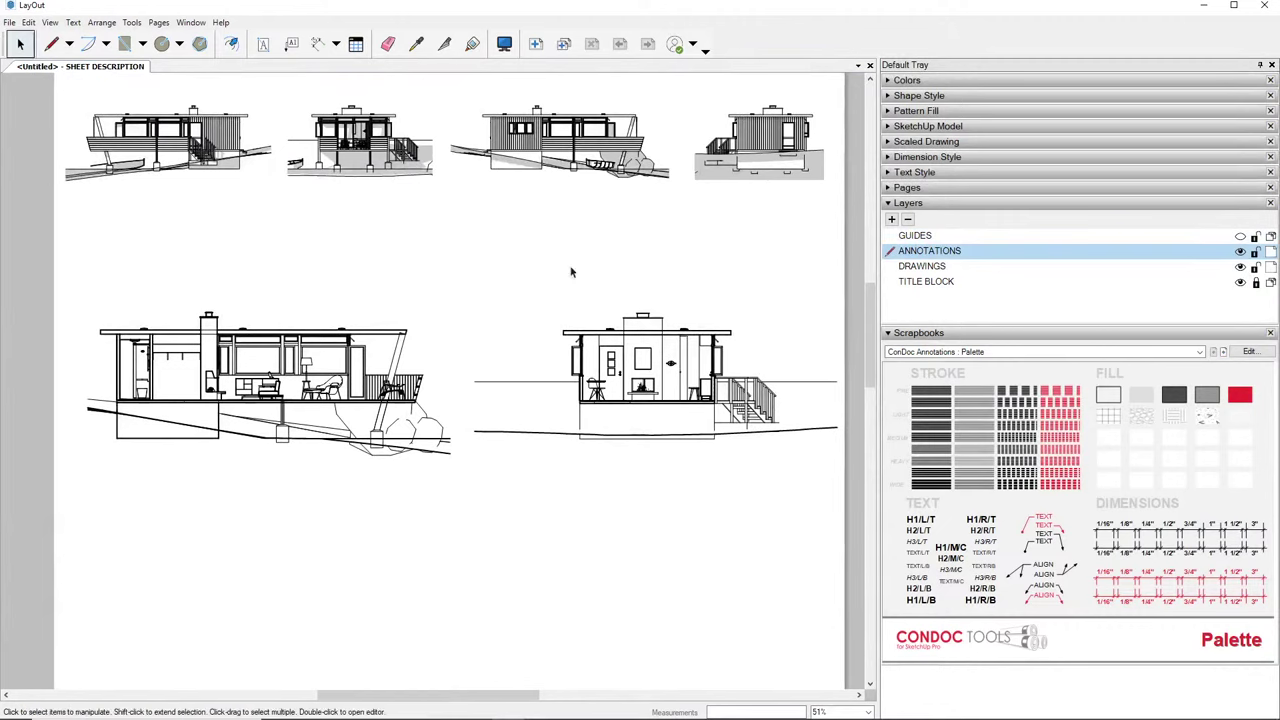
{"action": "scroll", "coordinate": [571, 271], "scroll_direction": "down", "scroll_amount": 2}
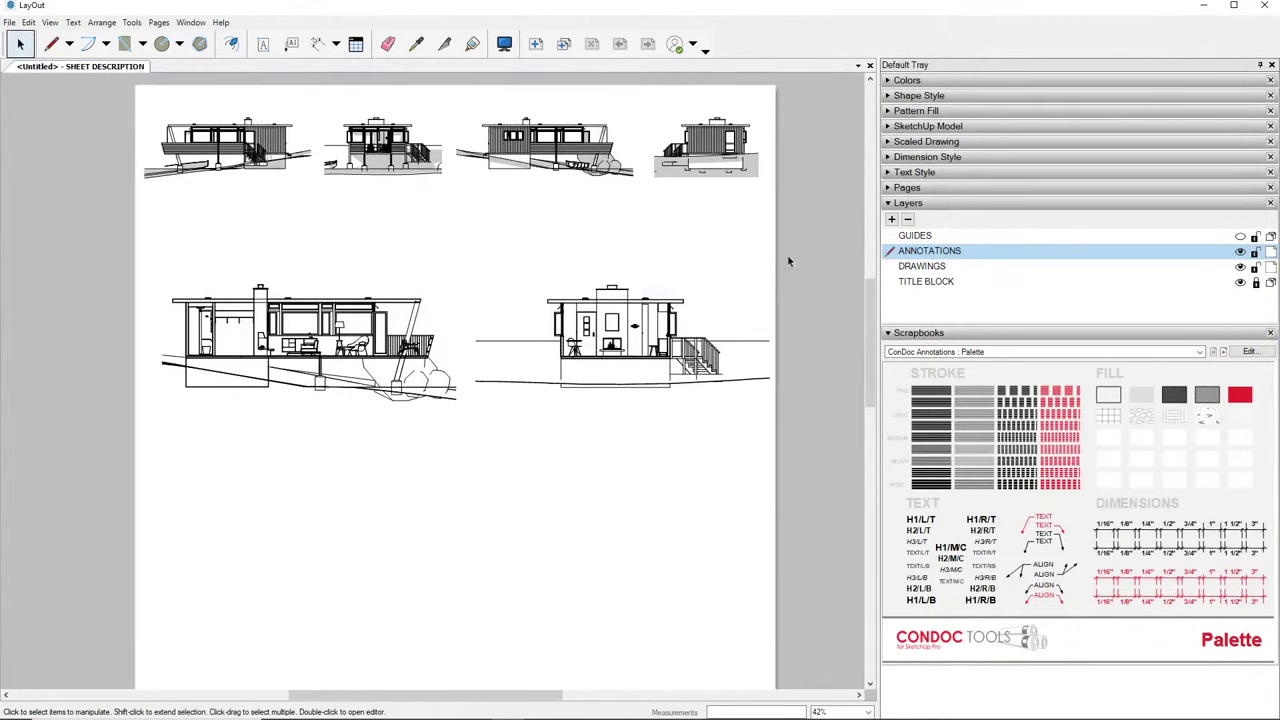
Select both building sections and crop their viewports evenly from above and below, closer to the drawings
{"action": "left_click_drag", "start_coordinate": [787, 261], "coordinate": [408, 428]}
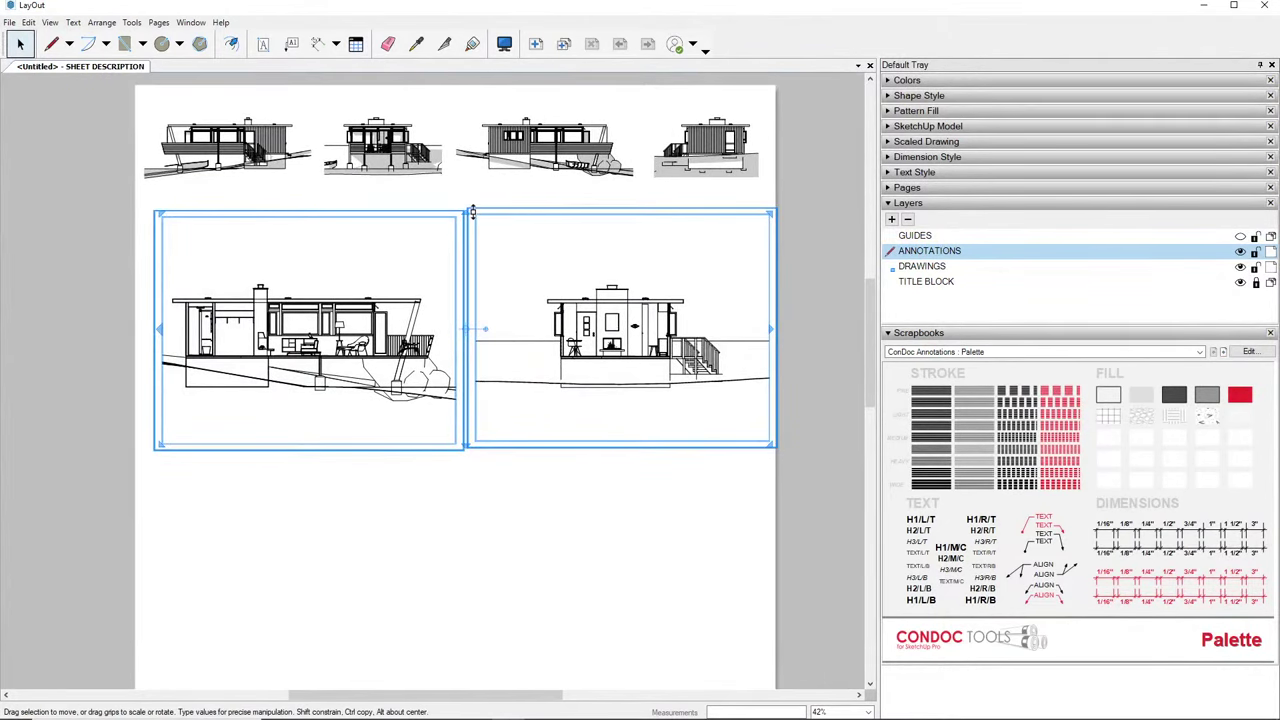
{"action": "left_click_drag", "start_coordinate": [472, 212], "coordinate": [473, 249]}
{"action": "key", "text": "Up"}
{"action": "key", "text": "Up"}
{"action": "key", "text": "Escape"}
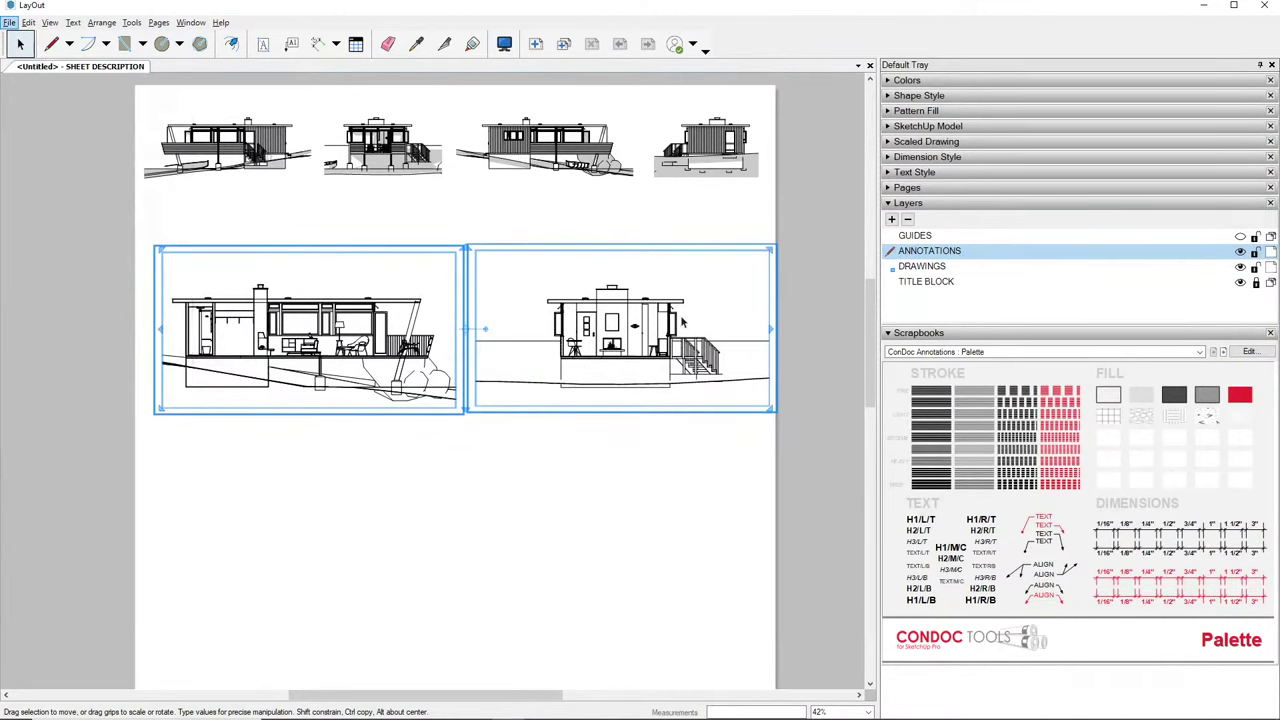
Nudge the two selected building sections up until their viewports sit just below the row of elevations
{"action": "key", "text": "Up"}
{"action": "key", "text": "Up"}
{"action": "key", "text": "Up"}
{"action": "key", "text": "Up"}
{"action": "key", "text": "Up"}
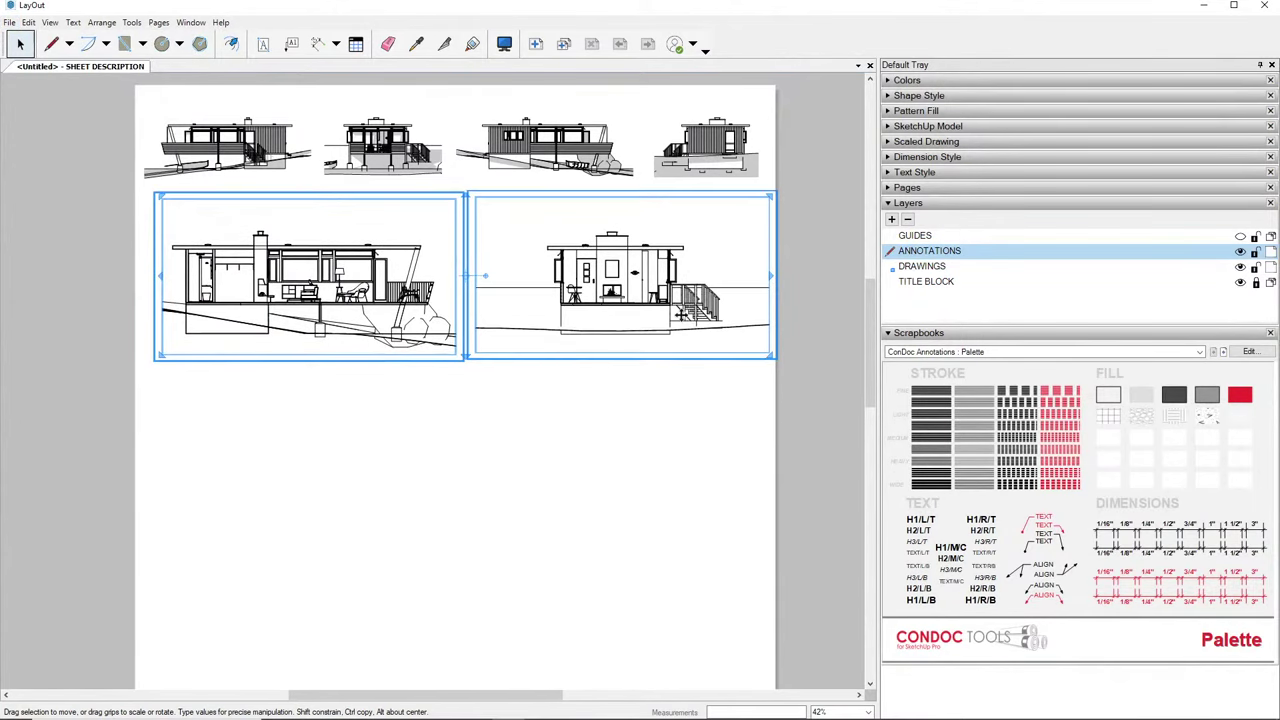
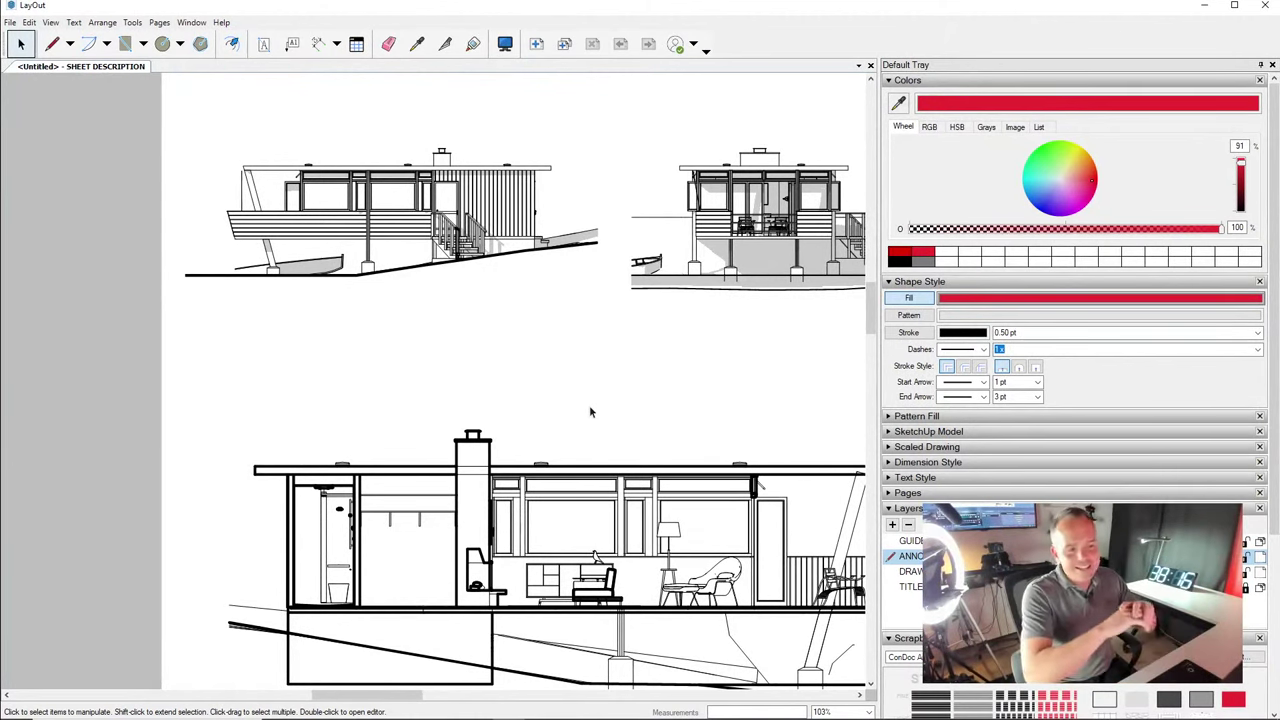
Shift the first elevation slightly sideways together with its ground line, undo the move, and clear the selection
{"action": "left_click", "coordinate": [490, 186]}
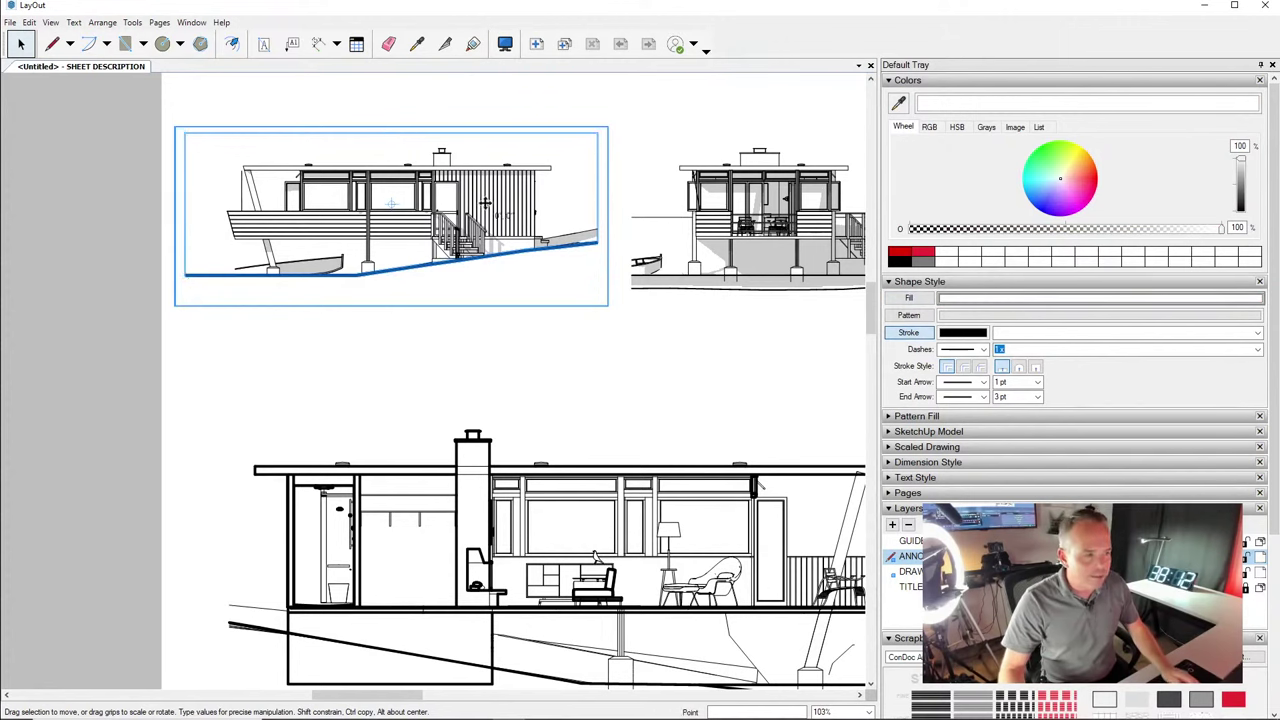
{"action": "mouse_move", "coordinate": [485, 203]}
{"action": "left_mouse_down"}
{"action": "mouse_move", "coordinate": [463, 194]}
{"action": "mouse_move", "coordinate": [503, 203]}
{"action": "left_mouse_up"}
{"action": "key", "text": "ctrl+z"}
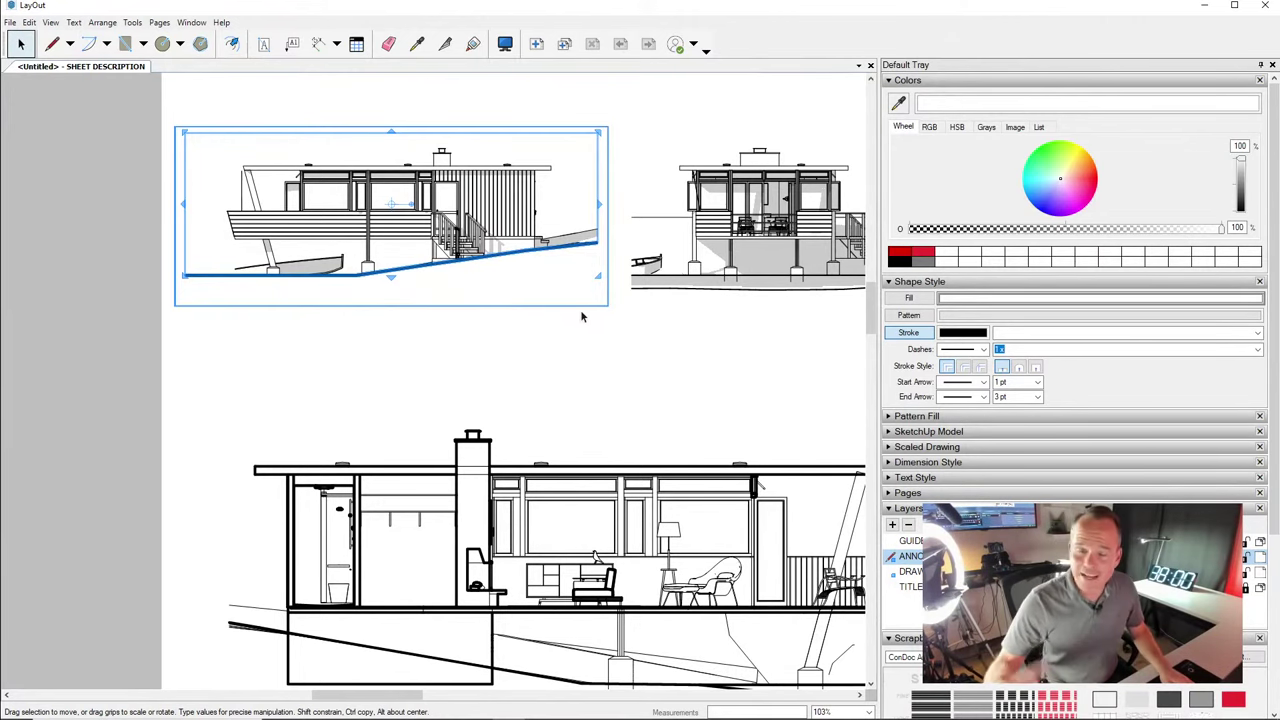
{"action": "left_click", "coordinate": [685, 328]}
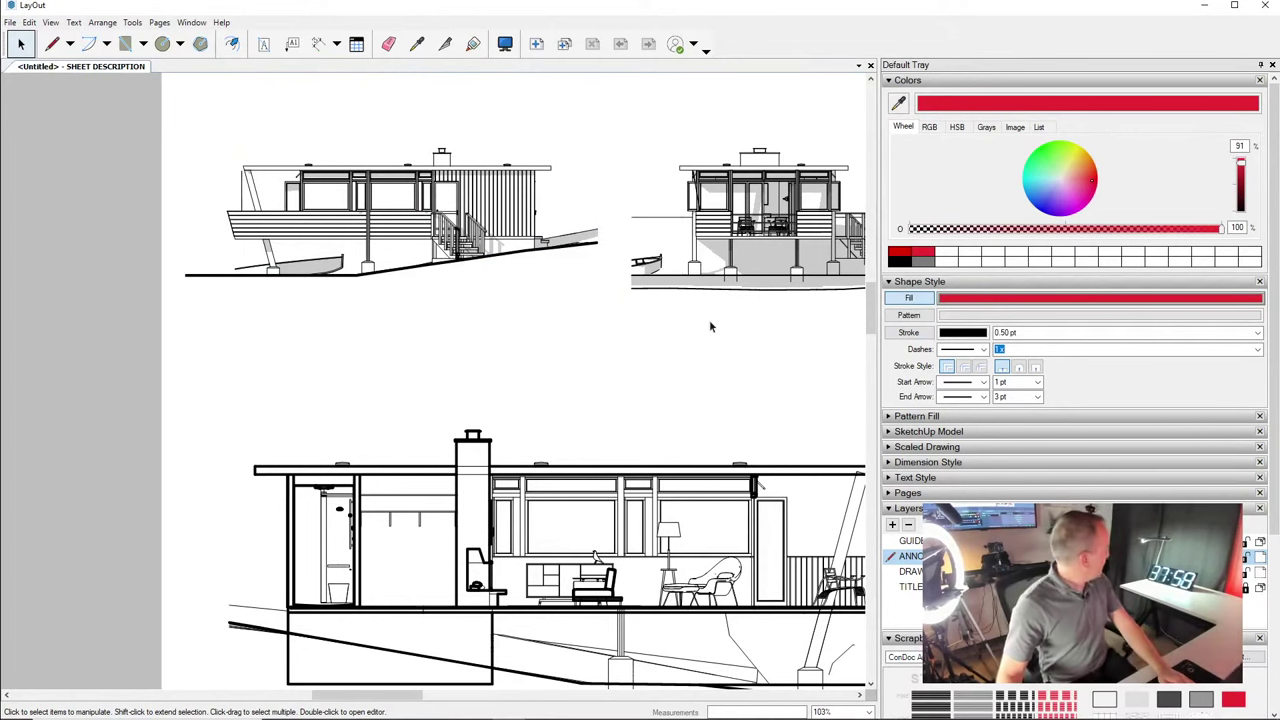
Draw a horizontal ground line across the second elevation's full width, sampling the 3 pt black style of the first elevation's ground line
{"action": "scroll", "coordinate": [702, 305], "scroll_direction": "up", "scroll_amount": 3}
{"action": "scroll", "coordinate": [594, 250], "scroll_direction": "up", "scroll_amount": 3}
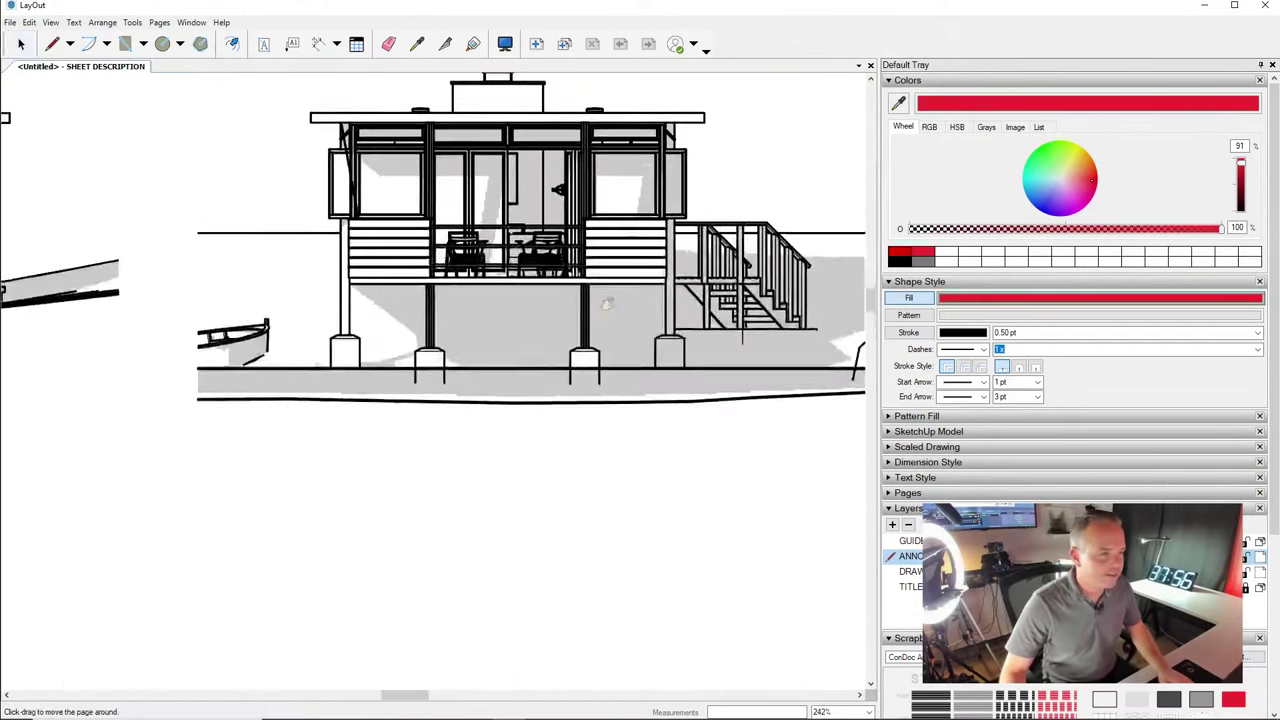
{"action": "scroll", "coordinate": [570, 262], "scroll_direction": "down", "scroll_amount": 2}
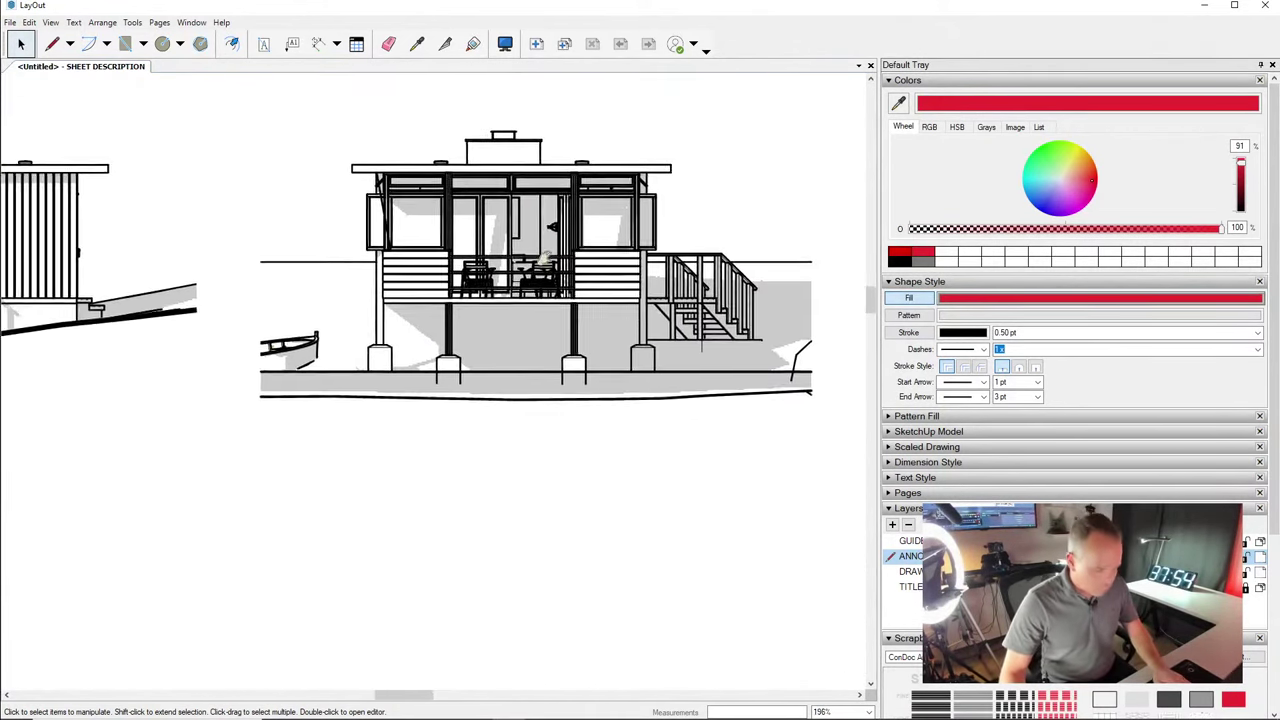
{"action": "key", "text": "l"}
{"action": "scroll", "coordinate": [313, 388], "scroll_direction": "up", "scroll_amount": 2}
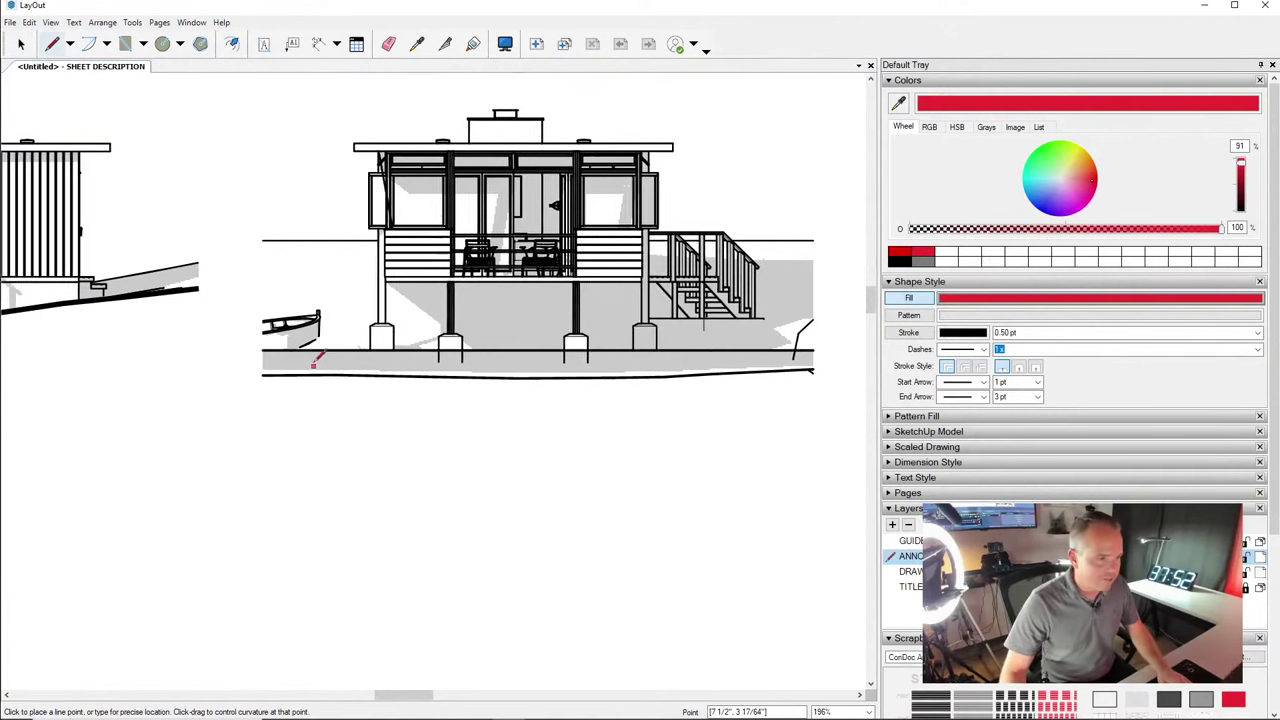
{"action": "left_click", "coordinate": [251, 346]}
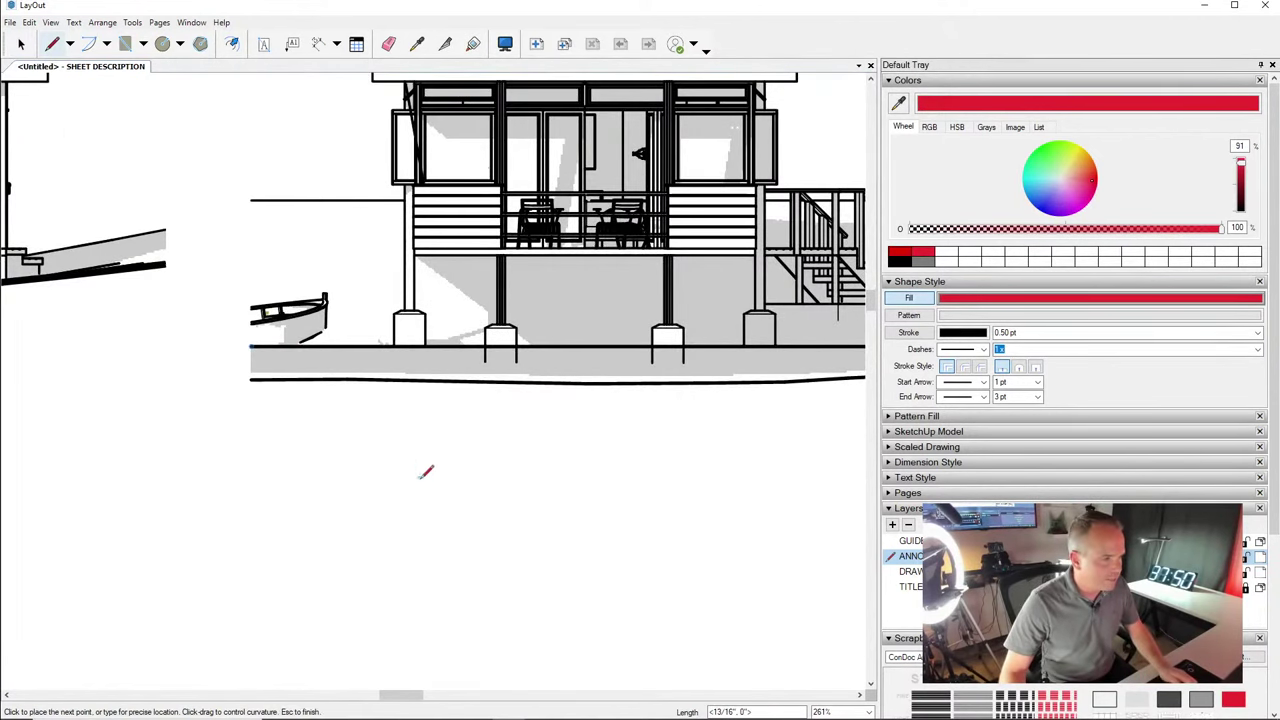
{"action": "scroll", "coordinate": [479, 349], "scroll_direction": "down", "scroll_amount": 3}
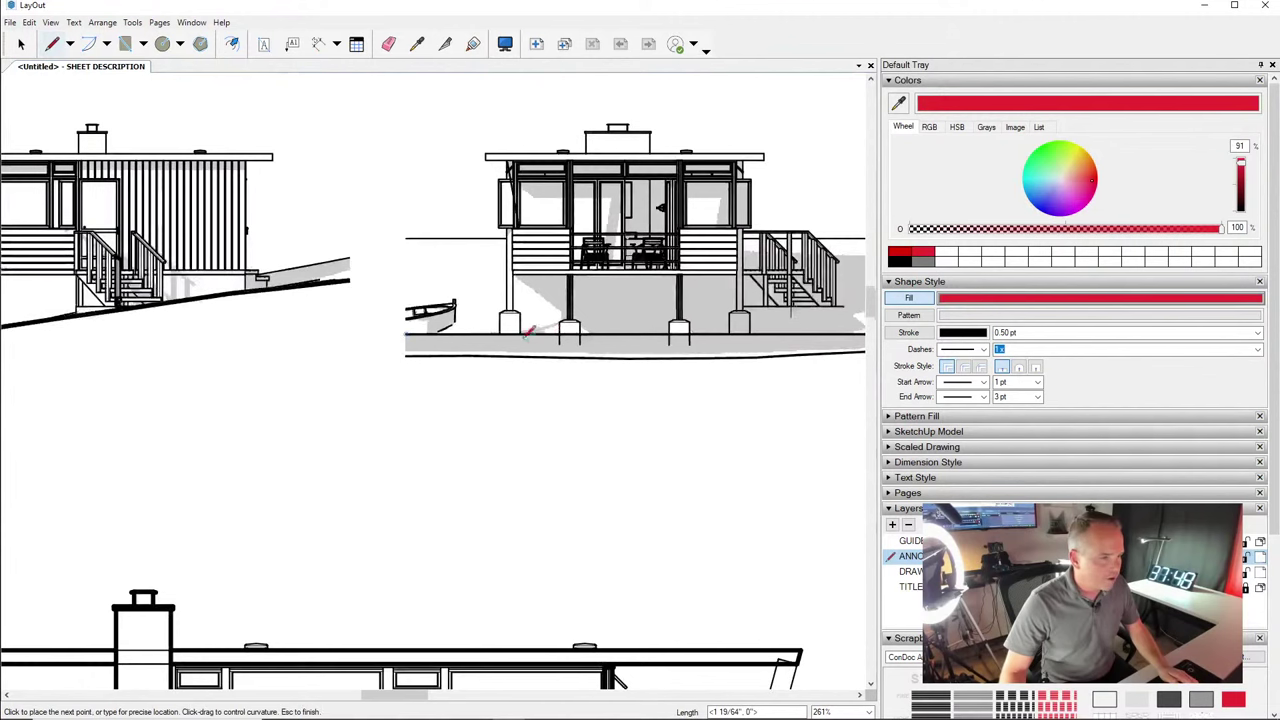
{"action": "key", "text": "s"}
{"action": "left_click", "coordinate": [334, 283]}
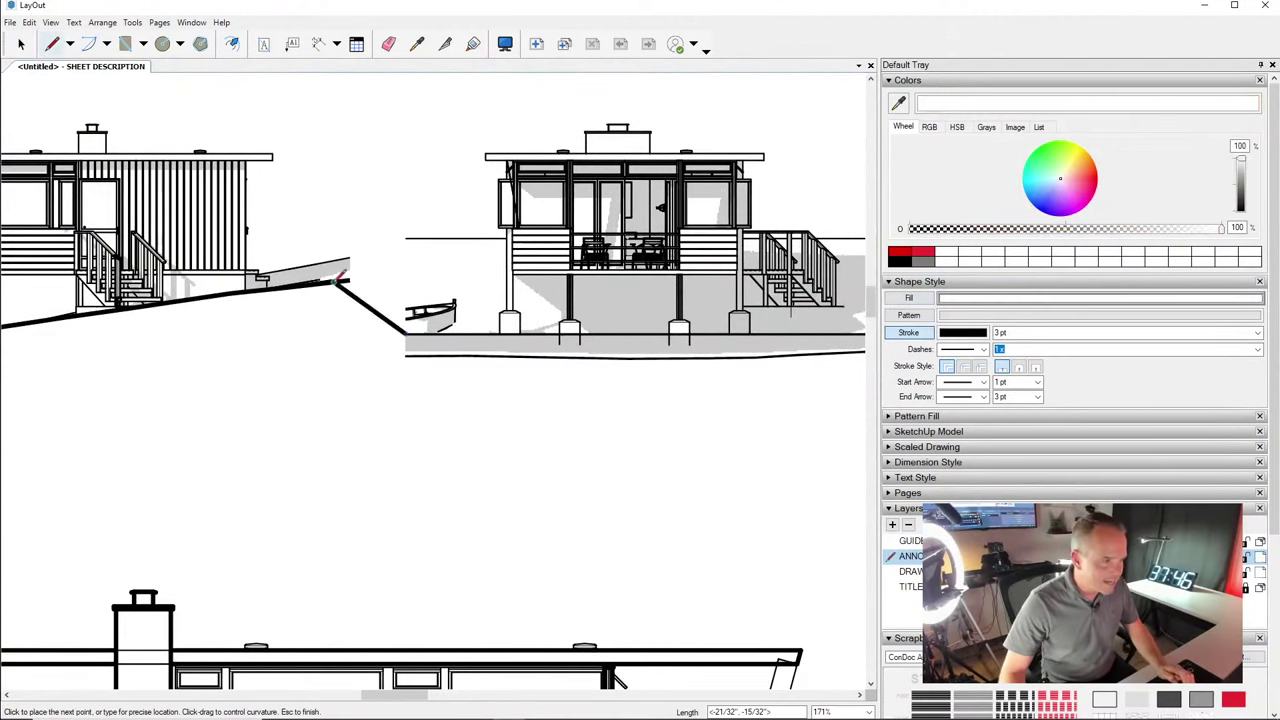
{"action": "scroll", "coordinate": [590, 338], "scroll_direction": "down", "scroll_amount": 1}
{"action": "middle_click_drag", "start_coordinate": [635, 336], "coordinate": [502, 309]}
{"action": "left_click", "coordinate": [720, 309]}
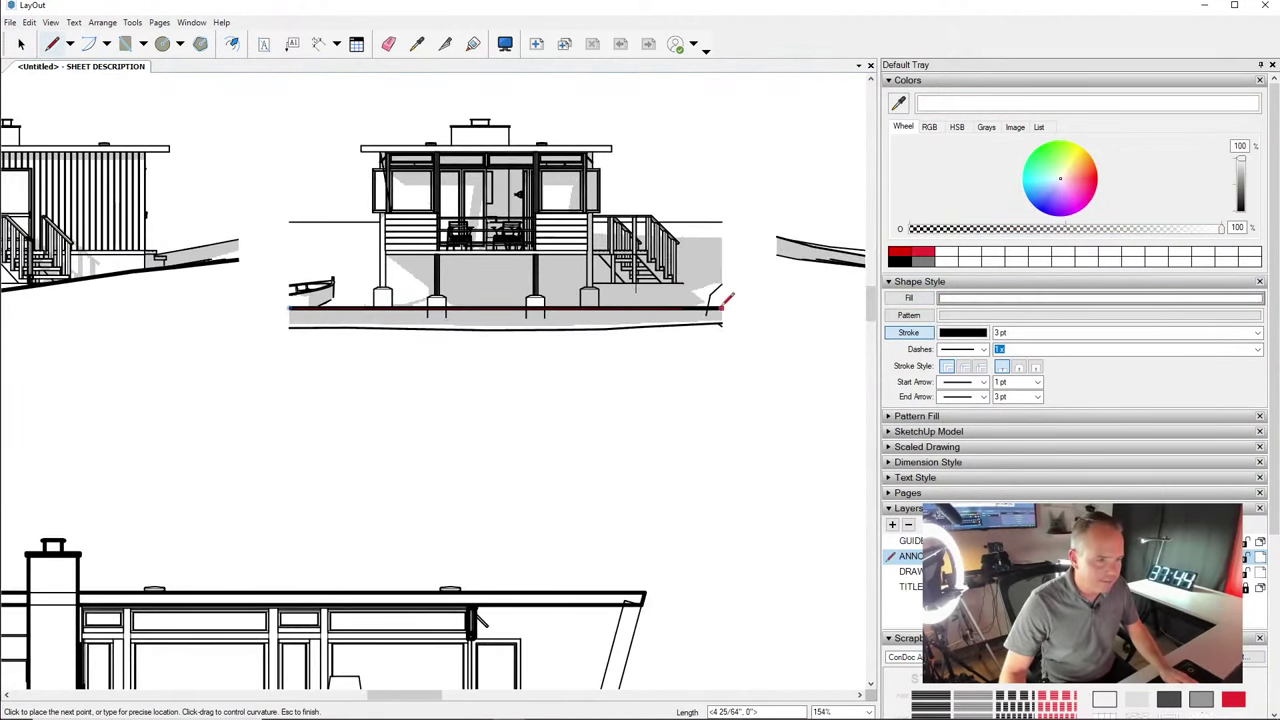
{"action": "key", "text": "space"}
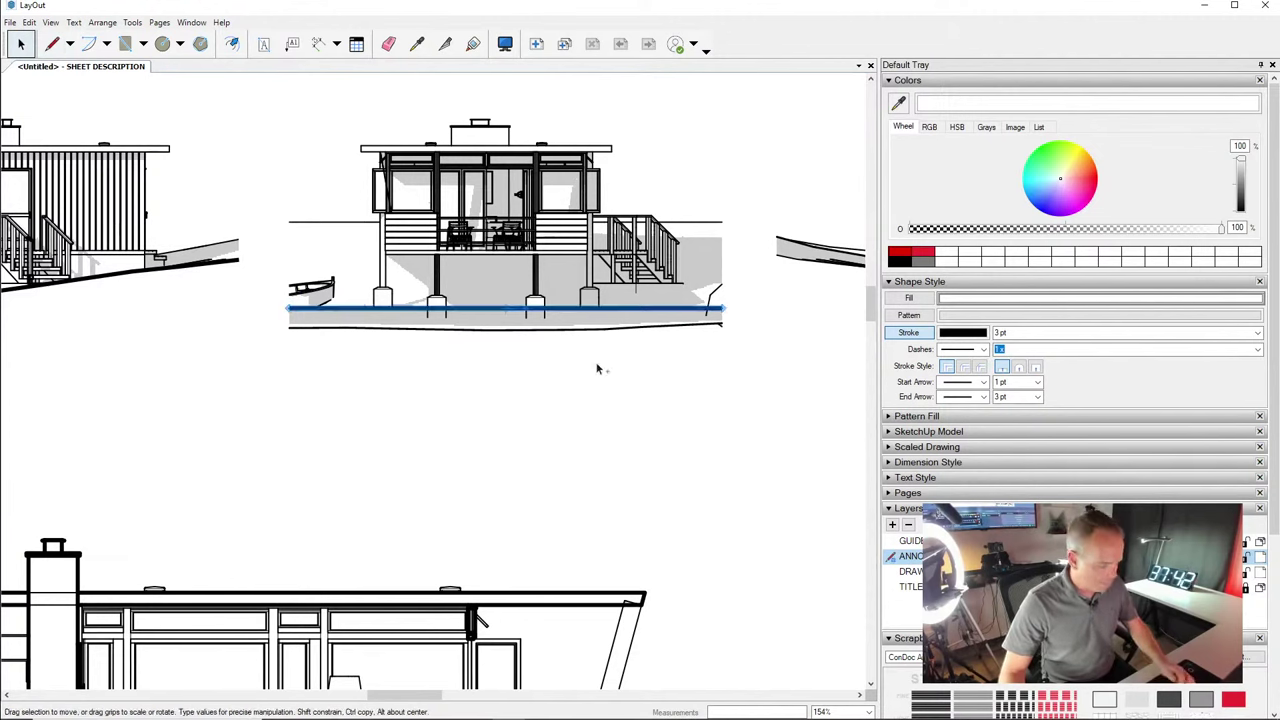
{"action": "left_click", "coordinate": [597, 369]}
Open the second elevation's group and extend the ground line into a closed rectangle around everything above ground
{"action": "double_click", "coordinate": [587, 268]}
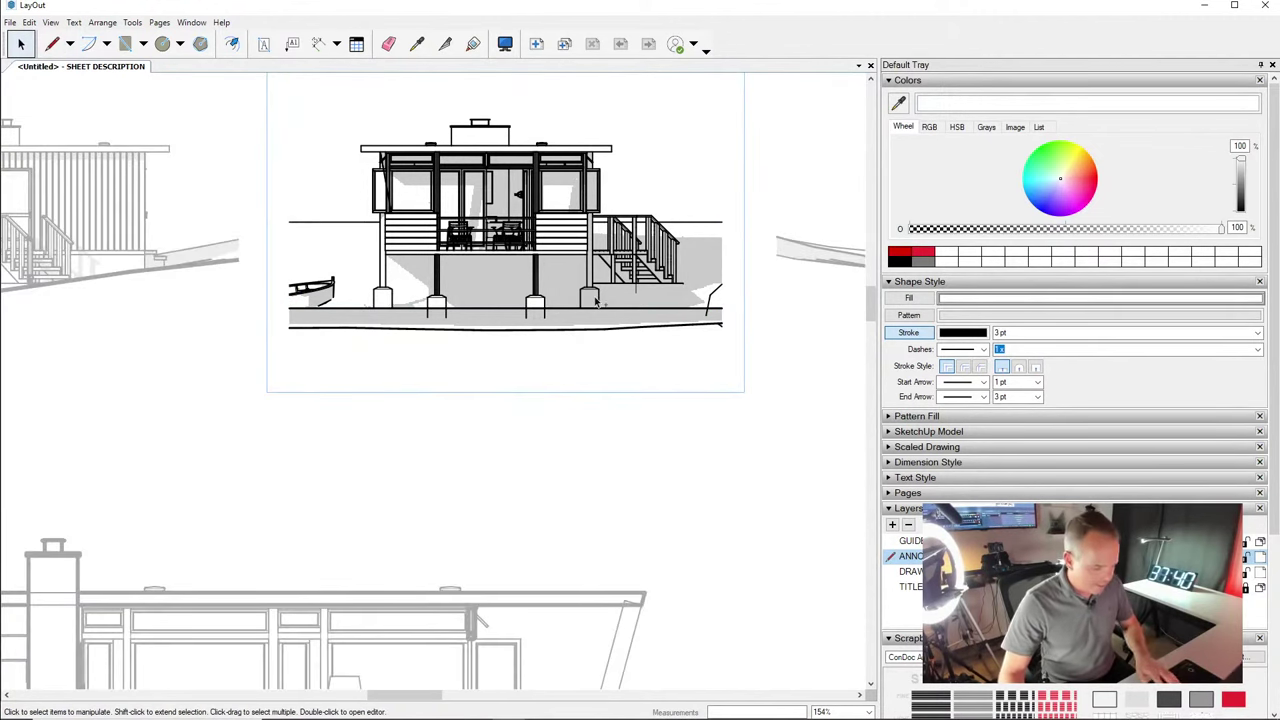
{"action": "key", "text": "l"}
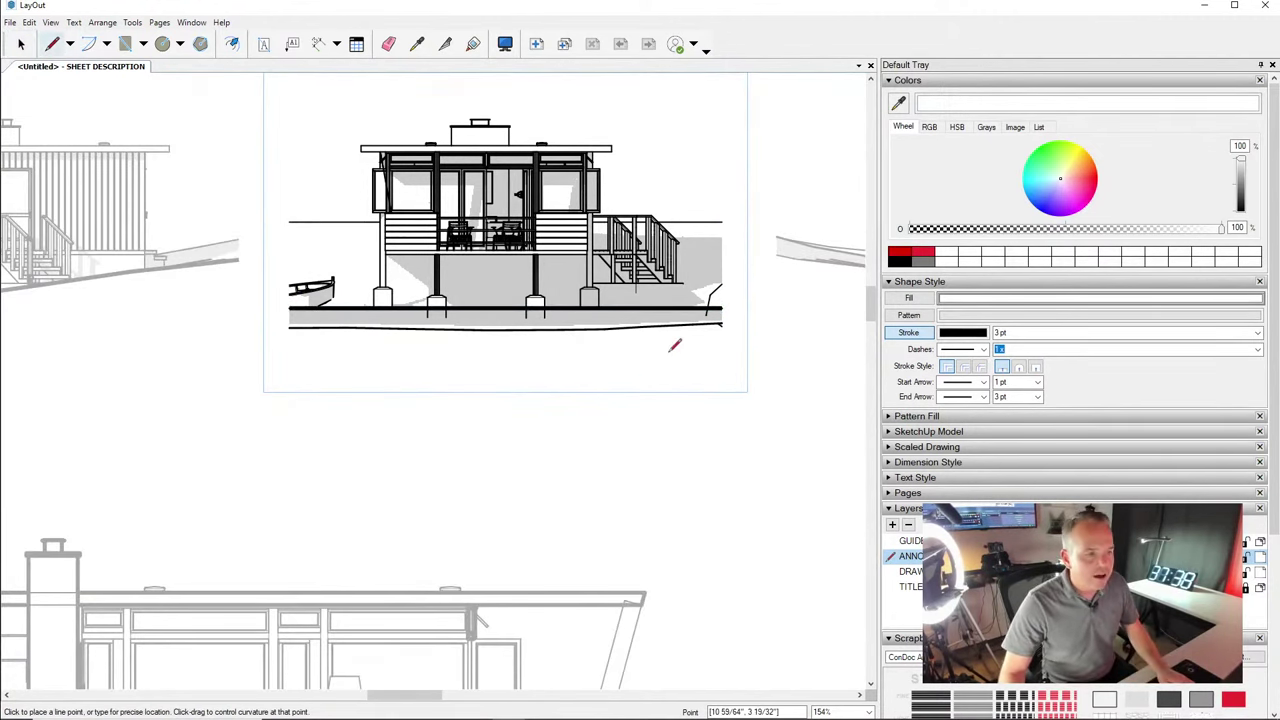
{"action": "left_click", "coordinate": [721, 308]}
{"action": "middle_click_drag", "start_coordinate": [711, 228], "coordinate": [754, 297]}
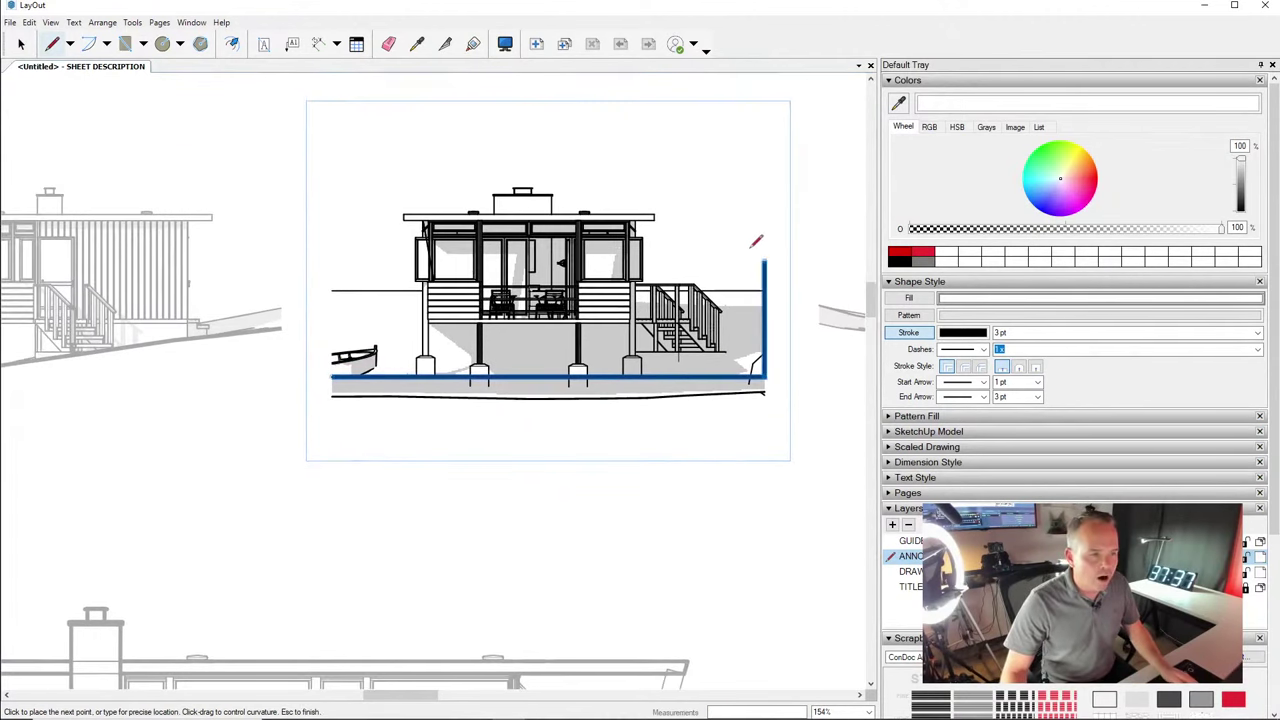
{"action": "left_click", "coordinate": [757, 137]}
{"action": "left_click", "coordinate": [333, 140]}
{"action": "left_click", "coordinate": [334, 377]}
{"action": "key", "text": "space"}
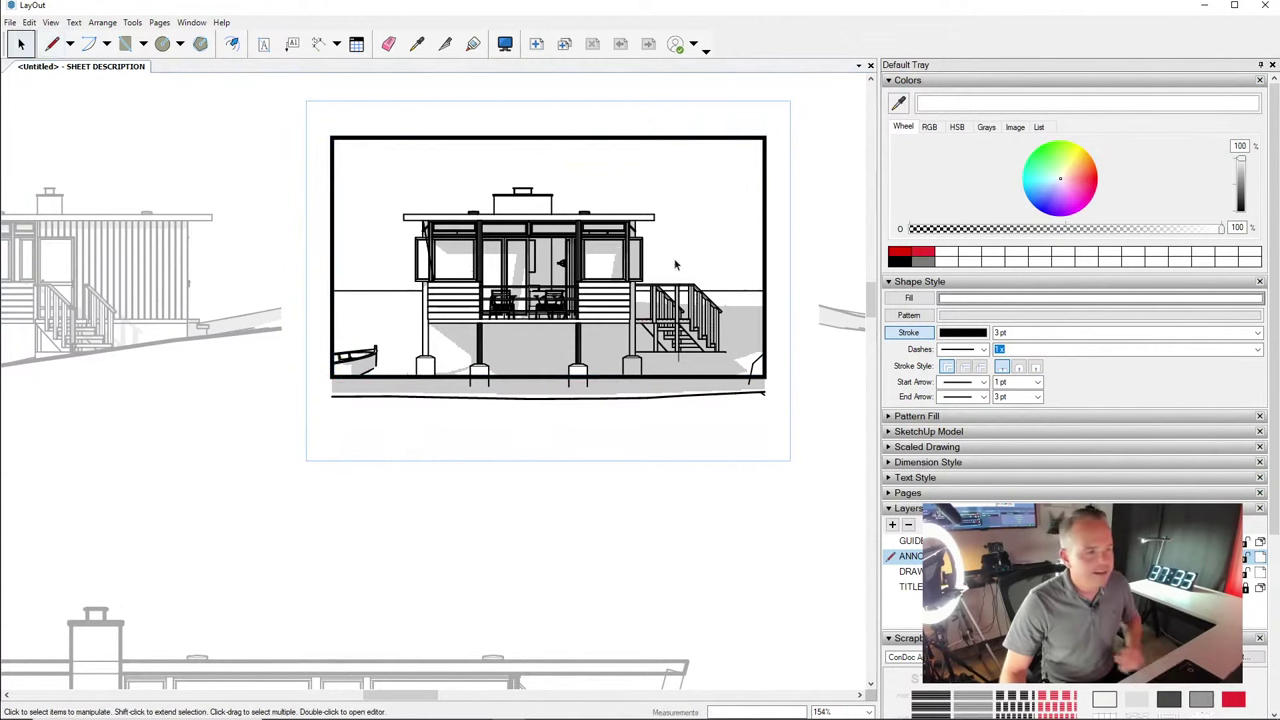
Give the rectangle around the second elevation a red fill at 50% opacity and turn off its stroke
{"action": "left_click", "coordinate": [674, 143]}
{"action": "scroll", "coordinate": [687, 190], "scroll_direction": "down", "scroll_amount": 2}
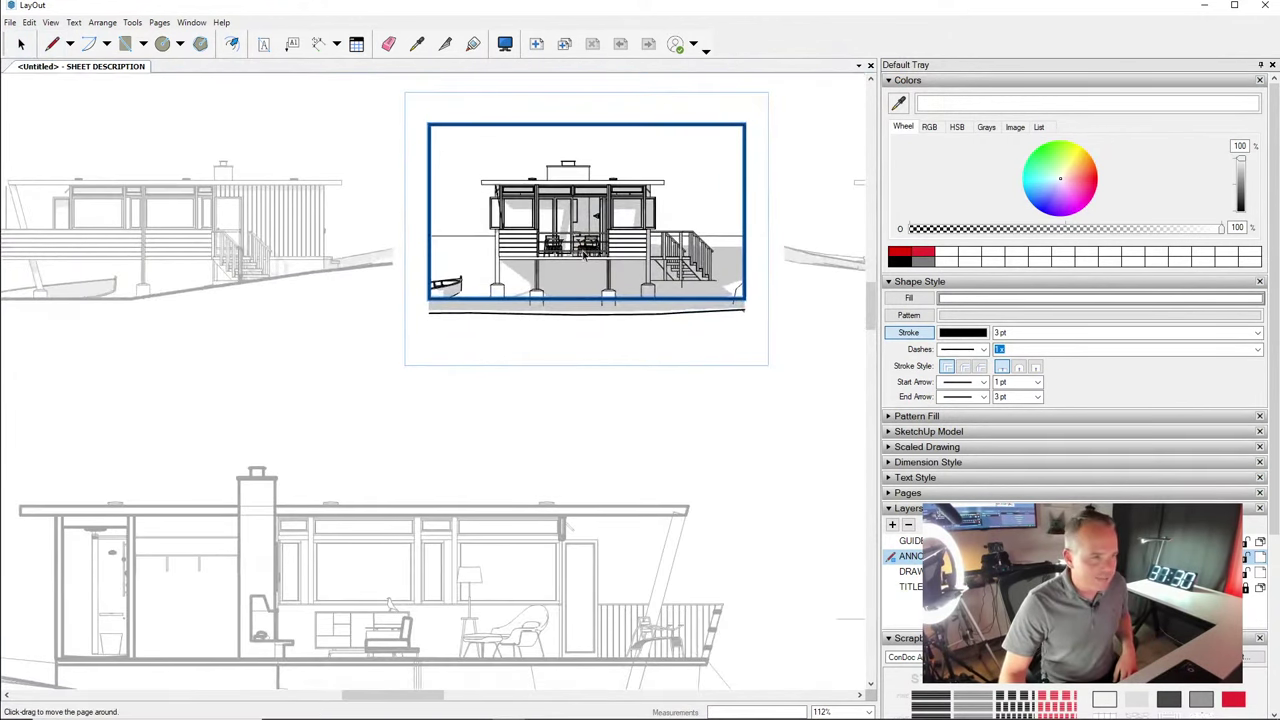
{"action": "key", "text": "space"}
{"action": "key", "text": "s"}
{"action": "key", "text": "space"}
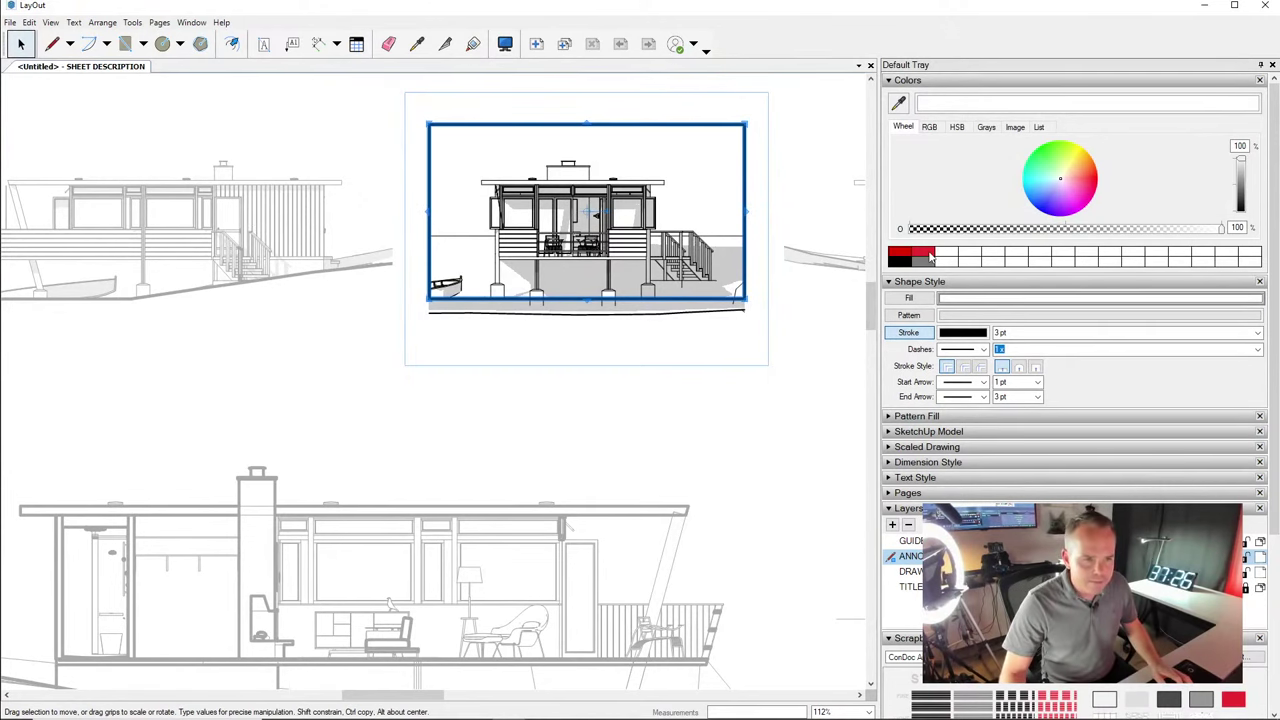
{"action": "left_click", "coordinate": [929, 256]}
{"action": "left_click", "coordinate": [1068, 229]}
{"action": "scroll", "coordinate": [660, 320], "scroll_direction": "right", "scroll_amount": 2}
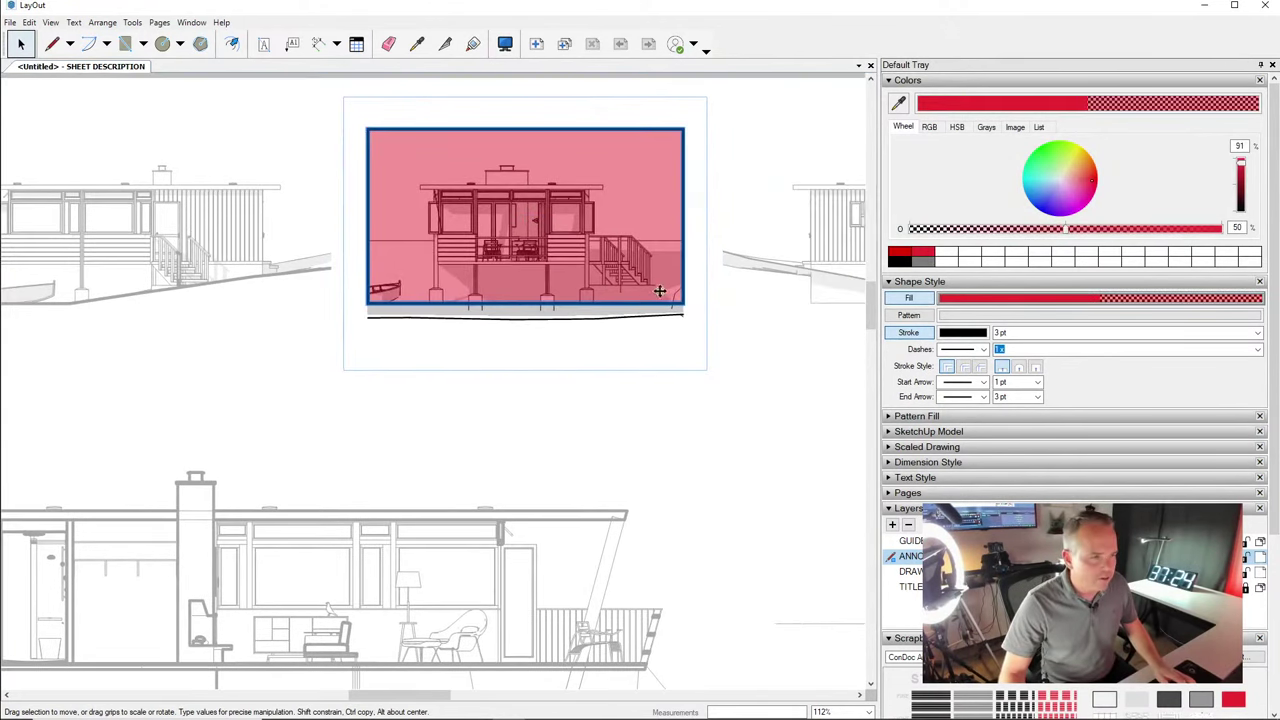
{"action": "left_click", "coordinate": [910, 333]}
{"action": "scroll", "coordinate": [695, 360], "scroll_direction": "up", "scroll_amount": 3}
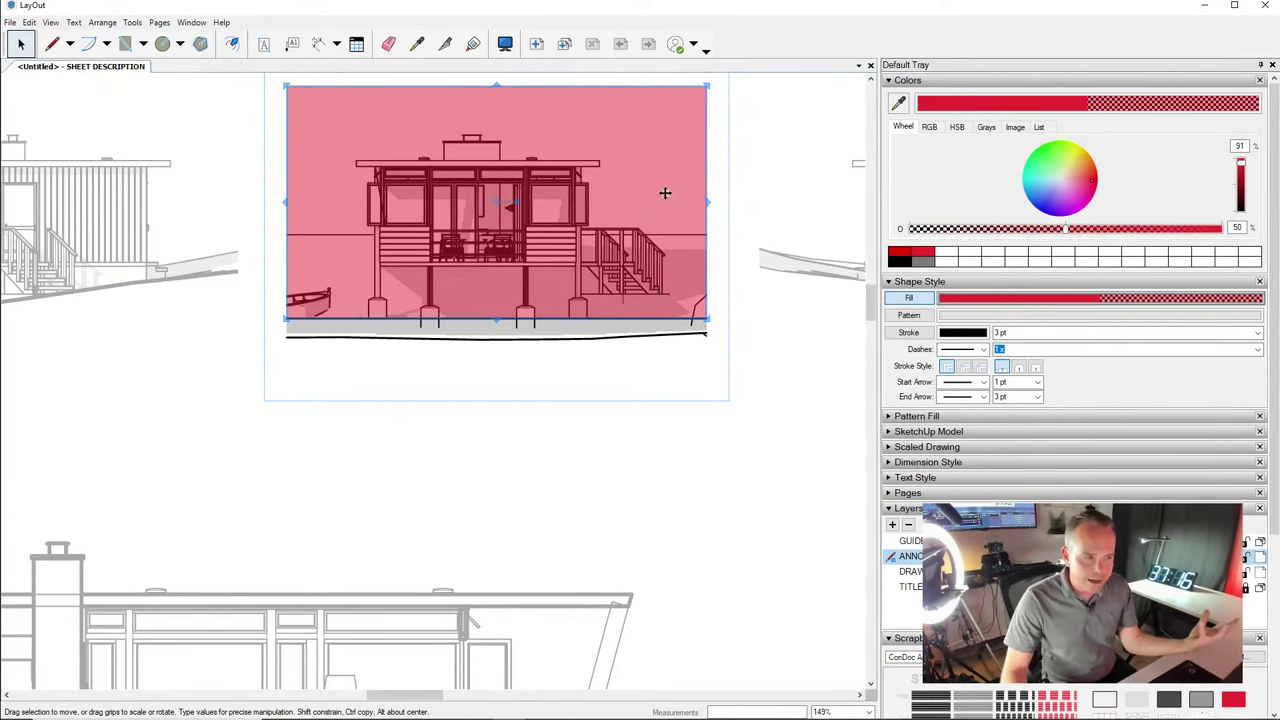
Move the red rectangle off the second elevation and undo the move
{"action": "left_click_drag", "start_coordinate": [665, 178], "coordinate": [420, 471]}
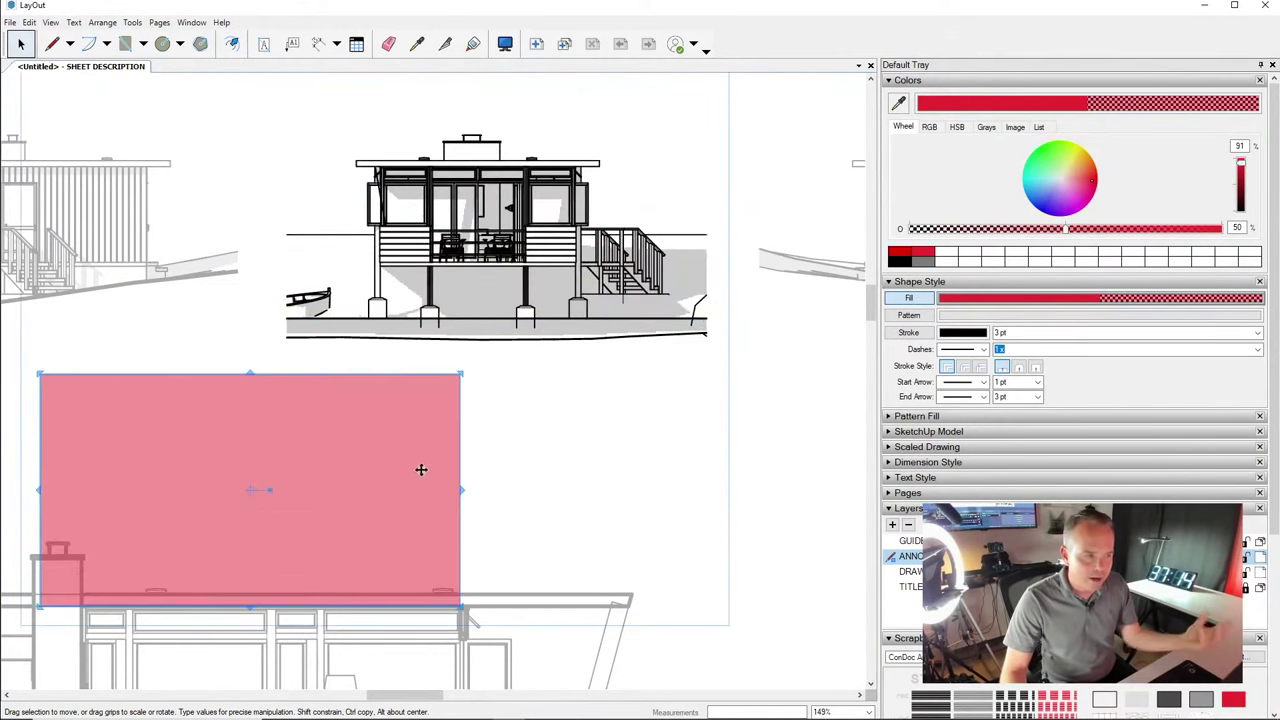
{"action": "key", "text": "ctrl+z"}
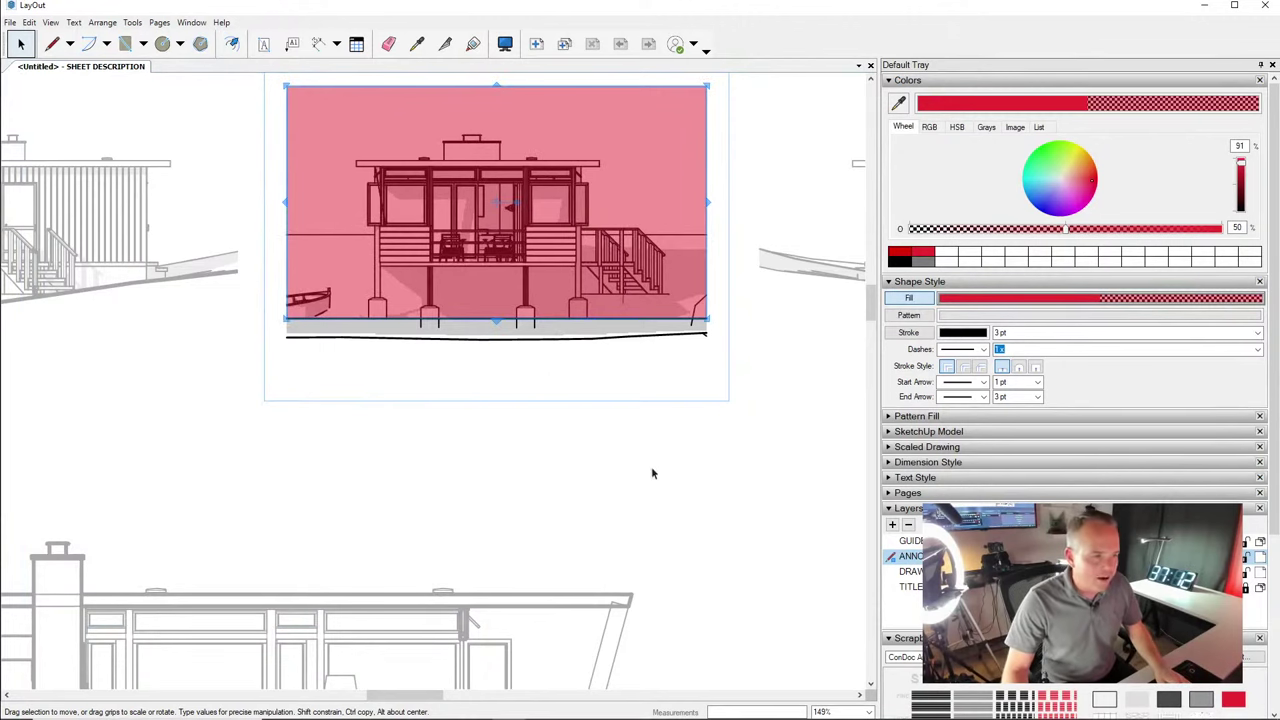
Clip the second elevation's viewport with the red rectangle as a clipping mask, and paste the 3 pt ground line back along its base
{"action": "left_click_drag", "start_coordinate": [657, 471], "coordinate": [509, 286]}
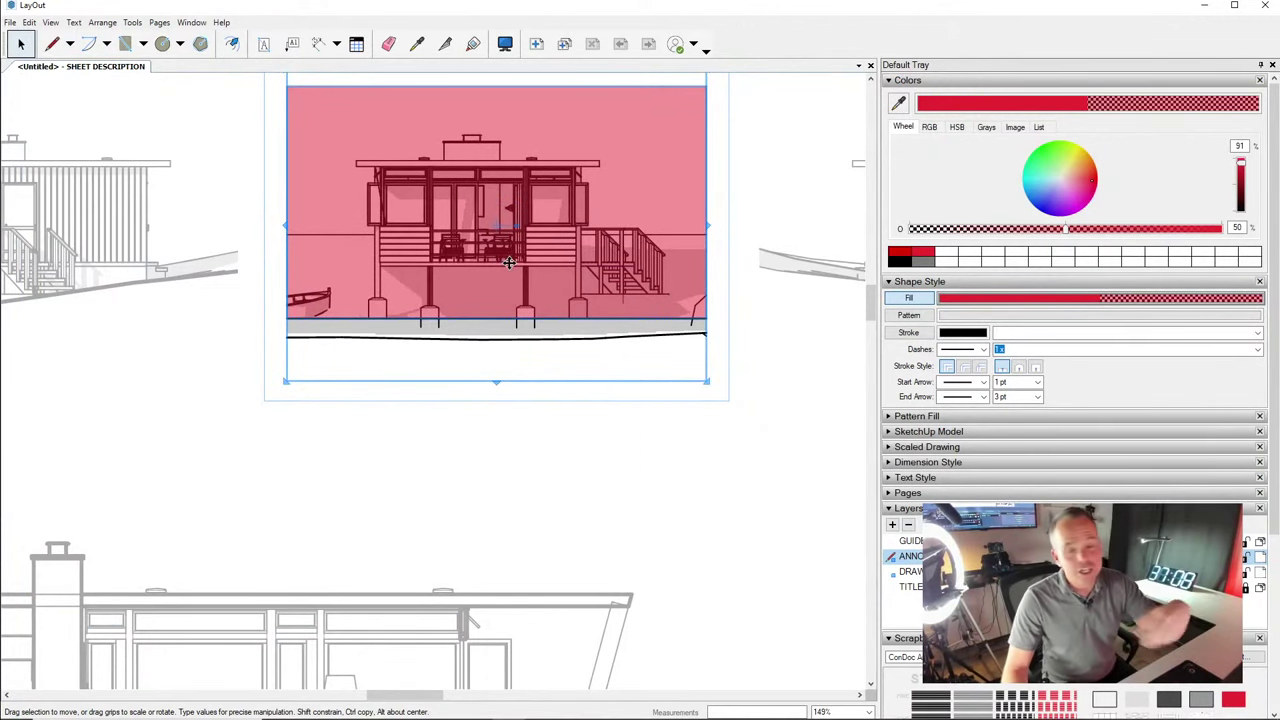
{"action": "right_click", "coordinate": [571, 264]}
{"action": "left_click", "coordinate": [656, 481]}
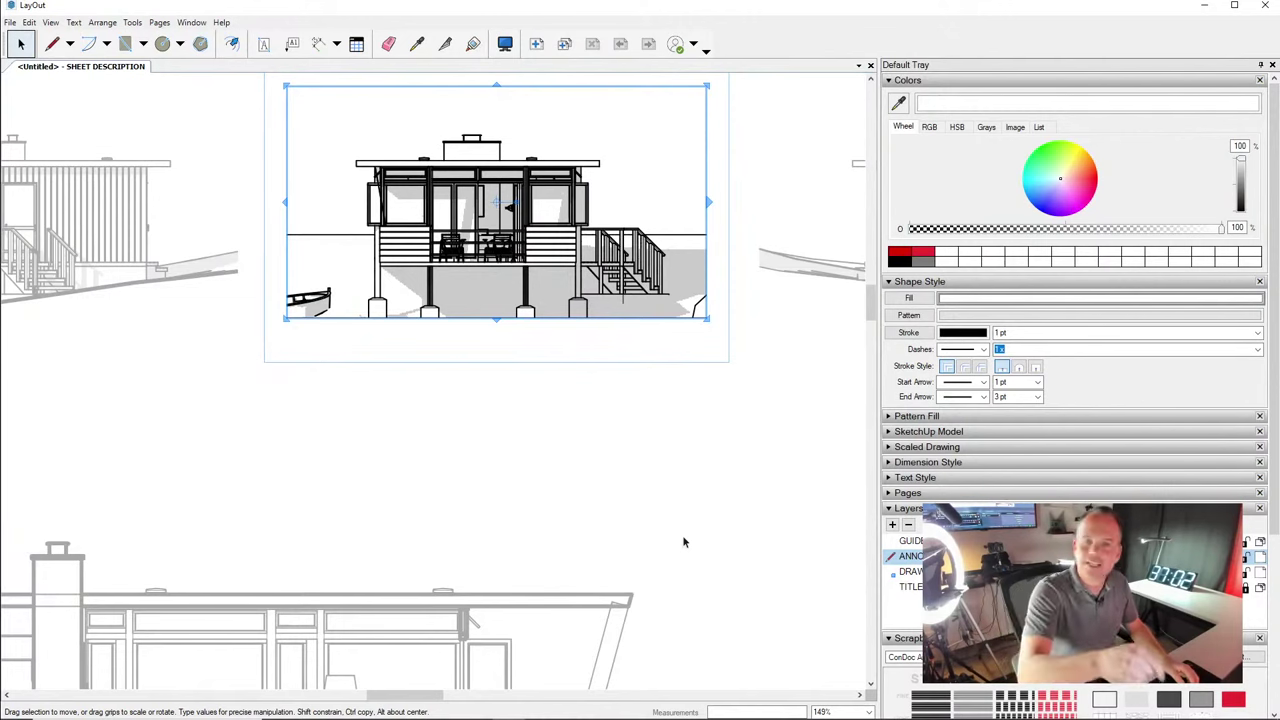
{"action": "key", "text": "ctrl+v"}
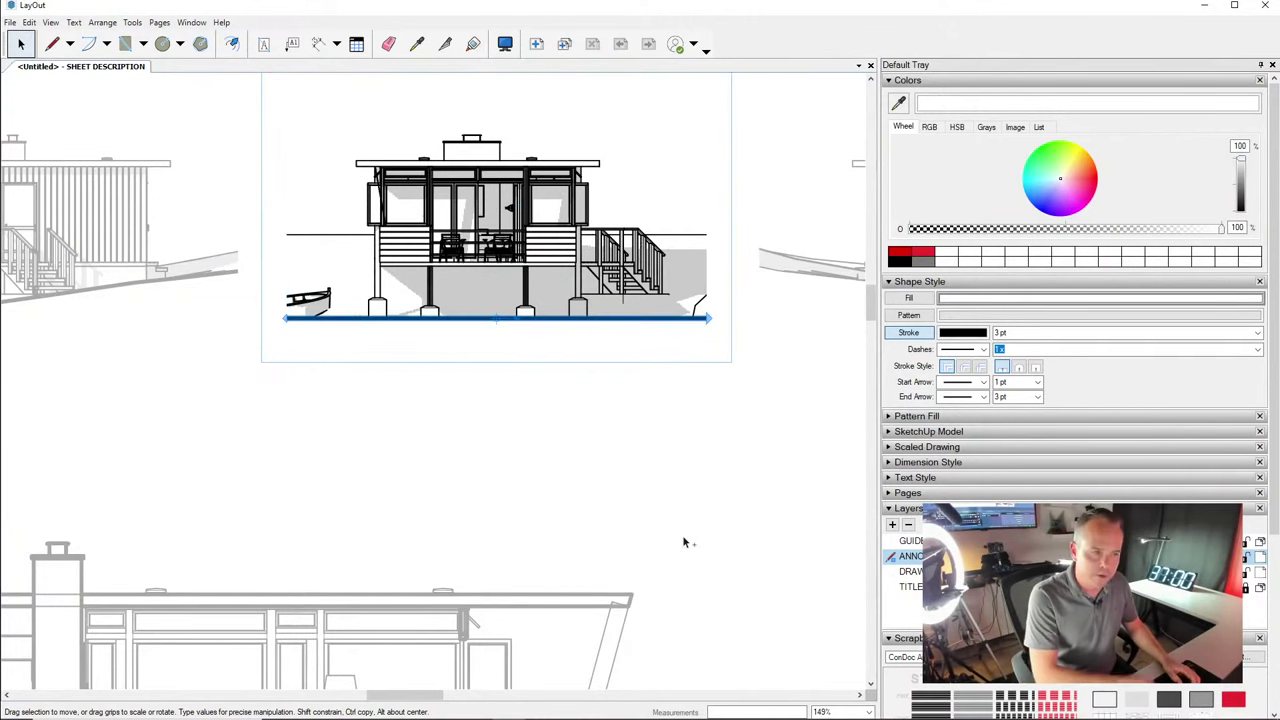
{"action": "left_click", "coordinate": [684, 542]}
Trace the third elevation's ground line with the Line tool, from its uphill end down the slope to the flat ground by the boat
{"action": "scroll", "coordinate": [594, 366], "scroll_direction": "down", "scroll_amount": 4}
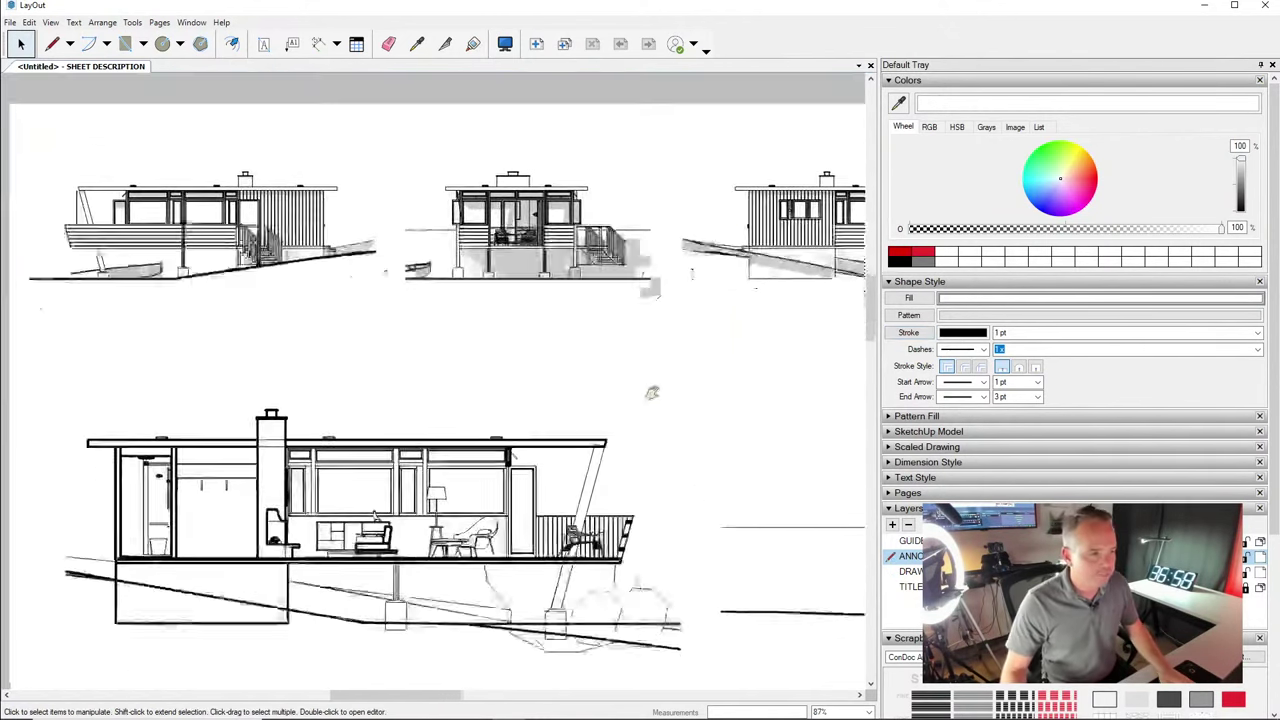
{"action": "scroll", "coordinate": [653, 390], "scroll_direction": "down", "scroll_amount": 2}
{"action": "middle_click_drag", "start_coordinate": [708, 406], "coordinate": [565, 295]}
{"action": "scroll", "coordinate": [599, 203], "scroll_direction": "up", "scroll_amount": 4}
{"action": "scroll", "coordinate": [600, 205], "scroll_direction": "up", "scroll_amount": 6}
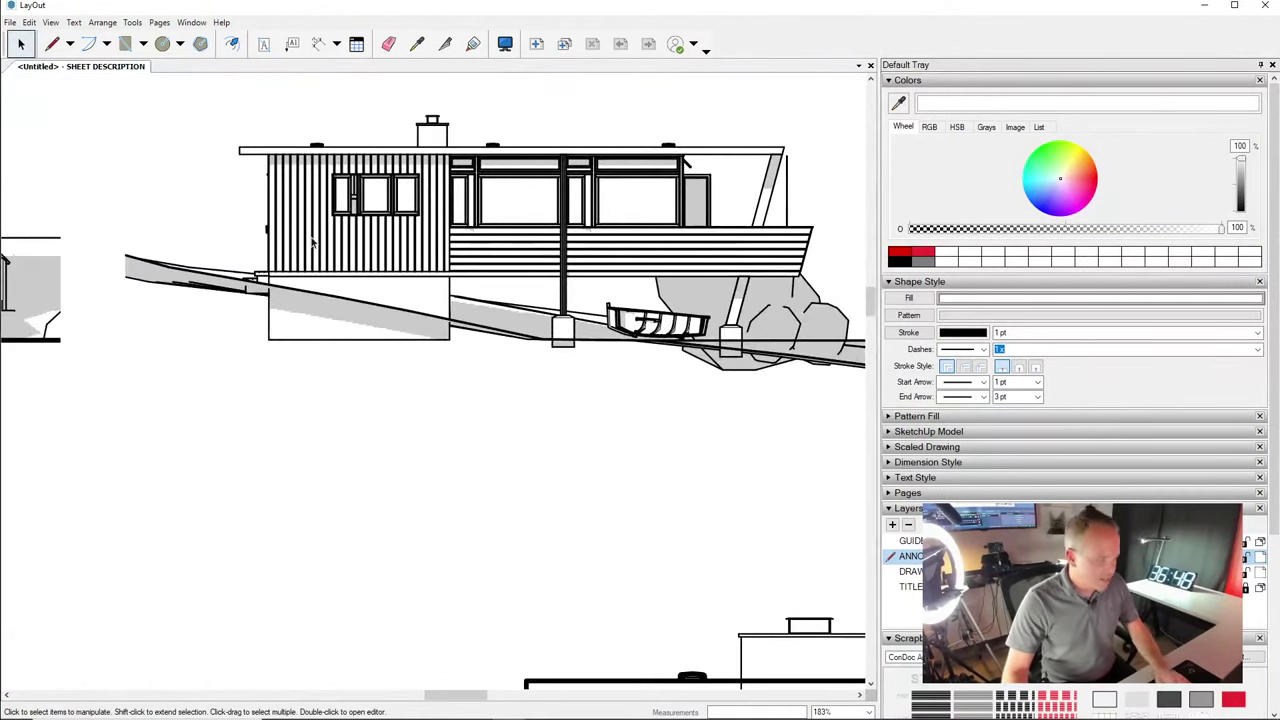
{"action": "key", "text": "l"}
{"action": "scroll", "coordinate": [130, 245], "scroll_direction": "up", "scroll_amount": 6}
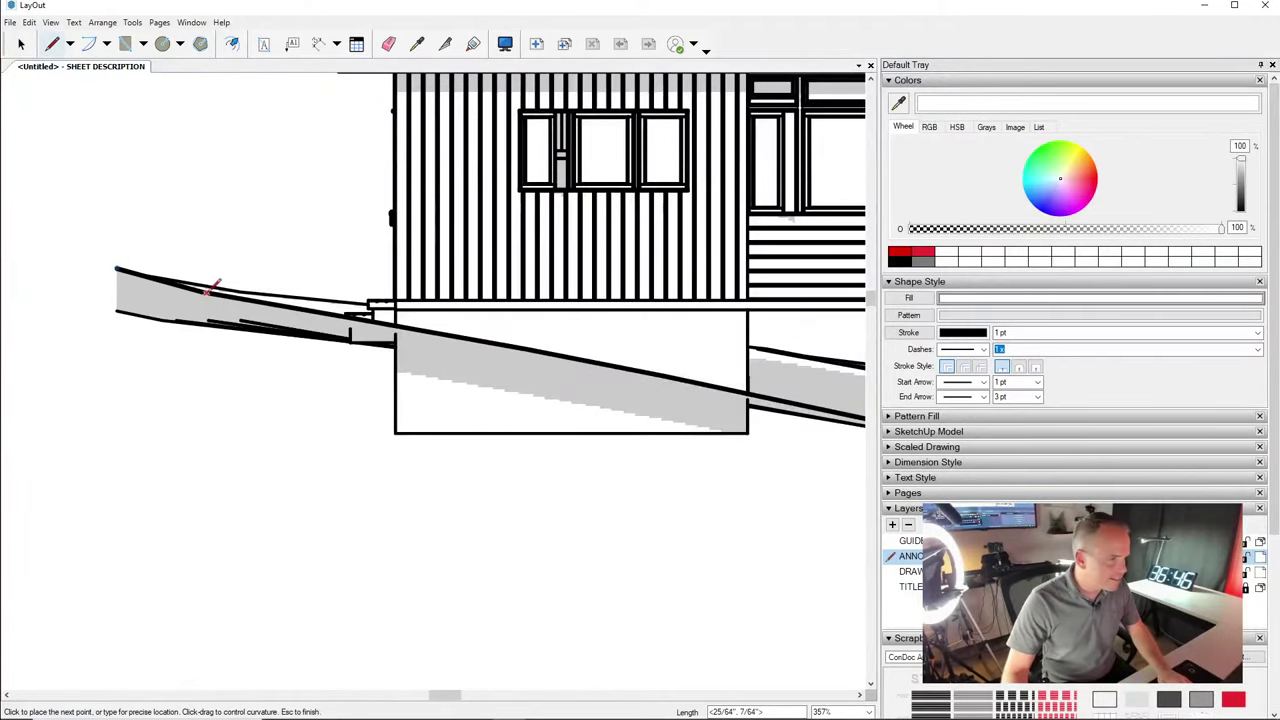
{"action": "left_click", "coordinate": [208, 290]}
{"action": "middle_click_drag", "start_coordinate": [460, 338], "coordinate": [377, 286]}
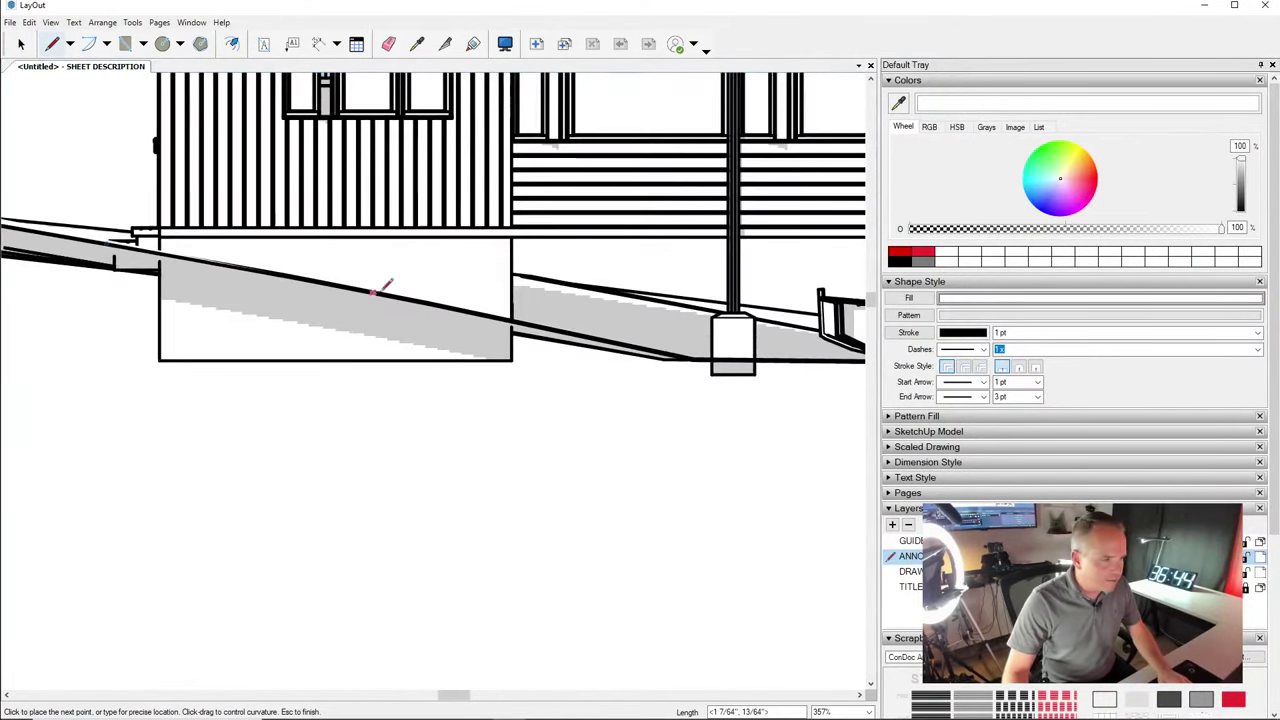
{"action": "middle_click_drag", "start_coordinate": [600, 323], "coordinate": [483, 293]}
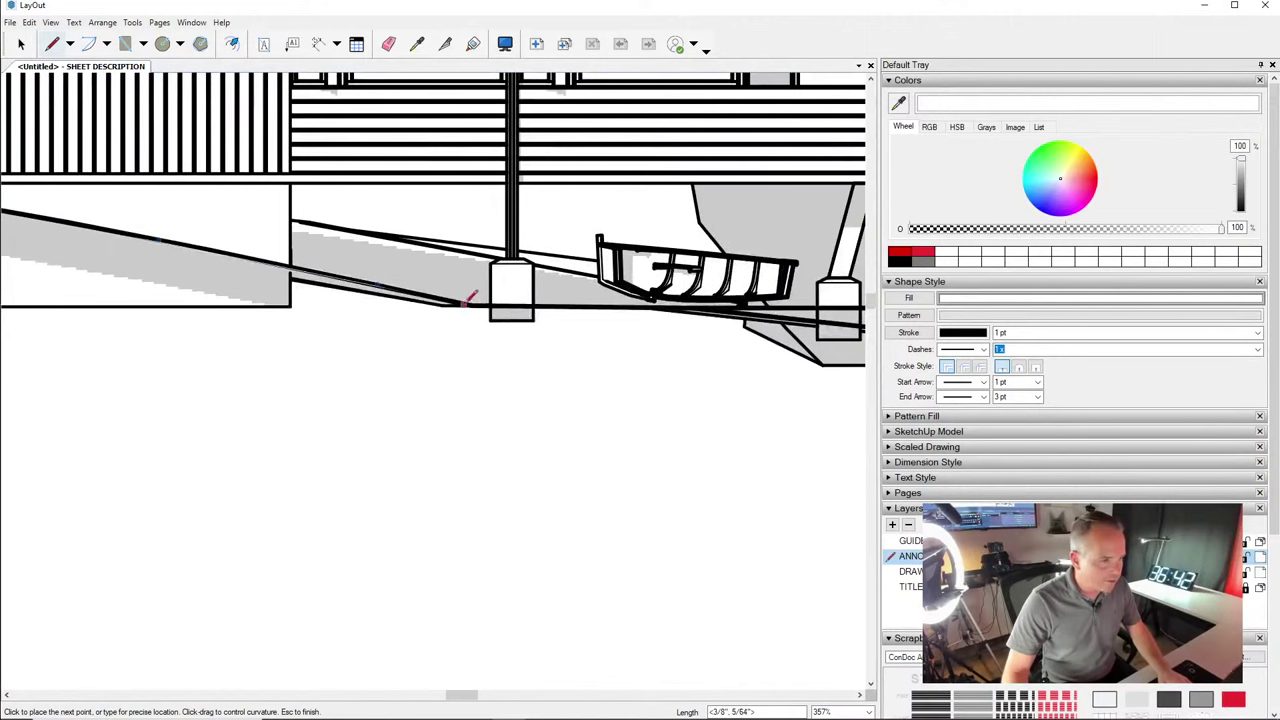
{"action": "scroll", "coordinate": [597, 300], "scroll_direction": "down", "scroll_amount": 8}
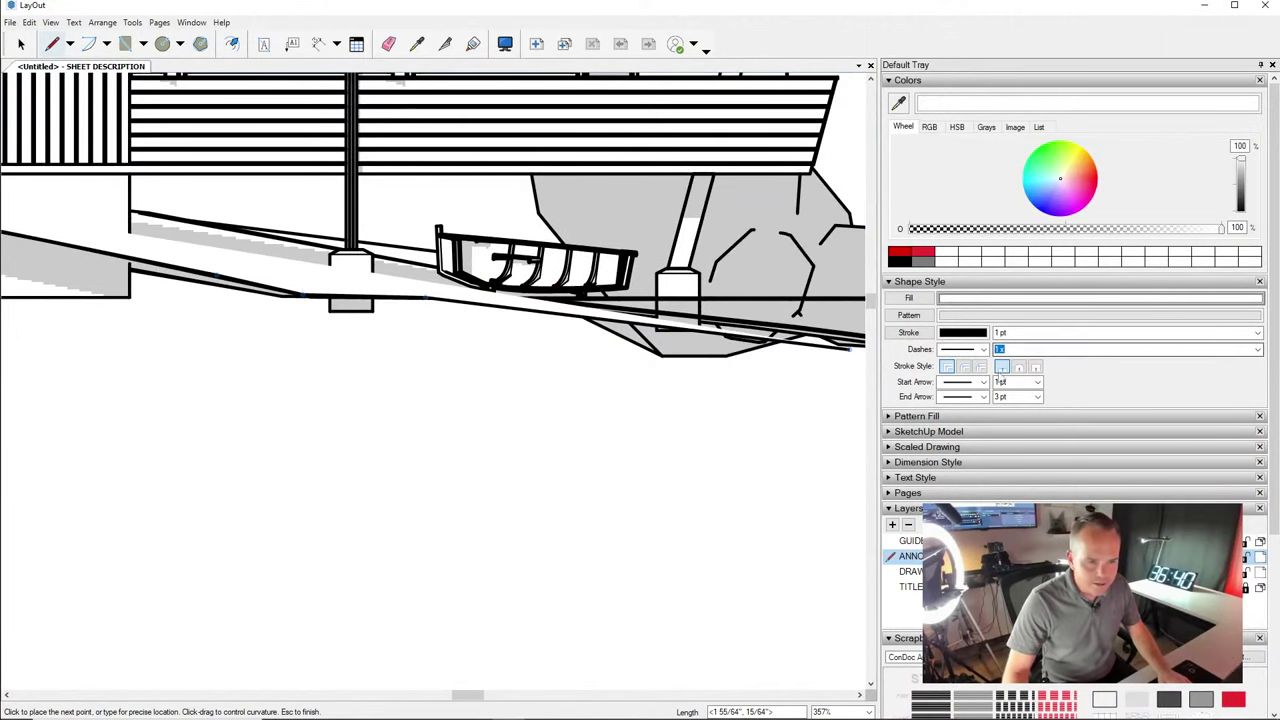
Match the line being drawn to the second elevation's 3 pt black ground line by sampling its style
{"action": "scroll", "coordinate": [608, 337], "scroll_direction": "up", "scroll_amount": 1}
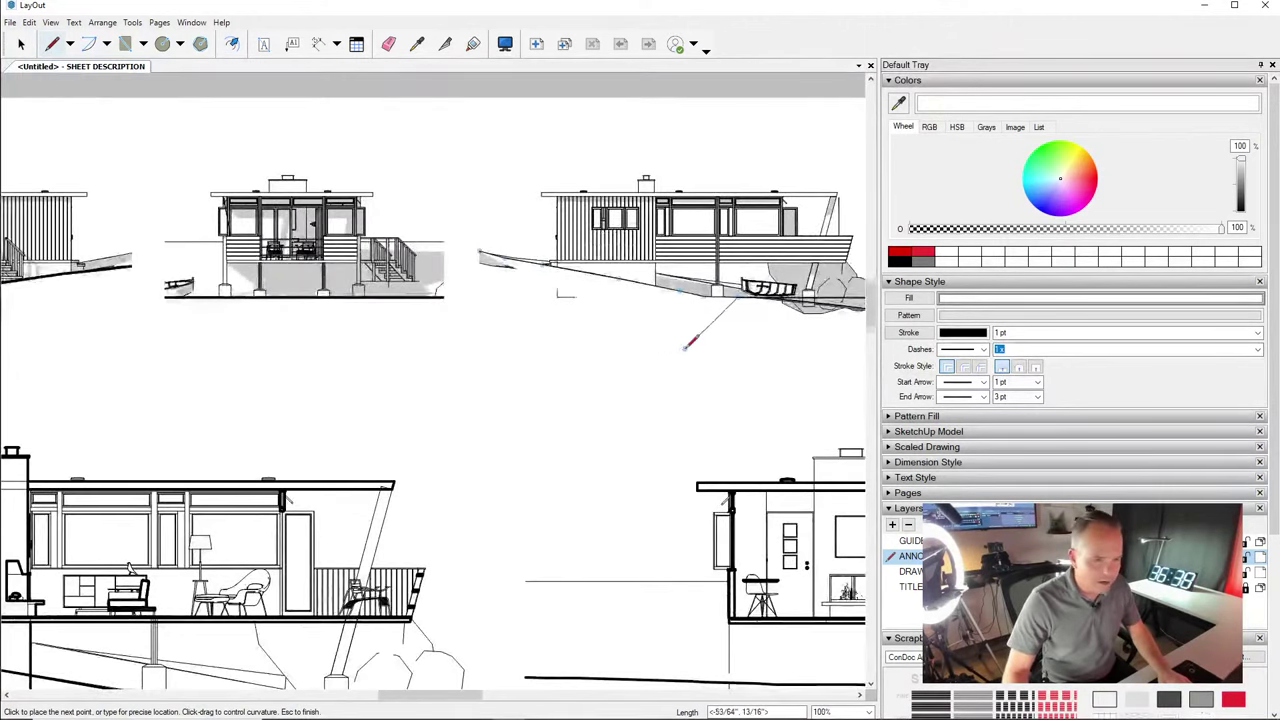
{"action": "scroll", "coordinate": [594, 349], "scroll_direction": "up", "scroll_amount": 1}
{"action": "key", "text": "b"}
{"action": "left_click", "coordinate": [330, 277]}
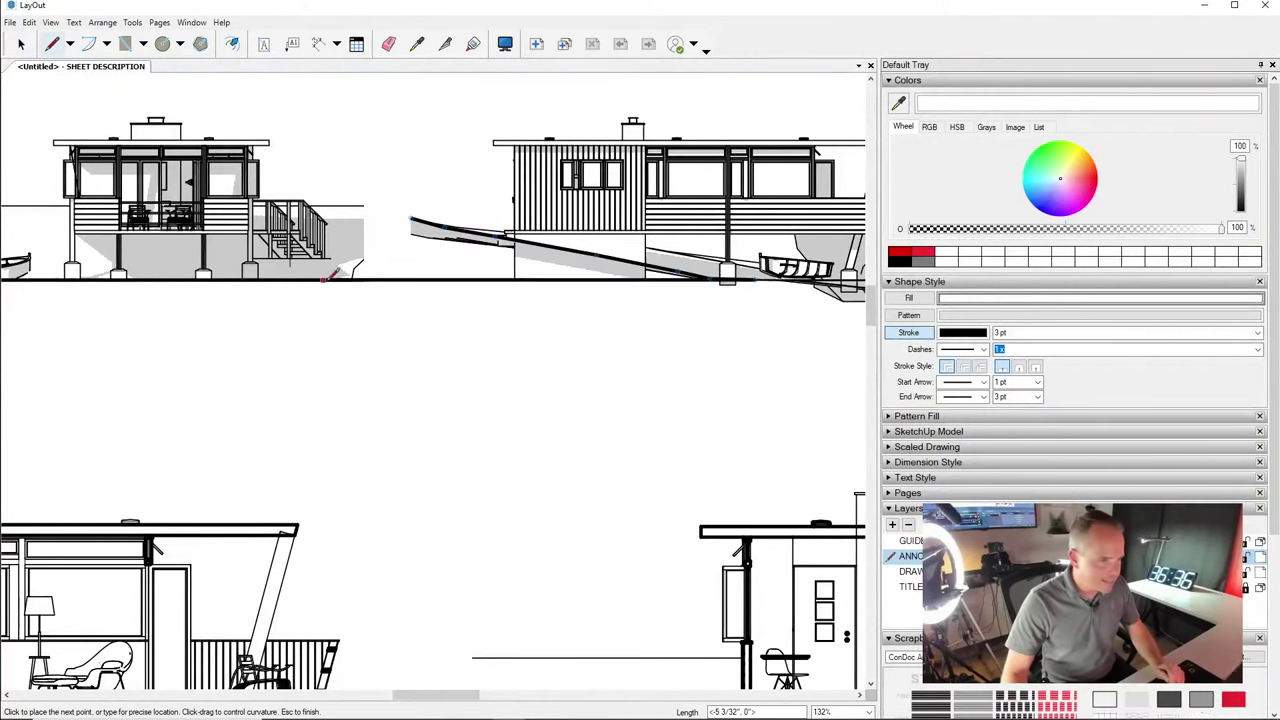
Continue the third elevation's ground line horizontally past the boat and rocks to the viewport's downhill edge, and finish it there
{"action": "scroll", "coordinate": [529, 329], "scroll_direction": "up", "scroll_amount": 3}
{"action": "scroll", "coordinate": [464, 282], "scroll_direction": "up", "scroll_amount": 2}
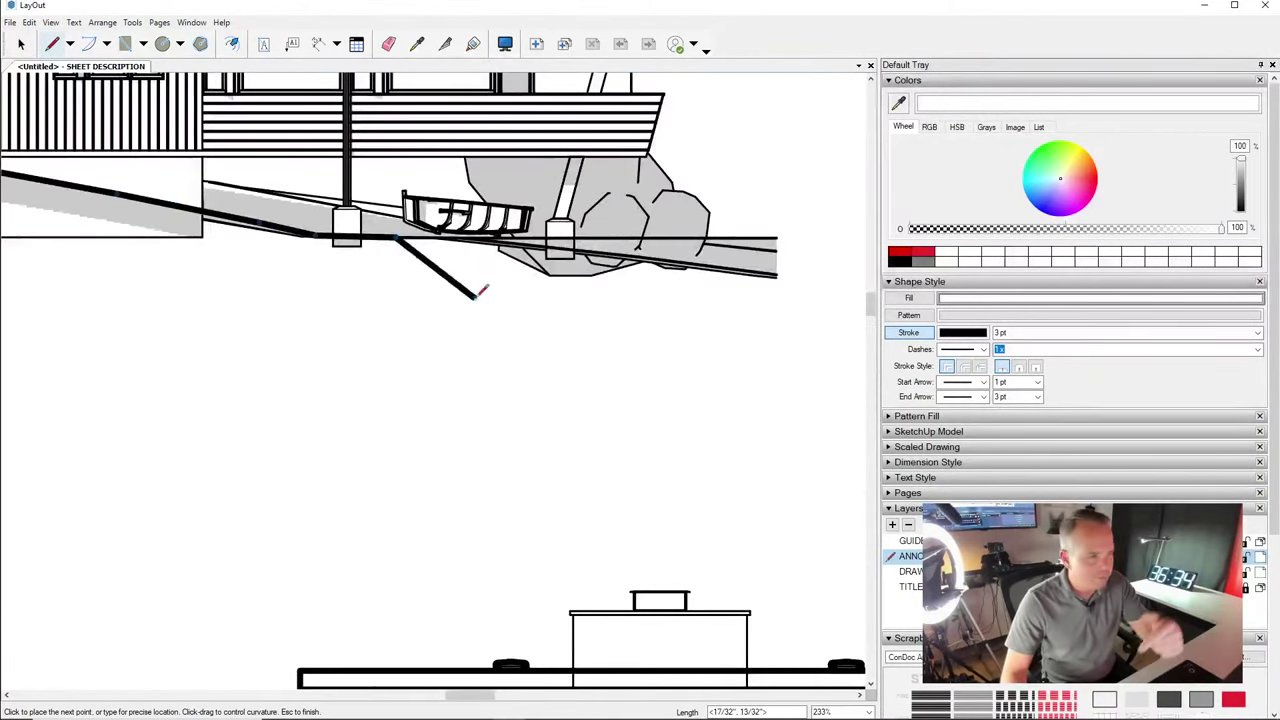
{"action": "scroll", "coordinate": [474, 268], "scroll_direction": "up", "scroll_amount": 2}
{"action": "left_click", "coordinate": [551, 226]}
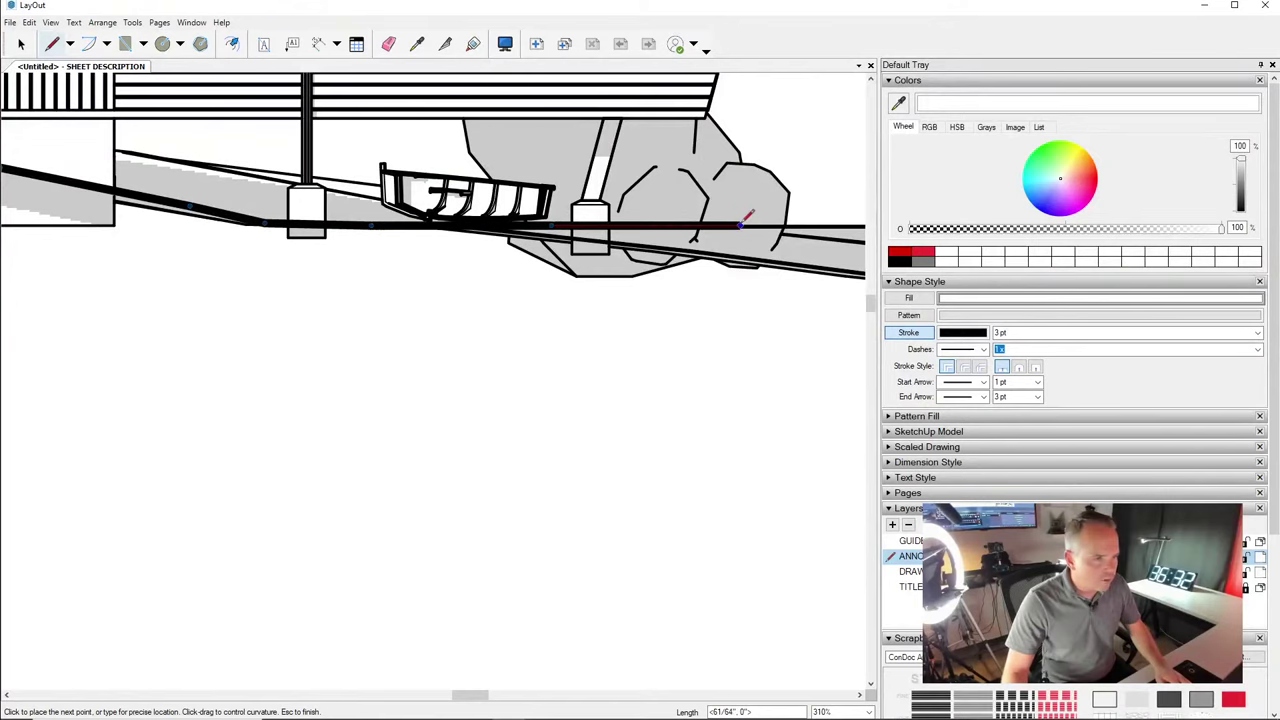
{"action": "left_click", "coordinate": [740, 226]}
{"action": "scroll", "coordinate": [750, 226], "scroll_direction": "down", "scroll_amount": 2}
{"action": "middle_click_drag", "start_coordinate": [752, 226], "coordinate": [402, 271]}
{"action": "left_click", "coordinate": [492, 273]}
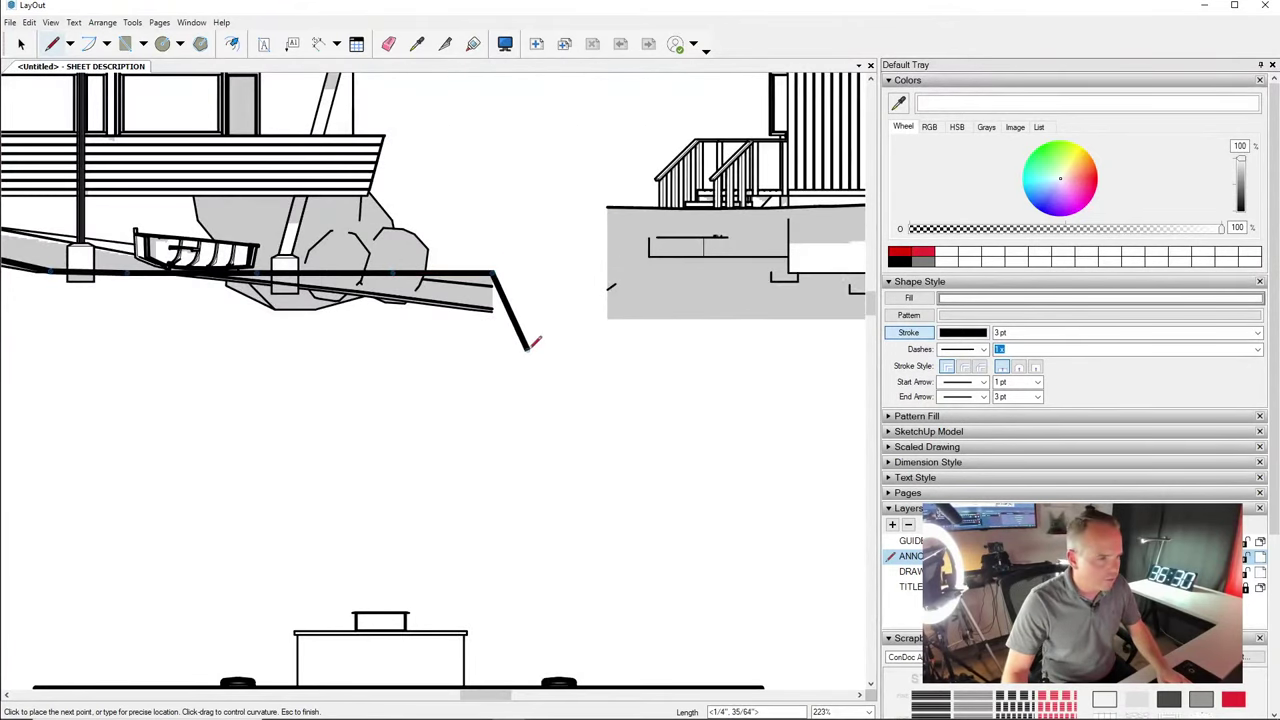
{"action": "scroll", "coordinate": [528, 349], "scroll_direction": "down", "scroll_amount": 3}
{"action": "key", "text": "Escape"}
Cut the ground line and paste it inside the third elevation's group
{"action": "key", "text": "space"}
{"action": "left_click", "coordinate": [438, 305]}
{"action": "key", "text": "ctrl+x"}
{"action": "double_click", "coordinate": [455, 284]}
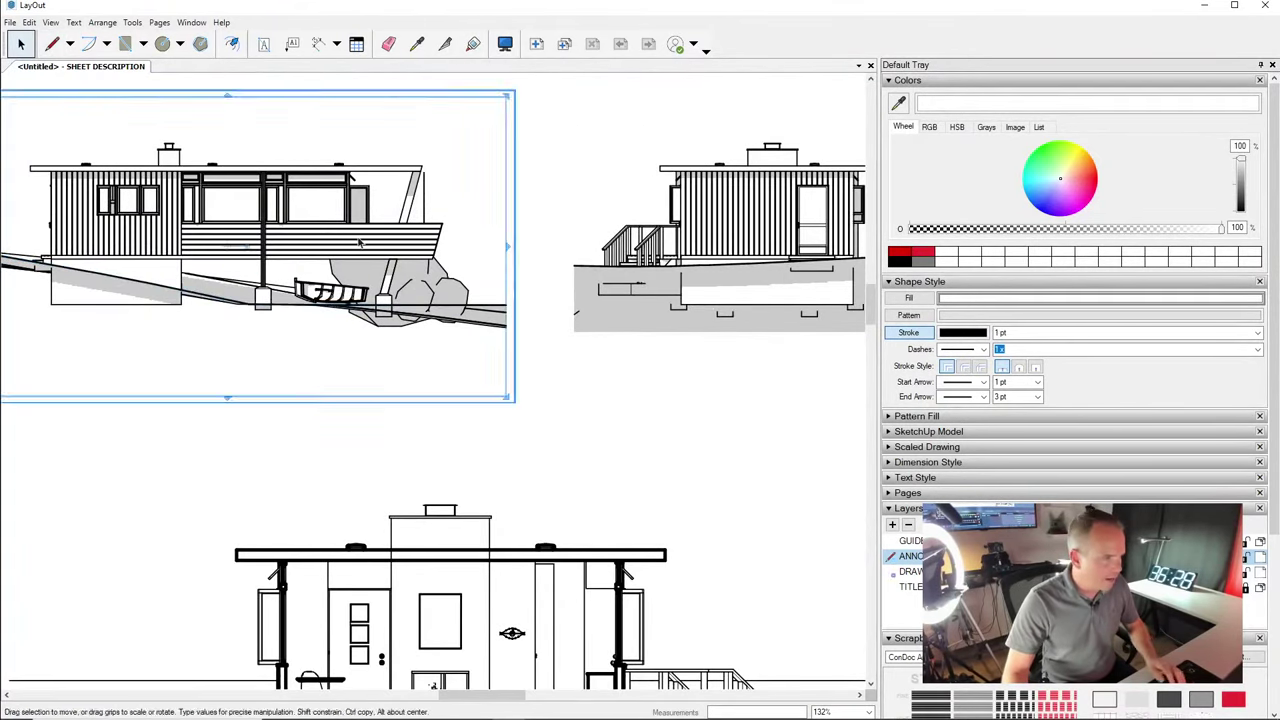
{"action": "key", "text": "ctrl+v"}
Extend the third elevation's ground line up, across and back down into a closed outline around everything above ground
{"action": "key", "text": "l"}
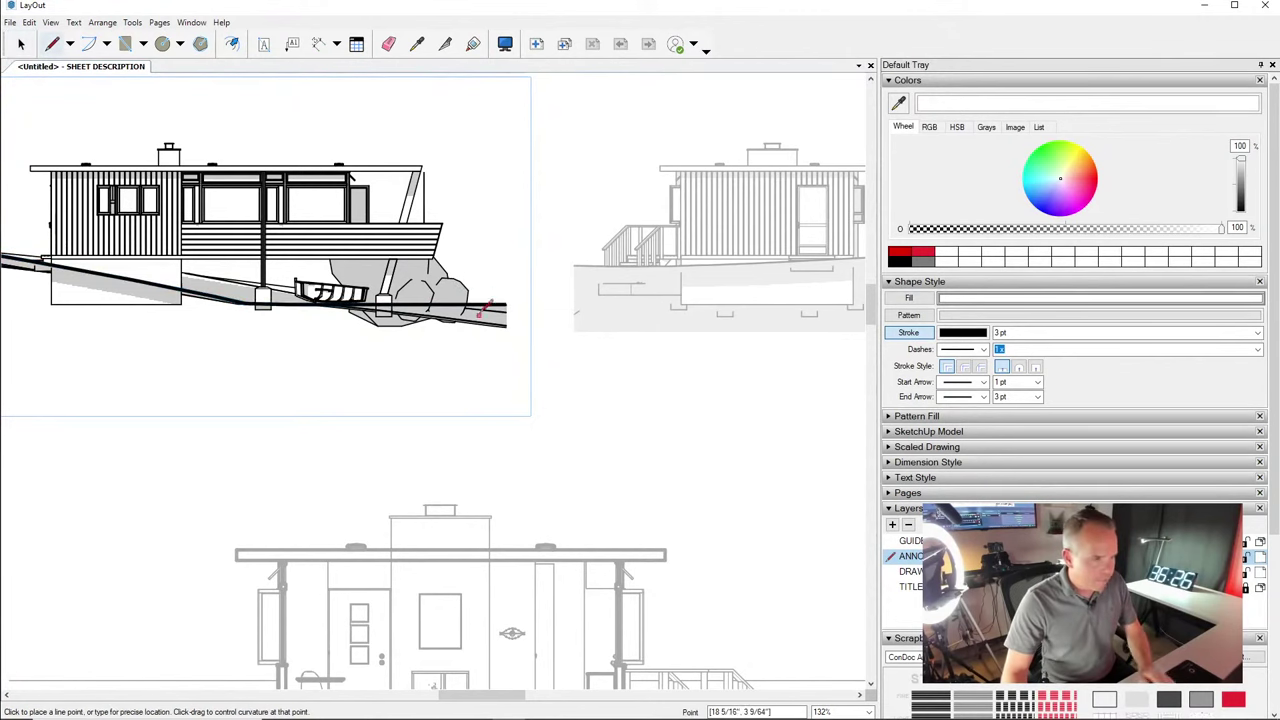
{"action": "left_click", "coordinate": [507, 301]}
{"action": "left_click", "coordinate": [505, 115]}
{"action": "scroll", "coordinate": [150, 150], "scroll_direction": "left", "scroll_amount": 3}
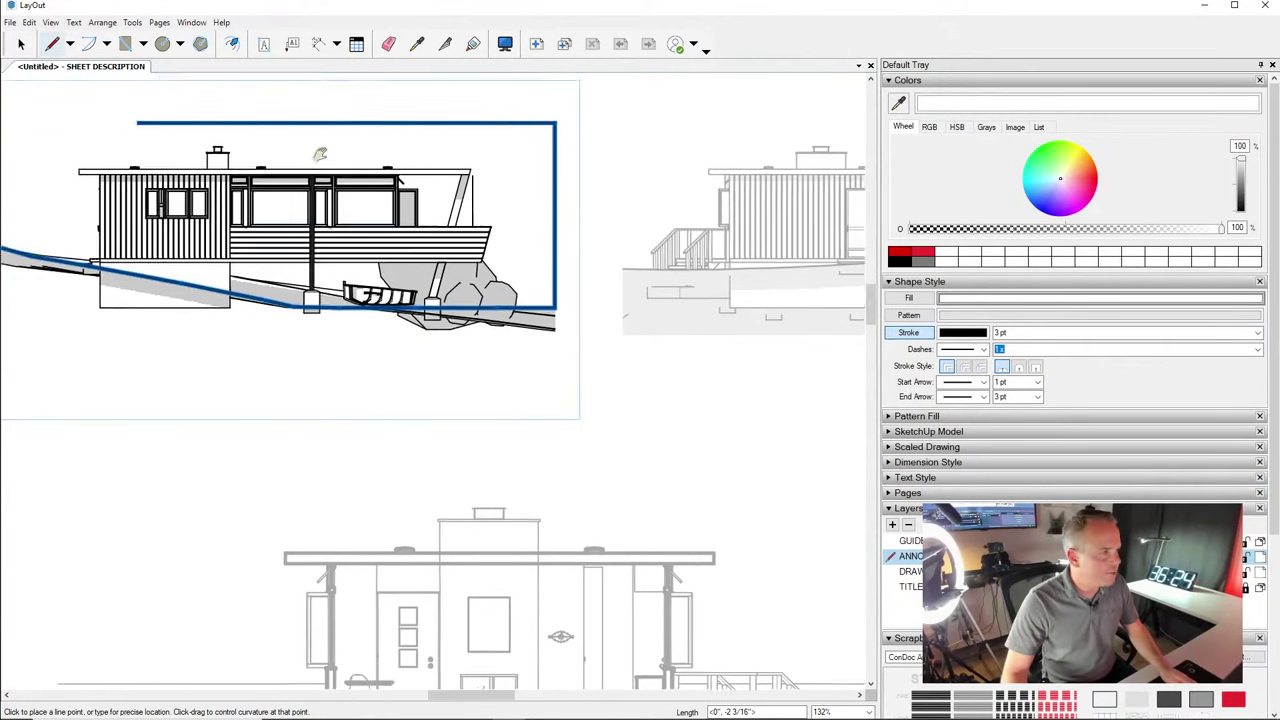
{"action": "left_click", "coordinate": [185, 213]}
{"action": "left_click", "coordinate": [184, 240]}
Clip the third elevation's viewport with the outline as a clipping mask, and paste the 3 pt ground line back along its base
{"action": "key", "text": "space"}
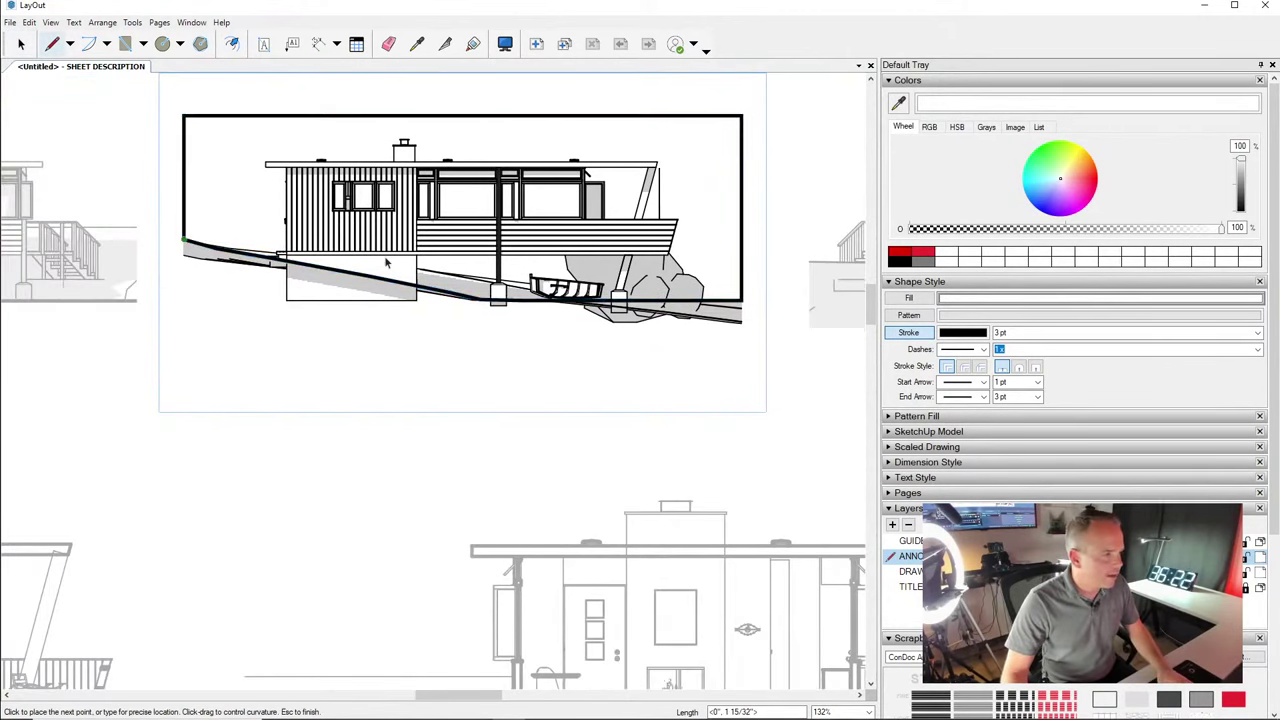
{"action": "left_click", "coordinate": [521, 295]}
{"action": "right_click", "coordinate": [438, 205]}
{"action": "left_click", "coordinate": [500, 427]}
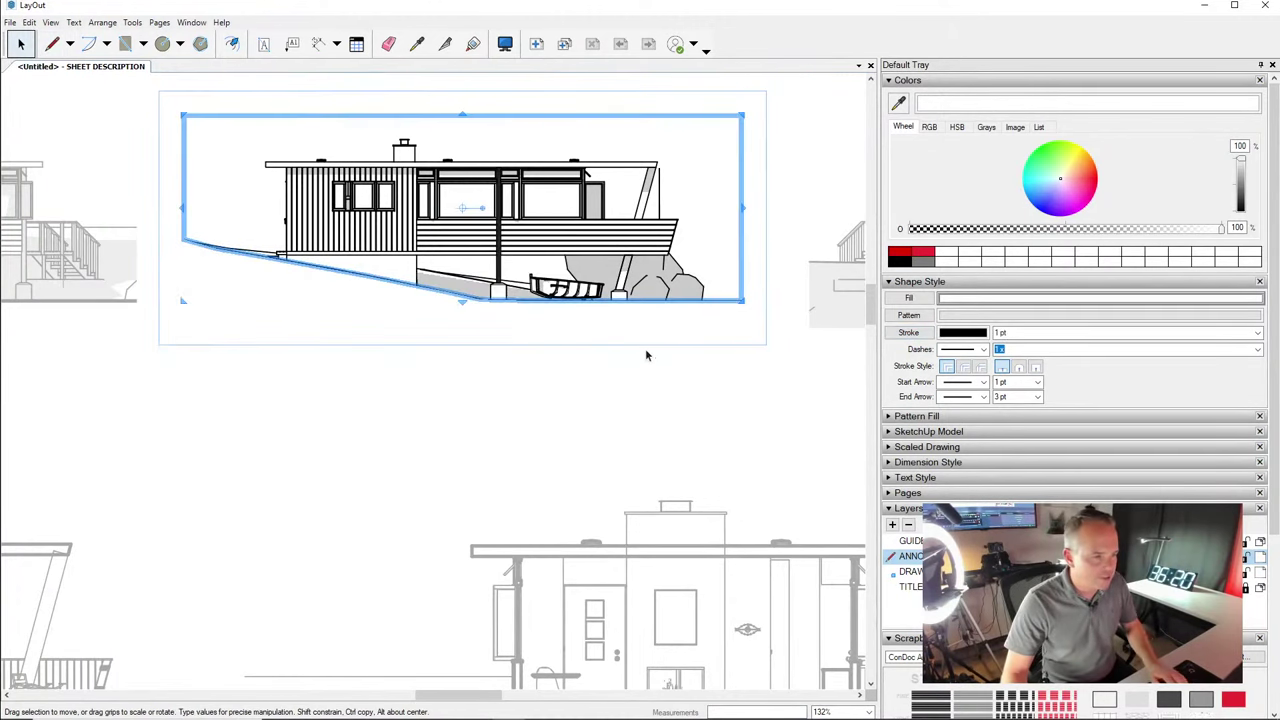
{"action": "left_click", "coordinate": [646, 351]}
Open the fourth elevation's group and trace its ground line at 3 pt from the stair side to the viewport's far edge
{"action": "scroll", "coordinate": [729, 317], "scroll_direction": "down", "scroll_amount": 1}
{"action": "middle_click_drag", "start_coordinate": [800, 317], "coordinate": [404, 273]}
{"action": "scroll", "coordinate": [528, 243], "scroll_direction": "up", "scroll_amount": 2}
{"action": "double_click", "coordinate": [530, 249]}
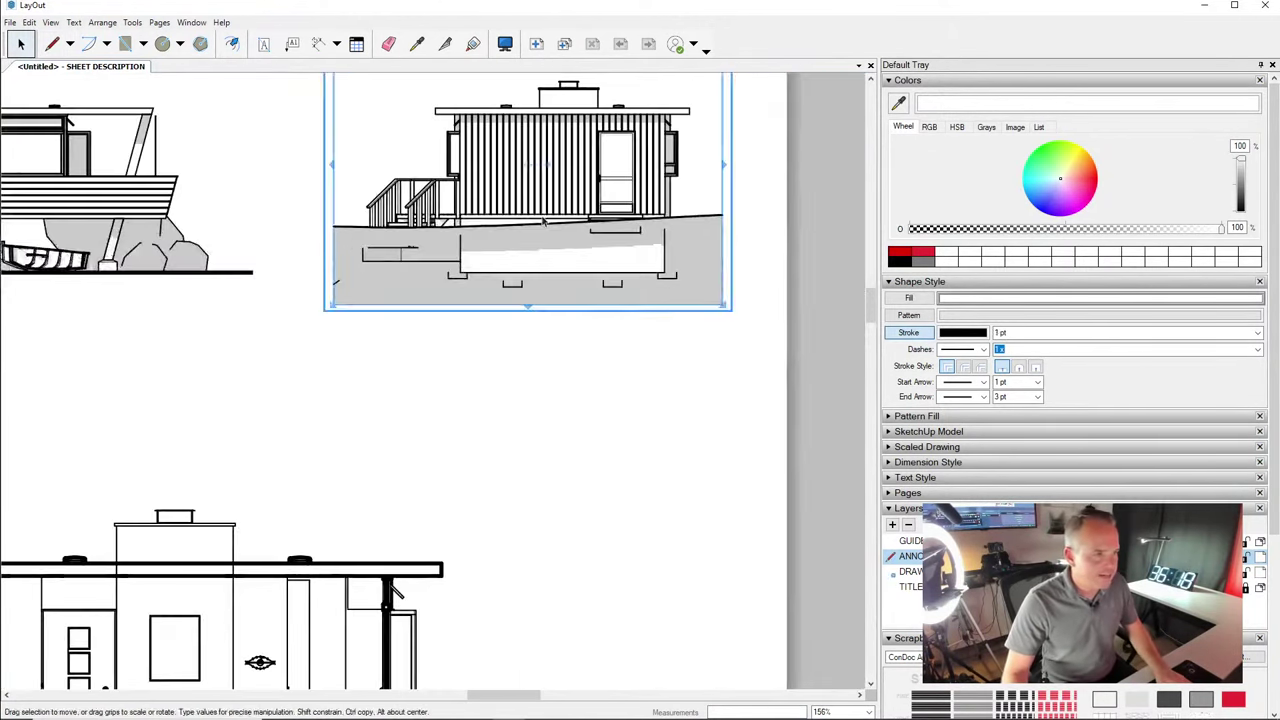
{"action": "middle_click_drag", "start_coordinate": [530, 249], "coordinate": [567, 324]}
{"action": "key", "text": "l"}
{"action": "scroll", "coordinate": [405, 327], "scroll_direction": "up", "scroll_amount": 3}
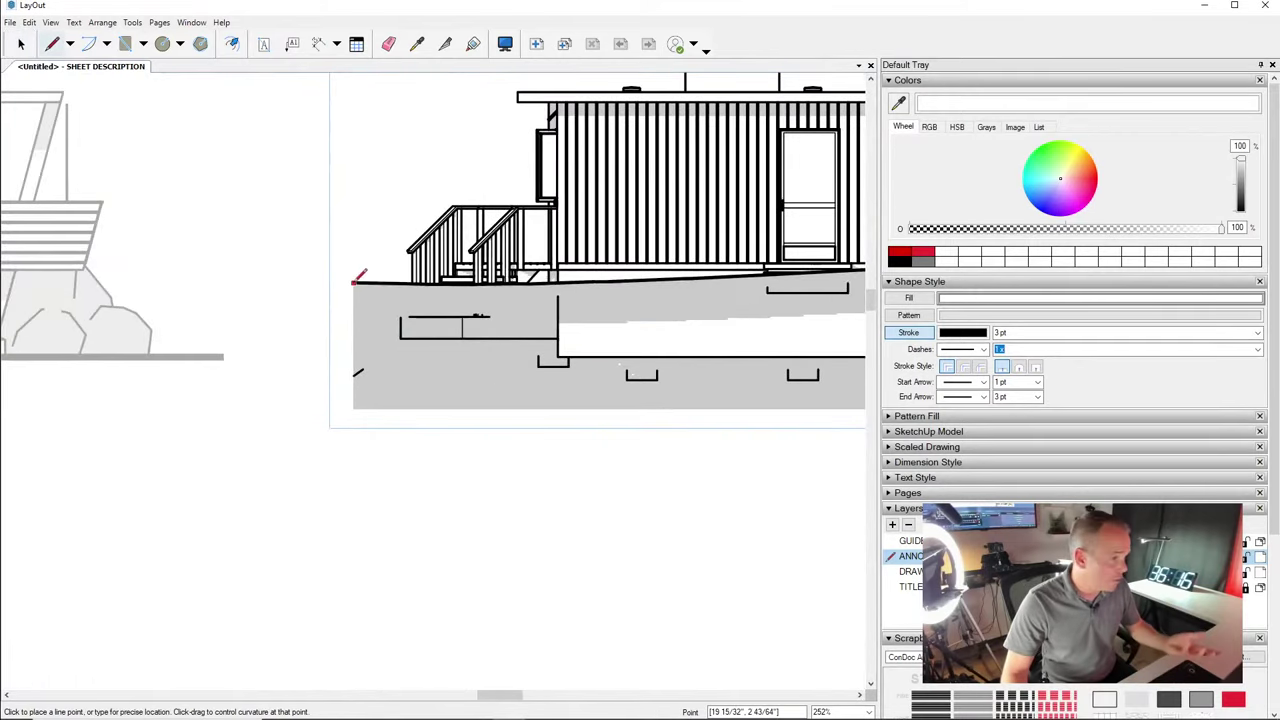
{"action": "left_click", "coordinate": [354, 283]}
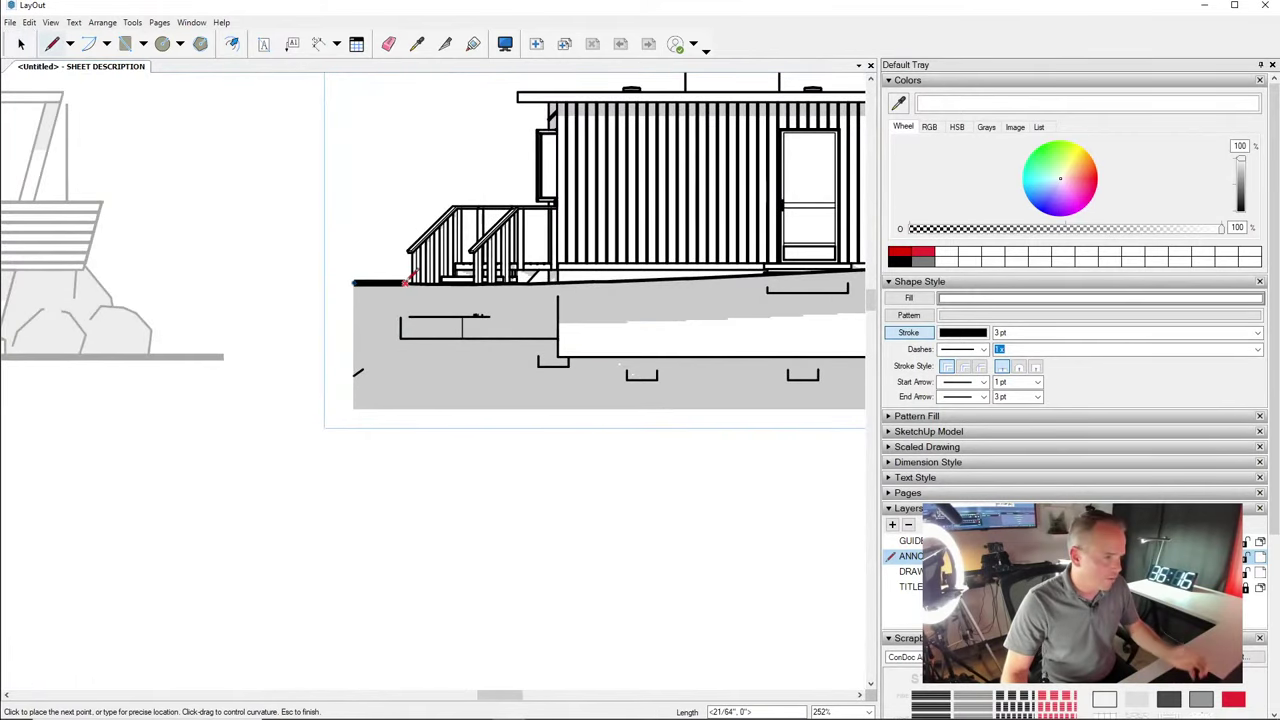
{"action": "left_click", "coordinate": [565, 283]}
{"action": "middle_click_drag", "start_coordinate": [701, 278], "coordinate": [556, 273]}
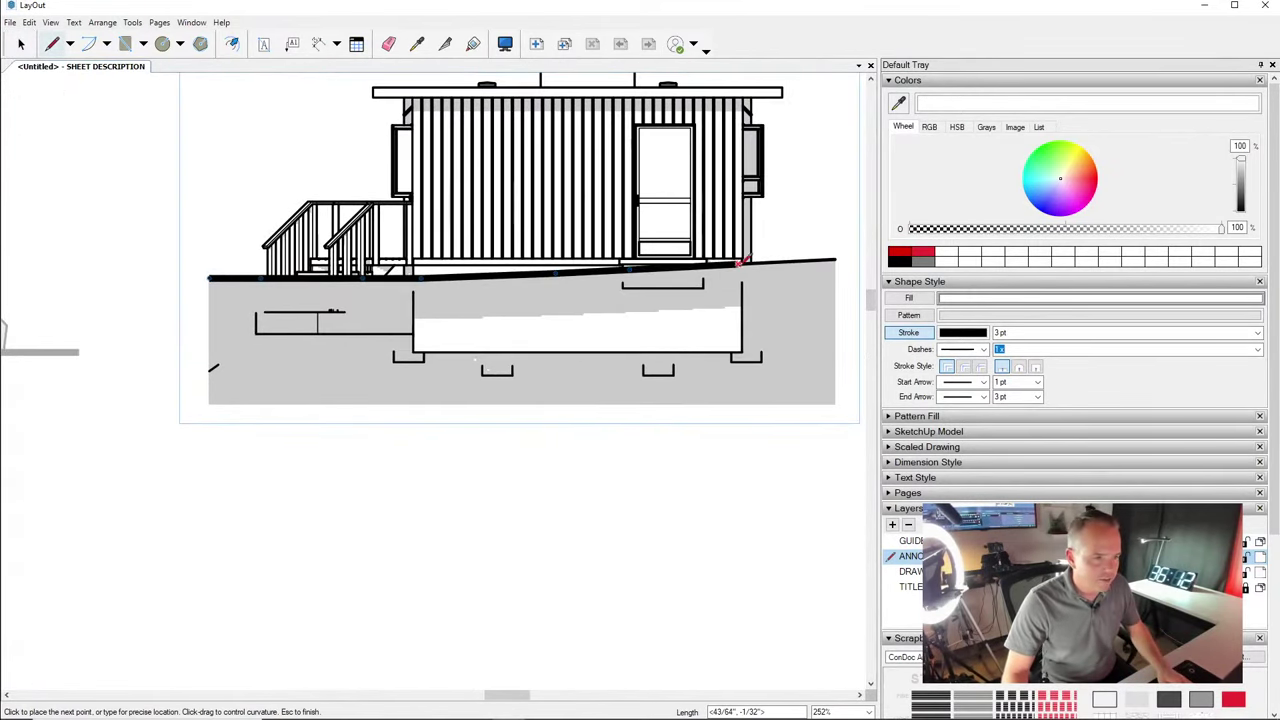
{"action": "left_click", "coordinate": [835, 259]}
Select the fourth elevation's ground line and extend it into a closed outline around everything above ground
{"action": "key", "text": "space"}
{"action": "left_click", "coordinate": [810, 286]}
{"action": "middle_click_drag", "start_coordinate": [799, 291], "coordinate": [746, 323]}
{"action": "left_click", "coordinate": [723, 294]}
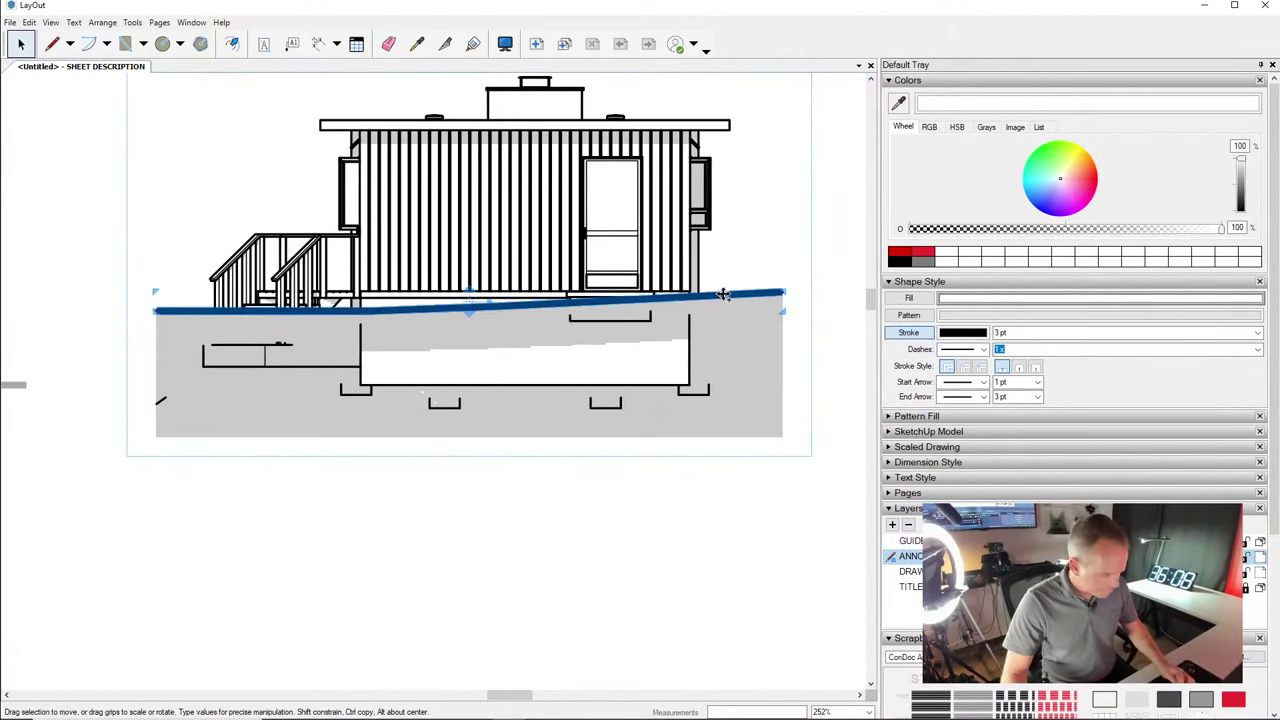
{"action": "key", "text": "l"}
{"action": "left_click", "coordinate": [783, 292]}
{"action": "middle_click_drag", "start_coordinate": [771, 168], "coordinate": [783, 278]}
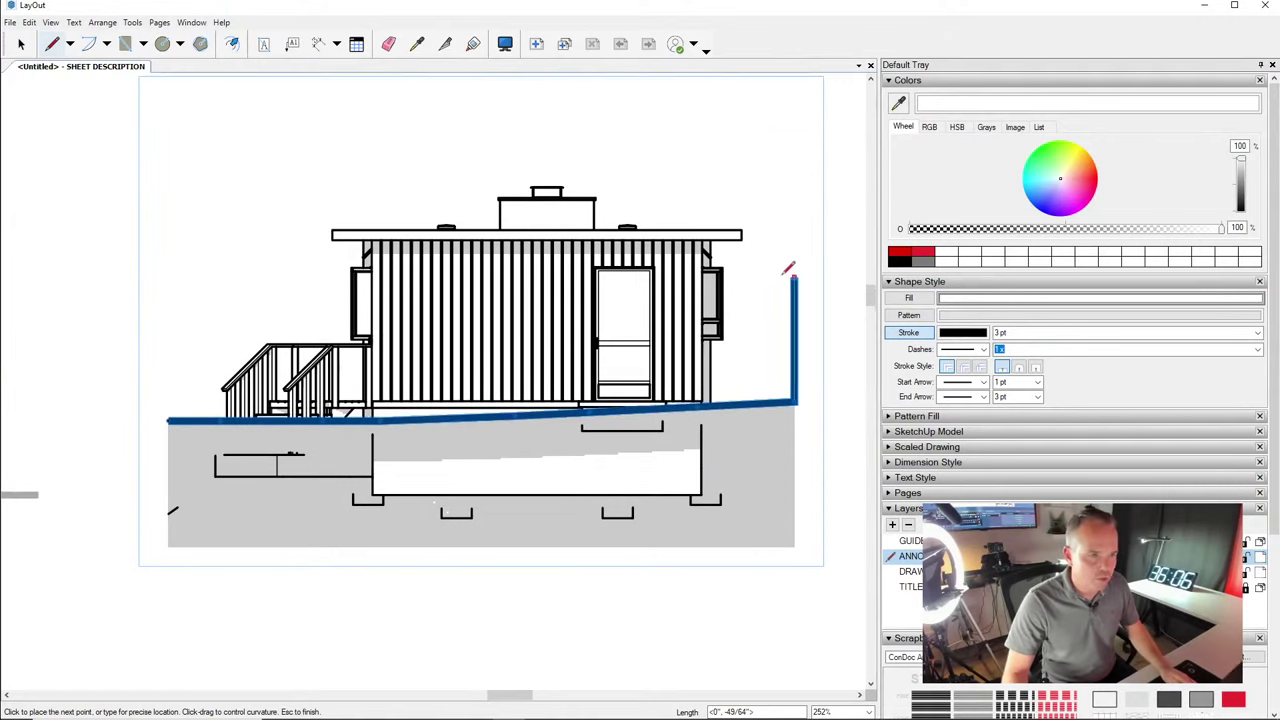
{"action": "left_click", "coordinate": [795, 145]}
{"action": "left_click", "coordinate": [168, 145]}
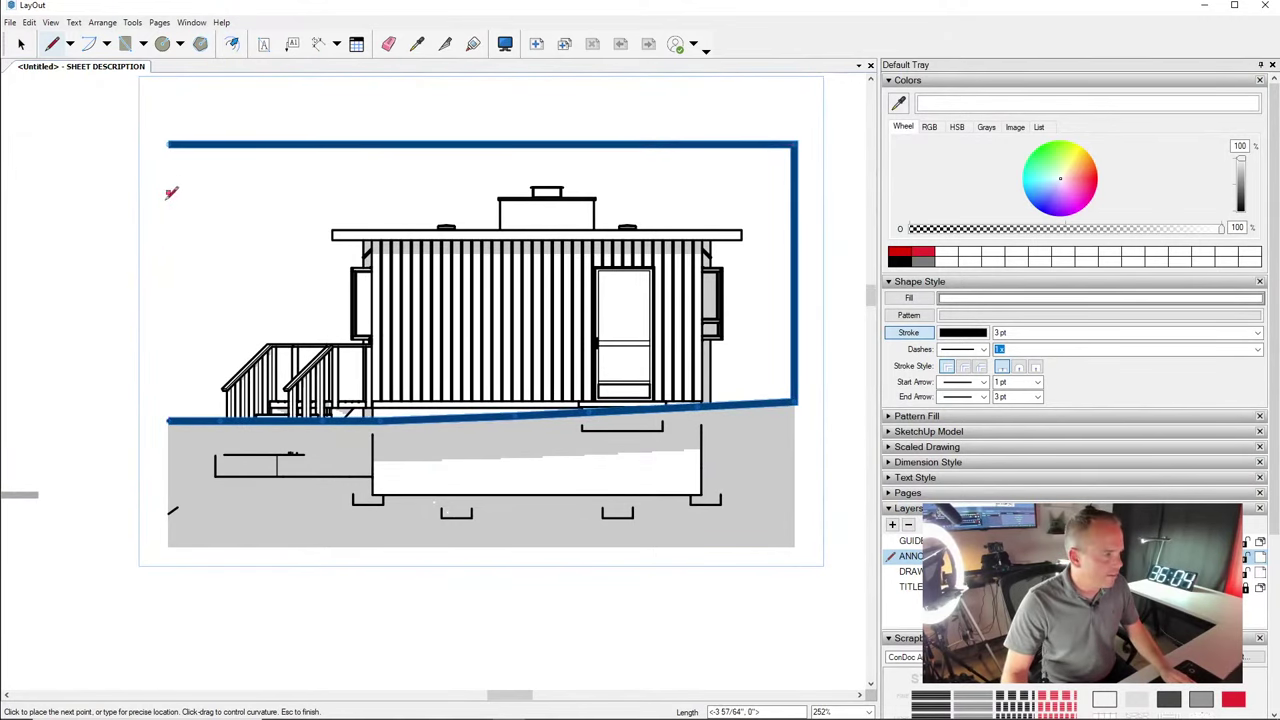
{"action": "left_click", "coordinate": [172, 418]}
Clip the fourth elevation's viewport with the outline as a clipping mask, and paste the 3 pt ground line back along its base
{"action": "key", "text": "space"}
{"action": "scroll", "coordinate": [547, 366], "scroll_direction": "down", "scroll_amount": 3}
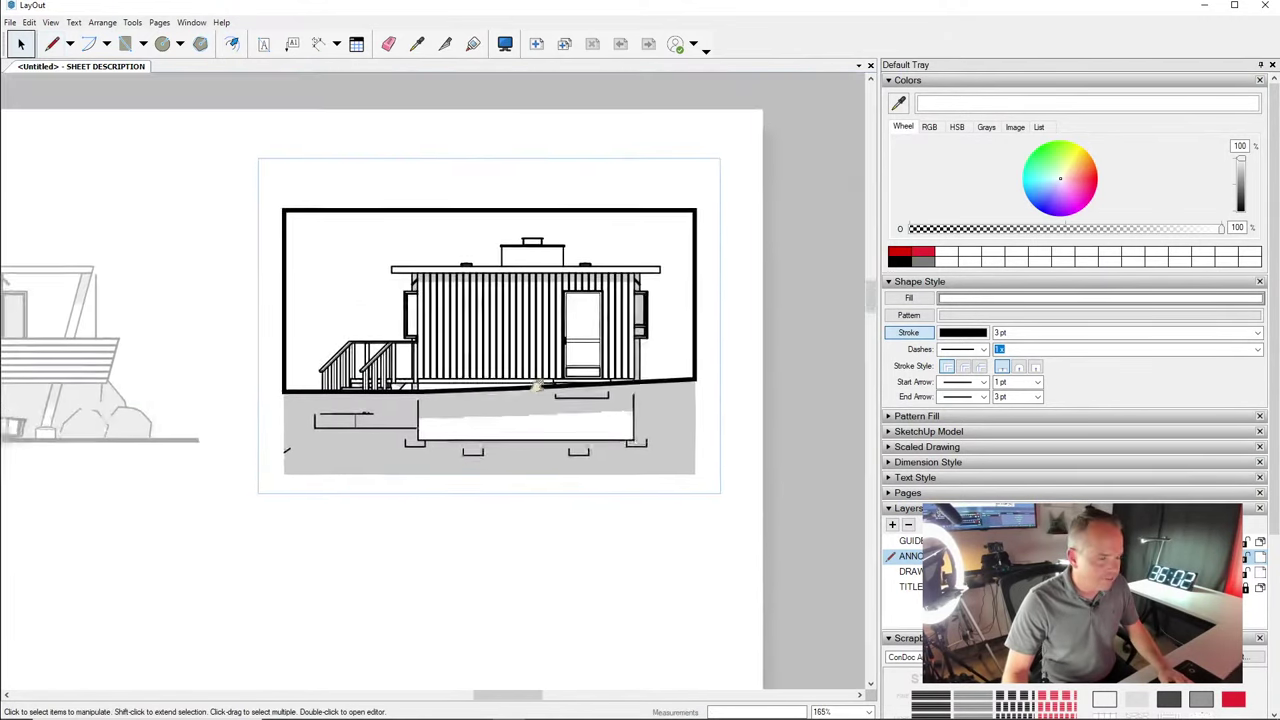
{"action": "left_click", "coordinate": [545, 358]}
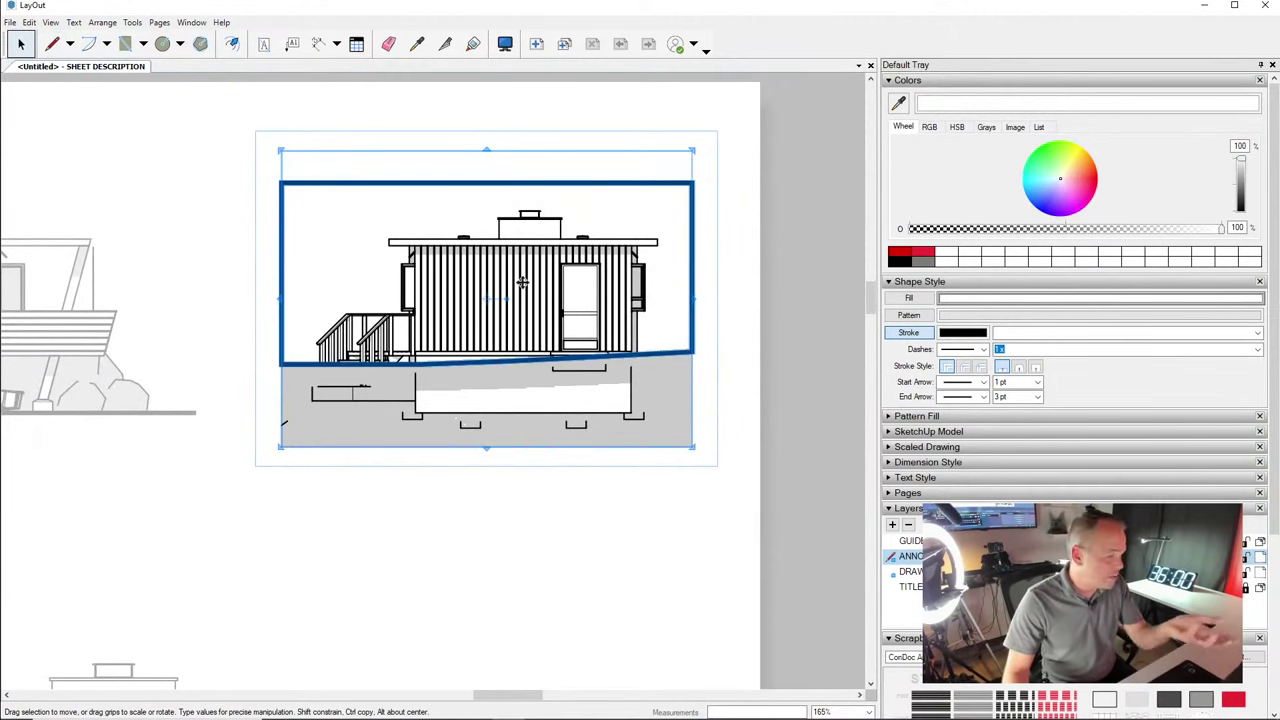
{"action": "right_click", "coordinate": [522, 281]}
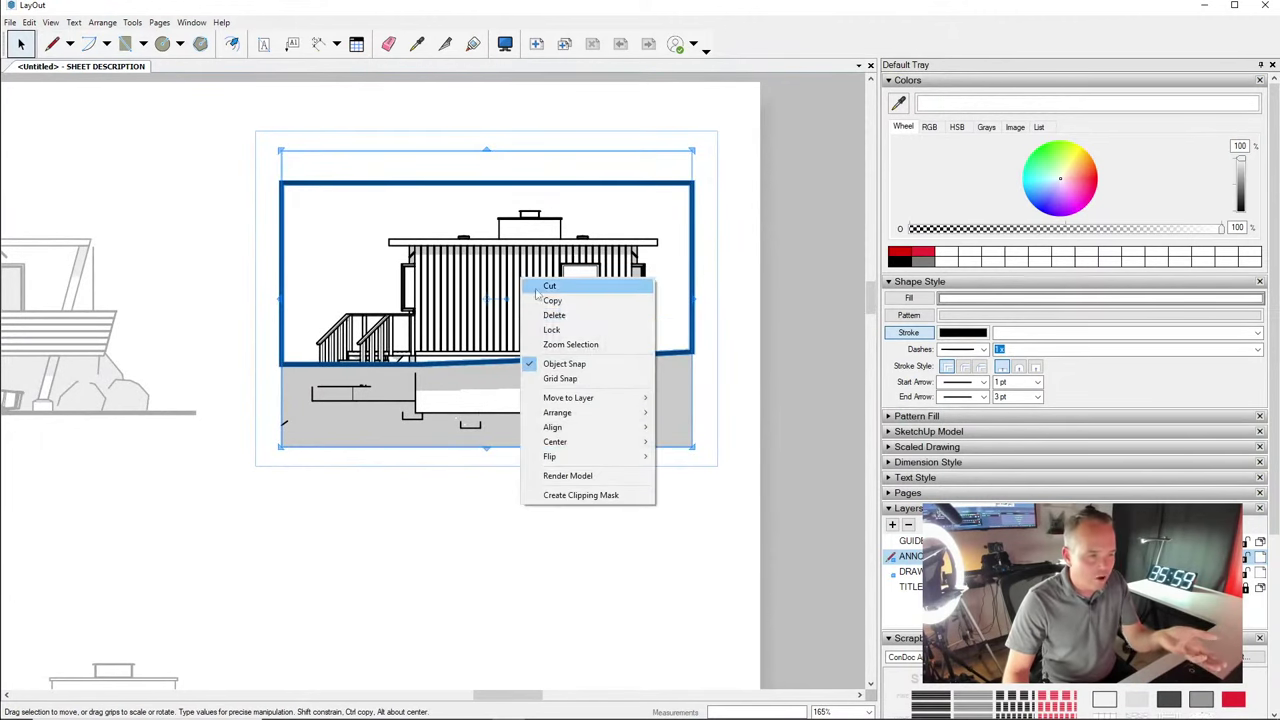
{"action": "left_click", "coordinate": [636, 498]}
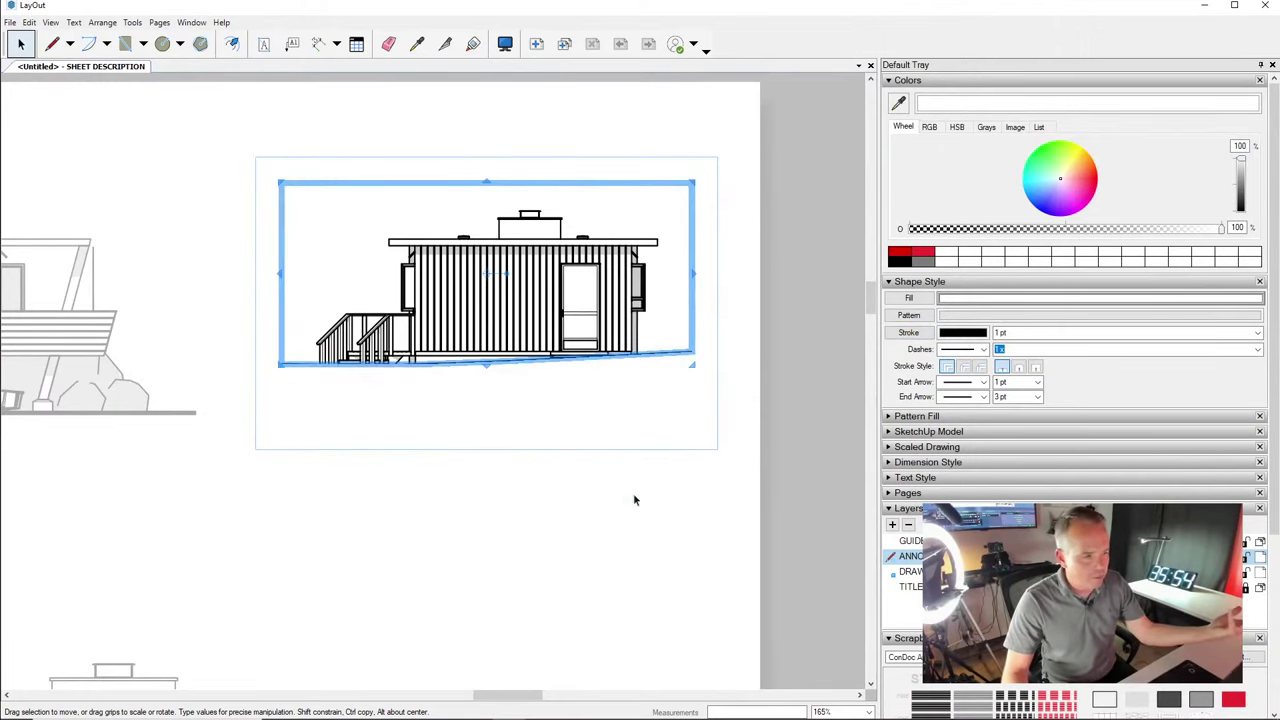
{"action": "left_click", "coordinate": [635, 491]}
{"action": "scroll", "coordinate": [707, 193], "scroll_direction": "down", "scroll_amount": 3}
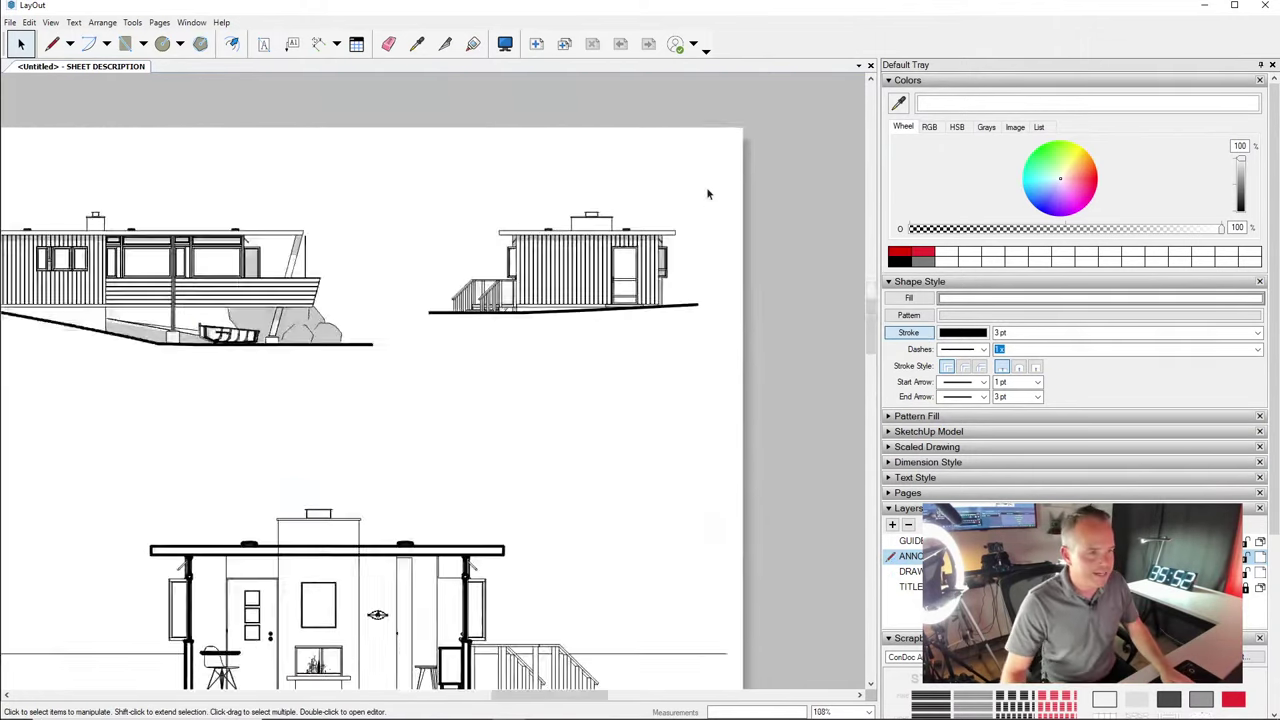
Move the second elevation off the sheet and place the narrow fourth elevation in its spot in the row
{"action": "scroll", "coordinate": [707, 193], "scroll_direction": "down", "scroll_amount": 5}
{"action": "scroll", "coordinate": [590, 296], "scroll_direction": "down", "scroll_amount": 2}
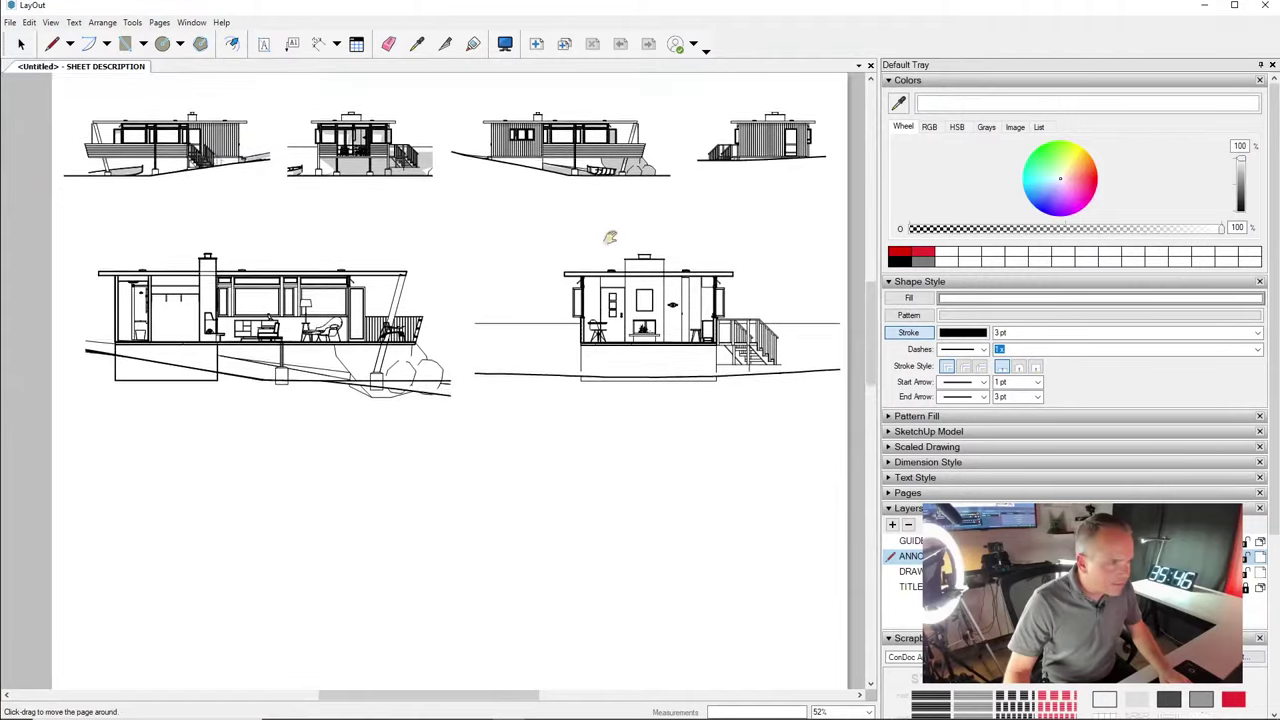
{"action": "scroll", "coordinate": [612, 248], "scroll_direction": "down", "scroll_amount": 3}
{"action": "scroll", "coordinate": [614, 248], "scroll_direction": "up", "scroll_amount": 3}
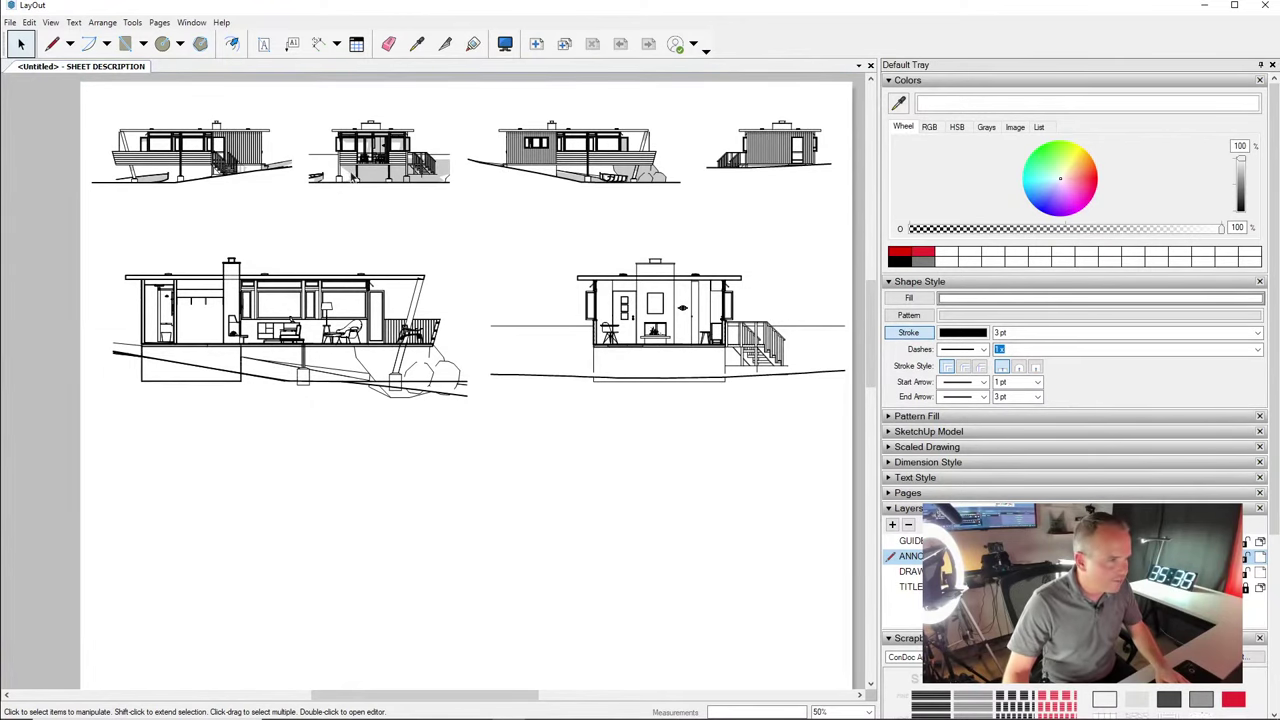
{"action": "left_click", "coordinate": [352, 170]}
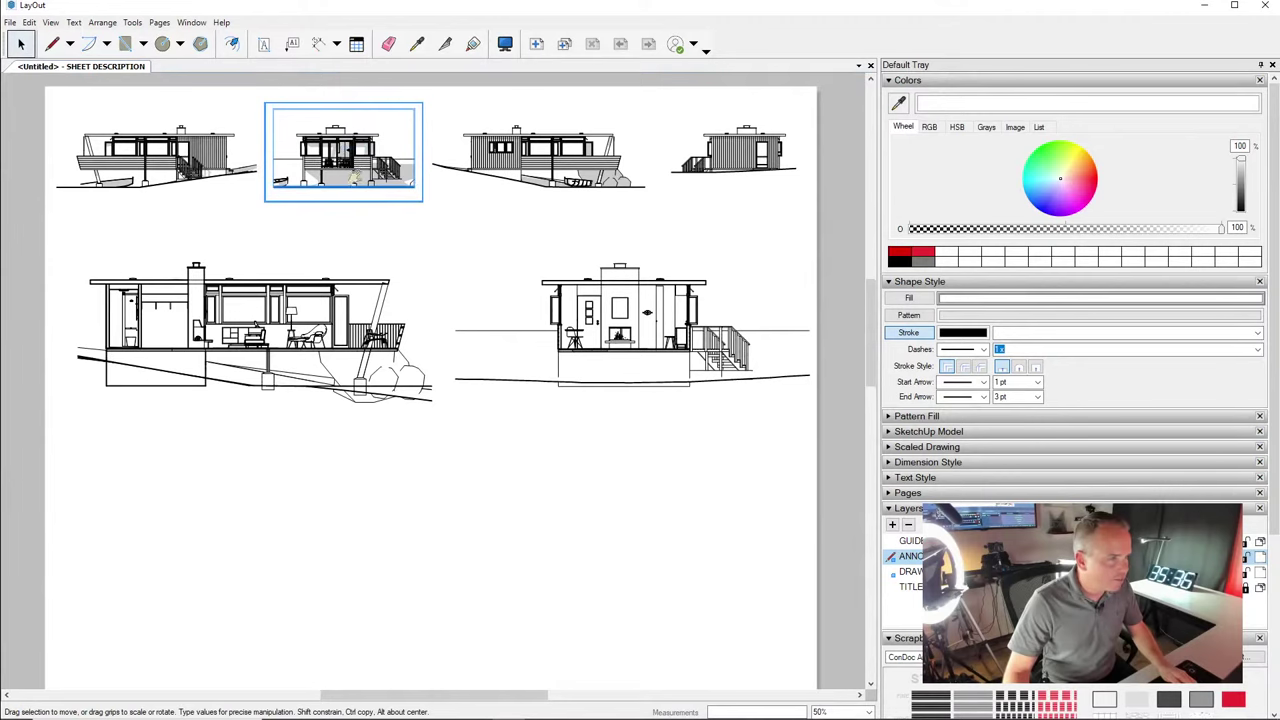
{"action": "left_click_drag", "start_coordinate": [358, 173], "coordinate": [870, 195]}
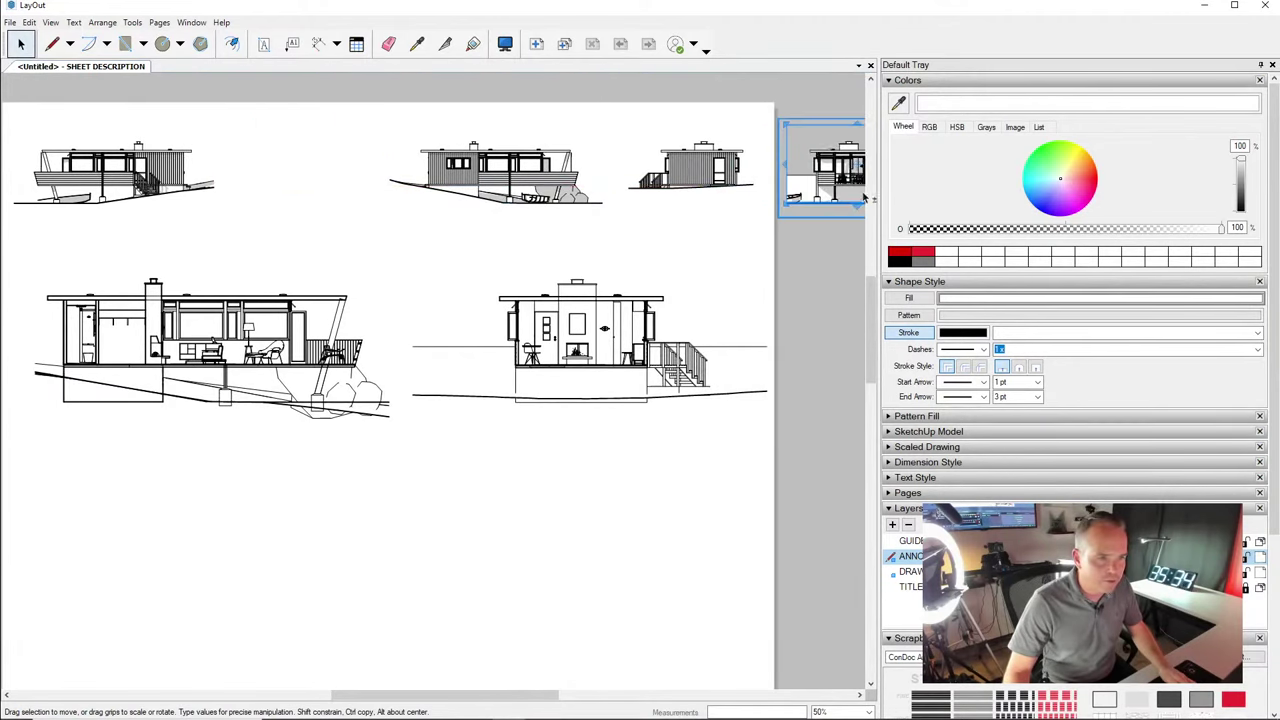
{"action": "left_click_drag", "start_coordinate": [704, 175], "coordinate": [315, 176]}
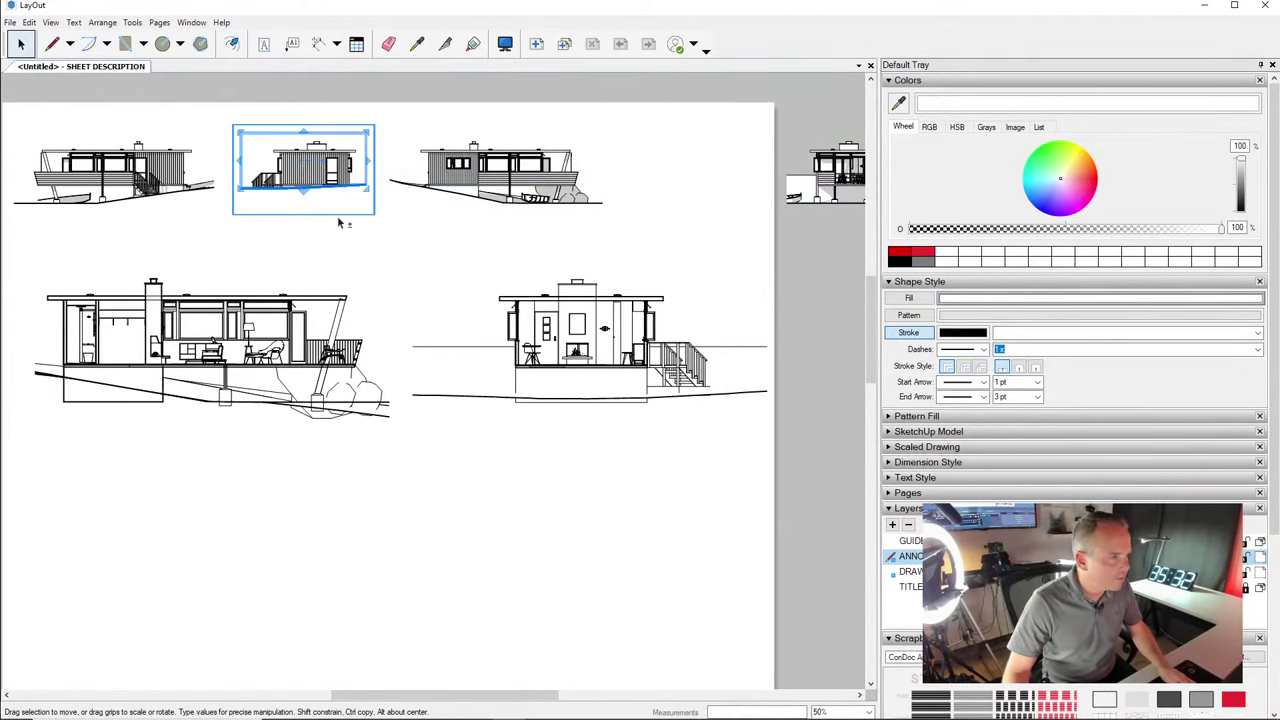
Move the elevation parked off the sheet into the empty spot at the end of the elevation row, keeping it level
{"action": "middle_click_drag", "start_coordinate": [340, 222], "coordinate": [160, 212]}
{"action": "left_click", "coordinate": [668, 168]}
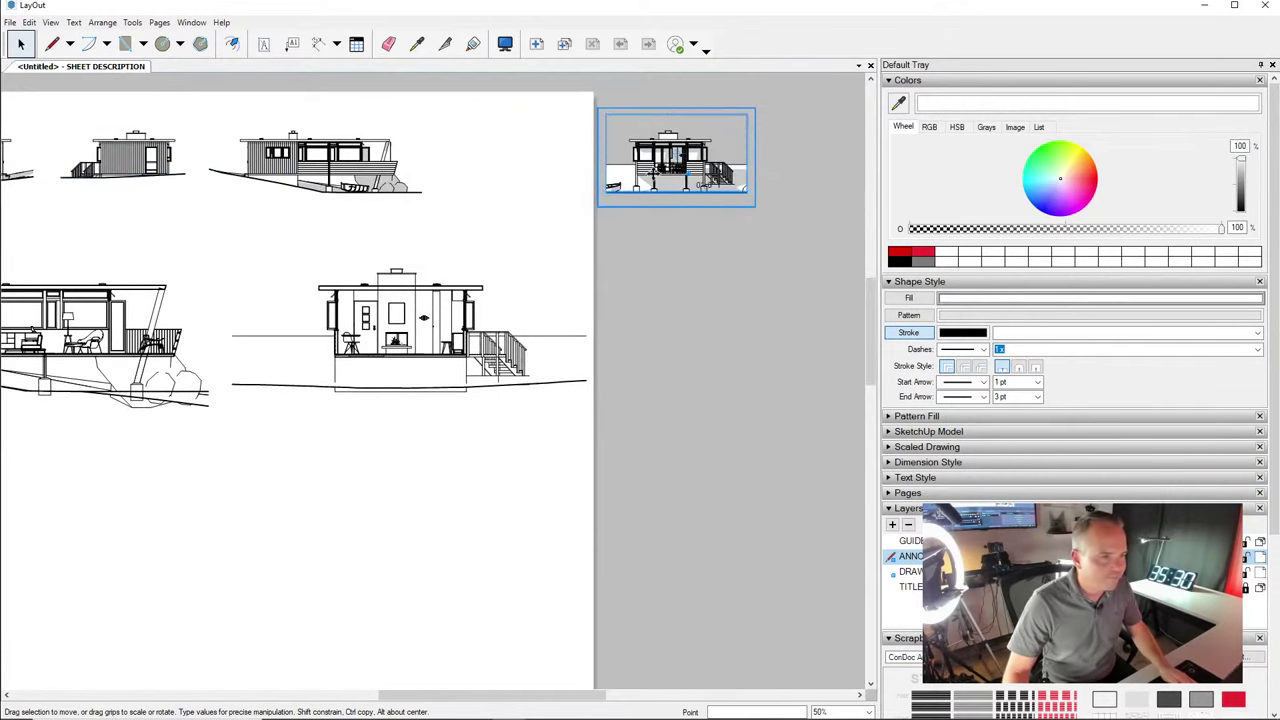
{"action": "left_click_drag", "start_coordinate": [650, 172], "coordinate": [478, 174], "text": "shift"}
{"action": "left_click", "coordinate": [547, 246]}
{"action": "middle_click_drag", "start_coordinate": [580, 214], "coordinate": [758, 175]}
{"action": "scroll", "coordinate": [682, 212], "scroll_direction": "down", "scroll_amount": 3}
{"action": "scroll", "coordinate": [615, 220], "scroll_direction": "up", "scroll_amount": 3}
{"action": "middle_click_drag", "start_coordinate": [680, 214], "coordinate": [627, 250]}
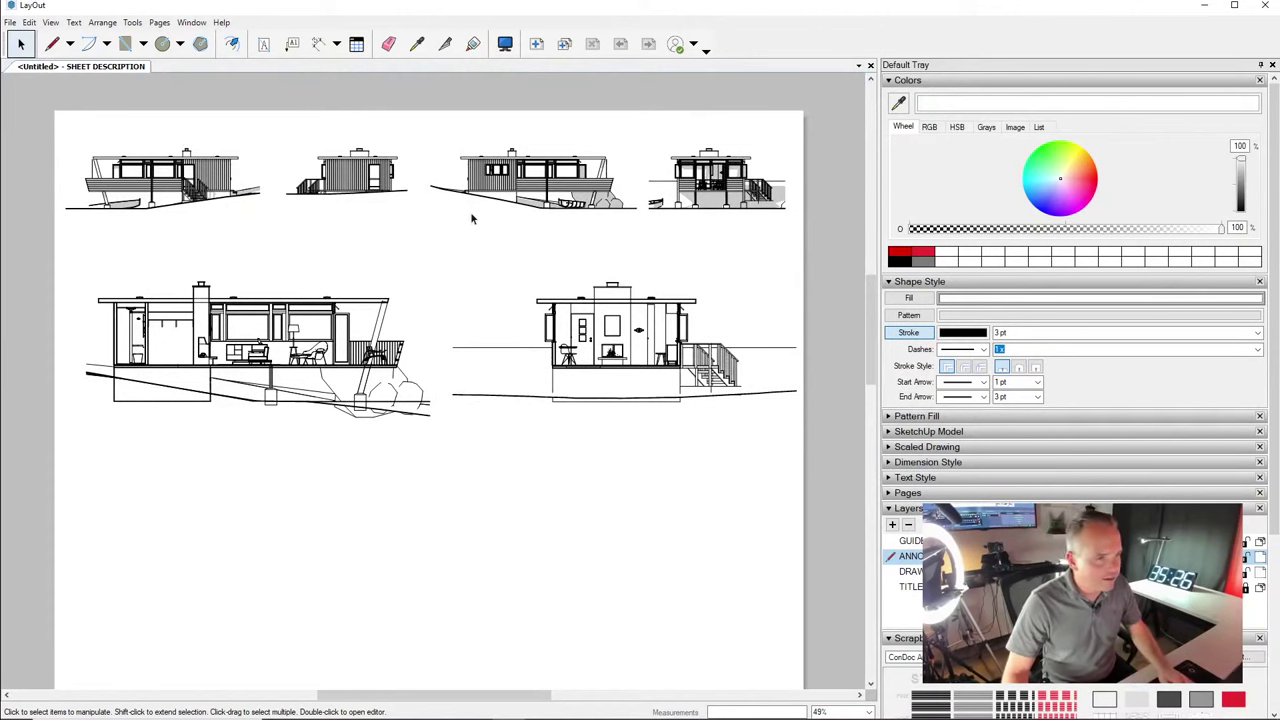
Move the last two elevations horizontally along the row until they sit ahead of the first elevation, off the sheet
{"action": "scroll", "coordinate": [471, 213], "scroll_direction": "down", "scroll_amount": 1}
{"action": "left_click_drag", "start_coordinate": [775, 123], "coordinate": [300, 183]}
{"action": "left_click", "coordinate": [604, 190], "text": "shift"}
{"action": "middle_click_drag", "start_coordinate": [300, 183], "coordinate": [525, 180]}
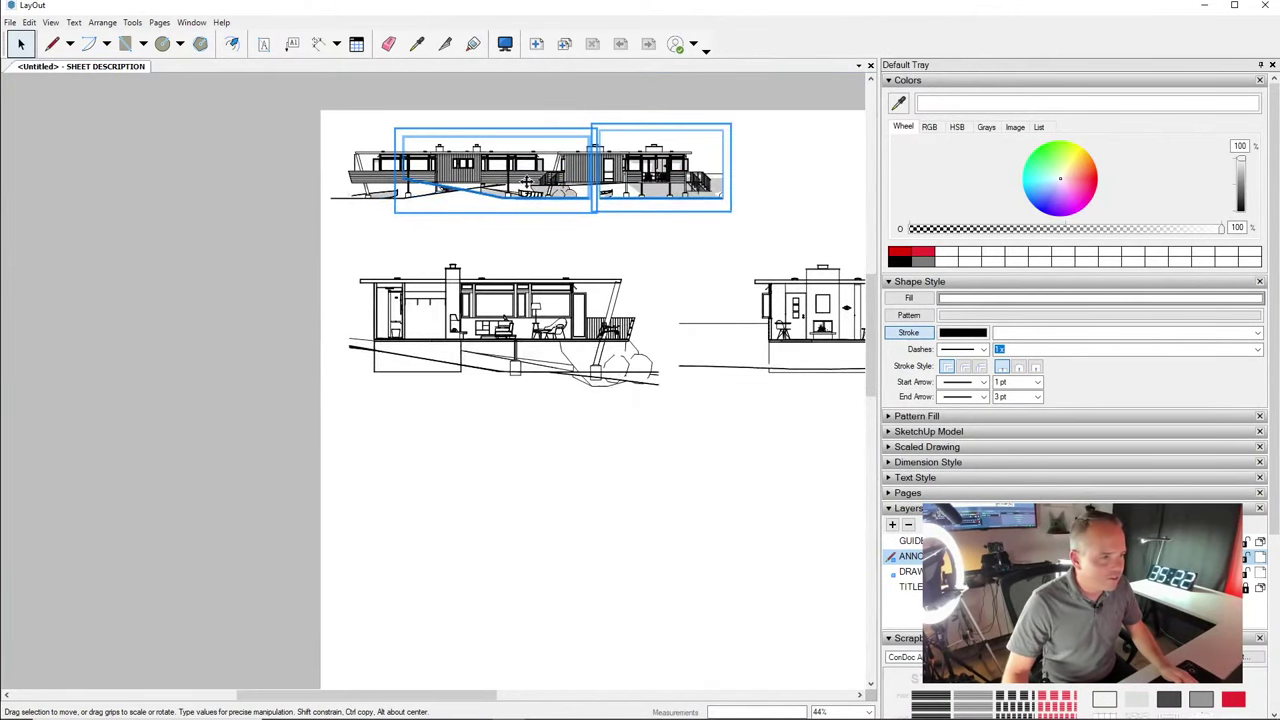
{"action": "key", "text": "shift+Left"}
{"action": "key", "text": "shift+Left"}
{"action": "key", "text": "shift+Left"}
{"action": "key", "text": "shift+Left"}
{"action": "key", "text": "shift+Left"}
{"action": "key", "text": "shift+Left"}
{"action": "key", "text": "shift+Left"}
{"action": "key", "text": "shift+Left"}
{"action": "key", "text": "shift+Left"}
{"action": "key", "text": "shift+Left"}
{"action": "key", "text": "shift+Left"}
{"action": "key", "text": "shift+Left"}
{"action": "key", "text": "shift+Left"}
{"action": "key", "text": "shift+Left"}
{"action": "key", "text": "Left"}
{"action": "key", "text": "Left"}
{"action": "key", "text": "Left"}
{"action": "key", "text": "Left"}
{"action": "key", "text": "Left"}
{"action": "key", "text": "Left"}
{"action": "key", "text": "Left"}
{"action": "key", "text": "Left"}
{"action": "key", "text": "Left"}
{"action": "key", "text": "Left"}
{"action": "key", "text": "Left"}
{"action": "key", "text": "Left"}
{"action": "key", "text": "Left"}
{"action": "key", "text": "Left"}
{"action": "key", "text": "Left"}
{"action": "key", "text": "Left"}
{"action": "key", "text": "Left"}
{"action": "key", "text": "Left"}
{"action": "key", "text": "Left"}
{"action": "key", "text": "Left"}
{"action": "key", "text": "Left"}
{"action": "key", "text": "Left"}
{"action": "key", "text": "Left"}
{"action": "key", "text": "Left"}
{"action": "key", "text": "Left"}
{"action": "key", "text": "Left"}
{"action": "key", "text": "Left"}
{"action": "key", "text": "Left"}
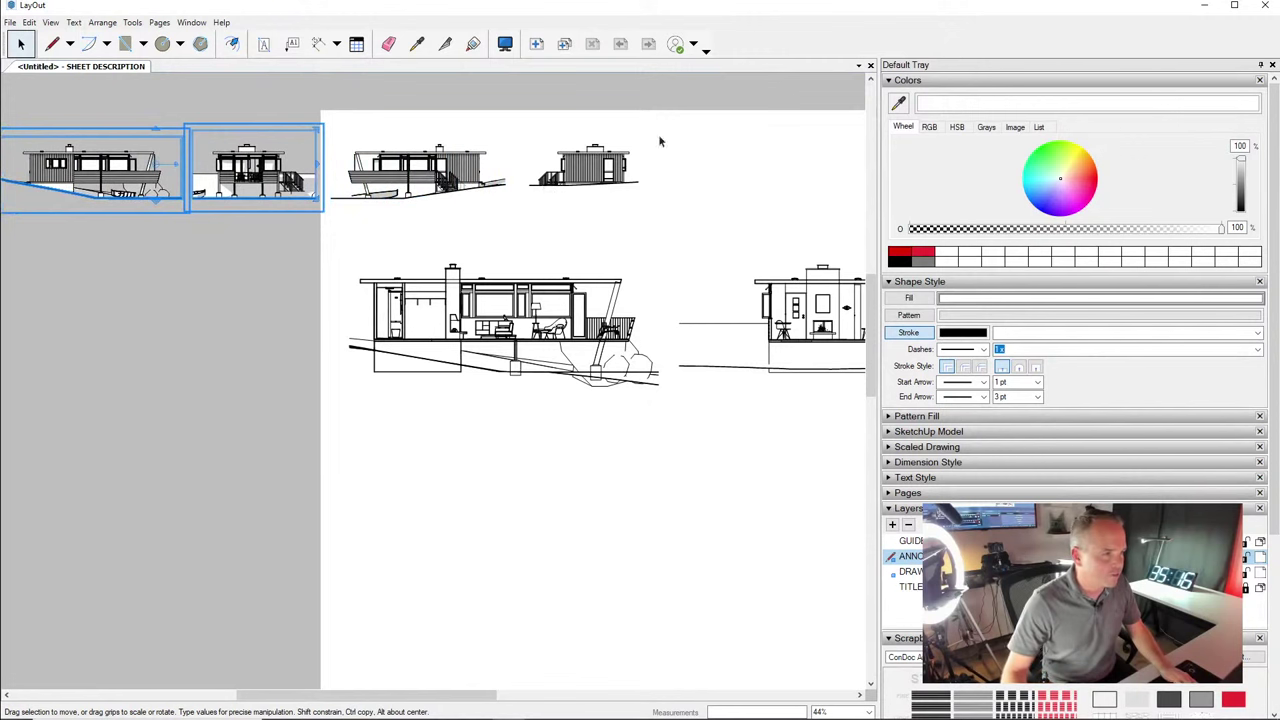
Select all four elevations, space them evenly horizontally, and nudge the row sideways to fit within the sheet
{"action": "left_click_drag", "start_coordinate": [770, 138], "coordinate": [502, 175]}
{"action": "middle_click_drag", "start_coordinate": [580, 224], "coordinate": [385, 214]}
{"action": "right_click", "coordinate": [600, 164]}
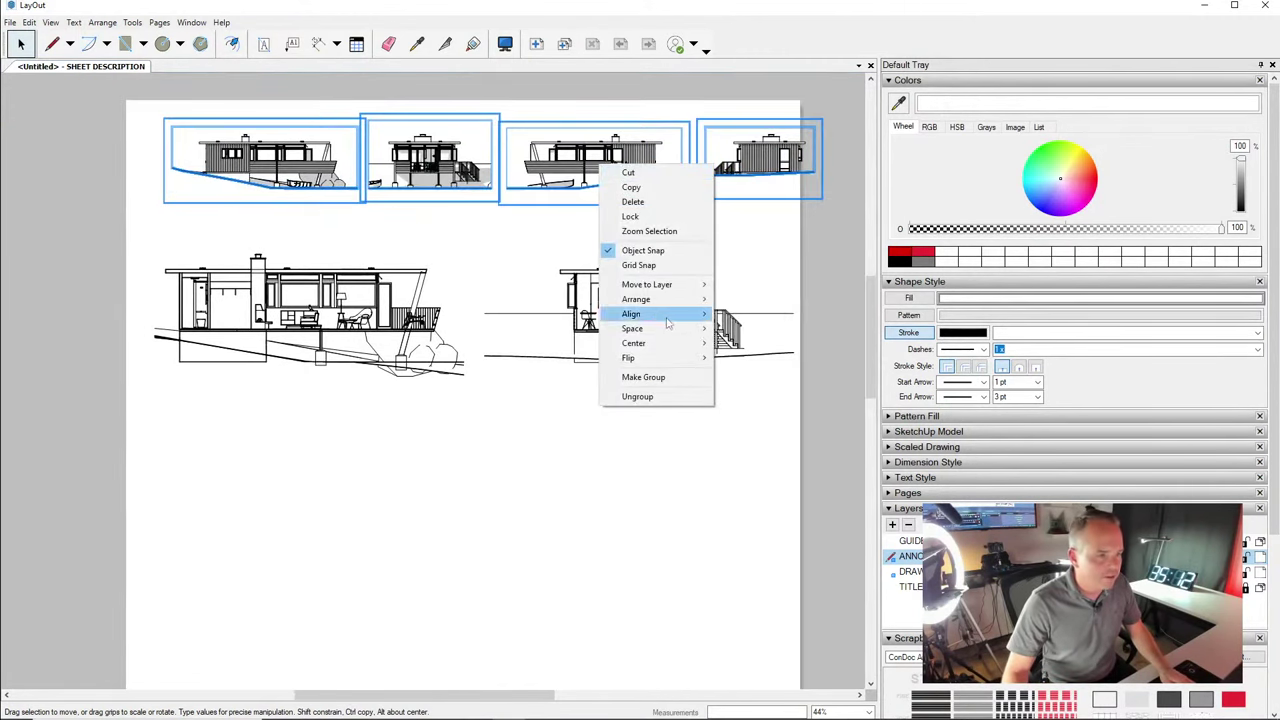
{"action": "mouse_move", "coordinate": [668, 328]}
{"action": "left_click", "coordinate": [766, 343]}
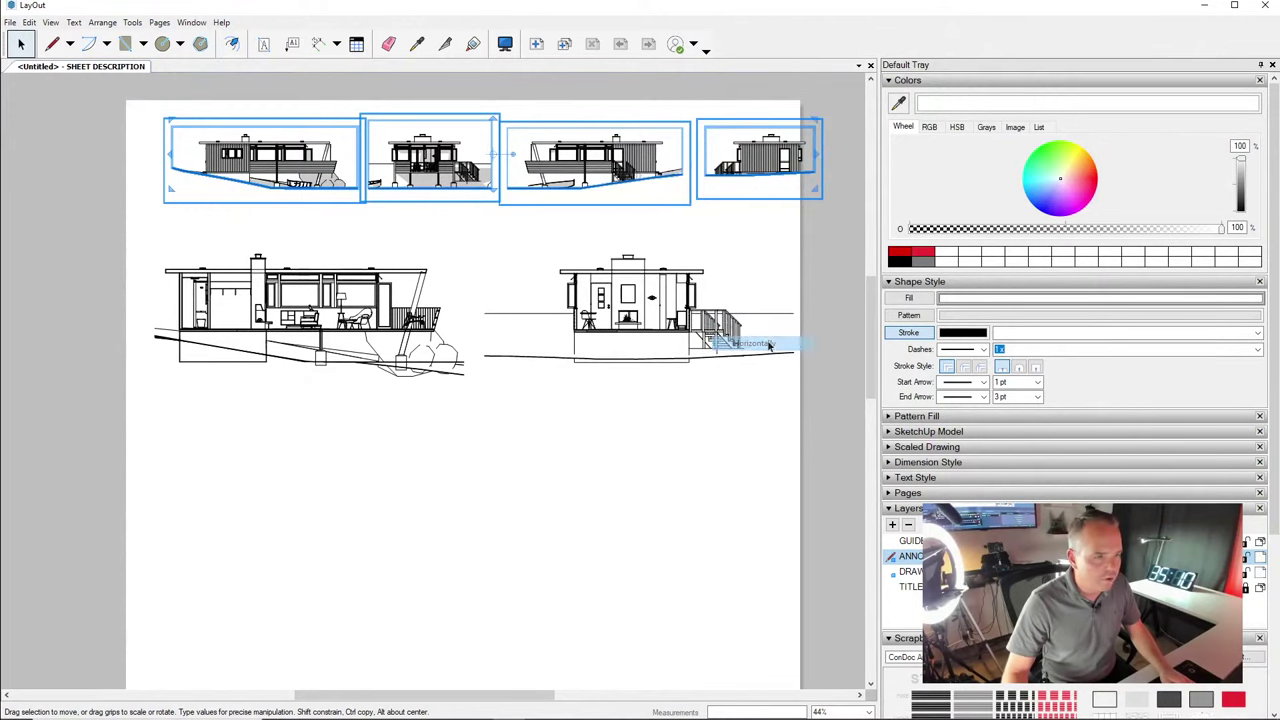
{"action": "key", "text": "Left"}
{"action": "key", "text": "Left"}
{"action": "key", "text": "Left"}
{"action": "key", "text": "Left"}
{"action": "key", "text": "Left"}
{"action": "key", "text": "Left"}
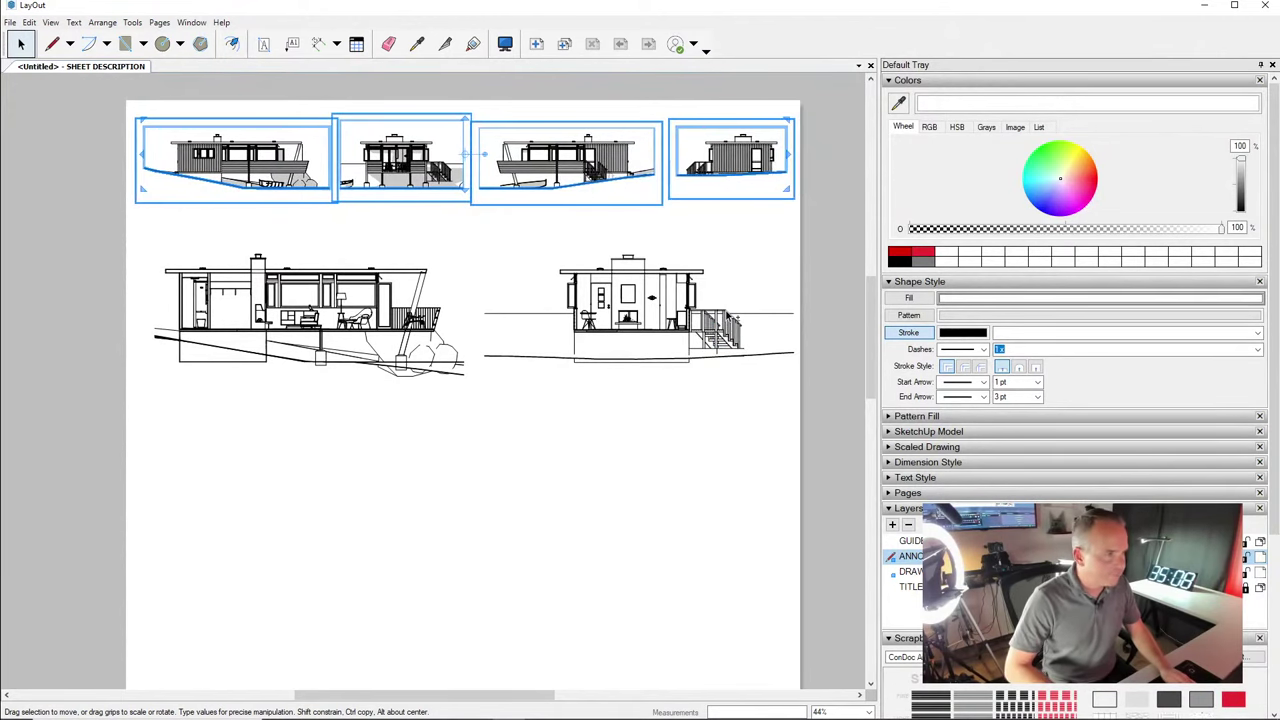
{"action": "key", "text": "Escape"}
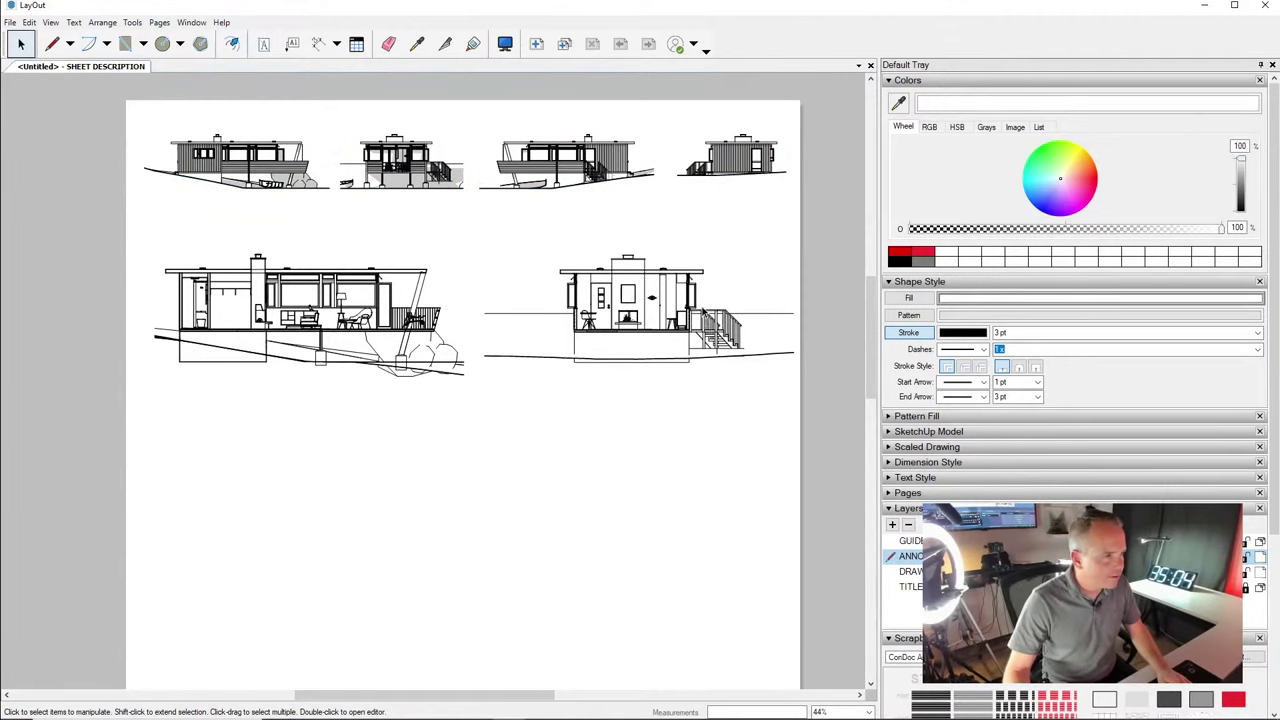
Draw a 5 pt ground line along the sloping grade beneath the long building section, continuing level past the boulders
{"action": "scroll", "coordinate": [373, 285], "scroll_direction": "up", "scroll_amount": 3}
{"action": "left_click", "coordinate": [373, 280]}
{"action": "key", "text": "Escape"}
{"action": "key", "text": "l"}
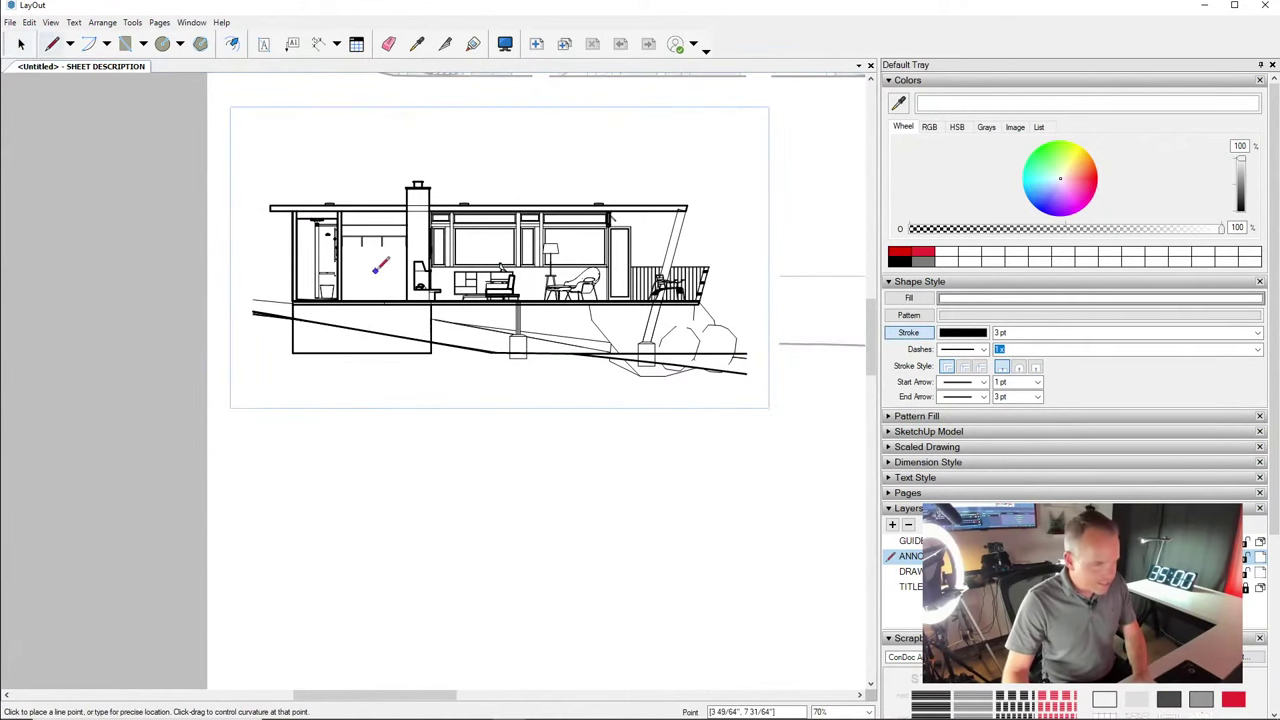
{"action": "scroll", "coordinate": [437, 343], "scroll_direction": "up", "scroll_amount": 1}
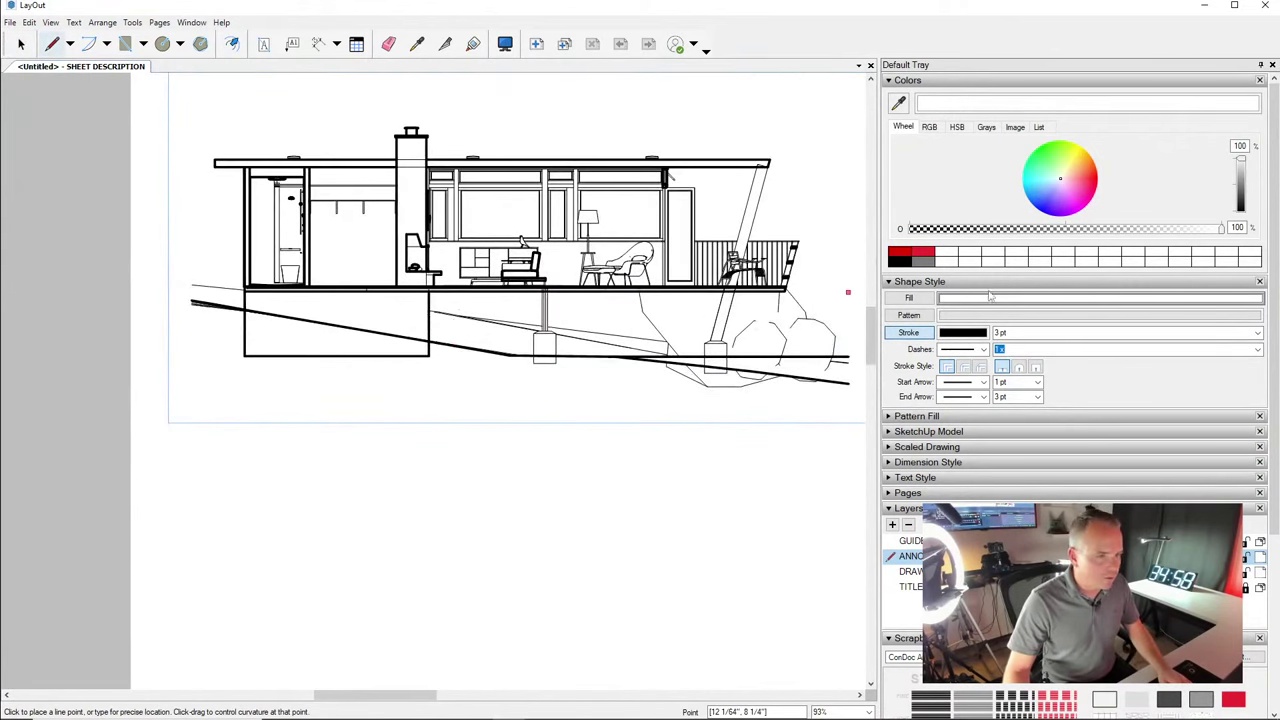
{"action": "left_click", "coordinate": [1045, 333]}
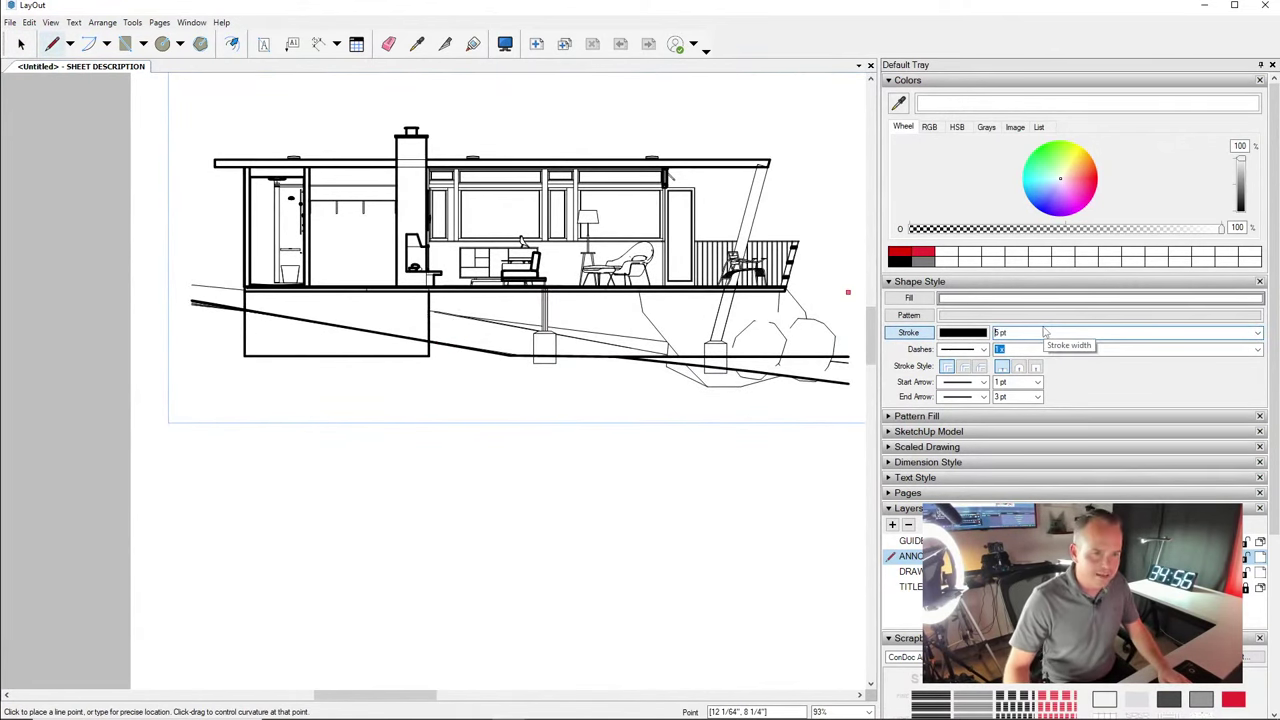
{"action": "key", "text": "Return"}
{"action": "left_click", "coordinate": [193, 298]}
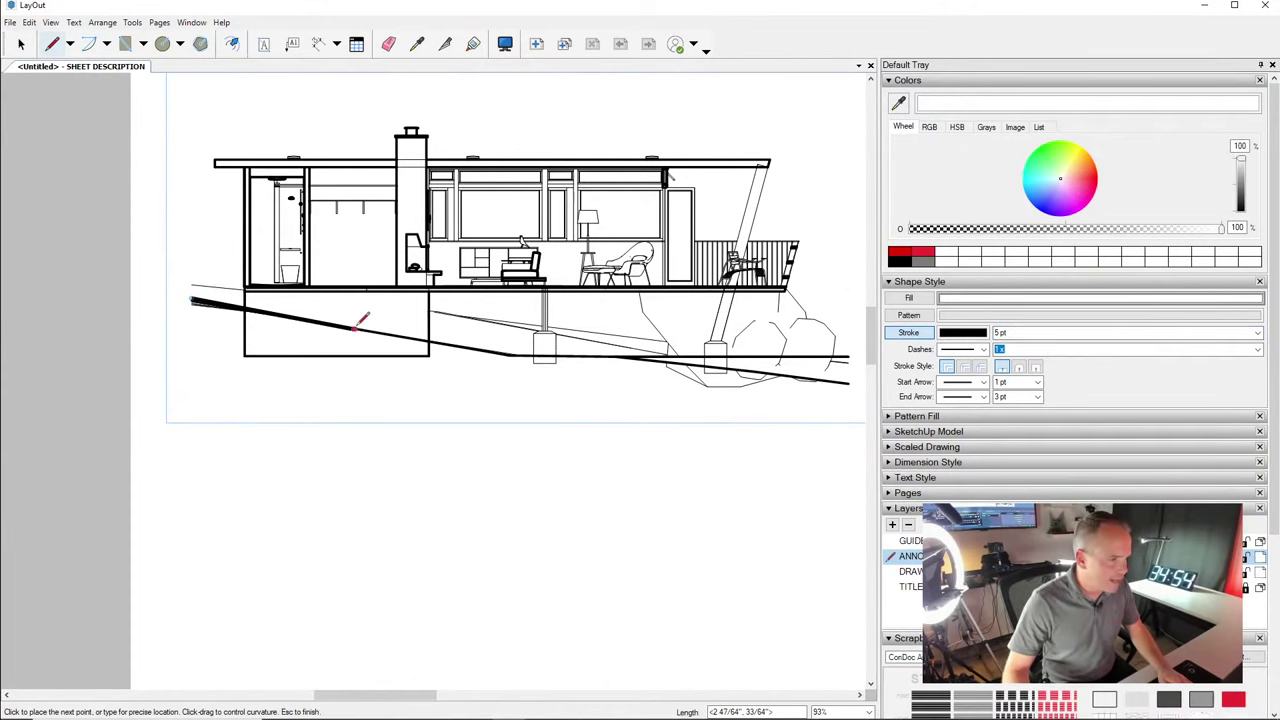
{"action": "left_click", "coordinate": [515, 355]}
{"action": "middle_click_drag", "start_coordinate": [738, 354], "coordinate": [533, 321]}
{"action": "left_click", "coordinate": [643, 322]}
Finish the long section's ground line and set its stroke width to 8 pt
{"action": "left_click", "coordinate": [1016, 333]}
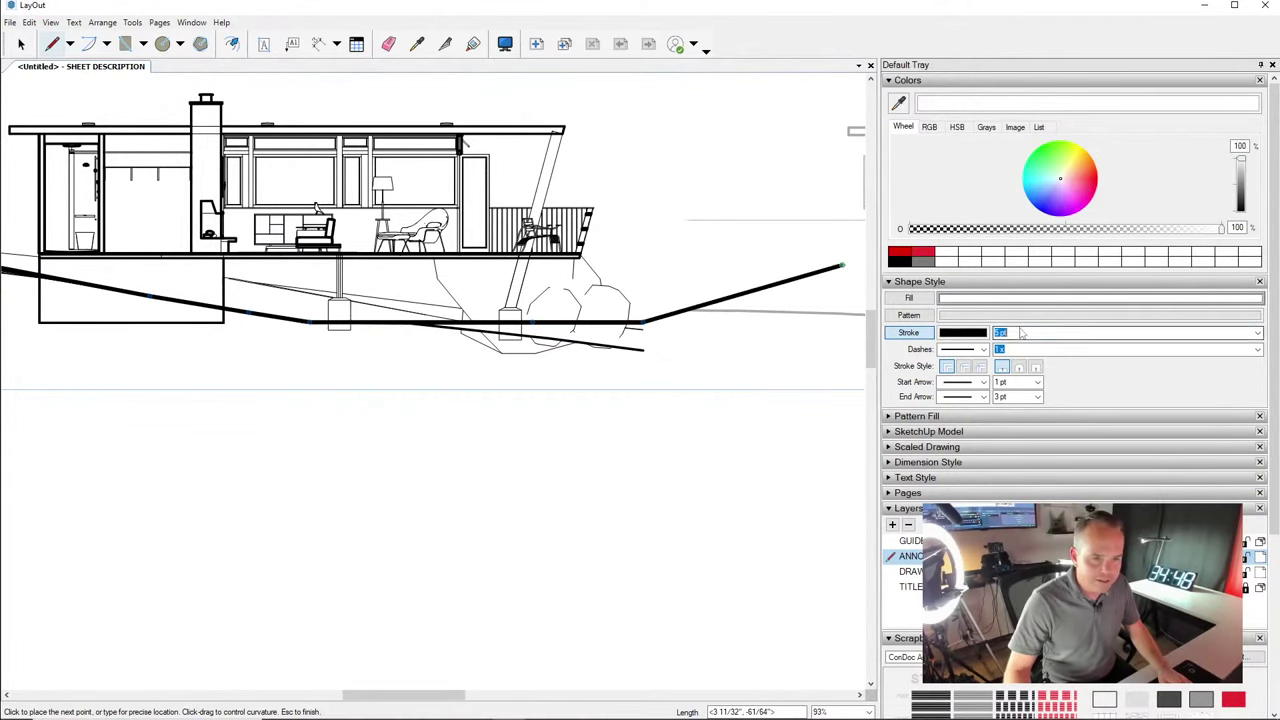
{"action": "type", "text": "8"}
{"action": "key", "text": "Return"}
{"action": "scroll", "coordinate": [740, 435], "scroll_direction": "down", "scroll_amount": 2}
{"action": "key", "text": "space"}
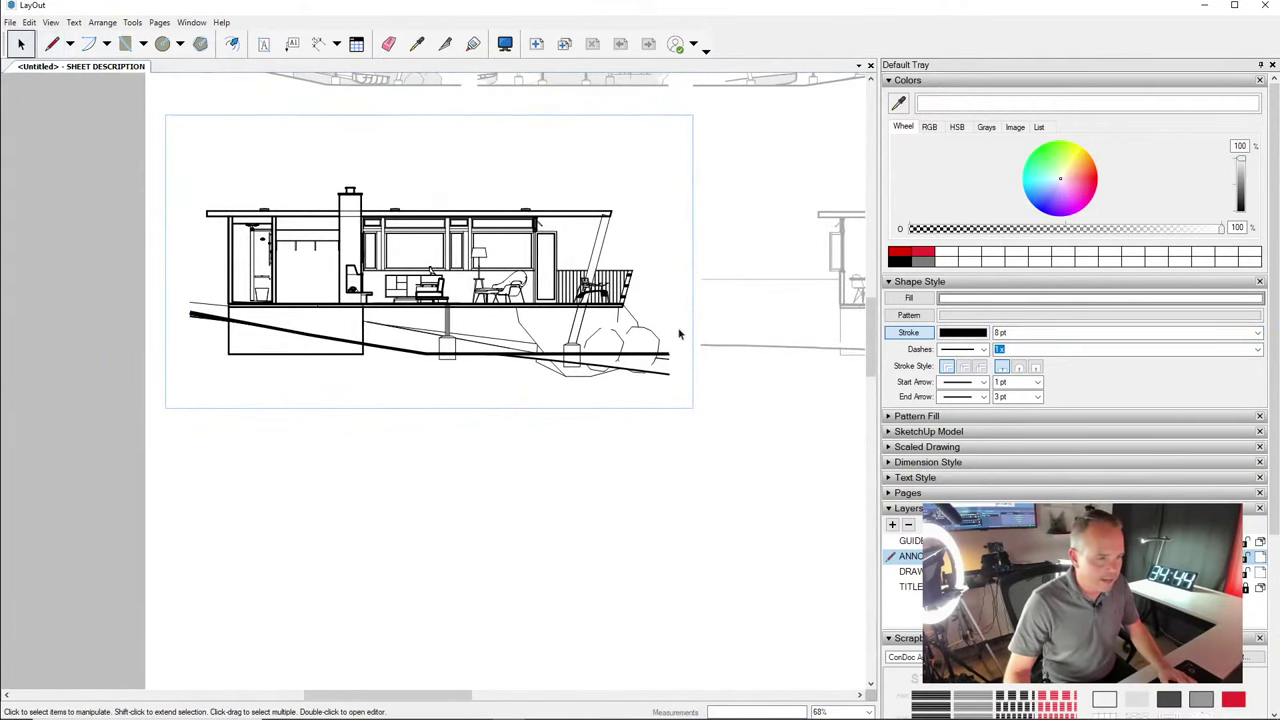
{"action": "left_click", "coordinate": [658, 355]}
{"action": "left_click", "coordinate": [1000, 332]}
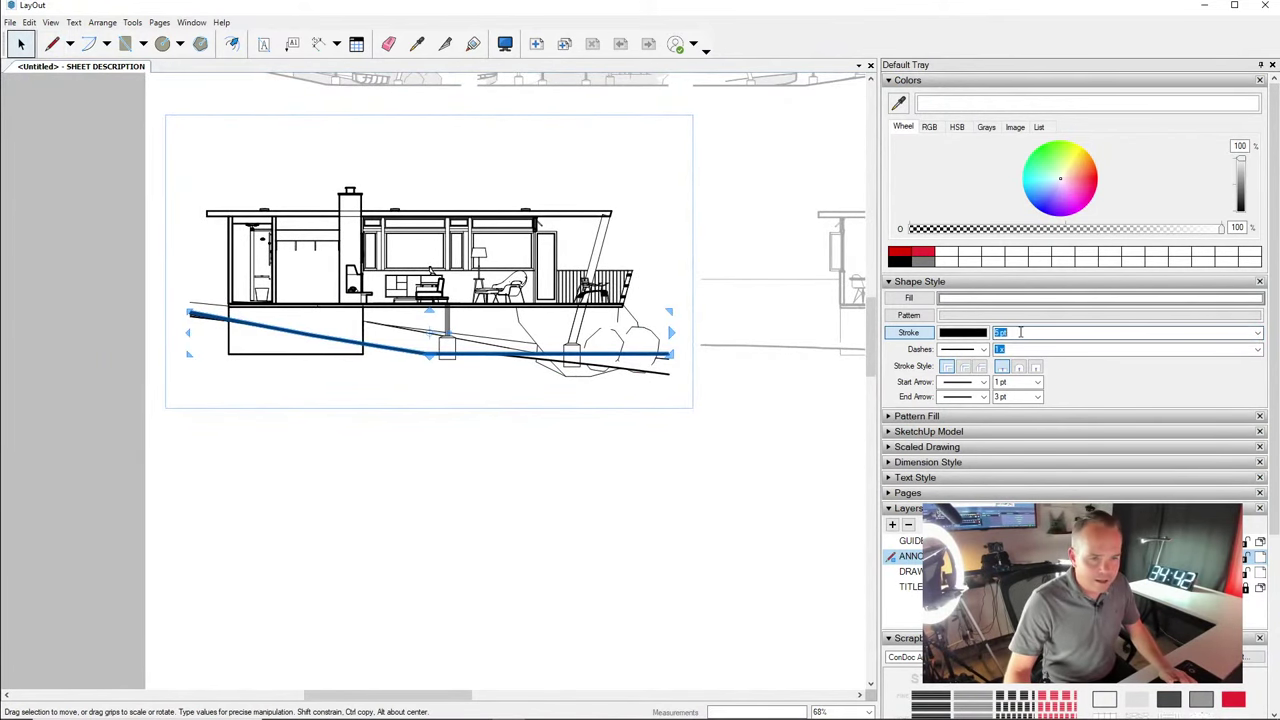
{"action": "type", "text": "38"}
{"action": "key", "text": "Return"}
{"action": "scroll", "coordinate": [428, 383], "scroll_direction": "up", "scroll_amount": 1}
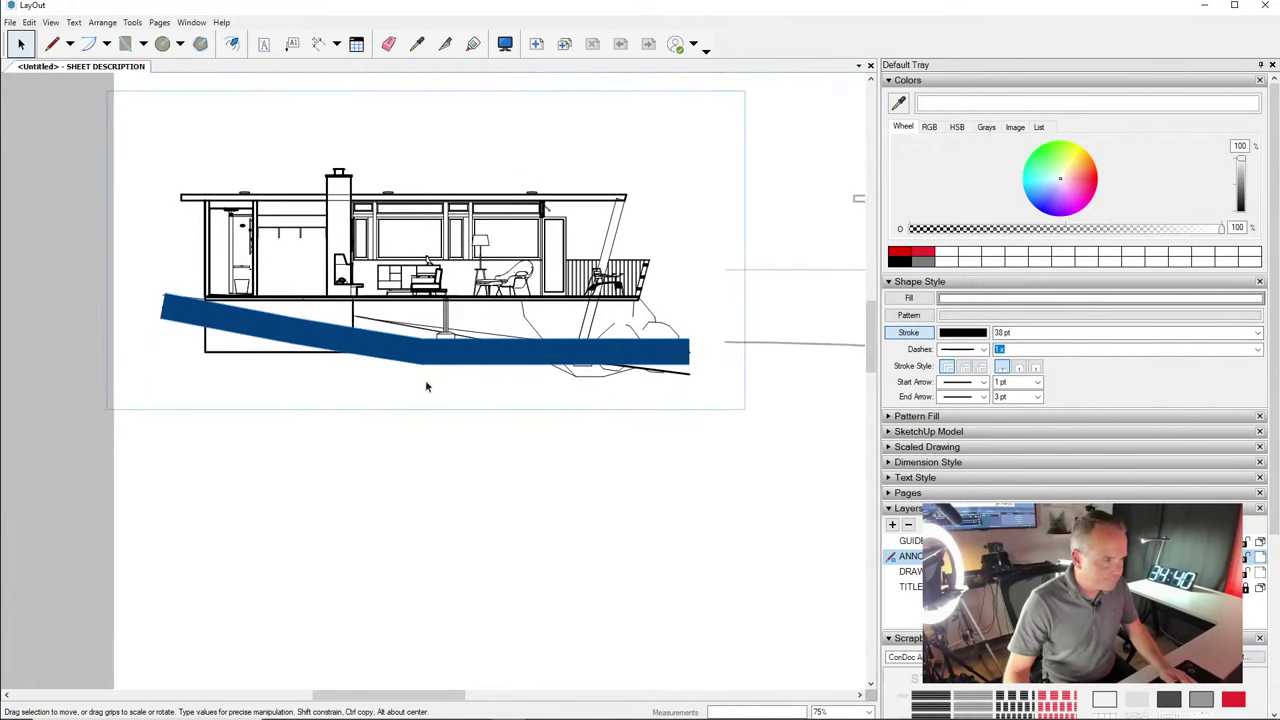
{"action": "left_click", "coordinate": [1035, 332]}
{"action": "type", "text": "8"}
{"action": "key", "text": "Return"}
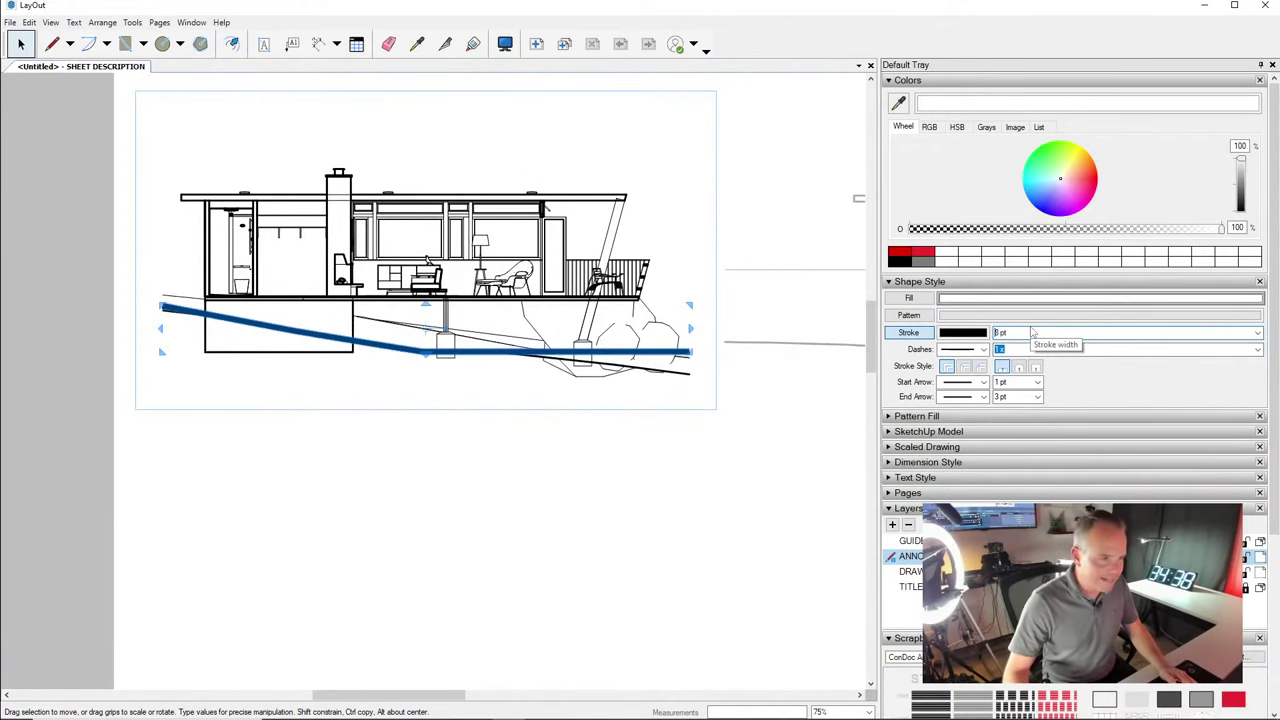
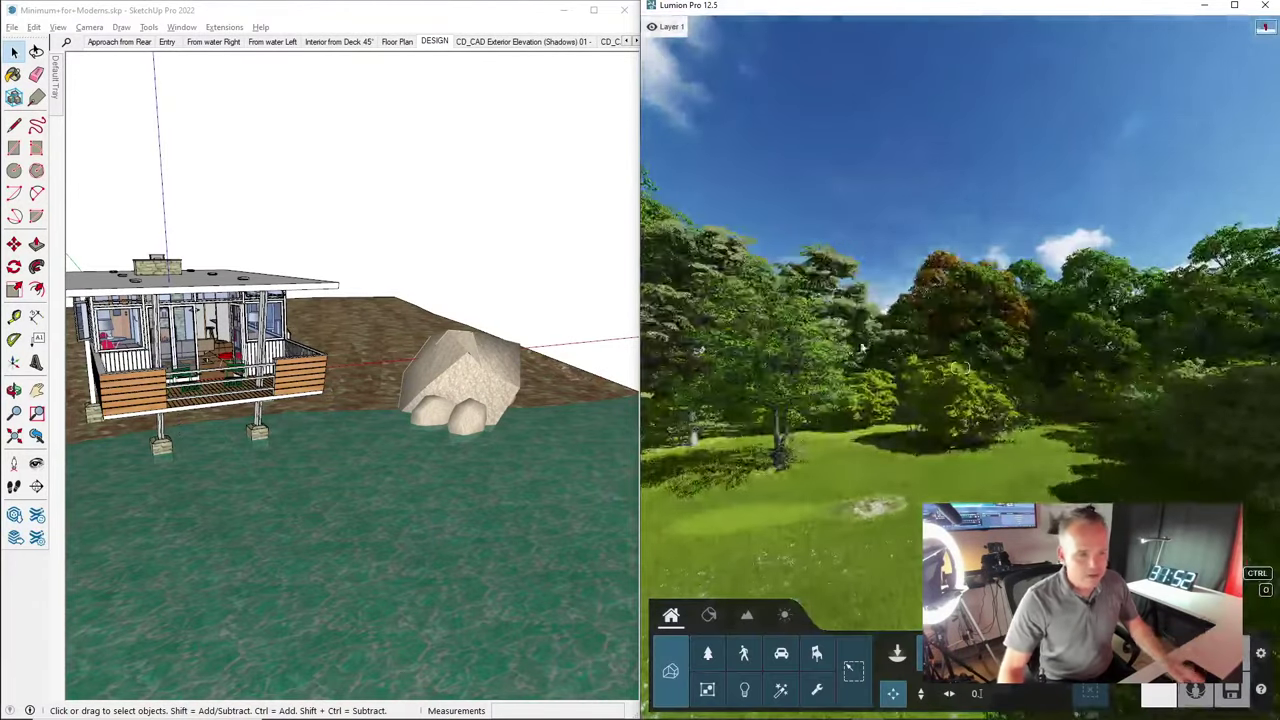
{"action": "right_click_drag", "start_coordinate": [963, 200], "coordinate": [955, 430]}
{"action": "key", "text": "s"}
{"action": "mouse_move", "coordinate": [960, 368]}
{"action": "right_mouse_down"}
{"action": "mouse_move", "coordinate": [880, 235]}
{"action": "mouse_move", "coordinate": [800, 220]}
{"action": "mouse_move", "coordinate": [960, 368]}
{"action": "right_mouse_up"}
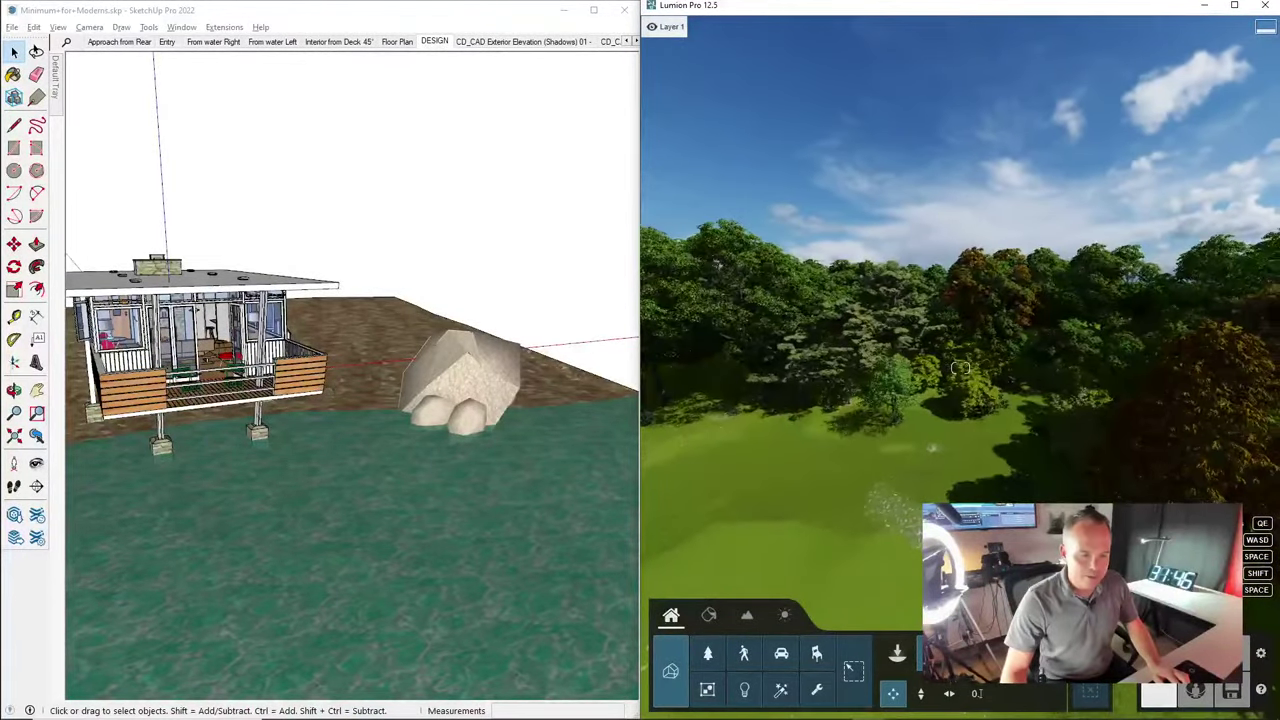
In SketchUp, arrange the ConDoc Tools and Lumion LiveSync toolbars side by side over the model view
{"action": "left_click", "coordinate": [148, 140]}
{"action": "left_click_drag", "start_coordinate": [410, 68], "coordinate": [137, 79]}
{"action": "left_click_drag", "start_coordinate": [423, 116], "coordinate": [380, 73]}
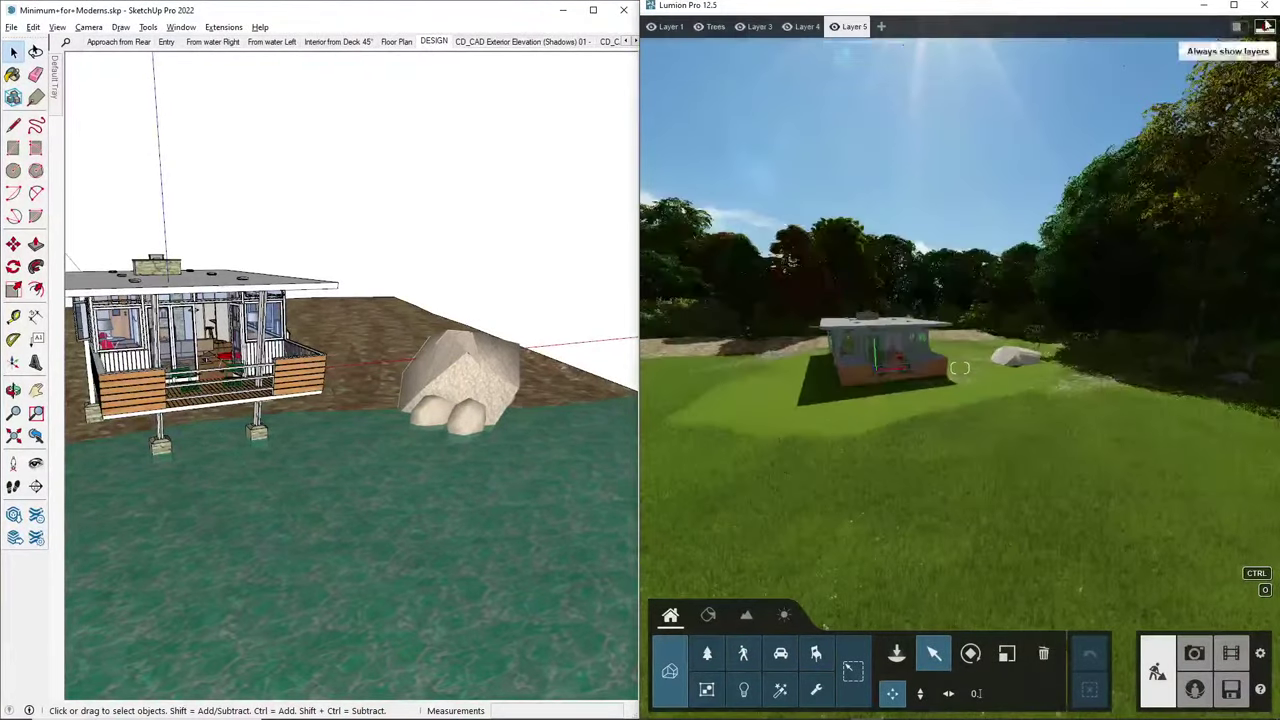
In Lumion, enlarge the window and raise the imported Minimum for Moderns model to a Y position of 10 ft
{"action": "left_click", "coordinate": [1233, 5]}
{"action": "right_click_drag", "start_coordinate": [1100, 495], "coordinate": [994, 514]}
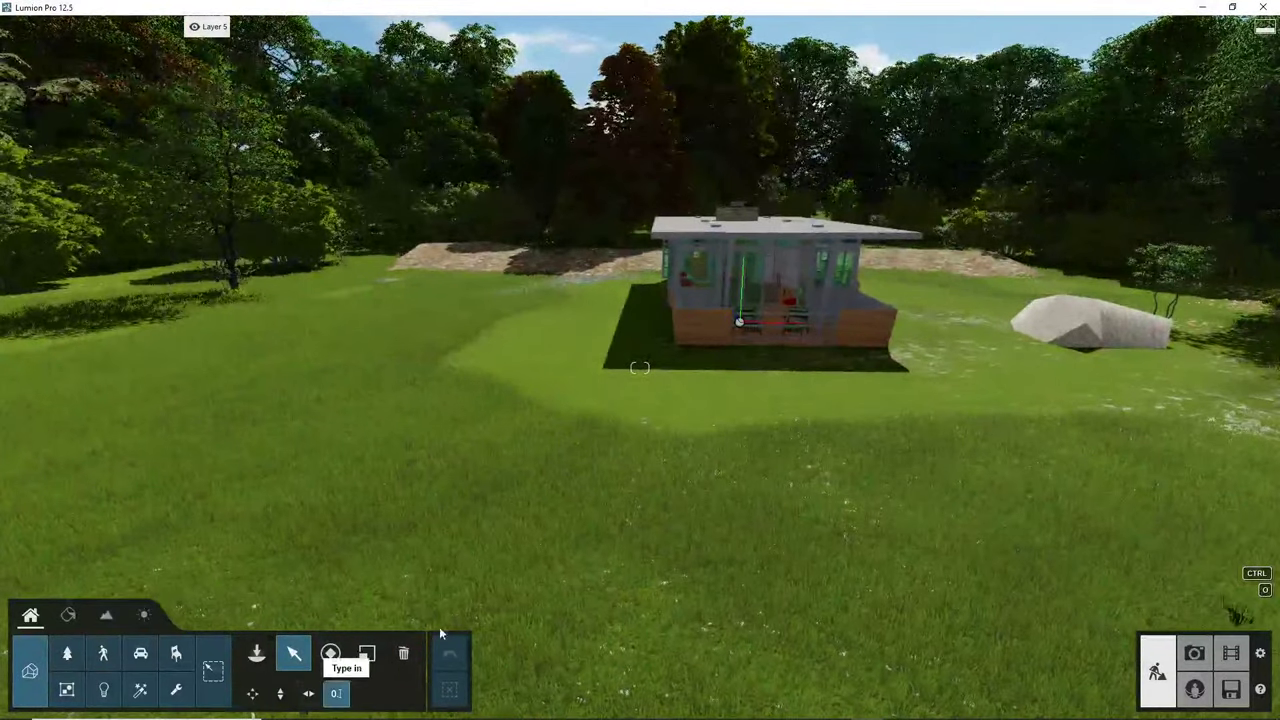
{"action": "left_click", "coordinate": [803, 264]}
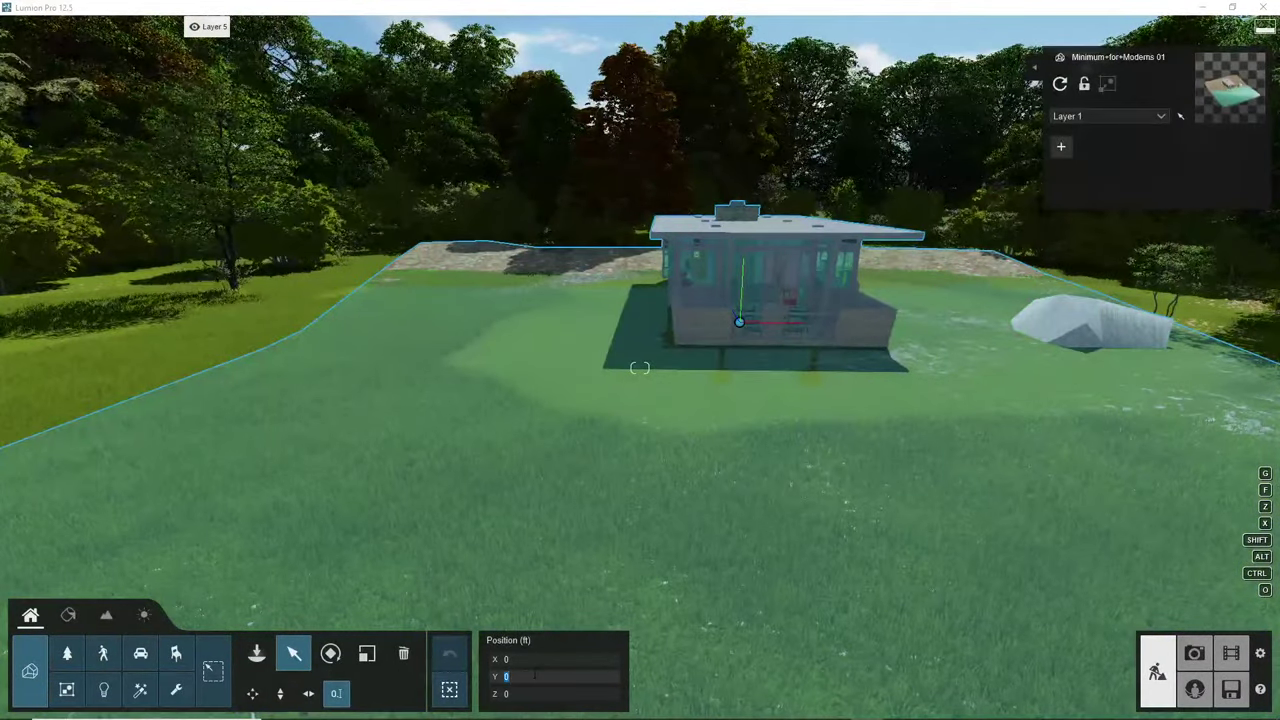
{"action": "type", "text": "5"}
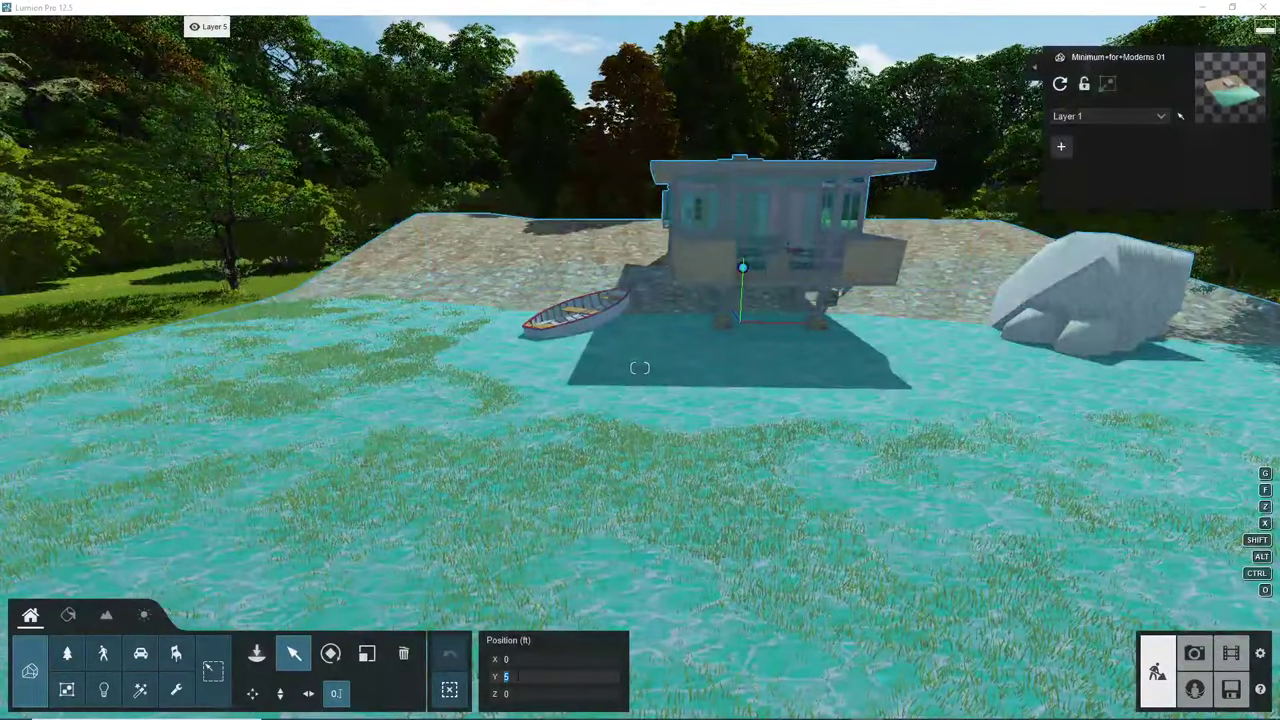
{"action": "type", "text": "10"}
{"action": "key", "text": "Return"}
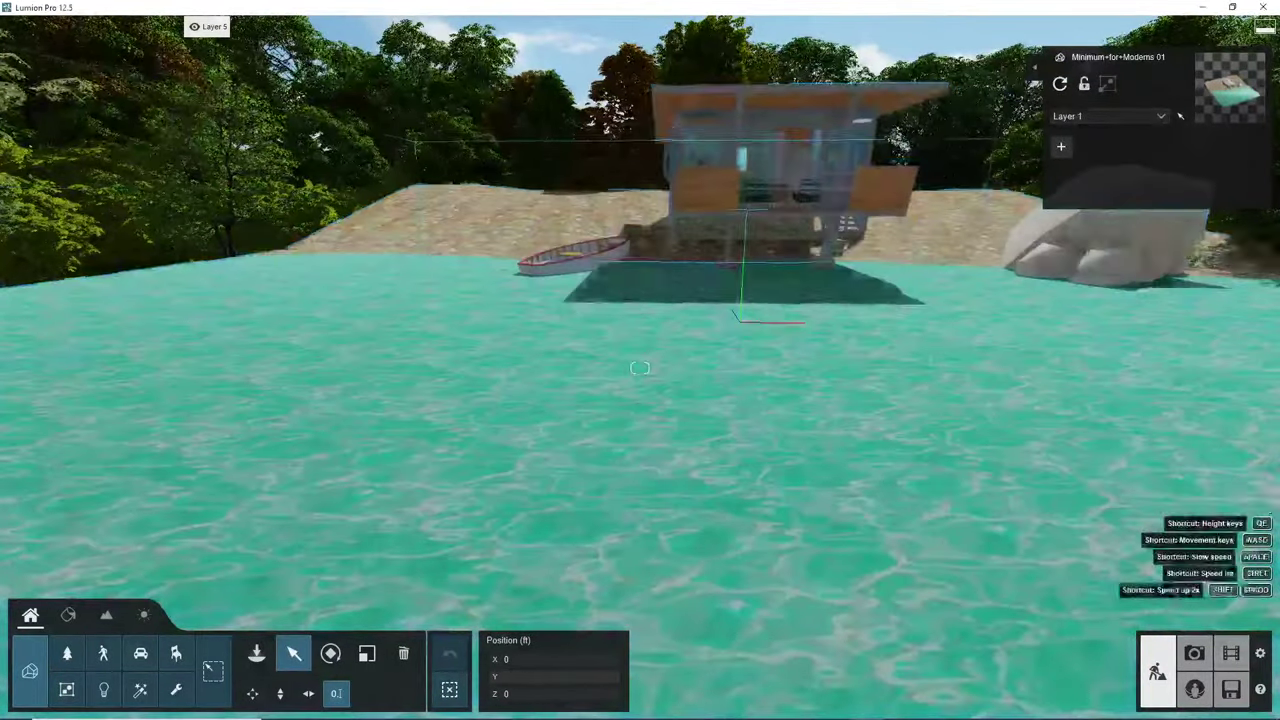
Examine the raised house, shoreline and canoe from out over the water
{"action": "right_click_drag", "start_coordinate": [723, 350], "coordinate": [637, 312]}
{"action": "right_click_drag", "start_coordinate": [655, 358], "coordinate": [722, 366]}
{"action": "key", "text": "s"}
{"action": "key", "text": "q"}
{"action": "key", "text": "a"}
{"action": "right_click_drag", "start_coordinate": [622, 340], "coordinate": [665, 315]}
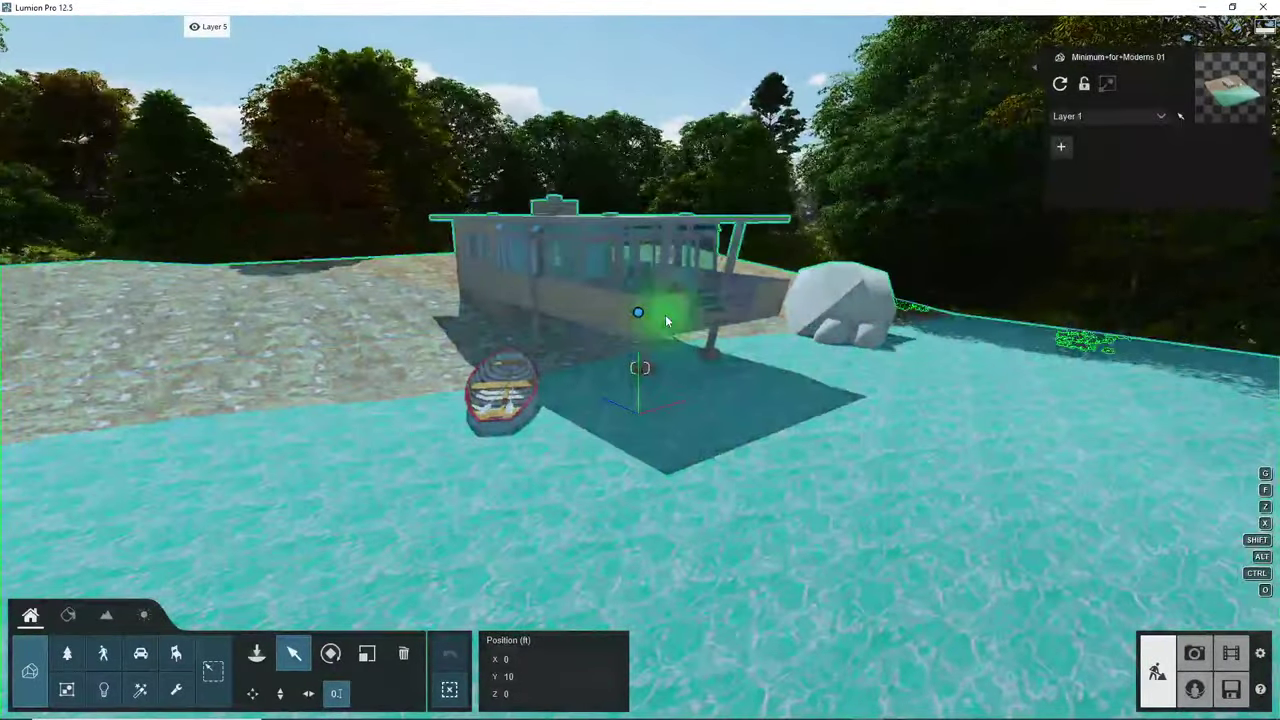
Place Lumion beside SketchUp and orbit the SketchUp model to a close view of the deck corner and canoe
{"action": "mouse_move", "coordinate": [775, 7]}
{"action": "left_mouse_down"}
{"action": "mouse_move", "coordinate": [1029, 90]}
{"action": "mouse_move", "coordinate": [1278, 110]}
{"action": "left_mouse_up"}
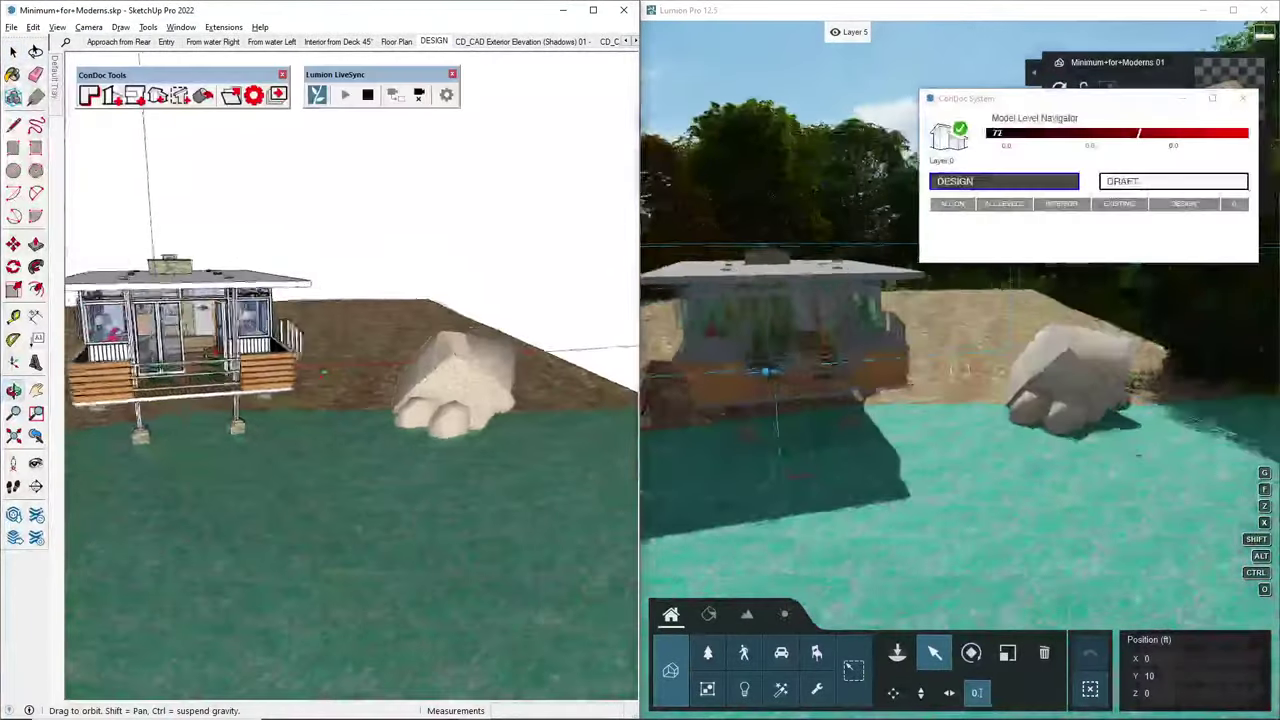
{"action": "mouse_move", "coordinate": [440, 372]}
{"action": "middle_mouse_down"}
{"action": "mouse_move", "coordinate": [385, 375]}
{"action": "mouse_move", "coordinate": [425, 388]}
{"action": "mouse_move", "coordinate": [517, 356]}
{"action": "middle_mouse_up"}
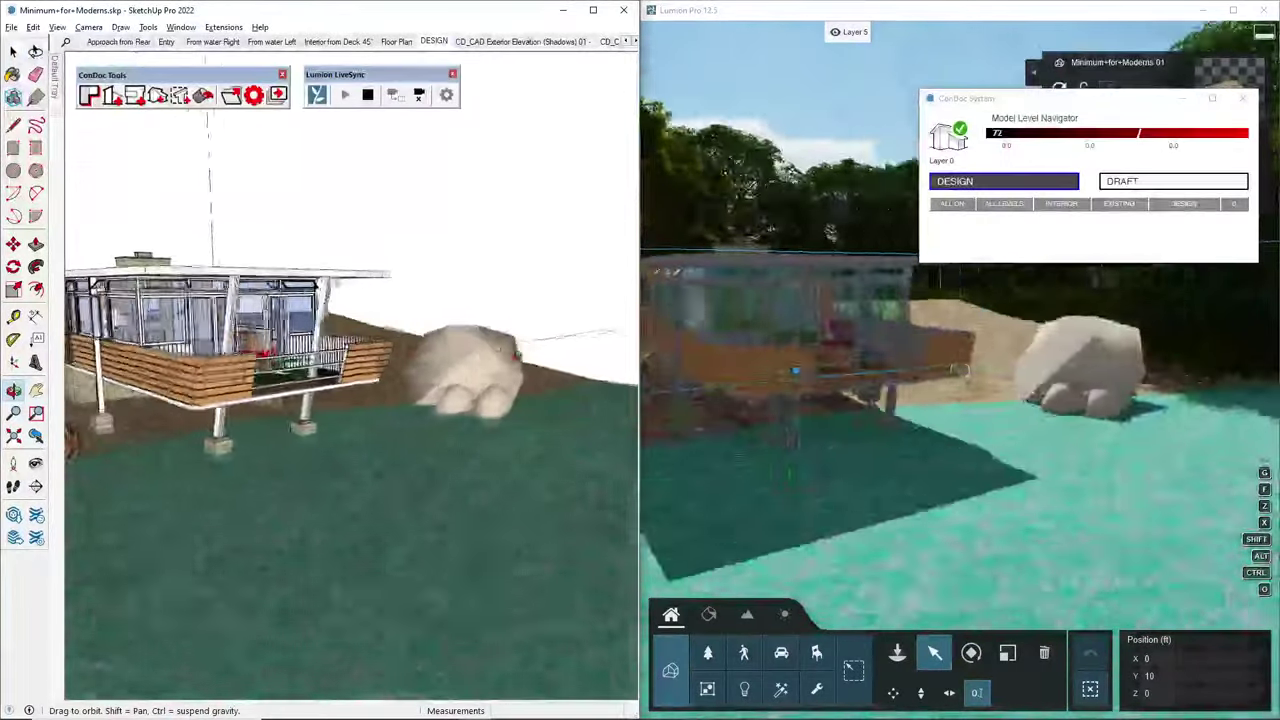
{"action": "scroll", "coordinate": [517, 356], "scroll_direction": "up", "scroll_amount": 3}
{"action": "middle_click_drag", "start_coordinate": [300, 340], "coordinate": [440, 365], "text": "shift"}
{"action": "mouse_move", "coordinate": [220, 330]}
{"action": "middle_mouse_down"}
{"action": "mouse_move", "coordinate": [285, 335]}
{"action": "mouse_move", "coordinate": [291, 320]}
{"action": "middle_mouse_up"}
{"action": "scroll", "coordinate": [240, 309], "scroll_direction": "up", "scroll_amount": 3}
{"action": "scroll", "coordinate": [335, 390], "scroll_direction": "down", "scroll_amount": 4}
{"action": "mouse_move", "coordinate": [385, 378]}
{"action": "middle_mouse_down"}
{"action": "mouse_move", "coordinate": [437, 371]}
{"action": "mouse_move", "coordinate": [380, 375]}
{"action": "mouse_move", "coordinate": [383, 412]}
{"action": "middle_mouse_up"}
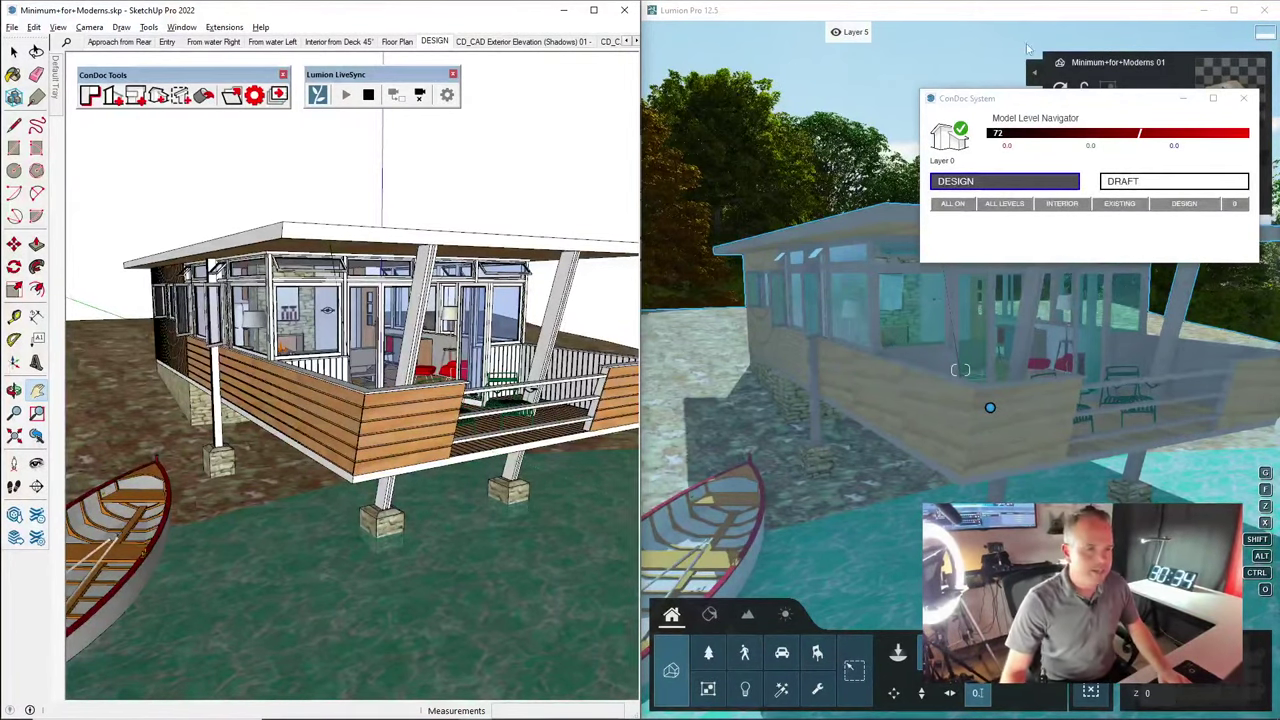
Enlarge Lumion, open the material editor, and select the lake's water surface for a material change
{"action": "left_click", "coordinate": [1233, 11]}
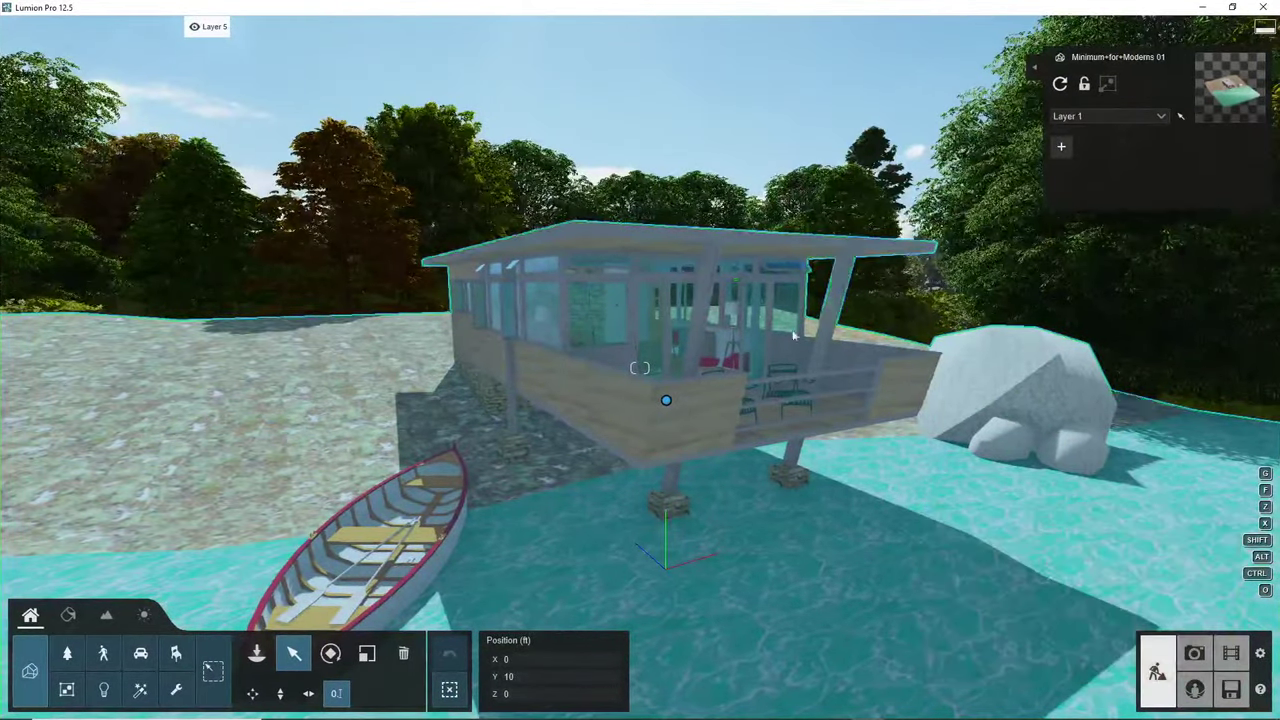
{"action": "right_click_drag", "start_coordinate": [741, 318], "coordinate": [728, 331]}
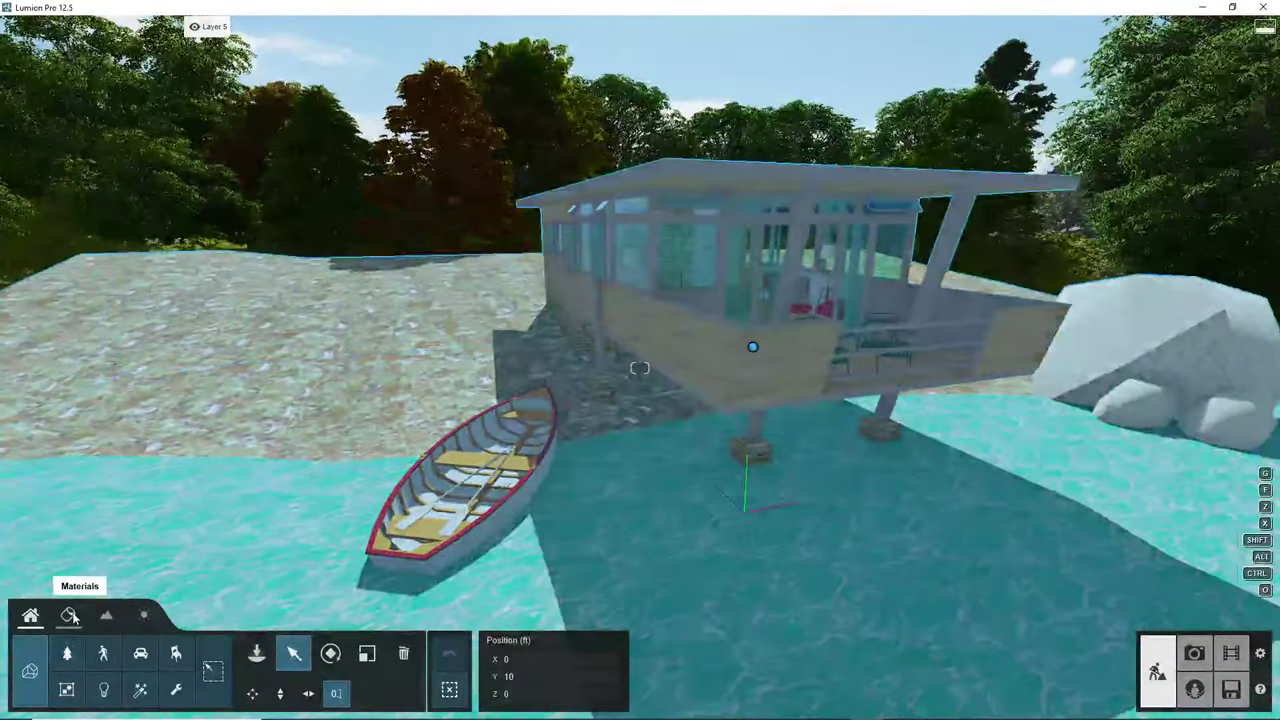
{"action": "left_click", "coordinate": [70, 616]}
{"action": "right_click_drag", "start_coordinate": [940, 470], "coordinate": [957, 406]}
{"action": "key", "text": "s"}
{"action": "key", "text": "e"}
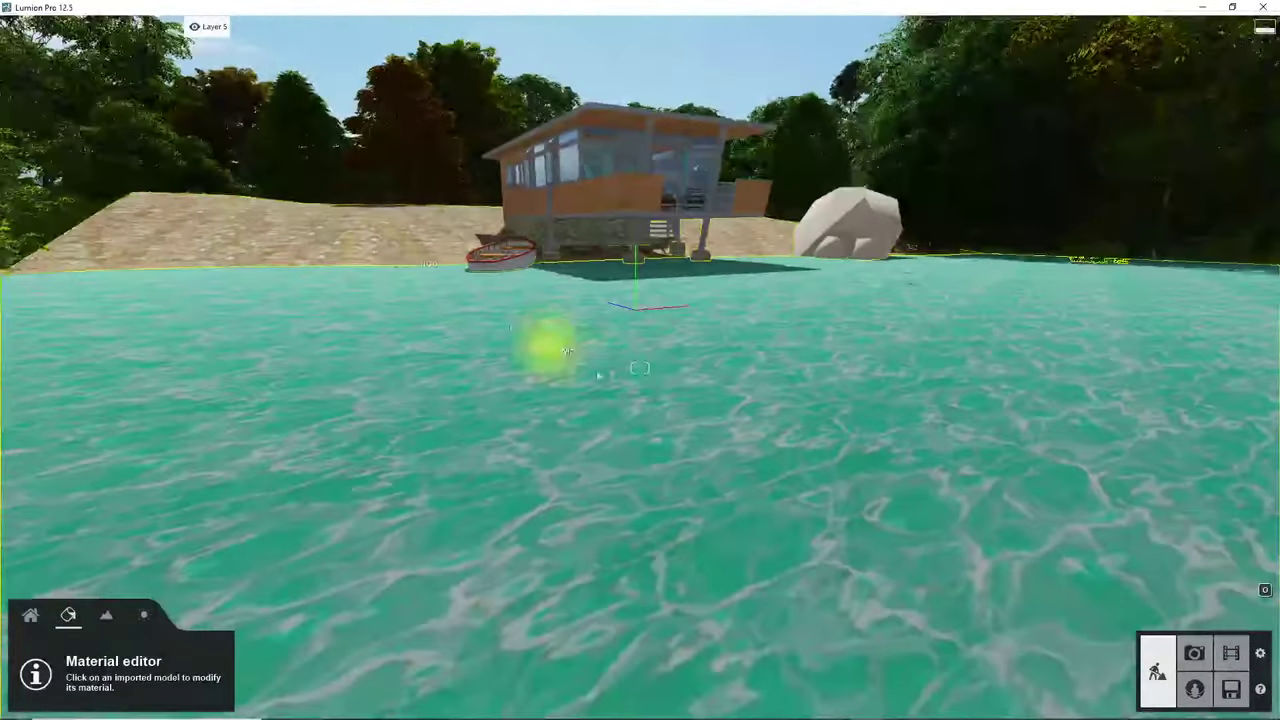
{"action": "left_click", "coordinate": [598, 372]}
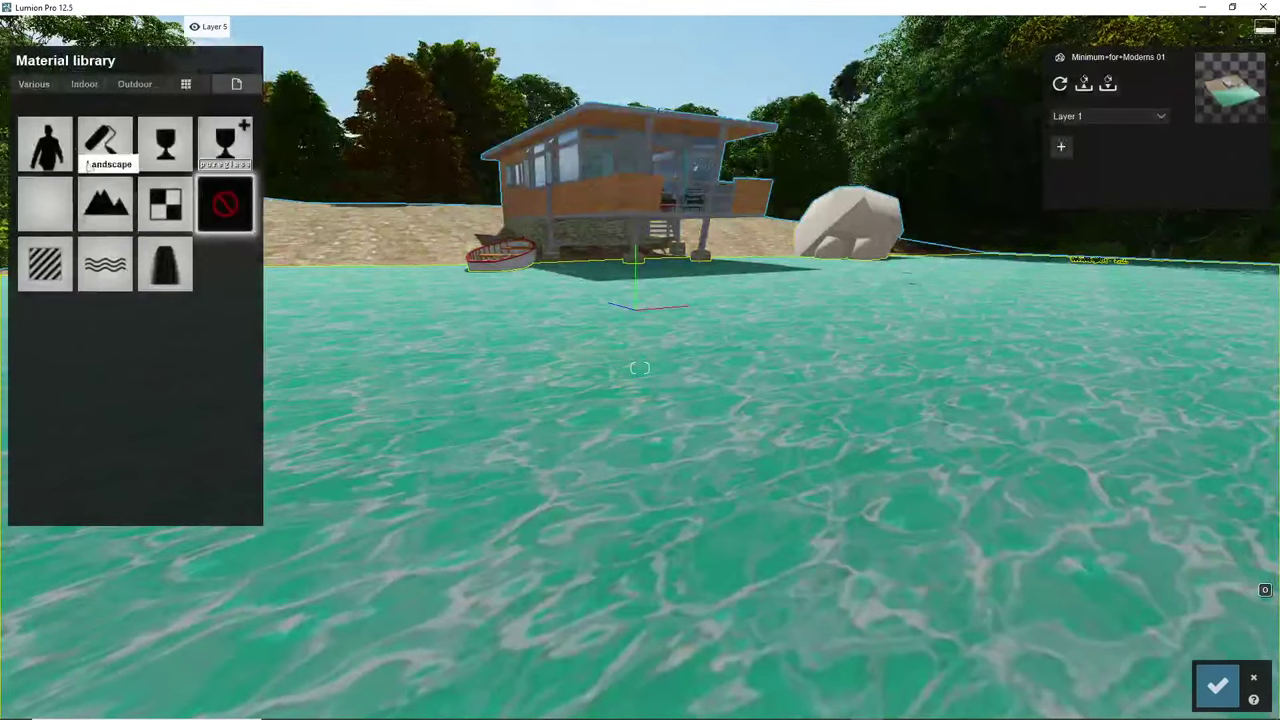
Try the Blue Ocean and Murky Lake water materials on the lake, and settle on Clear Lake
{"action": "left_click", "coordinate": [44, 87]}
{"action": "left_click", "coordinate": [231, 124]}
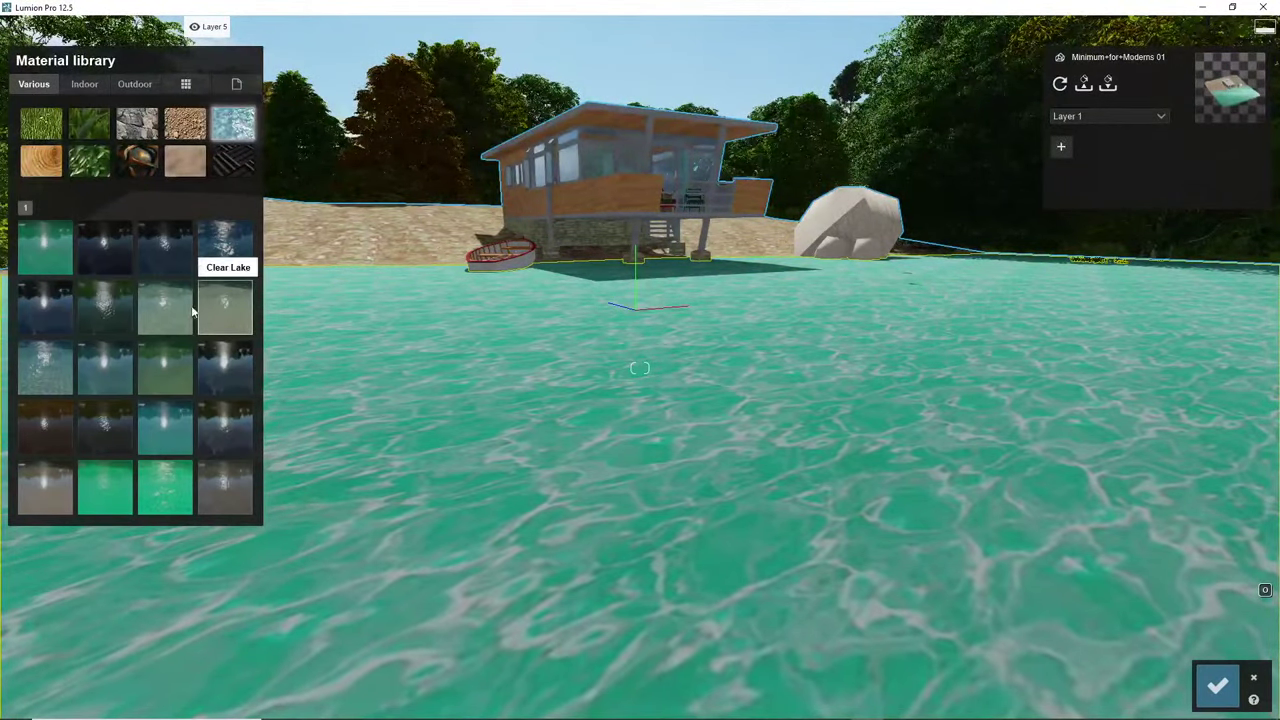
{"action": "left_click", "coordinate": [172, 310]}
{"action": "left_click", "coordinate": [224, 316]}
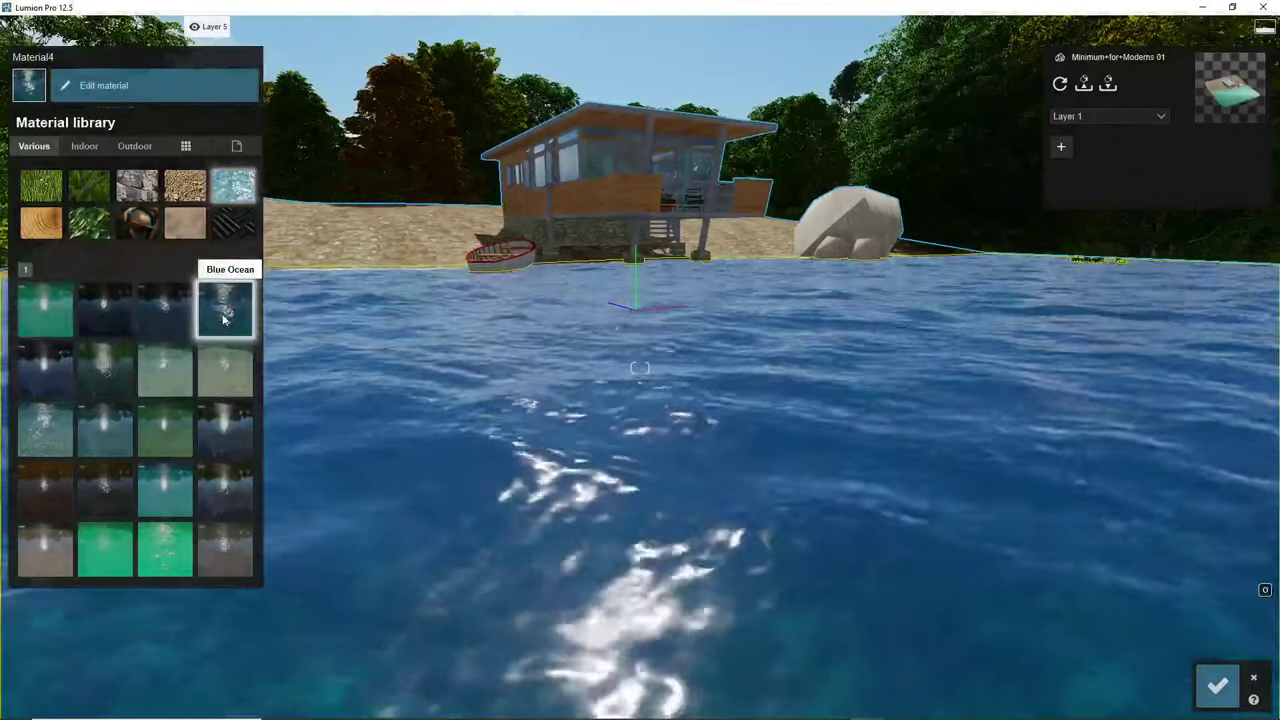
{"action": "left_click", "coordinate": [230, 365]}
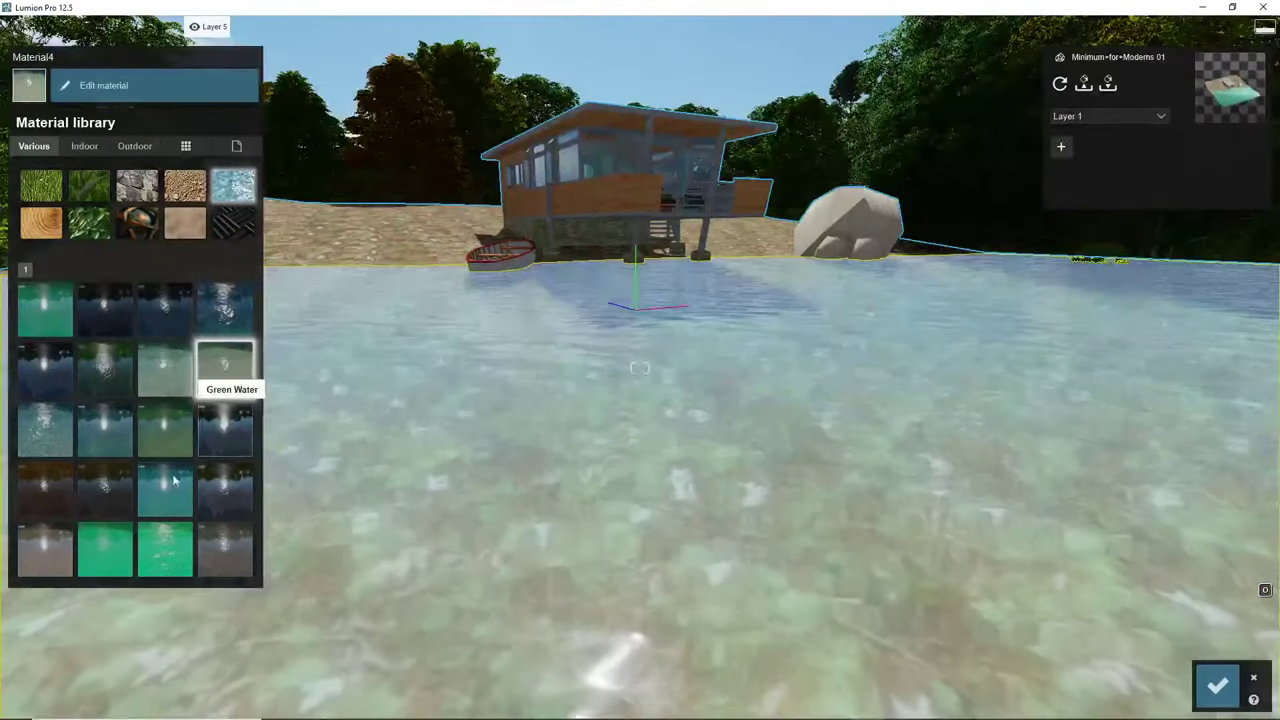
{"action": "left_click", "coordinate": [100, 510]}
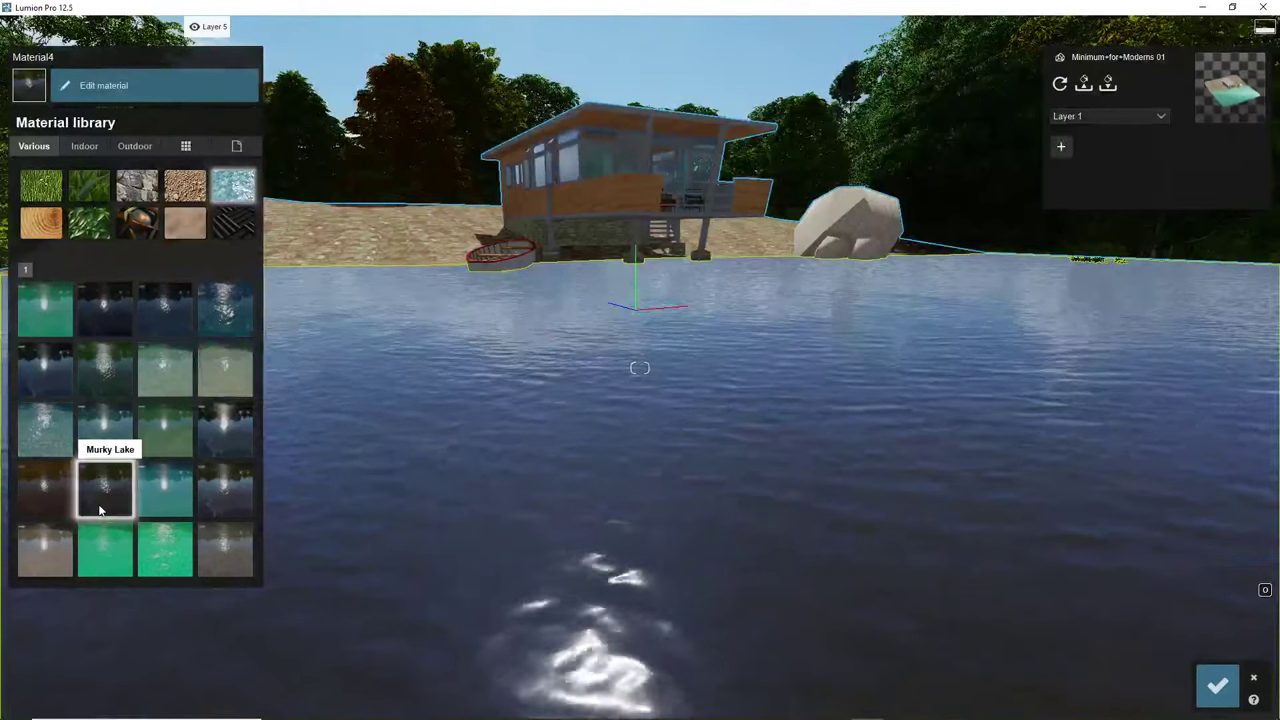
{"action": "left_click", "coordinate": [225, 366]}
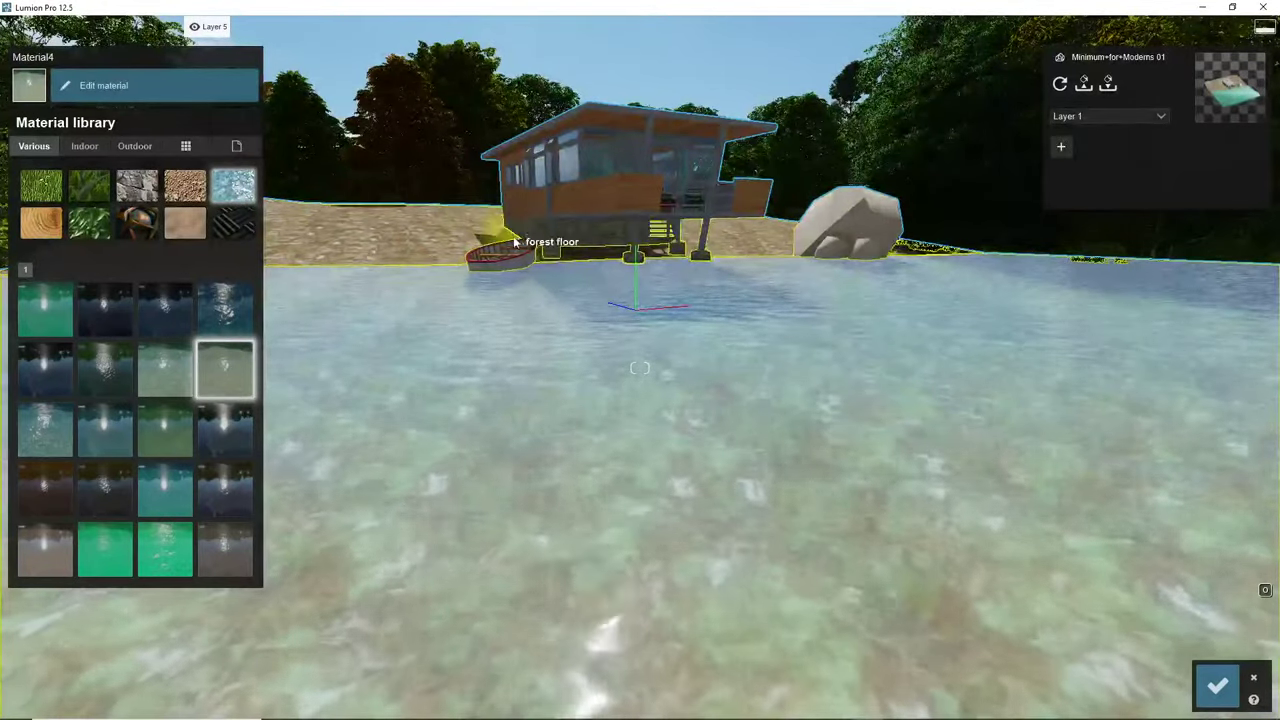
Select the stone foundation wall under the house for a material change and browse the outdoor stone materials
{"action": "key", "text": "w"}
{"action": "key", "text": "w"}
{"action": "right_click_drag", "start_coordinate": [640, 368], "coordinate": [610, 315]}
{"action": "key", "text": "q"}
{"action": "key", "text": "w"}
{"action": "key", "text": "w"}
{"action": "left_click", "coordinate": [754, 379]}
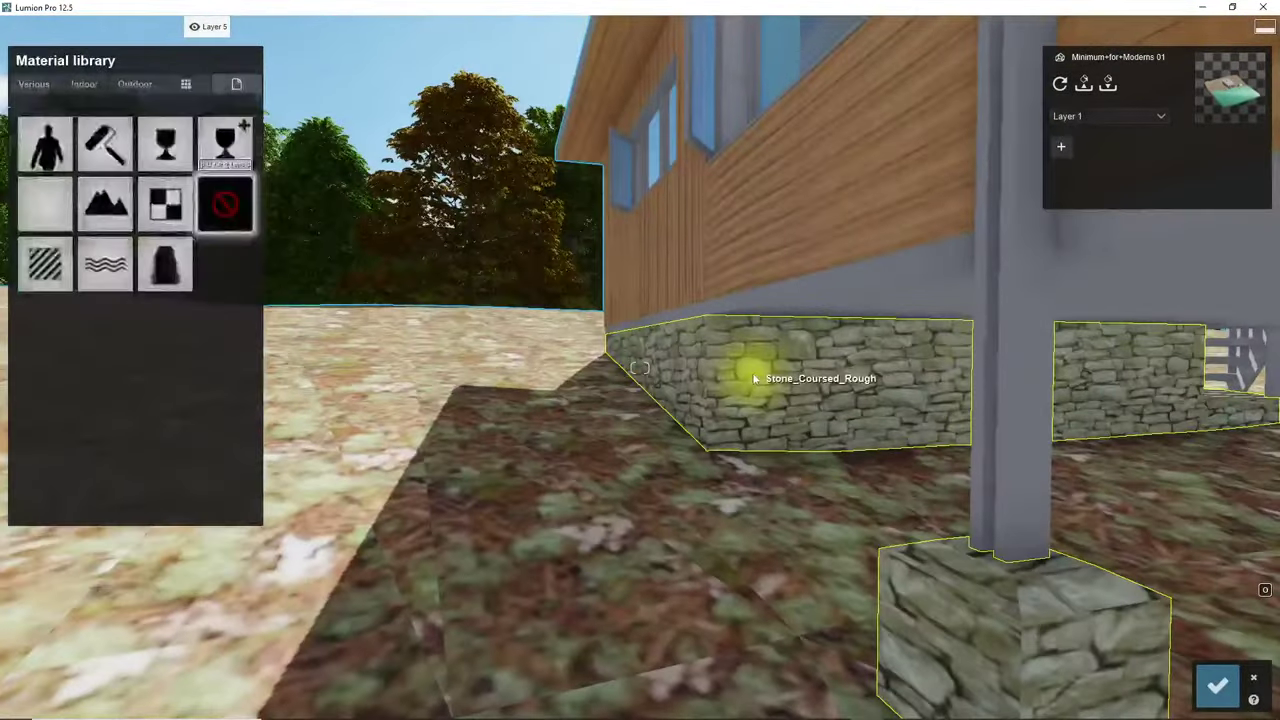
{"action": "left_click", "coordinate": [135, 84]}
{"action": "left_click", "coordinate": [97, 166]}
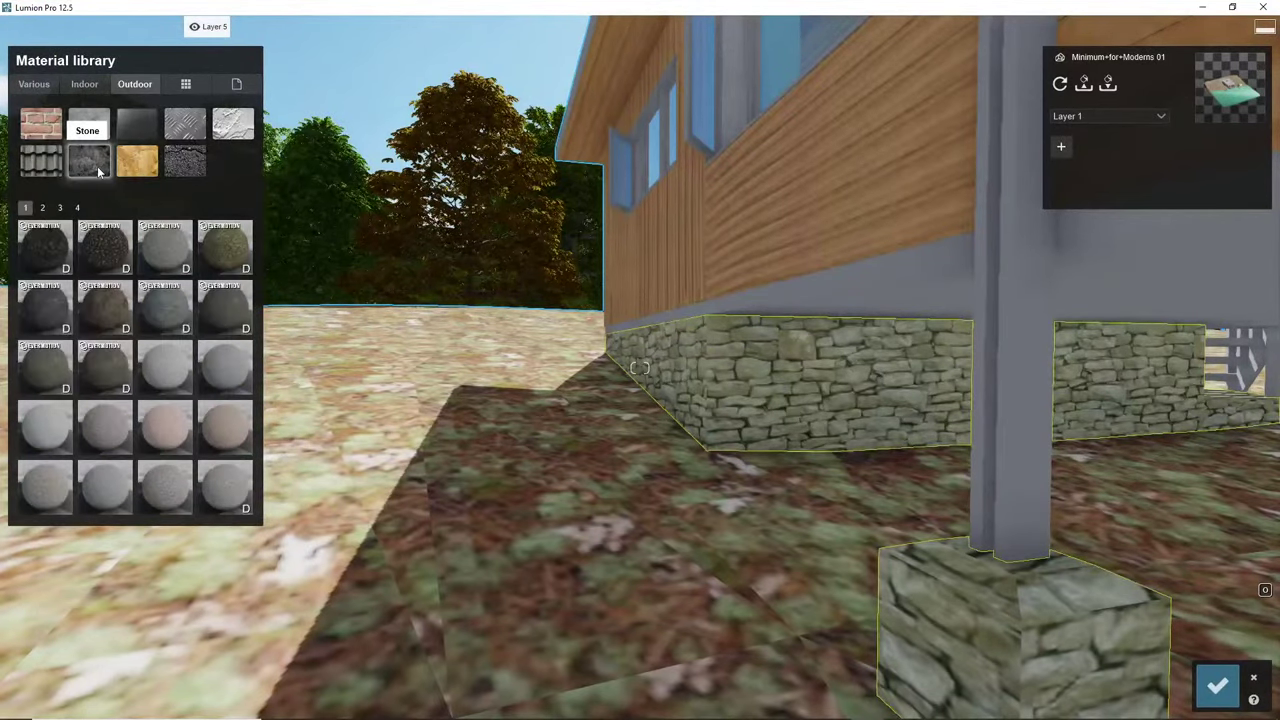
{"action": "left_click", "coordinate": [227, 258]}
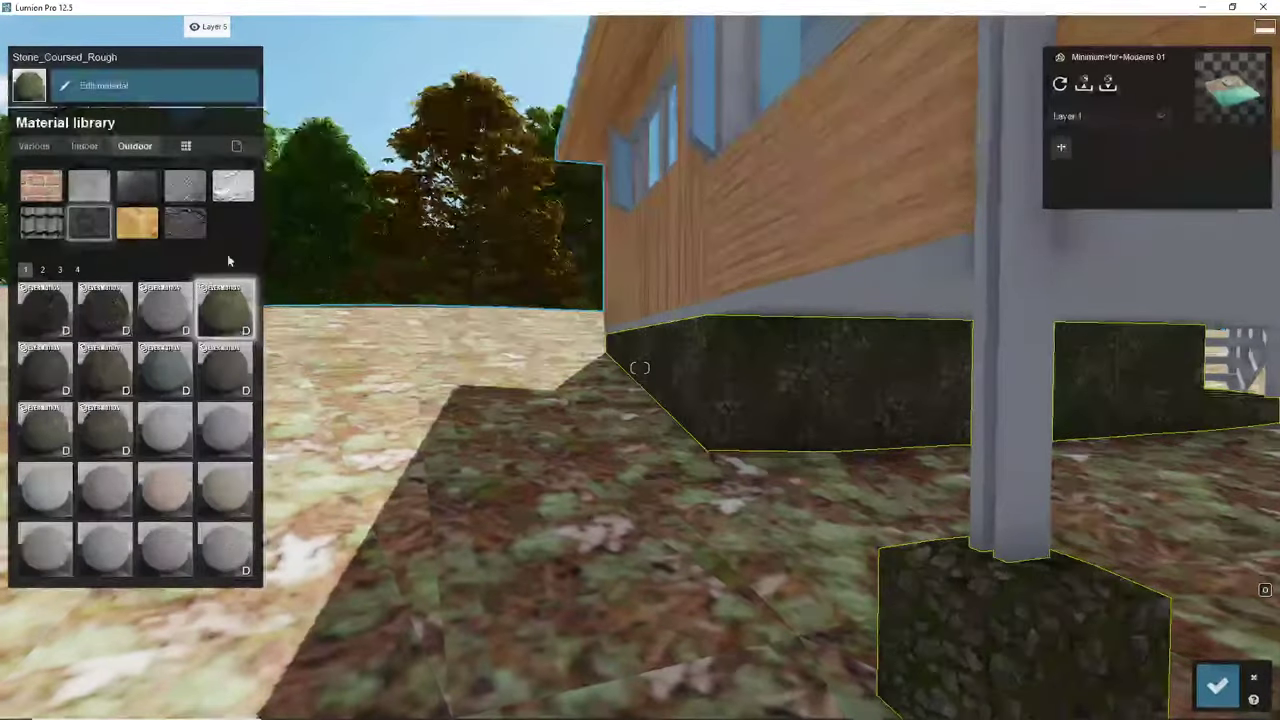
{"action": "left_click", "coordinate": [113, 315]}
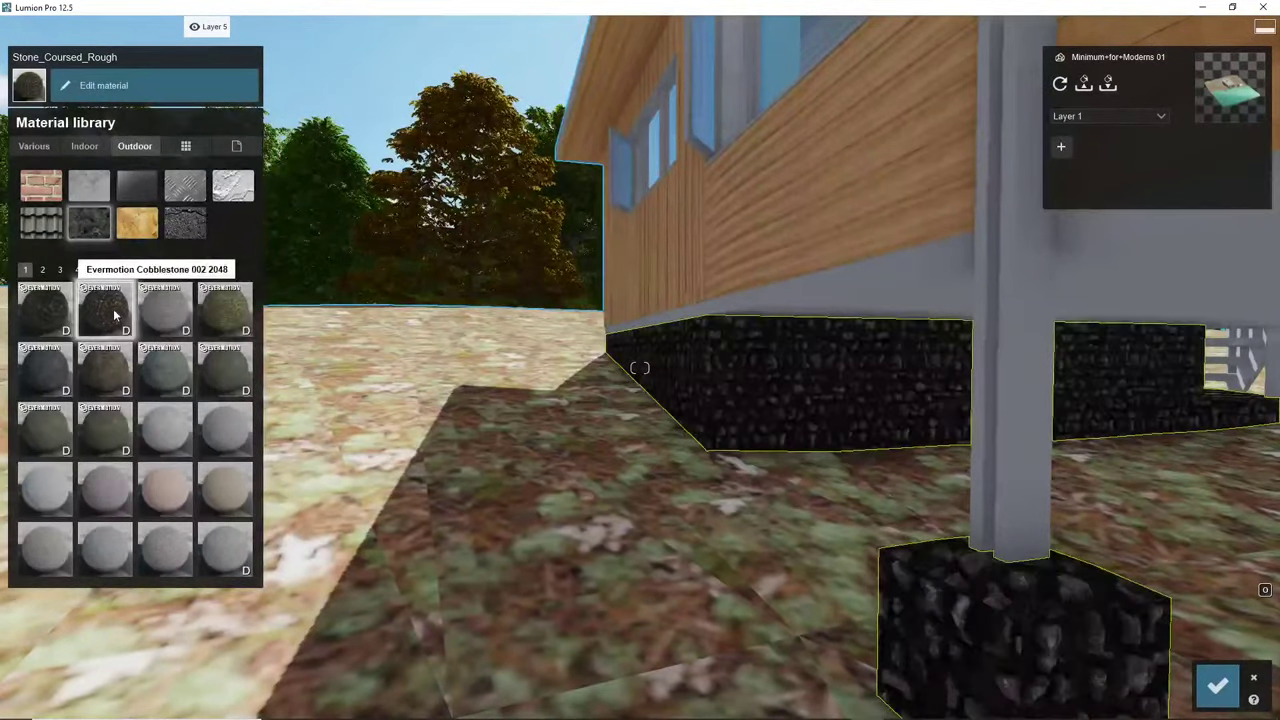
{"action": "left_click", "coordinate": [59, 269]}
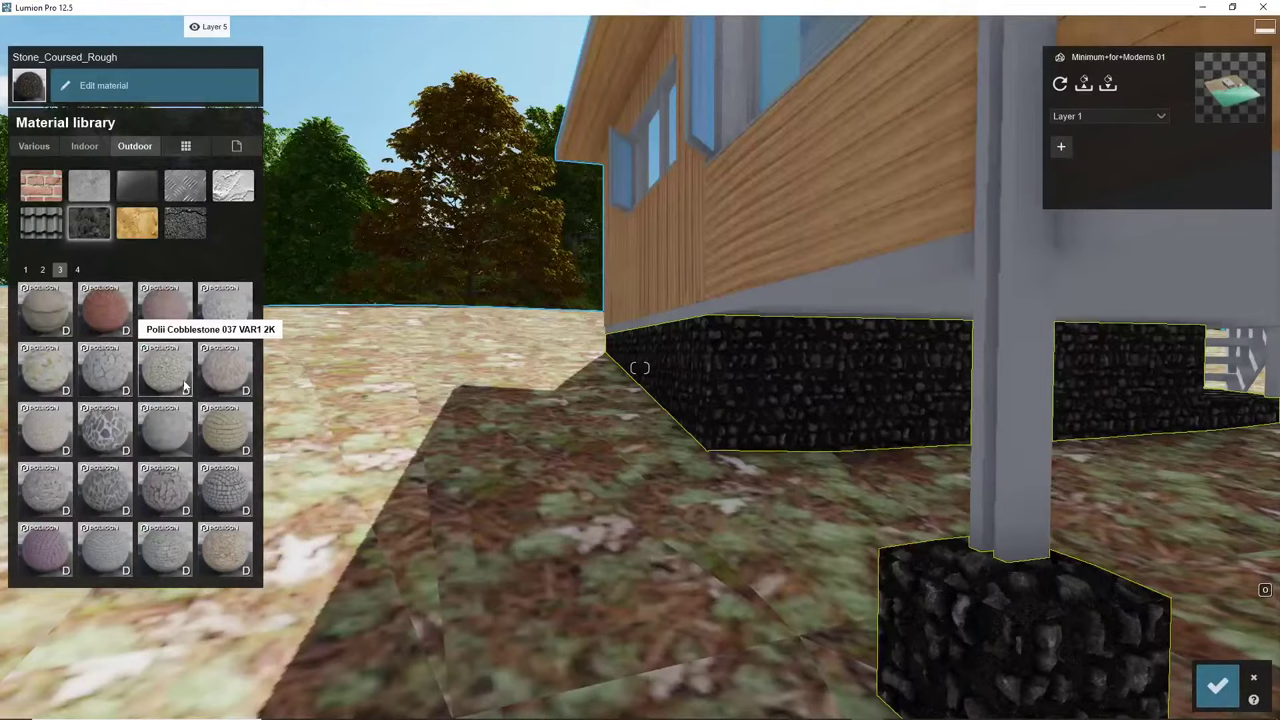
{"action": "scroll", "coordinate": [182, 380], "scroll_direction": "down", "scroll_amount": 1}
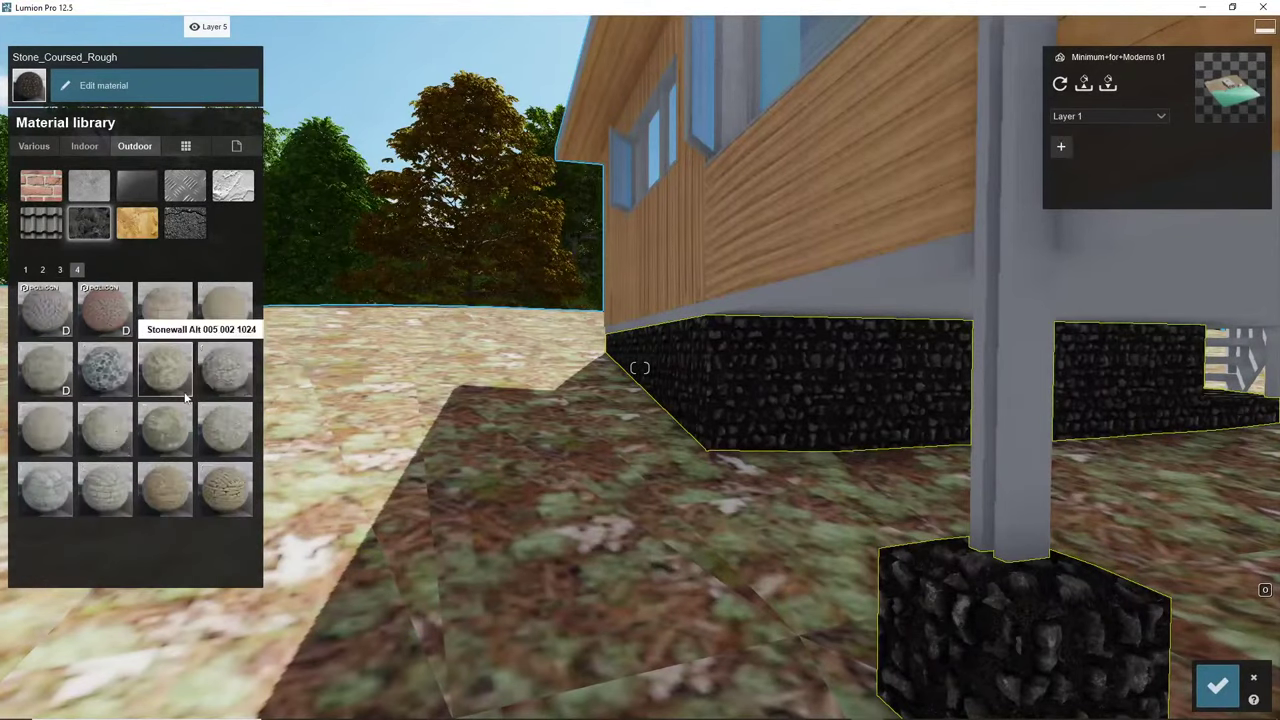
{"action": "left_click", "coordinate": [118, 373]}
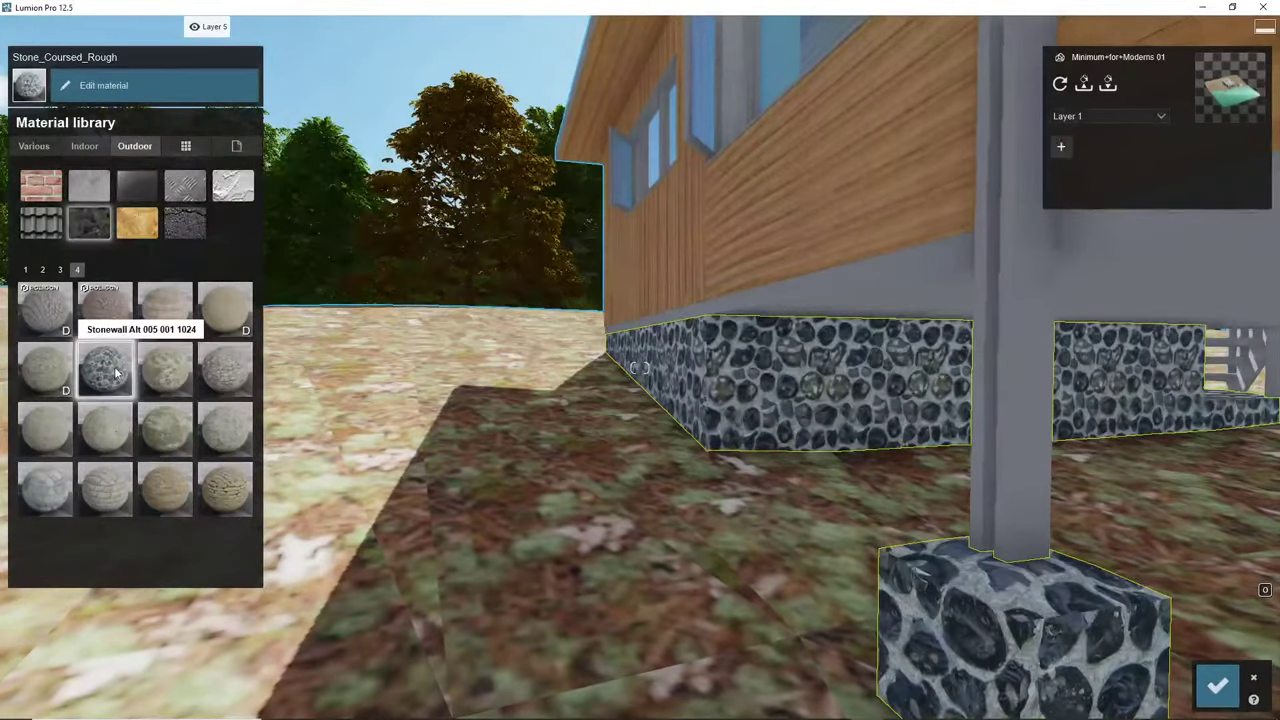
{"action": "left_click", "coordinate": [216, 436]}
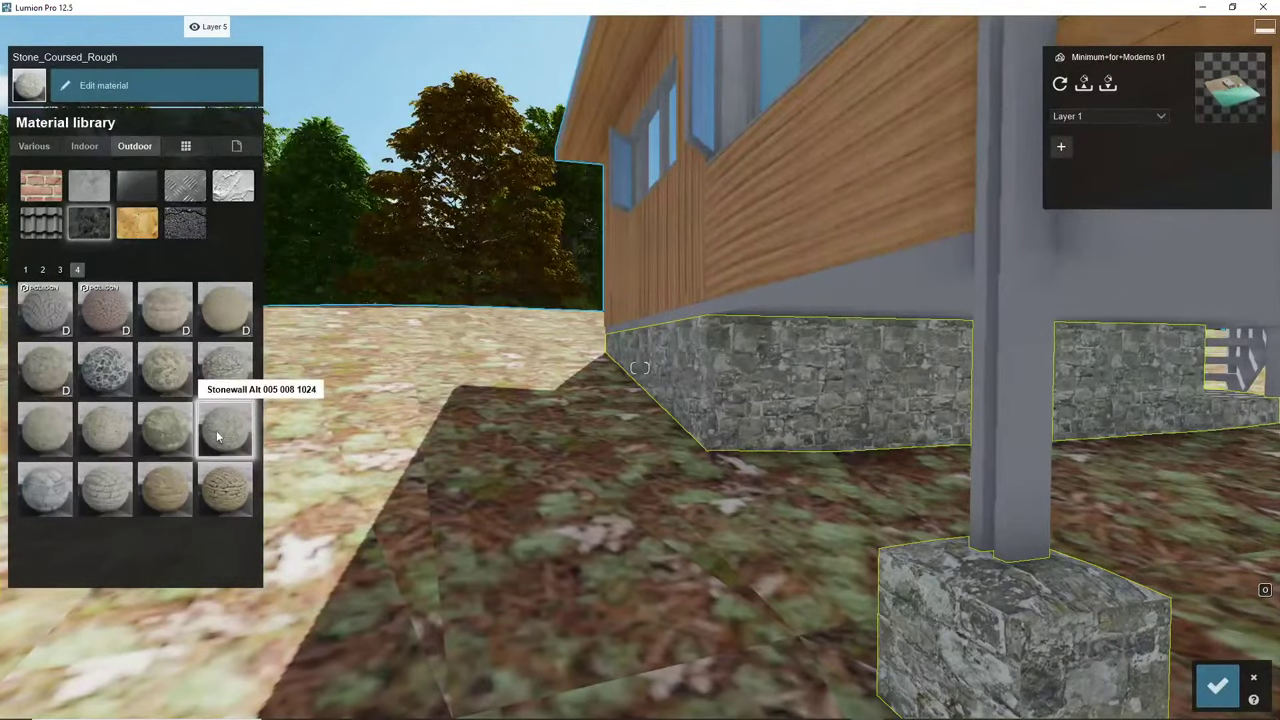
Assign the Landscape material to the forest floor ground around the house and lake, and save the material changes
{"action": "key", "text": "s"}
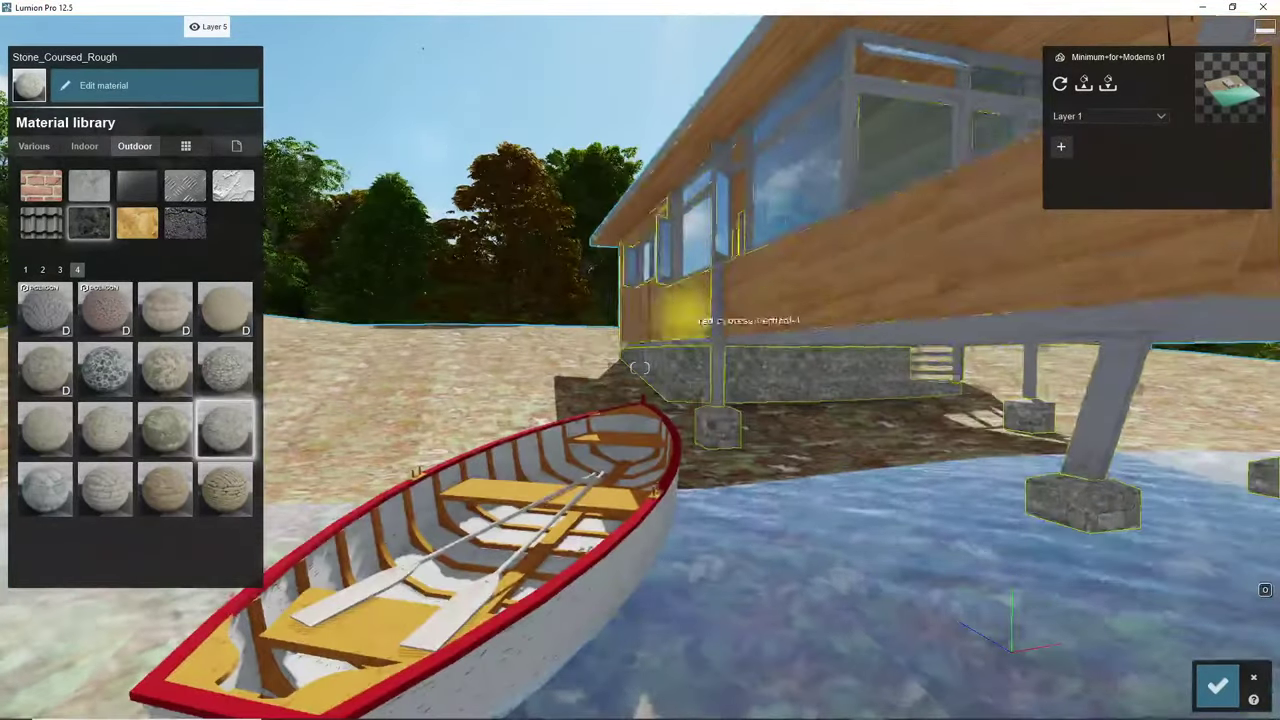
{"action": "key", "text": "s"}
{"action": "right_click_drag", "start_coordinate": [682, 270], "coordinate": [672, 410]}
{"action": "key", "text": "s"}
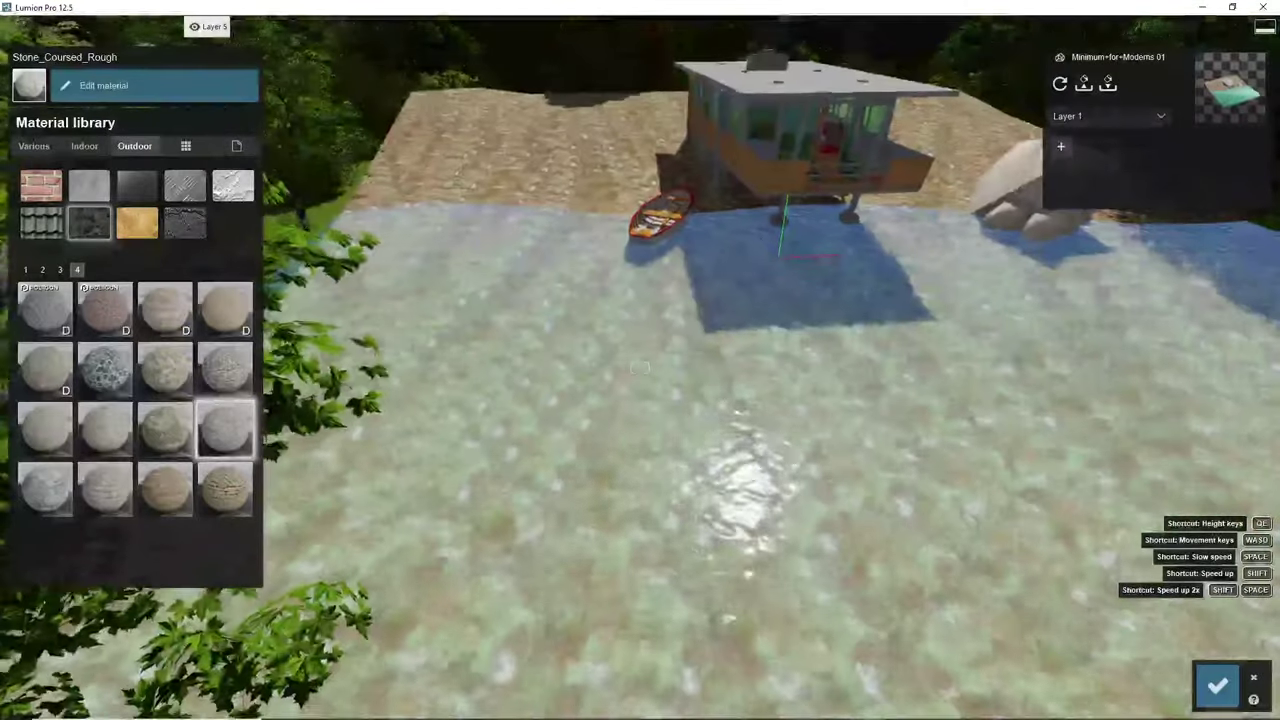
{"action": "key", "text": "w"}
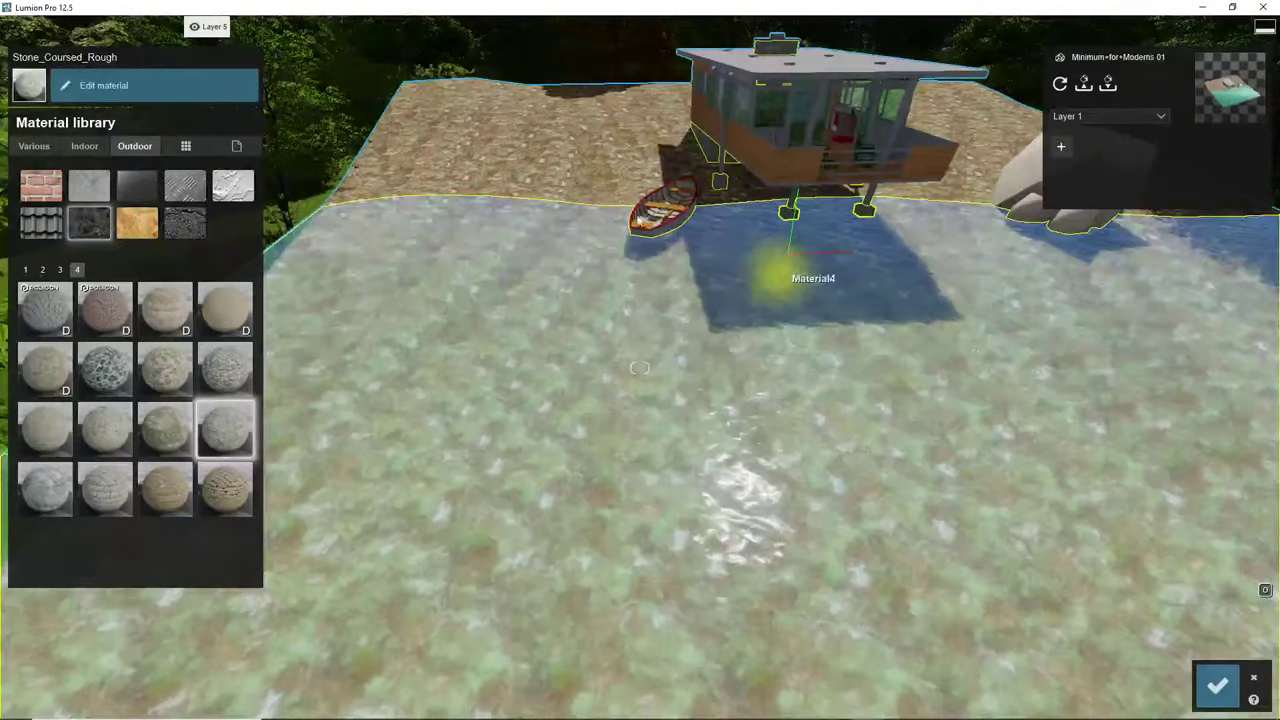
{"action": "left_click", "coordinate": [543, 151]}
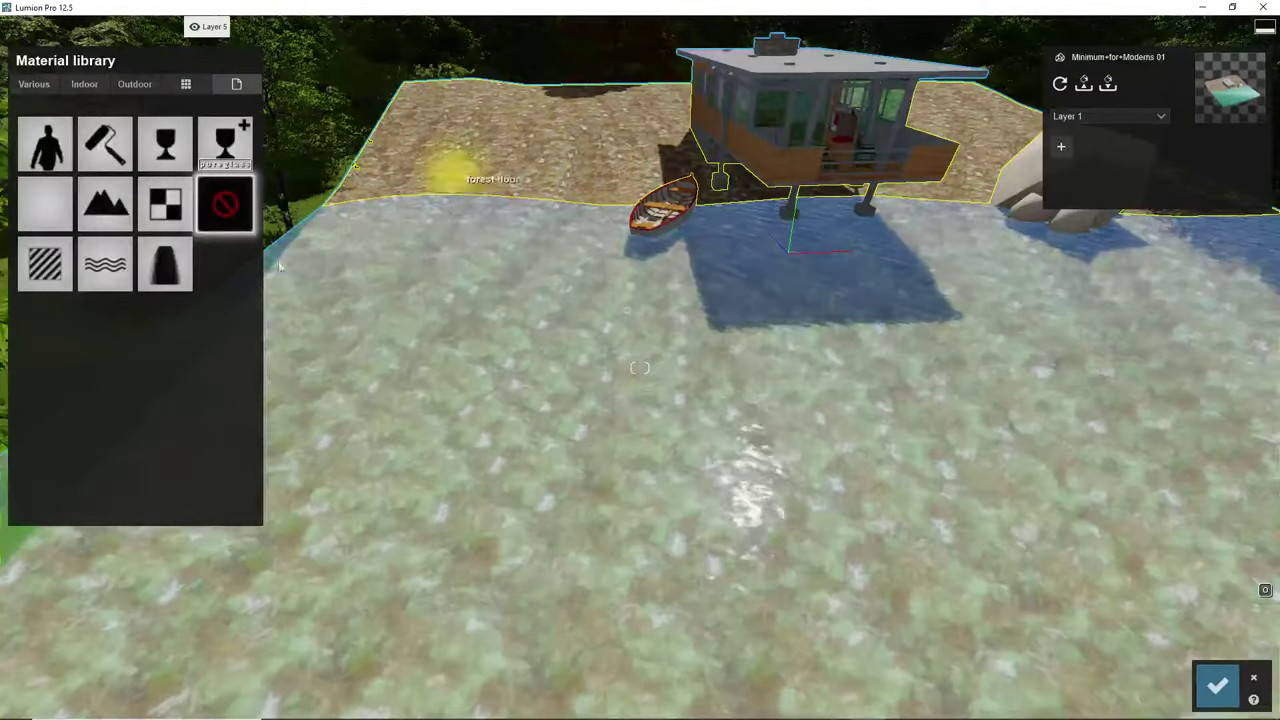
{"action": "left_click", "coordinate": [110, 204]}
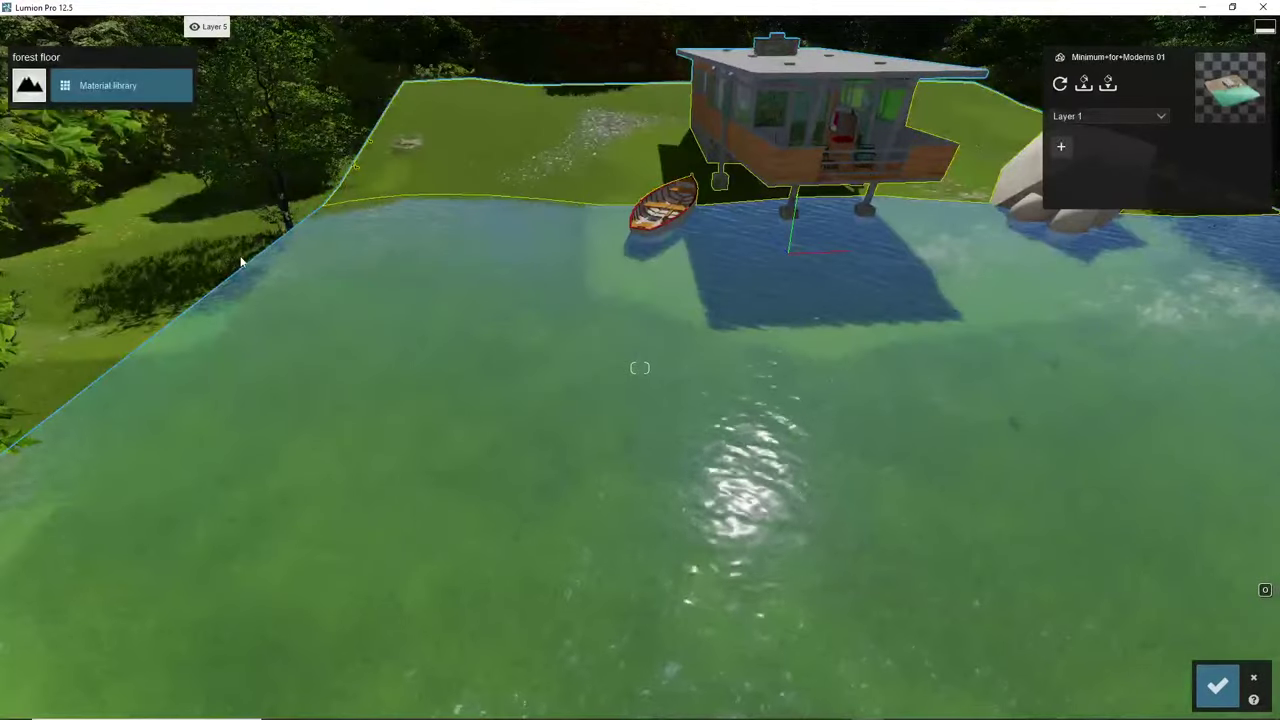
{"action": "mouse_move", "coordinate": [408, 243]}
{"action": "right_mouse_down"}
{"action": "mouse_move", "coordinate": [320, 290]}
{"action": "mouse_move", "coordinate": [440, 285]}
{"action": "mouse_move", "coordinate": [400, 237]}
{"action": "right_mouse_up"}
{"action": "key", "text": "q"}
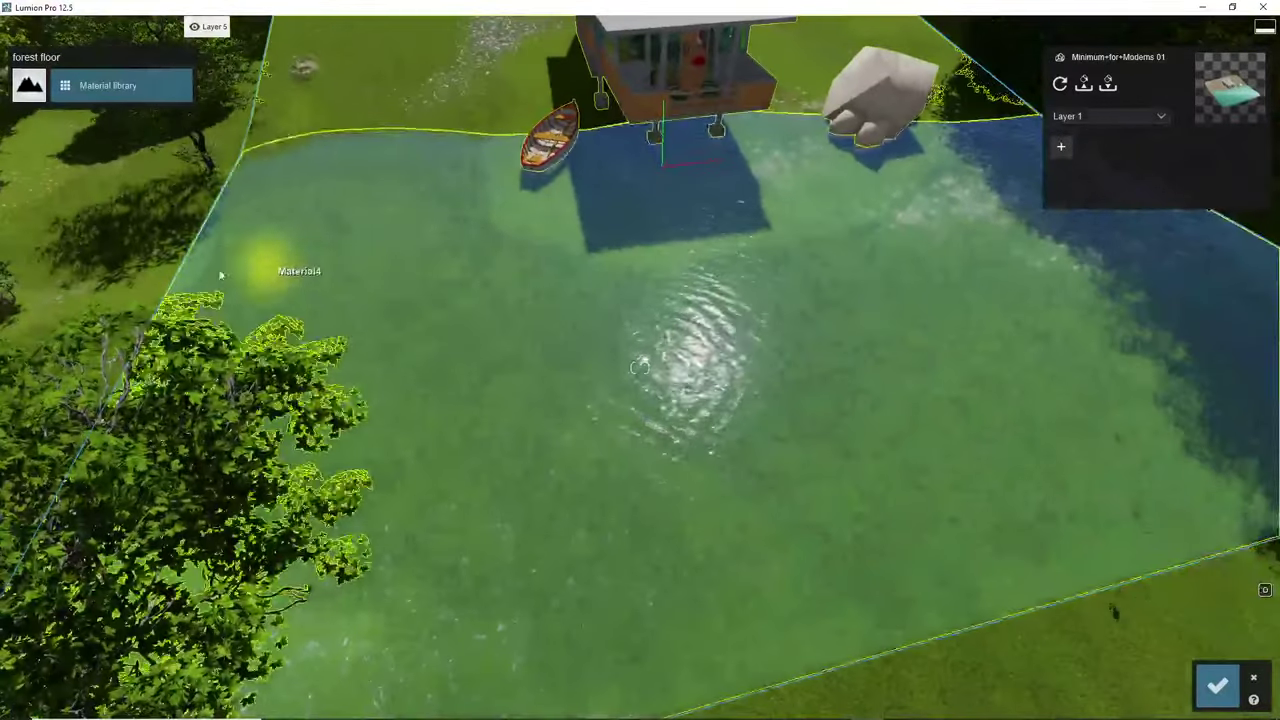
{"action": "left_click", "coordinate": [1218, 685]}
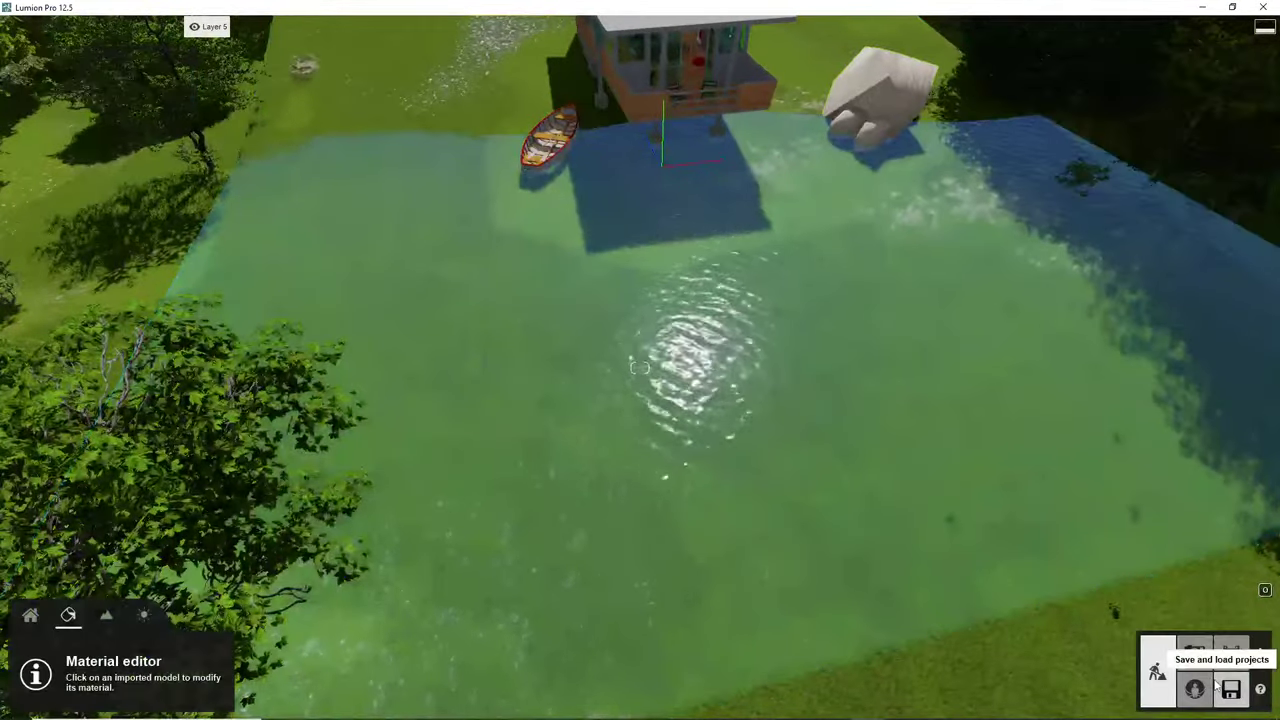
Replace the third landscape paint texture with light sand and paint it over the shoreline and lake bed
{"action": "left_click", "coordinate": [104, 617]}
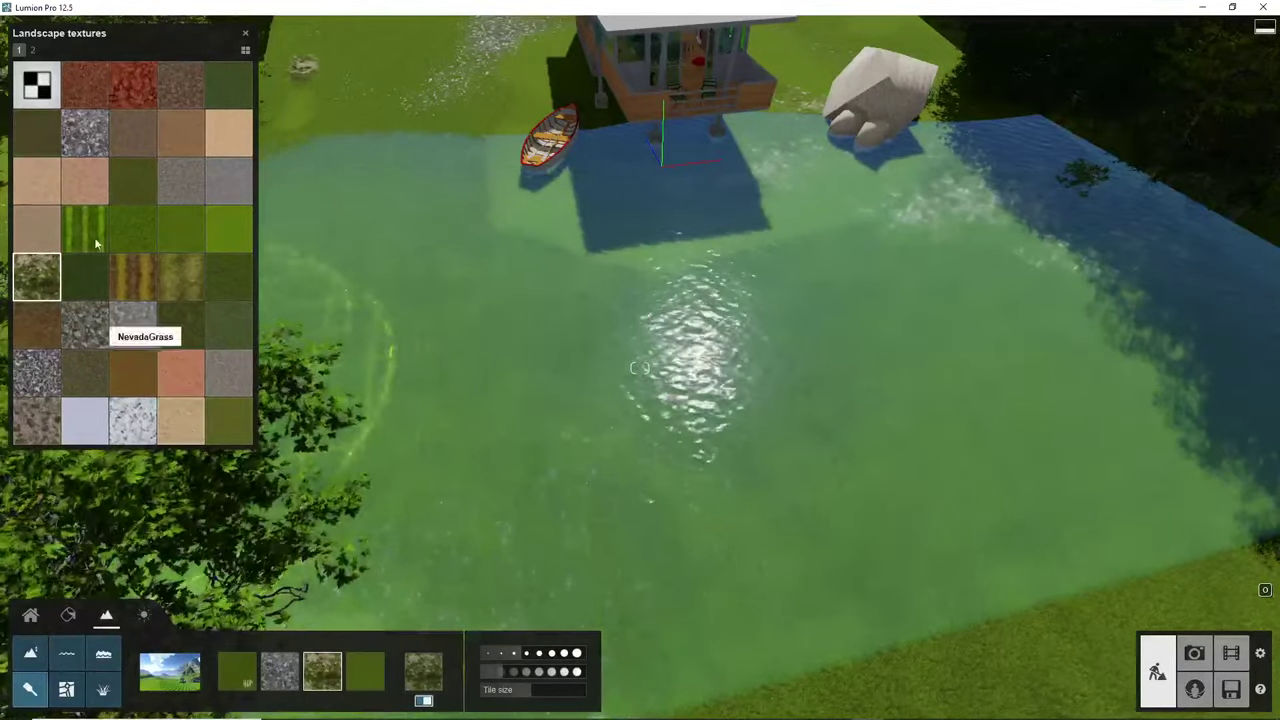
{"action": "left_click", "coordinate": [38, 185]}
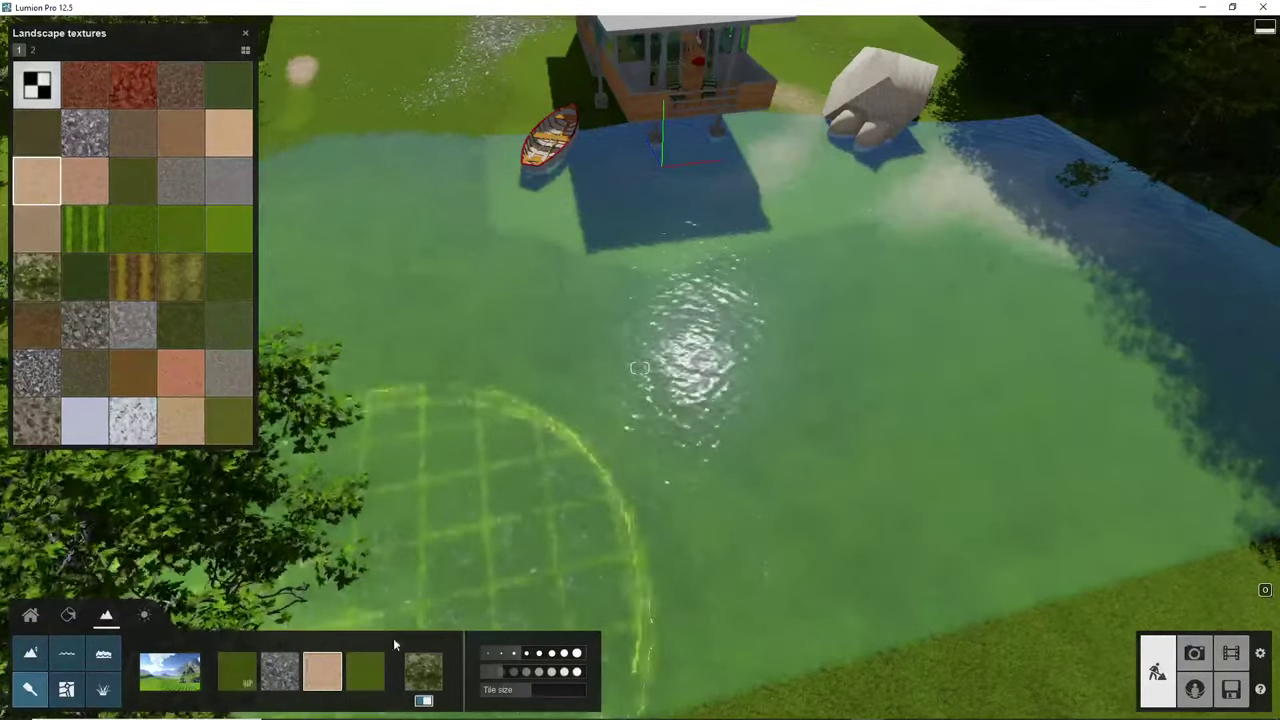
{"action": "right_click_drag", "start_coordinate": [808, 432], "coordinate": [700, 440]}
{"action": "mouse_move", "coordinate": [448, 134]}
{"action": "left_mouse_down"}
{"action": "mouse_move", "coordinate": [711, 198]}
{"action": "mouse_move", "coordinate": [1143, 240]}
{"action": "mouse_move", "coordinate": [1128, 214]}
{"action": "mouse_move", "coordinate": [777, 137]}
{"action": "mouse_move", "coordinate": [422, 112]}
{"action": "mouse_move", "coordinate": [370, 170]}
{"action": "mouse_move", "coordinate": [420, 240]}
{"action": "mouse_move", "coordinate": [524, 291]}
{"action": "mouse_move", "coordinate": [1100, 430]}
{"action": "mouse_move", "coordinate": [651, 437]}
{"action": "mouse_move", "coordinate": [563, 523]}
{"action": "mouse_move", "coordinate": [1270, 490]}
{"action": "mouse_move", "coordinate": [1186, 214]}
{"action": "mouse_move", "coordinate": [360, 220]}
{"action": "mouse_move", "coordinate": [344, 160]}
{"action": "mouse_move", "coordinate": [290, 482]}
{"action": "mouse_move", "coordinate": [957, 535]}
{"action": "left_mouse_up"}
{"action": "mouse_move", "coordinate": [700, 495]}
{"action": "right_mouse_down"}
{"action": "mouse_move", "coordinate": [647, 468]}
{"action": "mouse_move", "coordinate": [650, 455]}
{"action": "right_mouse_up"}
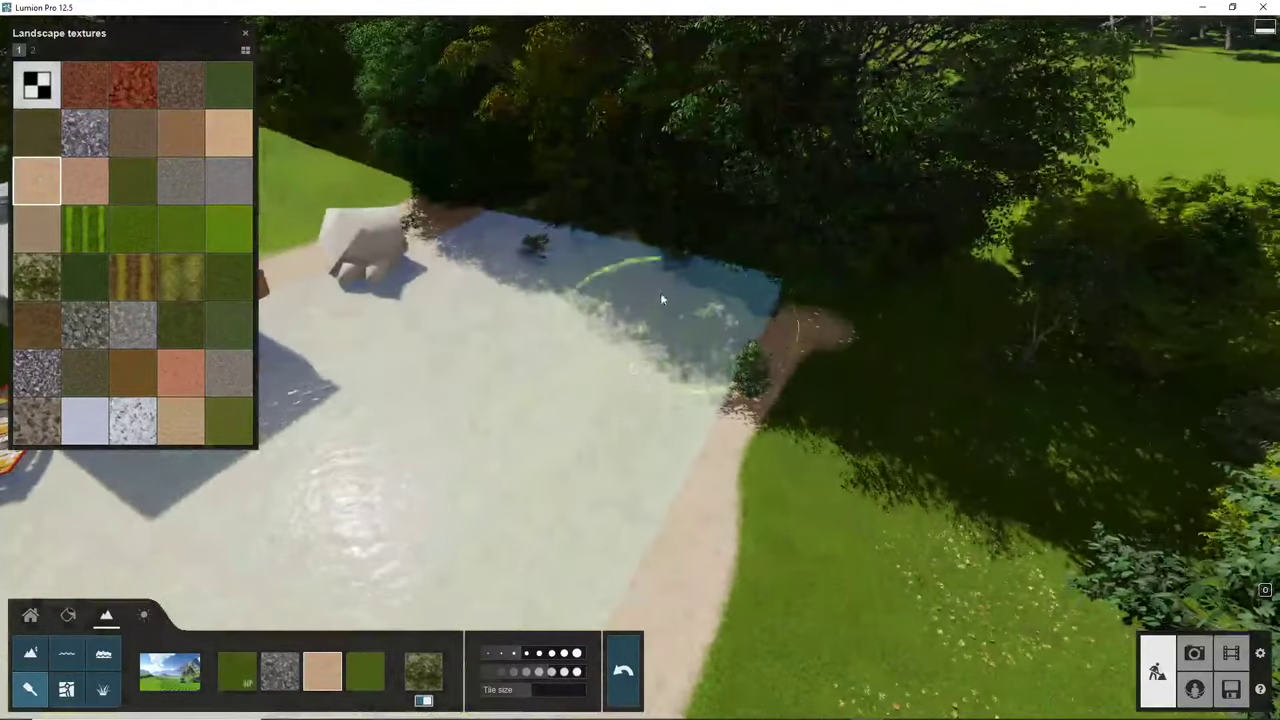
{"action": "right_click_drag", "start_coordinate": [700, 400], "coordinate": [667, 480]}
{"action": "key", "text": "w"}
{"action": "right_click_drag", "start_coordinate": [660, 410], "coordinate": [657, 405]}
Replace the second landscape paint texture with a dark earthy one and paint it over the lake bed farther from the house
{"action": "key", "text": "s"}
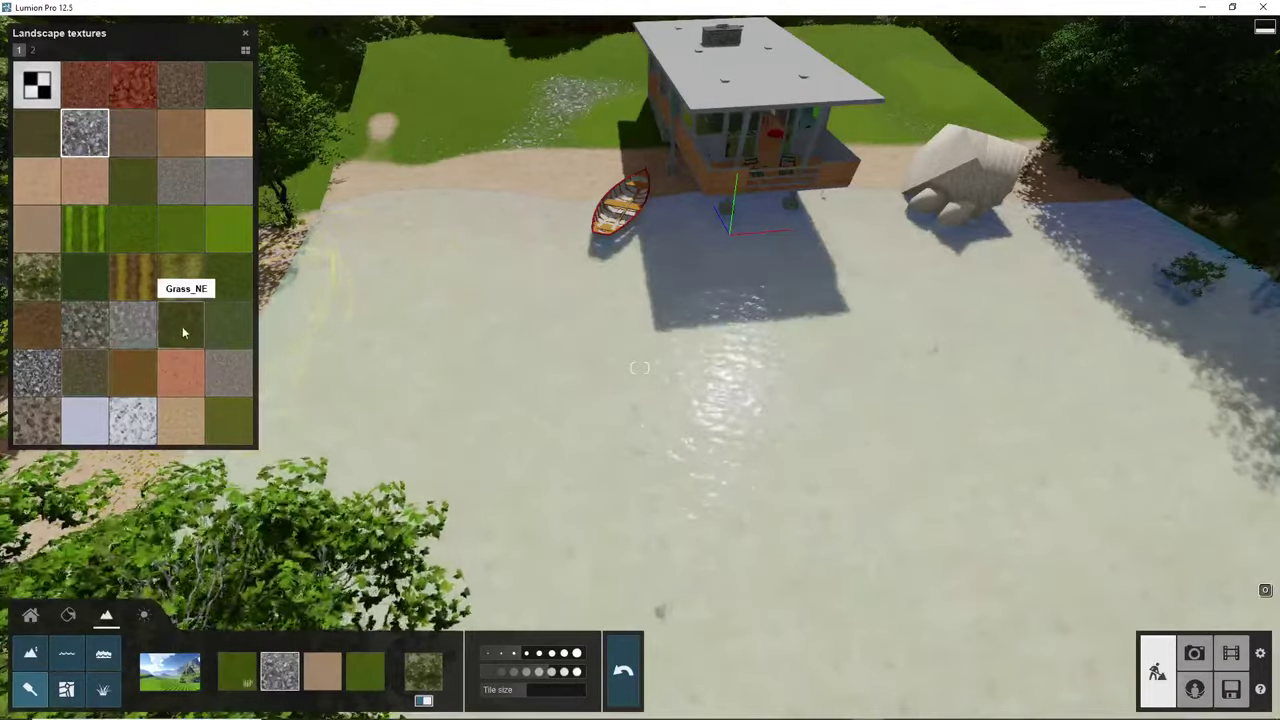
{"action": "left_click", "coordinate": [84, 376]}
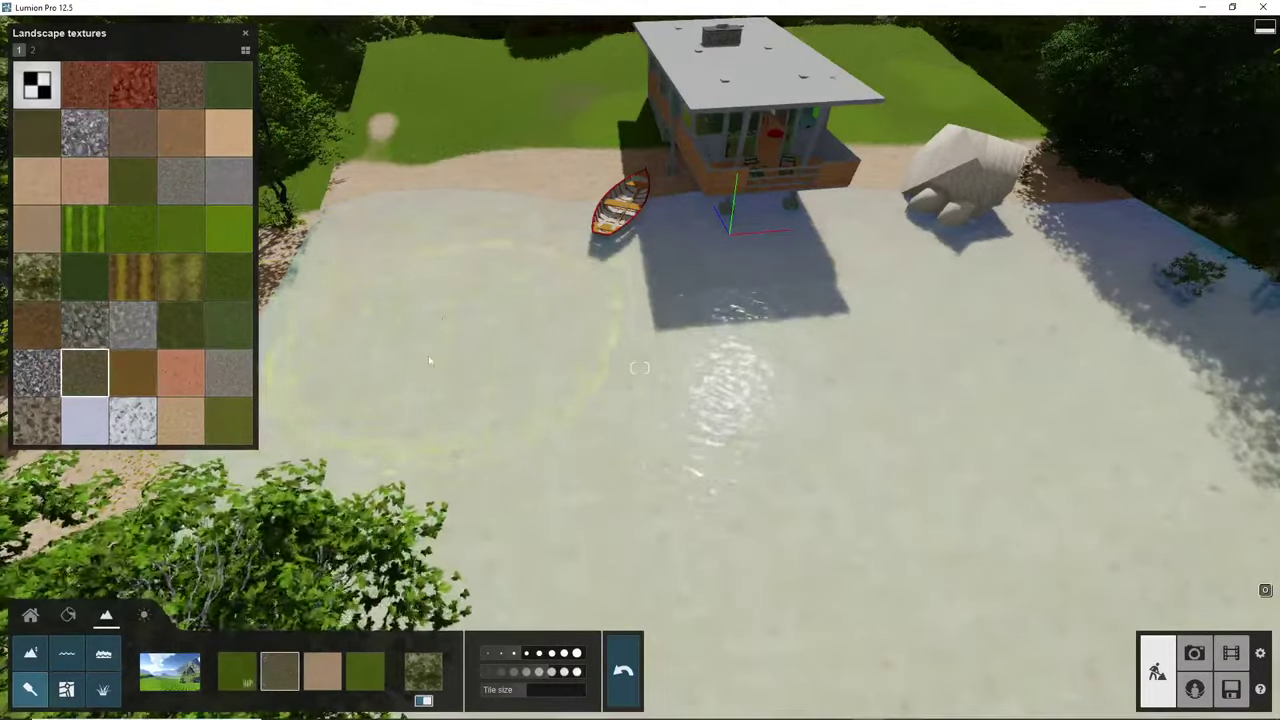
{"action": "right_click_drag", "start_coordinate": [471, 357], "coordinate": [578, 281]}
{"action": "scroll", "coordinate": [578, 281], "scroll_direction": "down", "scroll_amount": 3}
{"action": "mouse_move", "coordinate": [712, 487]}
{"action": "left_mouse_down"}
{"action": "mouse_move", "coordinate": [834, 508]}
{"action": "mouse_move", "coordinate": [1115, 436]}
{"action": "mouse_move", "coordinate": [822, 520]}
{"action": "mouse_move", "coordinate": [610, 525]}
{"action": "left_mouse_up"}
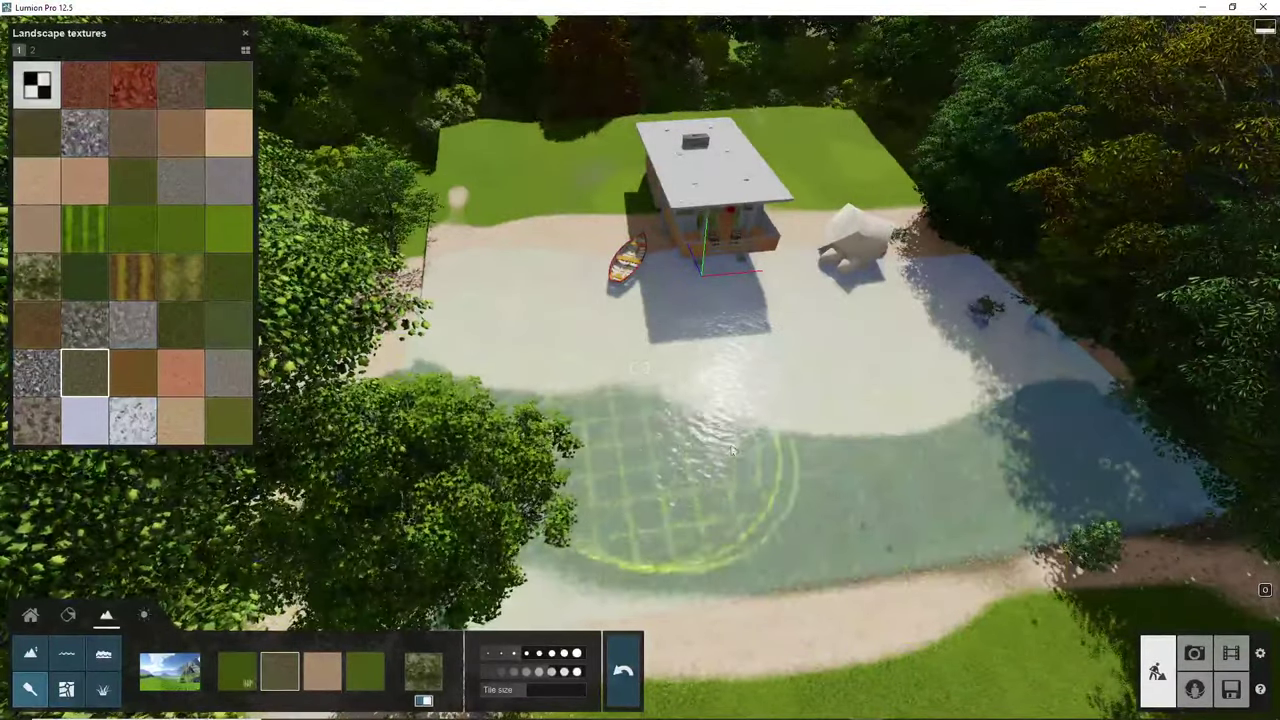
{"action": "mouse_move", "coordinate": [732, 451]}
{"action": "left_mouse_down"}
{"action": "mouse_move", "coordinate": [877, 530]}
{"action": "mouse_move", "coordinate": [645, 575]}
{"action": "mouse_move", "coordinate": [1145, 573]}
{"action": "left_mouse_up"}
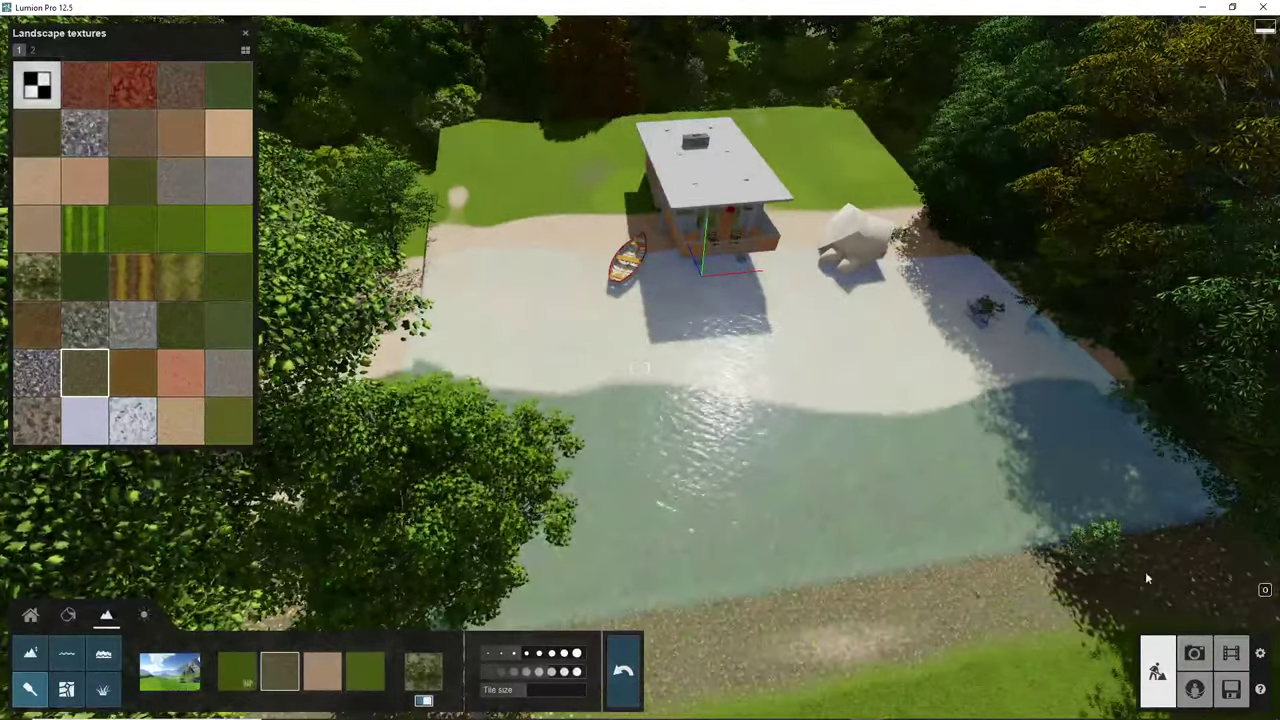
Repaint sand over the shallow part of the lake bed and widen the sandy beach on the shore beside the canoe
{"action": "left_click", "coordinate": [314, 682]}
{"action": "mouse_move", "coordinate": [475, 342]}
{"action": "left_mouse_down"}
{"action": "mouse_move", "coordinate": [1054, 418]}
{"action": "mouse_move", "coordinate": [510, 385]}
{"action": "left_mouse_up"}
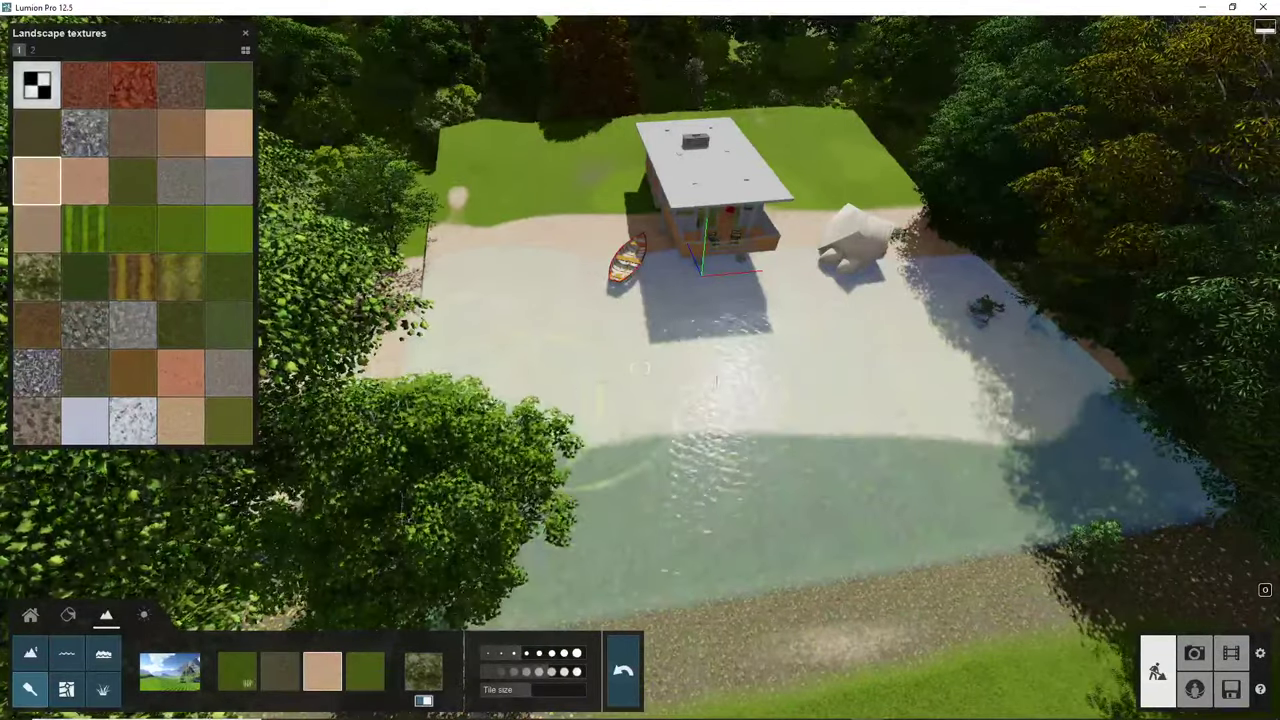
{"action": "key", "text": "w"}
{"action": "key", "text": "a"}
{"action": "key", "text": "w"}
{"action": "right_click_drag", "start_coordinate": [640, 368], "coordinate": [652, 465]}
{"action": "key", "text": "q"}
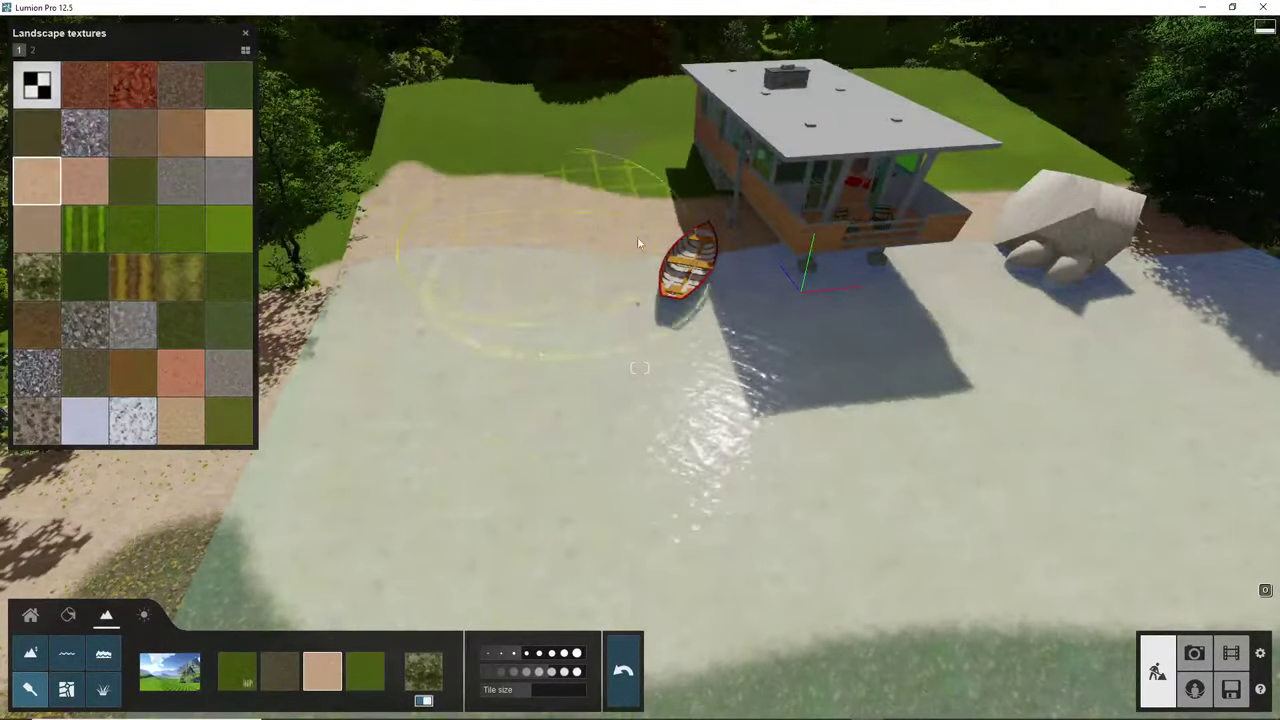
{"action": "key", "text": "w"}
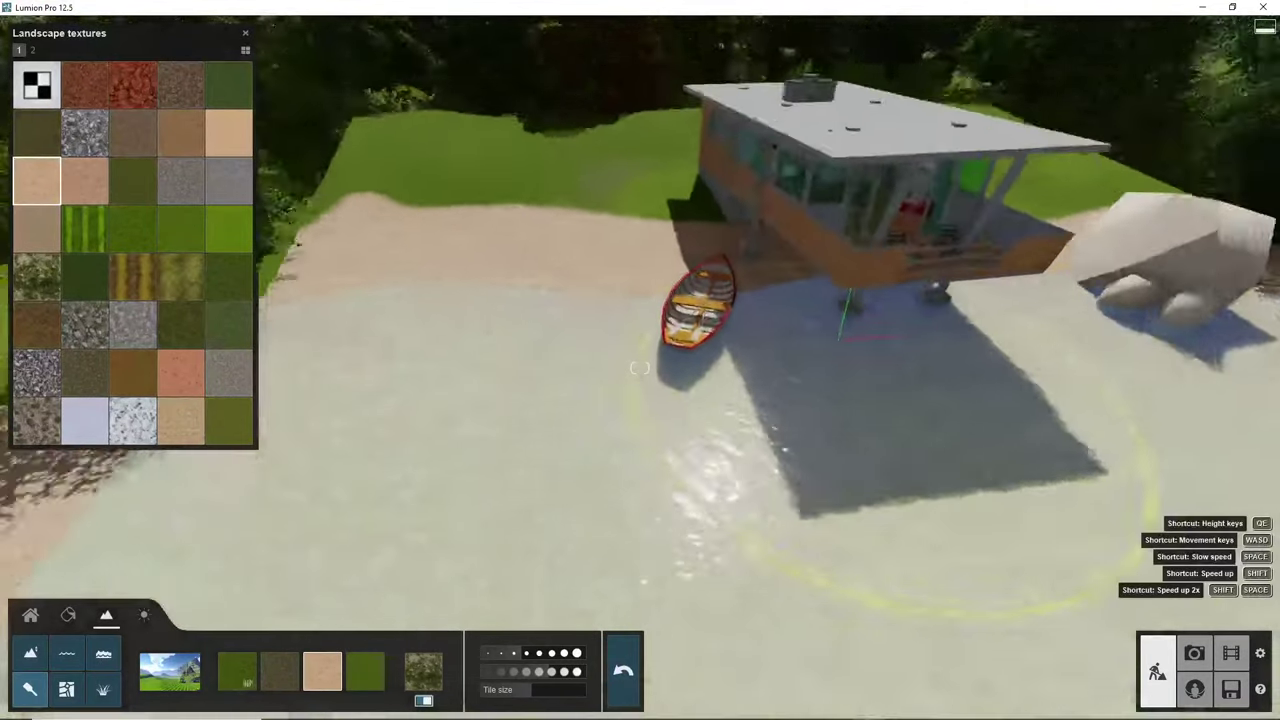
{"action": "right_click_drag", "start_coordinate": [860, 386], "coordinate": [856, 354]}
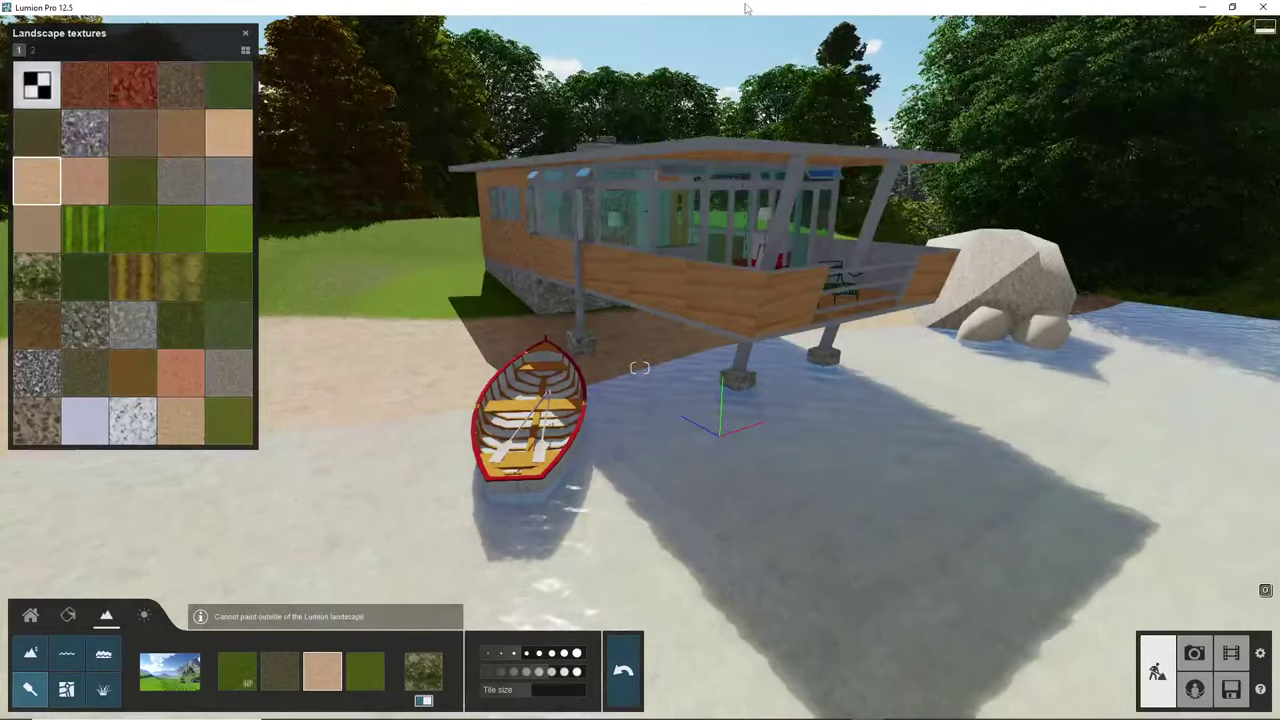
Place Lumion beside SketchUp, show the model's trees, and enlarge Lumion again to examine the wooded site around the house and canoe
{"action": "mouse_move", "coordinate": [748, 6]}
{"action": "left_mouse_down"}
{"action": "mouse_move", "coordinate": [834, 131]}
{"action": "mouse_move", "coordinate": [1278, 128]}
{"action": "left_mouse_up"}
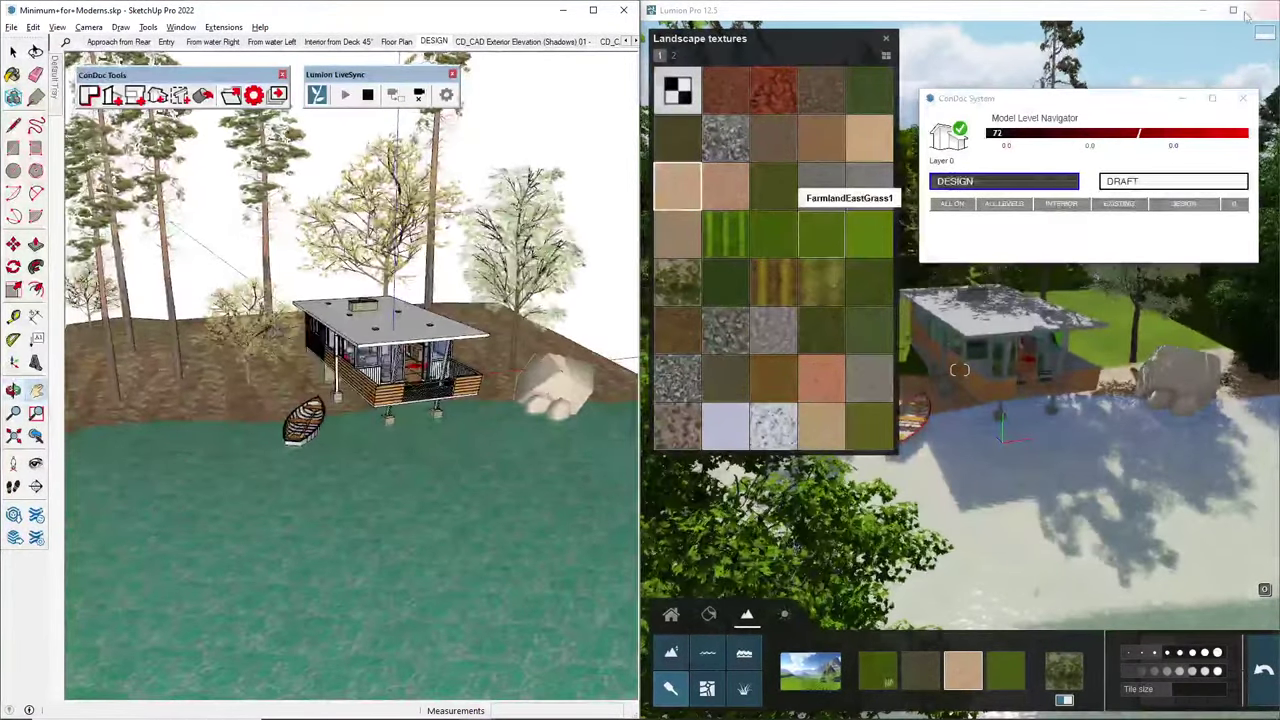
{"action": "left_click", "coordinate": [1233, 10]}
{"action": "key", "text": "w"}
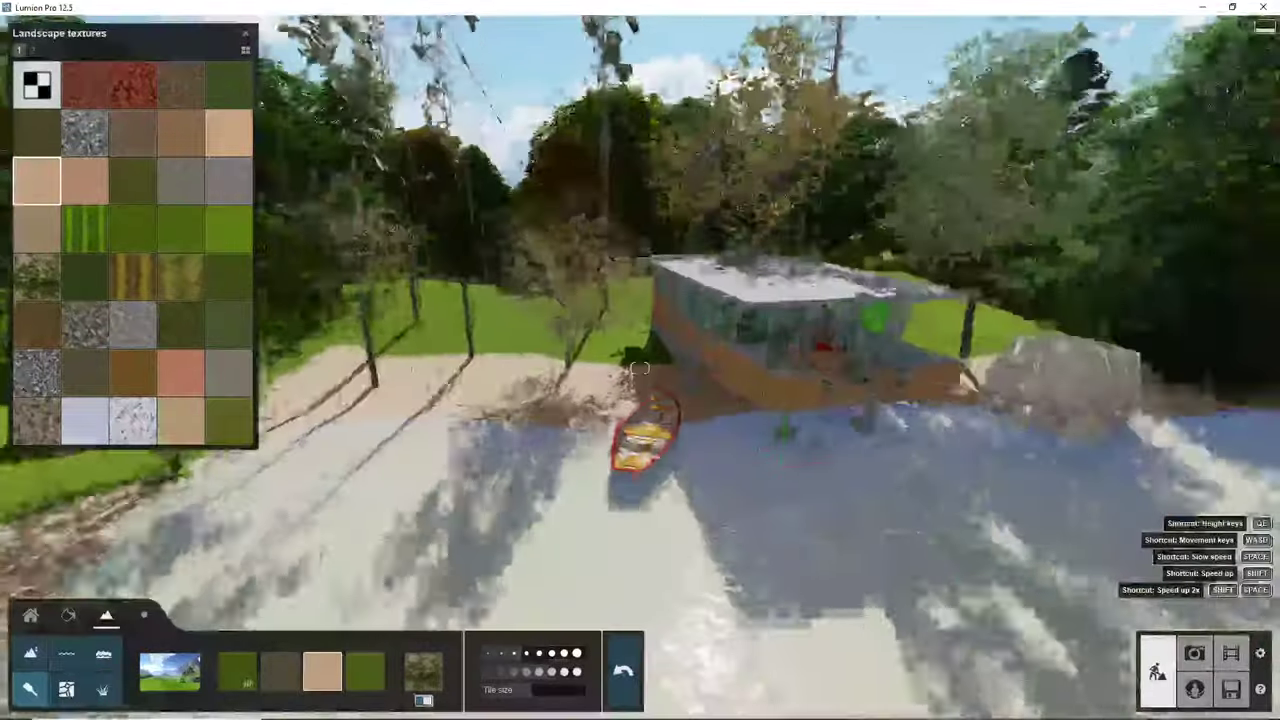
{"action": "key", "text": "w"}
{"action": "right_click_drag", "start_coordinate": [640, 368], "coordinate": [540, 368]}
{"action": "key", "text": "s"}
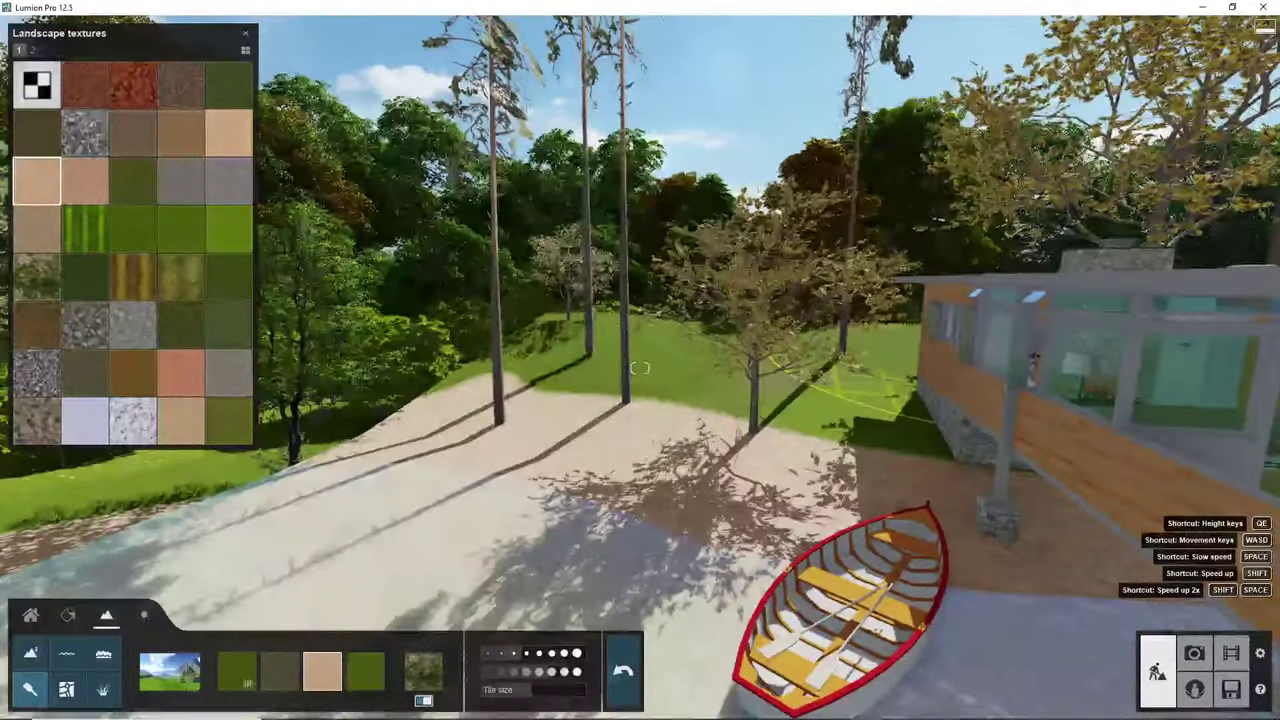
{"action": "key", "text": "s"}
{"action": "right_click_drag", "start_coordinate": [640, 368], "coordinate": [740, 368]}
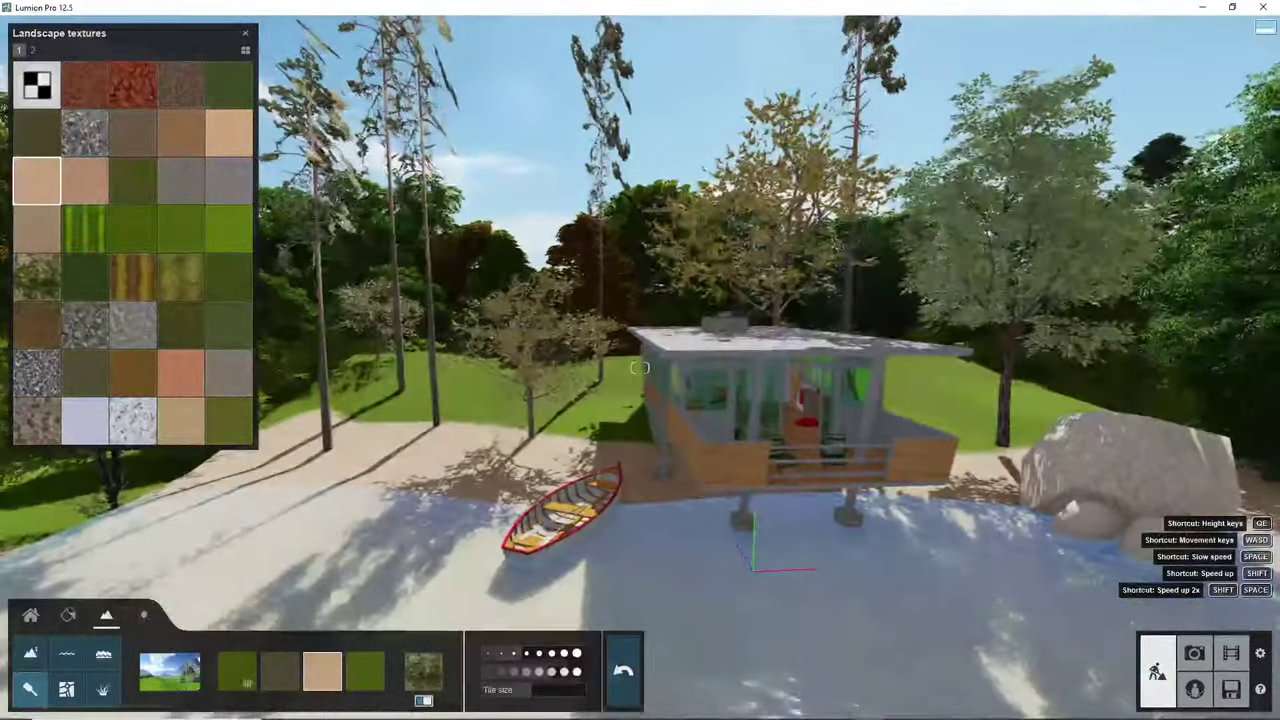
{"action": "right_click_drag", "start_coordinate": [936, 347], "coordinate": [936, 354]}
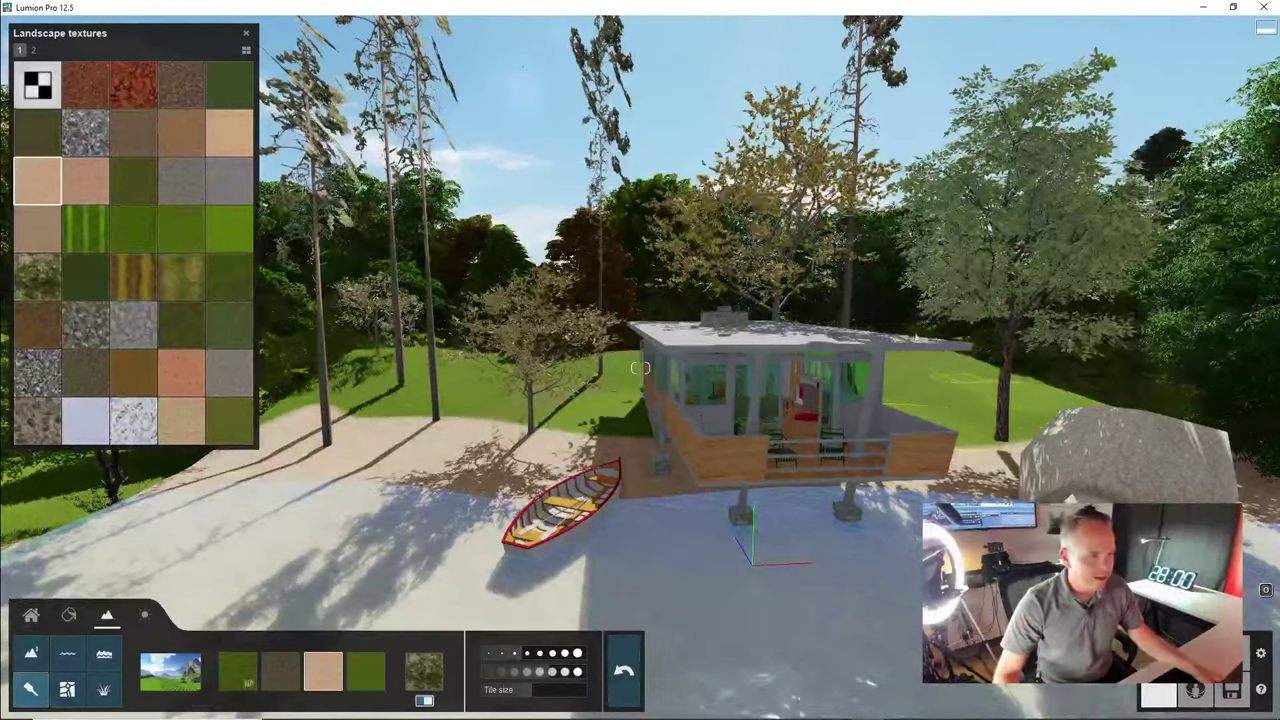
{"action": "right_click_drag", "start_coordinate": [700, 400], "coordinate": [628, 386]}
{"action": "right_click_drag", "start_coordinate": [870, 350], "coordinate": [840, 349]}
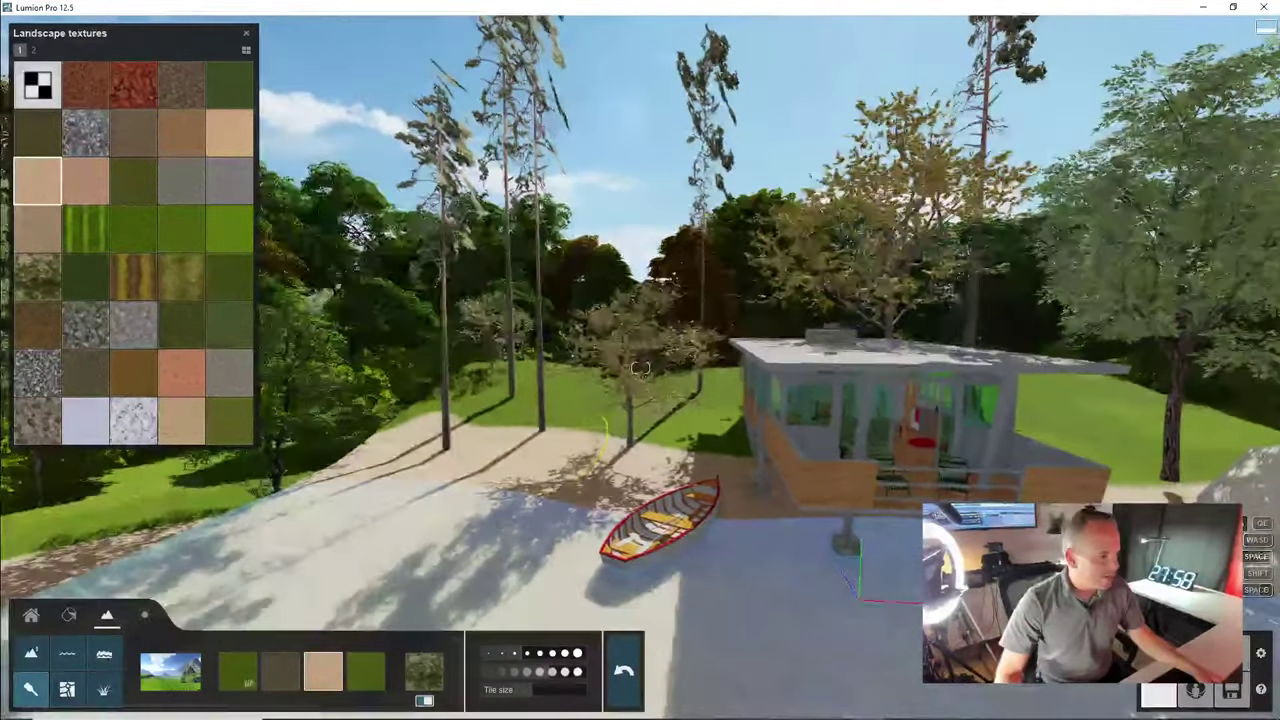
Place Agarwood RT nature trees at the trunks of the tall pines on the shore beside the canoe
{"action": "left_click", "coordinate": [31, 617]}
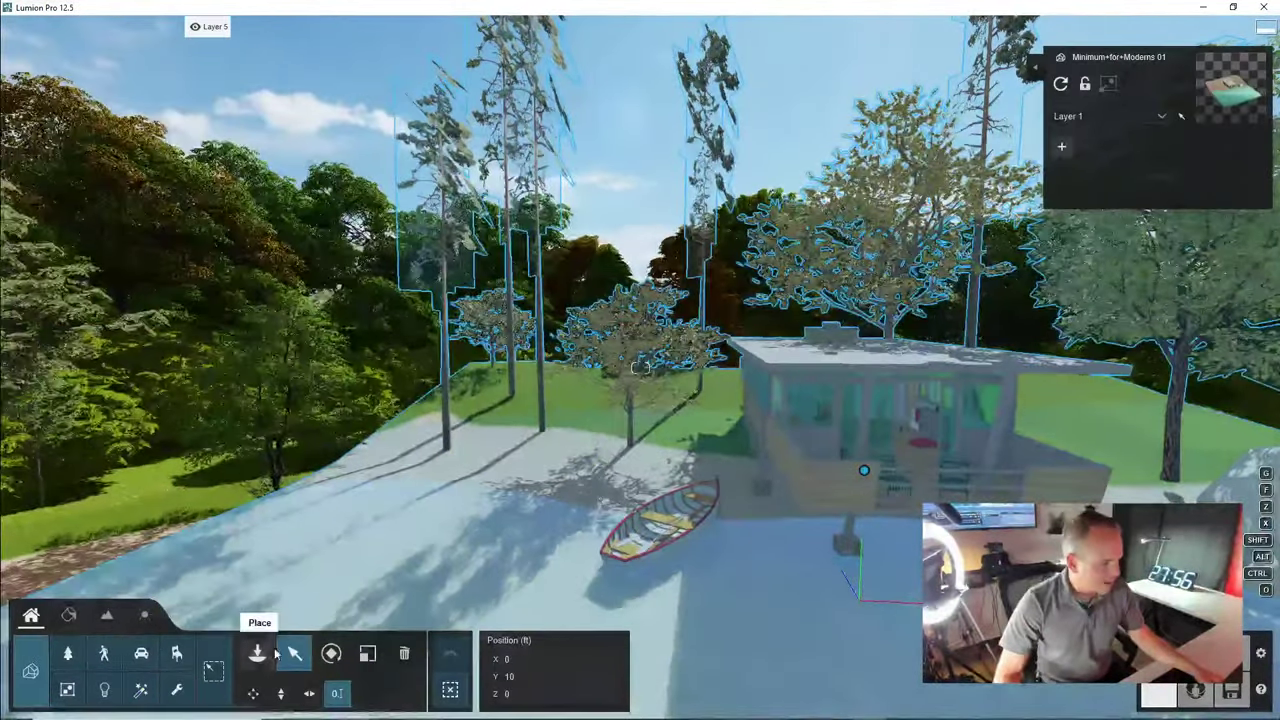
{"action": "left_click", "coordinate": [259, 660]}
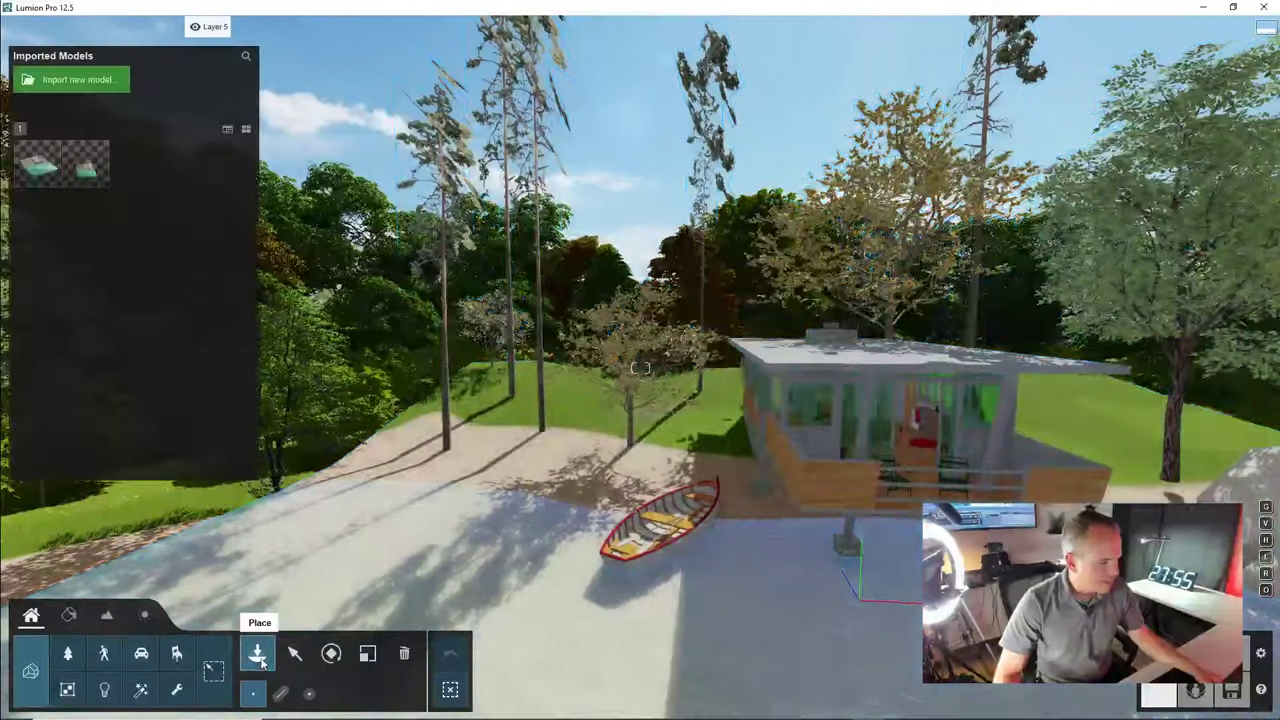
{"action": "left_click", "coordinate": [70, 654]}
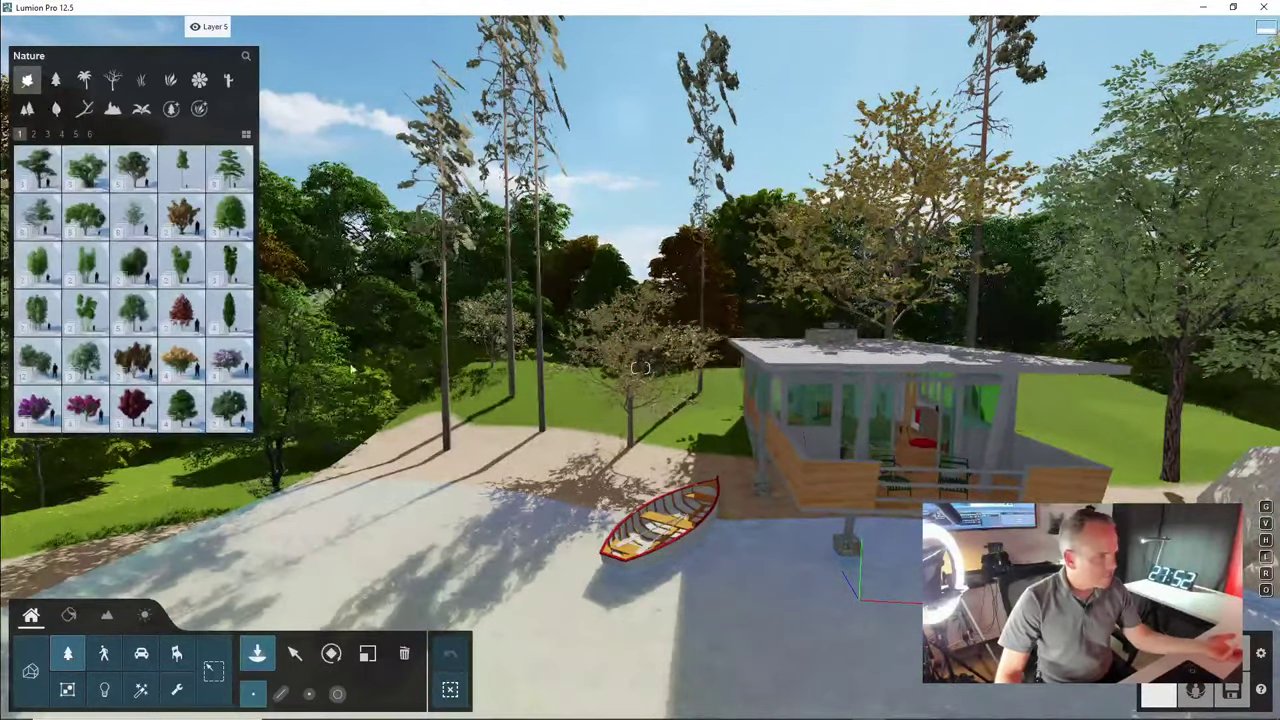
{"action": "key", "text": "w"}
{"action": "right_click_drag", "start_coordinate": [359, 355], "coordinate": [398, 320]}
{"action": "key", "text": "s"}
{"action": "key", "text": "w"}
{"action": "left_click", "coordinate": [182, 168]}
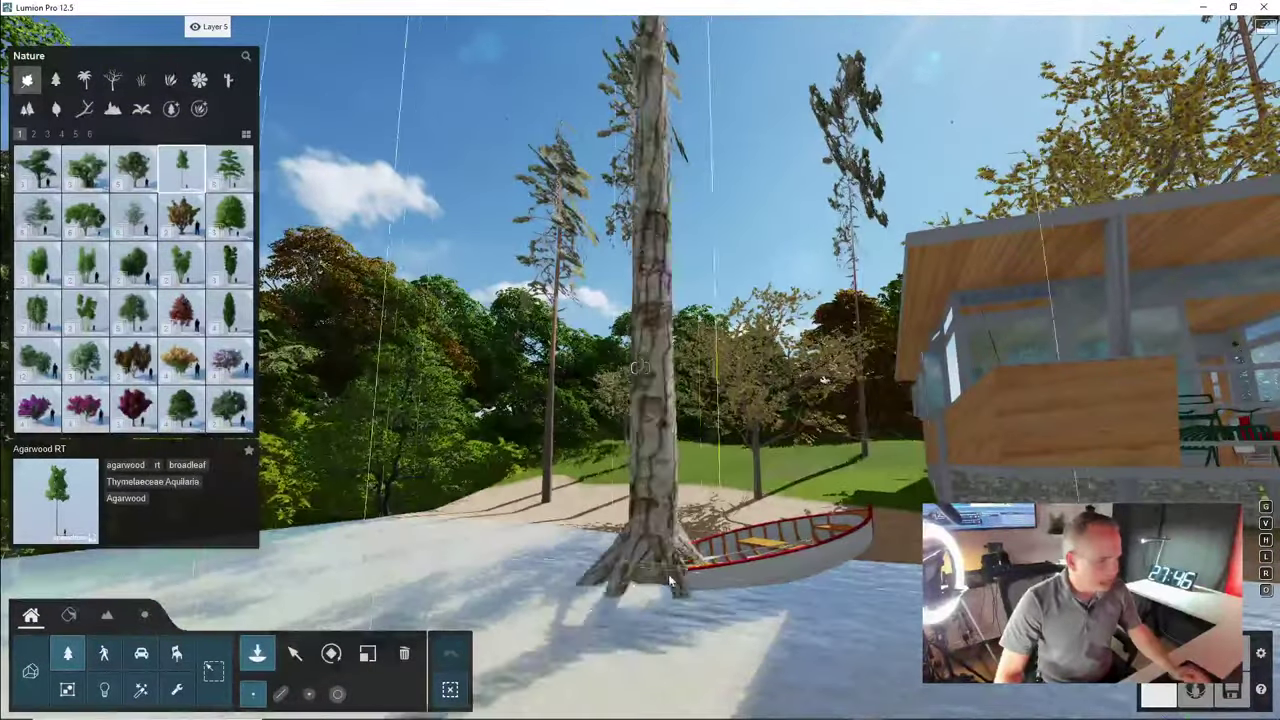
{"action": "key", "text": "l"}
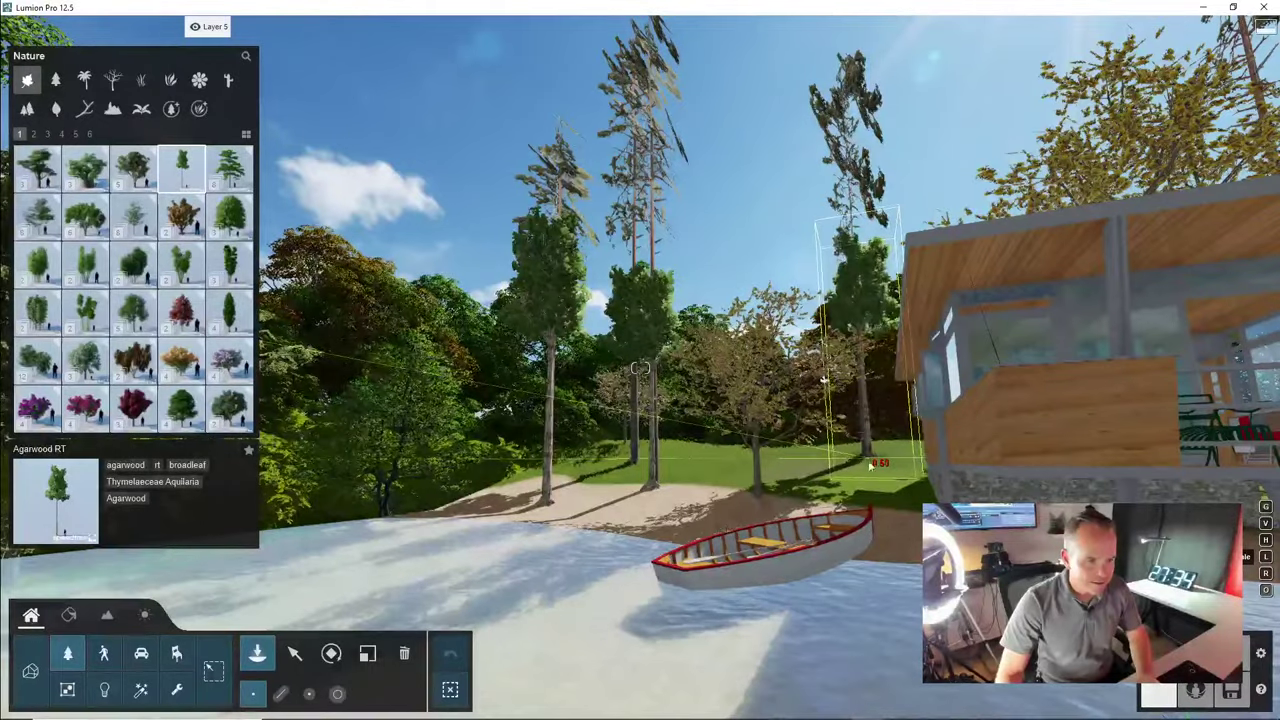
Place another Agarwood RT tree at the tall pine trunk on the grass behind the house
{"action": "key", "text": "q"}
{"action": "right_click_drag", "start_coordinate": [870, 466], "coordinate": [1000, 515]}
{"action": "key", "text": "w"}
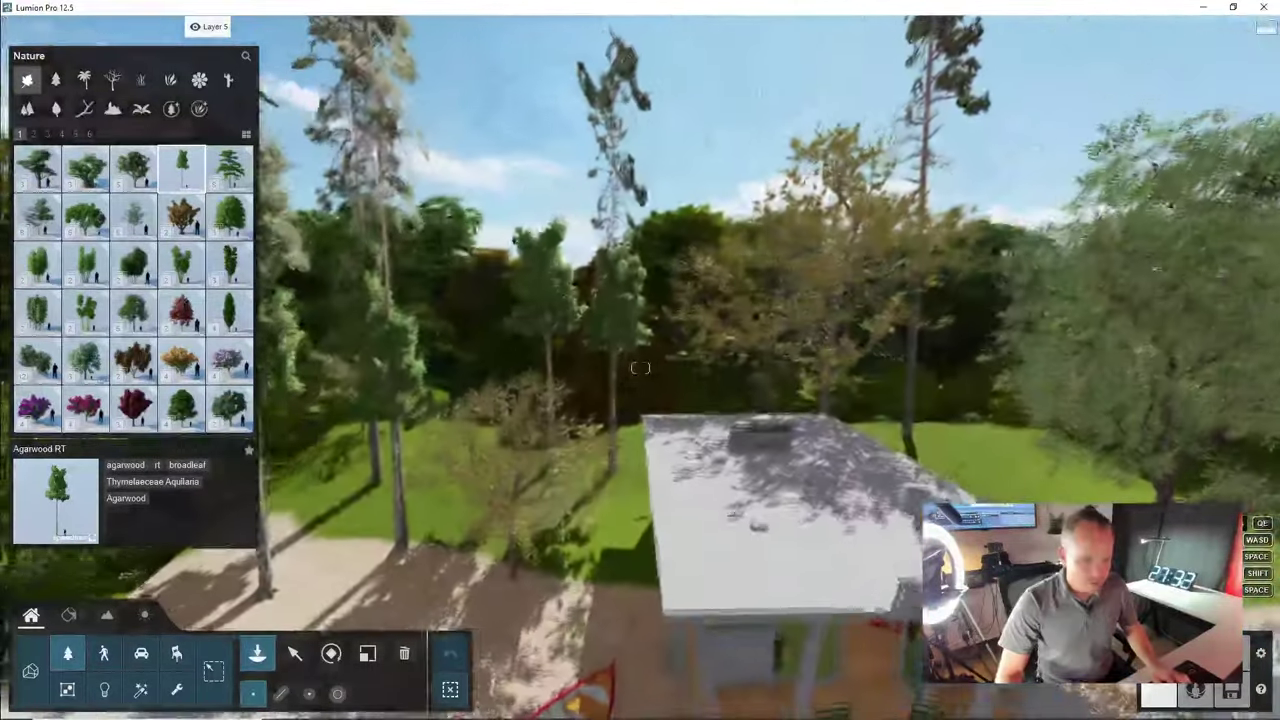
{"action": "key", "text": "d"}
{"action": "right_click_drag", "start_coordinate": [640, 368], "coordinate": [530, 385]}
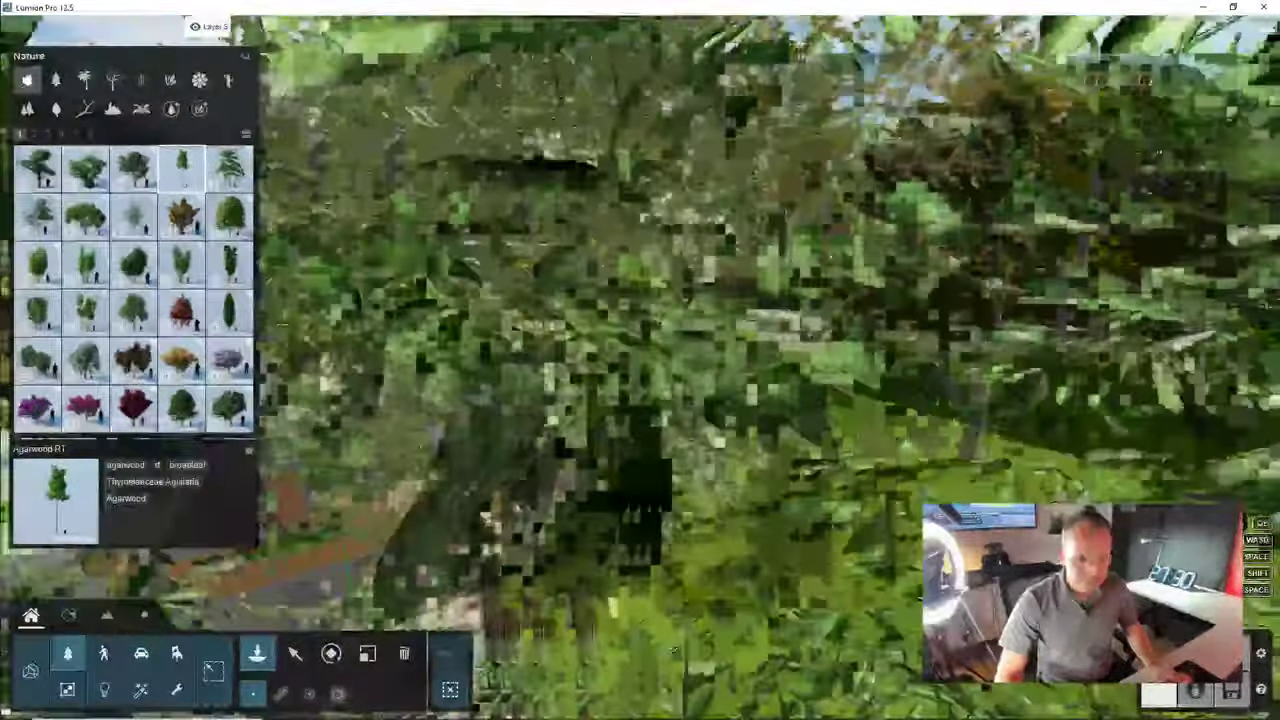
{"action": "key", "text": "w"}
{"action": "right_click_drag", "start_coordinate": [674, 651], "coordinate": [847, 546]}
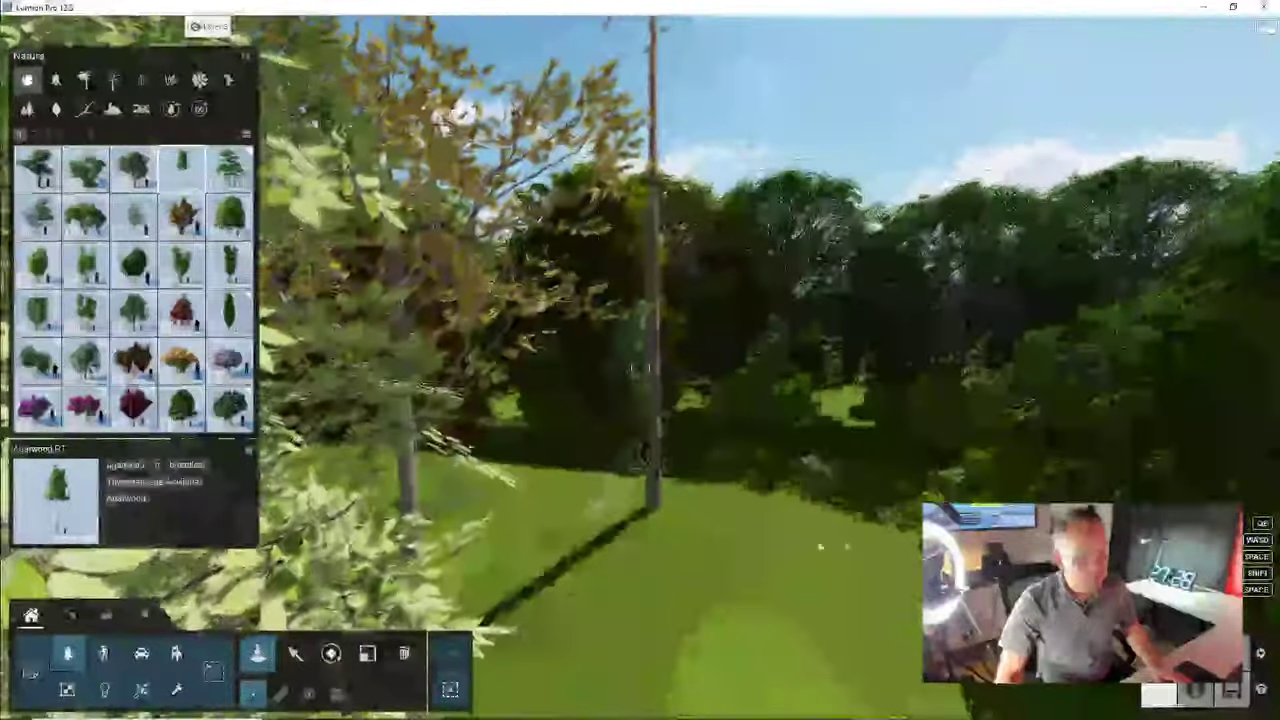
{"action": "key", "text": "w"}
{"action": "key", "text": "w"}
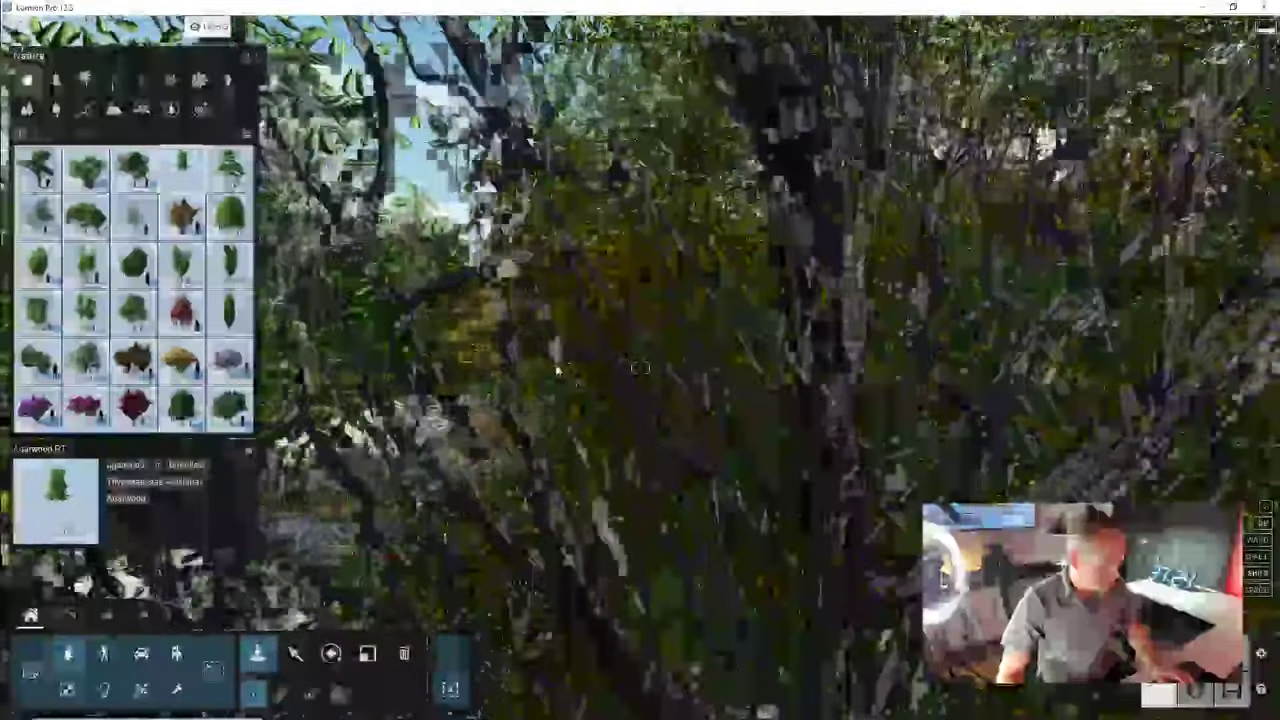
{"action": "key", "text": "s"}
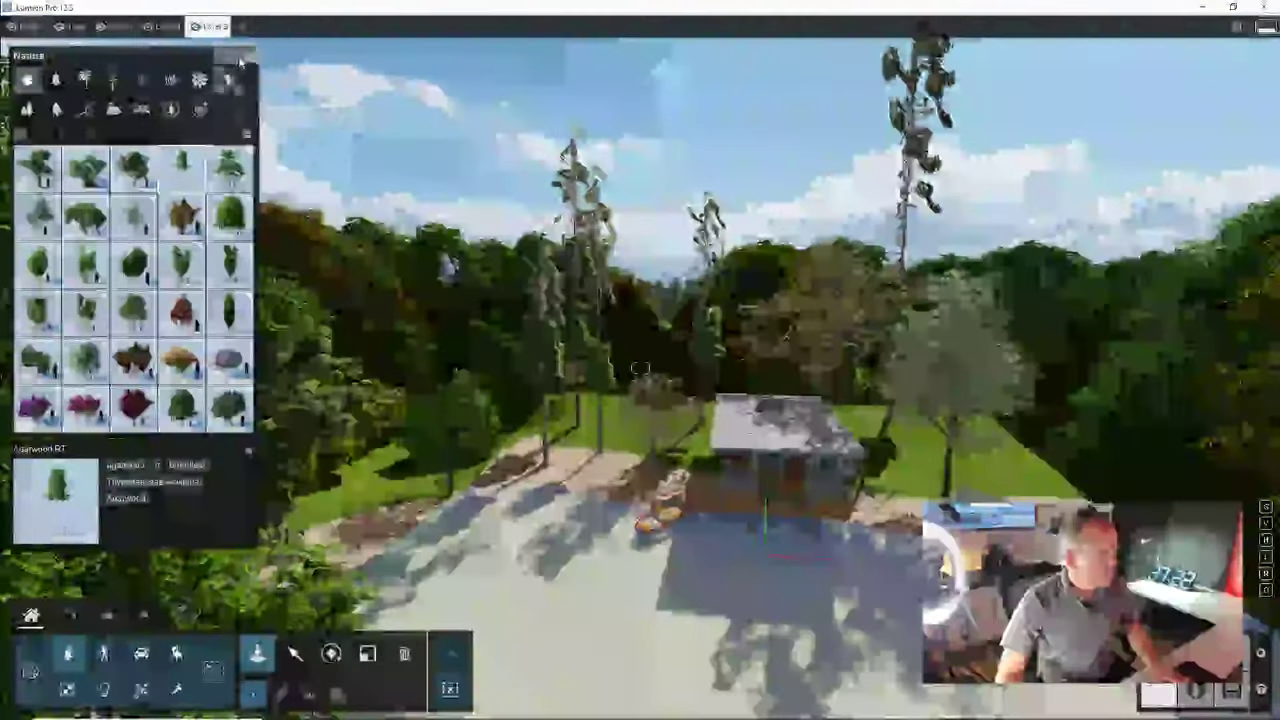
Search the nature library for "elm" and place a Cedar Elm S over the small model tree beside the house
{"action": "left_click", "coordinate": [244, 61]}
{"action": "type", "text": "elm"}
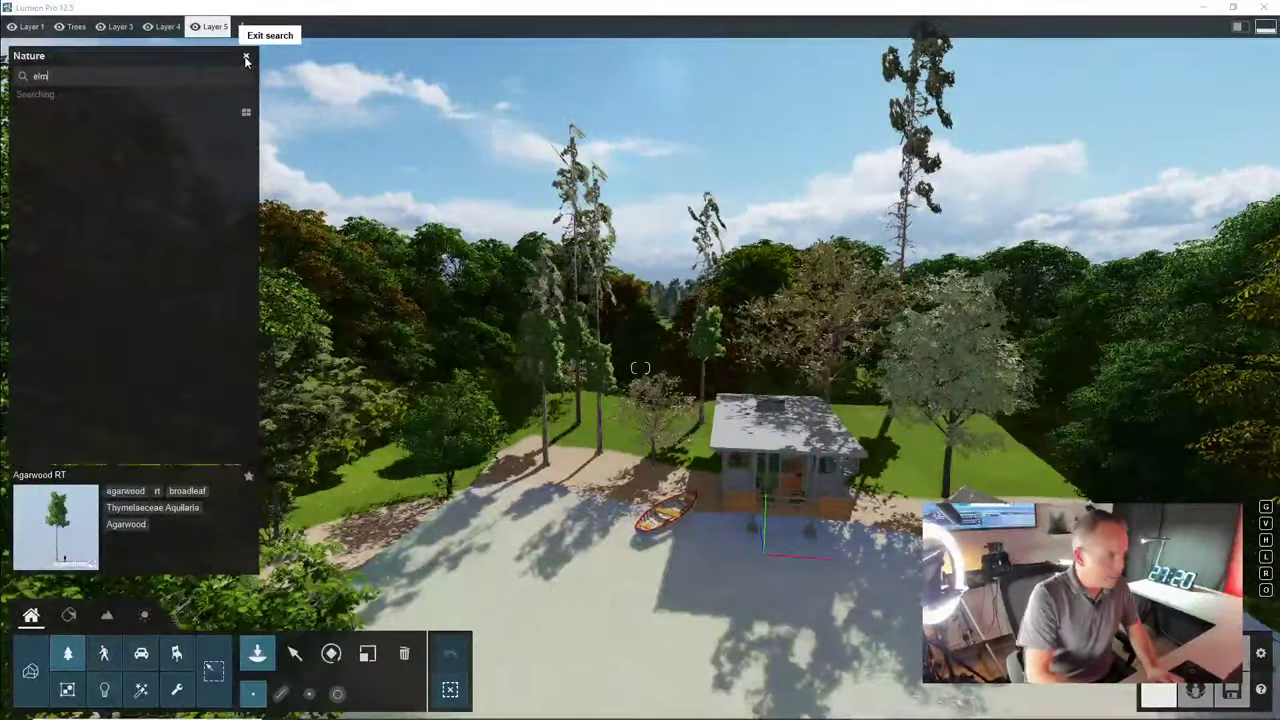
{"action": "key", "text": "shift+w"}
{"action": "right_click_drag", "start_coordinate": [425, 320], "coordinate": [405, 385]}
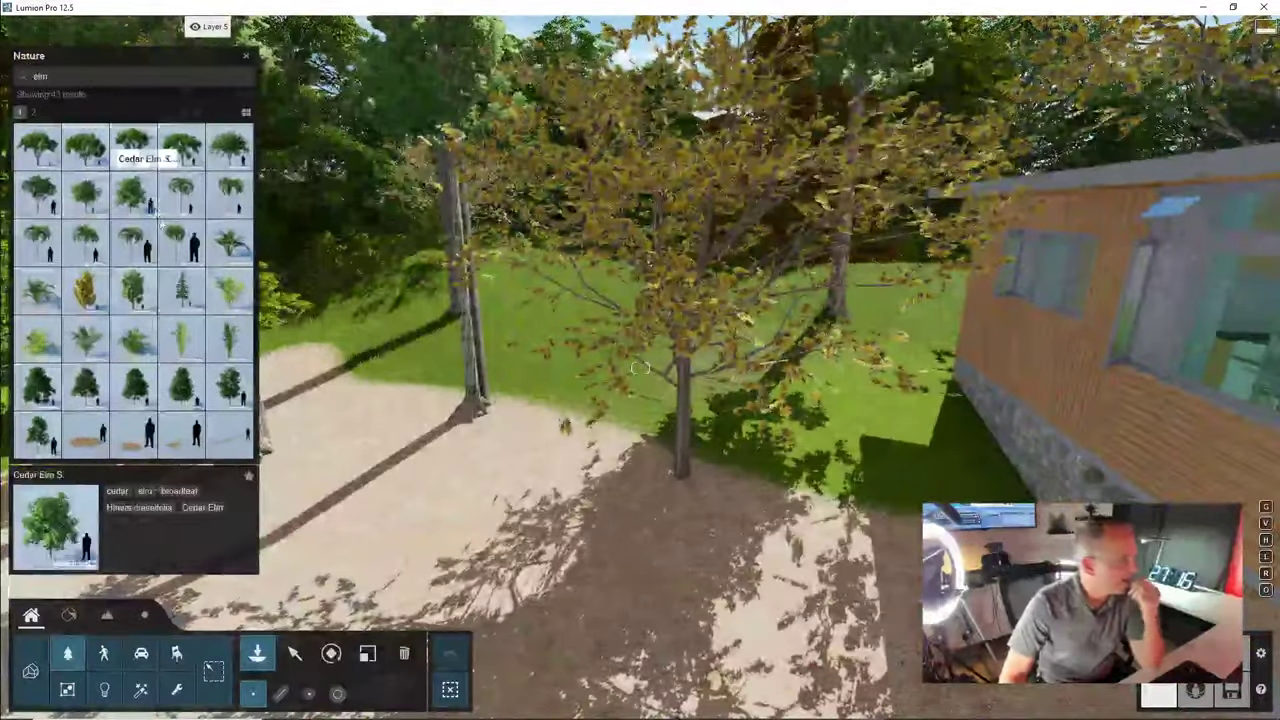
{"action": "scroll", "coordinate": [162, 223], "scroll_direction": "down", "scroll_amount": 1}
{"action": "scroll", "coordinate": [158, 238], "scroll_direction": "up", "scroll_amount": 1}
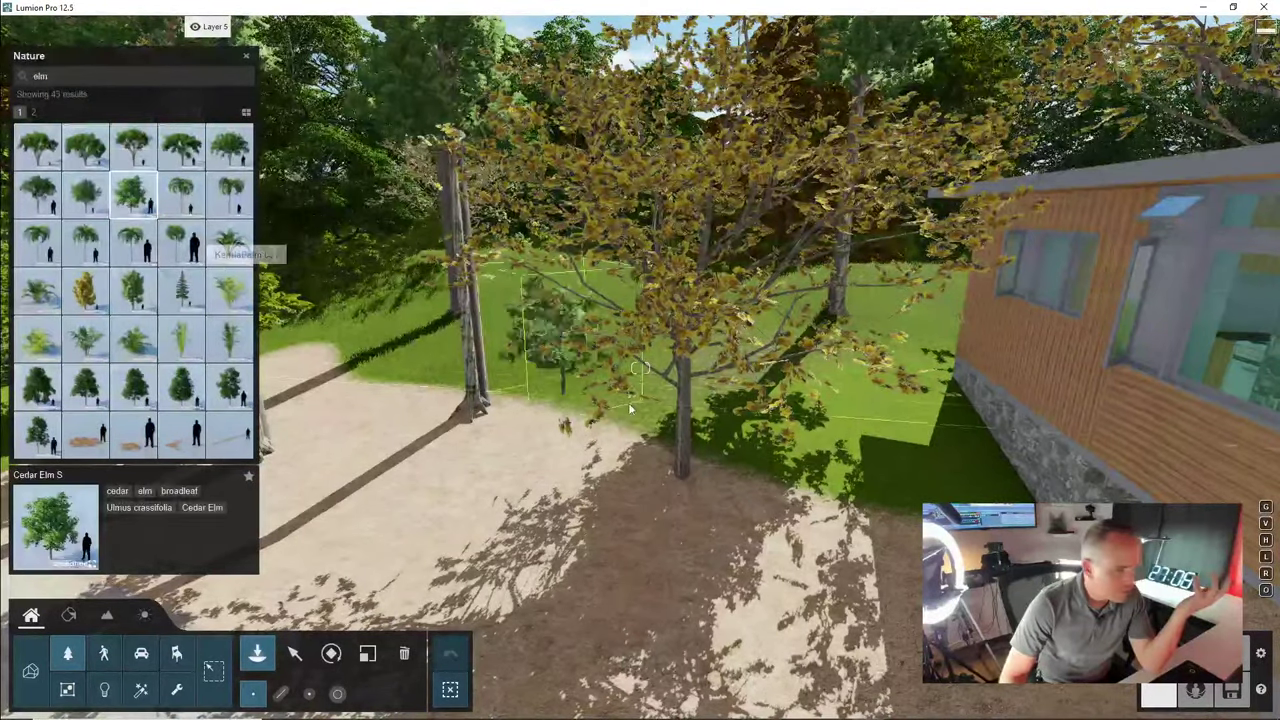
{"action": "left_click", "coordinate": [698, 482]}
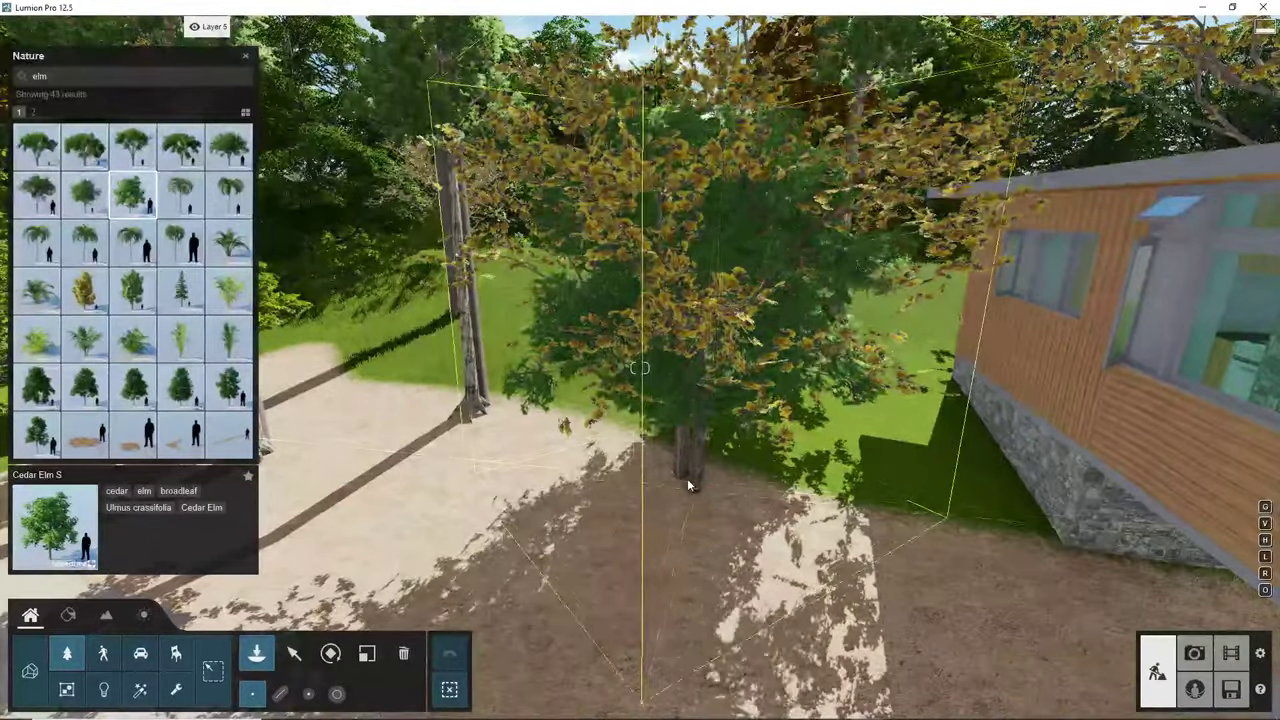
{"action": "left_click", "coordinate": [588, 473]}
Place a LacebarkElm M RT behind the house and a LacebarkElm L2 RT at the tree next to the boulder
{"action": "key", "text": "s"}
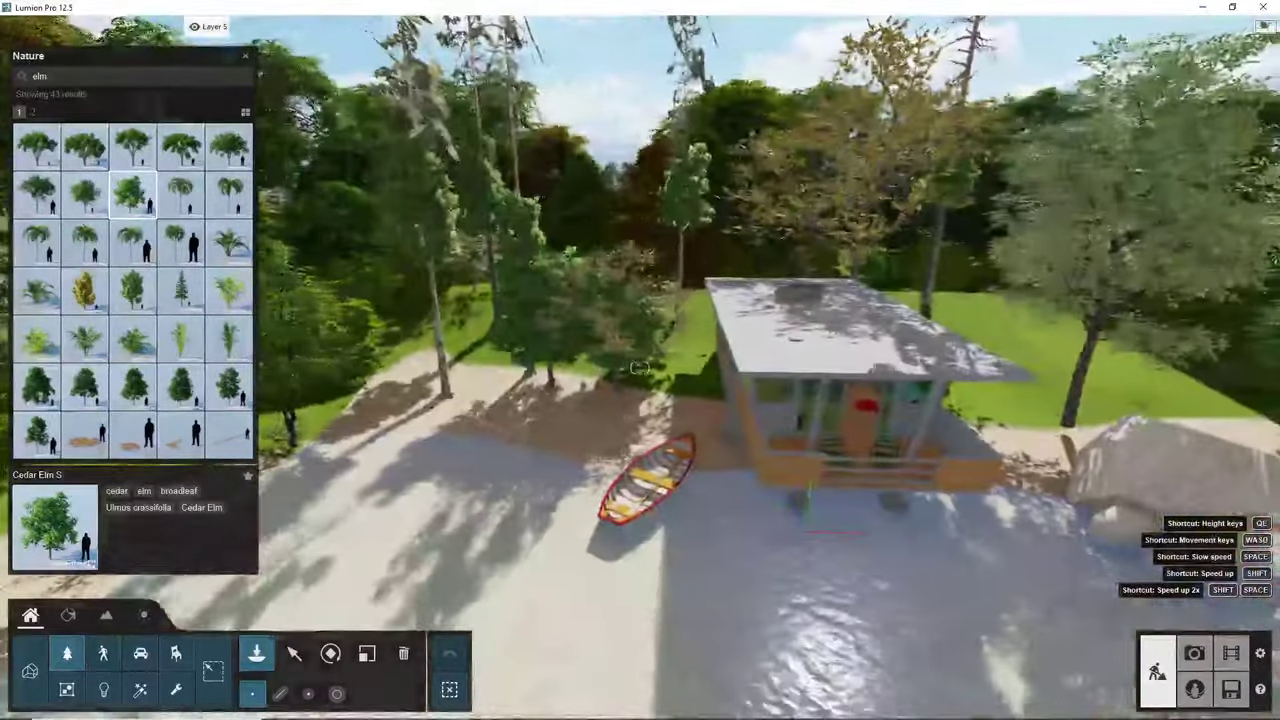
{"action": "key", "text": "d"}
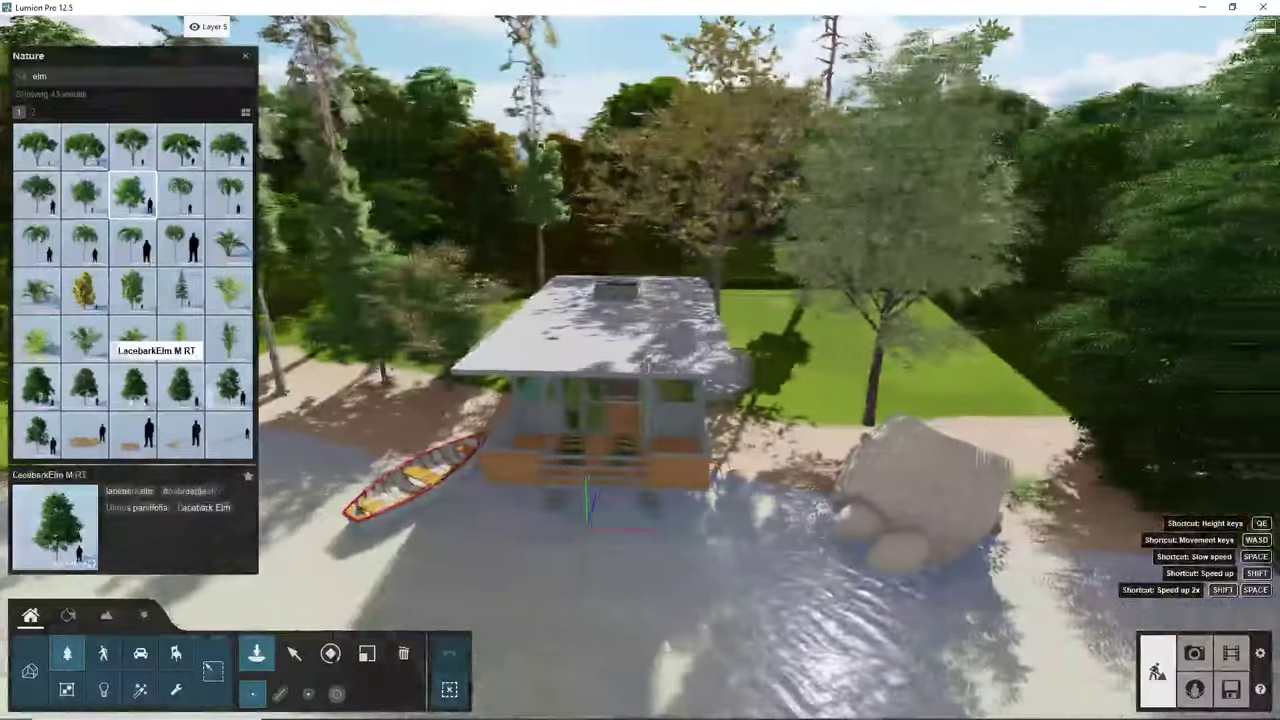
{"action": "left_click", "coordinate": [132, 385]}
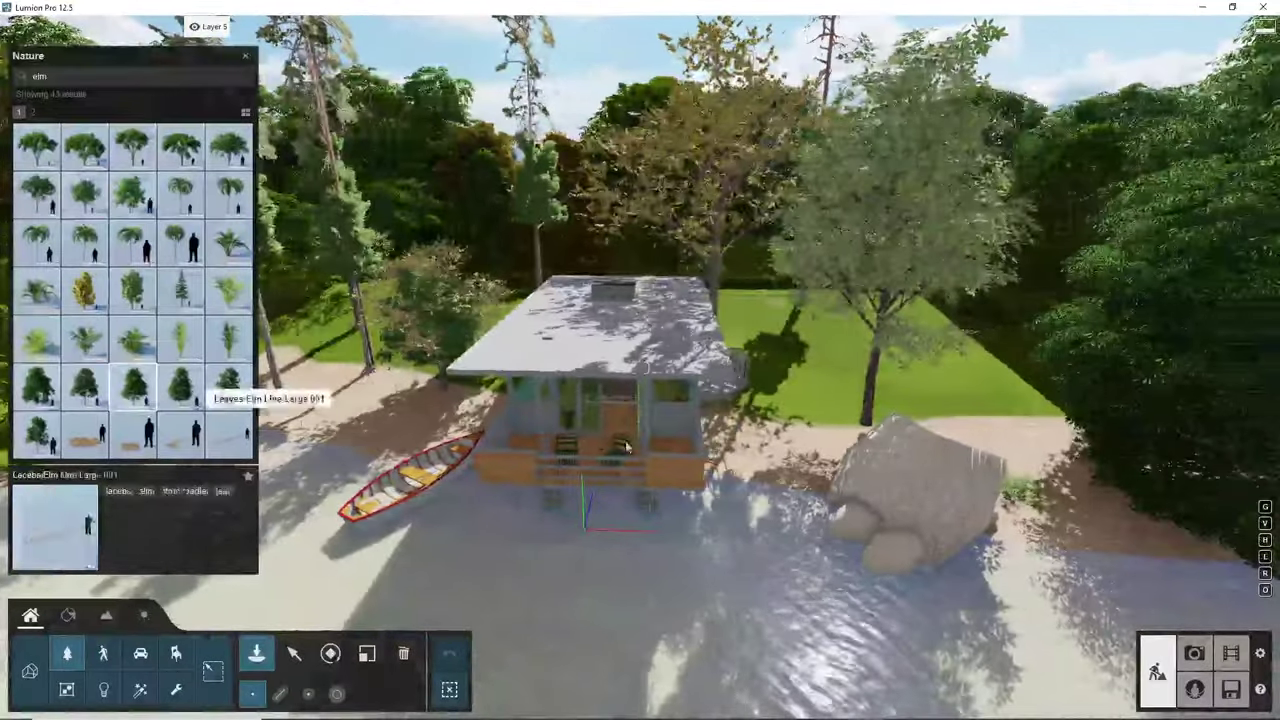
{"action": "left_click", "coordinate": [860, 418]}
{"action": "key", "text": "d"}
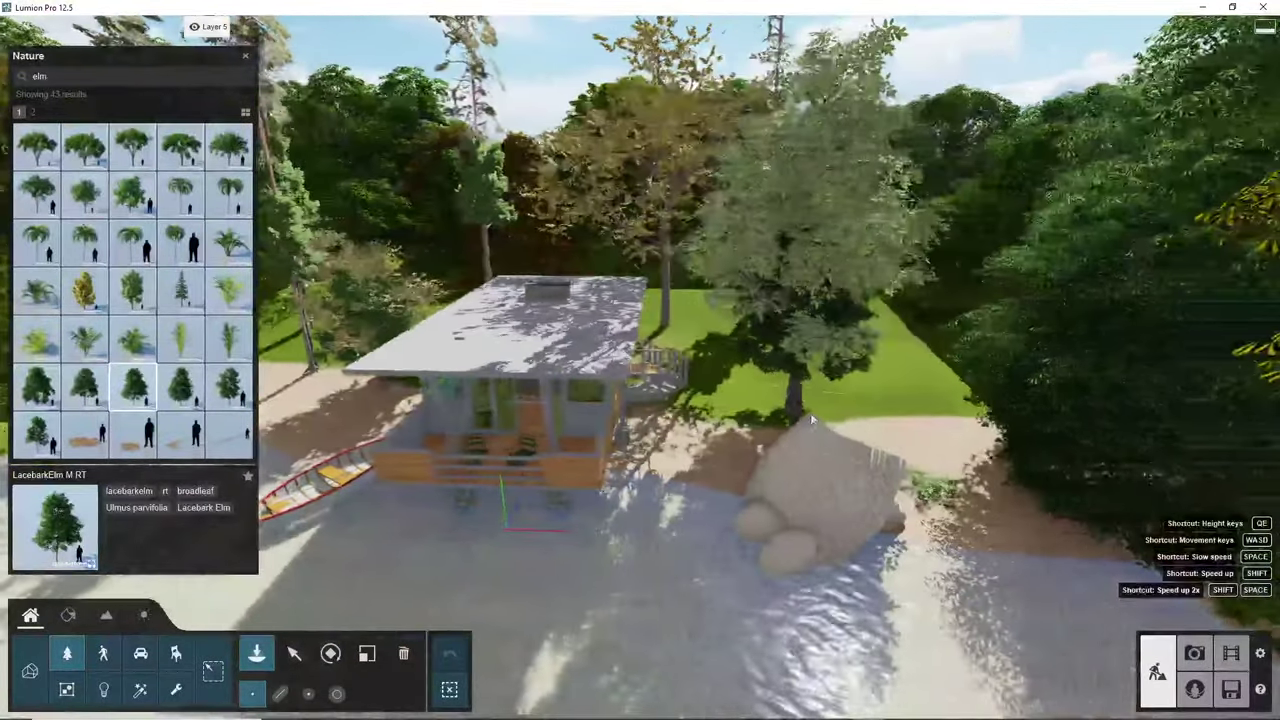
{"action": "key", "text": "l"}
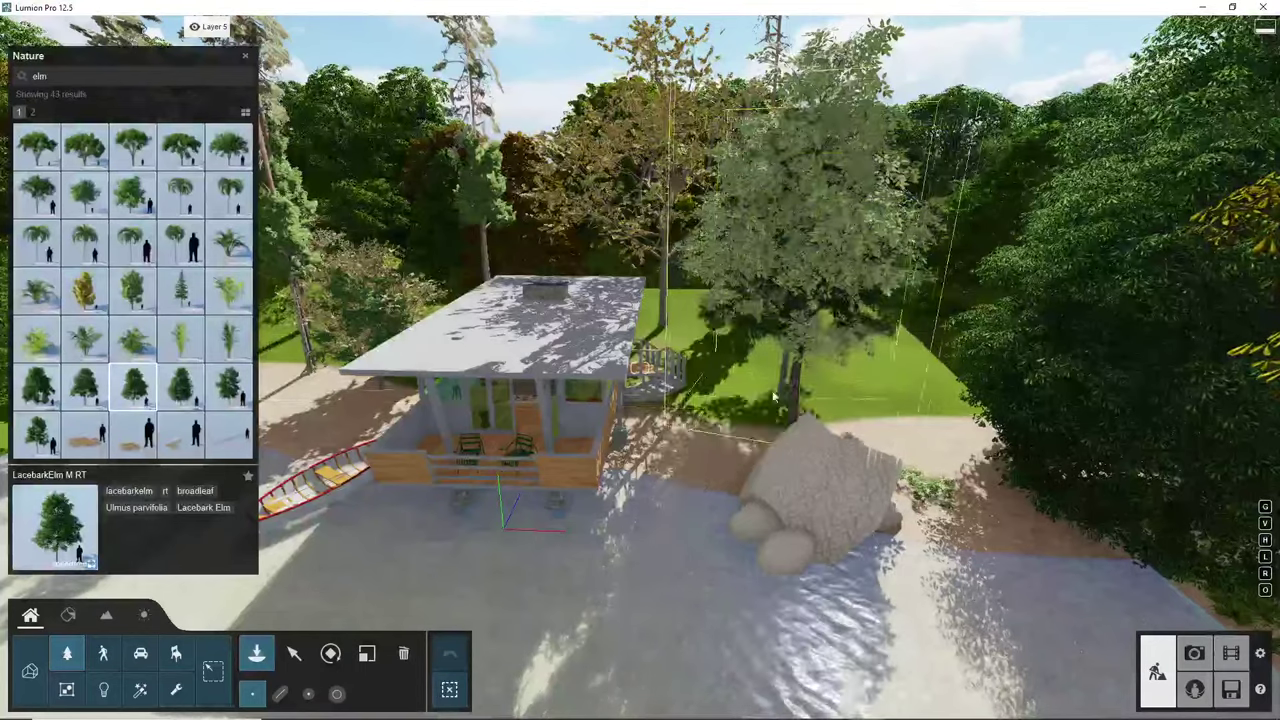
{"action": "left_click", "coordinate": [773, 397]}
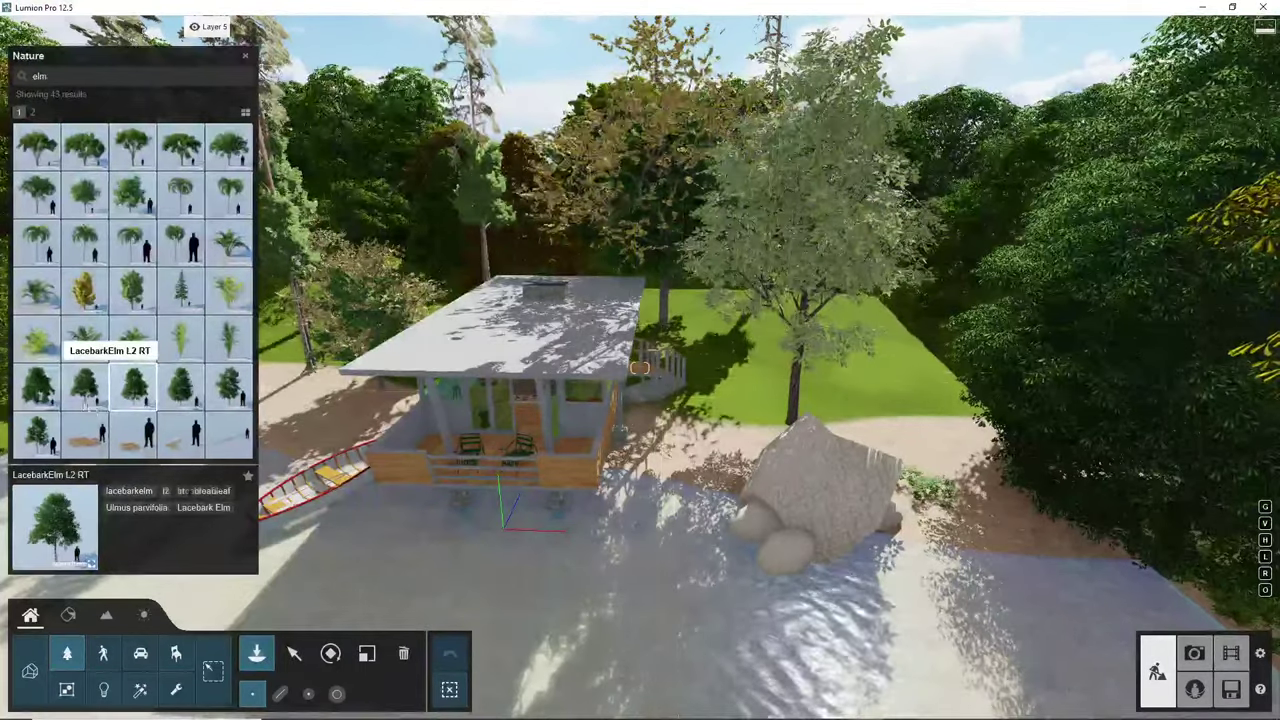
{"action": "left_click", "coordinate": [85, 385]}
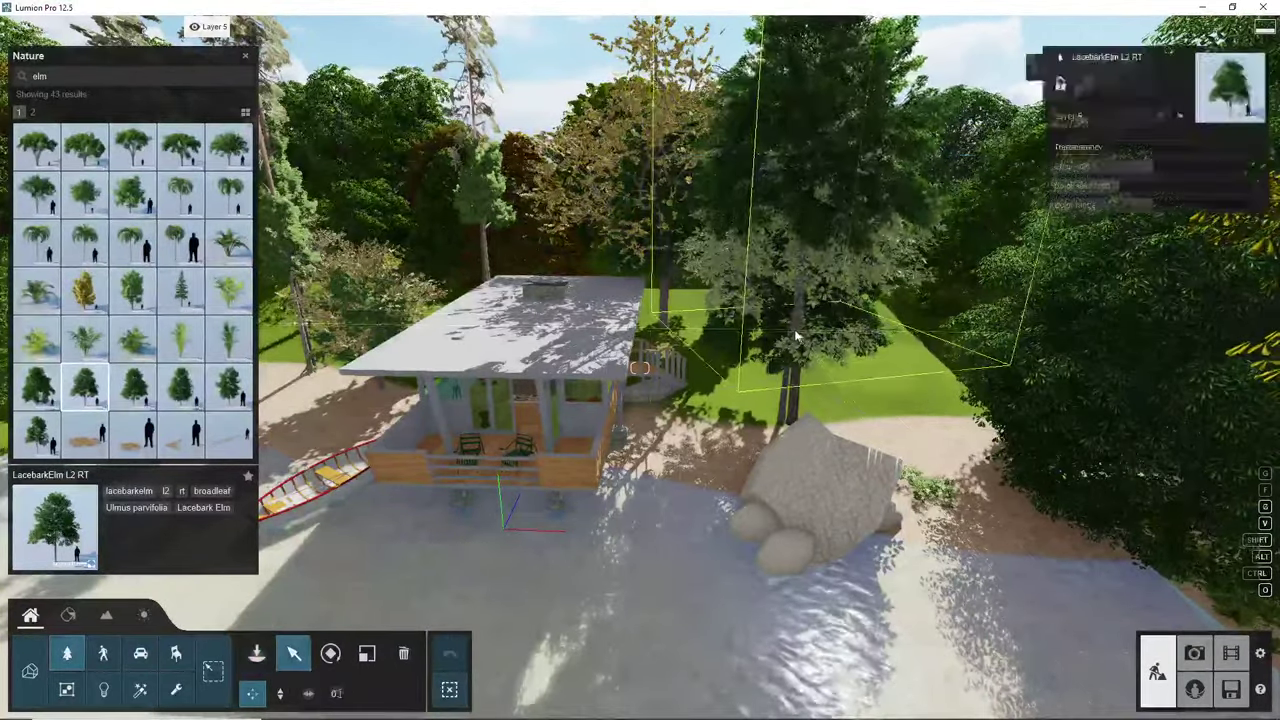
Place Lumion beside SketchUp, hide the model's original trees around the house, and enlarge Lumion again
{"action": "right_click_drag", "start_coordinate": [796, 336], "coordinate": [690, 335]}
{"action": "key", "text": "w"}
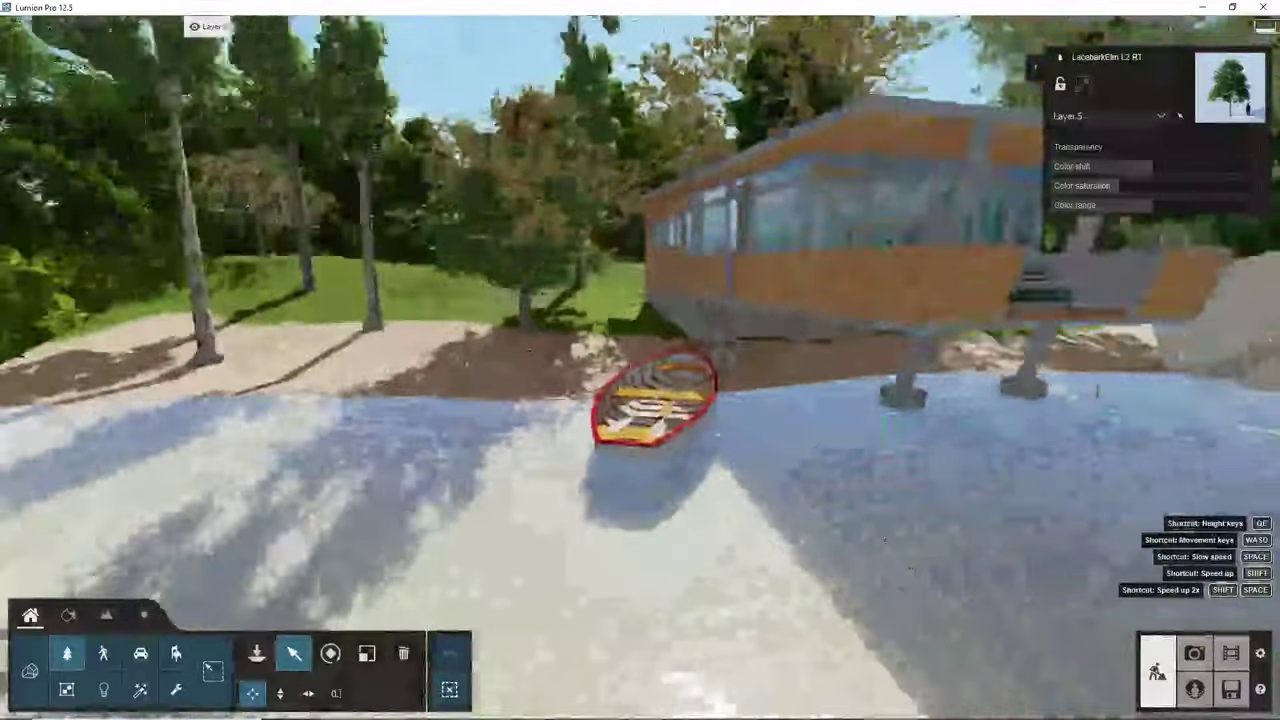
{"action": "right_click_drag", "start_coordinate": [780, 360], "coordinate": [827, 347]}
{"action": "key", "text": "s"}
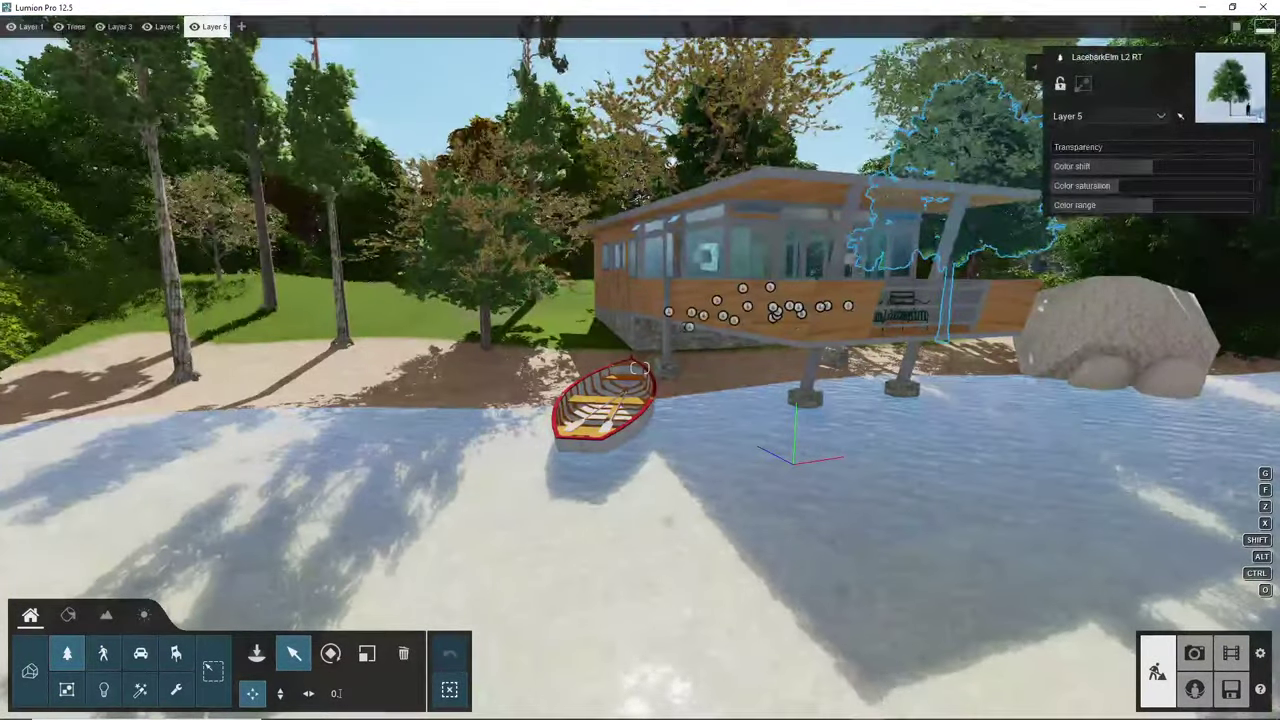
{"action": "left_click_drag", "start_coordinate": [702, 10], "coordinate": [1278, 140]}
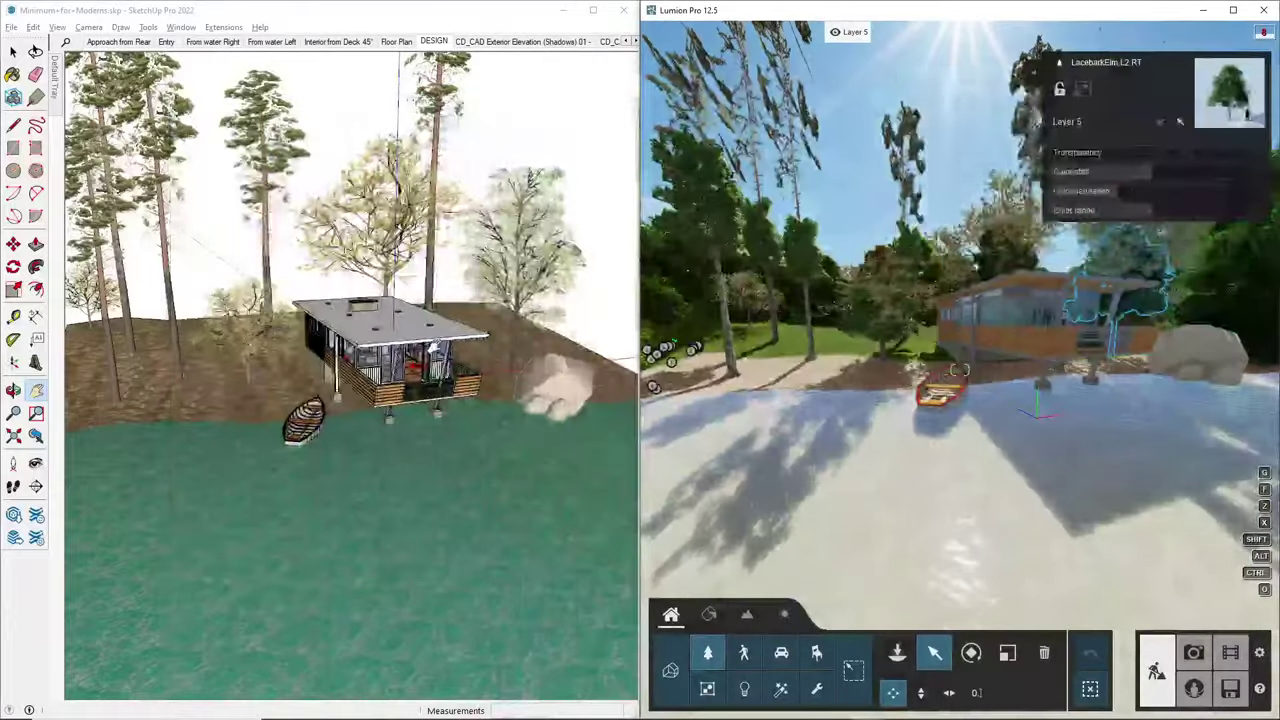
{"action": "left_click", "coordinate": [427, 334]}
{"action": "scroll", "coordinate": [427, 334], "scroll_direction": "down", "scroll_amount": 3}
{"action": "middle_click_drag", "start_coordinate": [427, 334], "coordinate": [455, 323]}
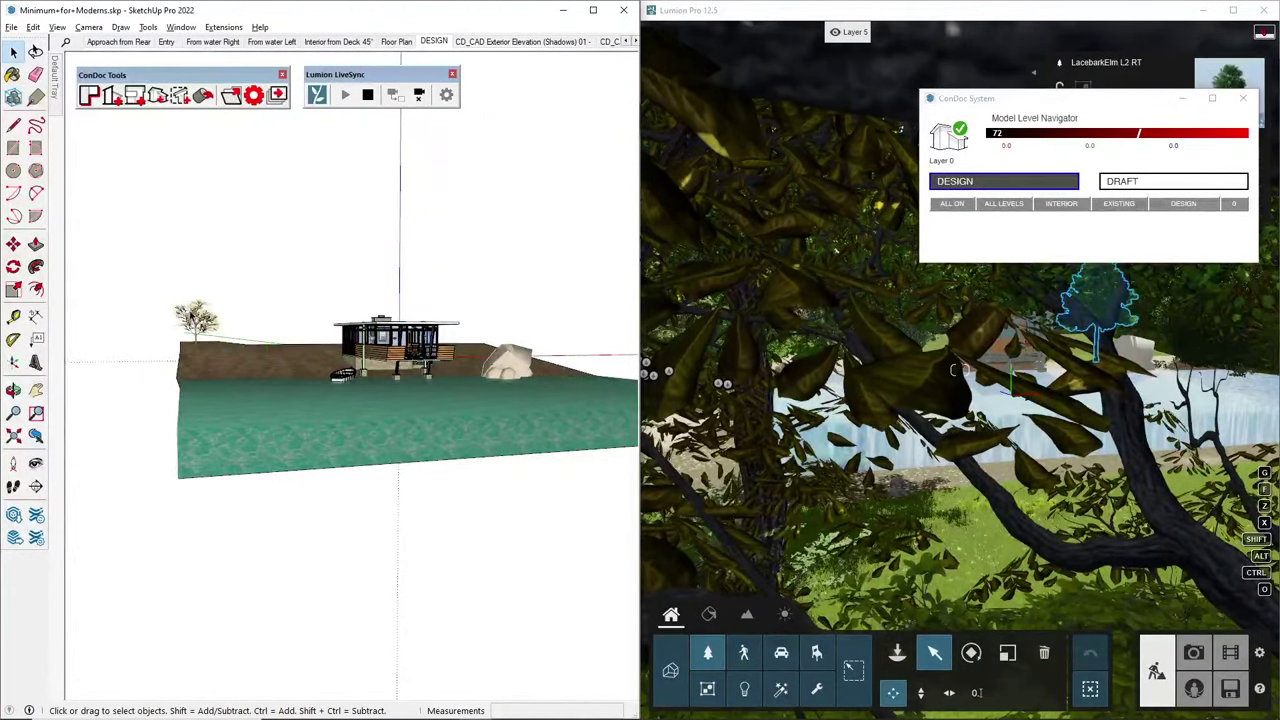
{"action": "left_click", "coordinate": [1233, 10]}
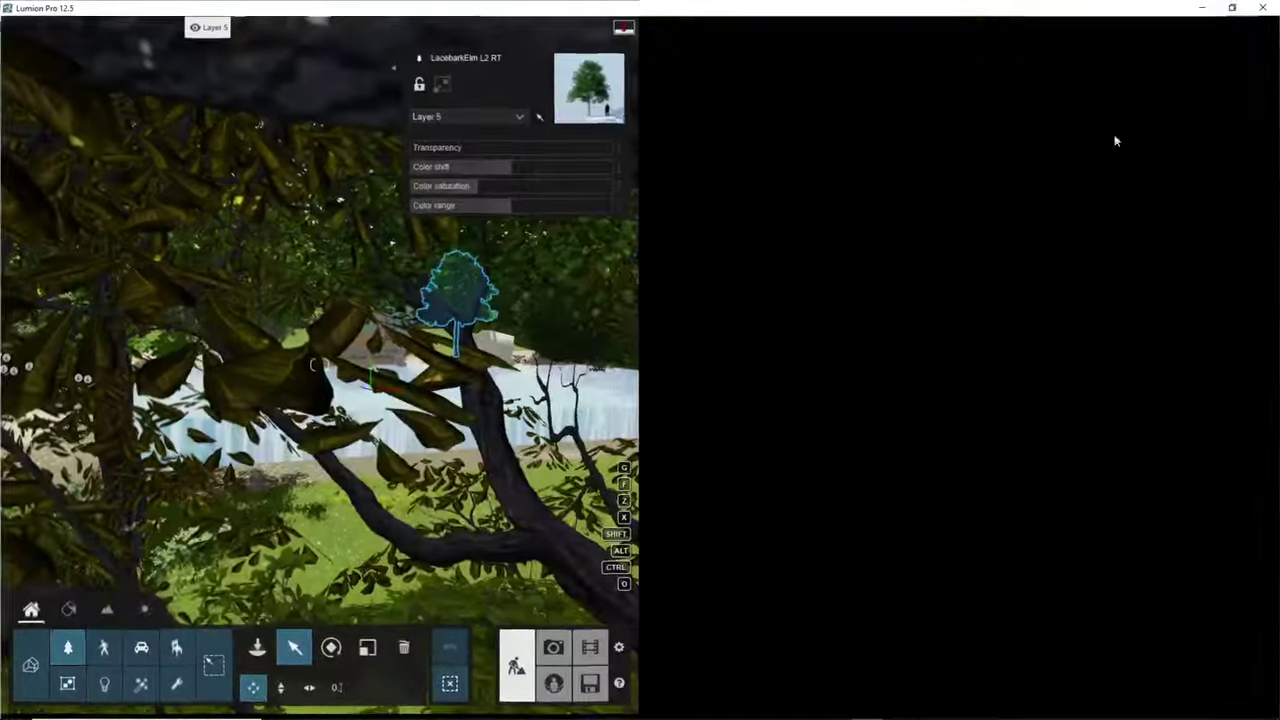
Examine the placed trees, the house and the shoreline from several viewpoints over the lake and close to the wood cladding
{"action": "right_click_drag", "start_coordinate": [1090, 355], "coordinate": [992, 345]}
{"action": "key", "text": "w"}
{"action": "key", "text": "s"}
{"action": "key", "text": "w"}
{"action": "right_click_drag", "start_coordinate": [990, 270], "coordinate": [837, 272]}
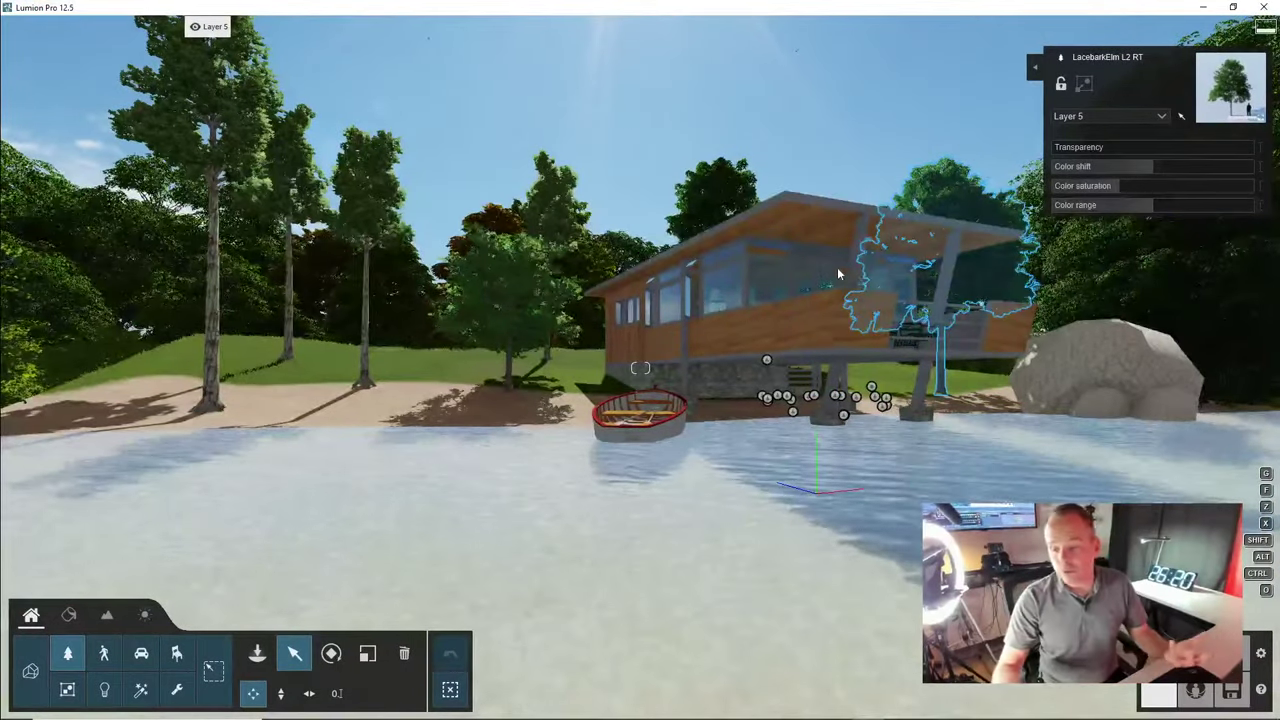
{"action": "right_click_drag", "start_coordinate": [806, 243], "coordinate": [760, 320]}
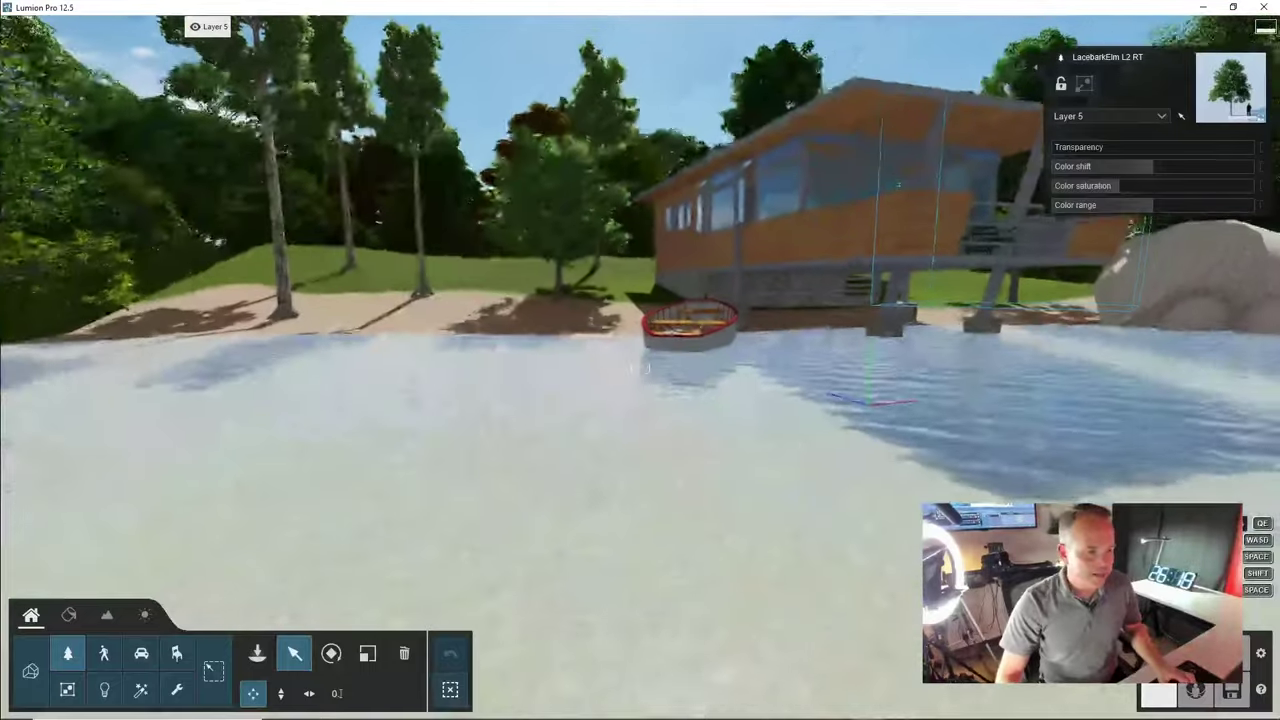
{"action": "right_click_drag", "start_coordinate": [640, 368], "coordinate": [613, 311]}
{"action": "key", "text": "w"}
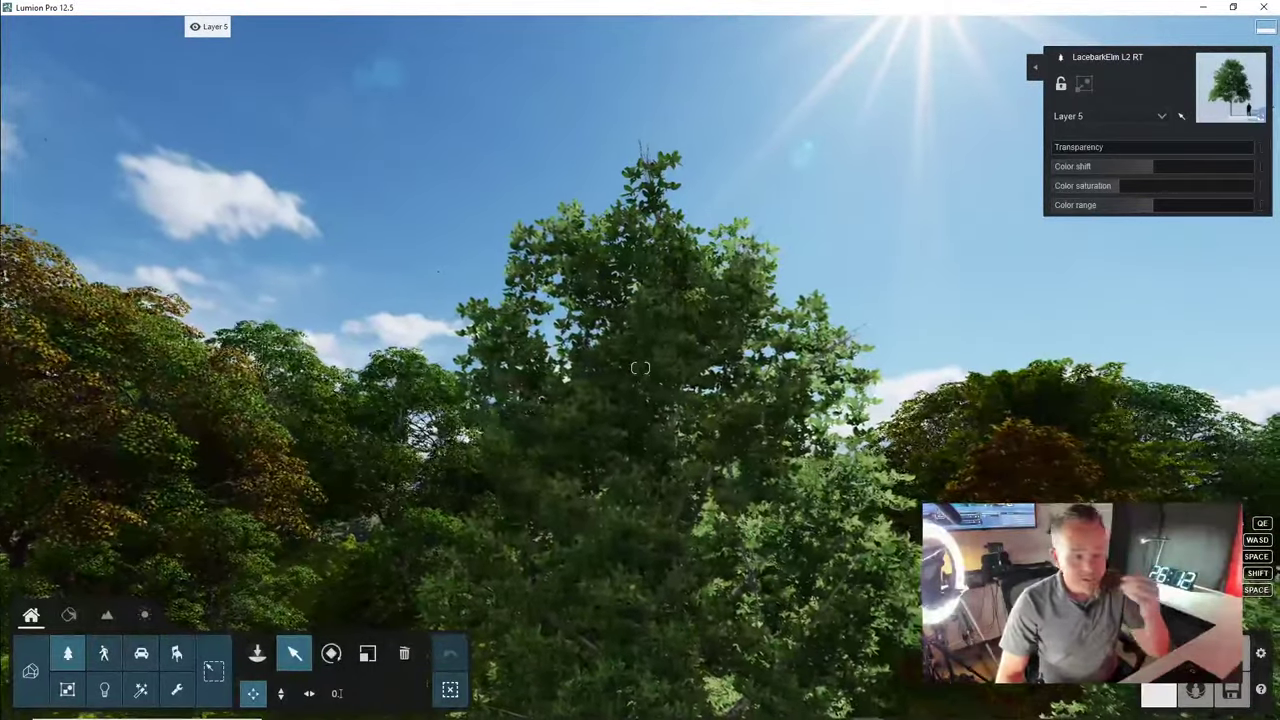
{"action": "right_click_drag", "start_coordinate": [640, 368], "coordinate": [718, 286]}
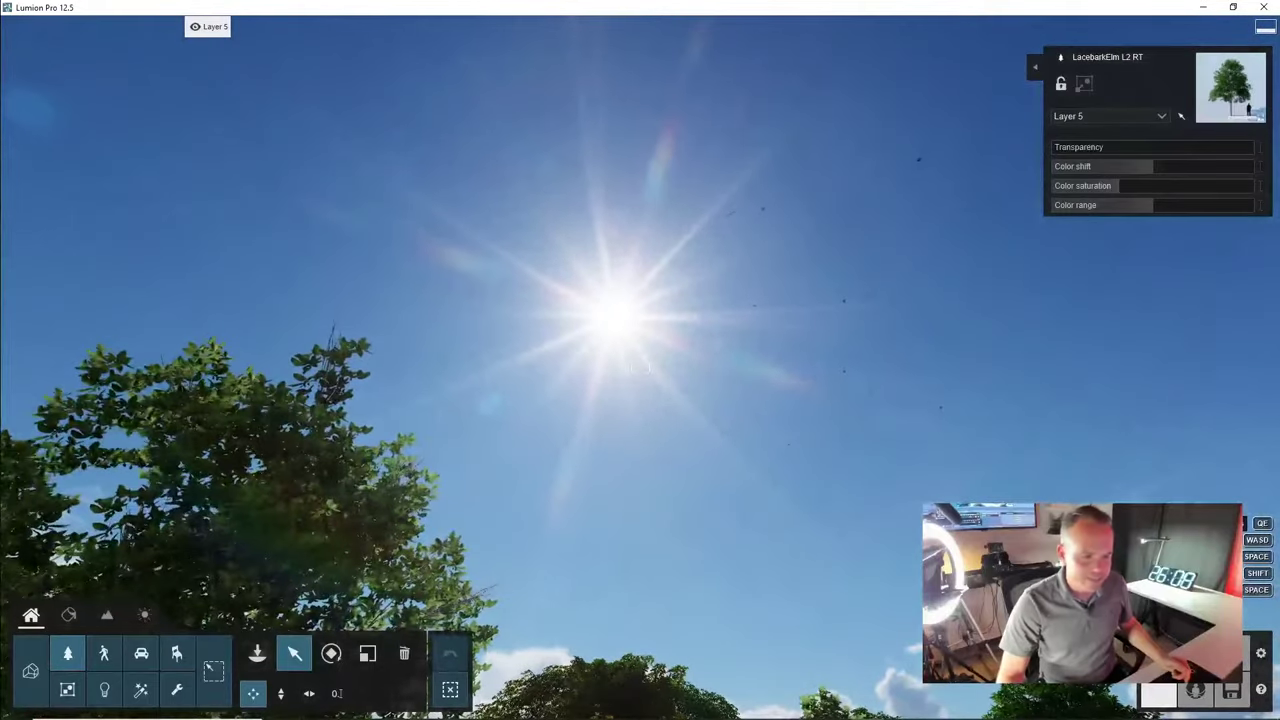
{"action": "right_click_drag", "start_coordinate": [641, 369], "coordinate": [640, 255]}
{"action": "key", "text": "d"}
{"action": "key", "text": "e"}
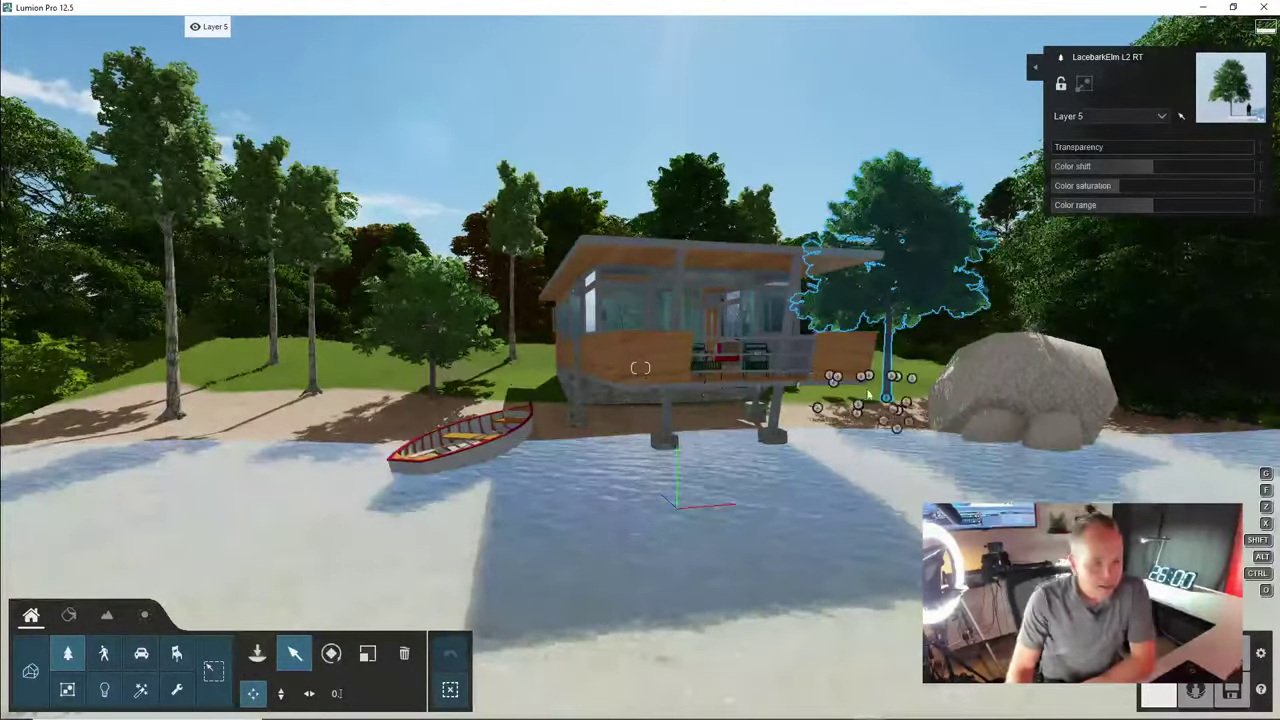
{"action": "right_click_drag", "start_coordinate": [782, 350], "coordinate": [842, 386]}
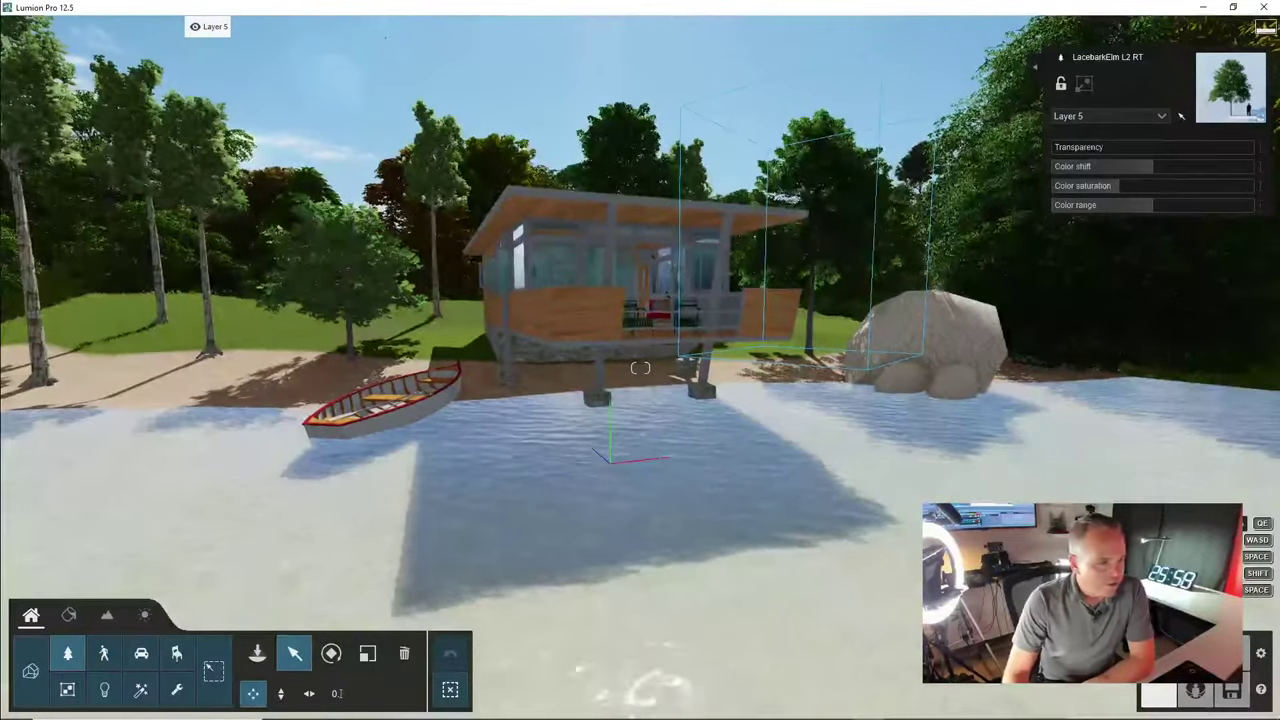
{"action": "key", "text": "w"}
{"action": "right_click_drag", "start_coordinate": [640, 368], "coordinate": [980, 366]}
Switch to SketchUp and repaint the boards of the deck's side cladding panel near the boat with wood sampled from the adjoining wall
{"action": "key", "text": "alt+Tab"}
{"action": "key", "text": "alt+Tab"}
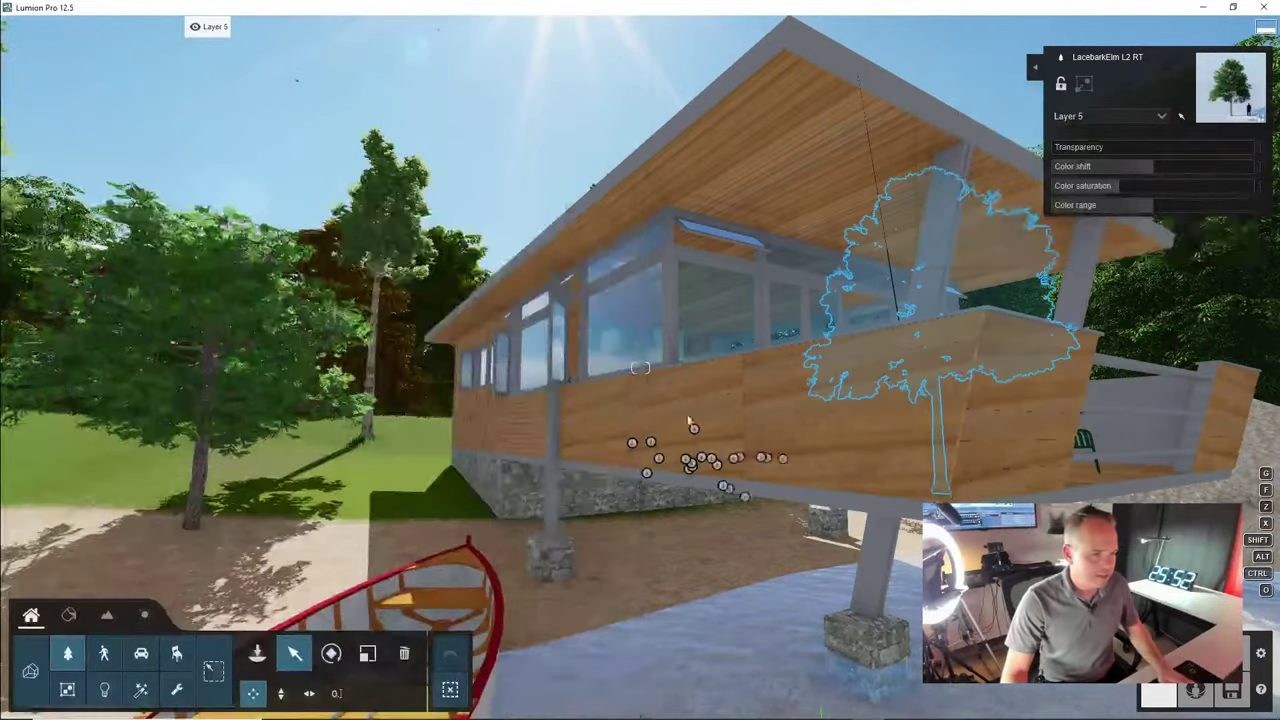
{"action": "key", "text": "alt+Tab"}
{"action": "scroll", "coordinate": [356, 352], "scroll_direction": "up", "scroll_amount": 12}
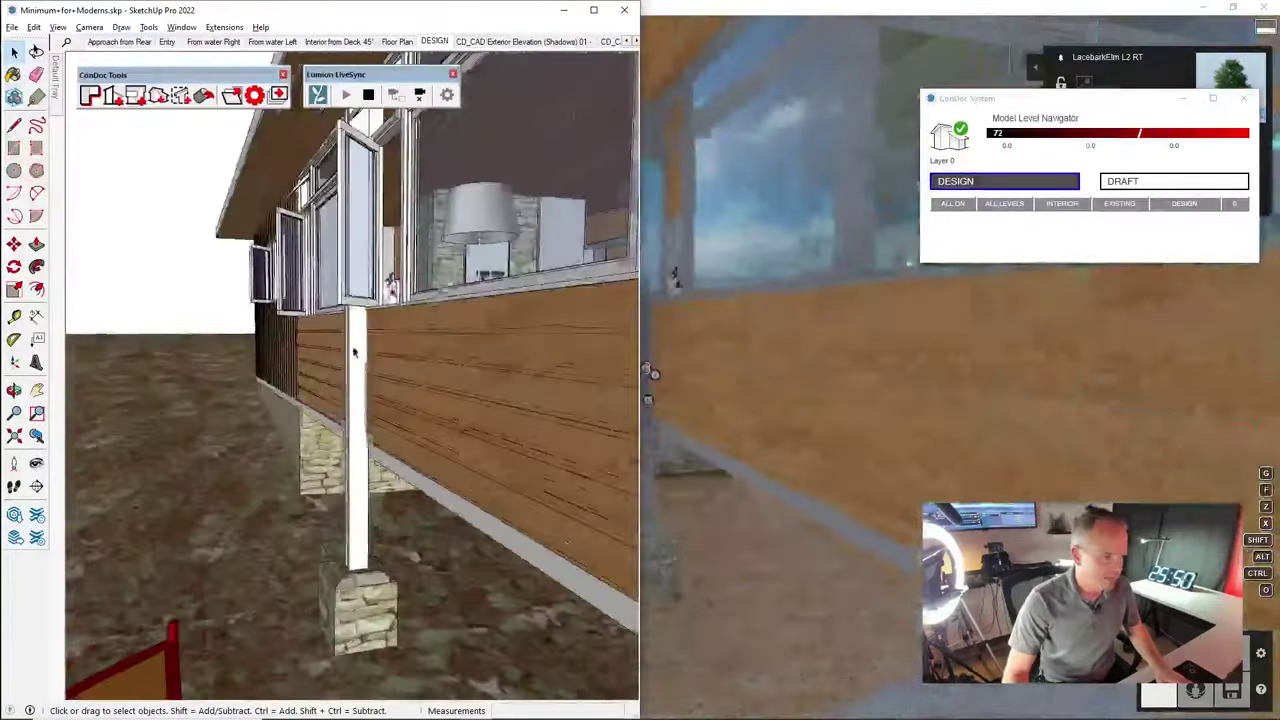
{"action": "mouse_move", "coordinate": [342, 351]}
{"action": "middle_mouse_down"}
{"action": "mouse_move", "coordinate": [400, 343]}
{"action": "mouse_move", "coordinate": [431, 313]}
{"action": "mouse_move", "coordinate": [381, 347]}
{"action": "middle_mouse_up"}
{"action": "scroll", "coordinate": [400, 343], "scroll_direction": "down", "scroll_amount": 3}
{"action": "triple_click", "coordinate": [417, 343]}
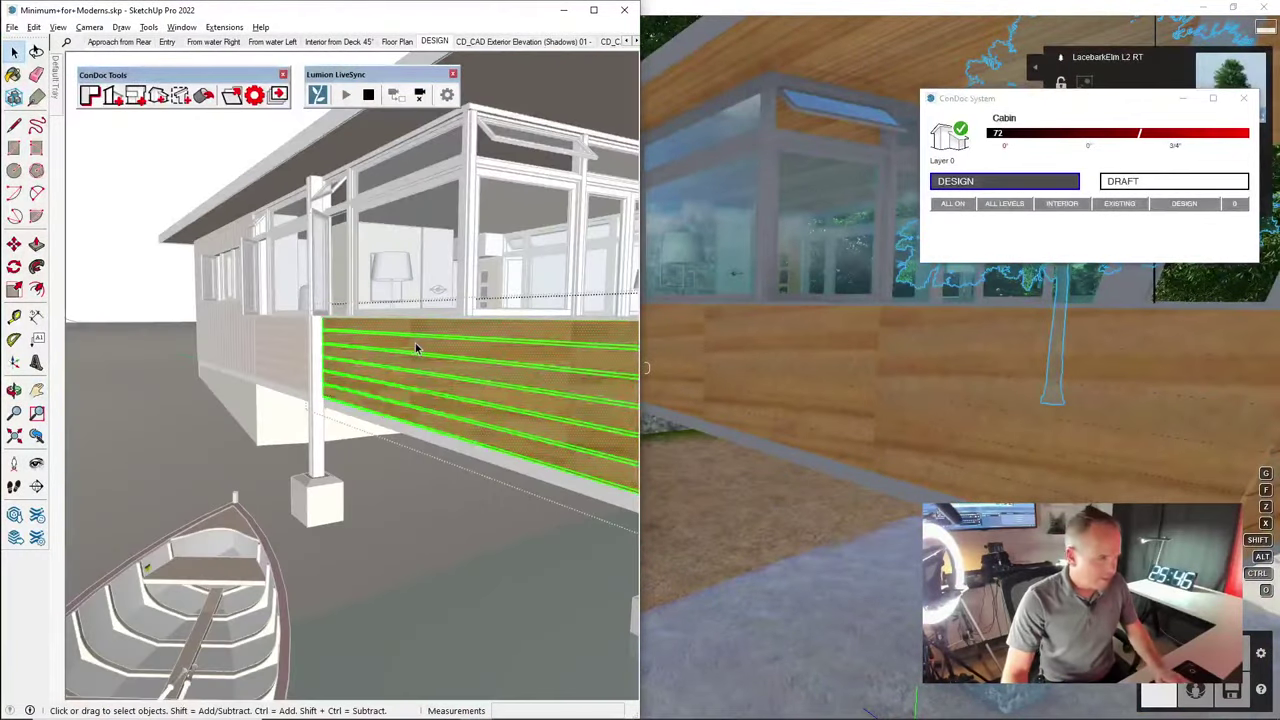
{"action": "key", "text": "b"}
{"action": "left_click", "coordinate": [298, 342], "text": "alt"}
{"action": "left_click", "coordinate": [431, 365]}
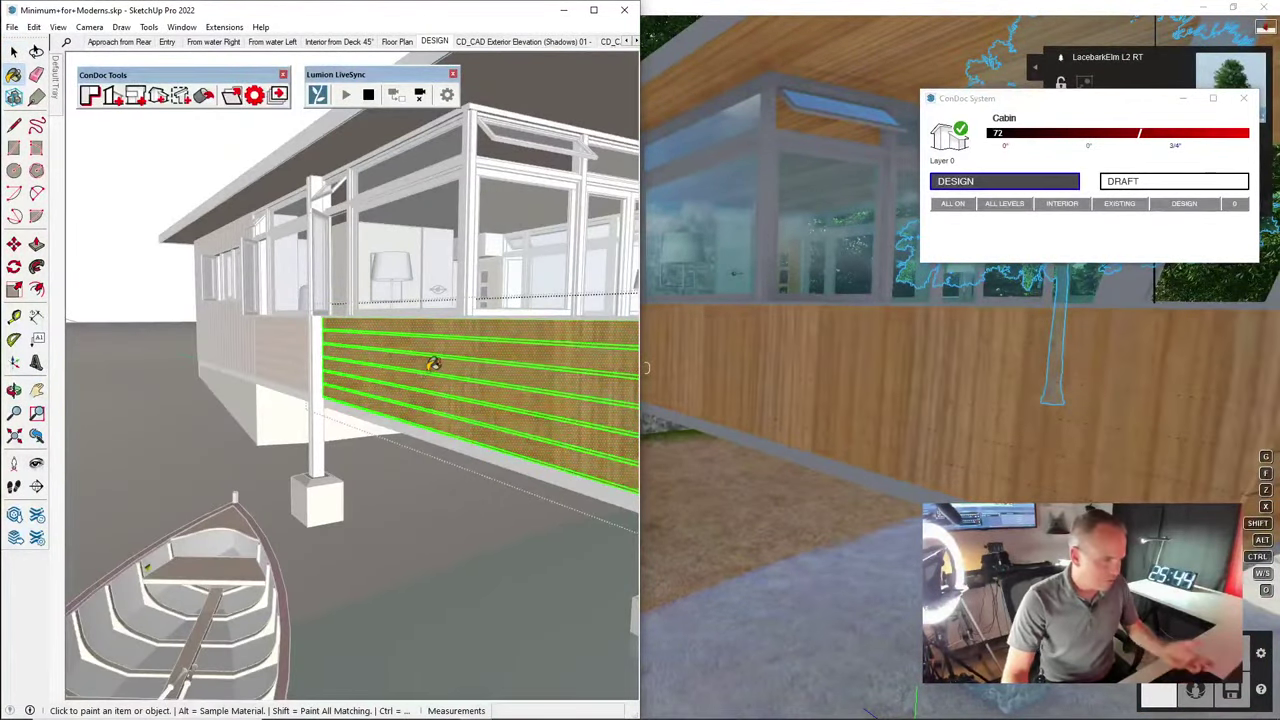
Rotate the wood texture on one board of that side panel by 90 degrees and apply it to the panel's other boards
{"action": "key", "text": "space"}
{"action": "right_click", "coordinate": [430, 366]}
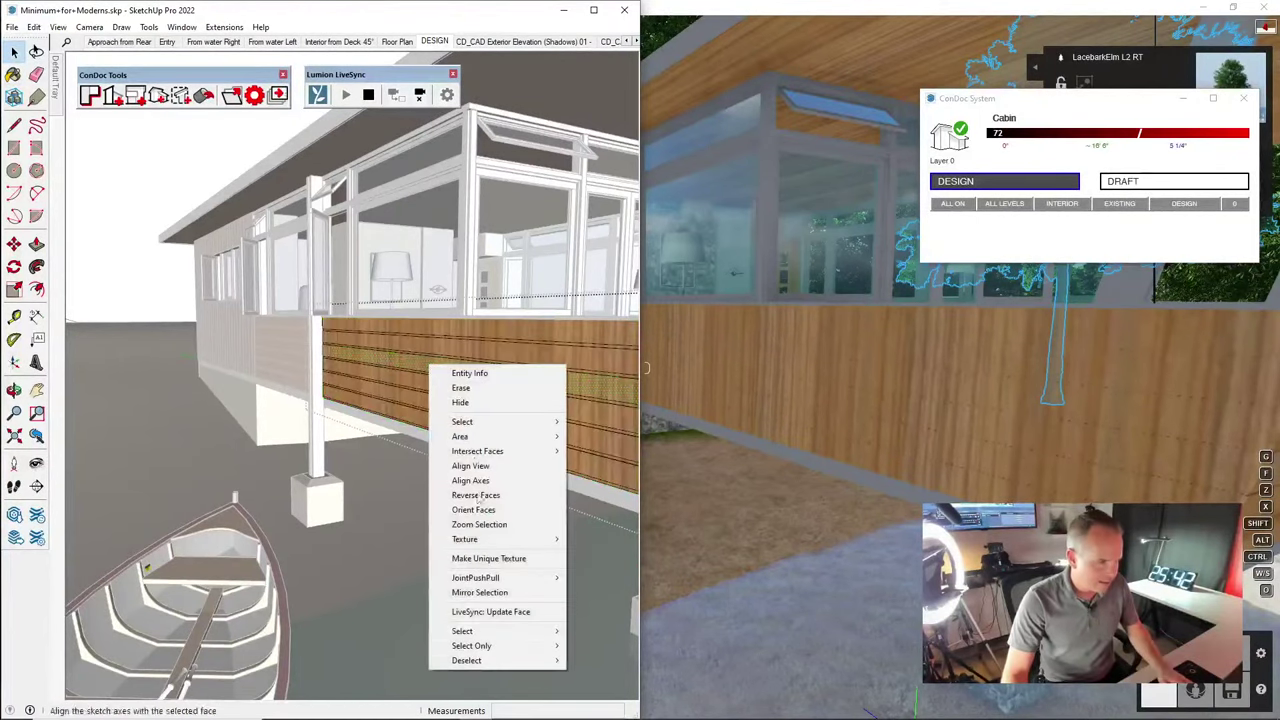
{"action": "left_click", "coordinate": [636, 573]}
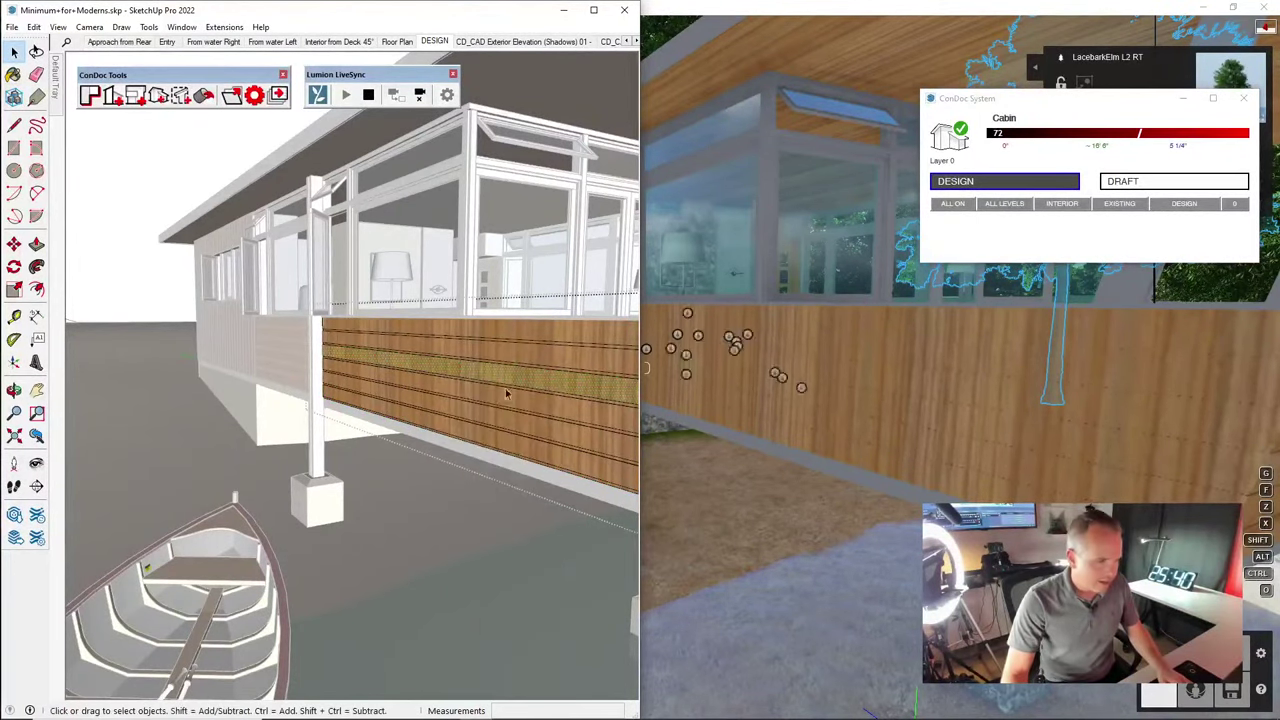
{"action": "scroll", "coordinate": [460, 370], "scroll_direction": "up", "scroll_amount": 3}
{"action": "right_click", "coordinate": [458, 365]}
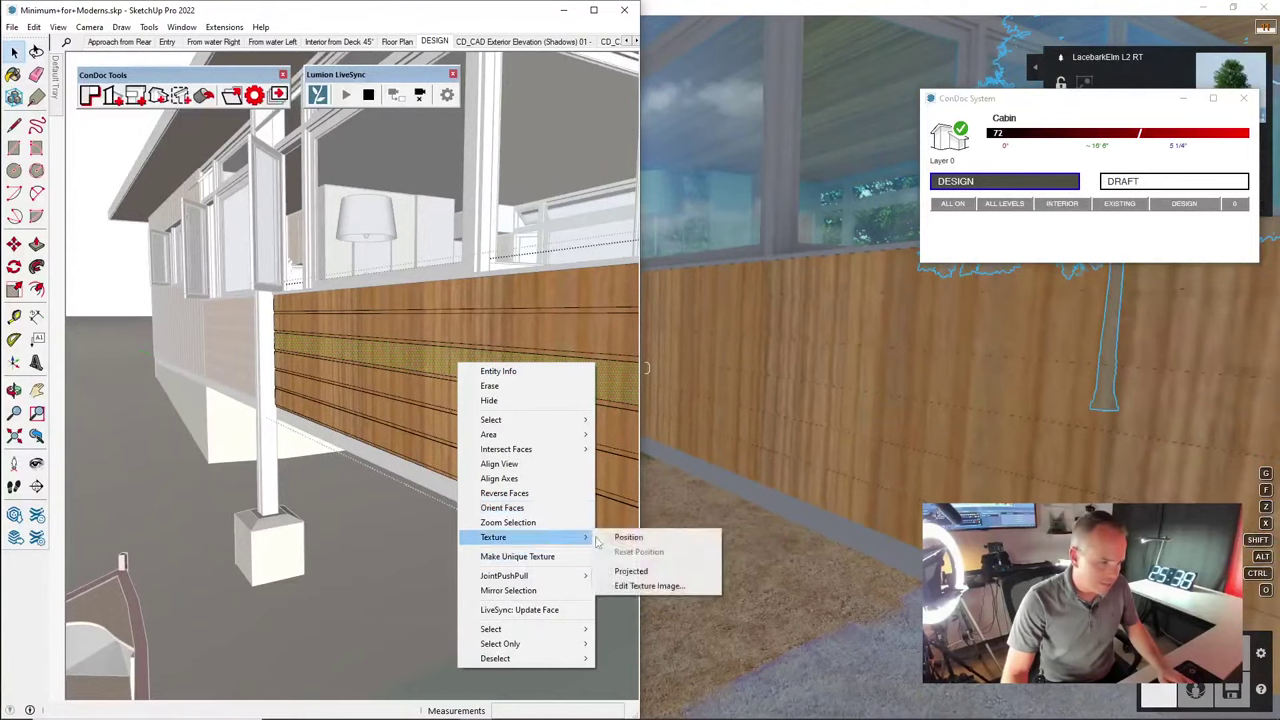
{"action": "left_click", "coordinate": [628, 537]}
{"action": "right_click", "coordinate": [503, 368]}
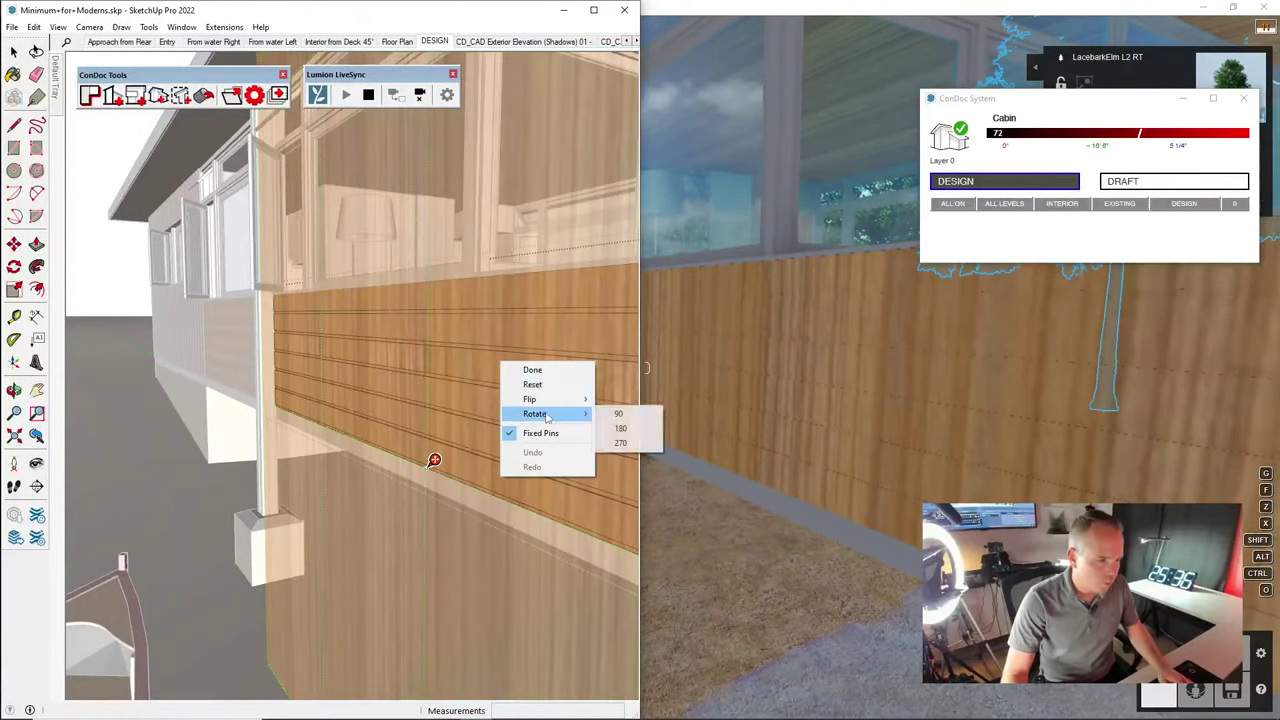
{"action": "left_click", "coordinate": [633, 424]}
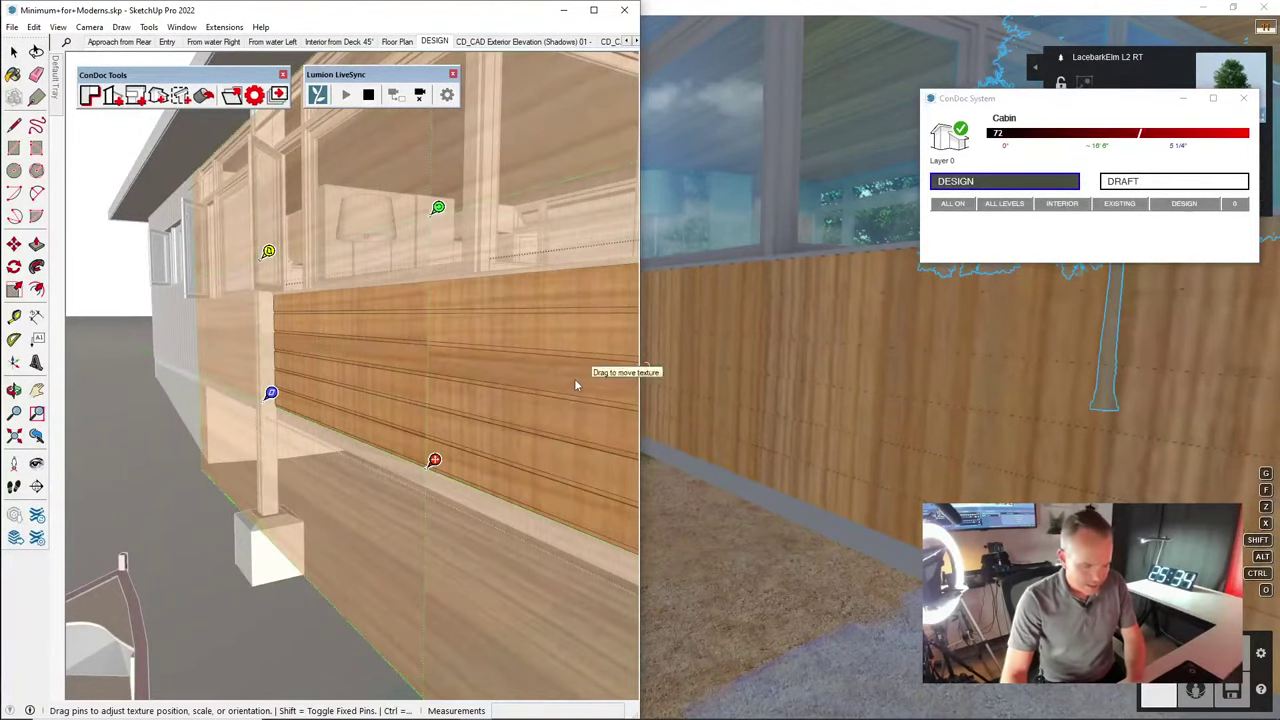
{"action": "key", "text": "Return"}
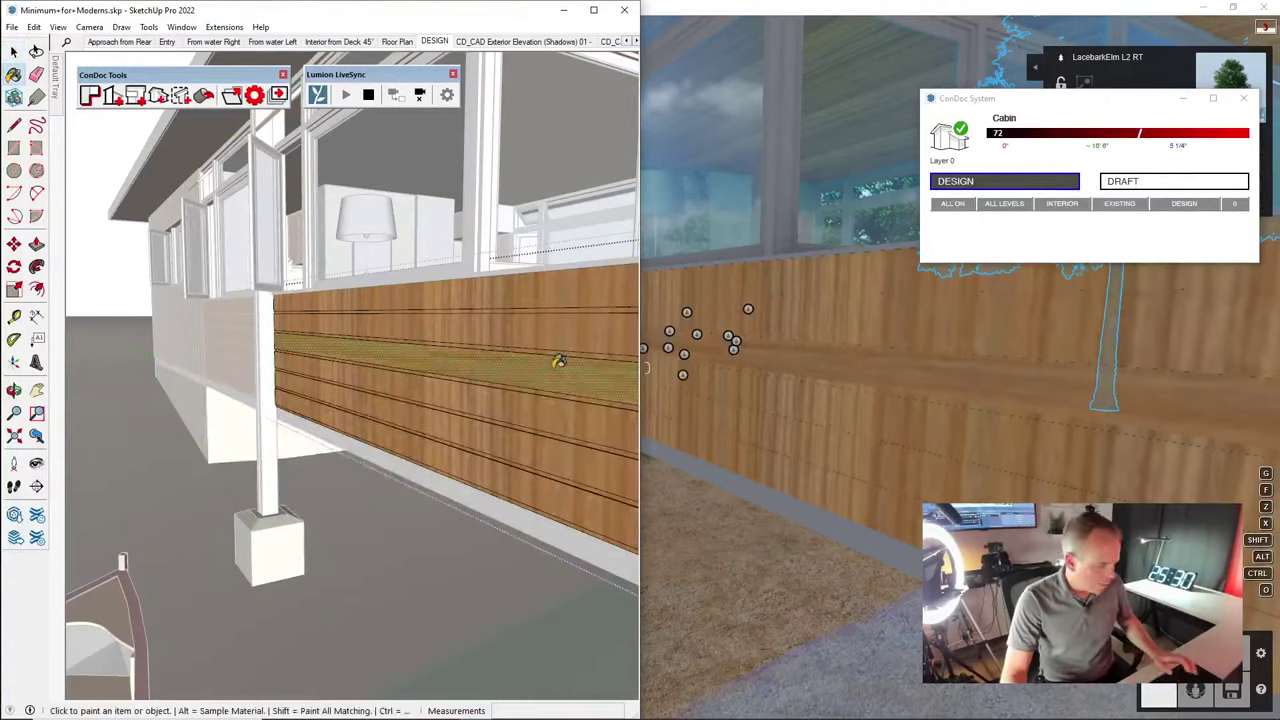
{"action": "left_click", "coordinate": [515, 325]}
Paint all boards of the adjoining lake-facing panel around the corner with the rotated horizontal wood texture
{"action": "scroll", "coordinate": [336, 372], "scroll_direction": "down", "scroll_amount": 5}
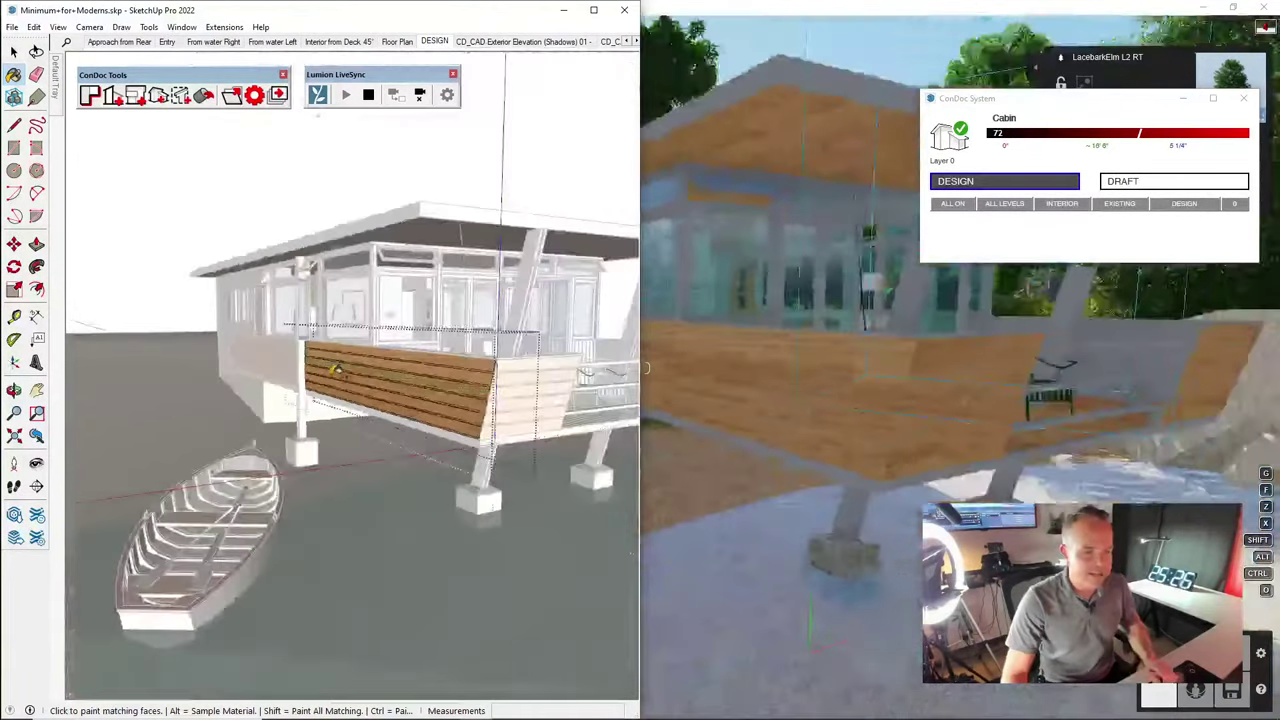
{"action": "middle_click_drag", "start_coordinate": [338, 372], "coordinate": [398, 372]}
{"action": "scroll", "coordinate": [397, 372], "scroll_direction": "up", "scroll_amount": 6}
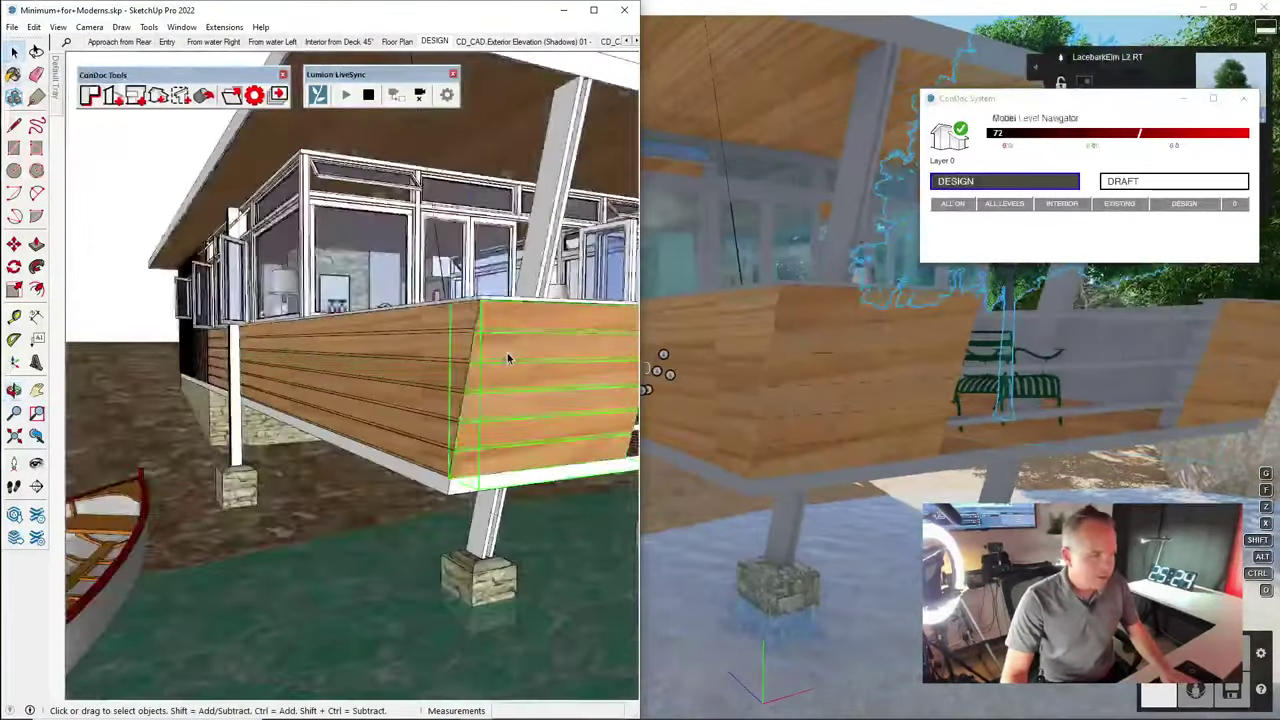
{"action": "left_click", "coordinate": [507, 357]}
{"action": "scroll", "coordinate": [507, 357], "scroll_direction": "up", "scroll_amount": 2}
{"action": "key", "text": "b"}
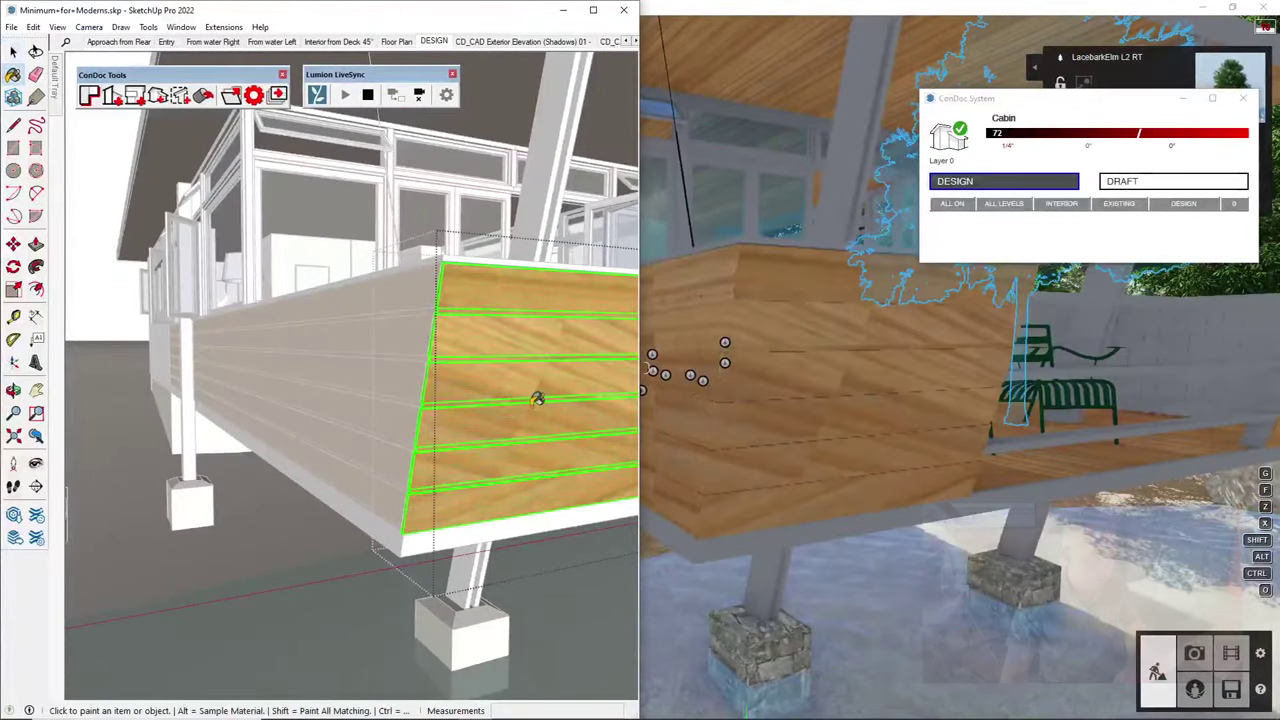
{"action": "left_click", "coordinate": [537, 391]}
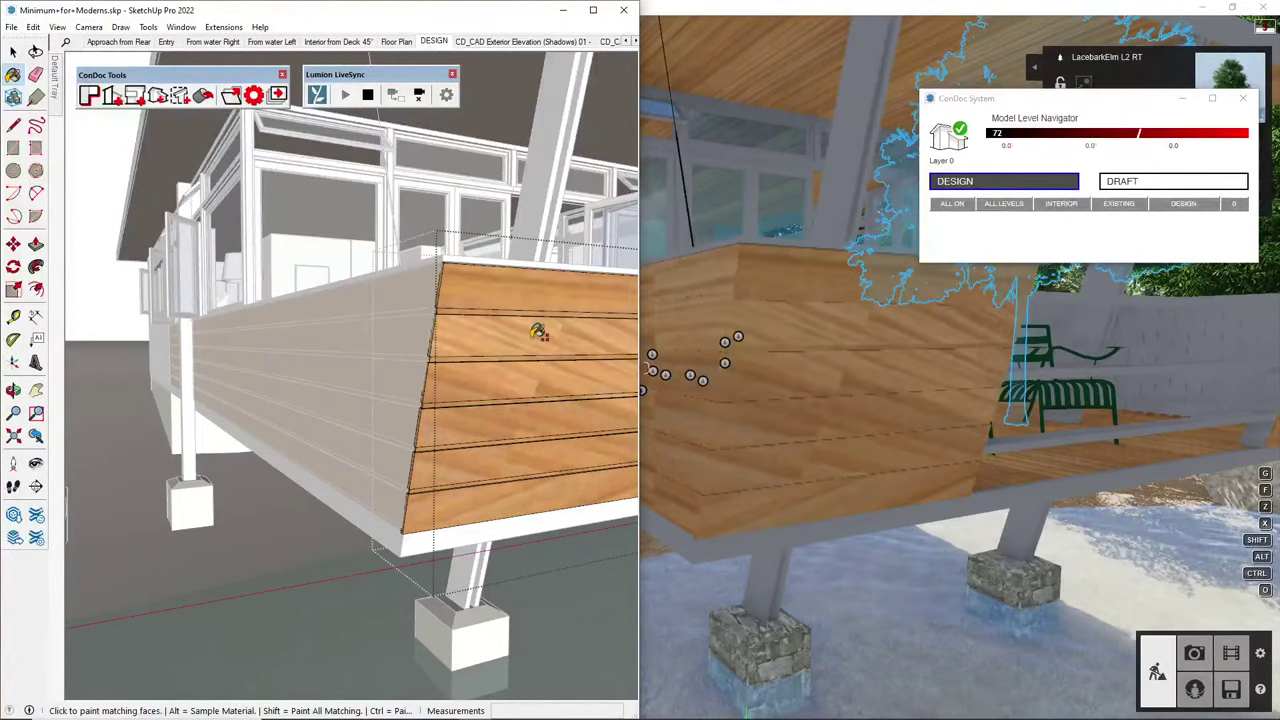
{"action": "mouse_move", "coordinate": [534, 334]}
{"action": "middle_mouse_down"}
{"action": "mouse_move", "coordinate": [586, 386]}
{"action": "mouse_move", "coordinate": [416, 370]}
{"action": "mouse_move", "coordinate": [596, 372]}
{"action": "mouse_move", "coordinate": [560, 355]}
{"action": "mouse_move", "coordinate": [471, 371]}
{"action": "mouse_move", "coordinate": [226, 371]}
{"action": "mouse_move", "coordinate": [578, 372]}
{"action": "middle_mouse_up"}
{"action": "scroll", "coordinate": [560, 355], "scroll_direction": "up", "scroll_amount": 3}
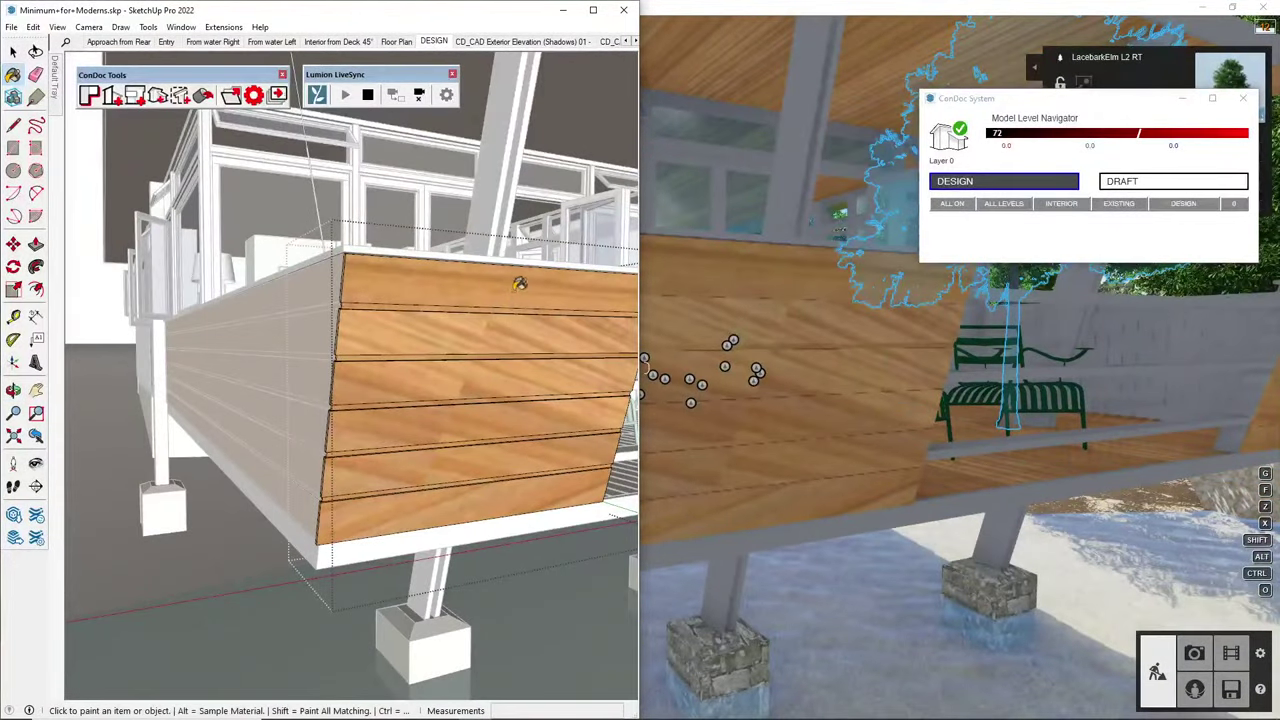
{"action": "left_click", "coordinate": [524, 326], "text": "shift"}
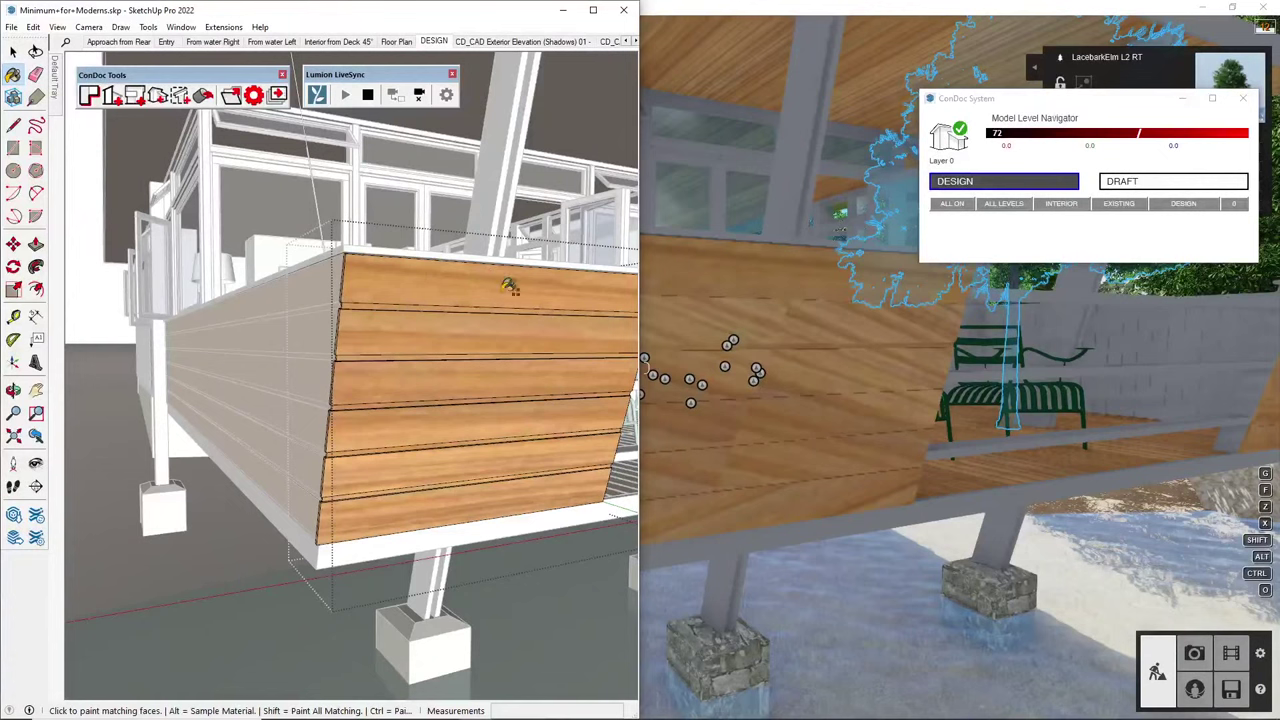
Open the lake-facing cladding panel at the opposite end of the deck with its boards selected
{"action": "scroll", "coordinate": [446, 384], "scroll_direction": "down", "scroll_amount": 4}
{"action": "middle_click_drag", "start_coordinate": [446, 384], "coordinate": [250, 400], "text": "shift"}
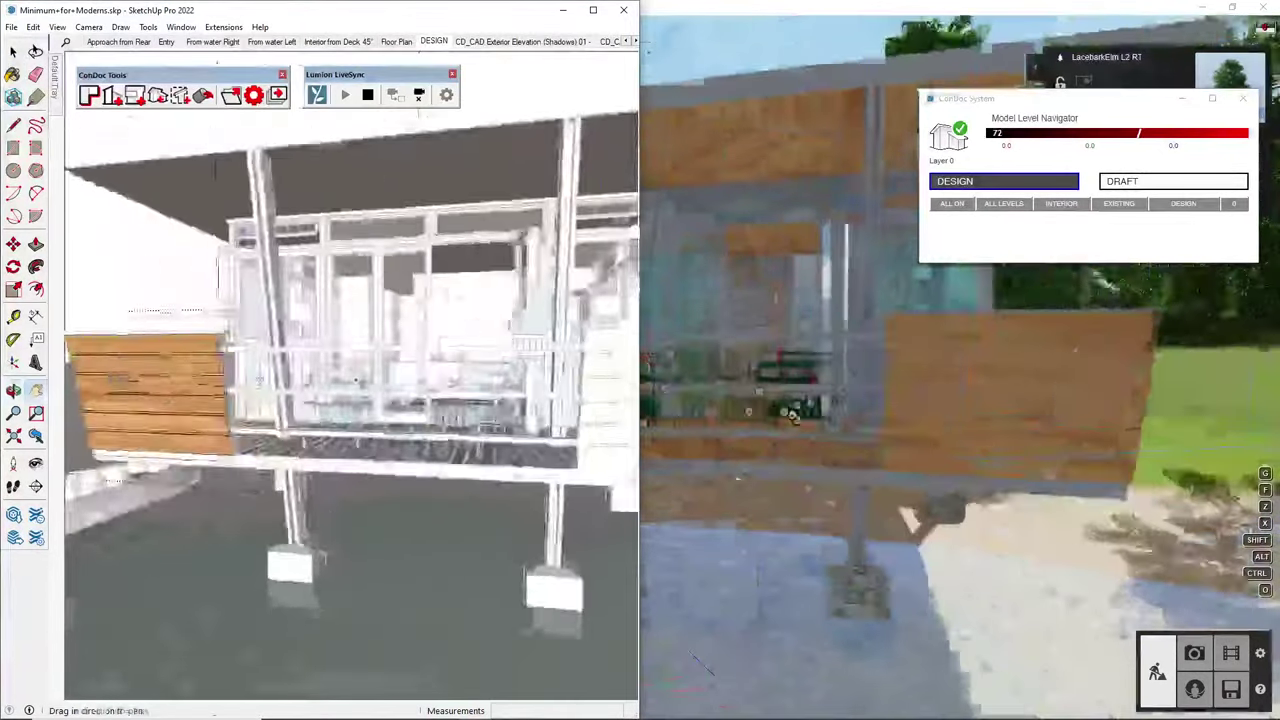
{"action": "middle_click_drag", "start_coordinate": [400, 395], "coordinate": [288, 390]}
{"action": "scroll", "coordinate": [288, 390], "scroll_direction": "up", "scroll_amount": 2}
{"action": "left_click", "coordinate": [289, 382]}
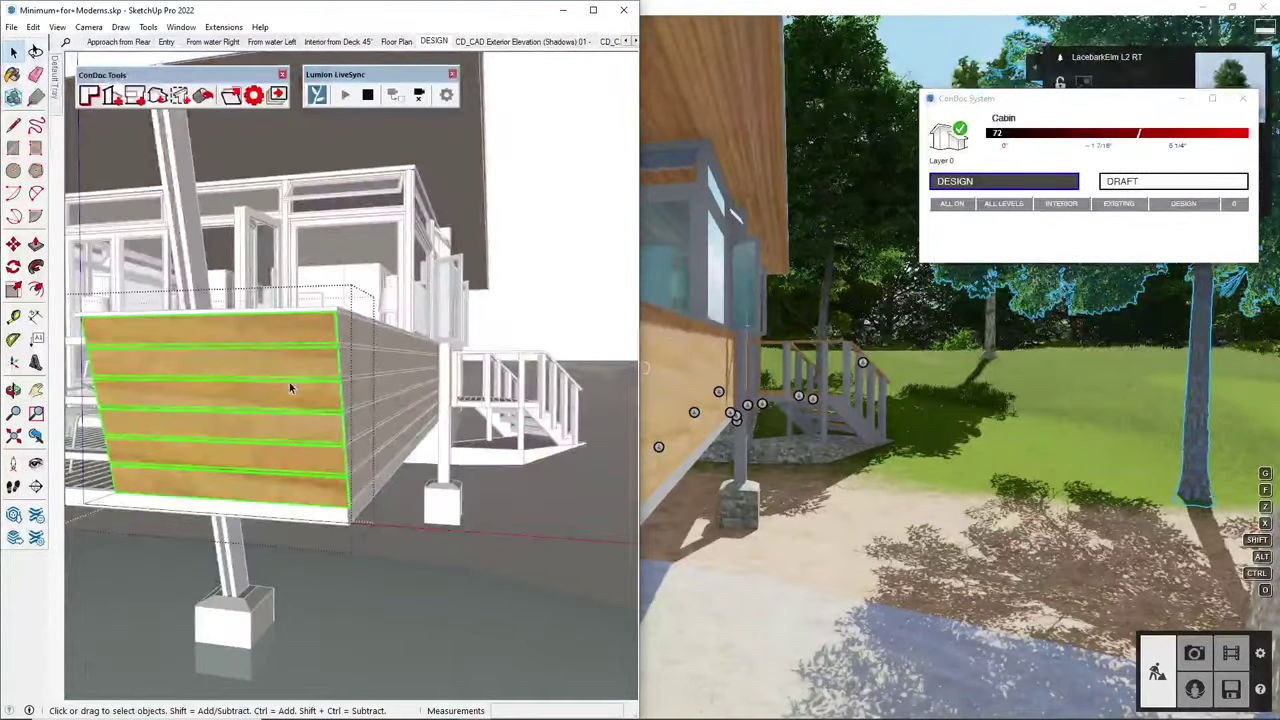
{"action": "scroll", "coordinate": [349, 389], "scroll_direction": "up", "scroll_amount": 2}
{"action": "mouse_move", "coordinate": [349, 389]}
{"action": "middle_mouse_down"}
{"action": "mouse_move", "coordinate": [277, 390]}
{"action": "mouse_move", "coordinate": [440, 390]}
{"action": "mouse_move", "coordinate": [459, 411]}
{"action": "mouse_move", "coordinate": [345, 360]}
{"action": "middle_mouse_up"}
Select the boards of the side panel around that corner and start repainting them with the horizontal wood texture
{"action": "key", "text": "space"}
{"action": "double_click", "coordinate": [366, 399]}
{"action": "left_click", "coordinate": [390, 397]}
{"action": "scroll", "coordinate": [391, 398], "scroll_direction": "down", "scroll_amount": 2}
{"action": "scroll", "coordinate": [440, 395], "scroll_direction": "down", "scroll_amount": 3}
{"action": "scroll", "coordinate": [345, 360], "scroll_direction": "up", "scroll_amount": 8}
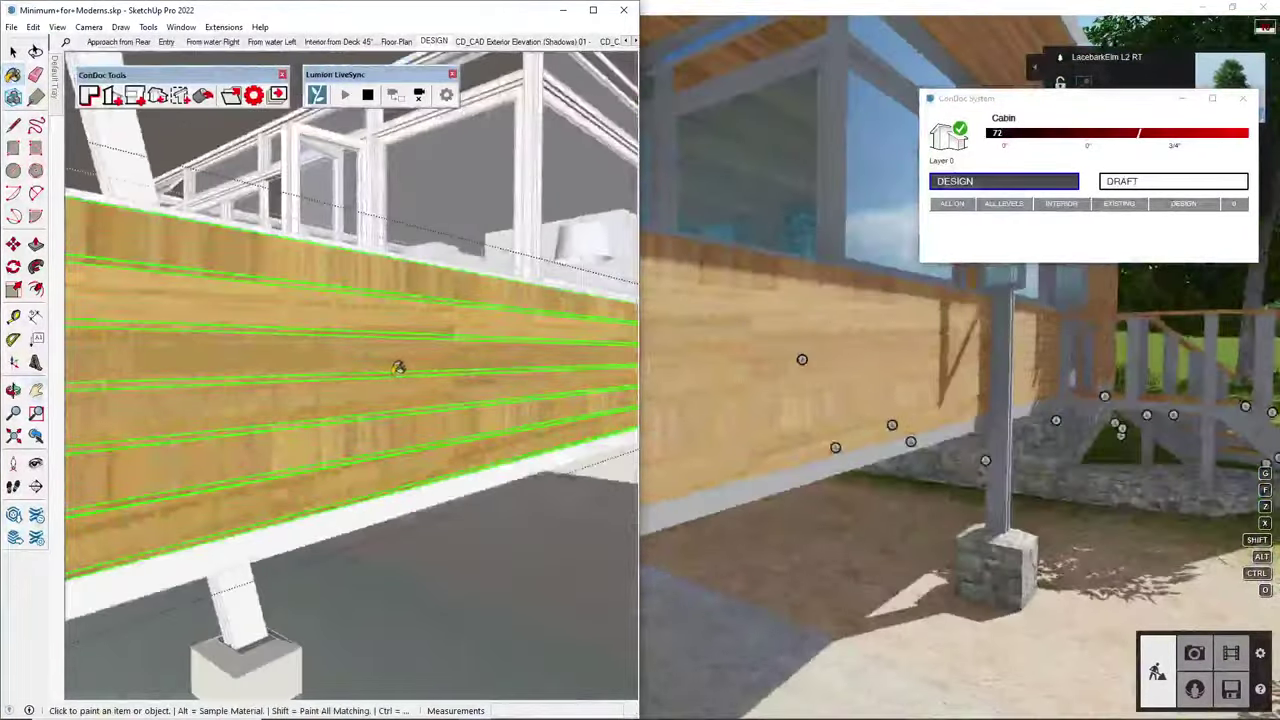
Paint the selected siding boards on the cabin's deck wall with the wood material, applying it to all matching faces
{"action": "left_click", "coordinate": [399, 366]}
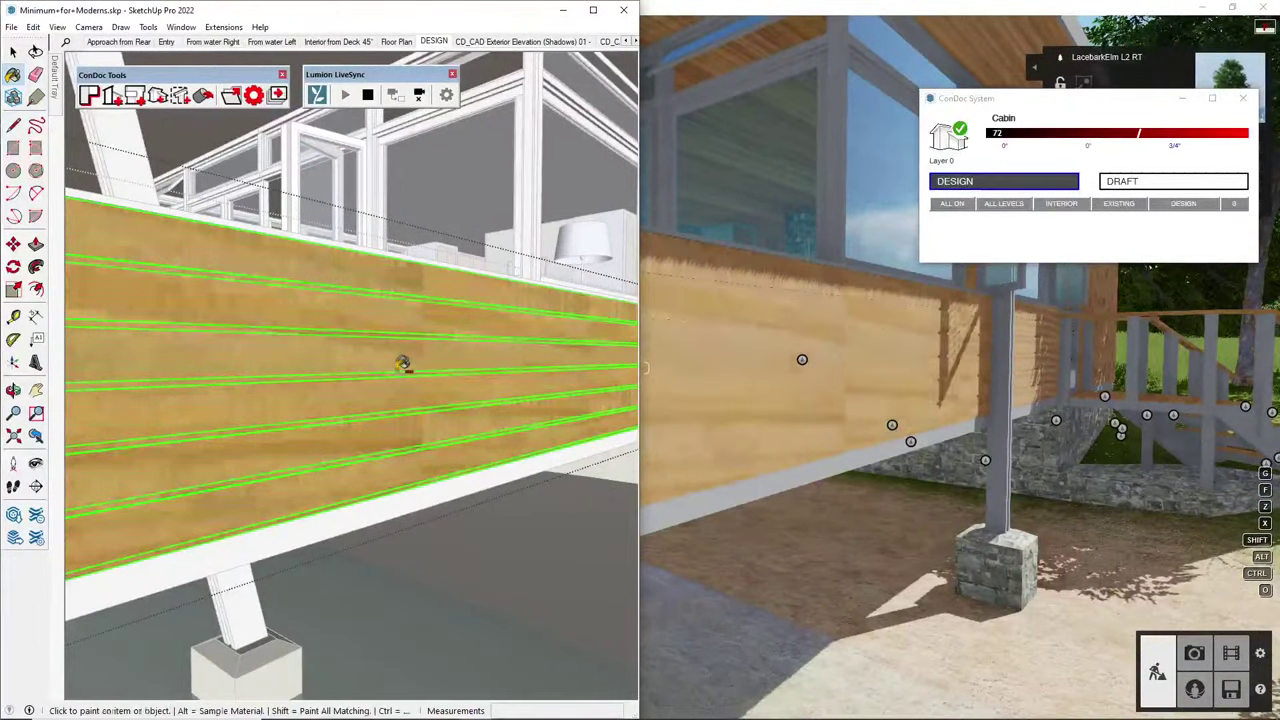
{"action": "key", "text": "ctrl+t"}
{"action": "left_click", "coordinate": [408, 346]}
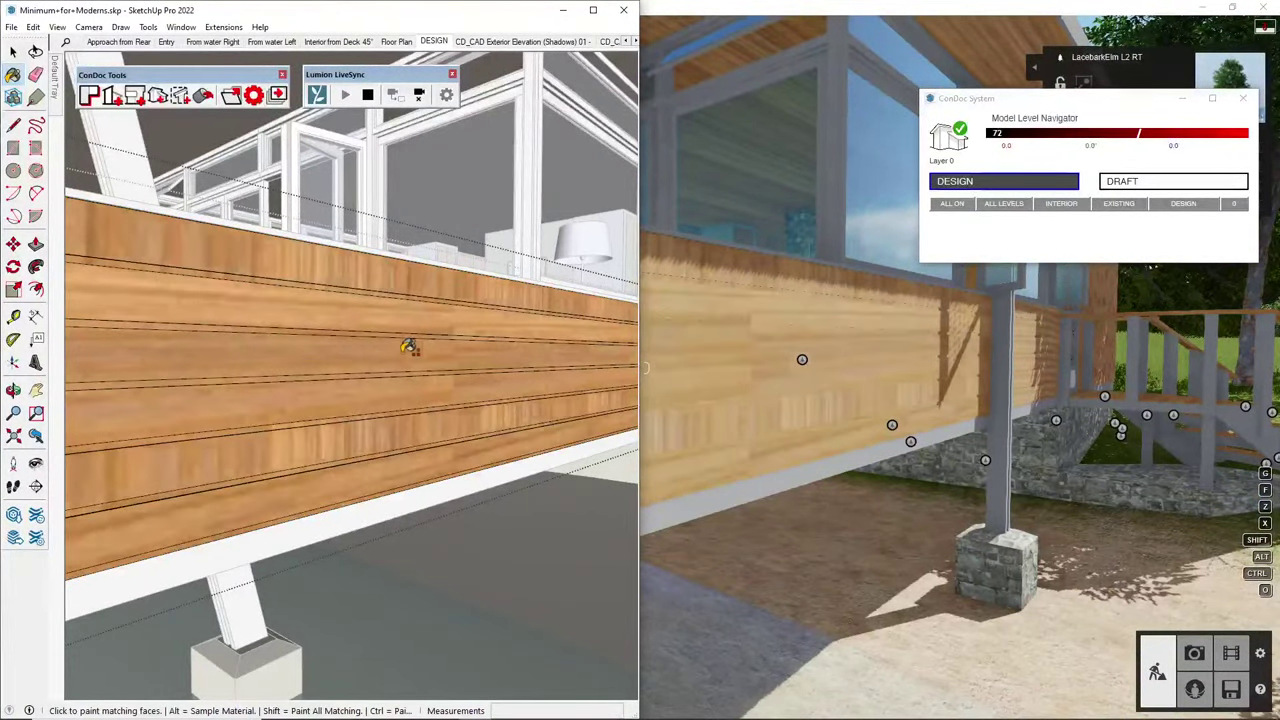
{"action": "mouse_move", "coordinate": [408, 346]}
{"action": "middle_mouse_down"}
{"action": "mouse_move", "coordinate": [411, 371]}
{"action": "mouse_move", "coordinate": [434, 374]}
{"action": "middle_mouse_up"}
{"action": "left_click", "coordinate": [407, 325], "text": "shift"}
{"action": "scroll", "coordinate": [414, 369], "scroll_direction": "down", "scroll_amount": 3}
{"action": "scroll", "coordinate": [446, 371], "scroll_direction": "down", "scroll_amount": 3}
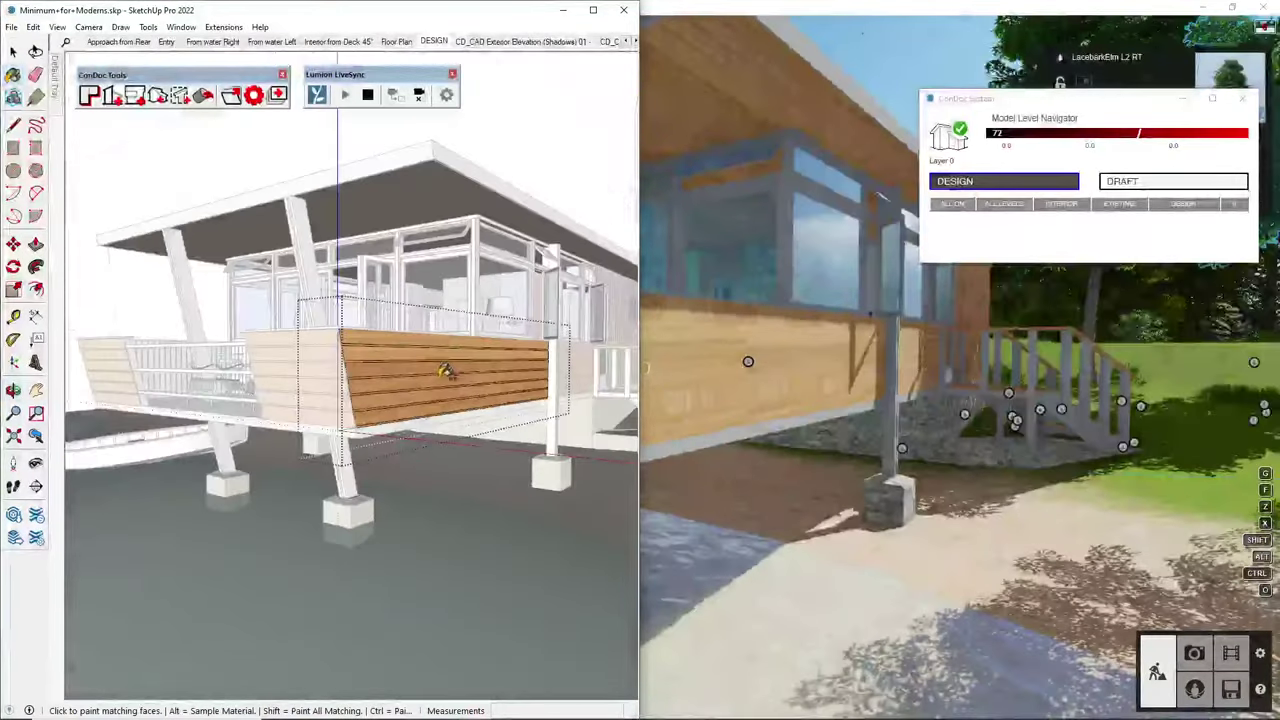
{"action": "scroll", "coordinate": [444, 371], "scroll_direction": "up", "scroll_amount": 5}
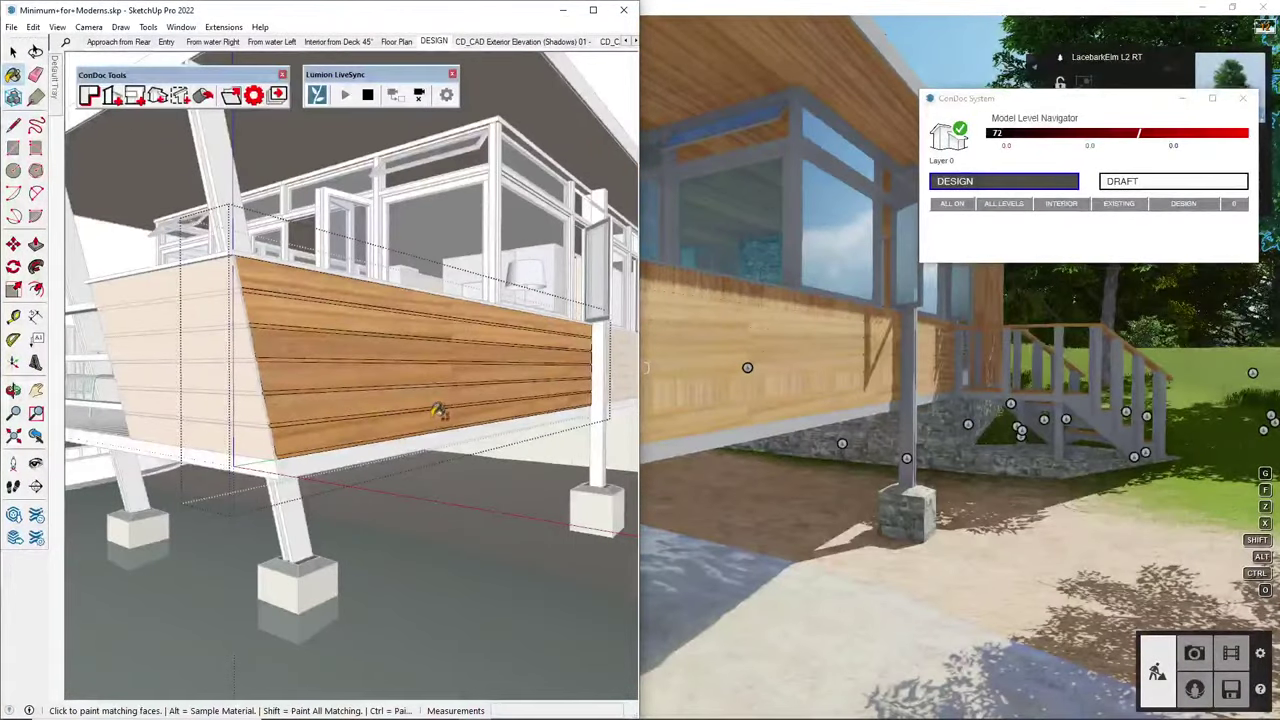
{"action": "scroll", "coordinate": [457, 401], "scroll_direction": "down", "scroll_amount": 4}
{"action": "scroll", "coordinate": [493, 370], "scroll_direction": "down", "scroll_amount": 4}
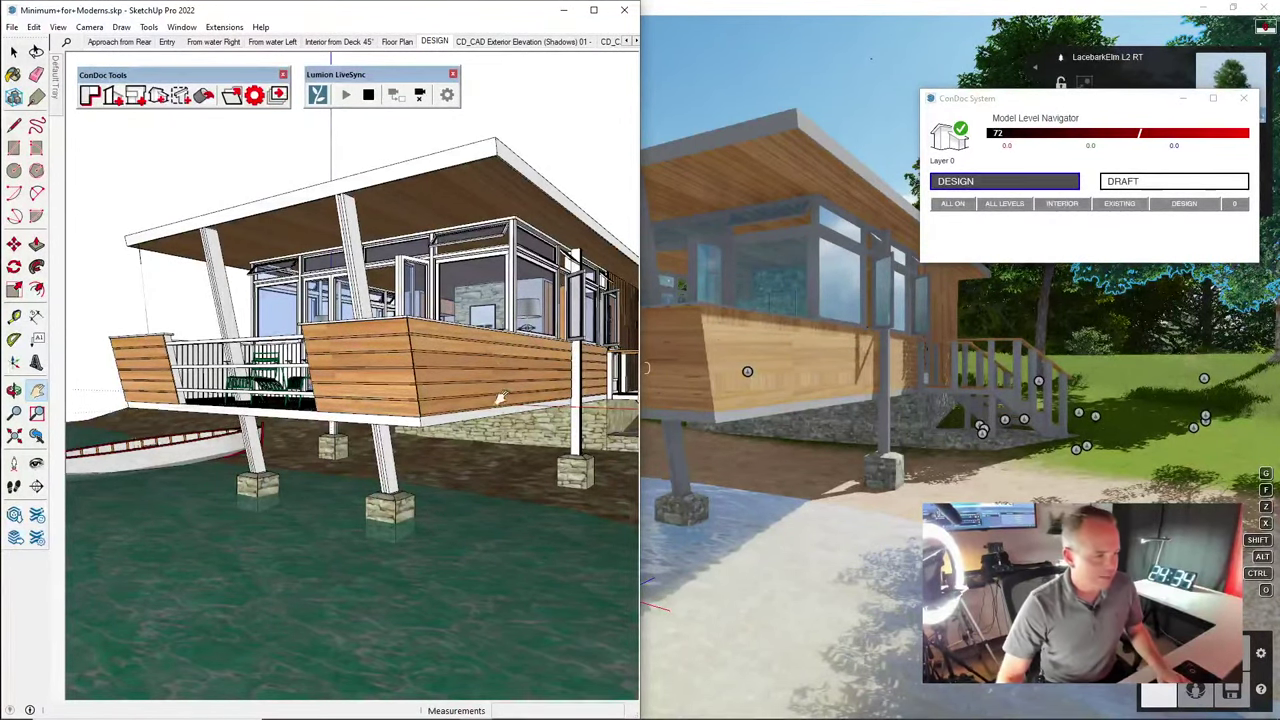
Examine the repainted cabin in the SketchUp model, then switch to Lumion and inspect it from the water near the boat
{"action": "middle_click_drag", "start_coordinate": [514, 407], "coordinate": [512, 411]}
{"action": "scroll", "coordinate": [510, 411], "scroll_direction": "down", "scroll_amount": 3}
{"action": "mouse_move", "coordinate": [400, 400]}
{"action": "middle_mouse_down"}
{"action": "mouse_move", "coordinate": [487, 349]}
{"action": "mouse_move", "coordinate": [530, 352]}
{"action": "middle_mouse_up"}
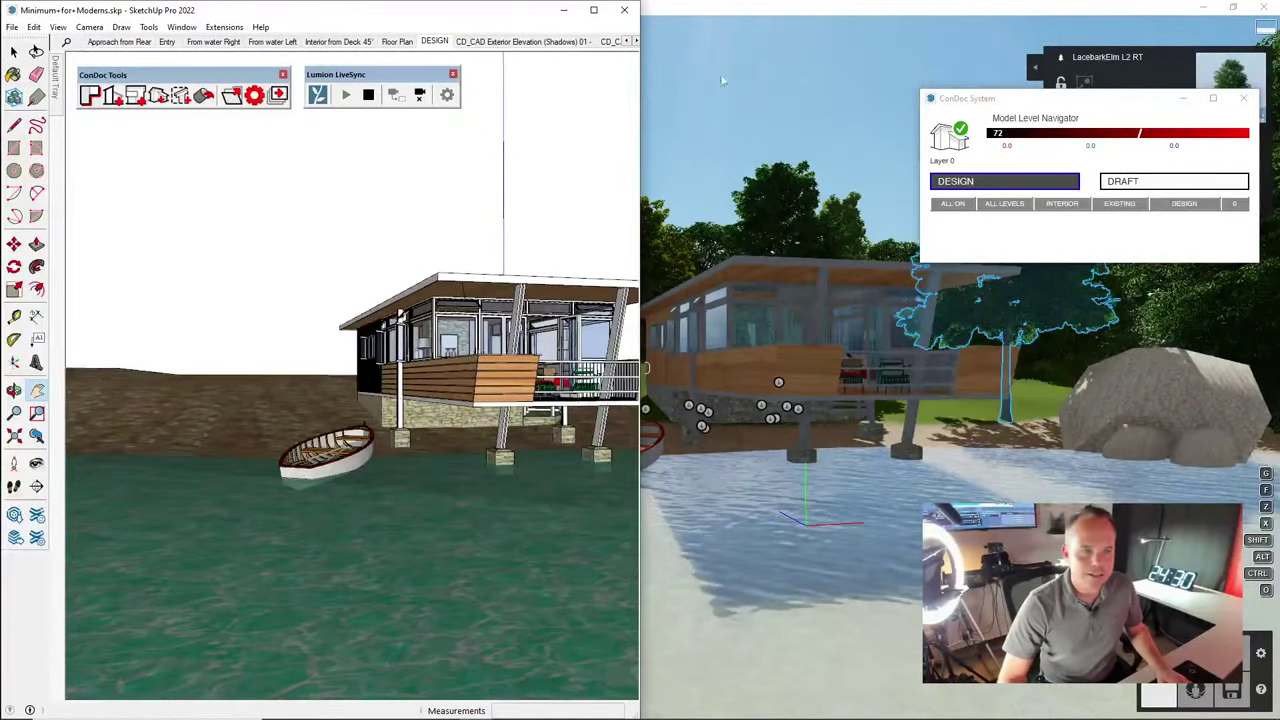
{"action": "left_click", "coordinate": [722, 80]}
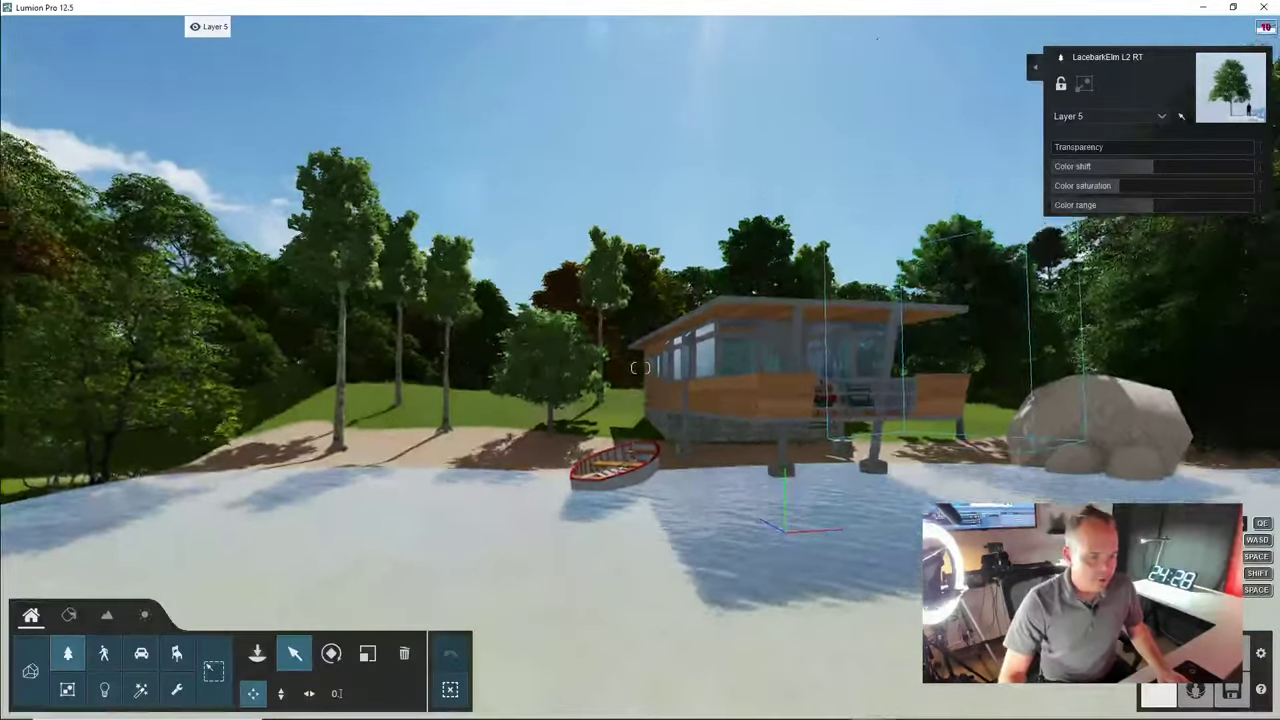
{"action": "key", "text": "w"}
{"action": "key", "text": "s"}
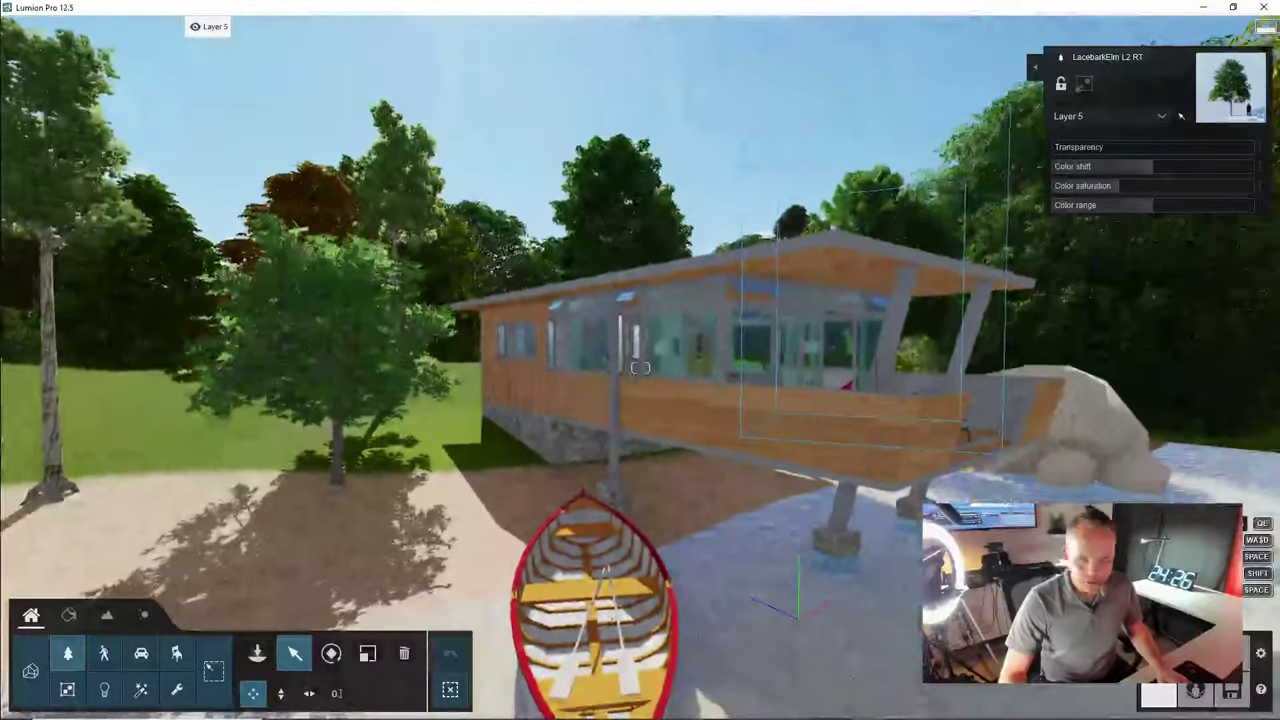
{"action": "key", "text": "s"}
{"action": "key", "text": "q"}
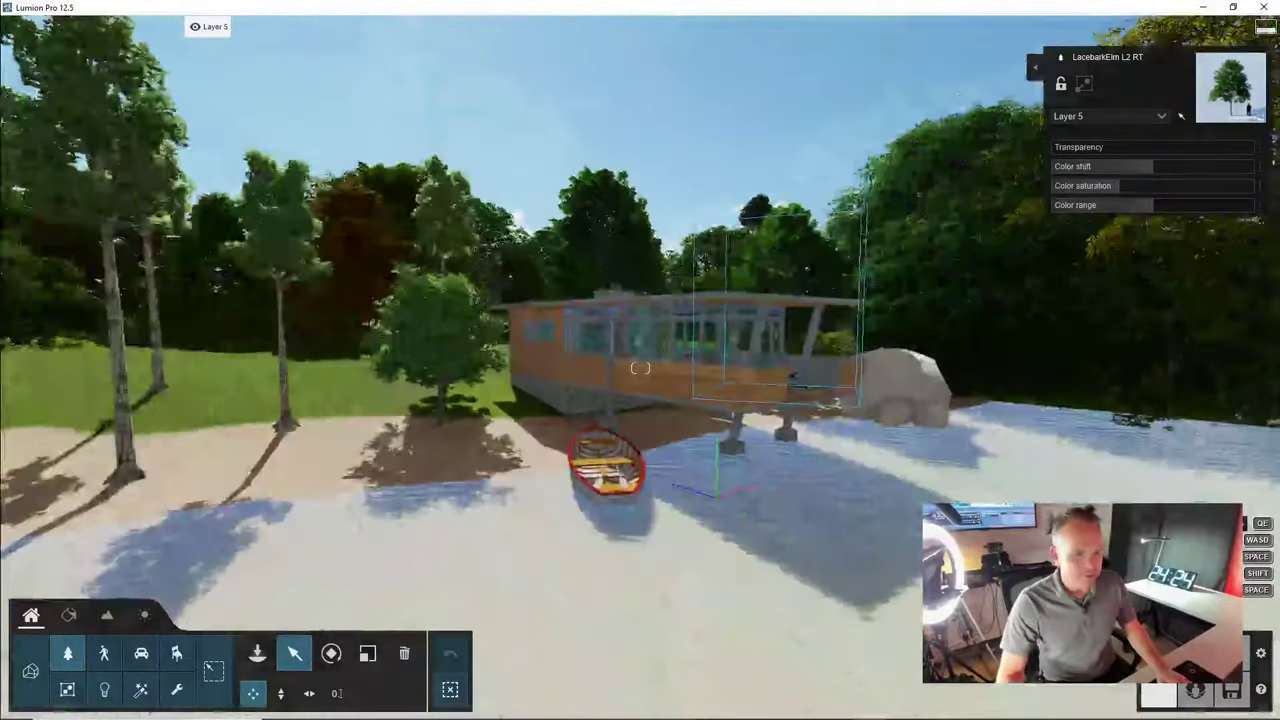
{"action": "key", "text": "w"}
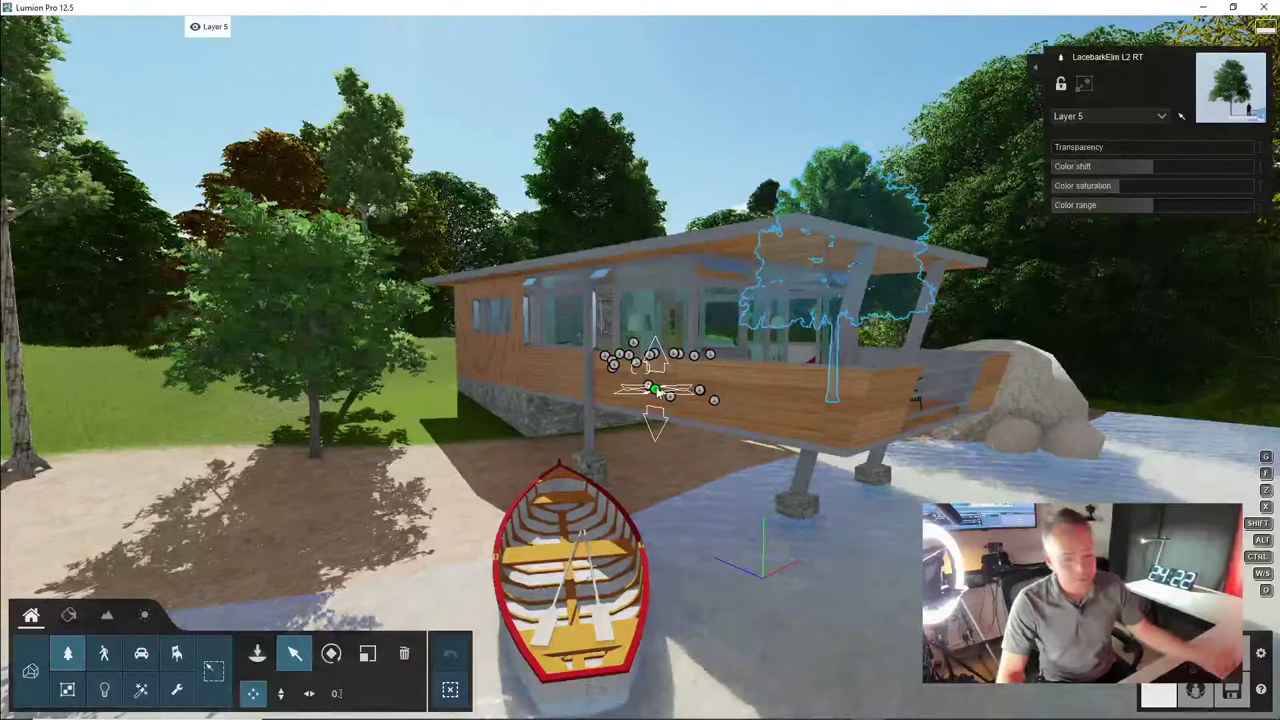
Switch to Photo mode and frame the cabin and boat from the water
{"action": "key", "text": "ctrl+z"}
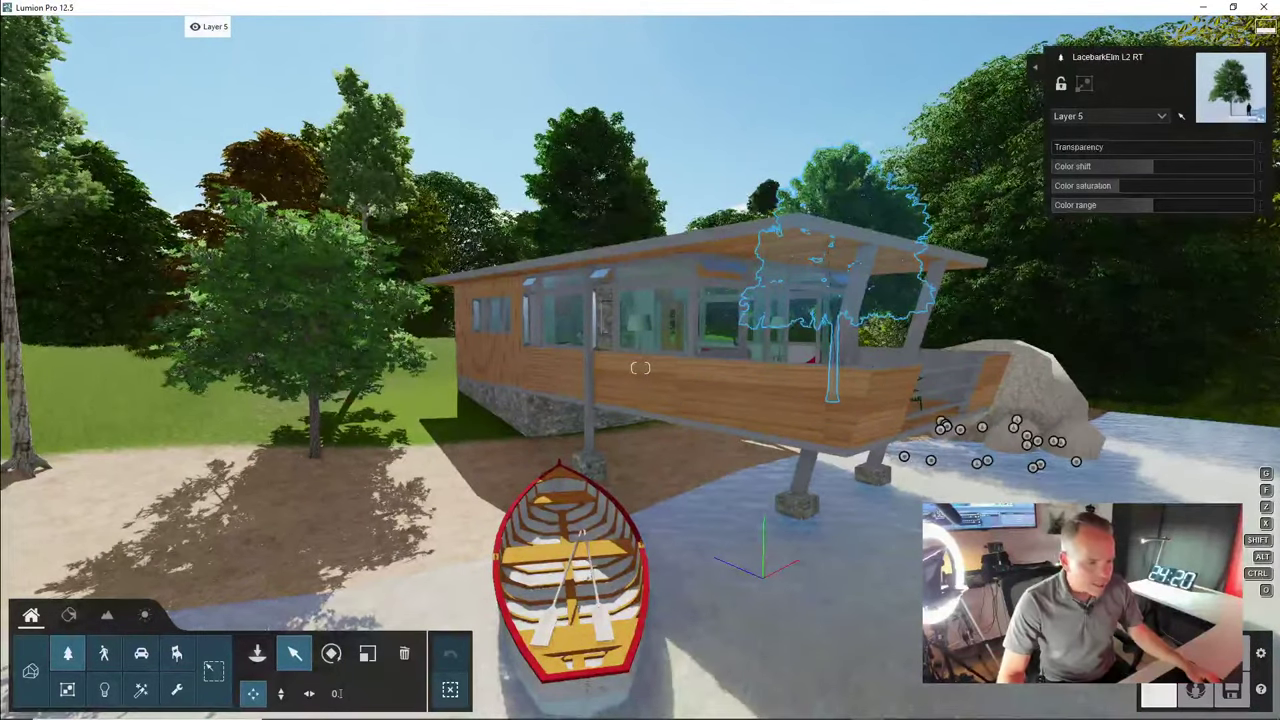
{"action": "key", "text": "ctrl+z"}
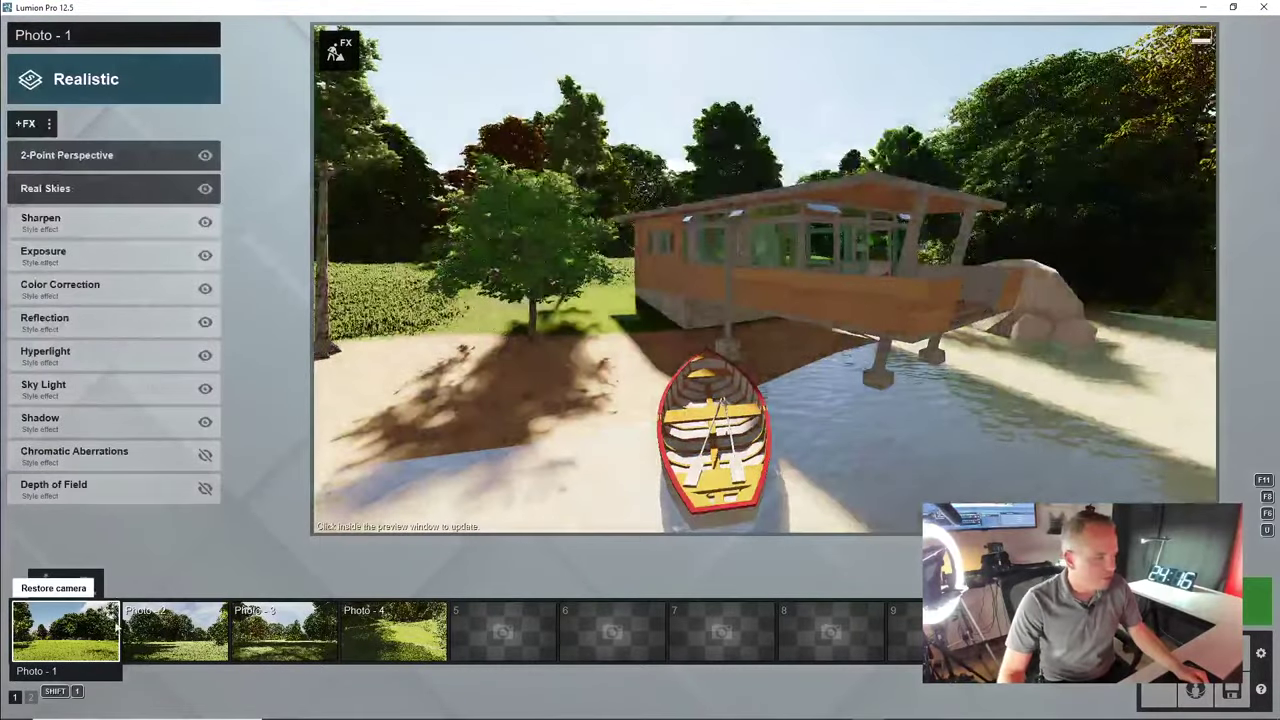
{"action": "key", "text": "d"}
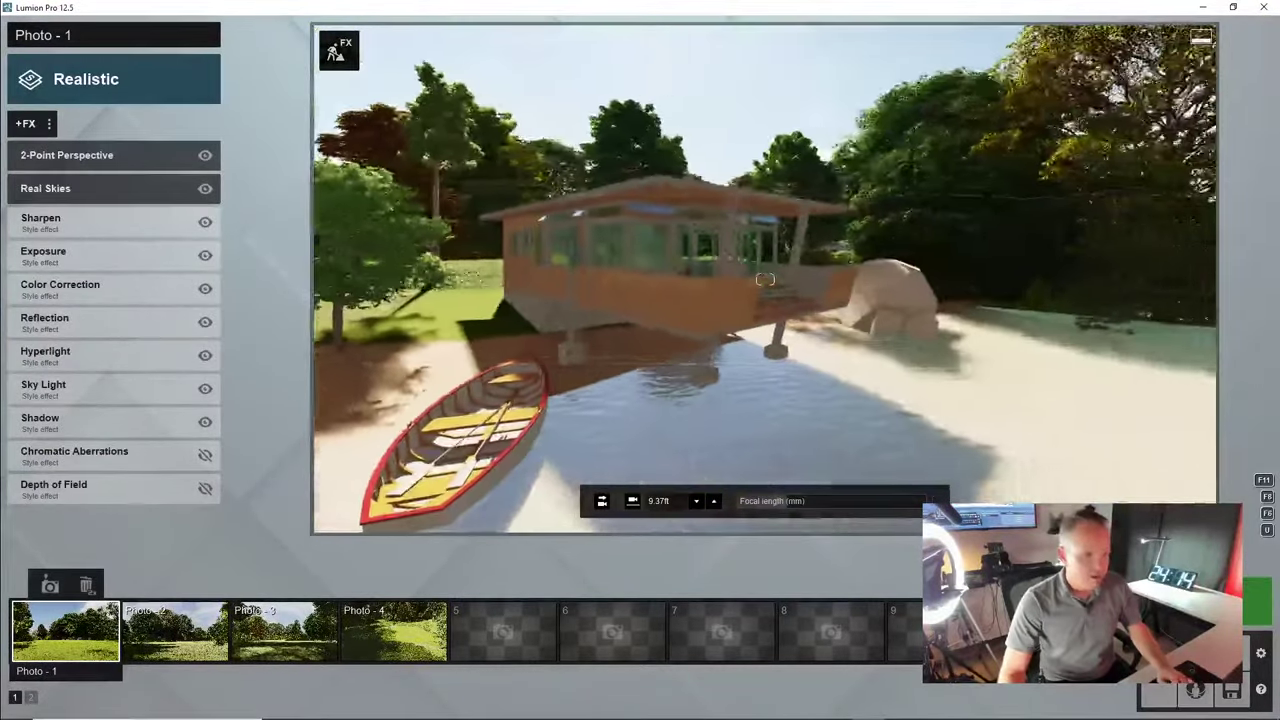
{"action": "key", "text": "e"}
{"action": "right_click_drag", "start_coordinate": [630, 378], "coordinate": [609, 367]}
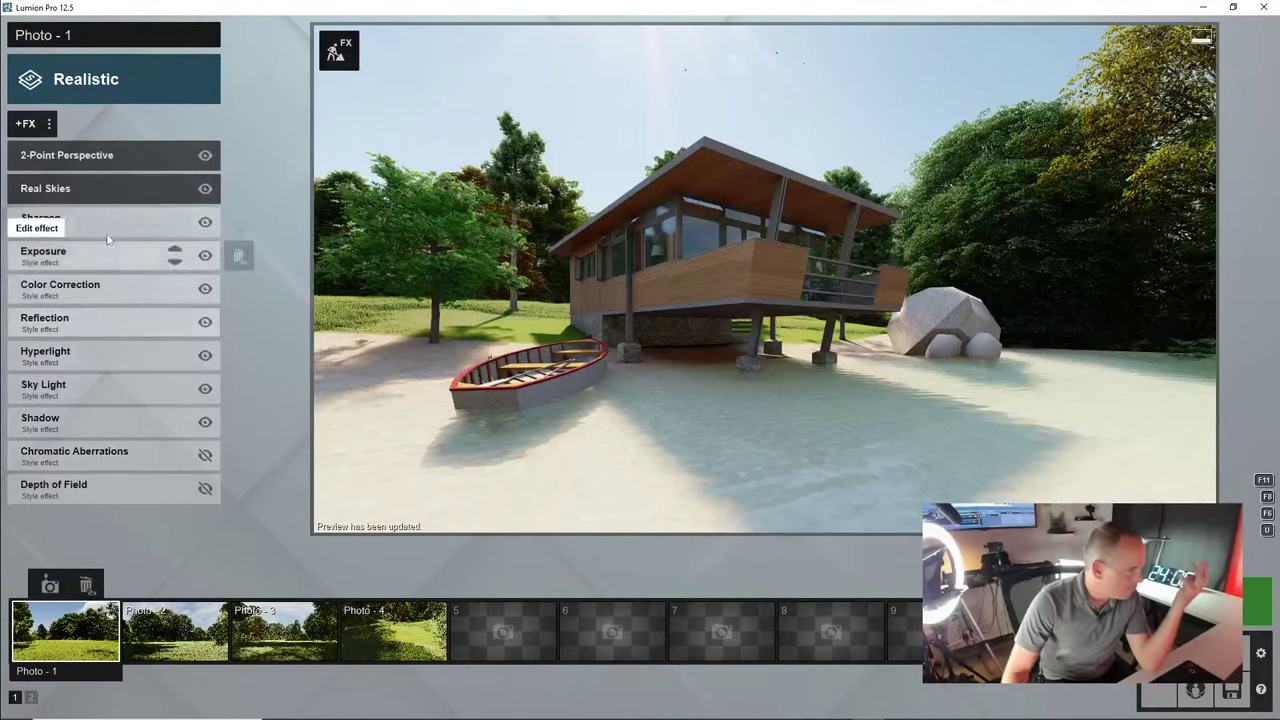
Try a different sky heading in Photo 1's Real Skies effect and reframe the cabin
{"action": "left_click", "coordinate": [91, 188]}
{"action": "left_click_drag", "start_coordinate": [103, 236], "coordinate": [46, 244]}
{"action": "right_click_drag", "start_coordinate": [958, 208], "coordinate": [905, 182]}
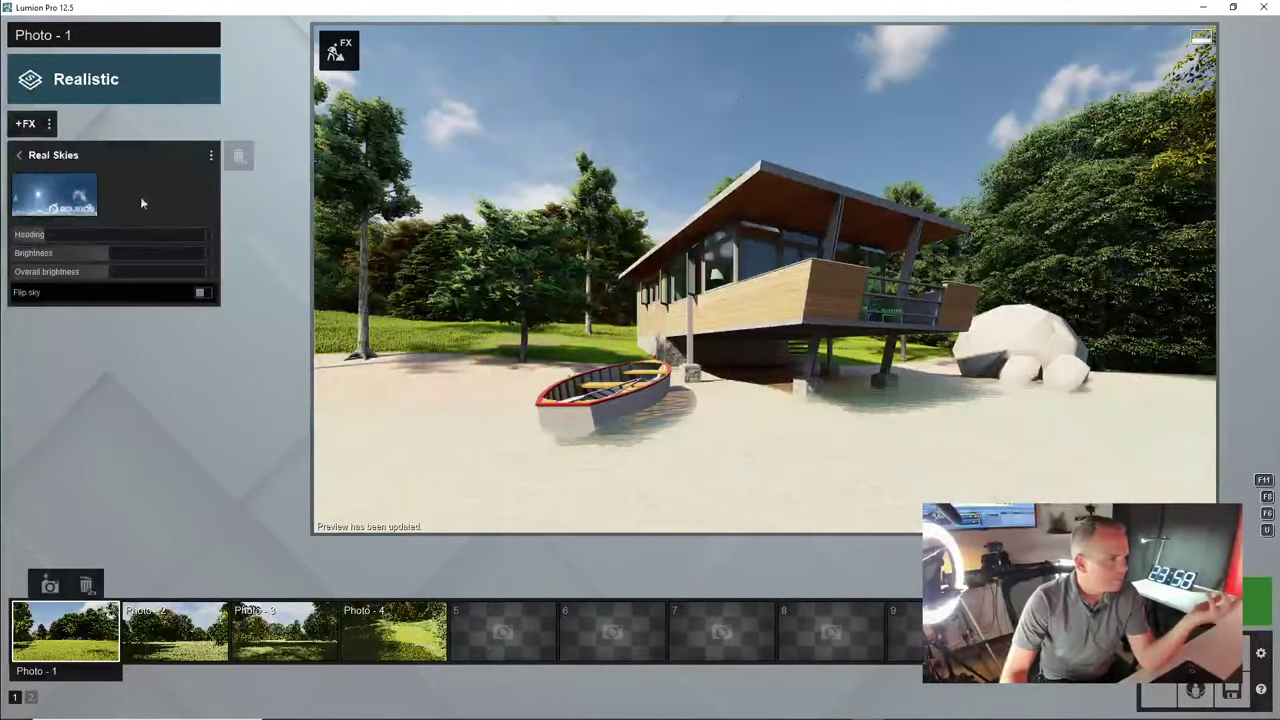
{"action": "left_click", "coordinate": [18, 157]}
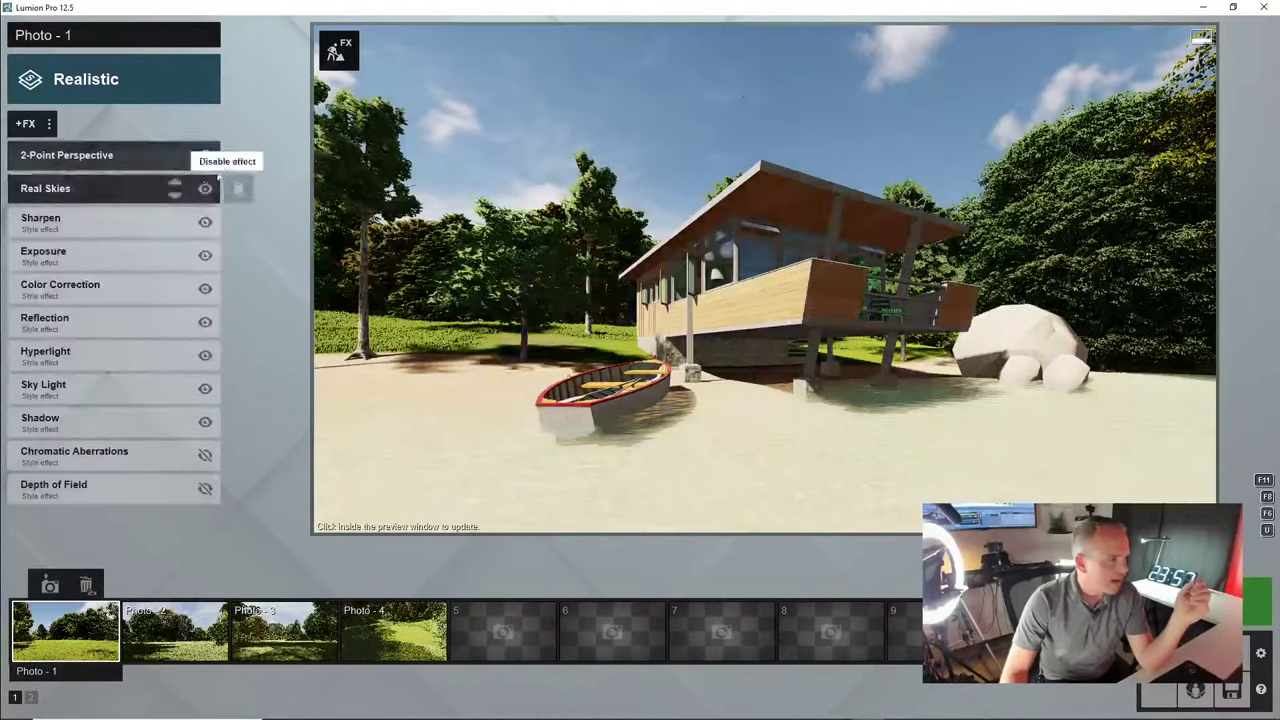
Clear the effect lists of Photo 1 and Photo 2 and delete both saved photos
{"action": "left_click", "coordinate": [49, 124]}
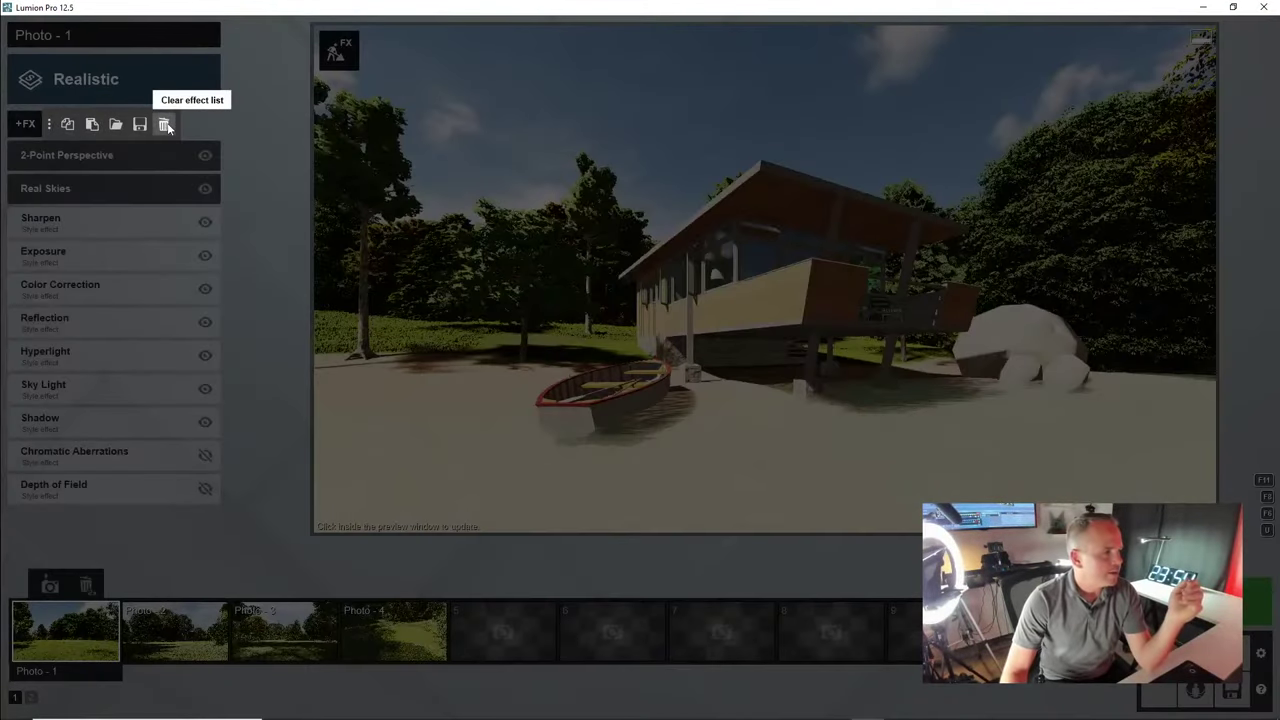
{"action": "left_click", "coordinate": [166, 125]}
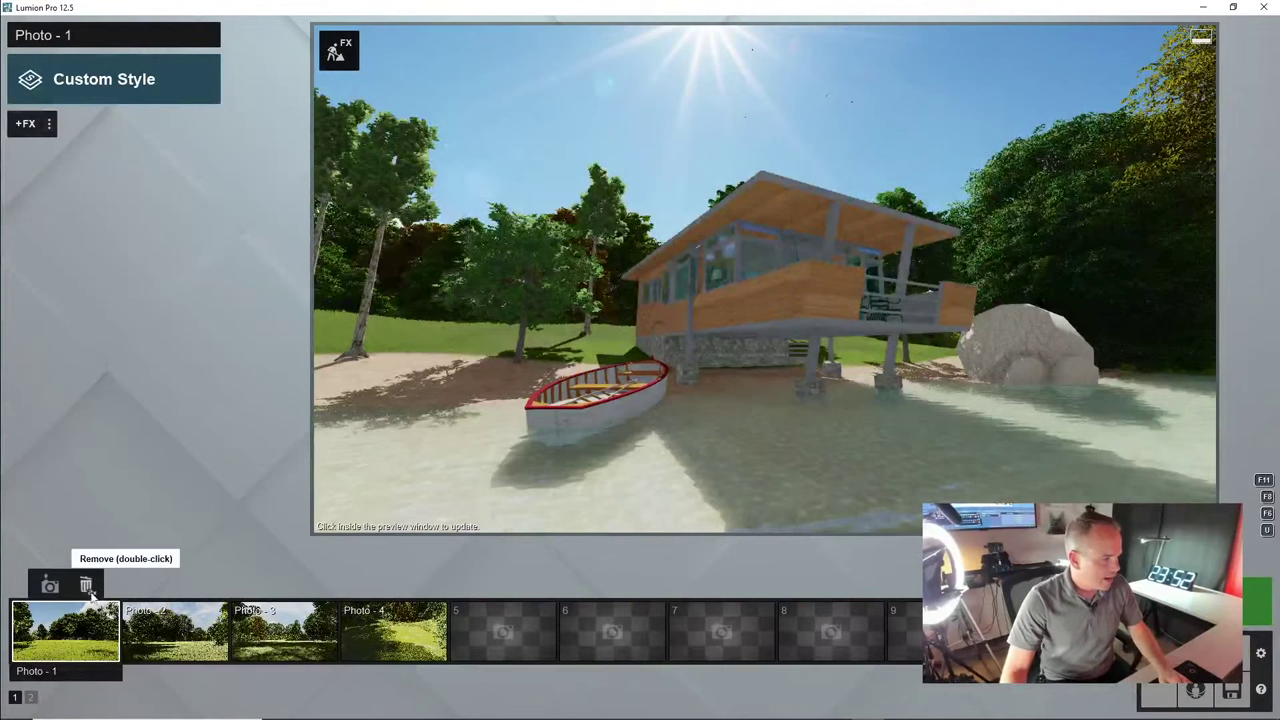
{"action": "double_click", "coordinate": [86, 587]}
{"action": "left_click", "coordinate": [187, 635]}
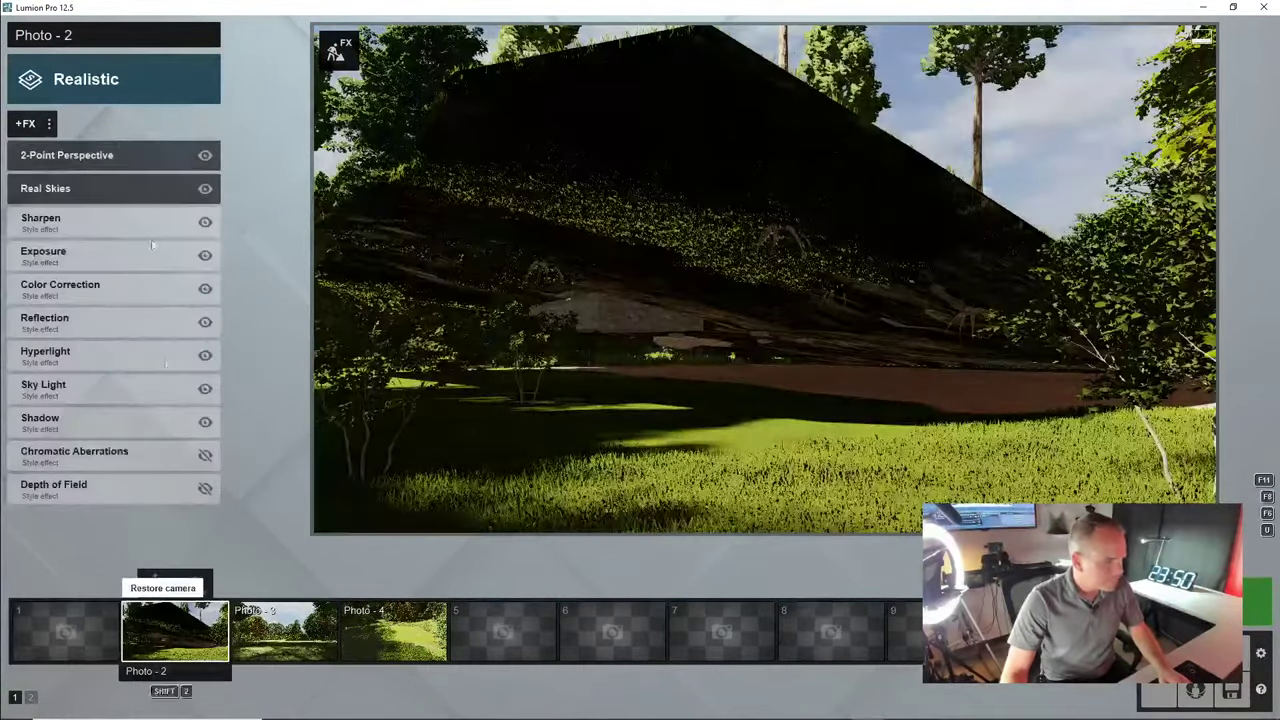
{"action": "mouse_move", "coordinate": [50, 124]}
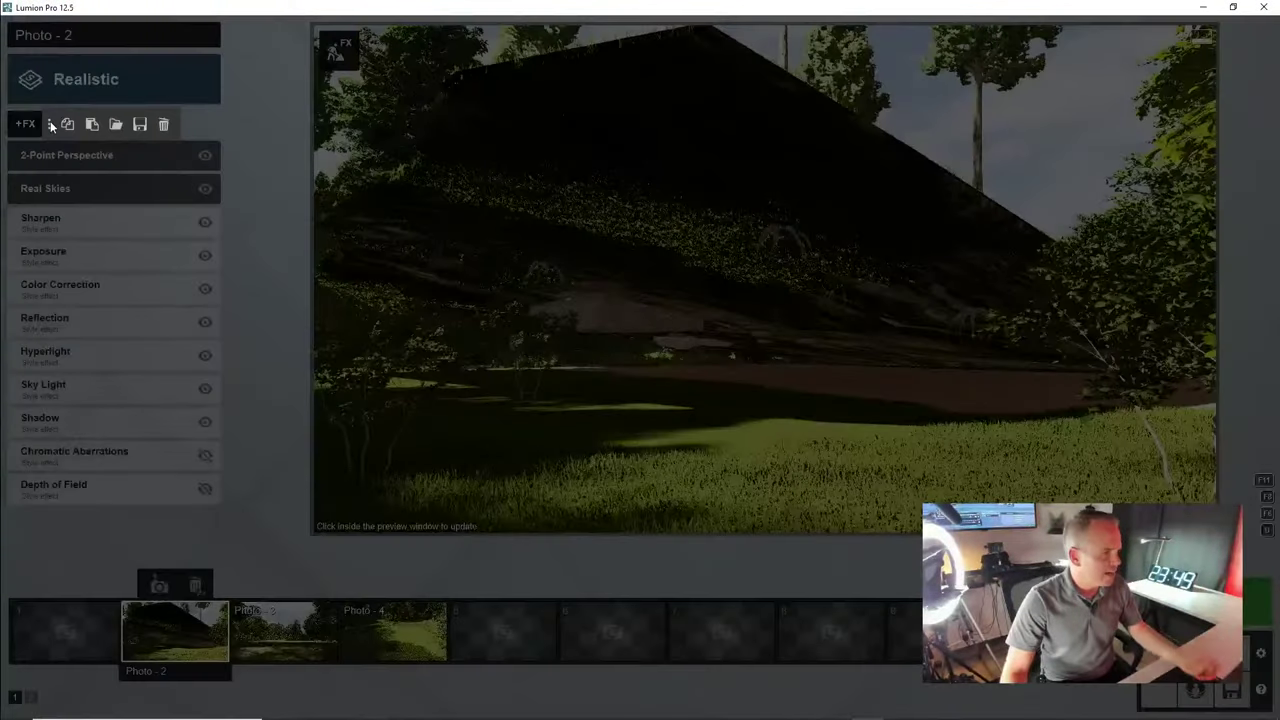
{"action": "left_click", "coordinate": [166, 126]}
{"action": "double_click", "coordinate": [195, 585]}
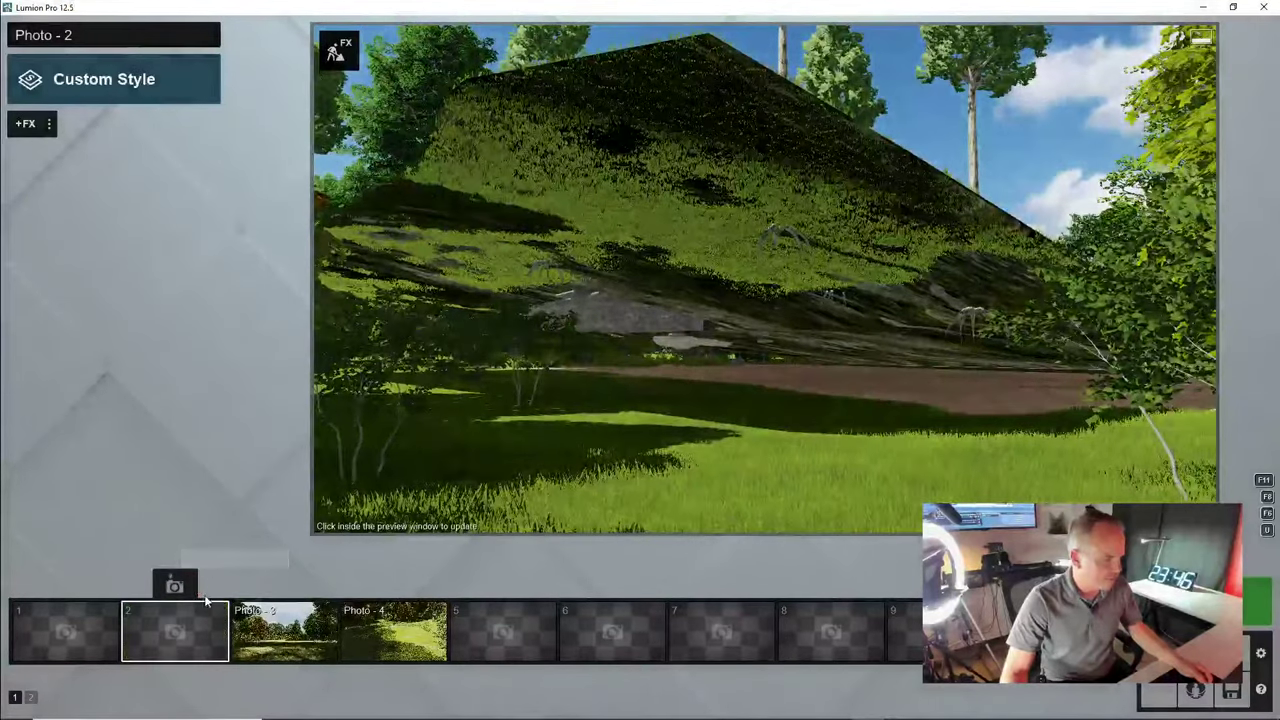
Clear the effects of Photo 3 and Photo 4 and remove both photos from their slots
{"action": "left_click", "coordinate": [265, 583]}
{"action": "mouse_move", "coordinate": [50, 124]}
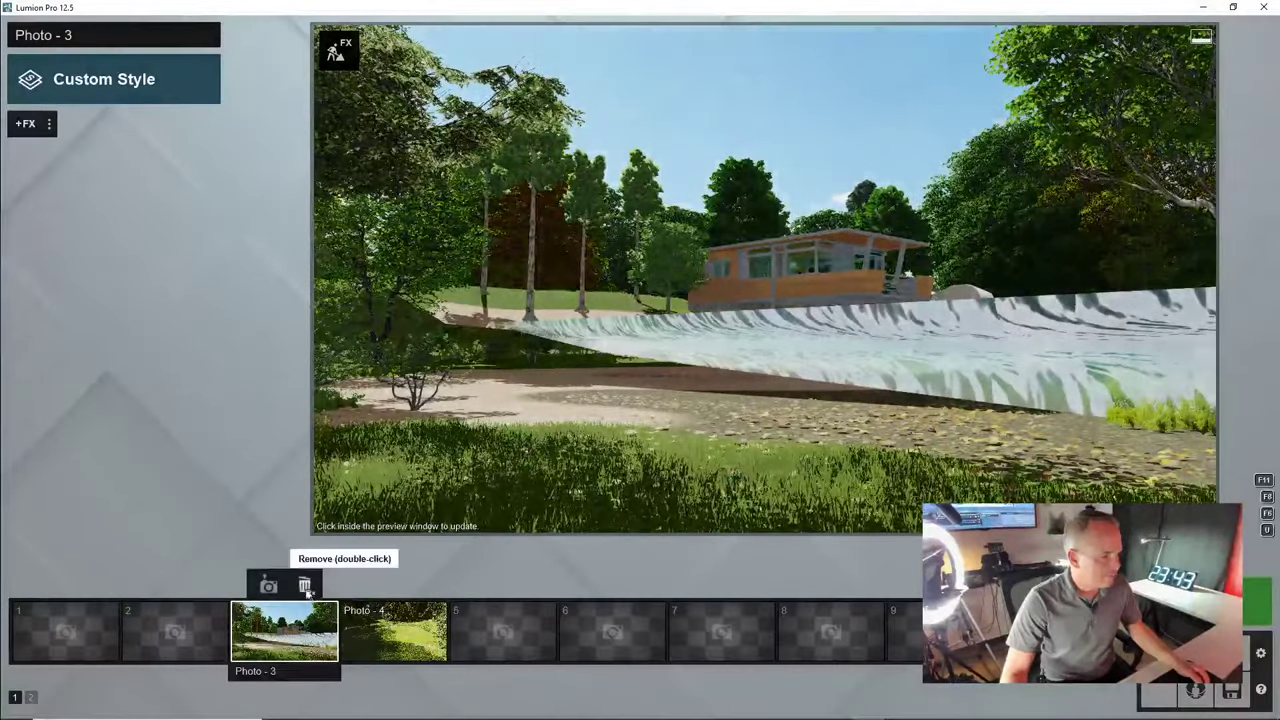
{"action": "left_click", "coordinate": [305, 584]}
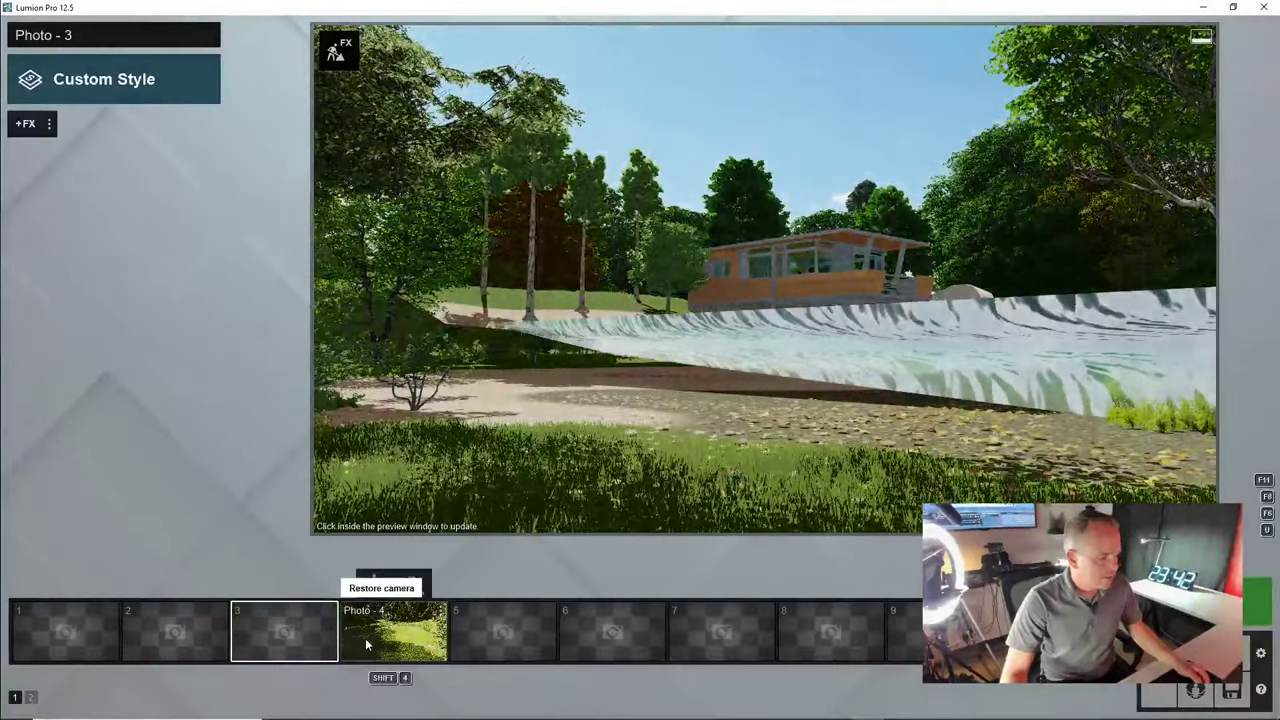
{"action": "left_click", "coordinate": [370, 635]}
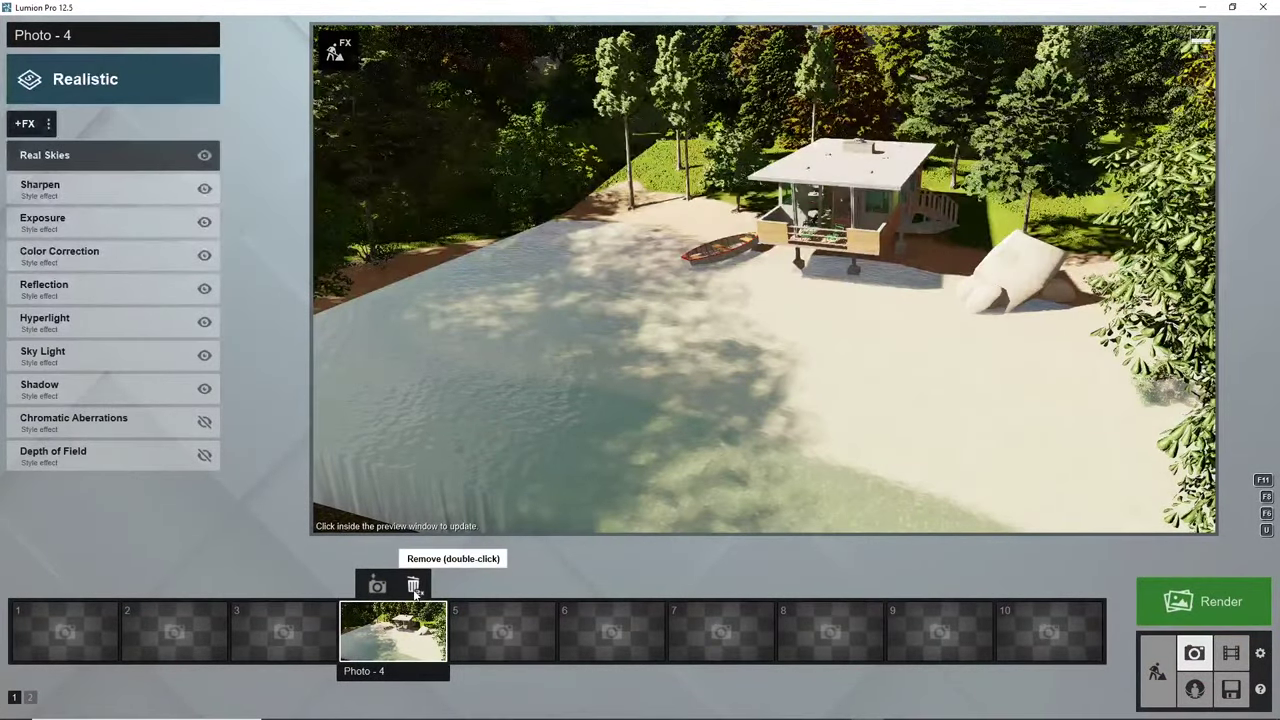
{"action": "double_click", "coordinate": [414, 587]}
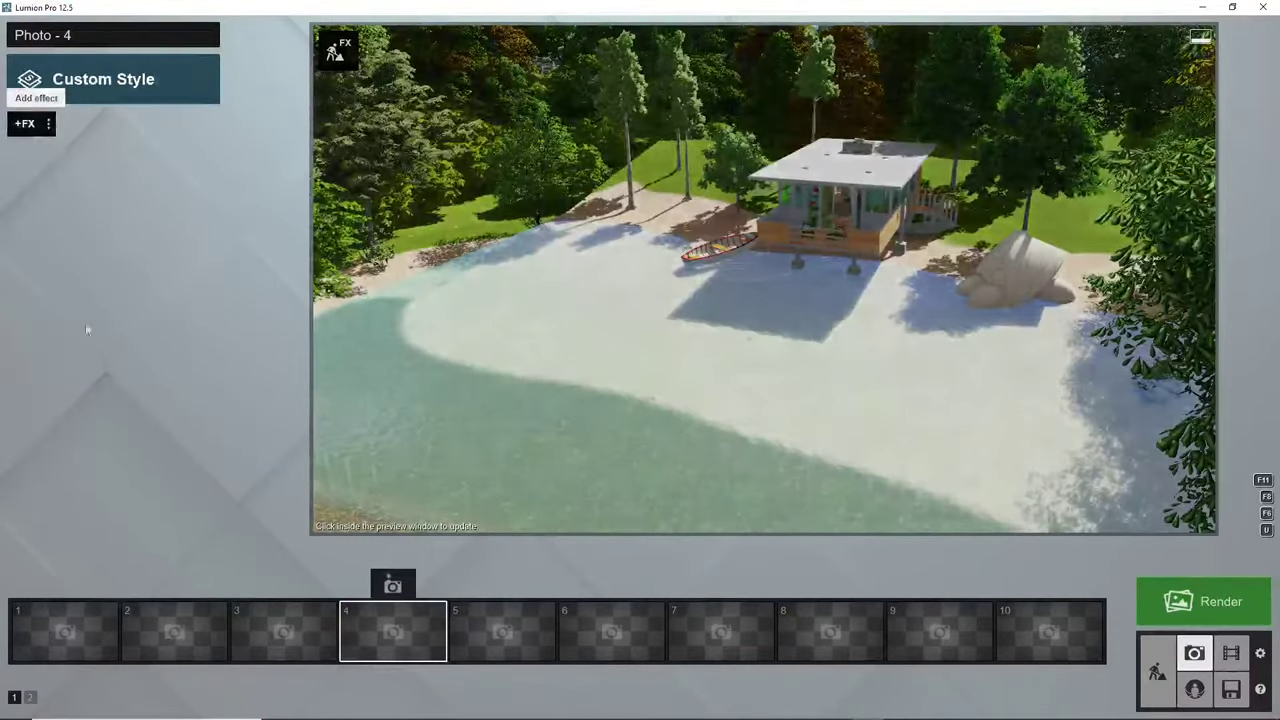
Select photo slot 1 and frame the cabin with the large rock from a camera height of about 2.5 ft
{"action": "left_click", "coordinate": [52, 621]}
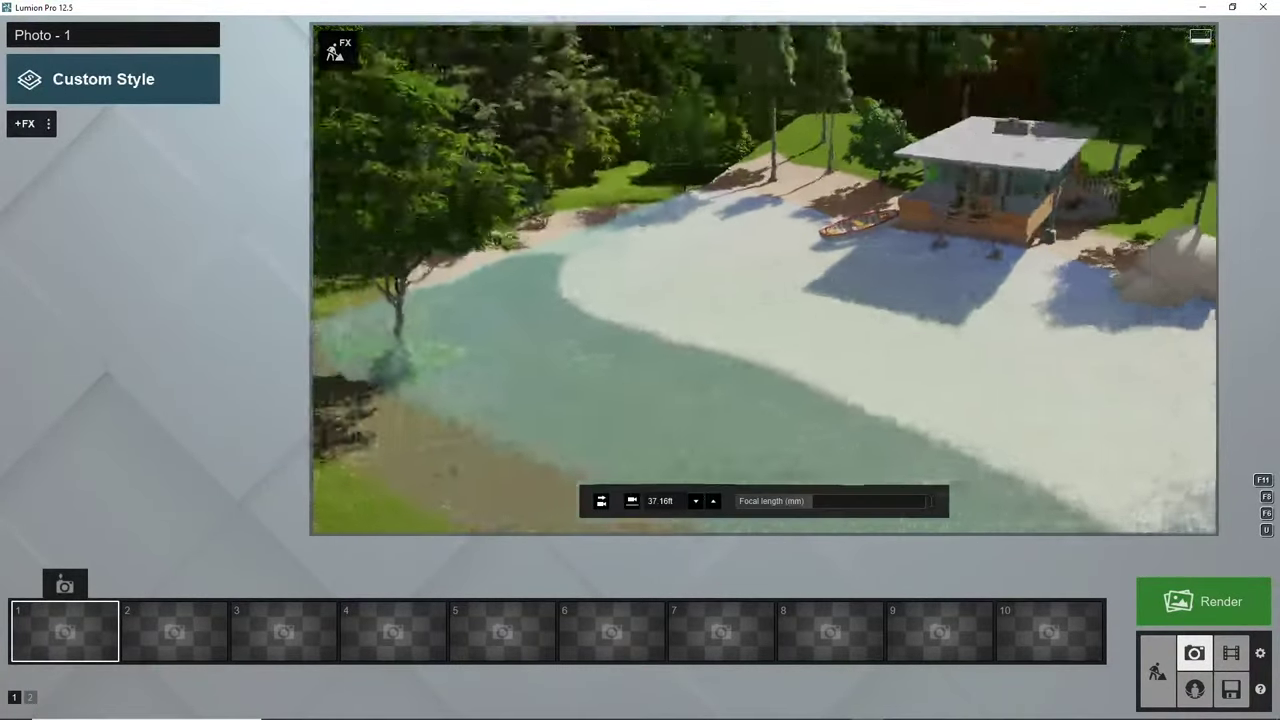
{"action": "key", "text": "w"}
{"action": "right_click_drag", "start_coordinate": [764, 281], "coordinate": [700, 280]}
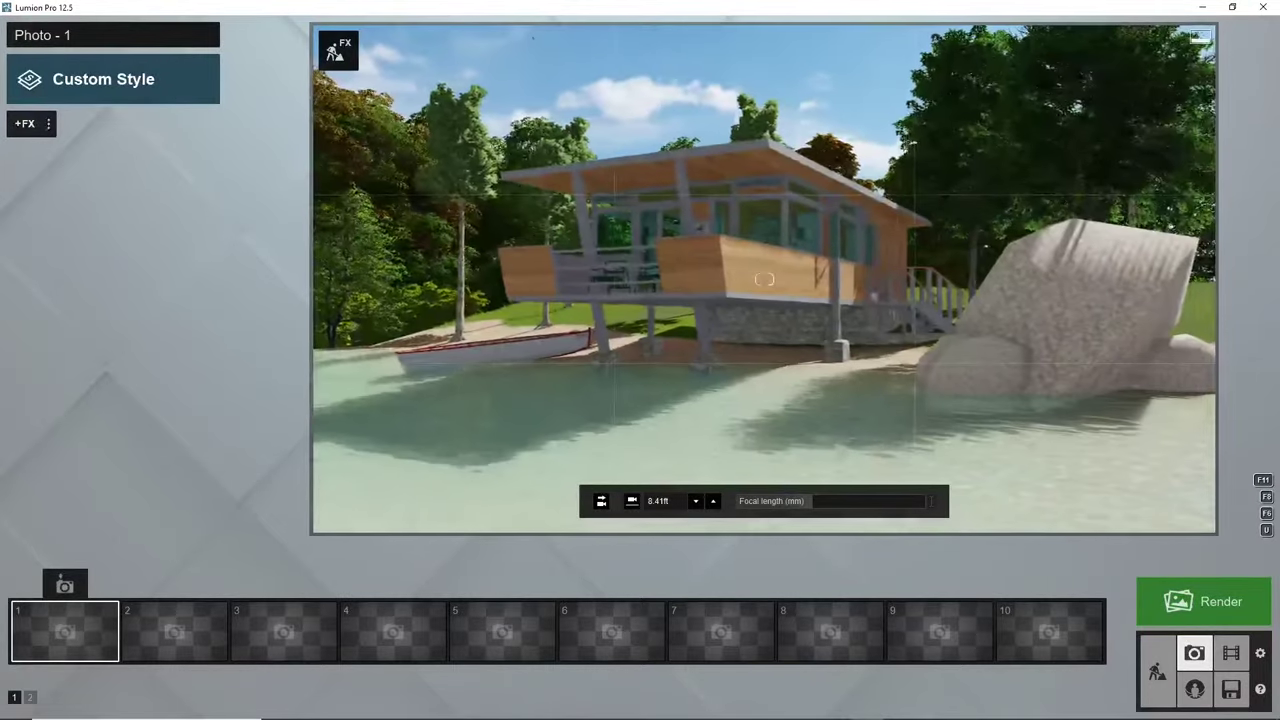
{"action": "right_click_drag", "start_coordinate": [650, 282], "coordinate": [632, 274]}
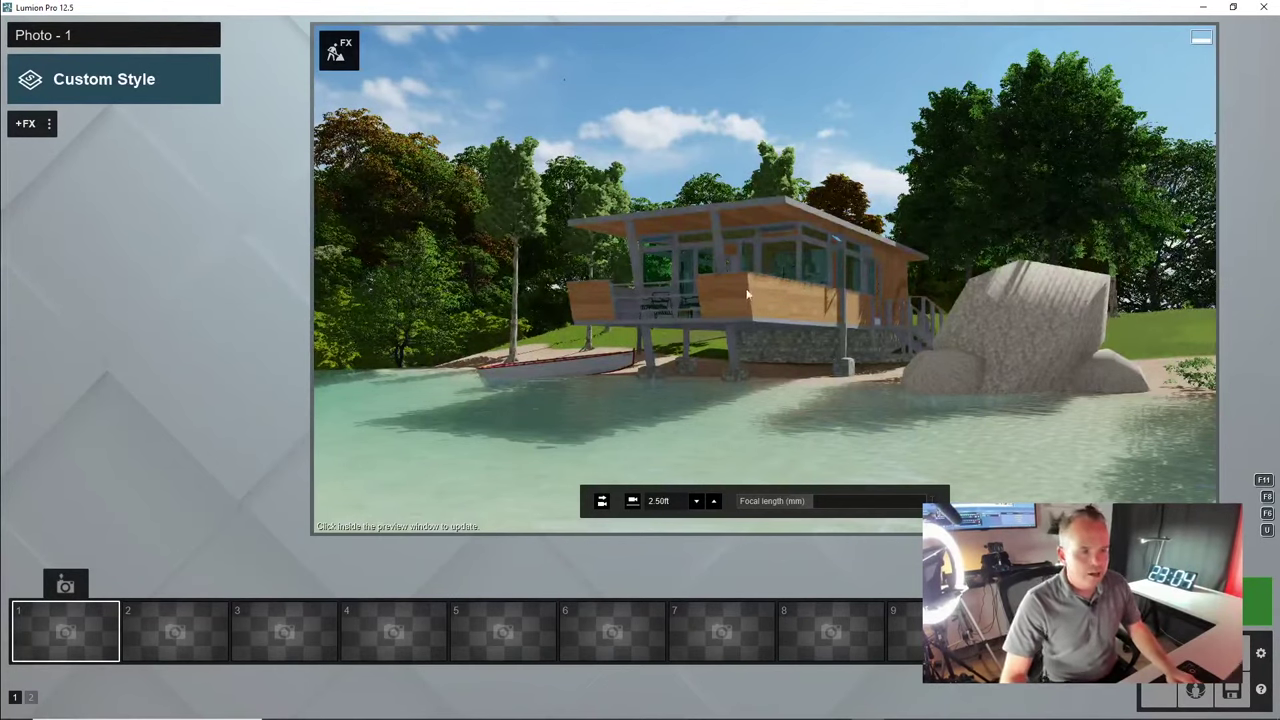
Set the camera's focal length to 25 mm
{"action": "mouse_move", "coordinate": [758, 499]}
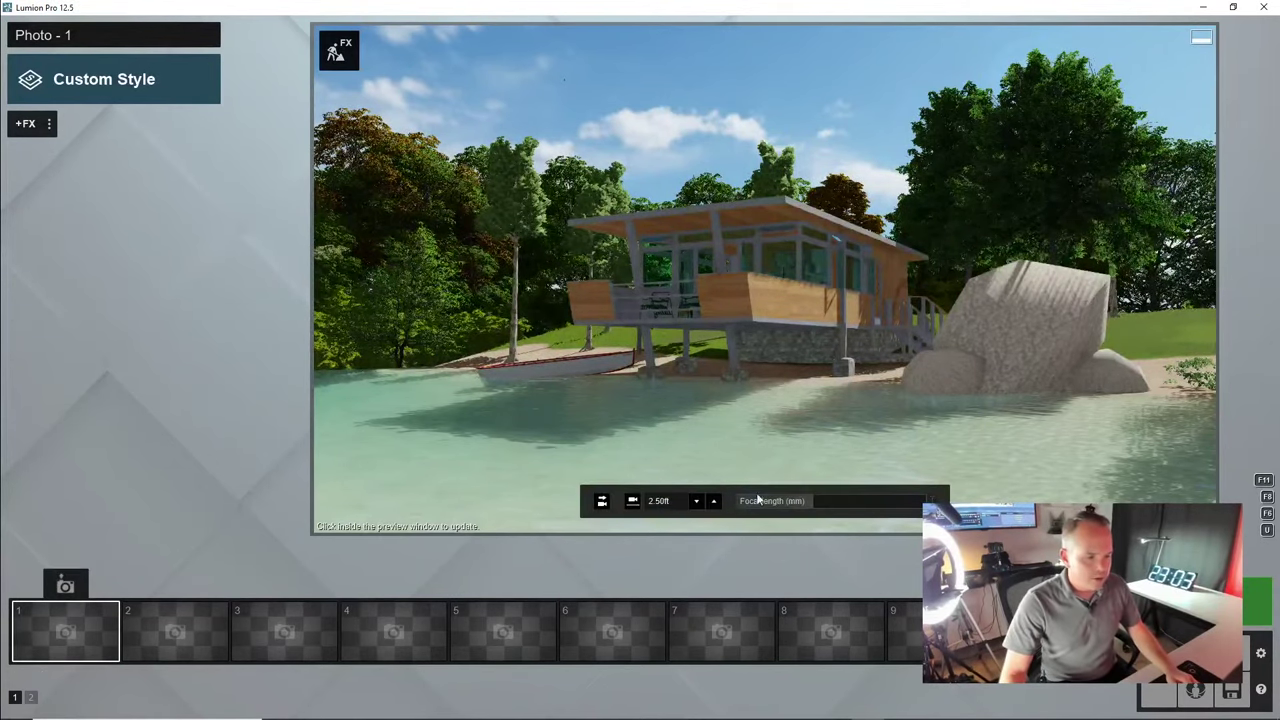
{"action": "double_click", "coordinate": [812, 502]}
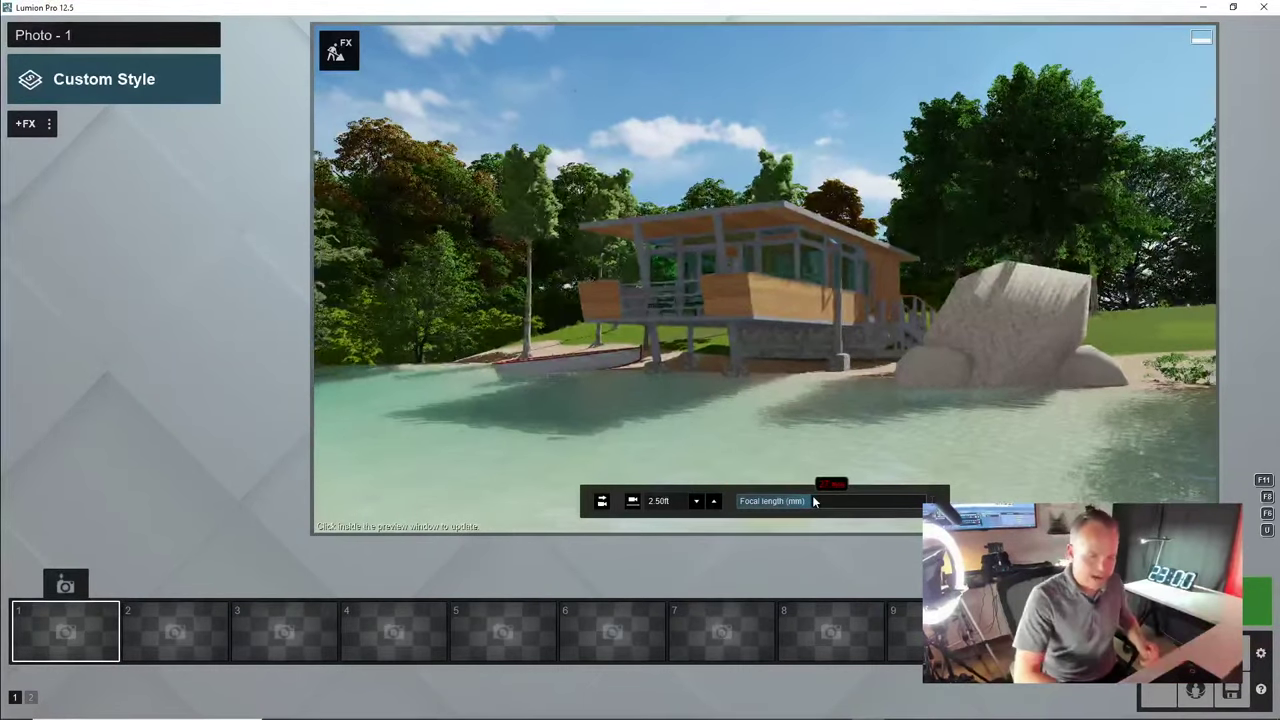
{"action": "type", "text": "25"}
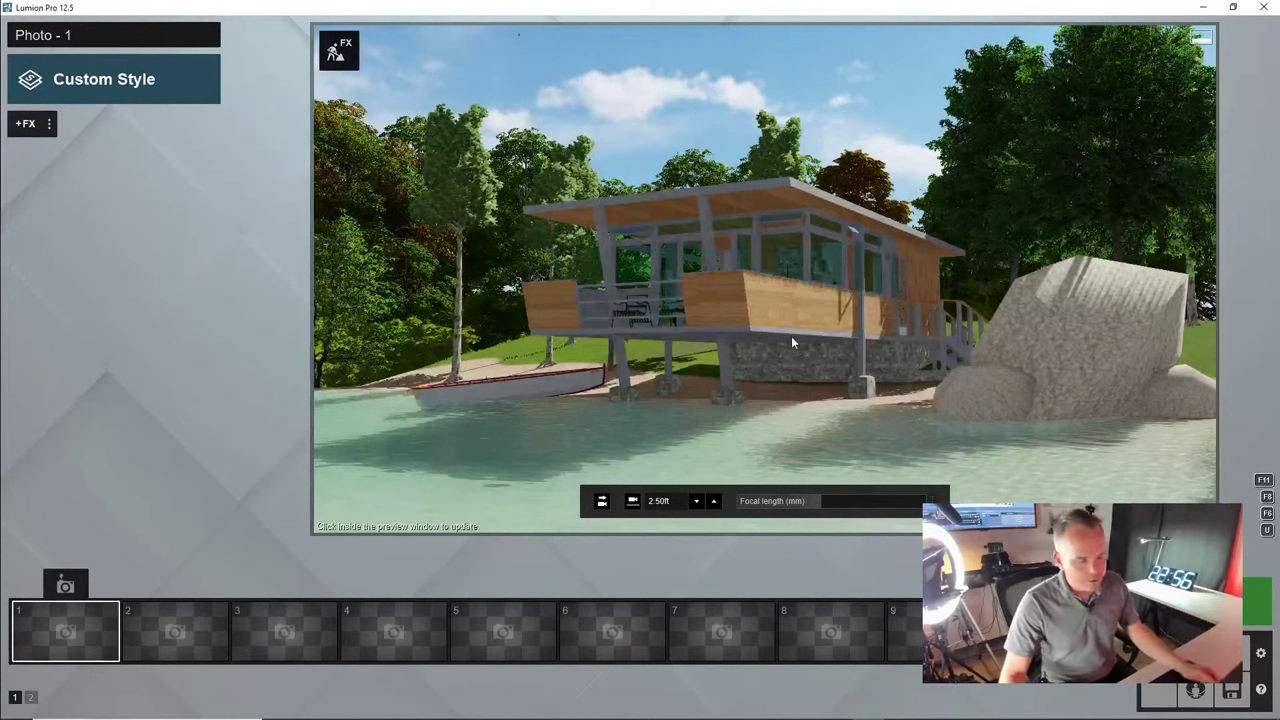
Lower the camera to about 1.35 ft, reframe the cabin with more sky above it, and save the view as Photo 1
{"action": "left_click", "coordinate": [765, 280]}
{"action": "right_click_drag", "start_coordinate": [765, 280], "coordinate": [744, 263]}
{"action": "key", "text": "e"}
{"action": "key", "text": "e"}
{"action": "key", "text": "e"}
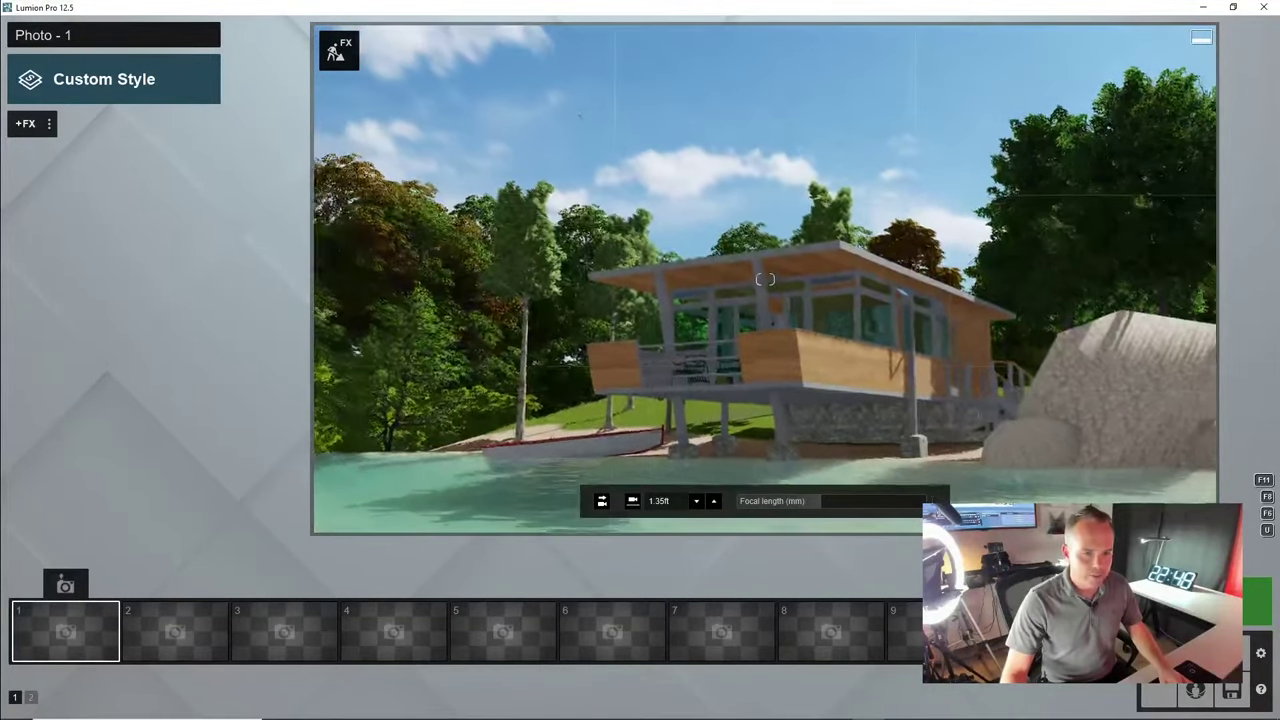
{"action": "left_click", "coordinate": [65, 585]}
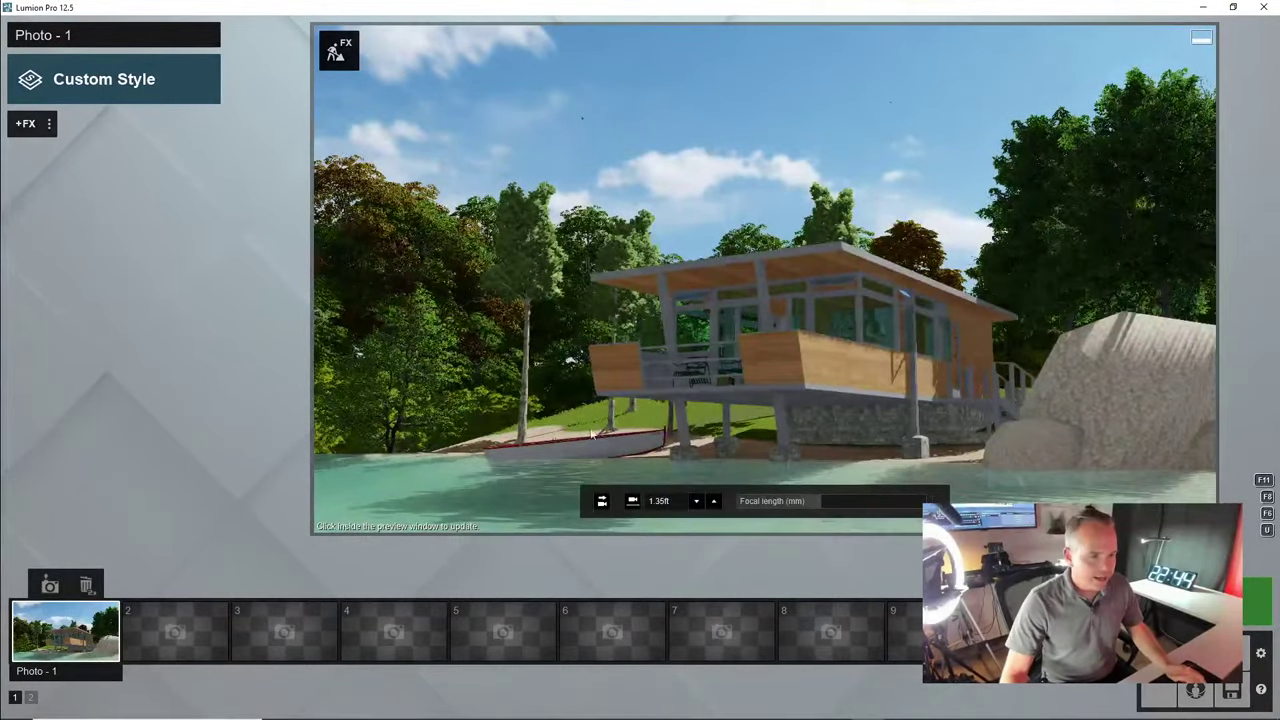
Restore the saved Photo 1 view and add a 2-Point Perspective effect to it
{"action": "right_click_drag", "start_coordinate": [686, 380], "coordinate": [500, 470]}
{"action": "left_click", "coordinate": [67, 651]}
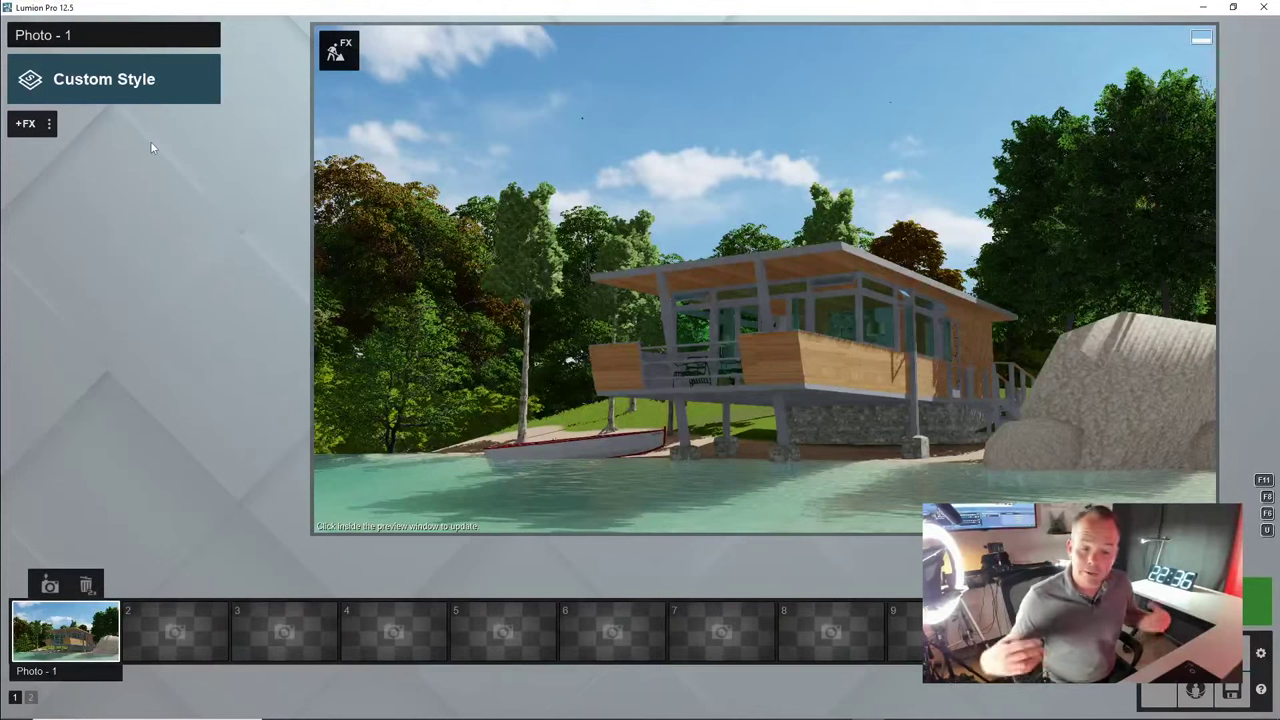
{"action": "left_click", "coordinate": [25, 123]}
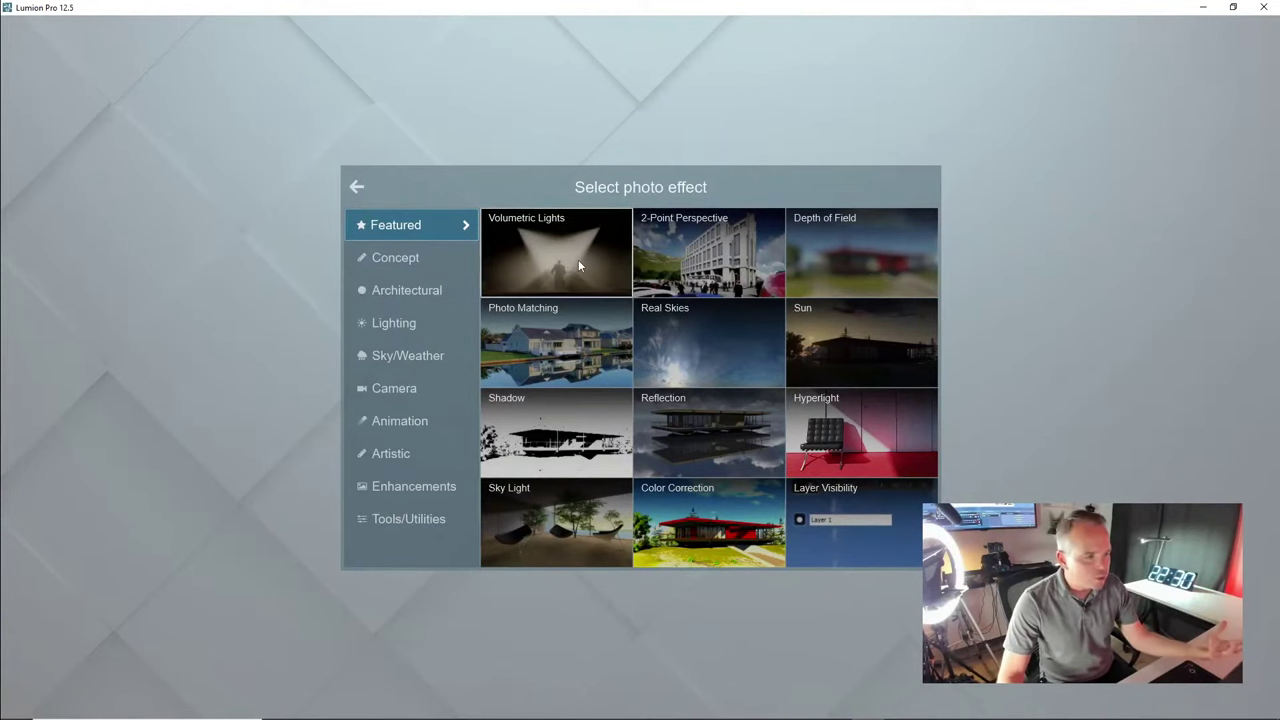
{"action": "left_click", "coordinate": [708, 250]}
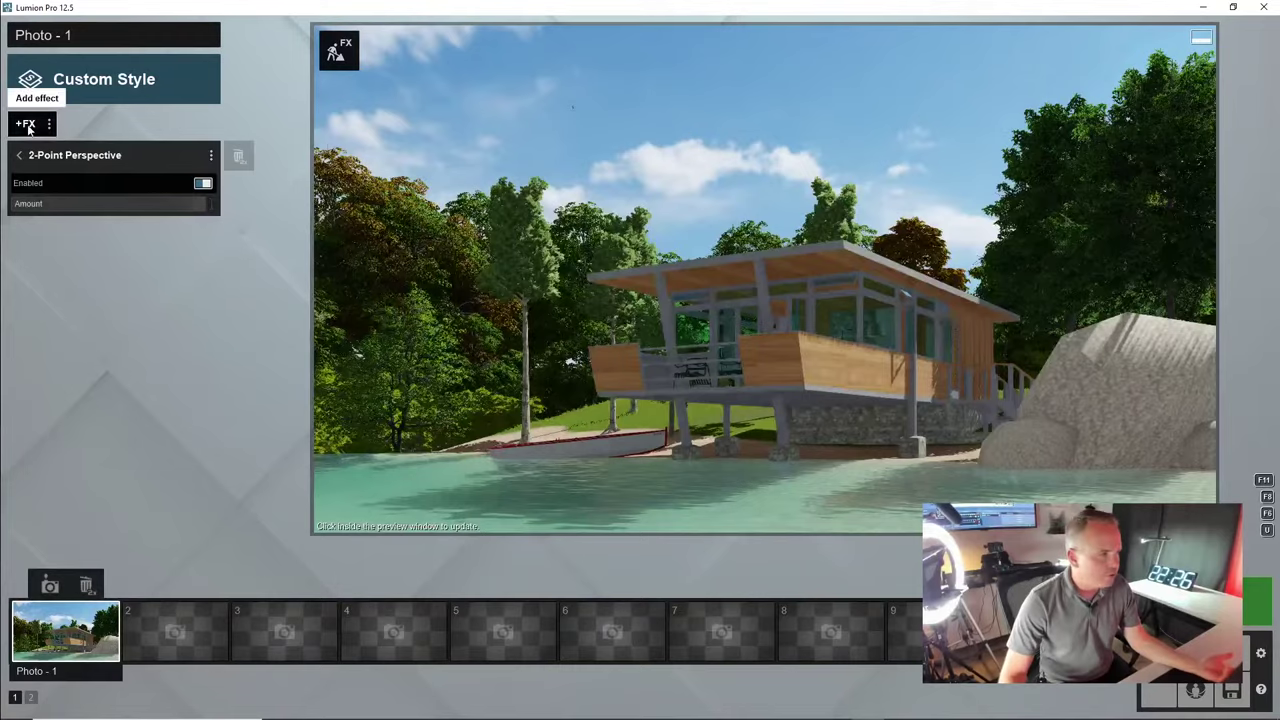
Add a Real Skies effect using the mostly clear blue Cloudy sky with low clouds, and raise its heading so sunlight hits the cabin's front
{"action": "left_click", "coordinate": [26, 124]}
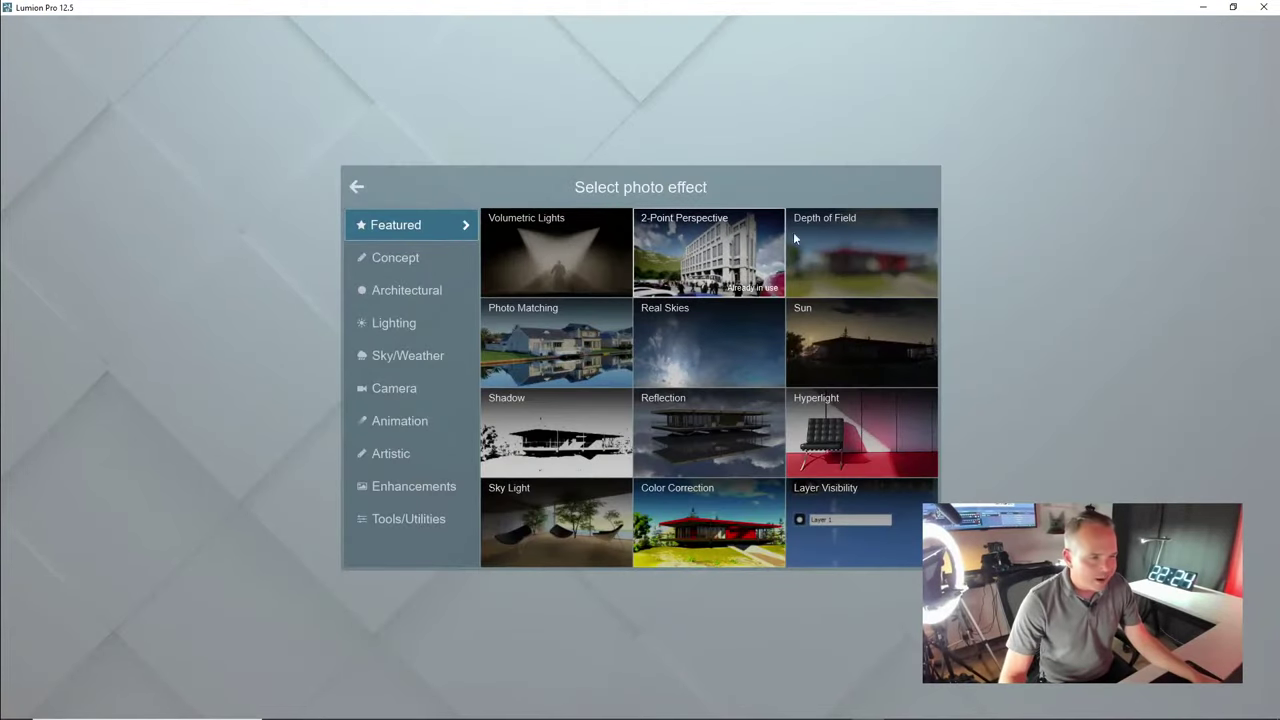
{"action": "left_click", "coordinate": [728, 353]}
{"action": "left_click", "coordinate": [69, 198]}
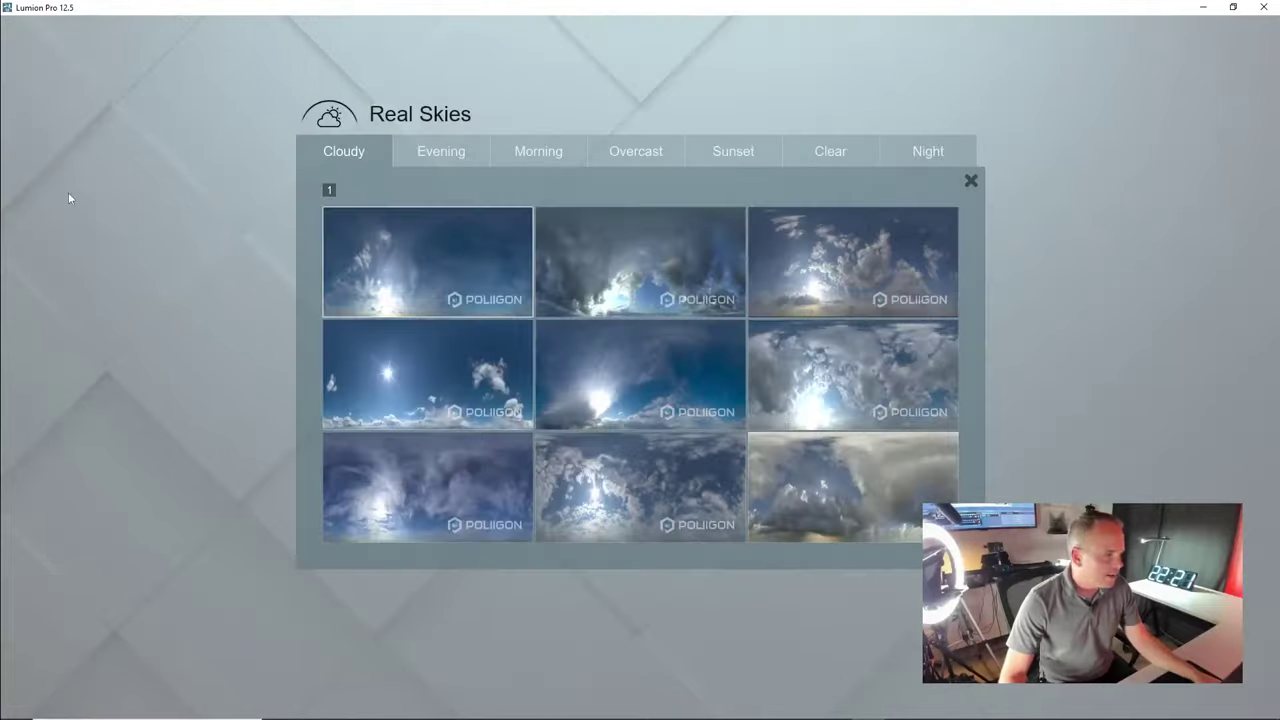
{"action": "left_click", "coordinate": [398, 380]}
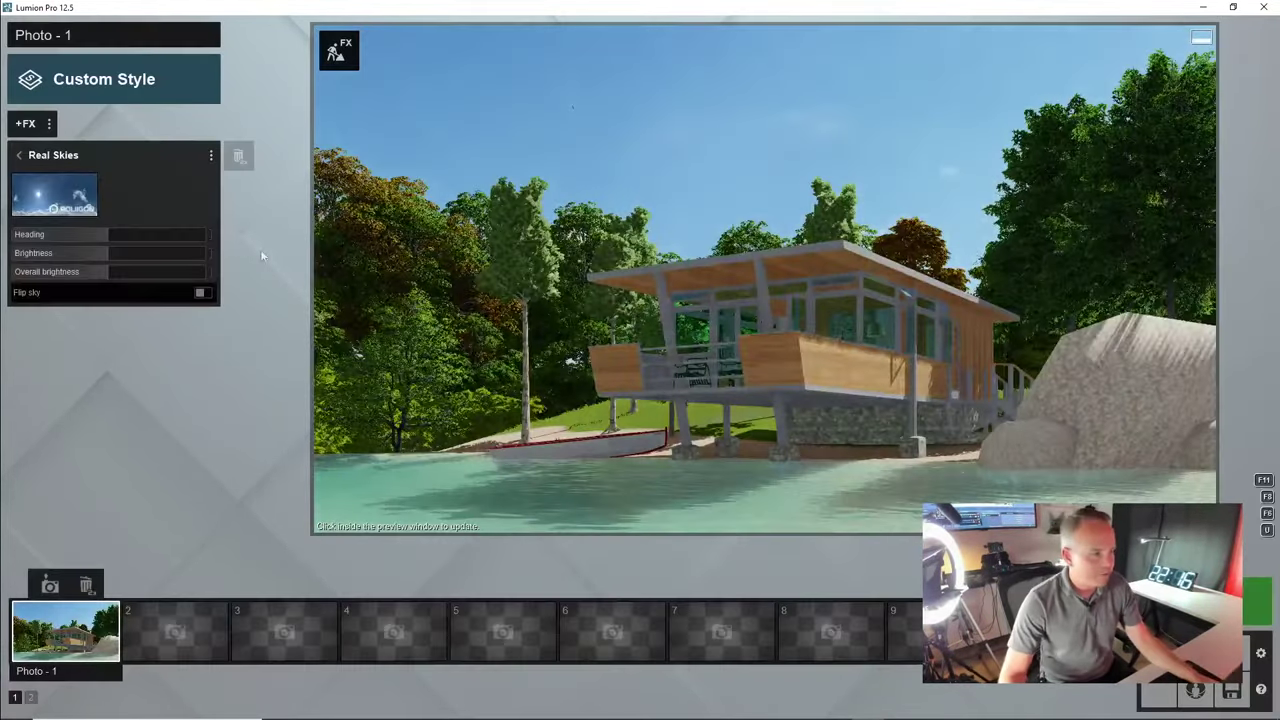
{"action": "left_click_drag", "start_coordinate": [111, 234], "coordinate": [173, 248]}
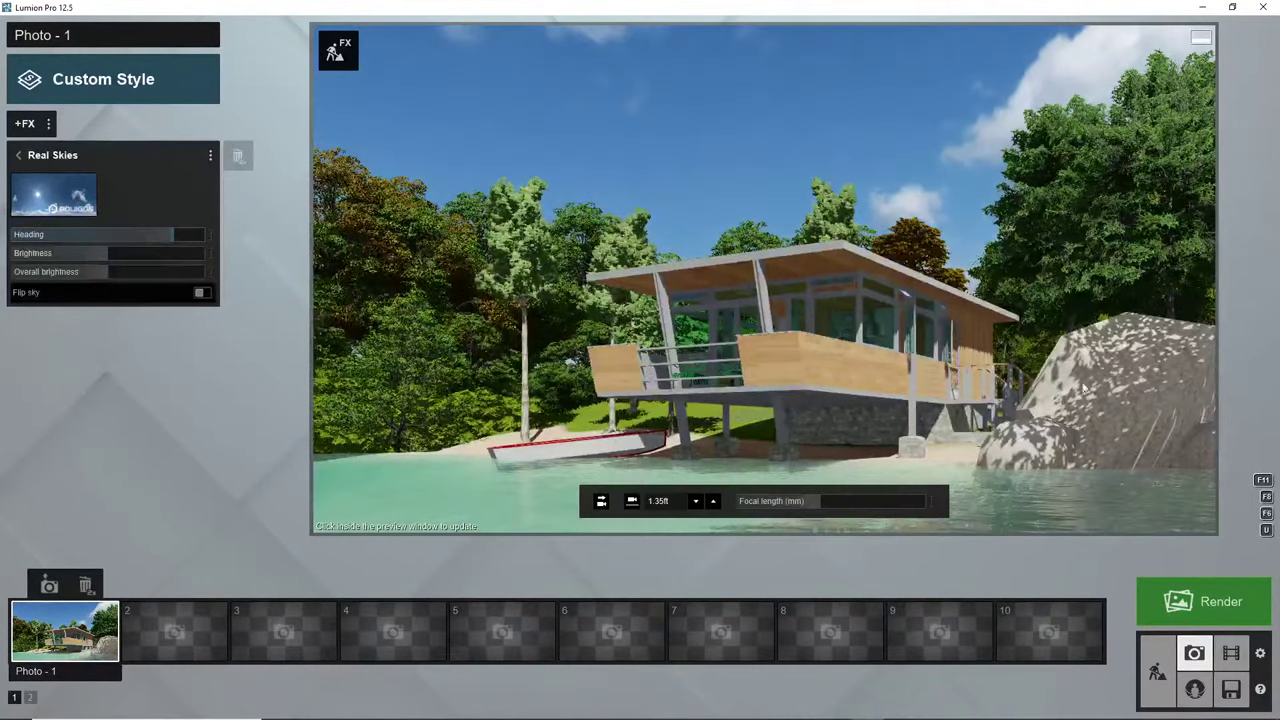
{"action": "left_click", "coordinate": [689, 229]}
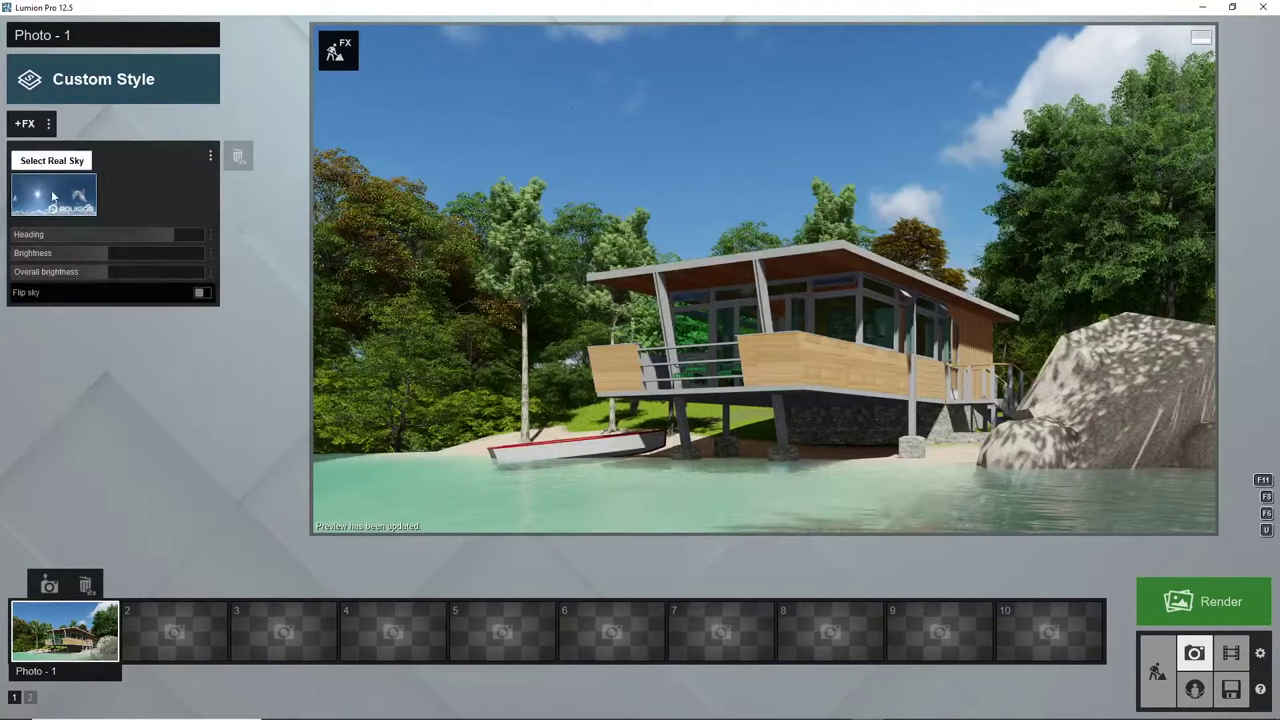
Add a Shadow effect and turn on soft shadows, checking the leaf shadows on the large rock up close
{"action": "left_click", "coordinate": [25, 124]}
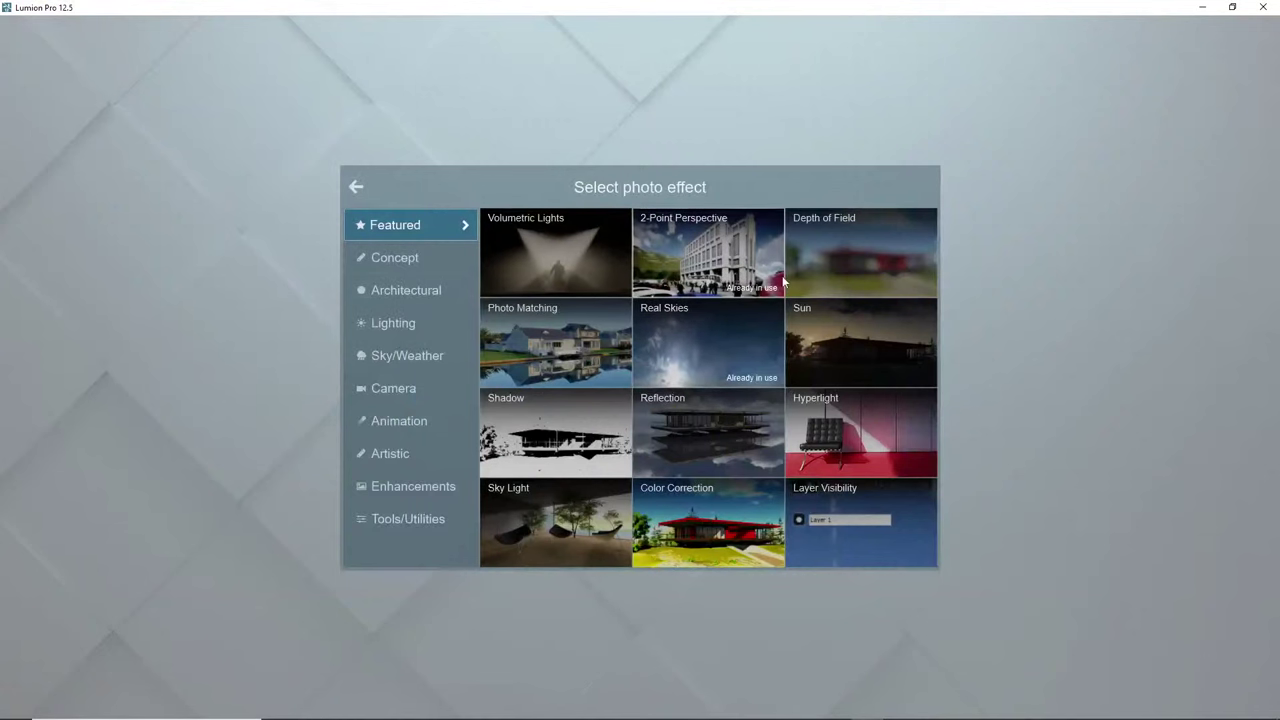
{"action": "left_click", "coordinate": [531, 438]}
{"action": "key", "text": "w"}
{"action": "right_click_drag", "start_coordinate": [850, 290], "coordinate": [1168, 288]}
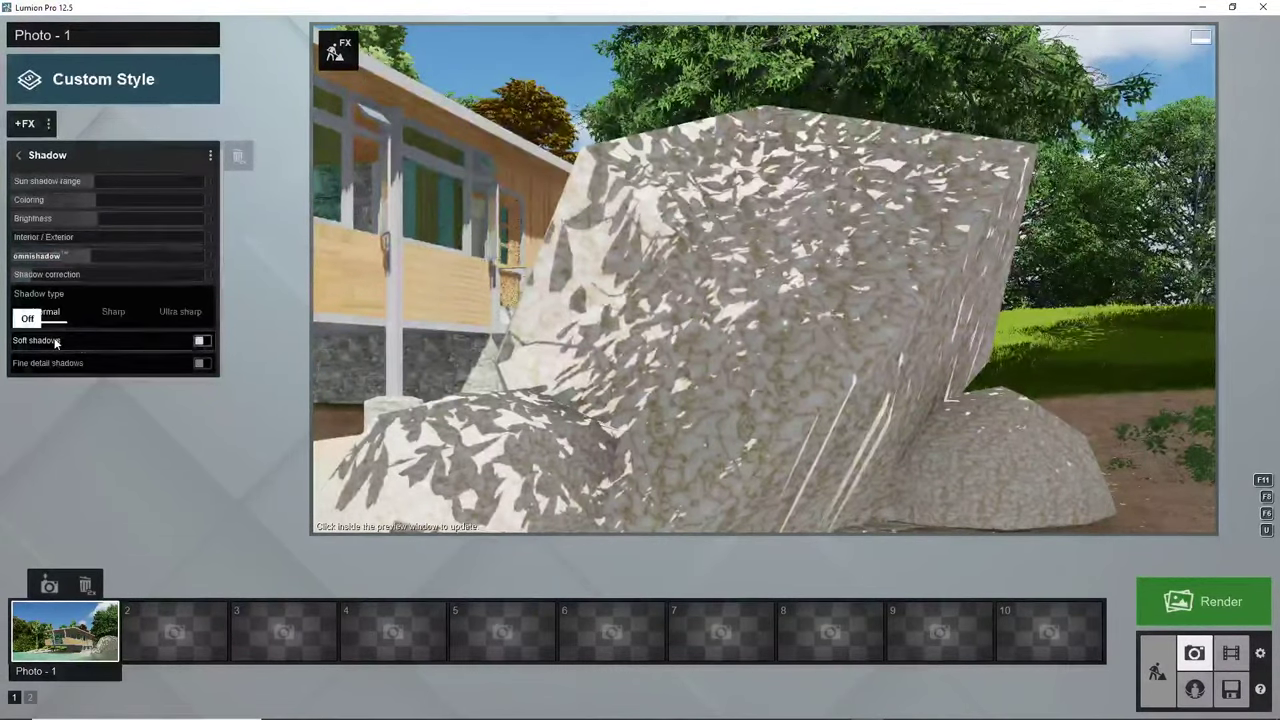
{"action": "left_click", "coordinate": [200, 342]}
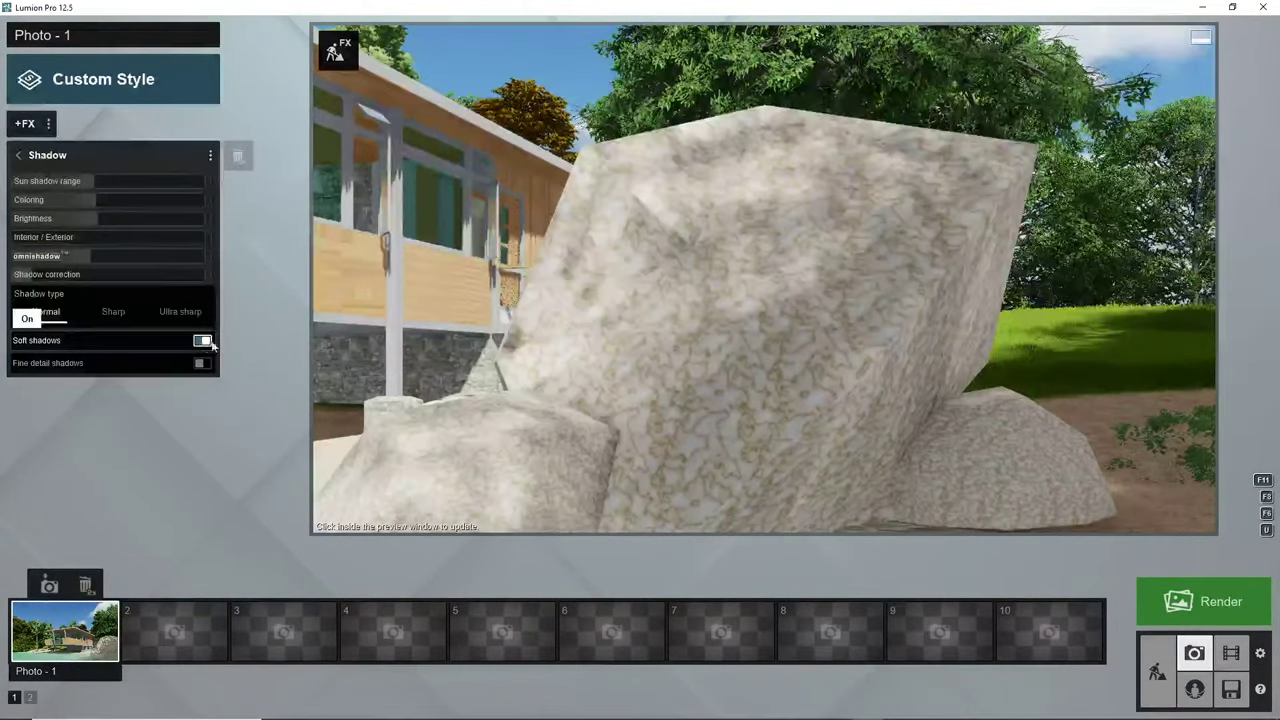
Turn on fine detail shadows while checking the grass, and set the Shadow effect's Interior / Exterior fully to exterior in the Photo 1 view
{"action": "right_click_drag", "start_coordinate": [620, 330], "coordinate": [764, 355]}
{"action": "key", "text": "w"}
{"action": "key", "text": "w"}
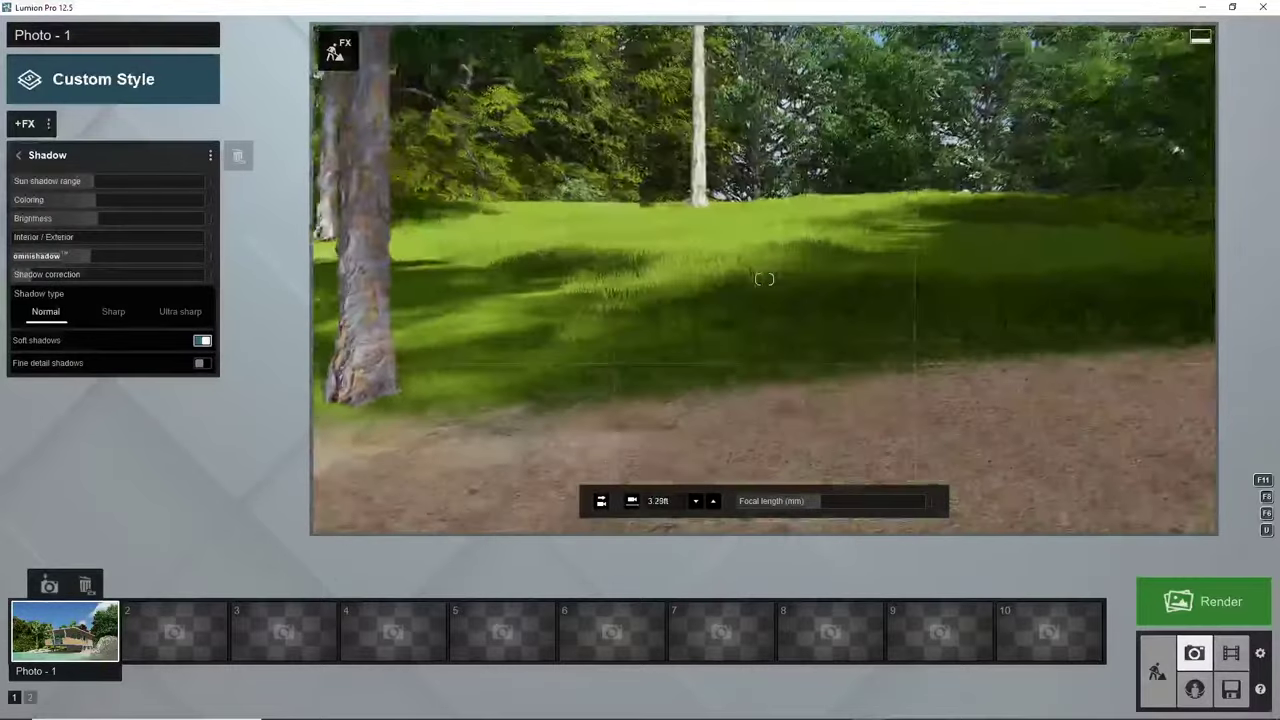
{"action": "left_click", "coordinate": [199, 364]}
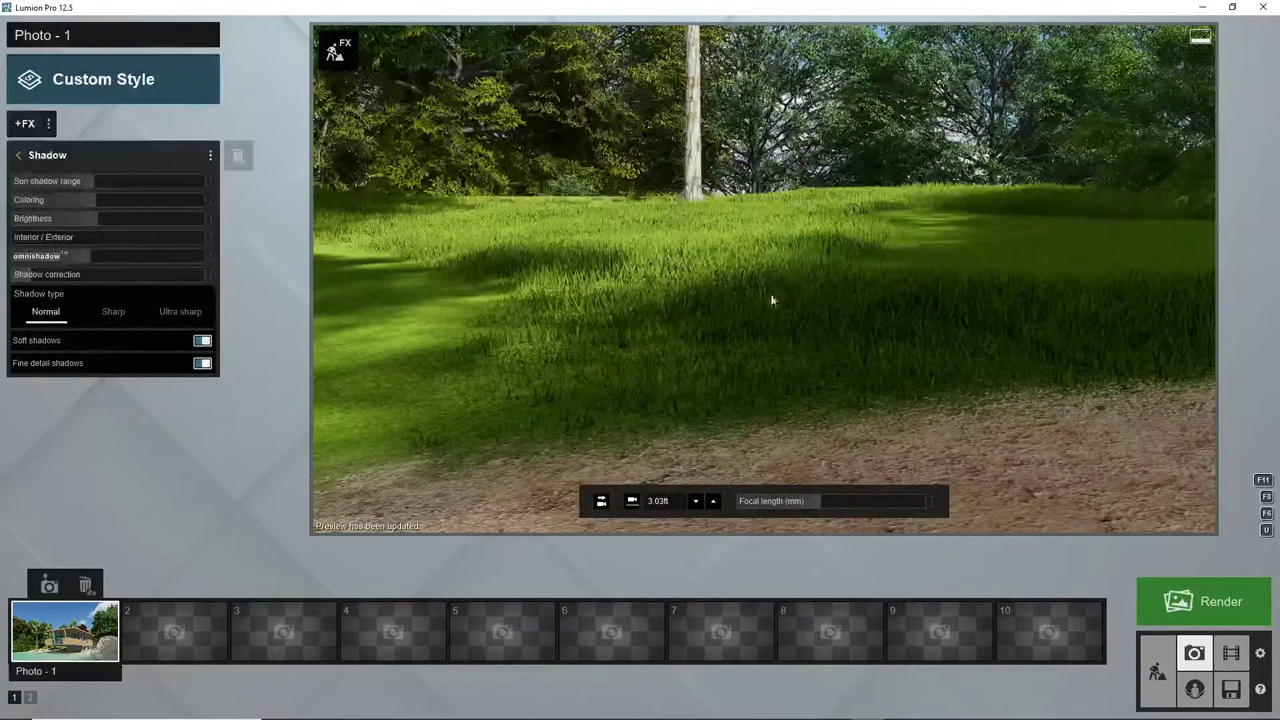
{"action": "left_click", "coordinate": [202, 364]}
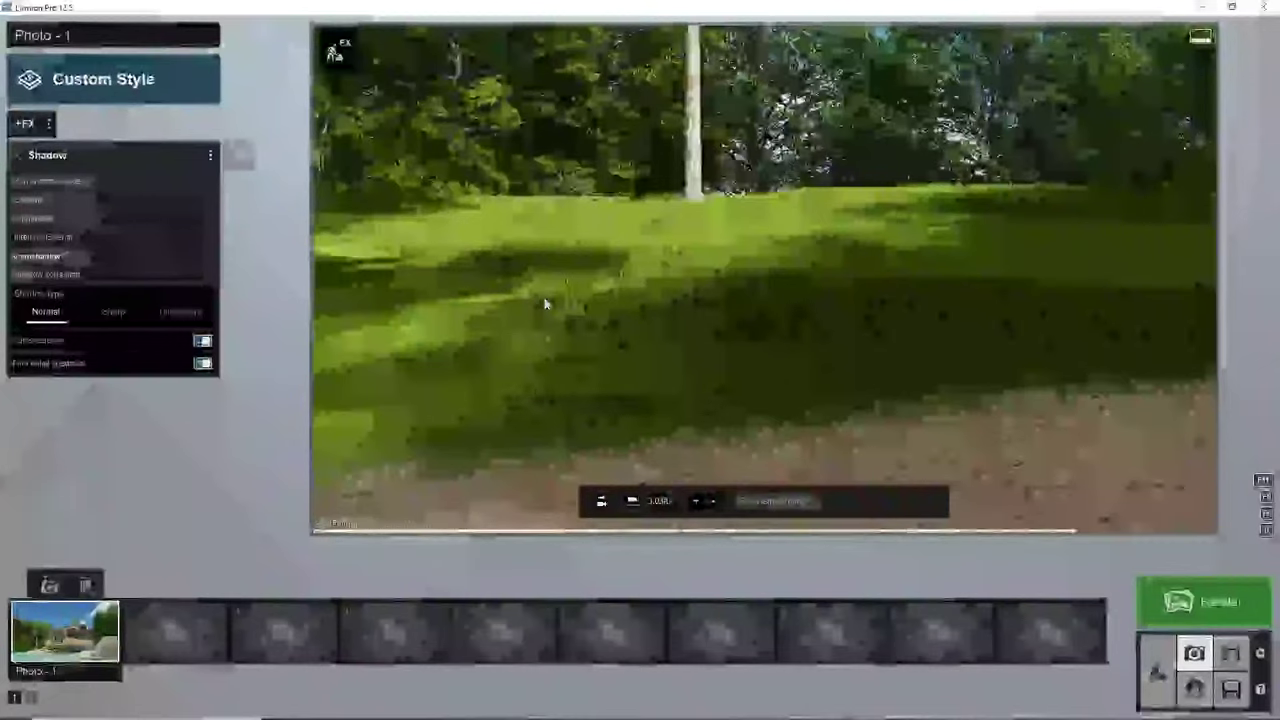
{"action": "left_click", "coordinate": [49, 585]}
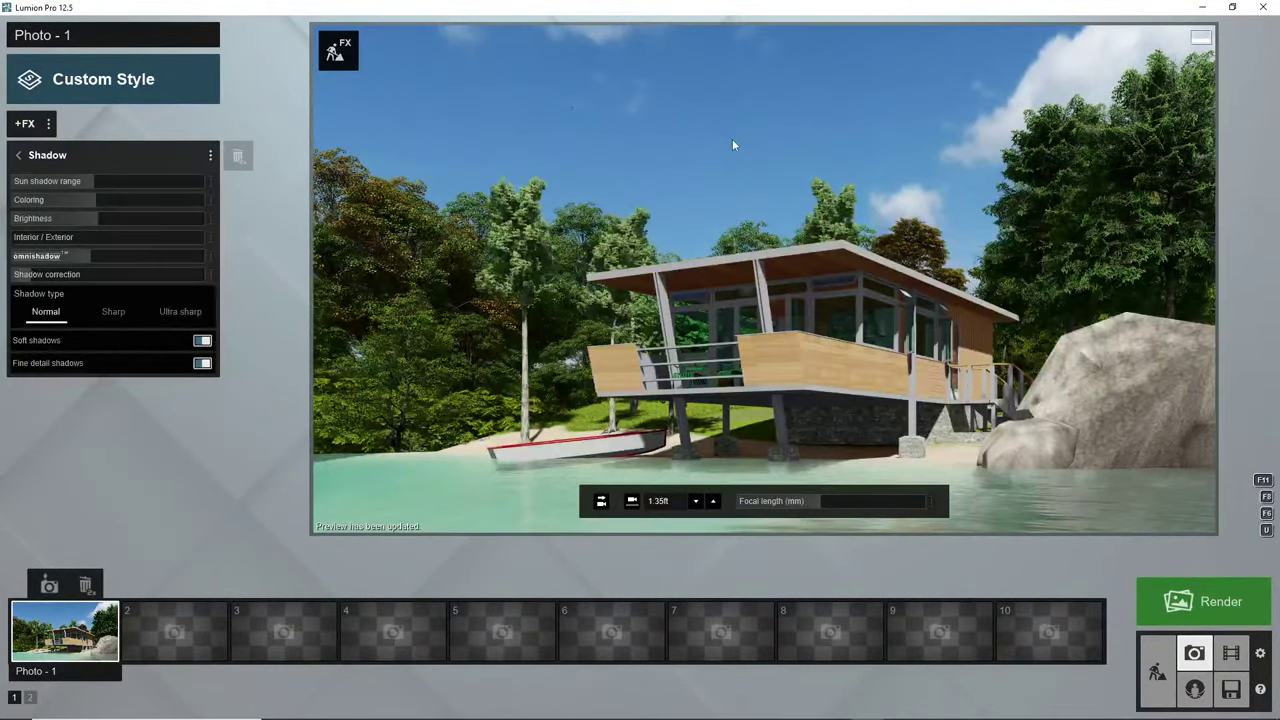
{"action": "mouse_move", "coordinate": [91, 222]}
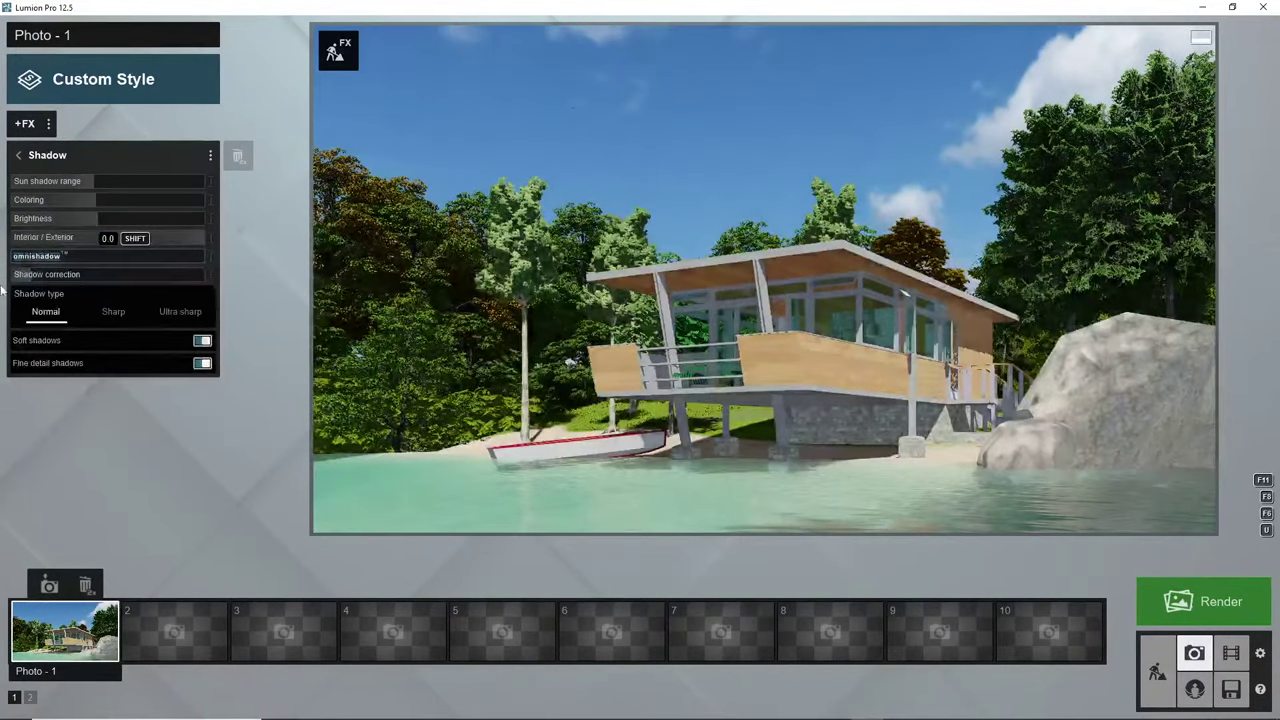
{"action": "left_click_drag", "start_coordinate": [1, 286], "coordinate": [225, 287]}
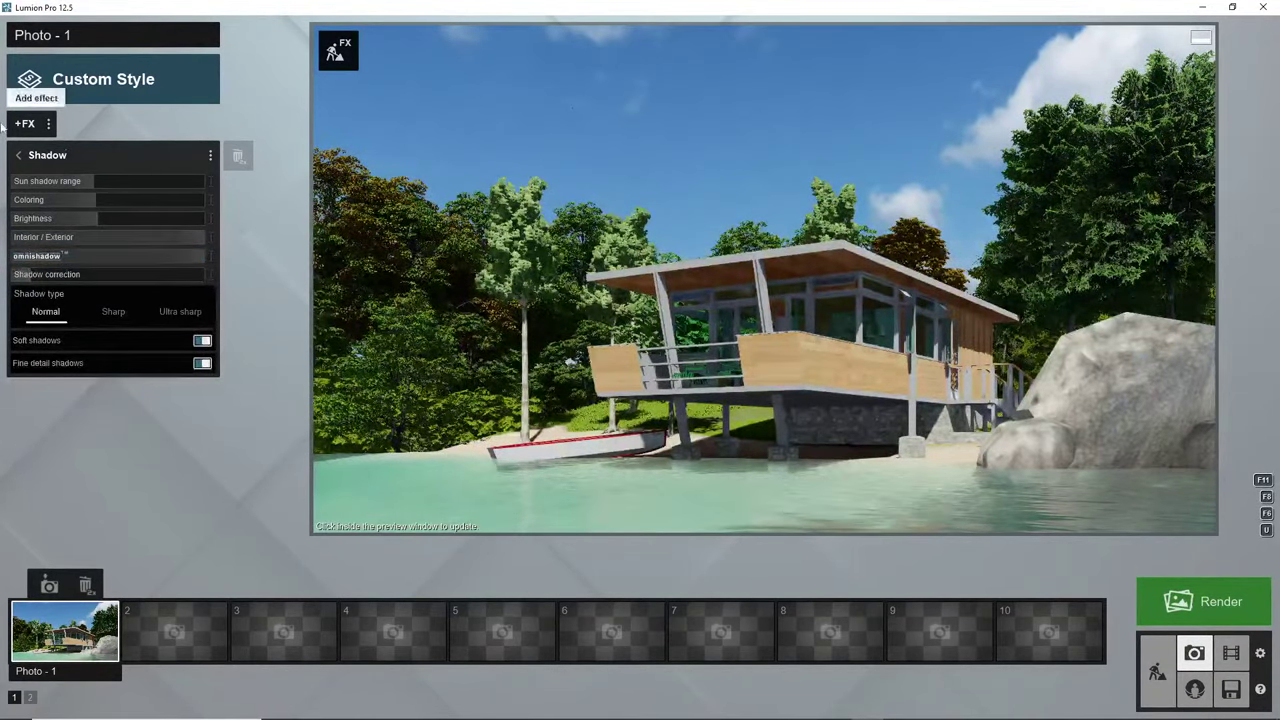
Add a Reflection effect and enable Speedray, with the camera close to the cabin's corner windows
{"action": "left_click", "coordinate": [24, 124]}
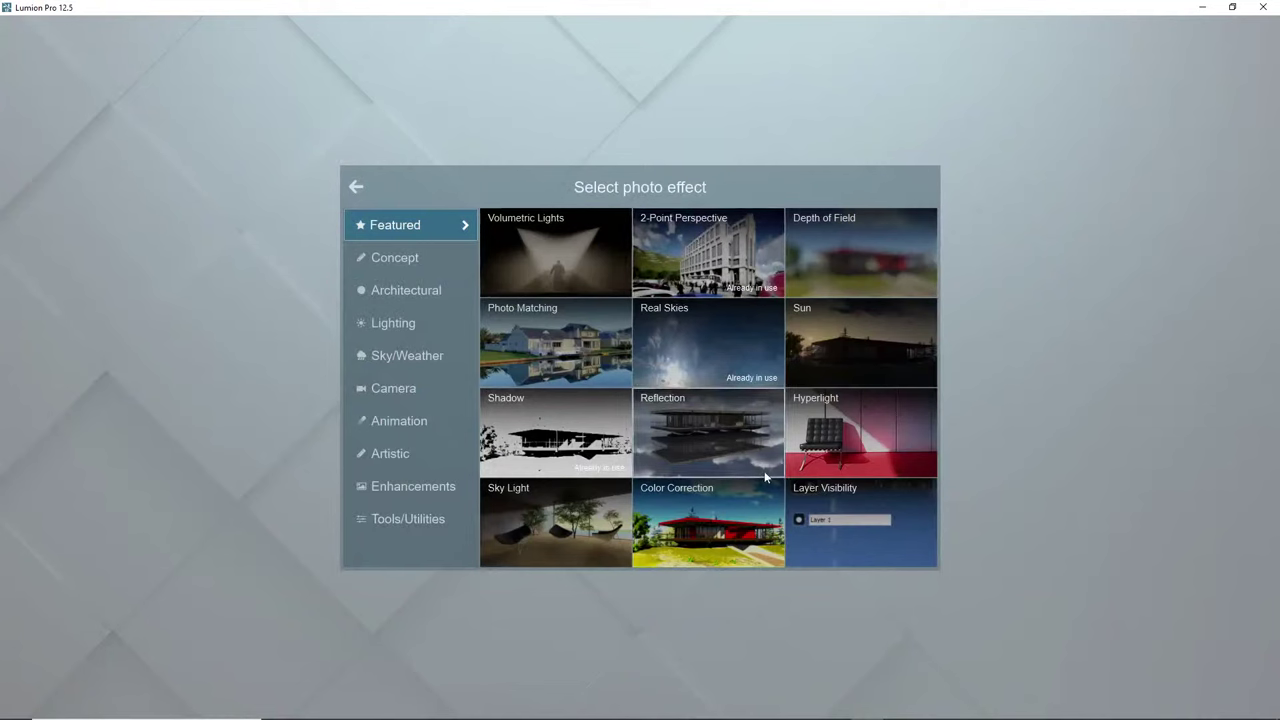
{"action": "left_click", "coordinate": [697, 444]}
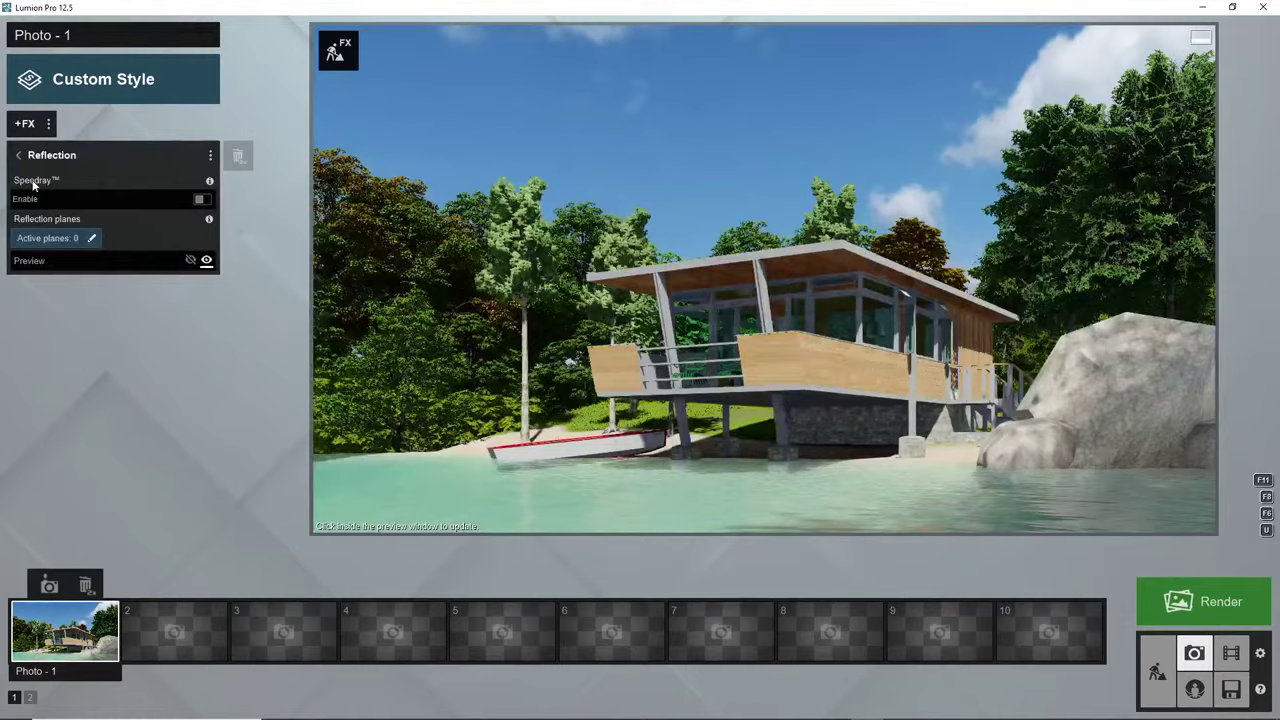
{"action": "key", "text": "w"}
{"action": "right_click_drag", "start_coordinate": [640, 280], "coordinate": [706, 280]}
{"action": "key", "text": "w"}
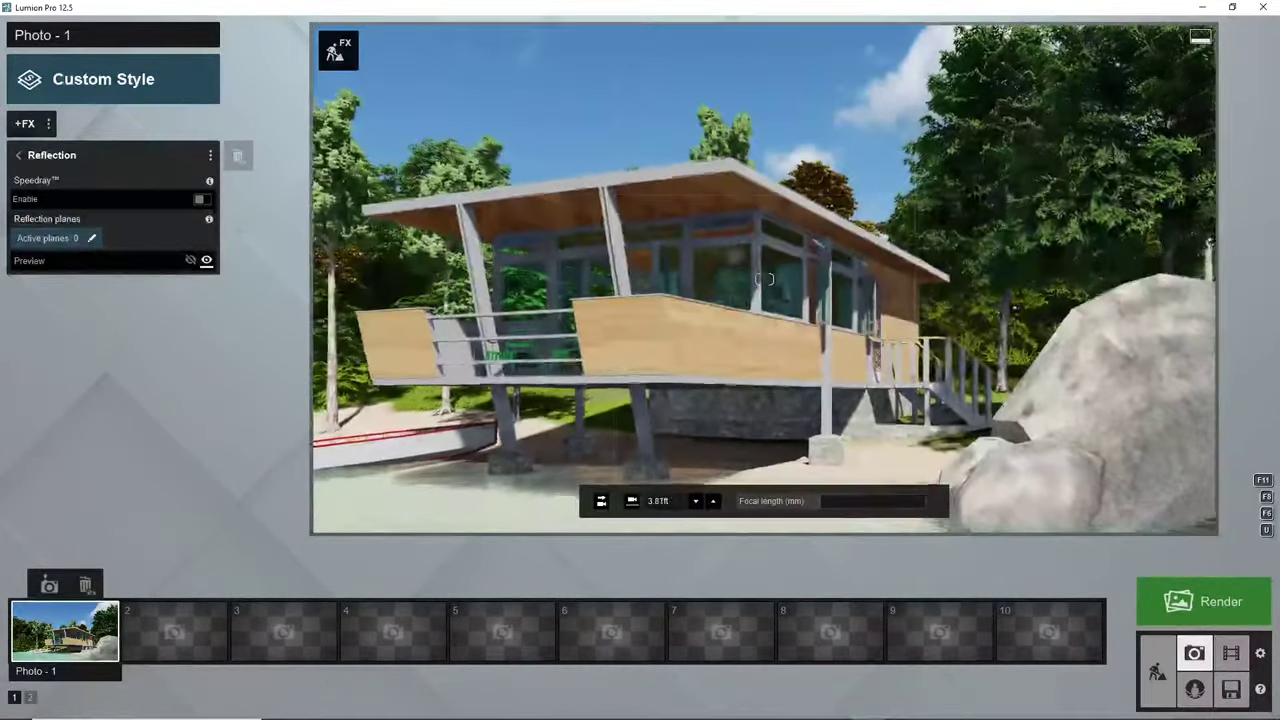
{"action": "key", "text": "w"}
{"action": "key", "text": "w"}
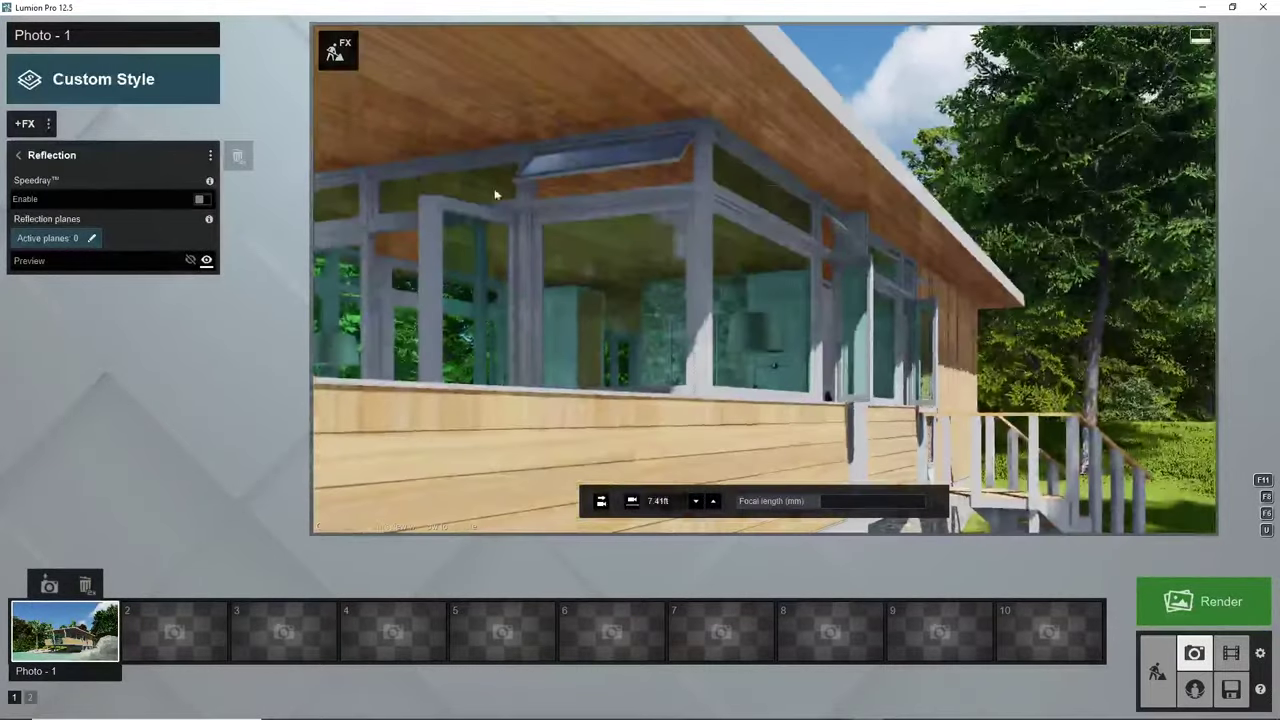
{"action": "left_click", "coordinate": [202, 199]}
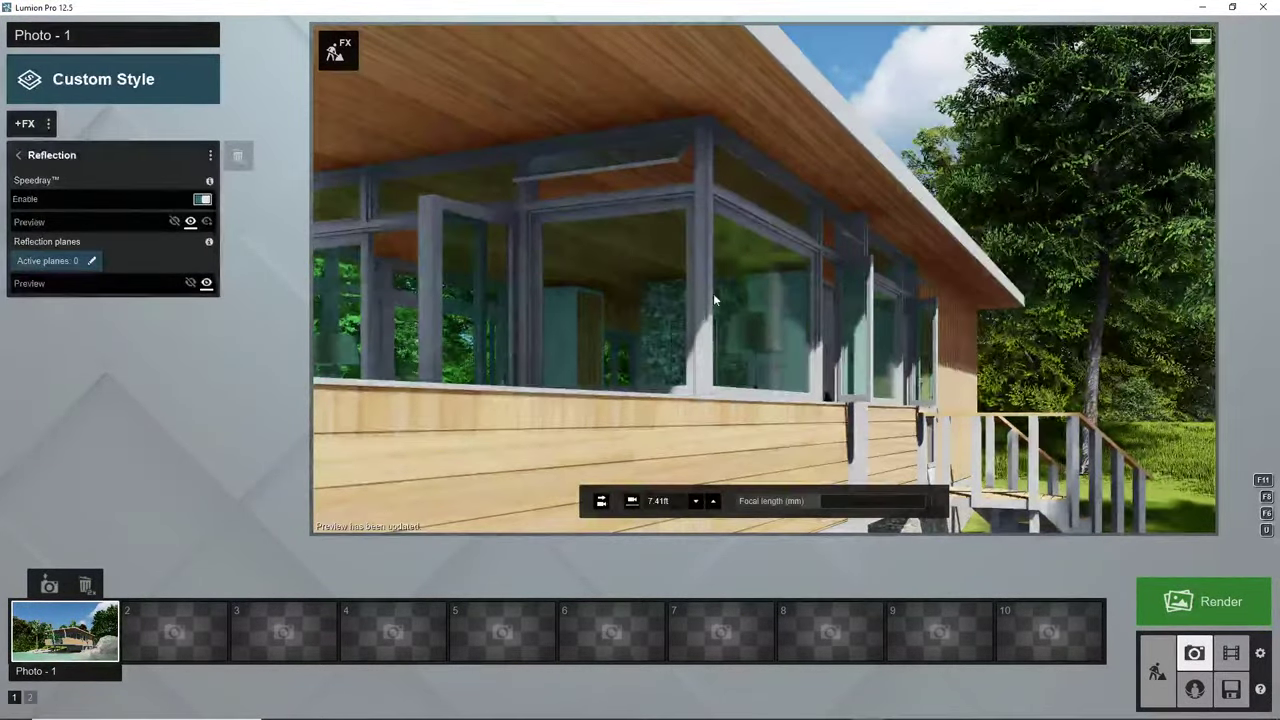
Compare the Photo 1 view with Speedray off and on, leave it enabled, and open the reflection planes for editing
{"action": "key", "text": "s"}
{"action": "left_click", "coordinate": [78, 634]}
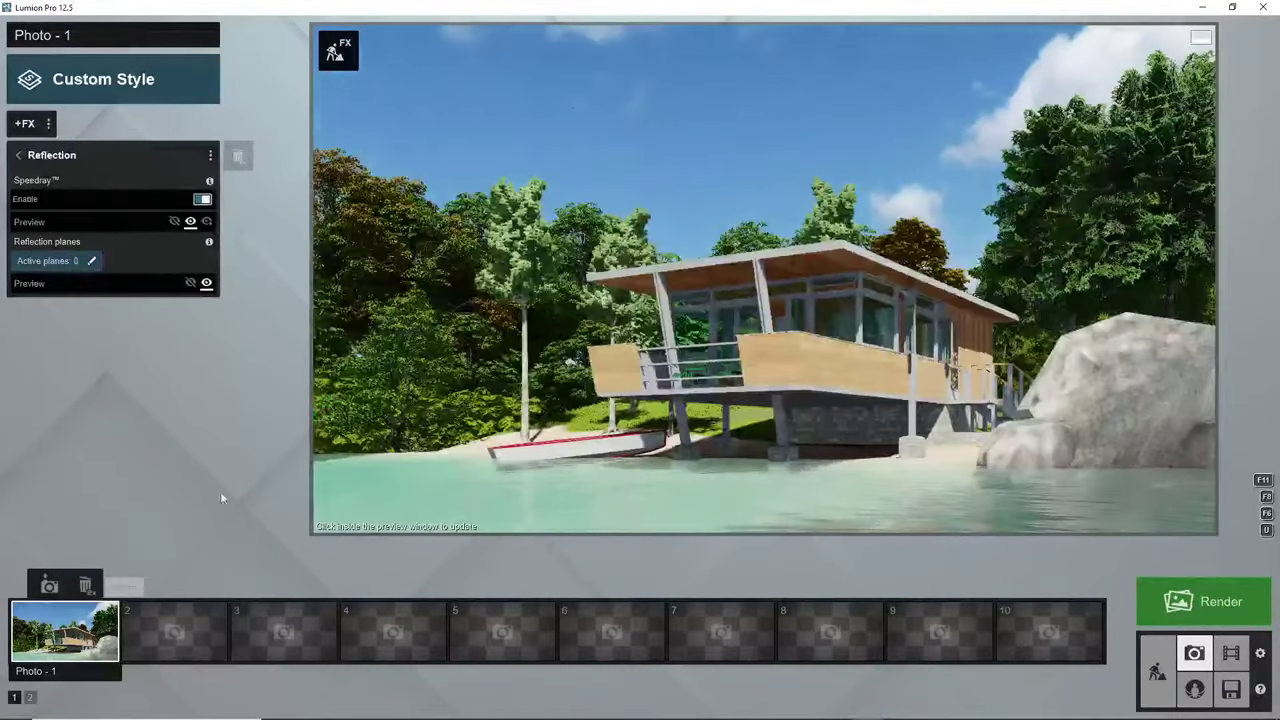
{"action": "mouse_move", "coordinate": [595, 505]}
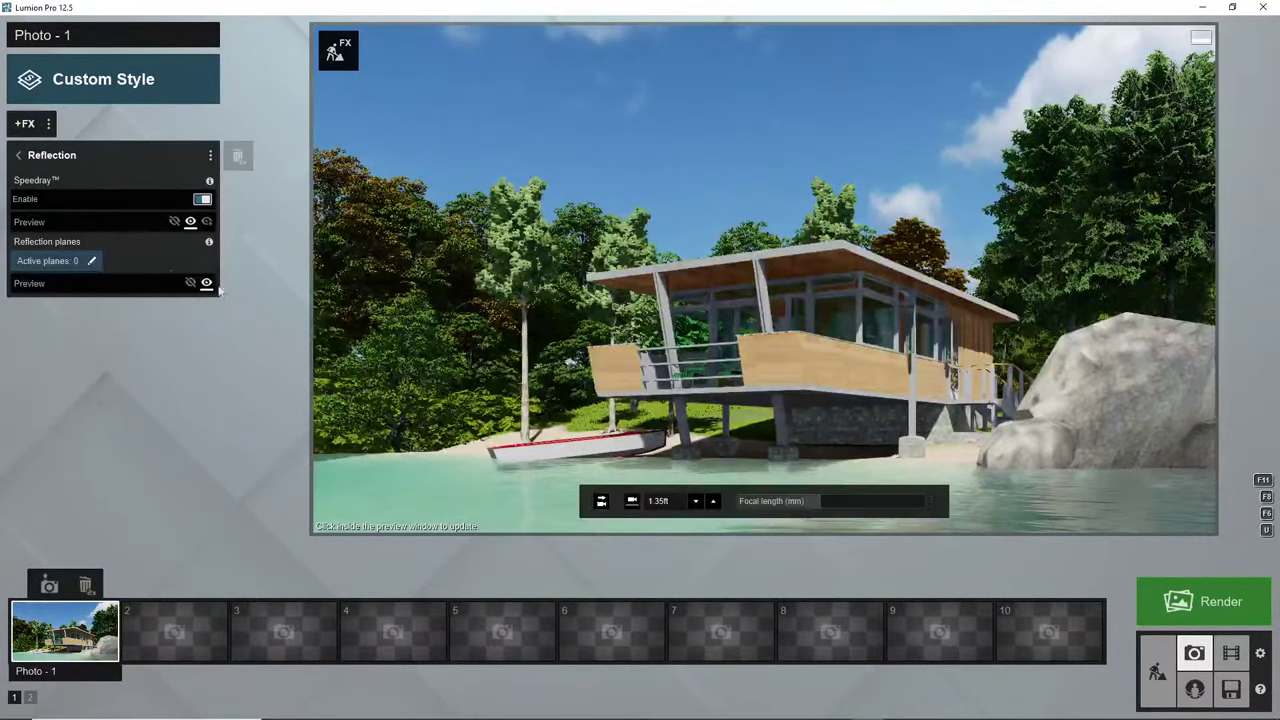
{"action": "left_click", "coordinate": [200, 200]}
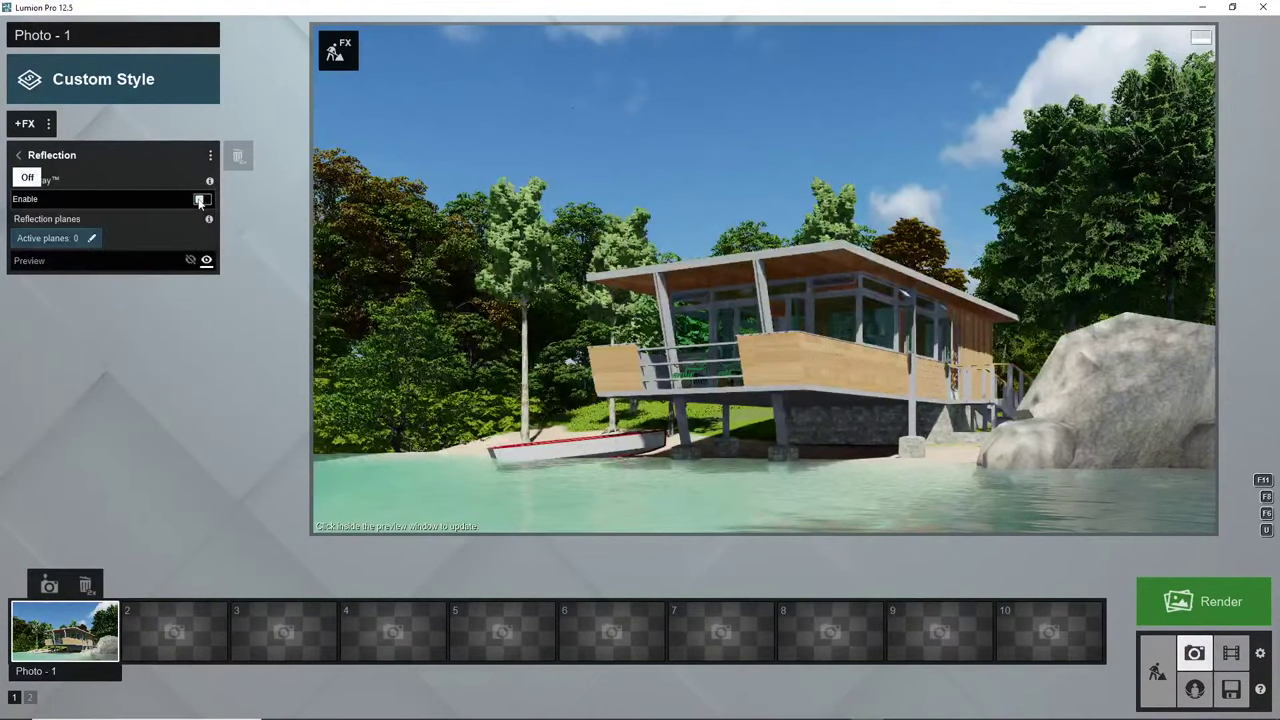
{"action": "left_click", "coordinate": [200, 201]}
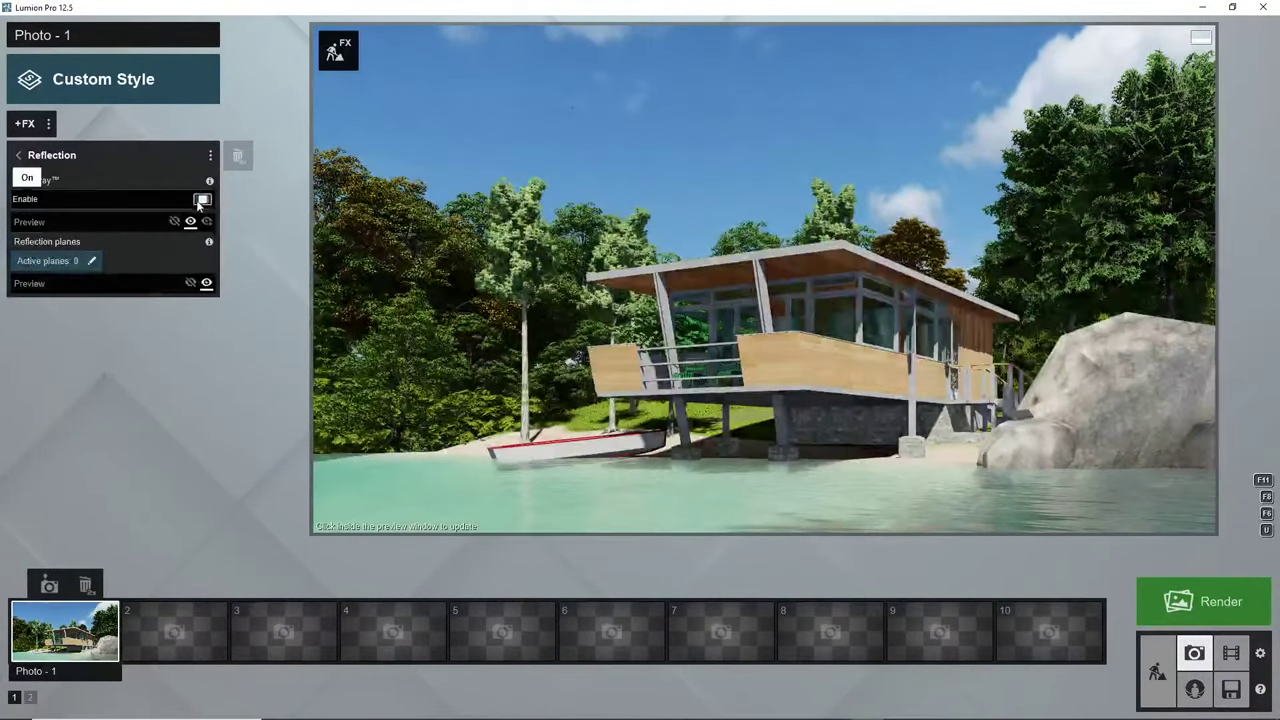
{"action": "left_click", "coordinate": [471, 509]}
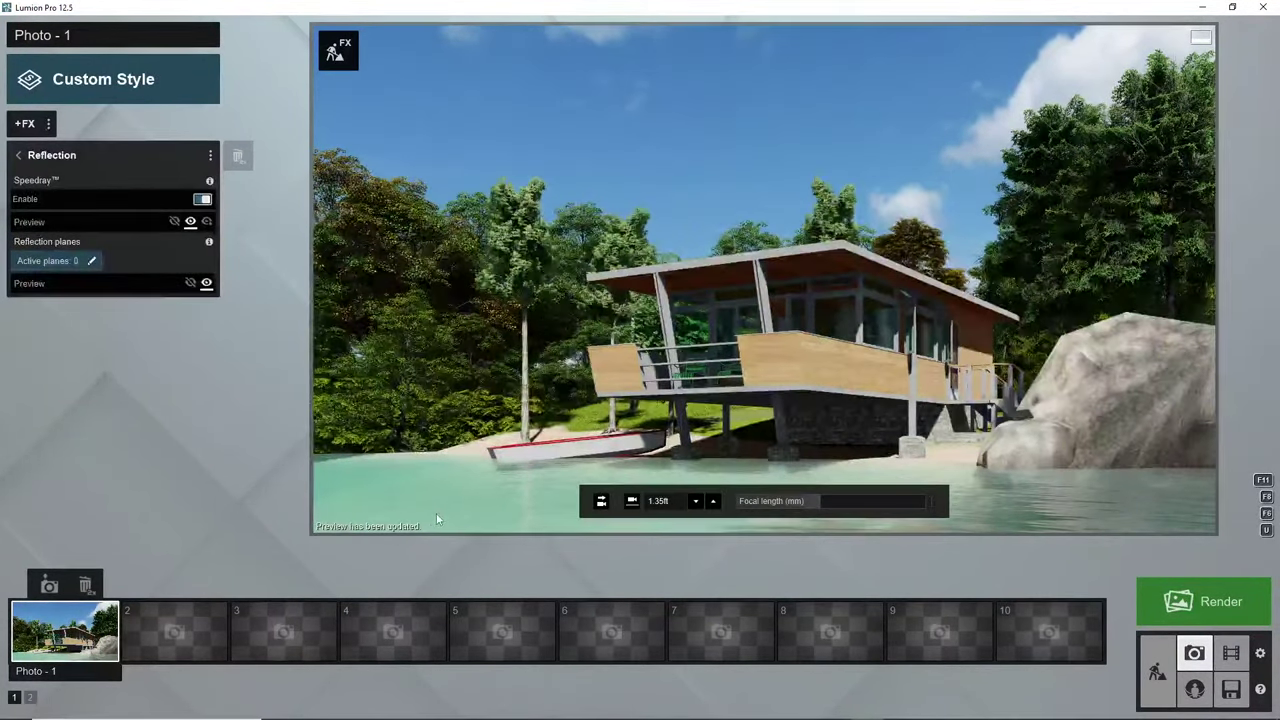
{"action": "left_click", "coordinate": [62, 262]}
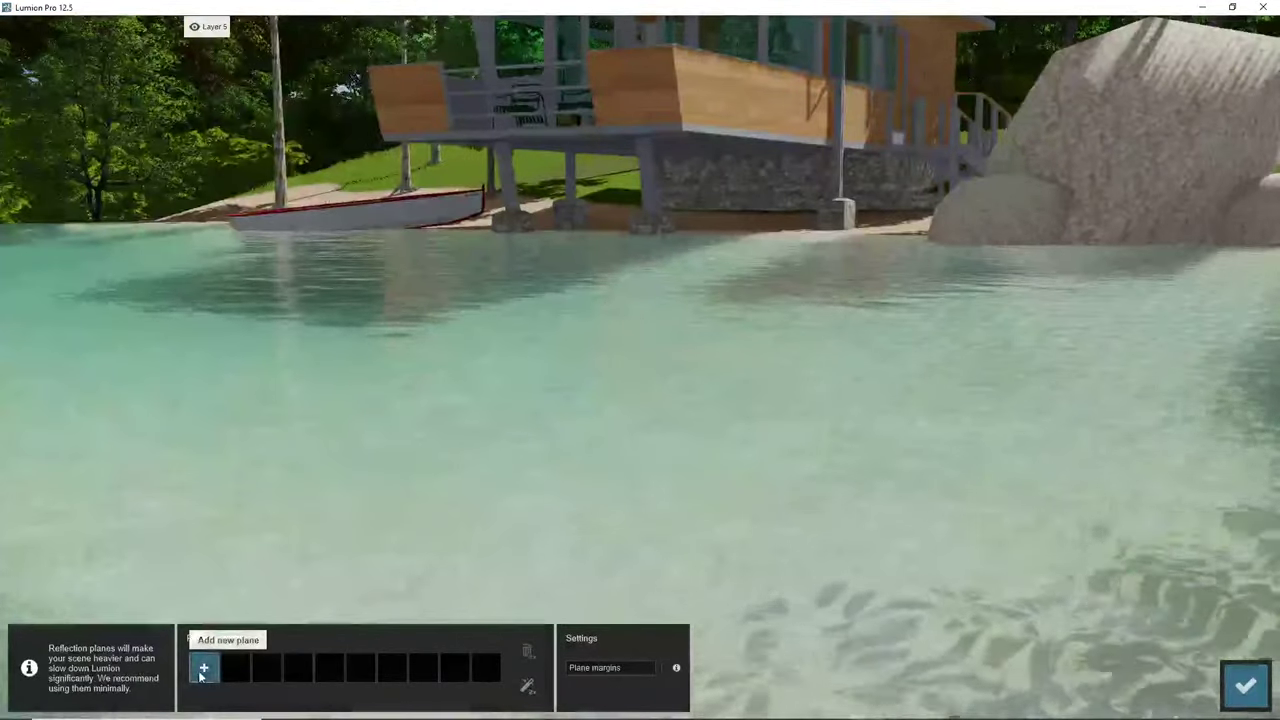
Try a reflection plane on the lake's water surface and delete it
{"action": "left_click", "coordinate": [204, 667]}
{"action": "left_click", "coordinate": [421, 398]}
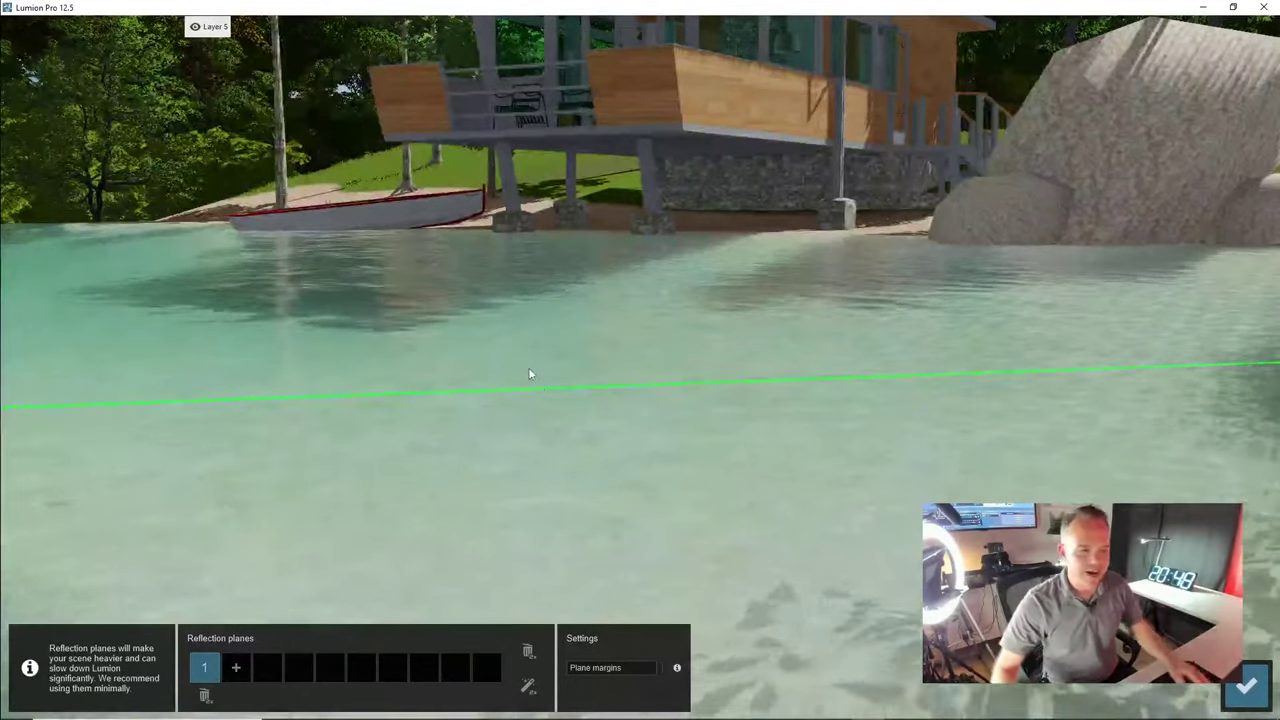
{"action": "double_click", "coordinate": [205, 695]}
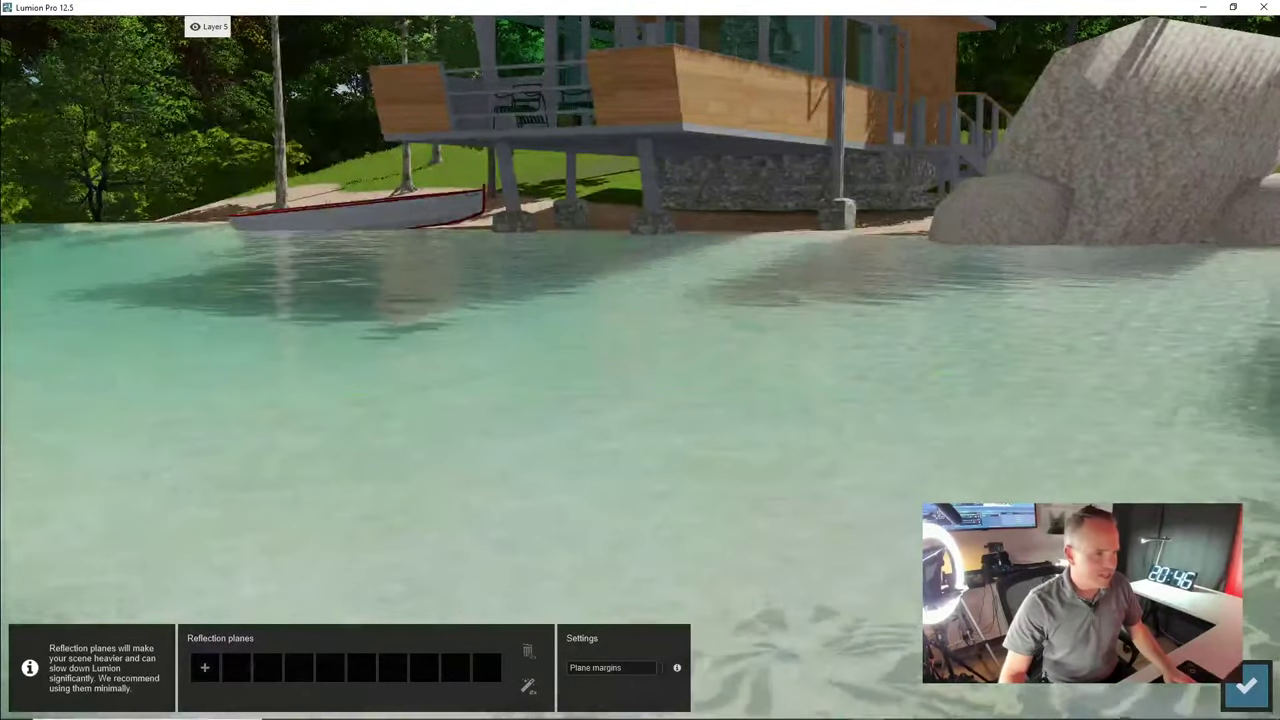
Add one reflection plane on the side windows facing the rock and a second on the windows facing the deck
{"action": "right_click_drag", "start_coordinate": [665, 350], "coordinate": [698, 220]}
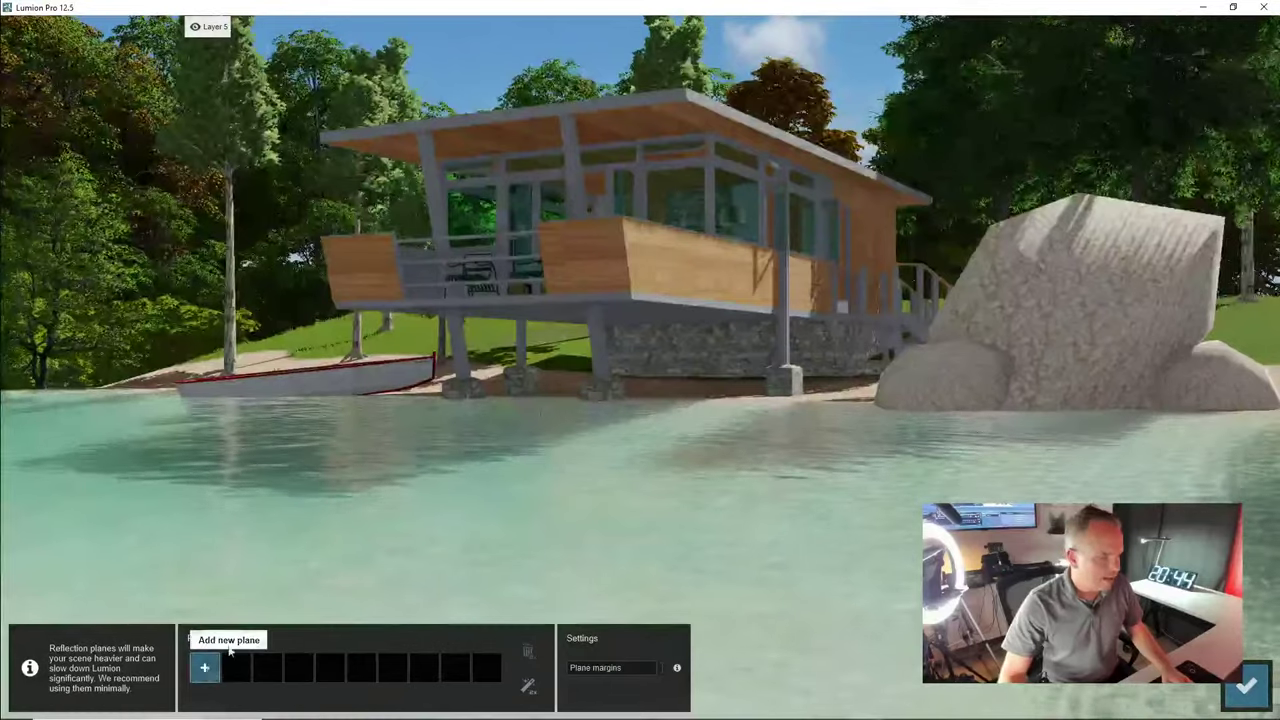
{"action": "left_click", "coordinate": [204, 667]}
{"action": "left_click", "coordinate": [739, 252]}
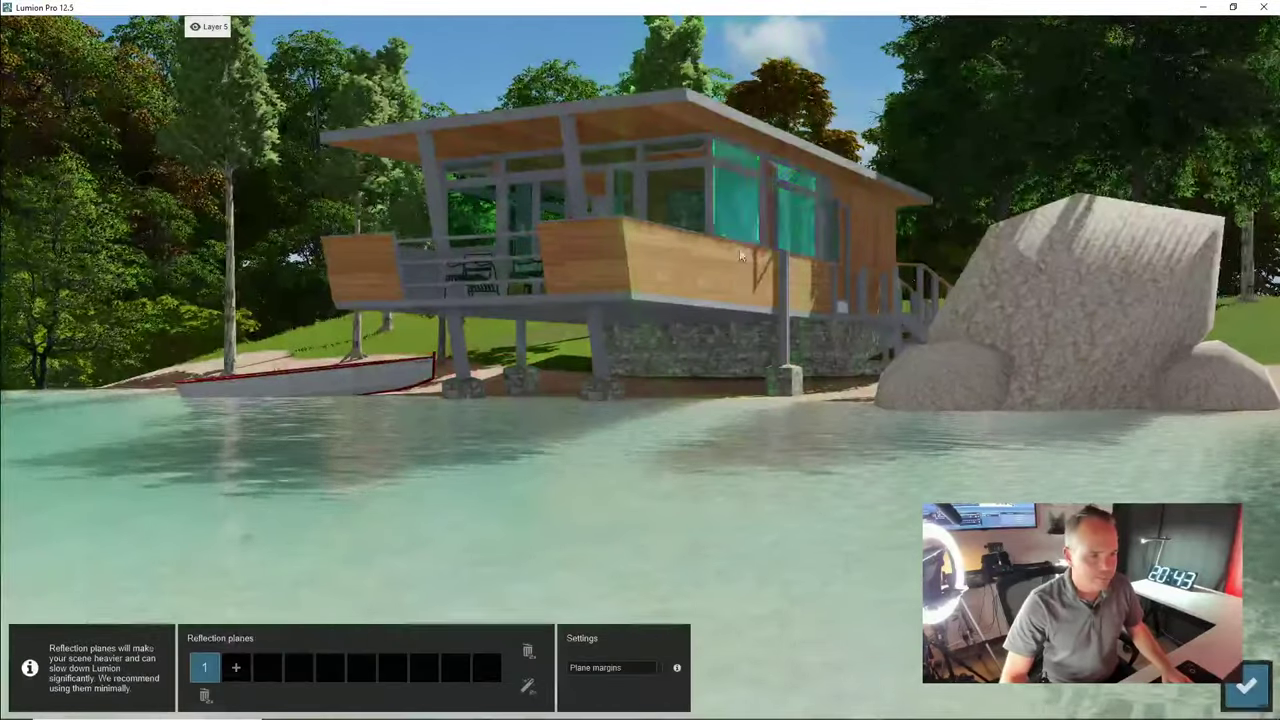
{"action": "left_click", "coordinate": [236, 667]}
{"action": "left_click", "coordinate": [671, 204]}
Add a third reflection plane on the cabin's side windows facing the boat and lower the plane margins to the minimum
{"action": "key", "text": "a"}
{"action": "right_click_drag", "start_coordinate": [671, 204], "coordinate": [635, 178]}
{"action": "key", "text": "a"}
{"action": "right_click_drag", "start_coordinate": [250, 200], "coordinate": [423, 211]}
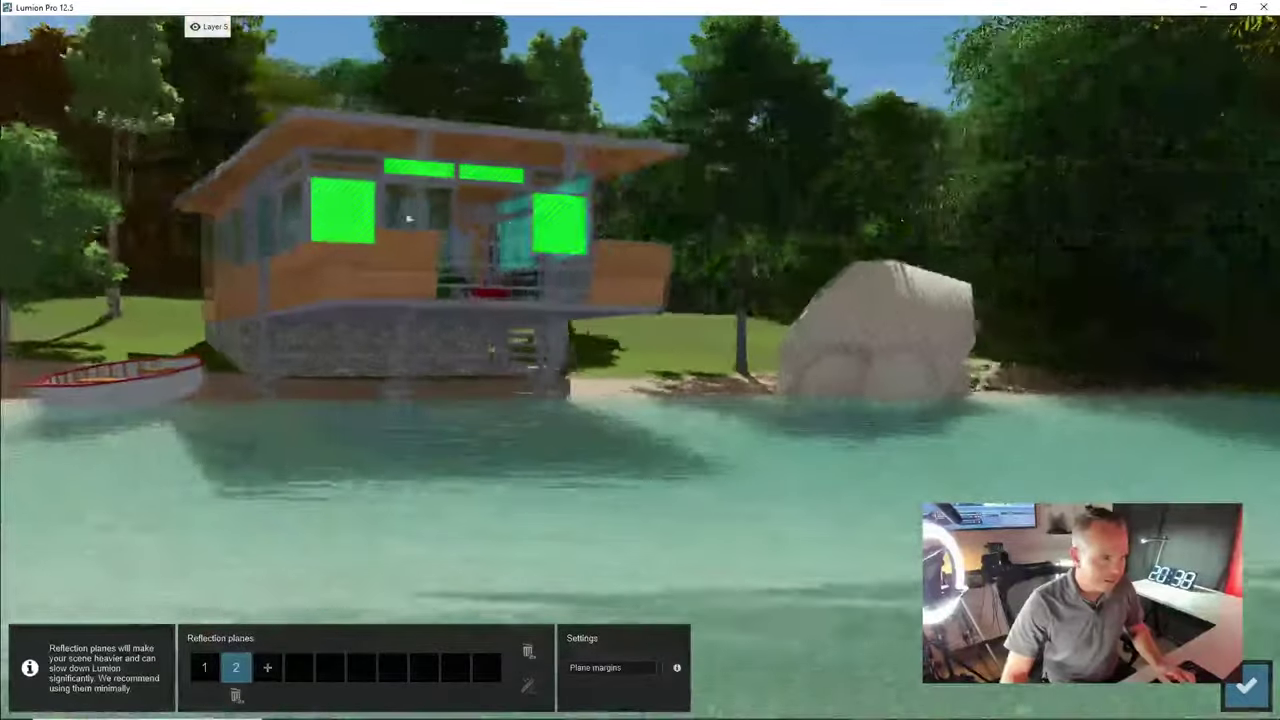
{"action": "left_click", "coordinate": [267, 670]}
{"action": "left_click", "coordinate": [307, 216]}
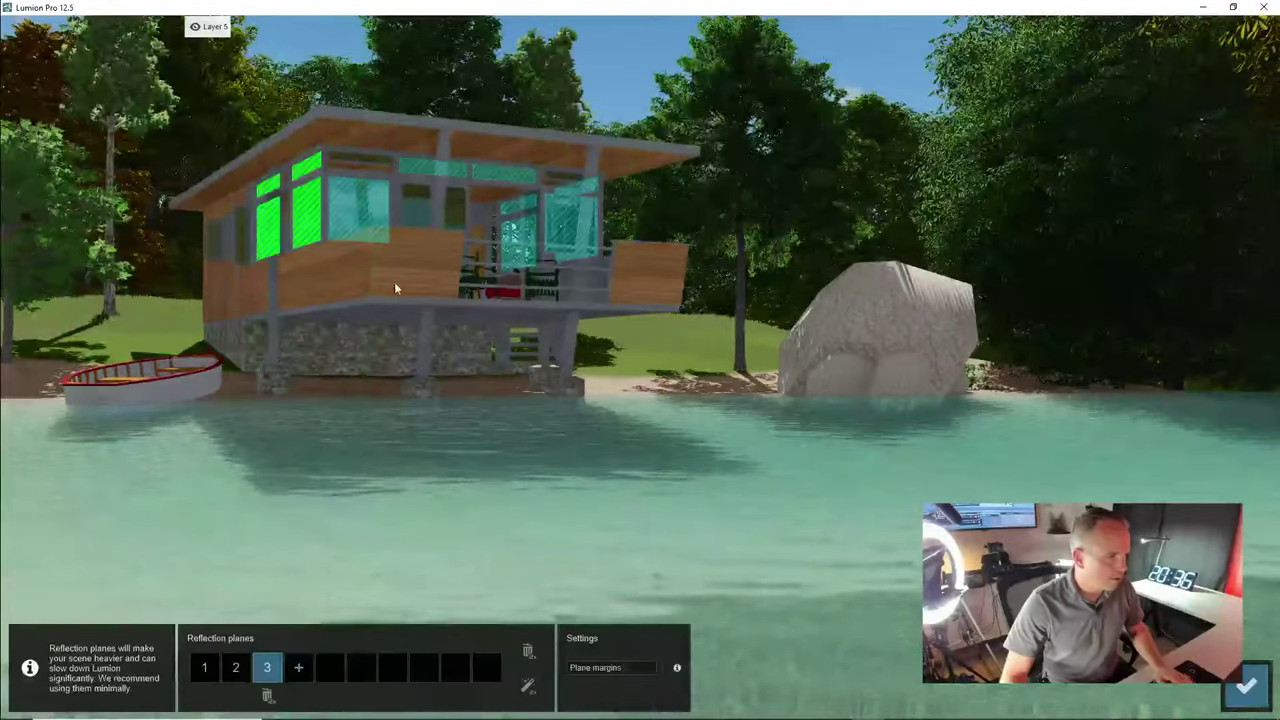
{"action": "mouse_move", "coordinate": [577, 672]}
{"action": "left_mouse_down"}
{"action": "mouse_move", "coordinate": [646, 671]}
{"action": "mouse_move", "coordinate": [568, 670]}
{"action": "left_mouse_up"}
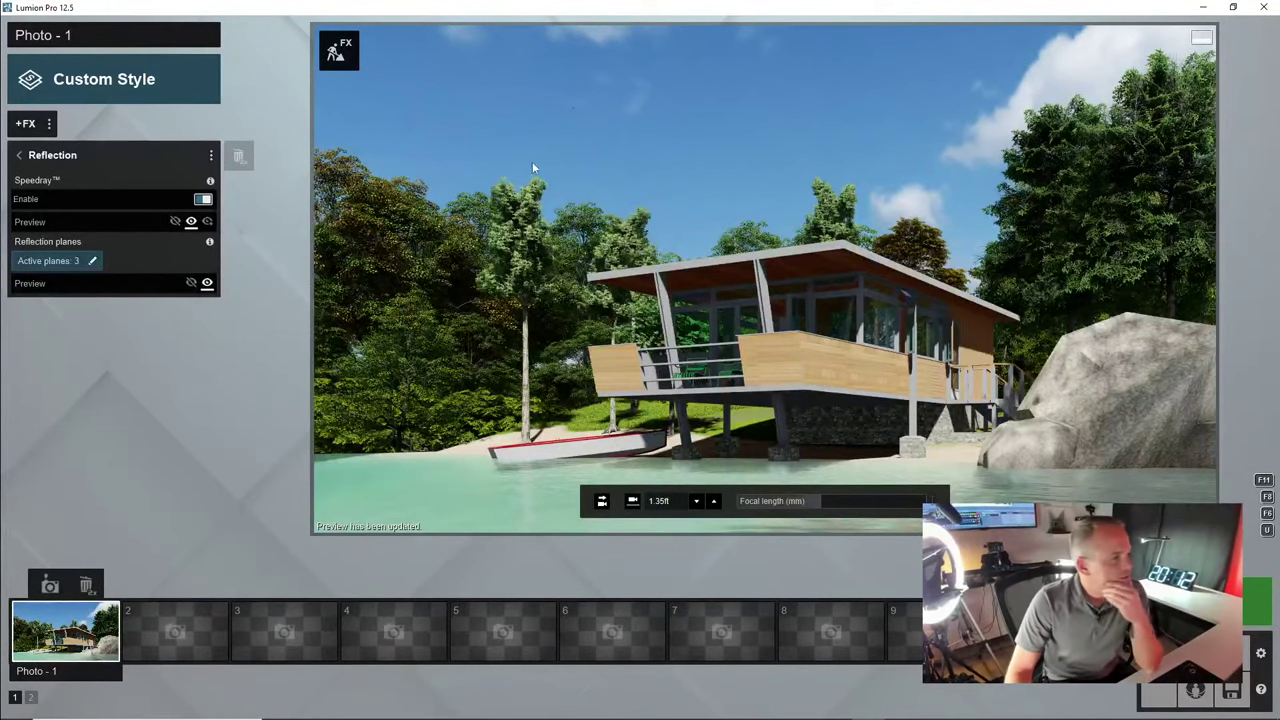
Add a Sky Light effect and an Outlines effect at full transparency, with lowered outline density and raised outline overdraw, to Photo 1
{"action": "left_click", "coordinate": [26, 126]}
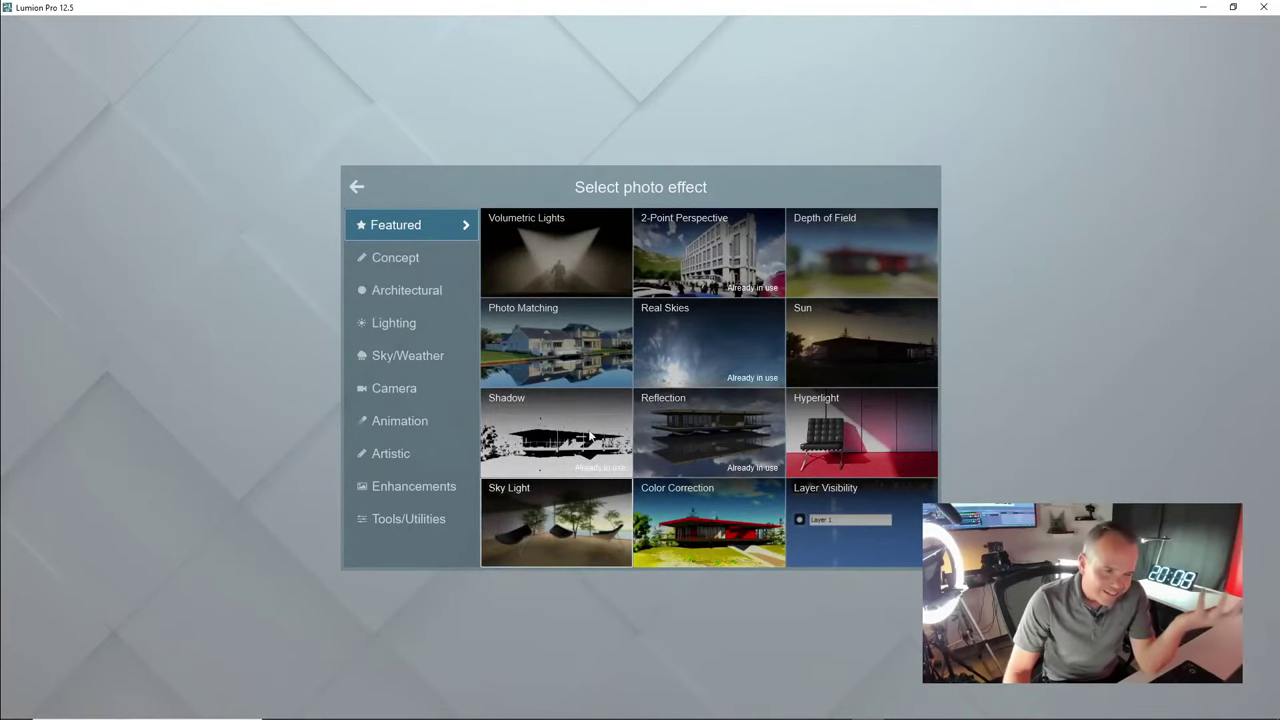
{"action": "left_click", "coordinate": [573, 480]}
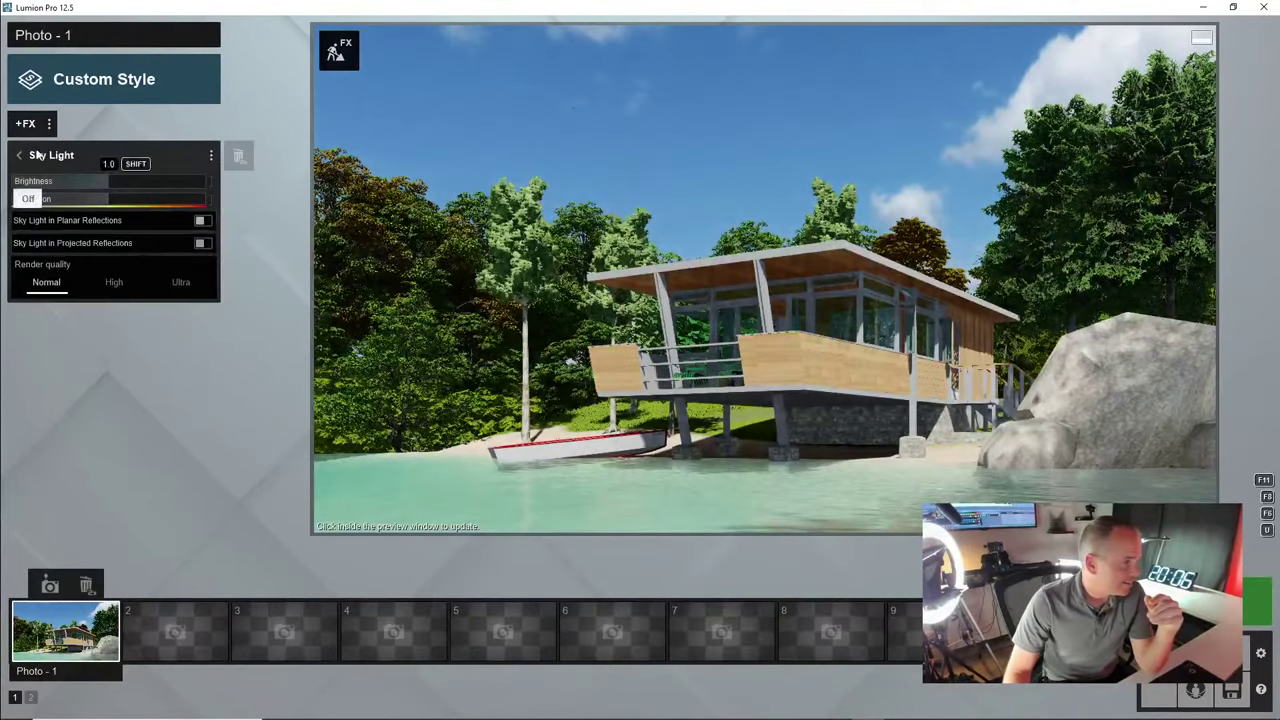
{"action": "left_click", "coordinate": [37, 118]}
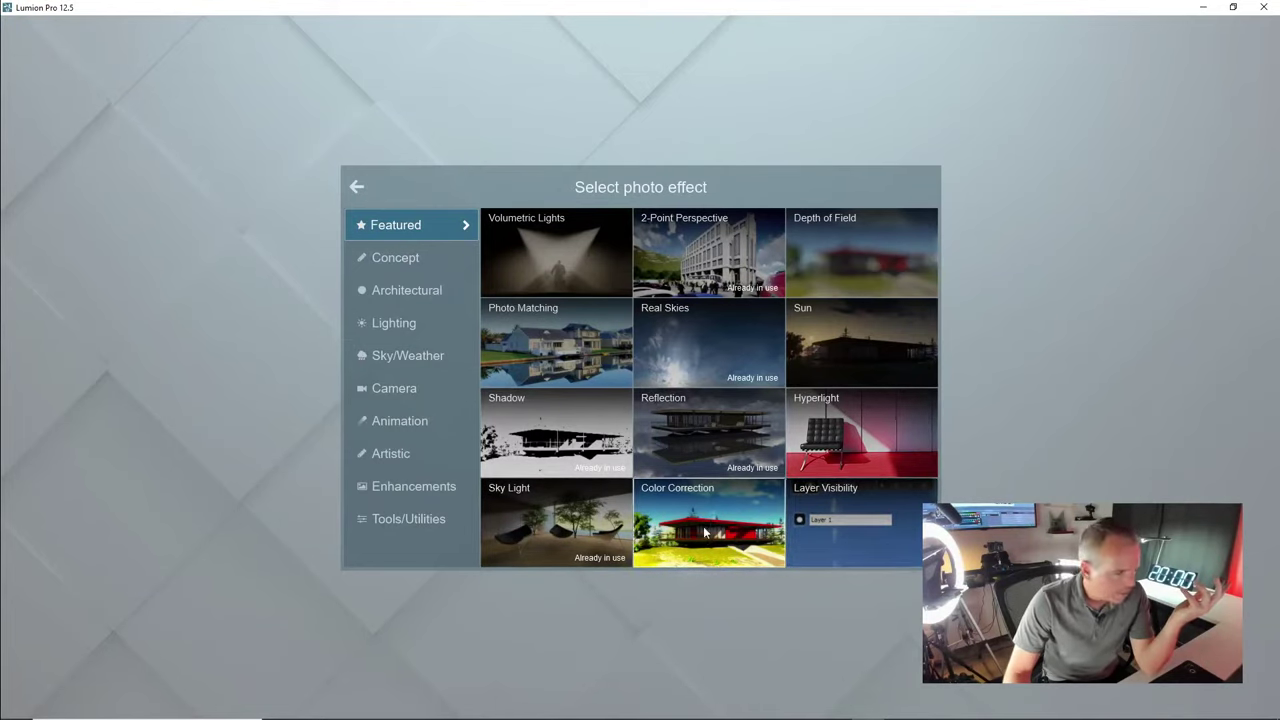
{"action": "left_click", "coordinate": [405, 257]}
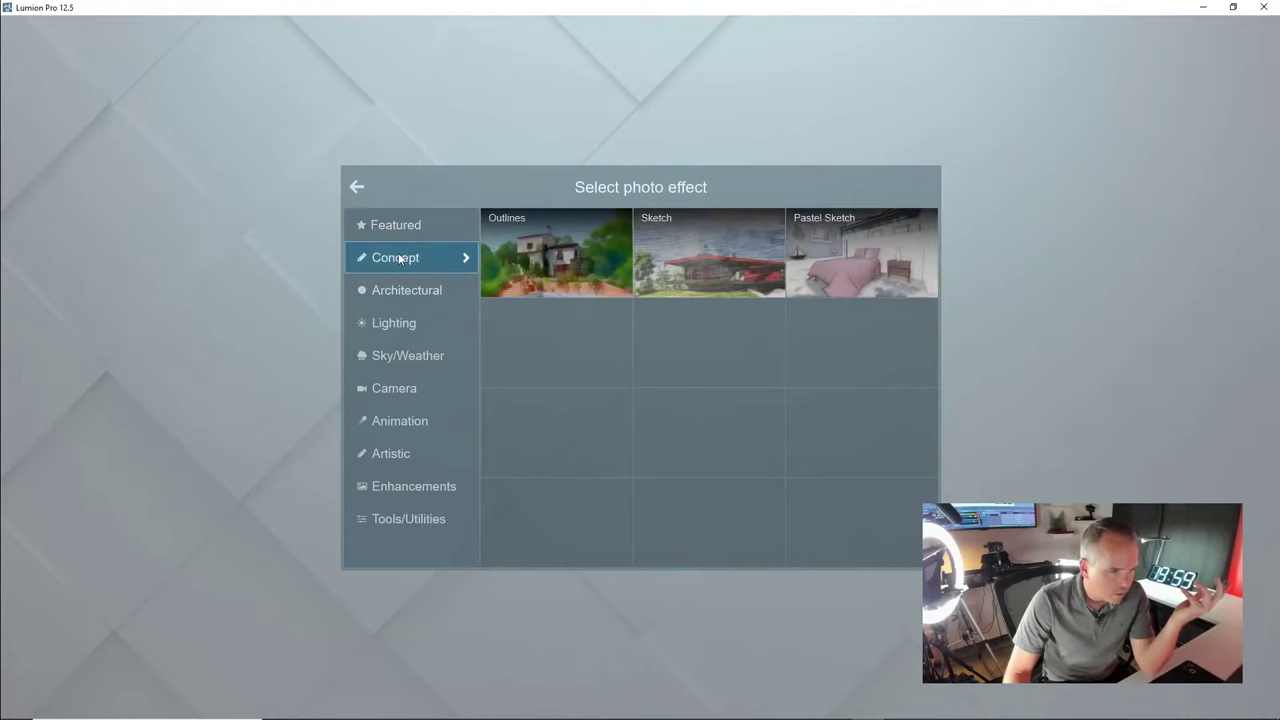
{"action": "left_click", "coordinate": [576, 253]}
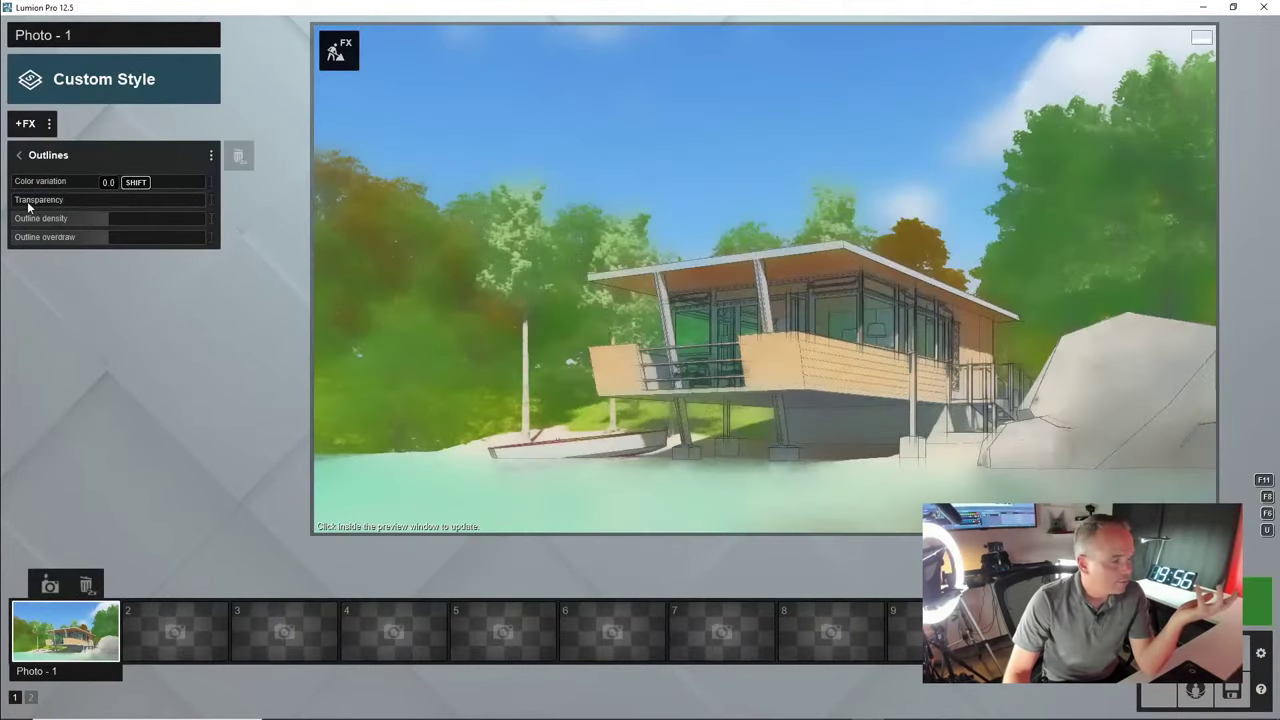
{"action": "left_click_drag", "start_coordinate": [29, 206], "coordinate": [590, 205]}
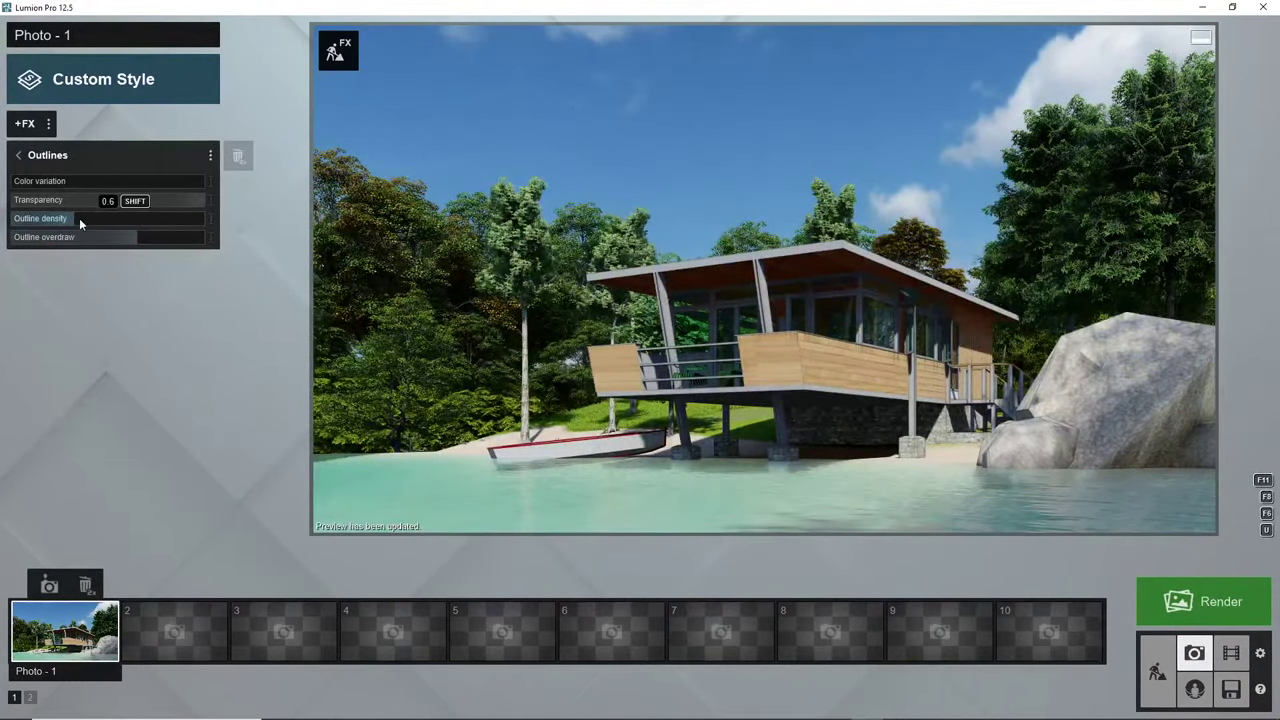
{"action": "left_click_drag", "start_coordinate": [79, 218], "coordinate": [90, 220]}
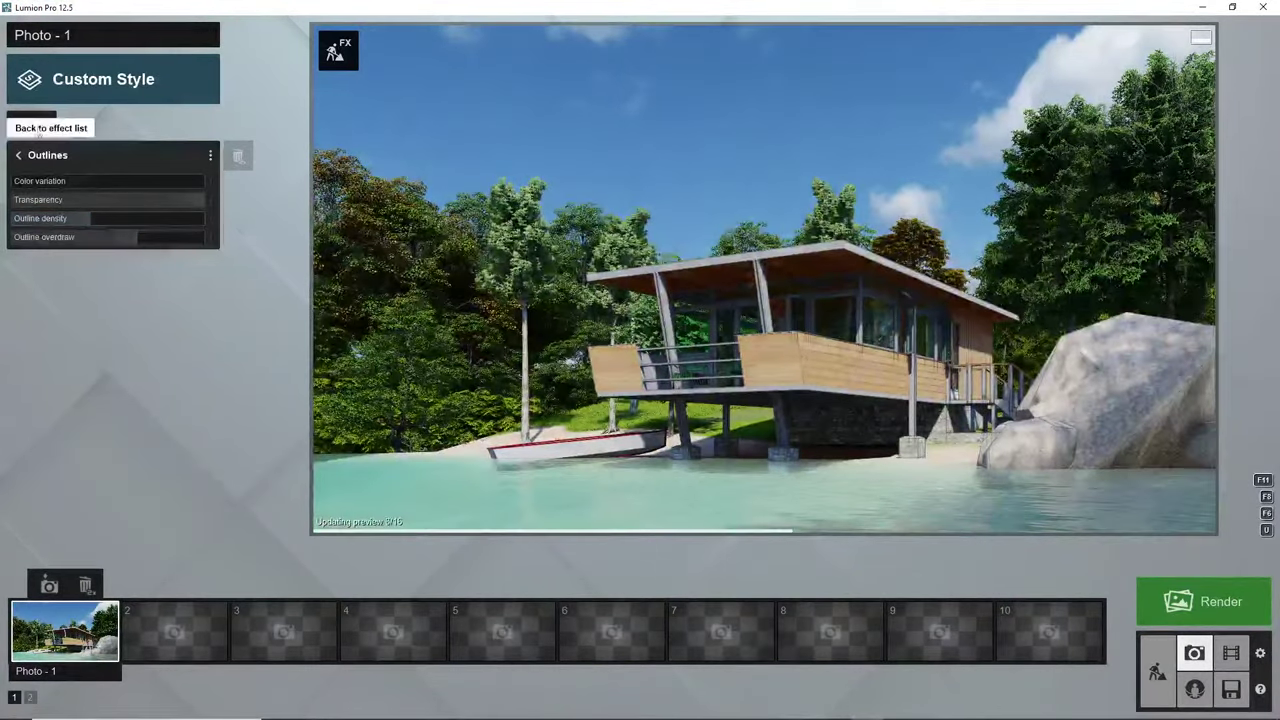
Look through the architectural, lighting, weather and camera effects, add Lens Flare, and raise its master brightness
{"action": "left_click", "coordinate": [18, 155]}
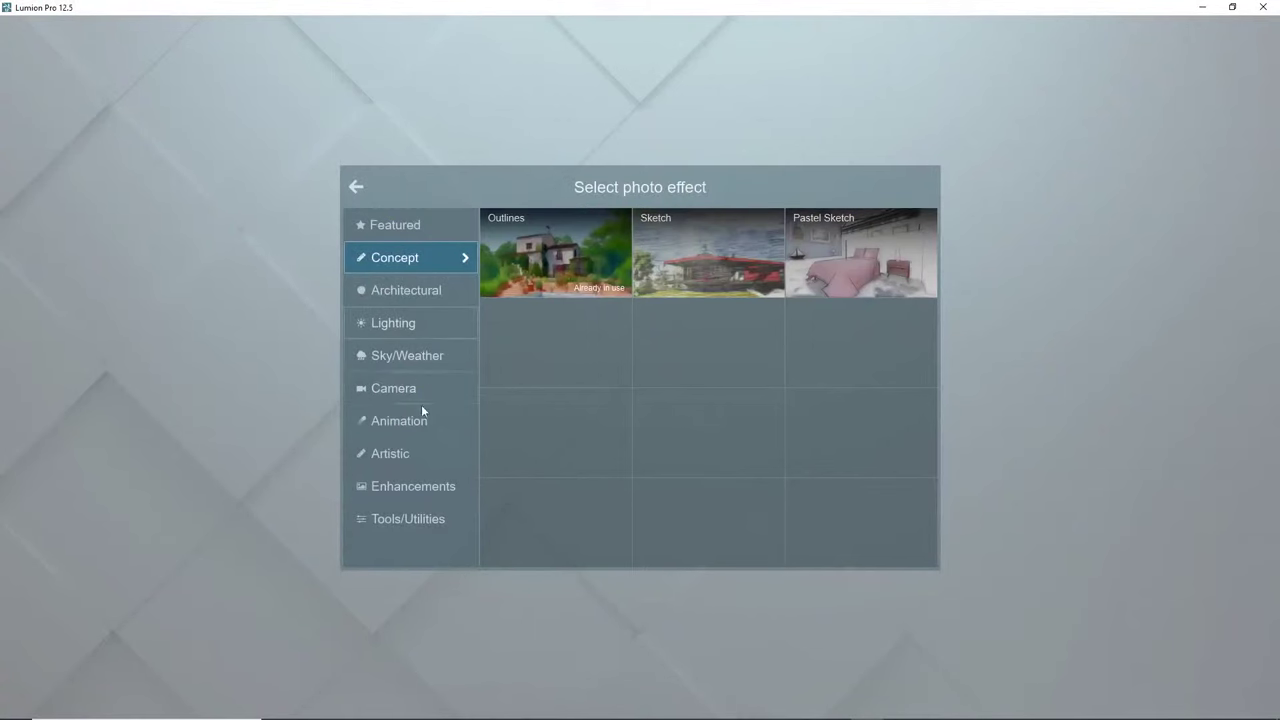
{"action": "left_click", "coordinate": [412, 297]}
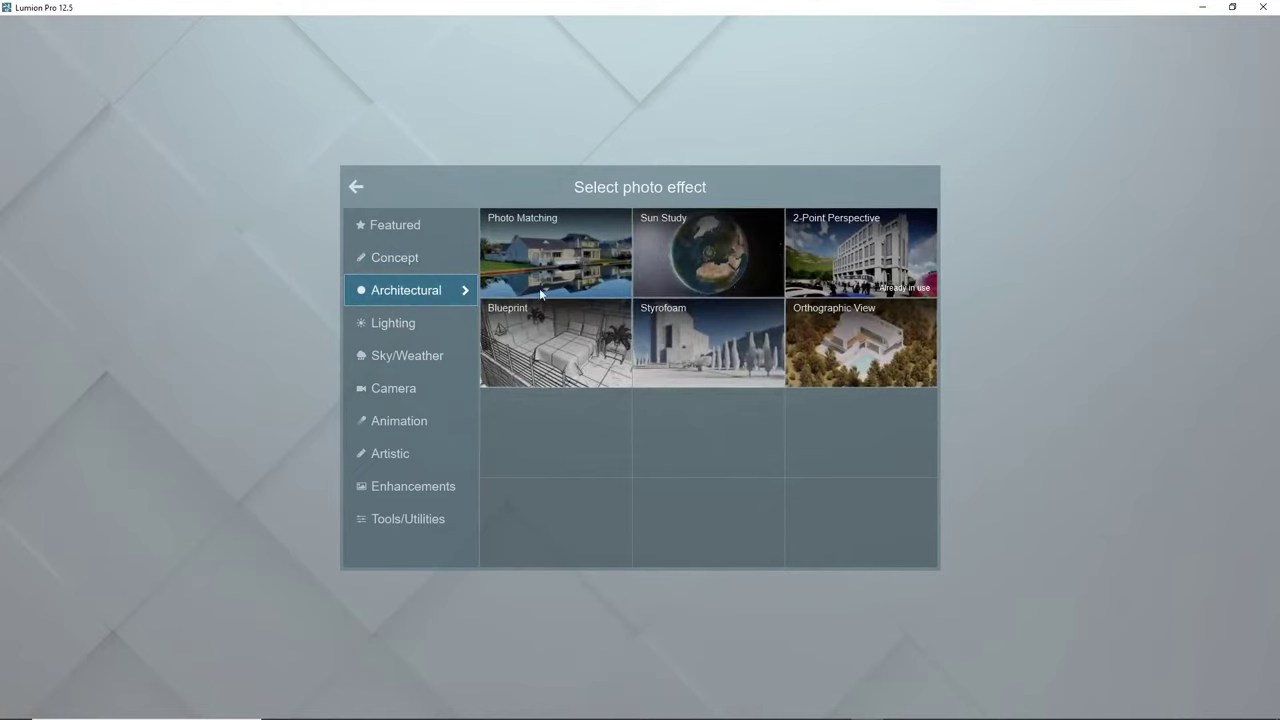
{"action": "left_click", "coordinate": [466, 326]}
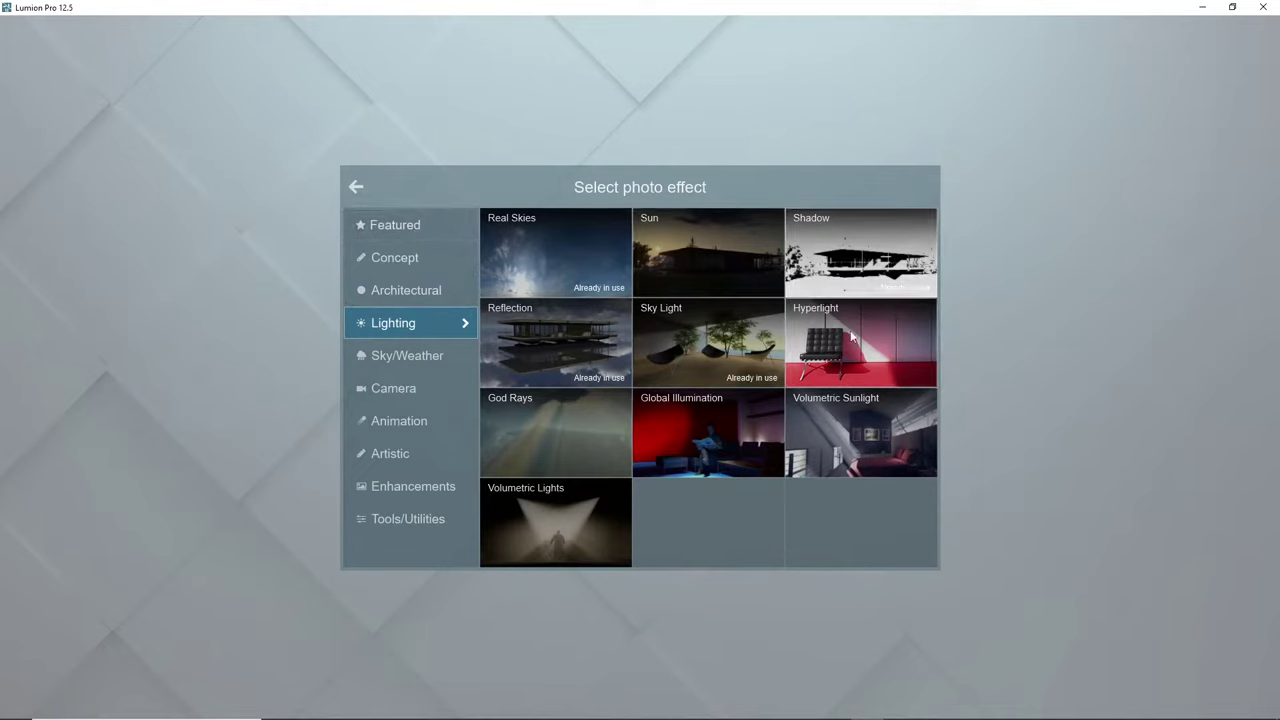
{"action": "left_click", "coordinate": [402, 360]}
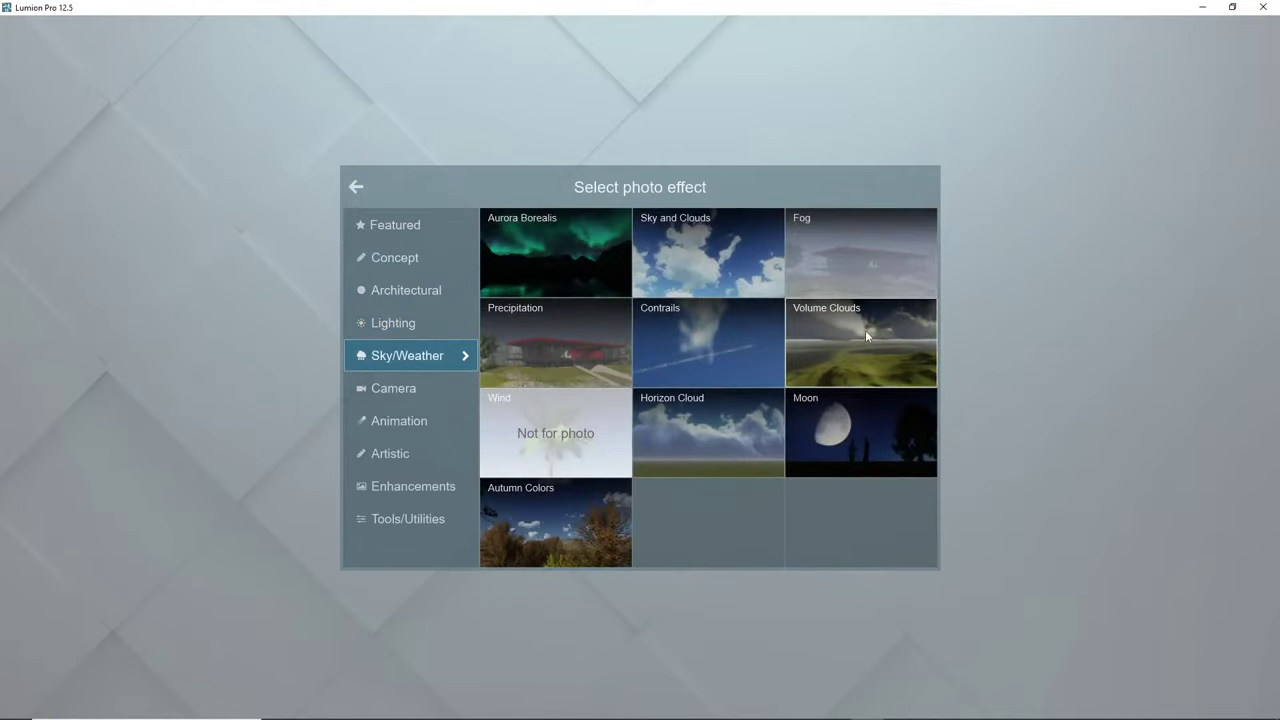
{"action": "left_click", "coordinate": [409, 388]}
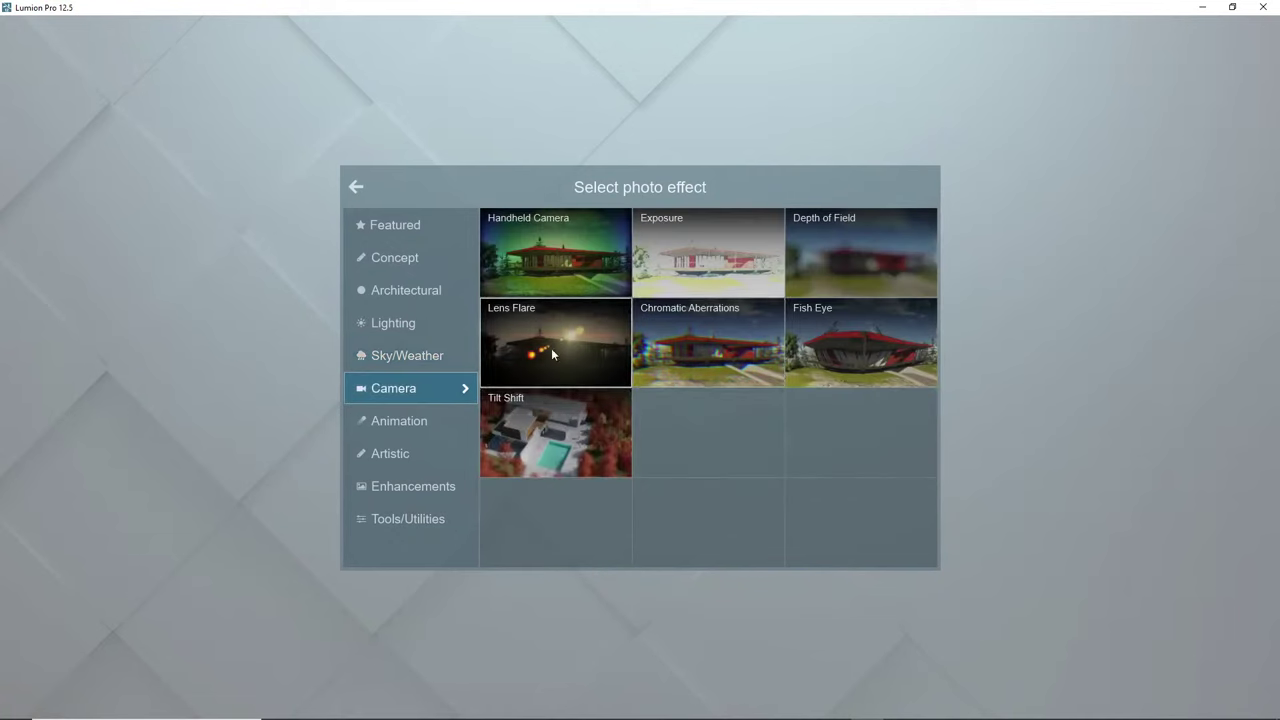
{"action": "left_click", "coordinate": [505, 349]}
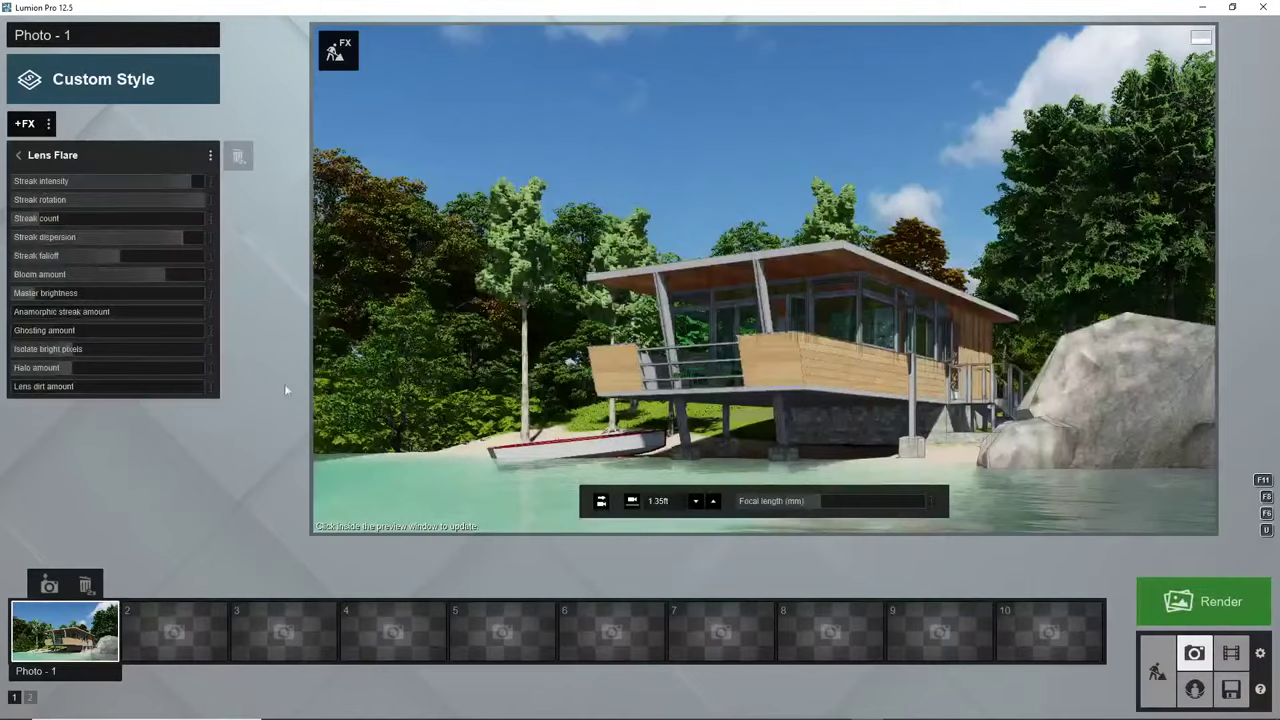
{"action": "left_click", "coordinate": [44, 292]}
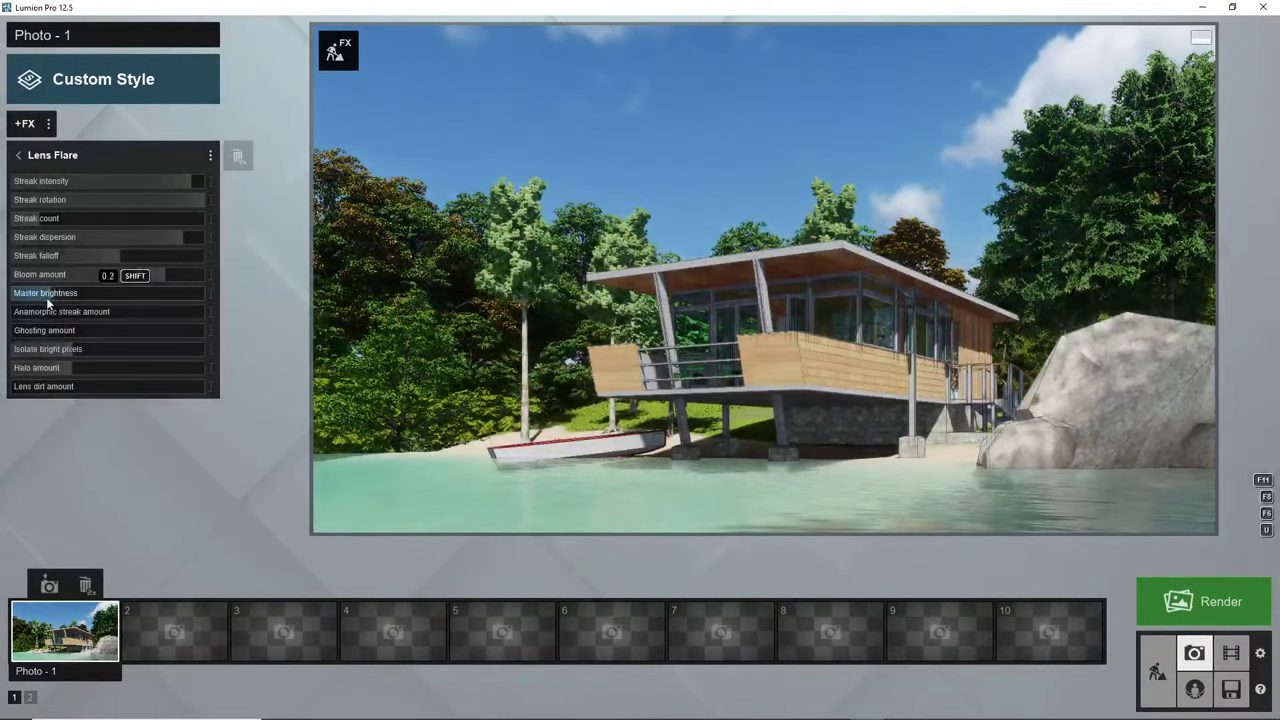
{"action": "left_click_drag", "start_coordinate": [46, 297], "coordinate": [78, 300]}
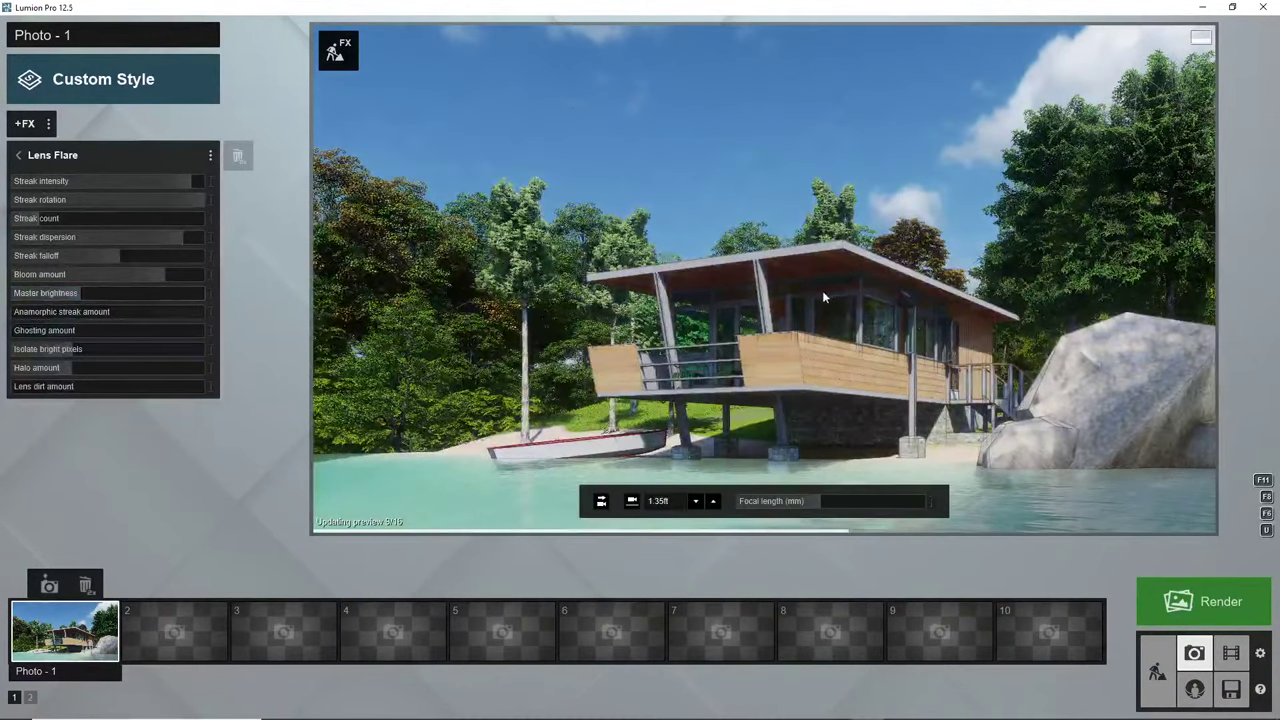
Add the Color Correction effect from the enhancements and shift its temperature slightly towards warm
{"action": "left_click", "coordinate": [48, 123]}
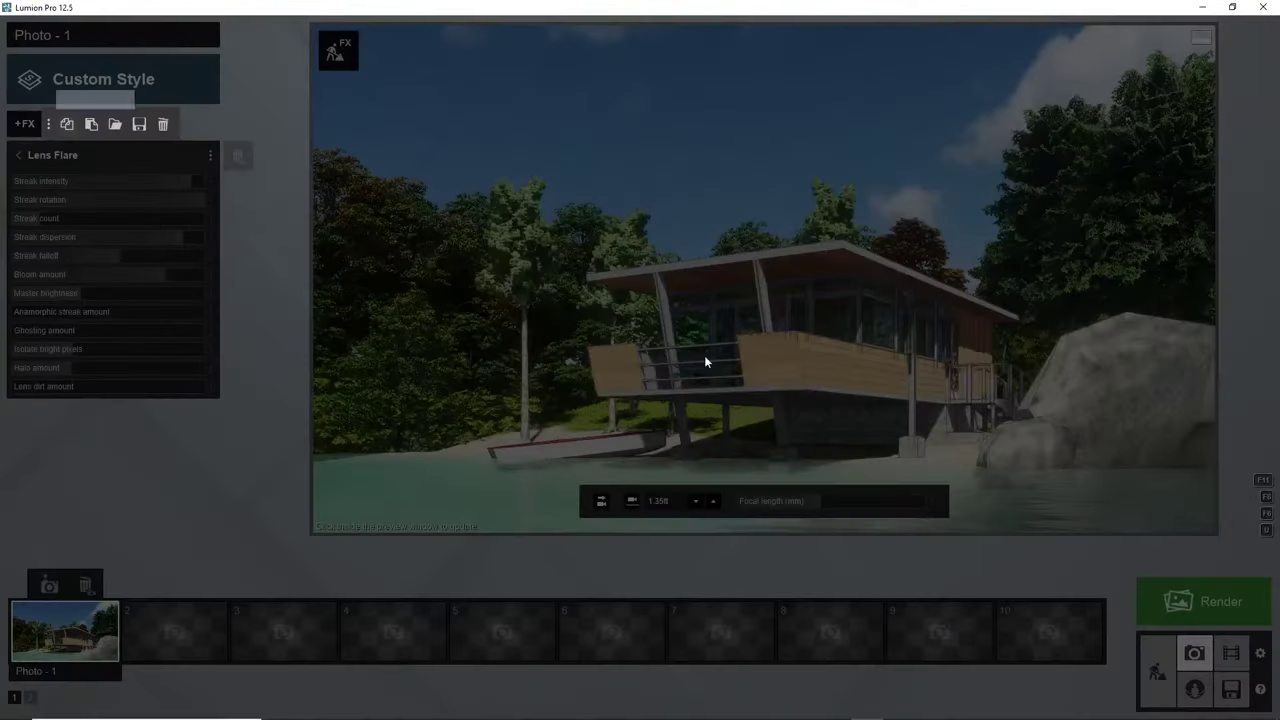
{"action": "left_click", "coordinate": [258, 128]}
{"action": "left_click", "coordinate": [24, 124]}
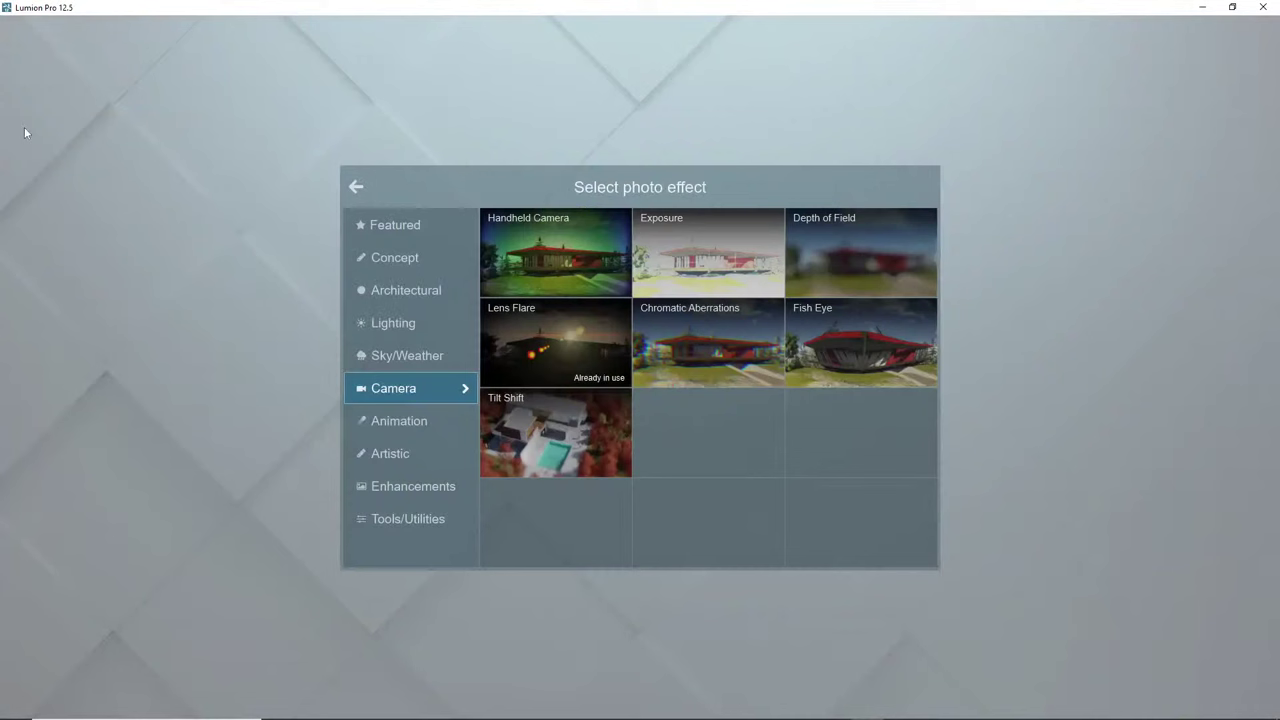
{"action": "left_click", "coordinate": [397, 424]}
{"action": "left_click", "coordinate": [392, 458]}
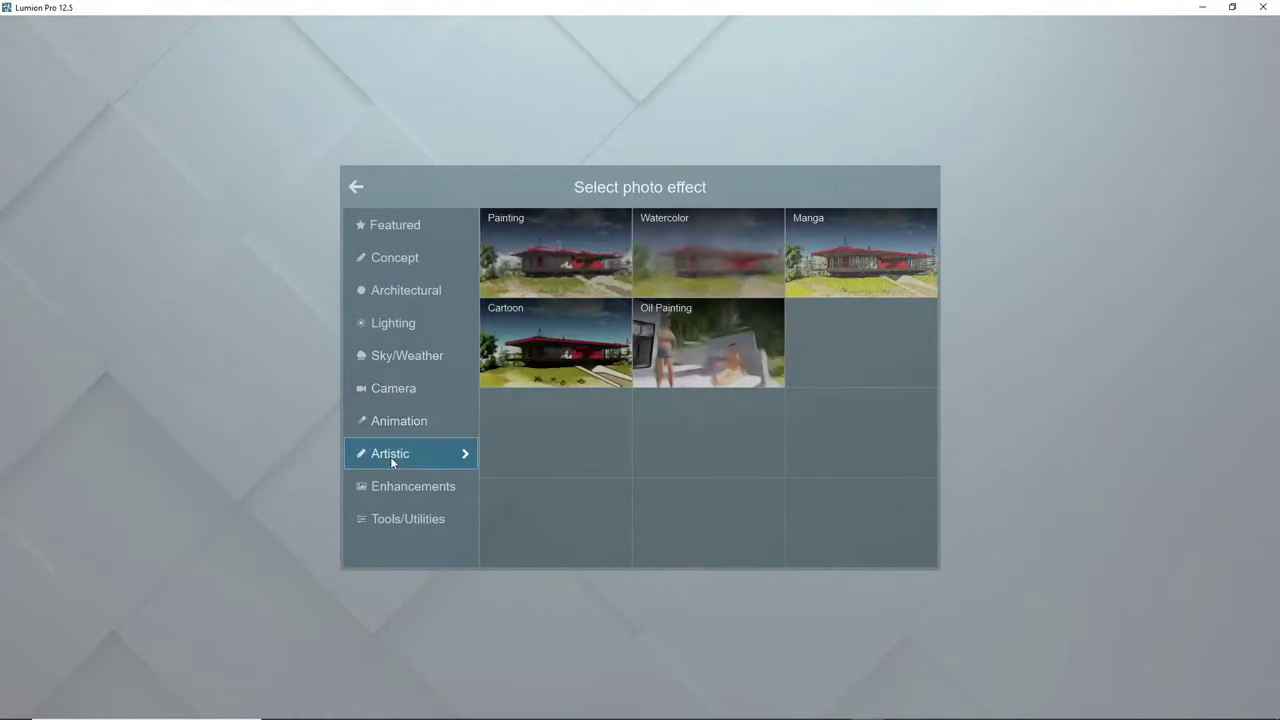
{"action": "left_click", "coordinate": [403, 495]}
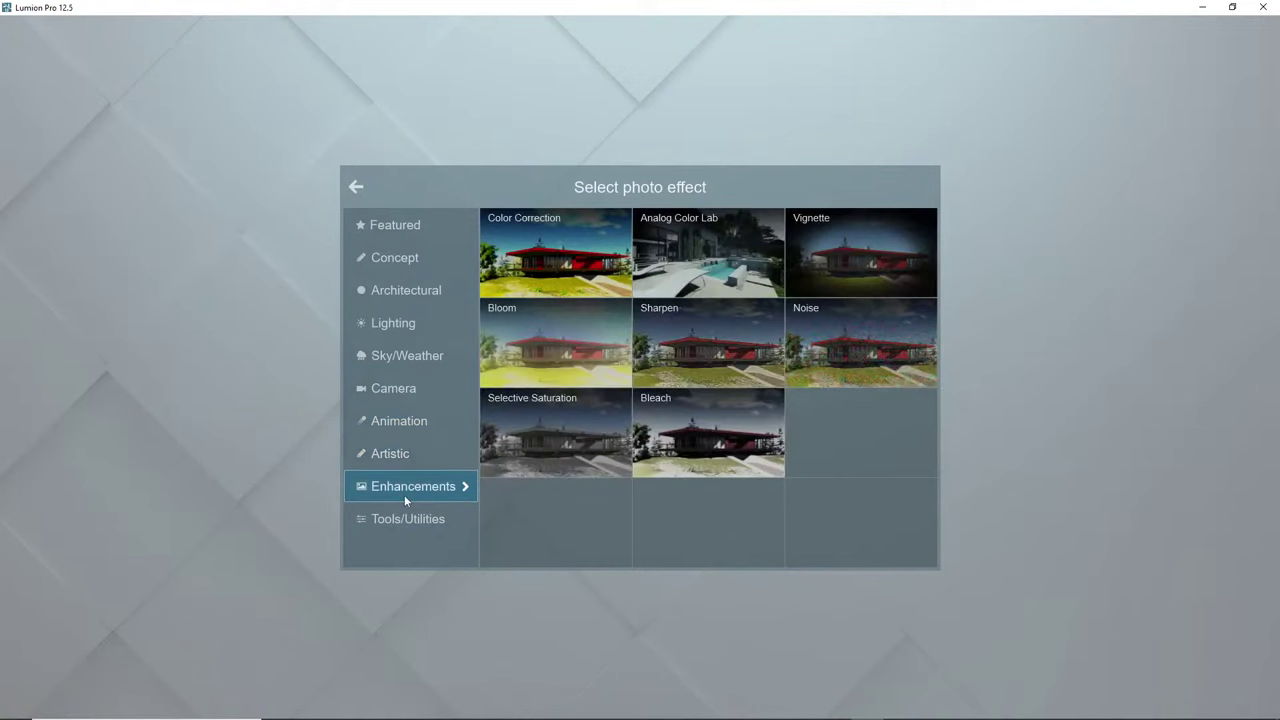
{"action": "left_click", "coordinate": [544, 241]}
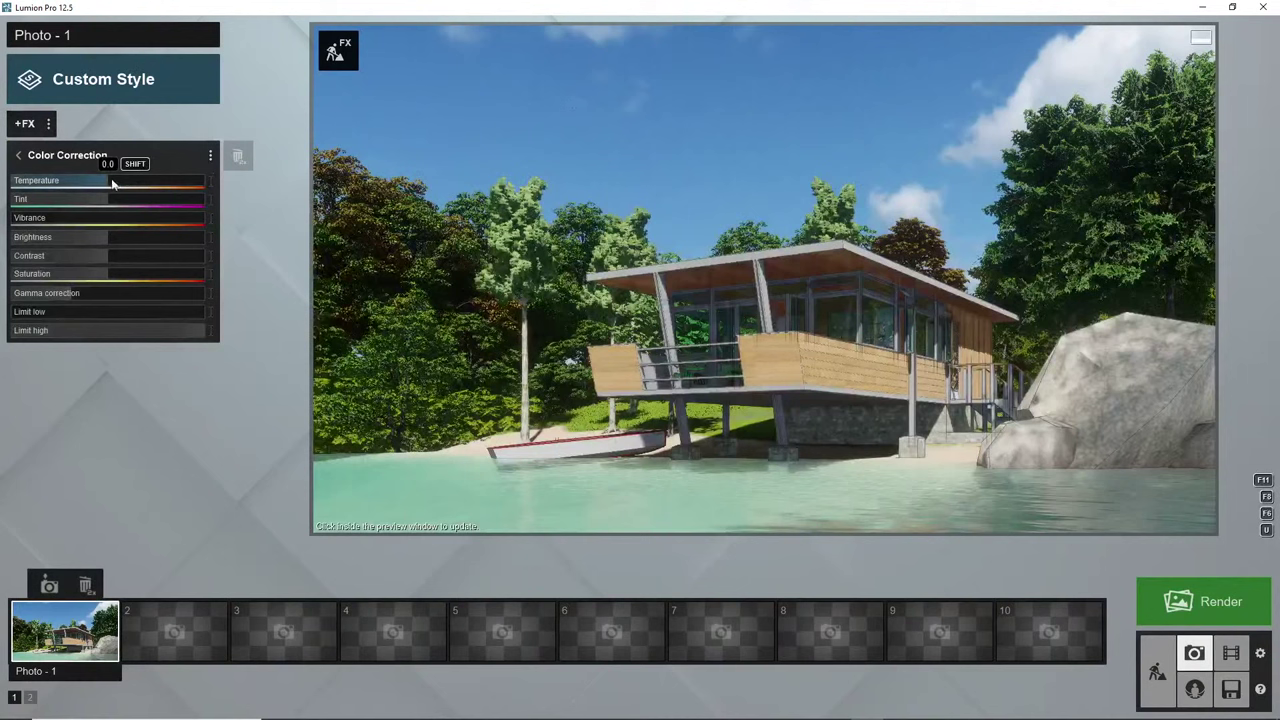
{"action": "left_click_drag", "start_coordinate": [130, 185], "coordinate": [147, 185]}
{"action": "left_click", "coordinate": [486, 218]}
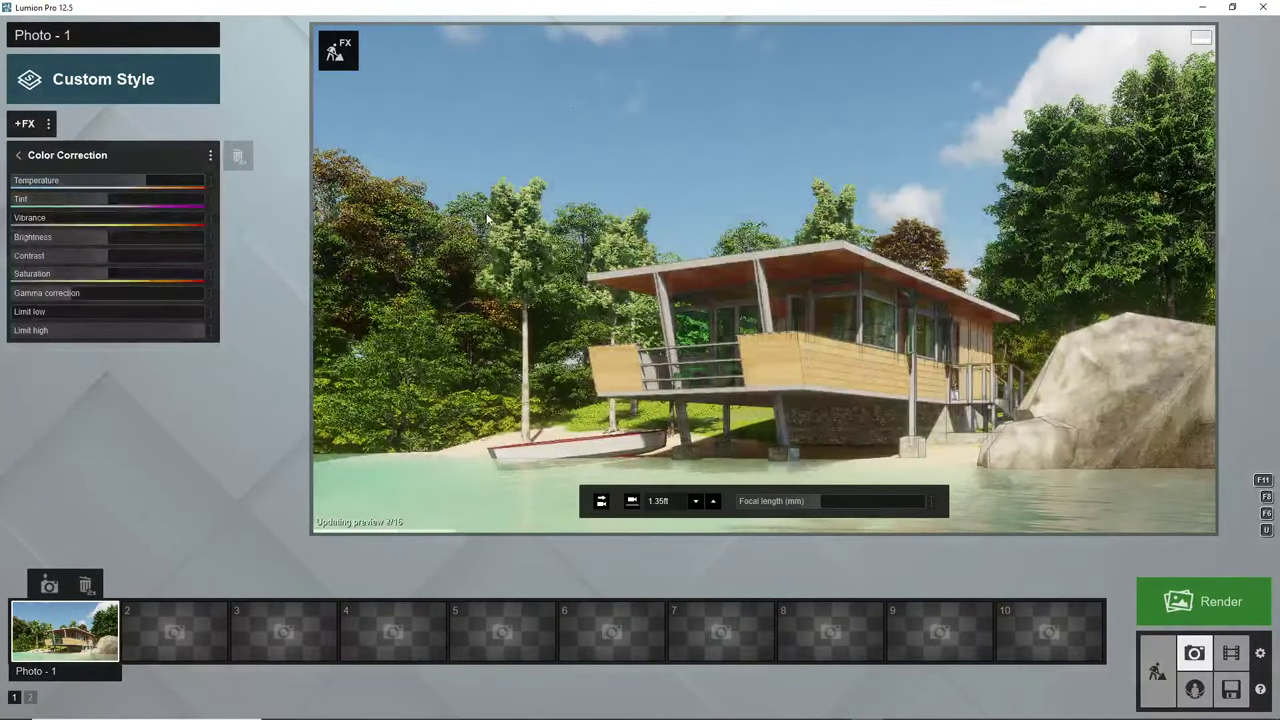
{"action": "left_click_drag", "start_coordinate": [141, 182], "coordinate": [131, 185]}
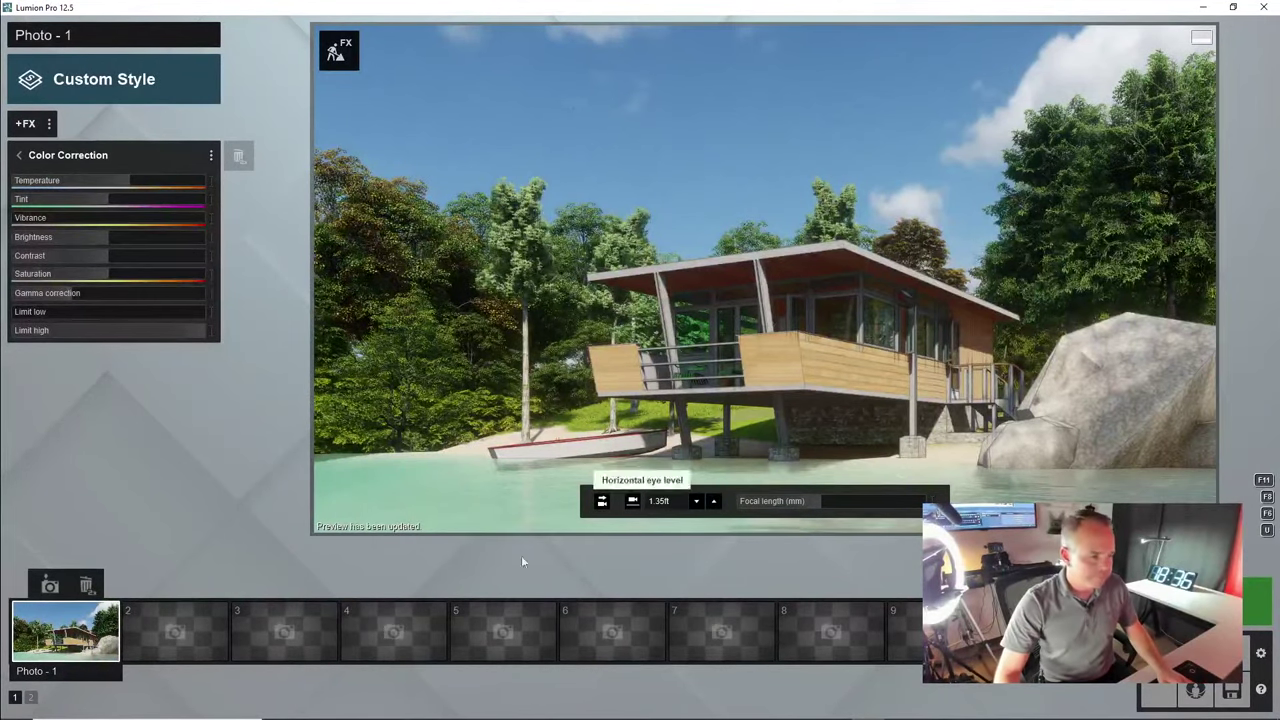
Frame the cabin from the water on the boat side at a camera height of about 2.9 ft and store it as Photo 2
{"action": "left_click", "coordinate": [201, 635]}
{"action": "key", "text": "a"}
{"action": "key", "text": "w"}
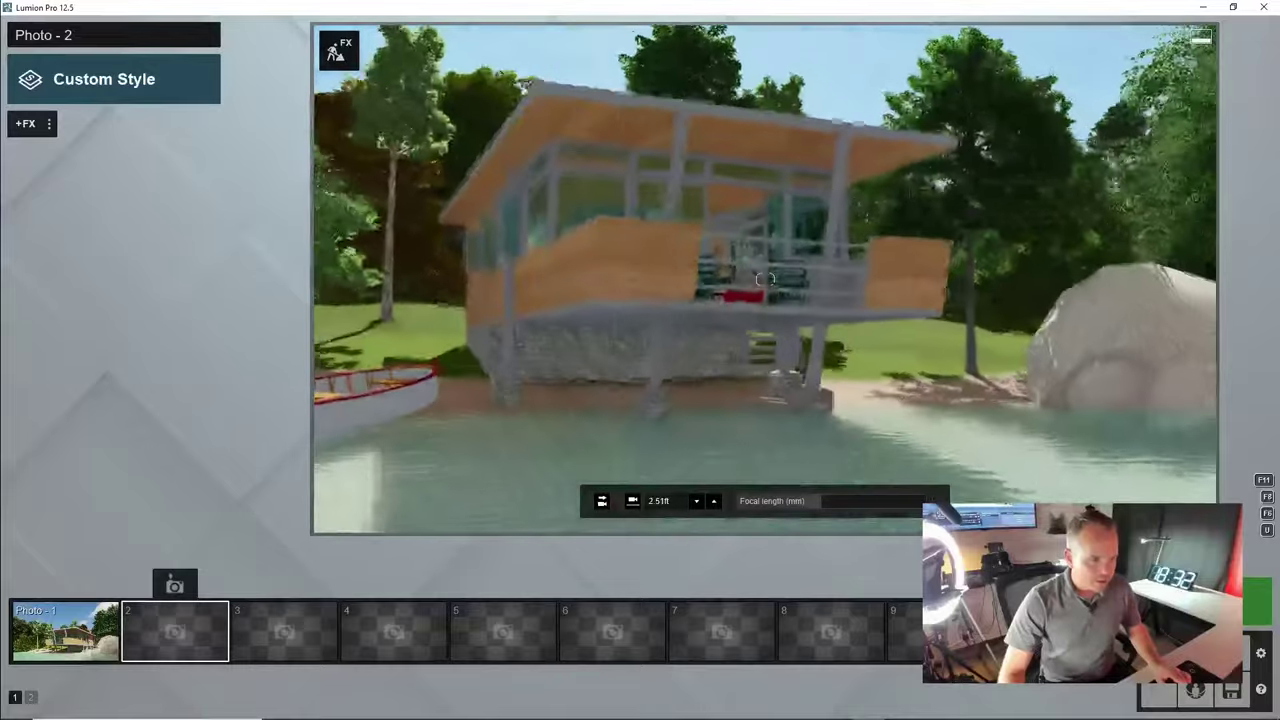
{"action": "key", "text": "a"}
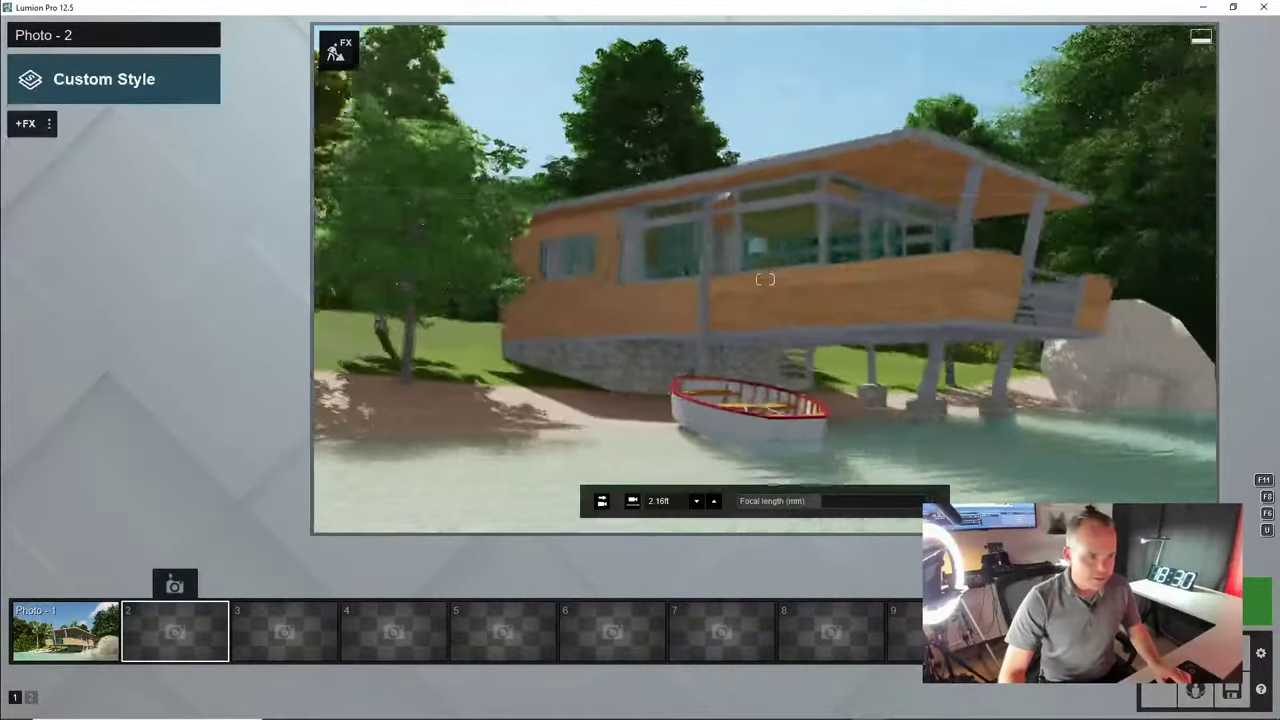
{"action": "right_click_drag", "start_coordinate": [765, 279], "coordinate": [765, 279]}
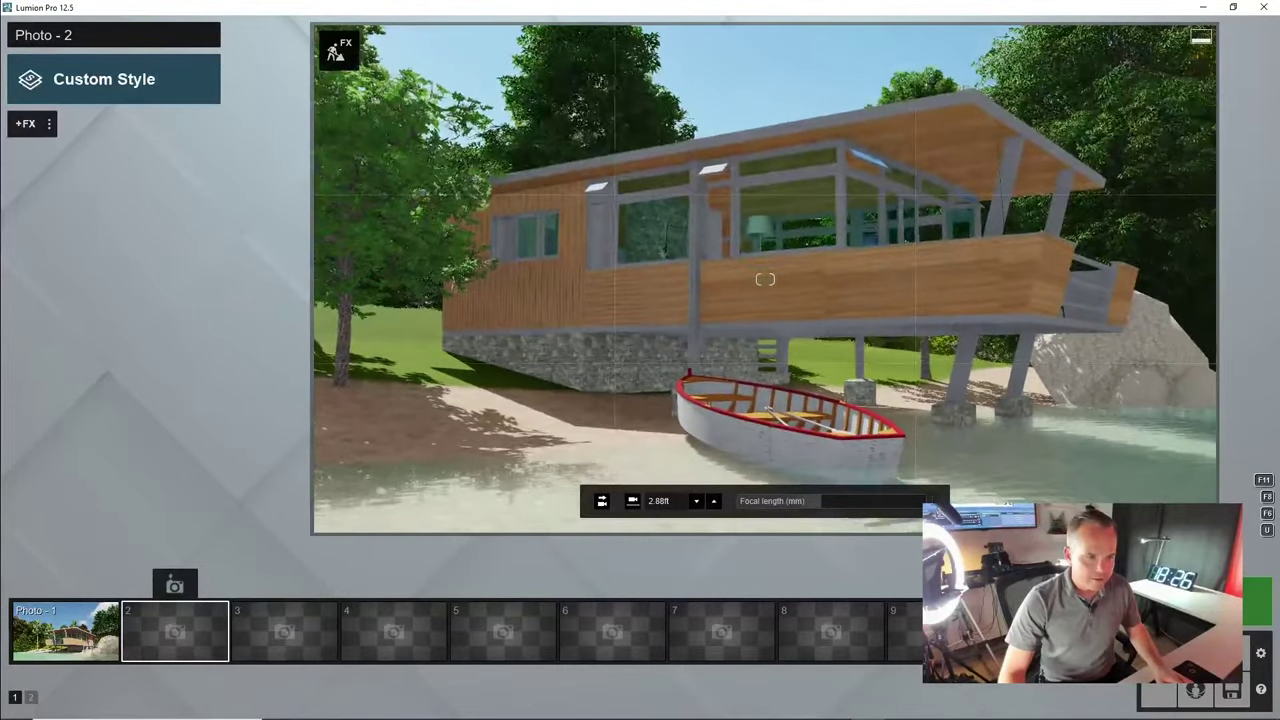
{"action": "left_click", "coordinate": [175, 587]}
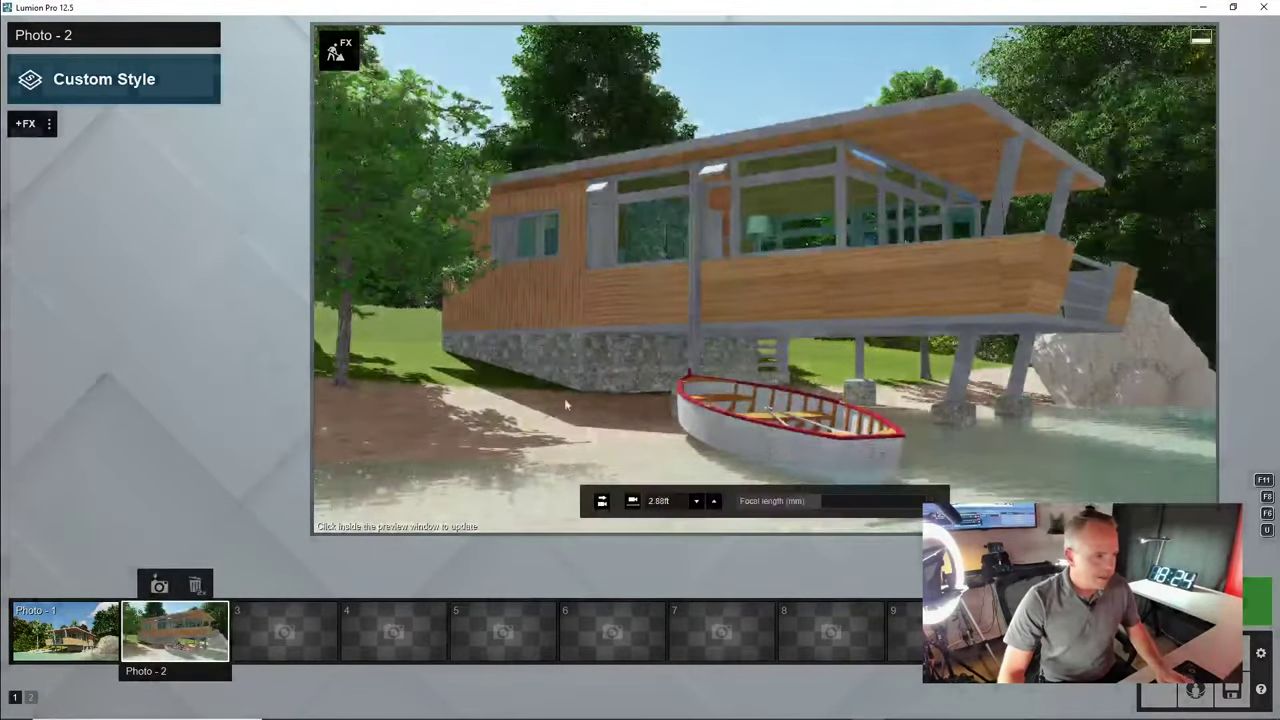
Frame the cabin's entrance side from the grass at a camera height of about 14.6 ft and store it as Photo 3
{"action": "right_click_drag", "start_coordinate": [564, 398], "coordinate": [564, 398]}
{"action": "right_click_drag", "start_coordinate": [765, 279], "coordinate": [765, 279]}
{"action": "key", "text": "d"}
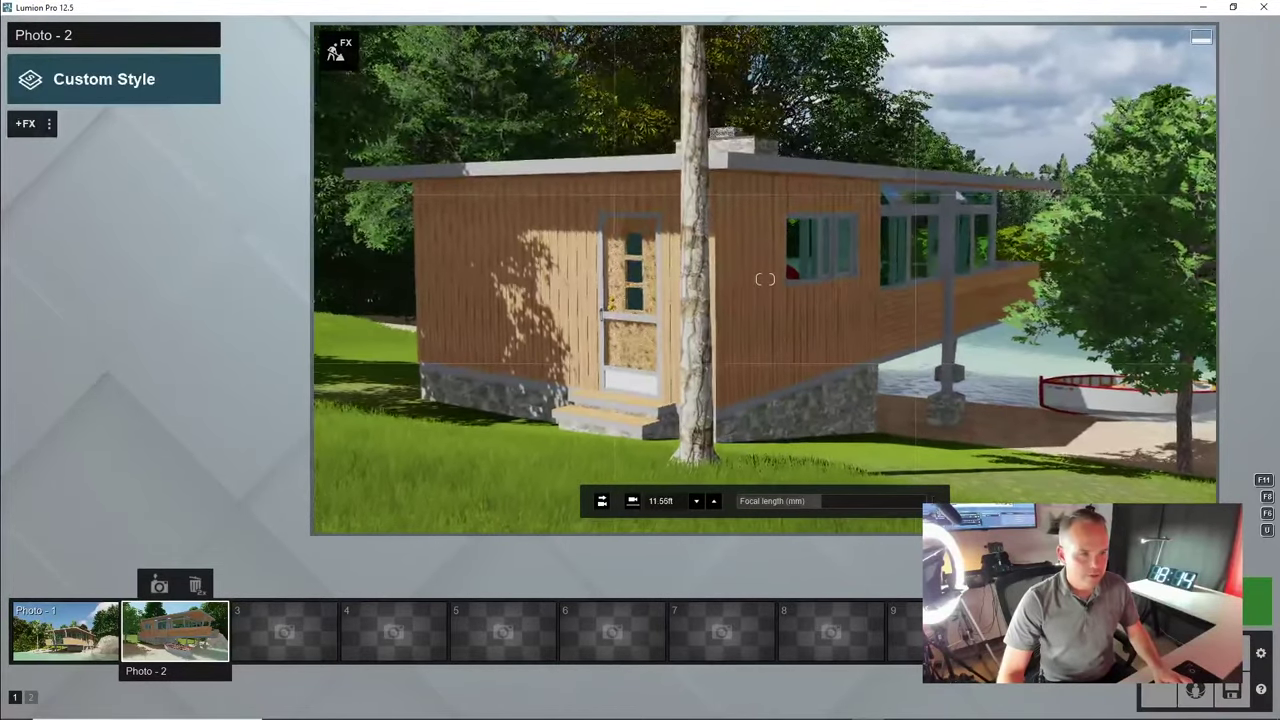
{"action": "key", "text": "e"}
{"action": "key", "text": "e"}
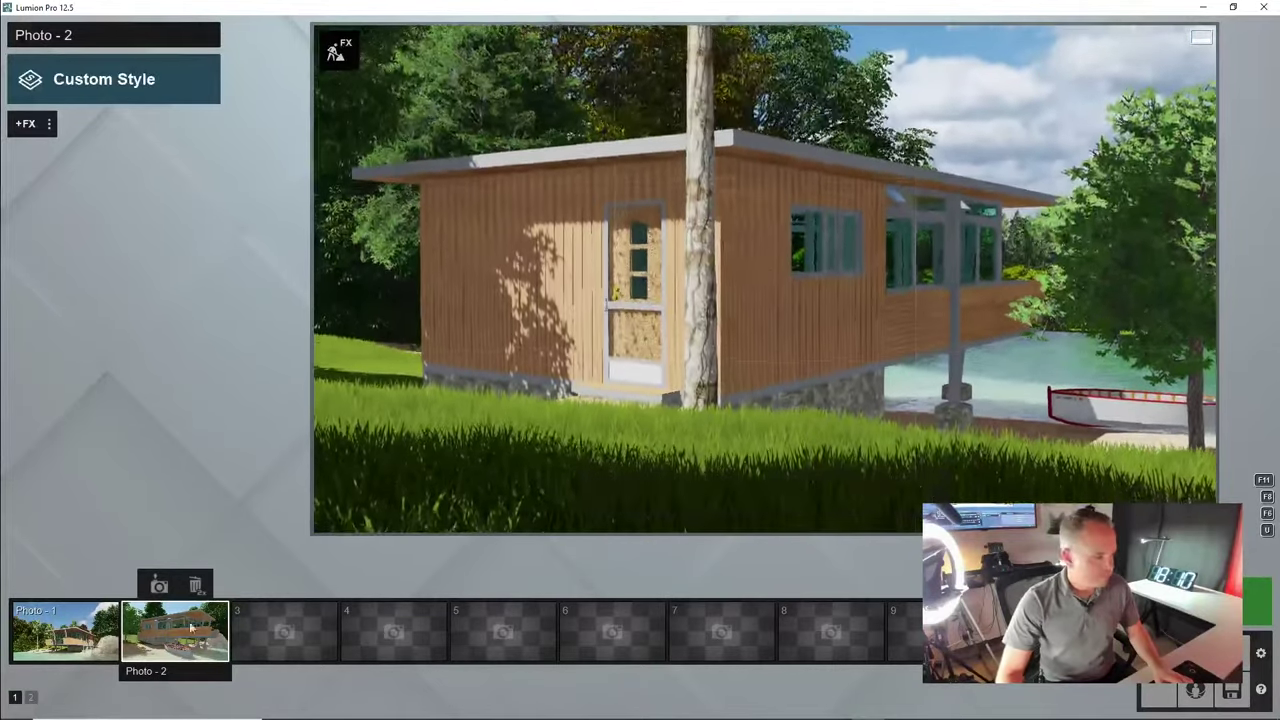
{"action": "left_click", "coordinate": [285, 585]}
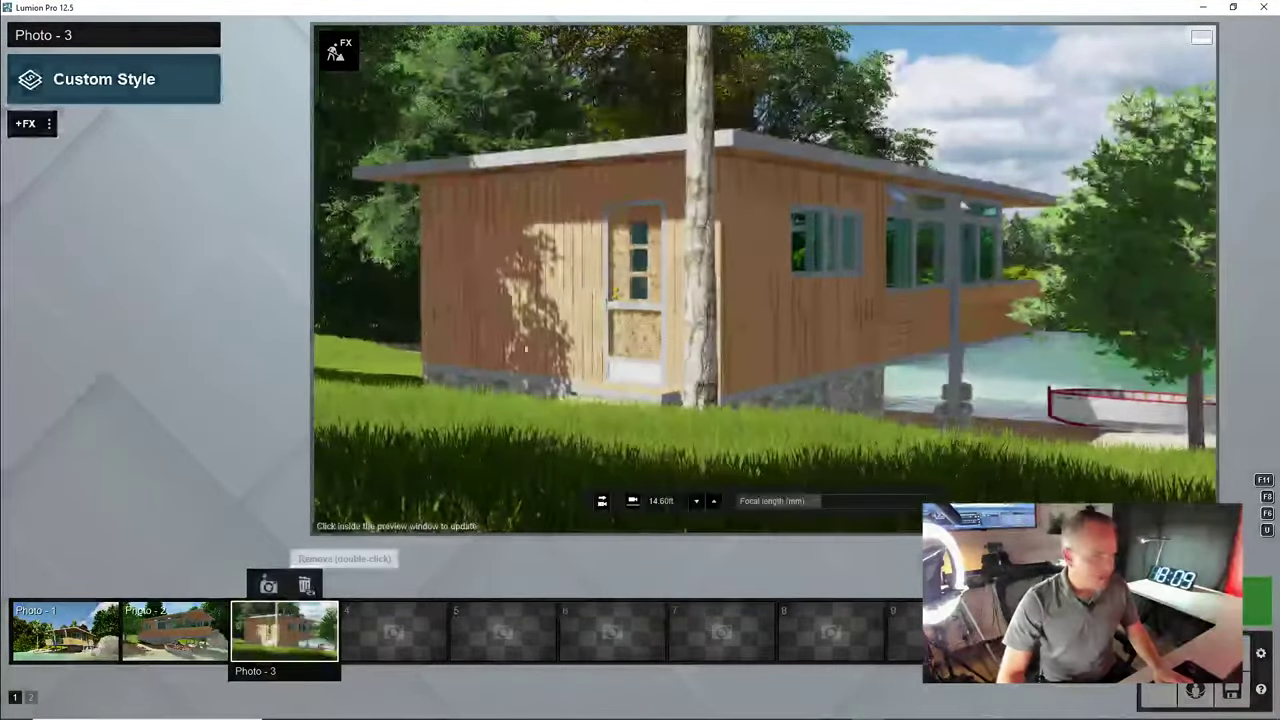
Move the camera inside the cabin's living room and set the focal length to 20 mm
{"action": "key", "text": "w"}
{"action": "right_click_drag", "start_coordinate": [620, 300], "coordinate": [345, 205]}
{"action": "key", "text": "w"}
{"action": "key", "text": "w"}
{"action": "right_click_drag", "start_coordinate": [772, 280], "coordinate": [537, 342]}
{"action": "left_click_drag", "start_coordinate": [815, 507], "coordinate": [802, 500]}
{"action": "type", "text": "20"}
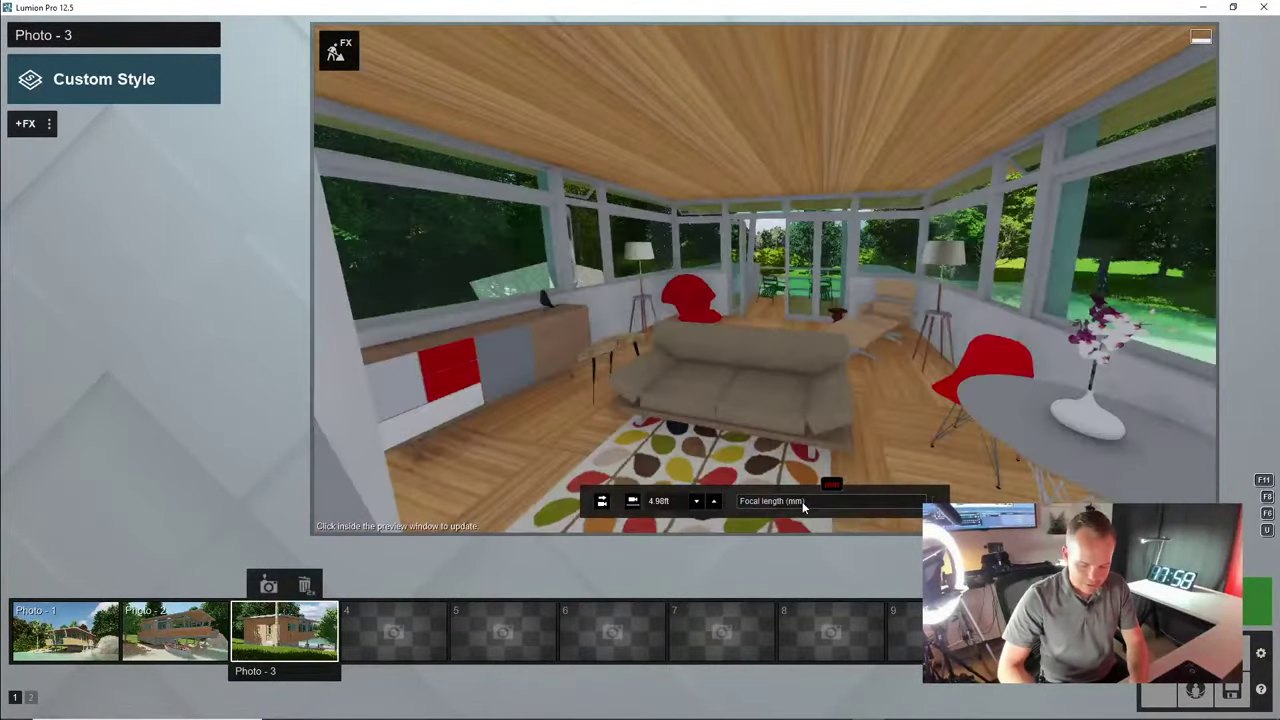
Frame the sofa and glass deck doors at the 5 ft 3 inch eye level and store the interior view as Photo 4
{"action": "key", "text": "s"}
{"action": "right_click_drag", "start_coordinate": [765, 280], "coordinate": [830, 270]}
{"action": "key", "text": "e"}
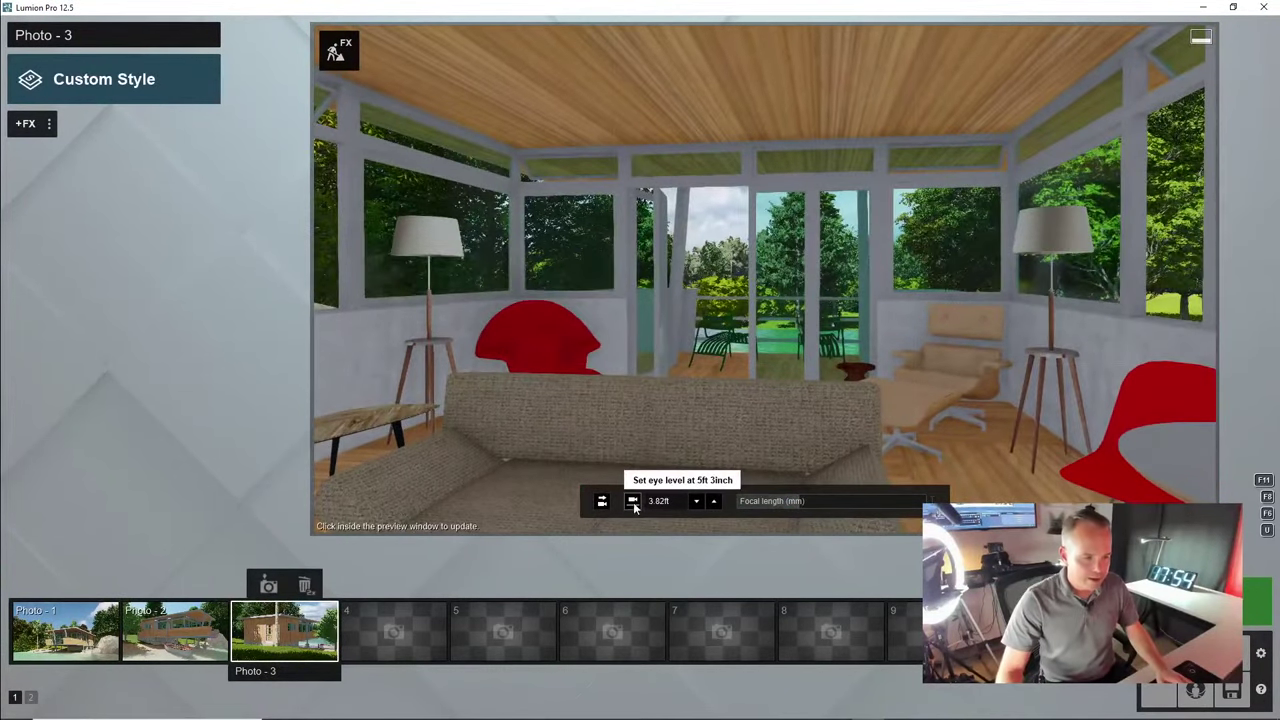
{"action": "left_click", "coordinate": [633, 503]}
{"action": "right_click_drag", "start_coordinate": [757, 372], "coordinate": [765, 280]}
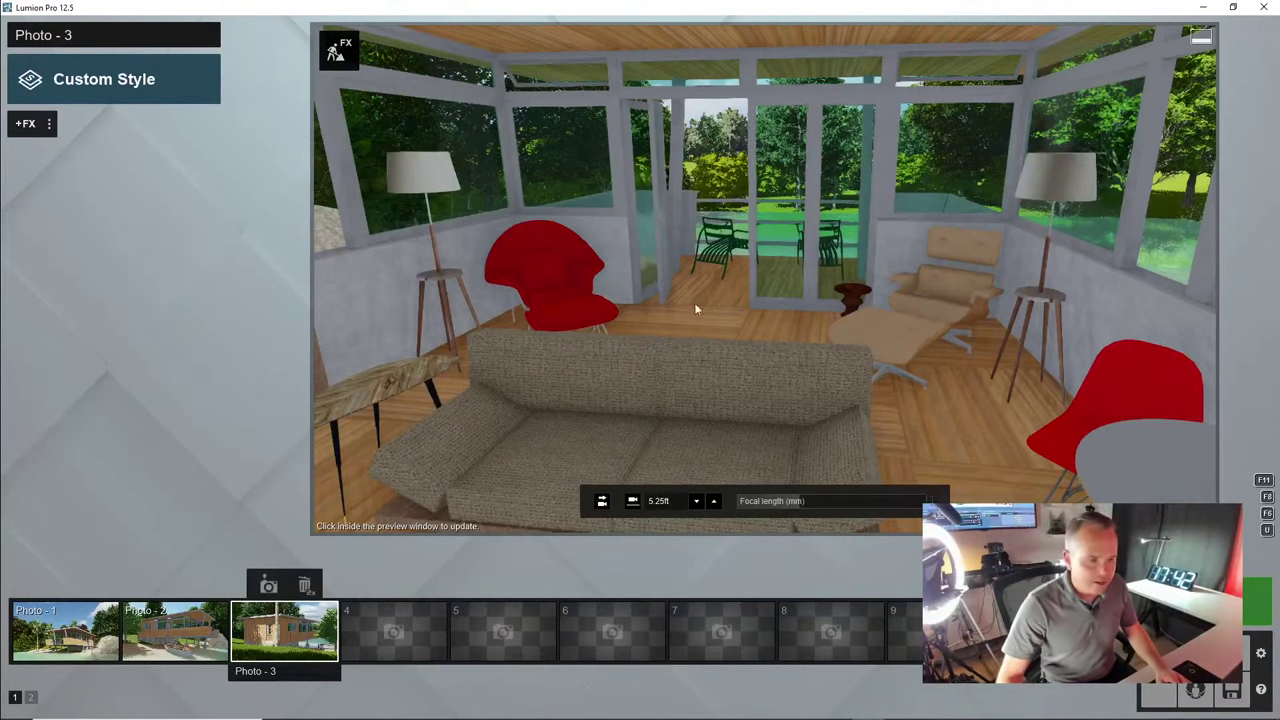
{"action": "left_click", "coordinate": [393, 585]}
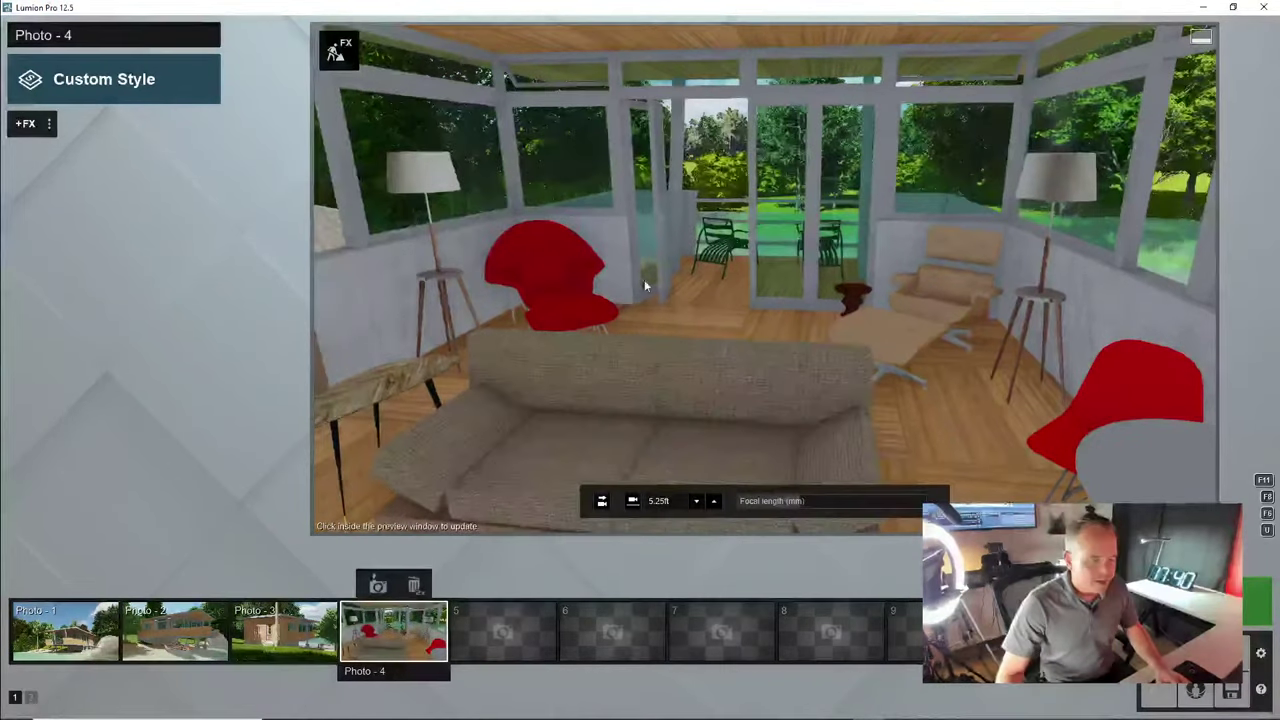
Reopen Photo 1 with its list of applied effects
{"action": "left_click", "coordinate": [64, 630]}
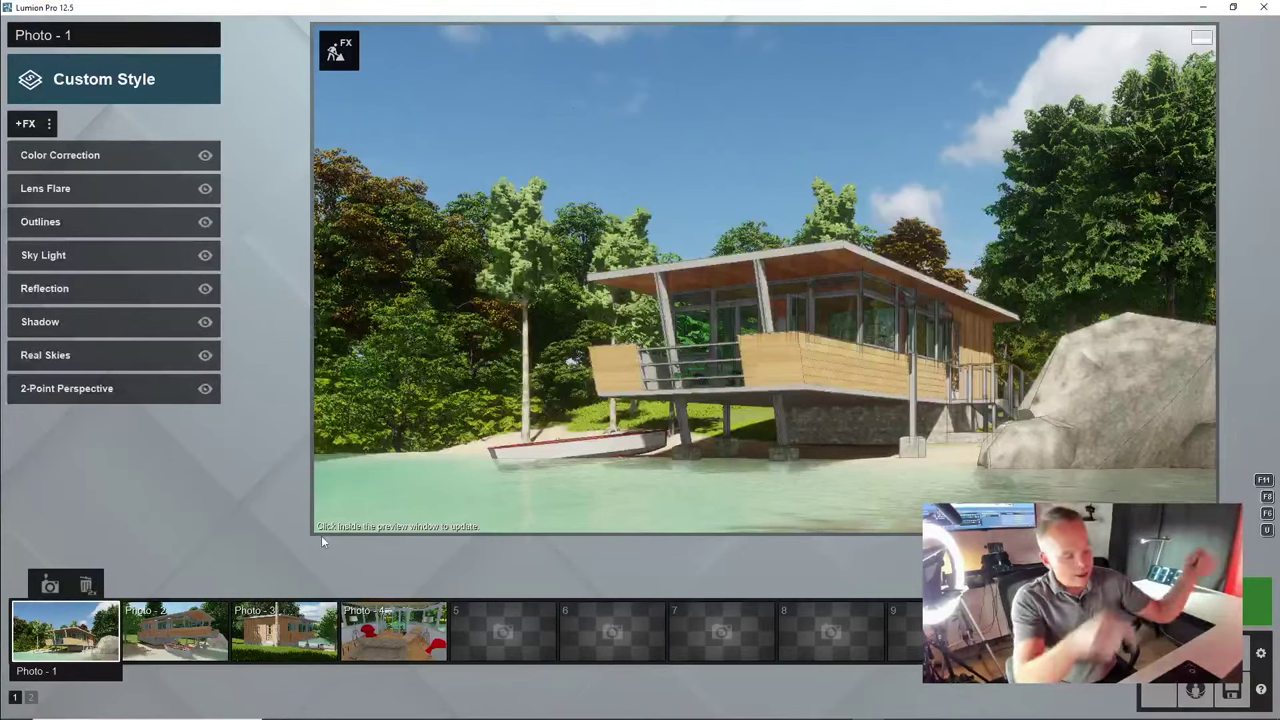
{"action": "mouse_move", "coordinate": [401, 367]}
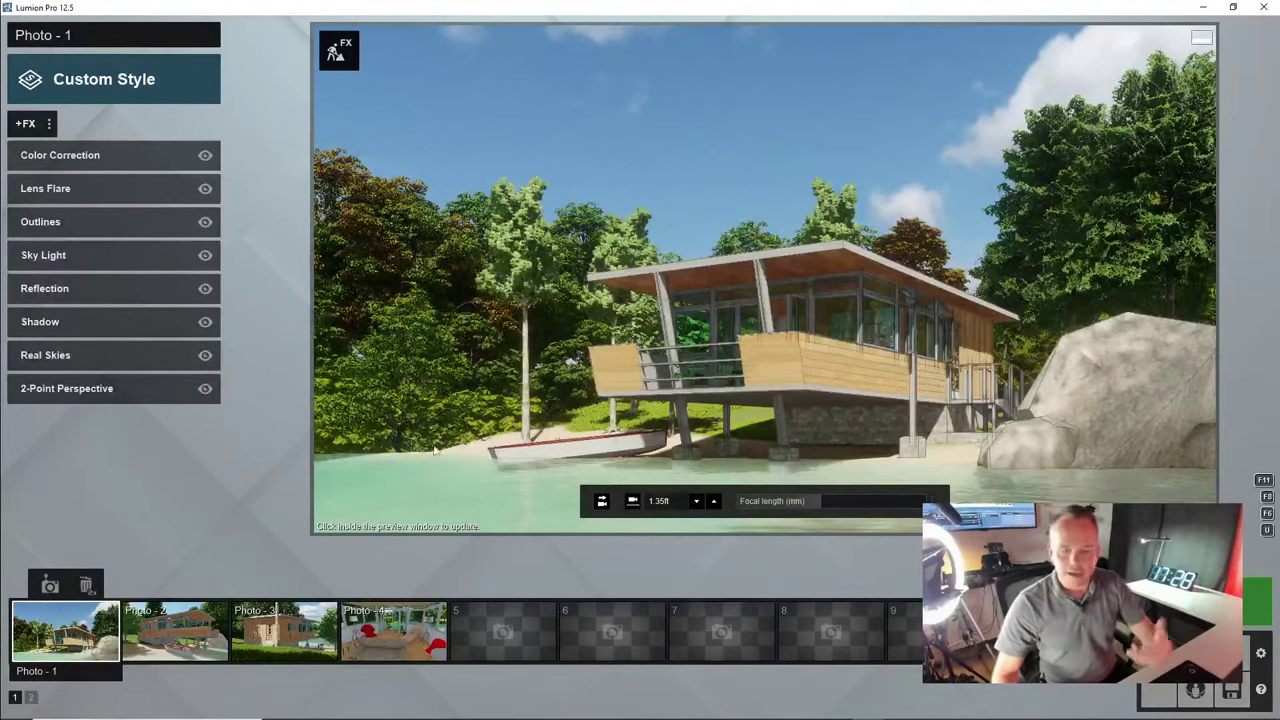
Copy the effect list of Photo 1 and paste it onto Photo 2
{"action": "left_click", "coordinate": [48, 124]}
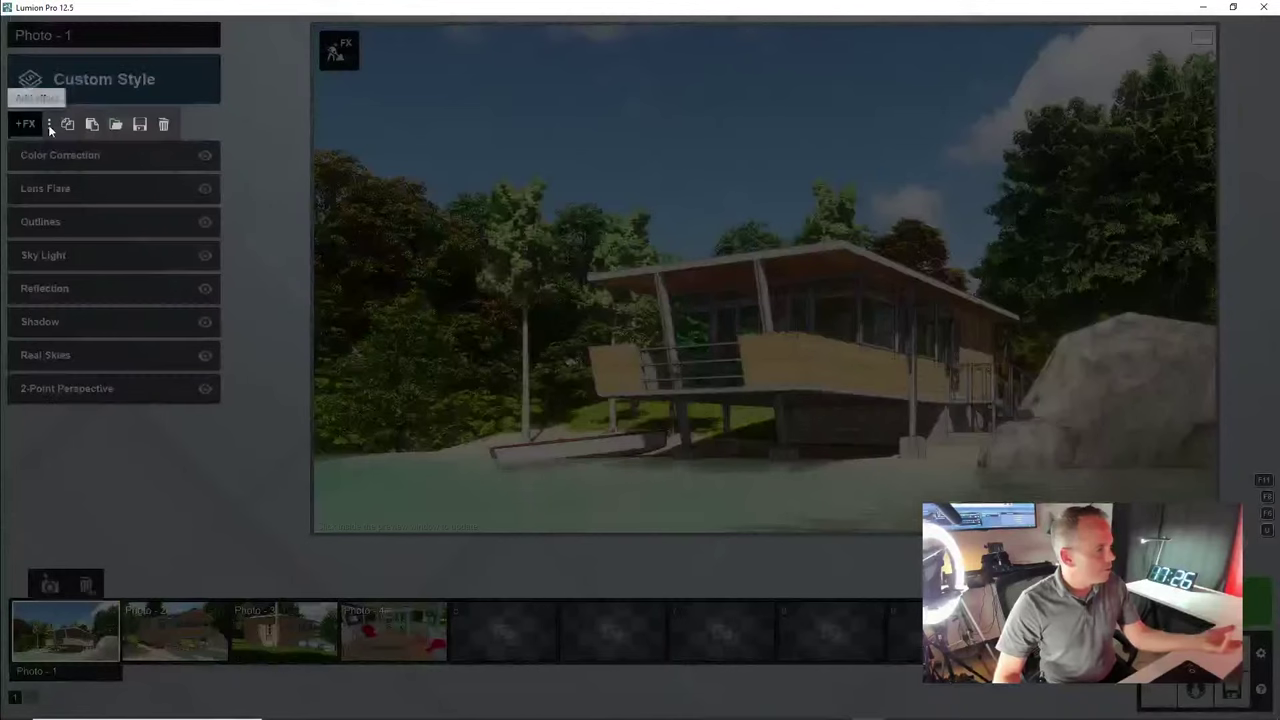
{"action": "left_click", "coordinate": [69, 127]}
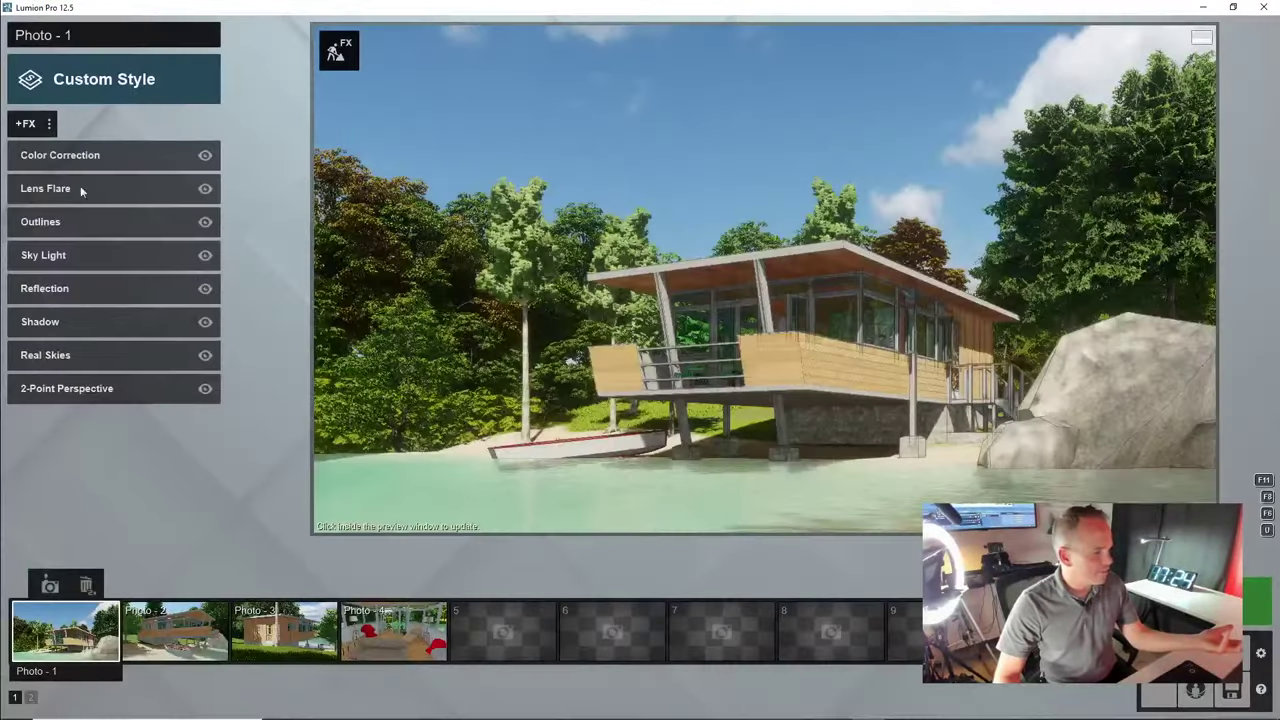
{"action": "left_click", "coordinate": [180, 643]}
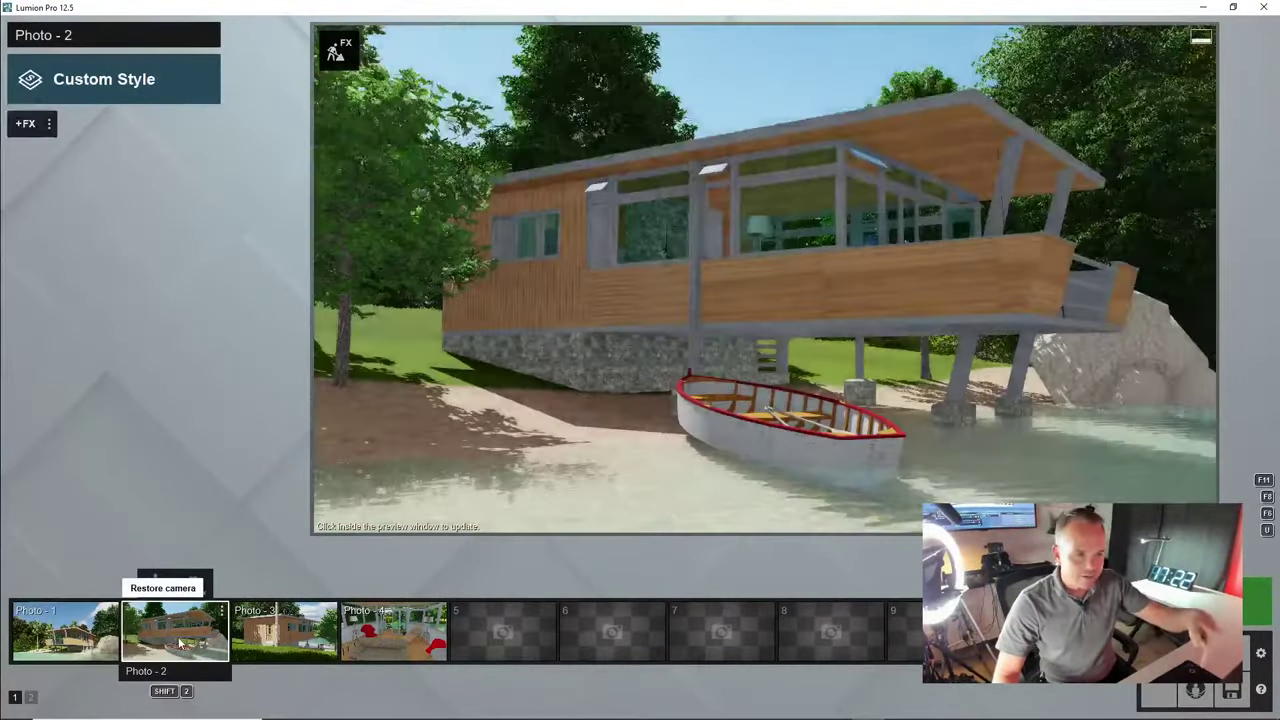
{"action": "left_click", "coordinate": [48, 124]}
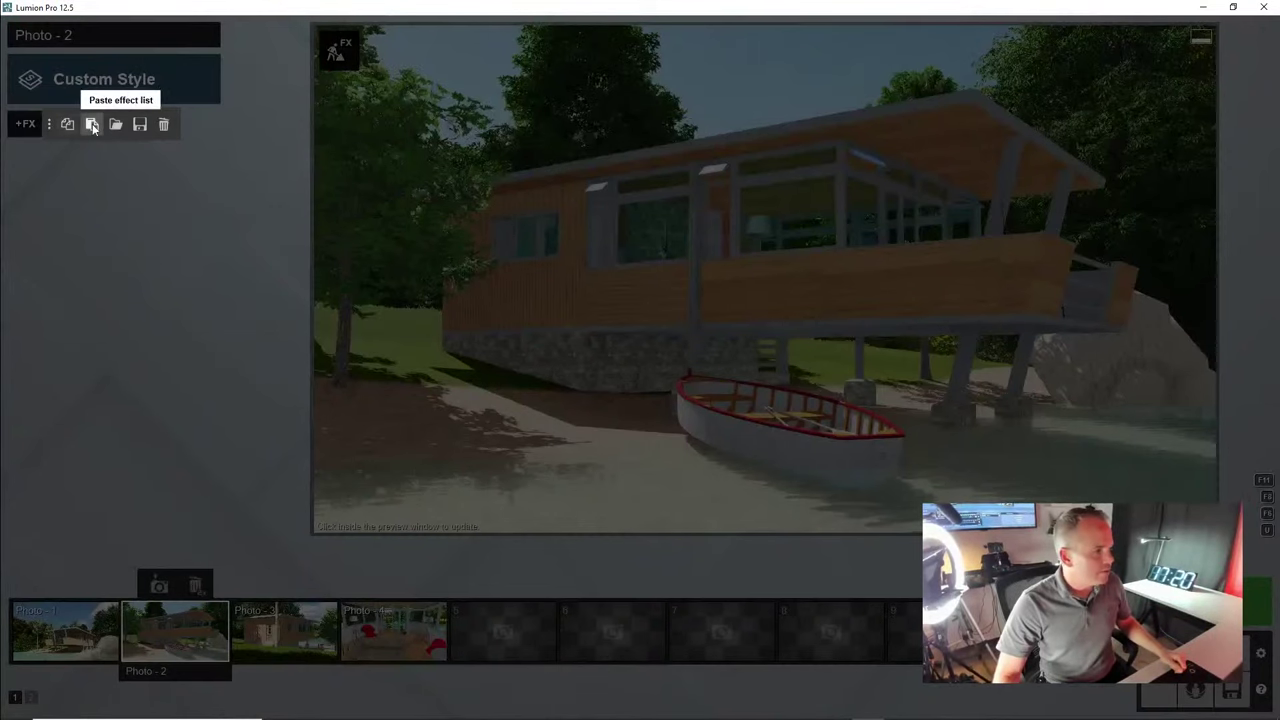
{"action": "left_click", "coordinate": [92, 124]}
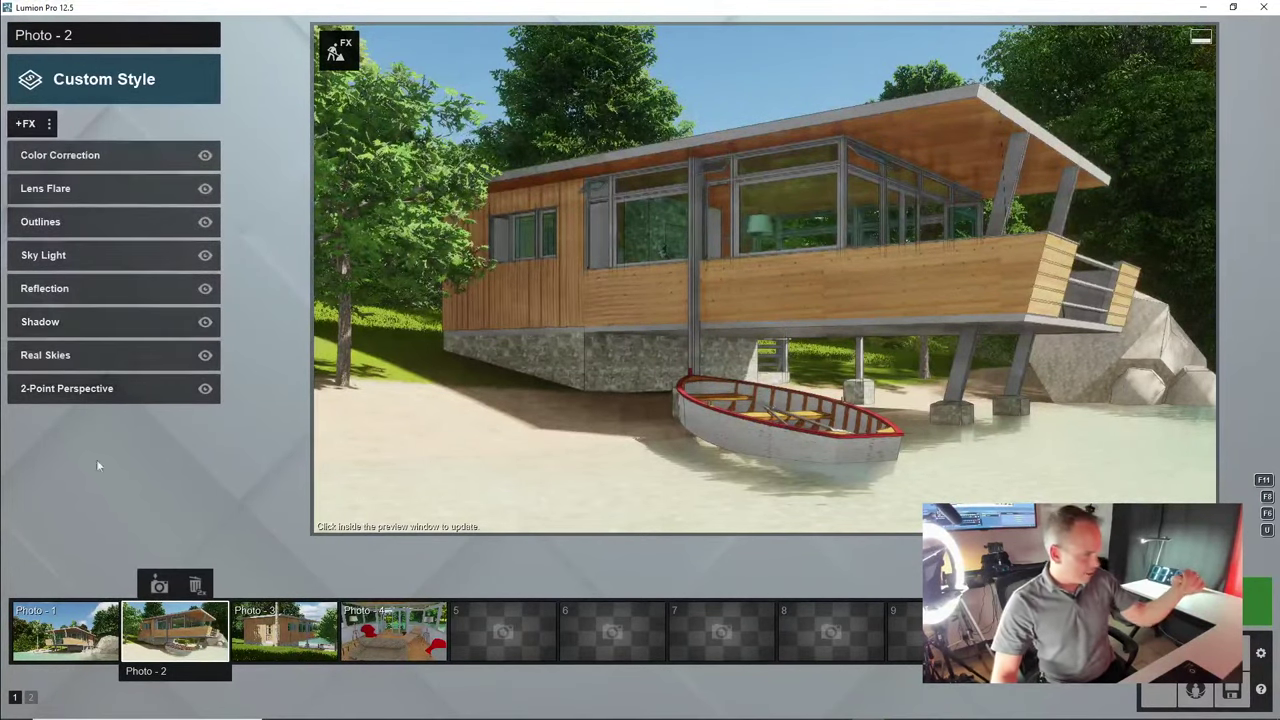
Turn the Real Skies heading of Photo 2 to about -76° and refresh the preview
{"action": "left_click", "coordinate": [86, 350]}
{"action": "left_click_drag", "start_coordinate": [100, 240], "coordinate": [70, 241]}
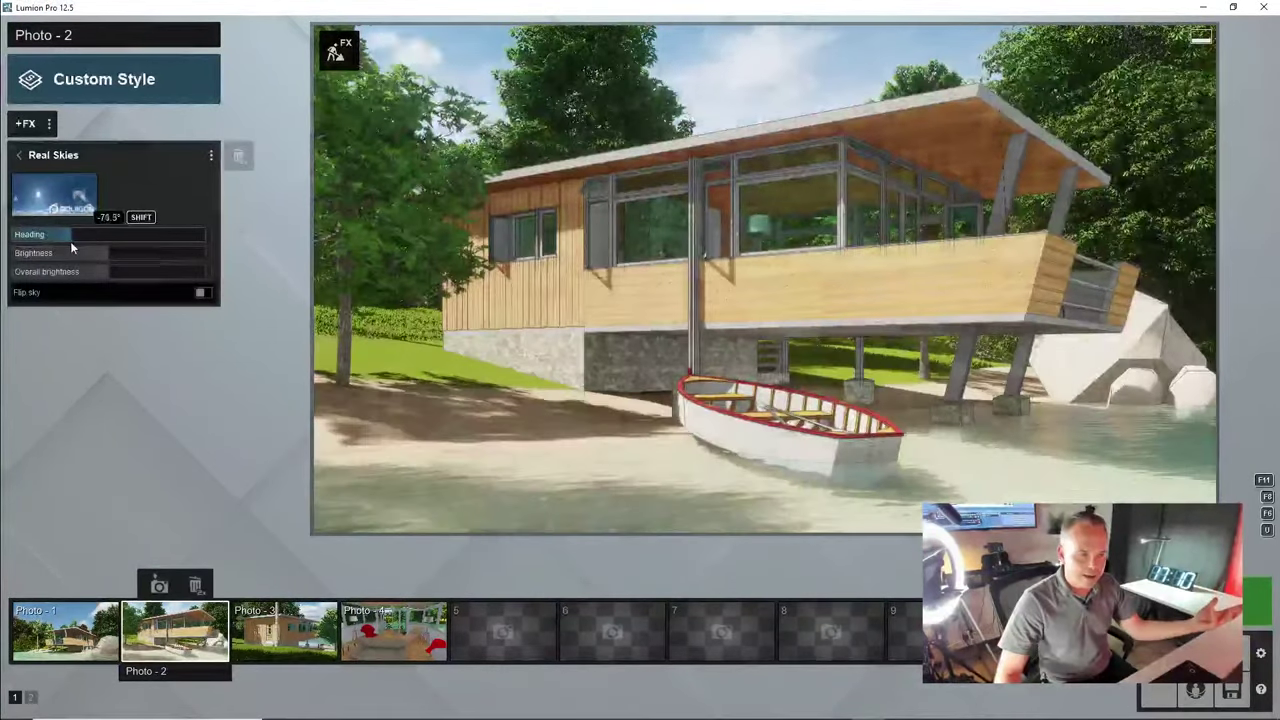
{"action": "left_click", "coordinate": [1122, 195]}
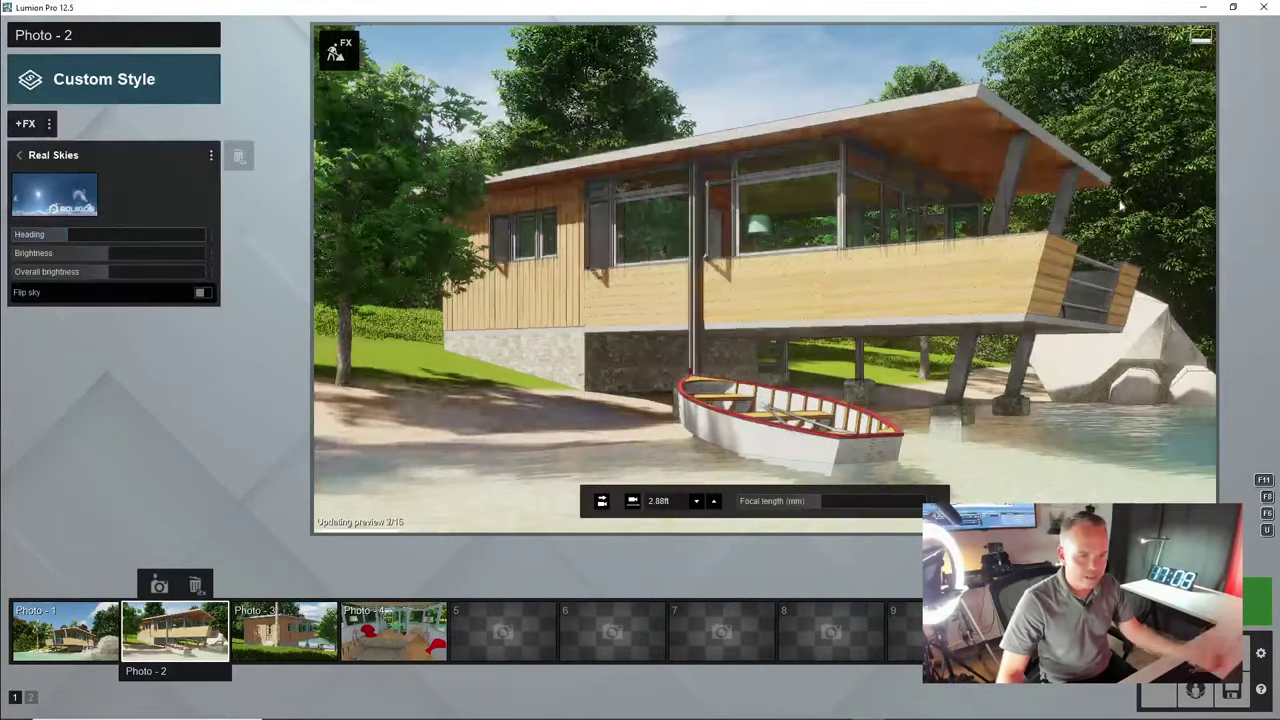
Paste the copied effects onto Photo 3 and turn its Real Skies heading so sunlight falls on the entrance side
{"action": "left_click", "coordinate": [280, 628]}
{"action": "left_click", "coordinate": [49, 124]}
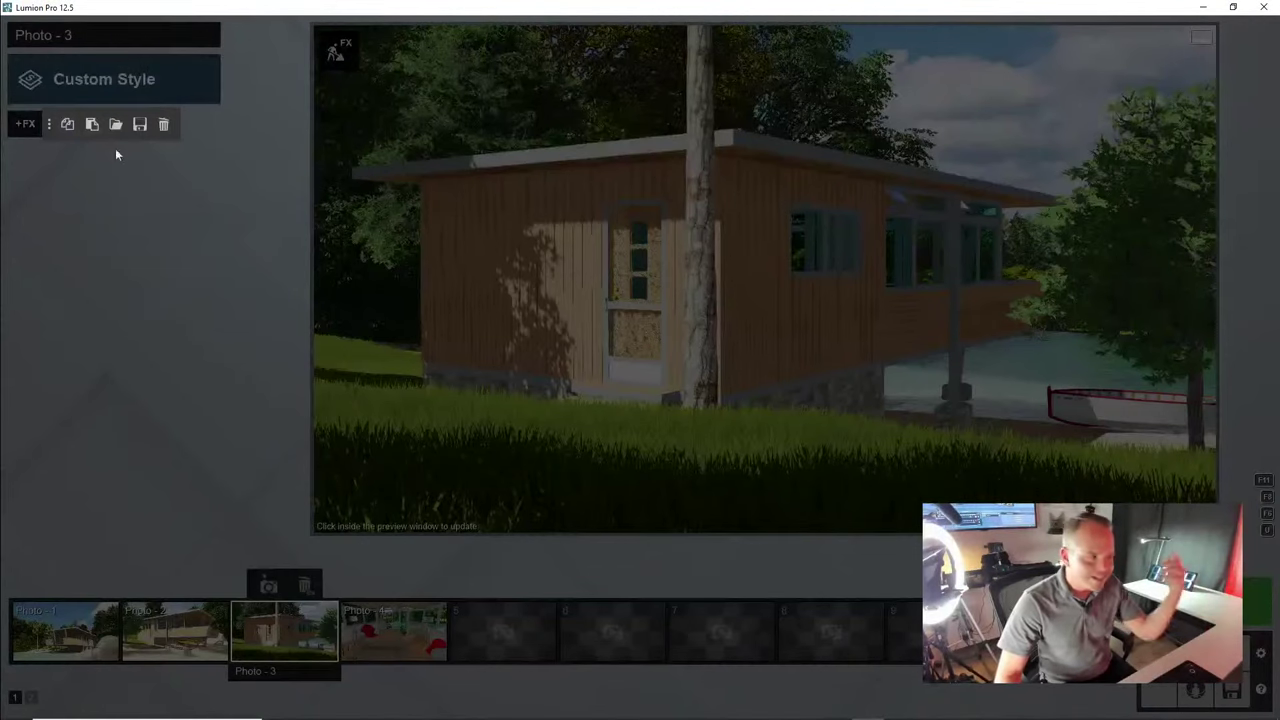
{"action": "left_click", "coordinate": [91, 124]}
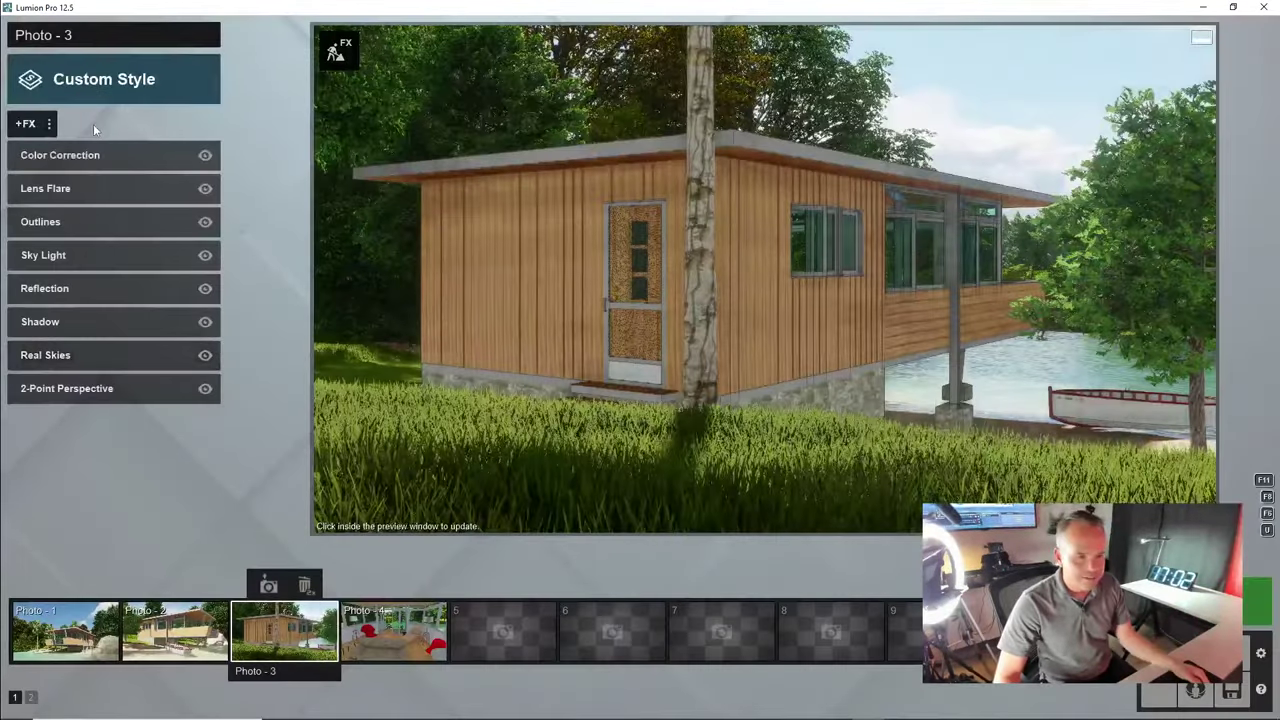
{"action": "left_click", "coordinate": [80, 358]}
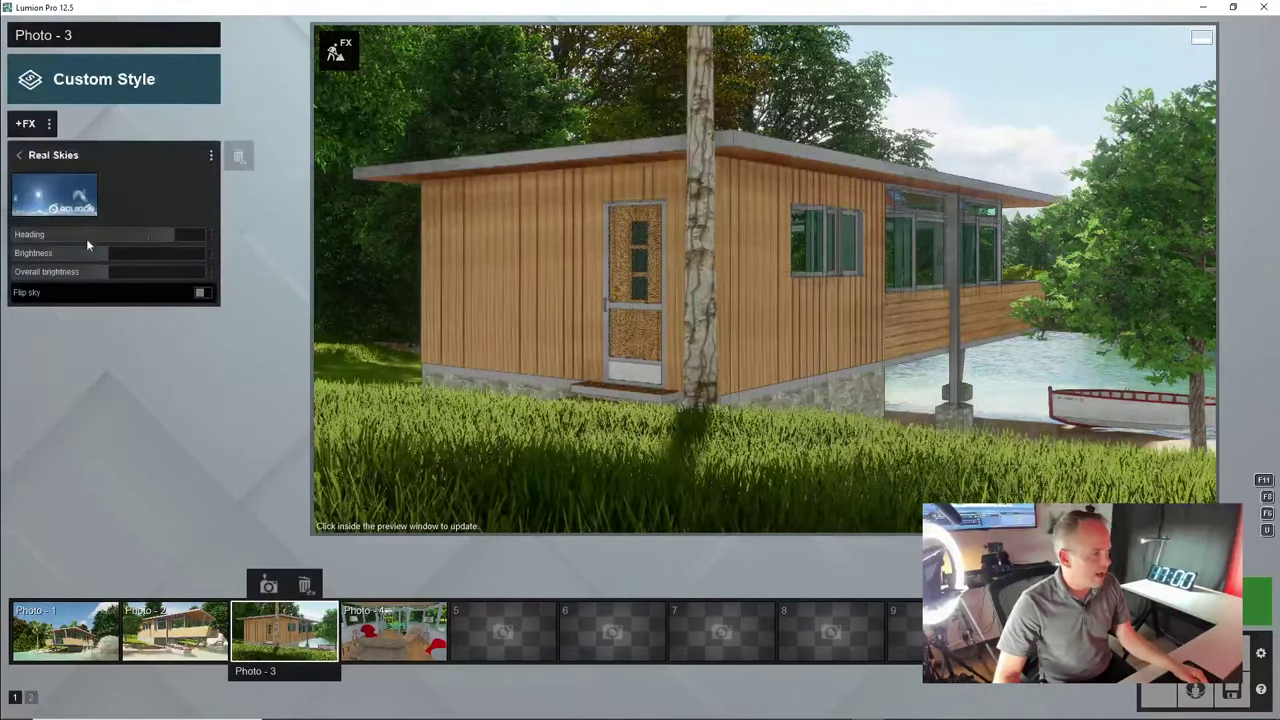
{"action": "left_click_drag", "start_coordinate": [151, 242], "coordinate": [82, 246]}
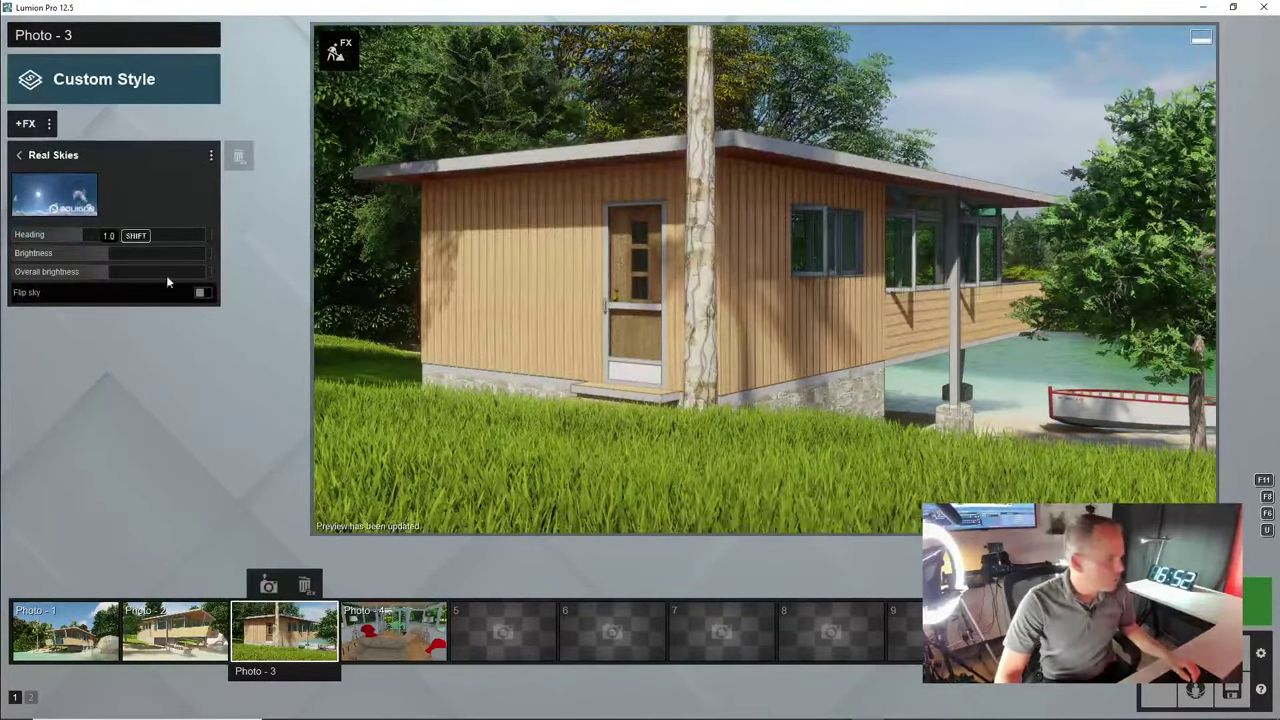
Paste the copied effect list onto the living room view in Photo 4 and update its preview
{"action": "left_click", "coordinate": [408, 622]}
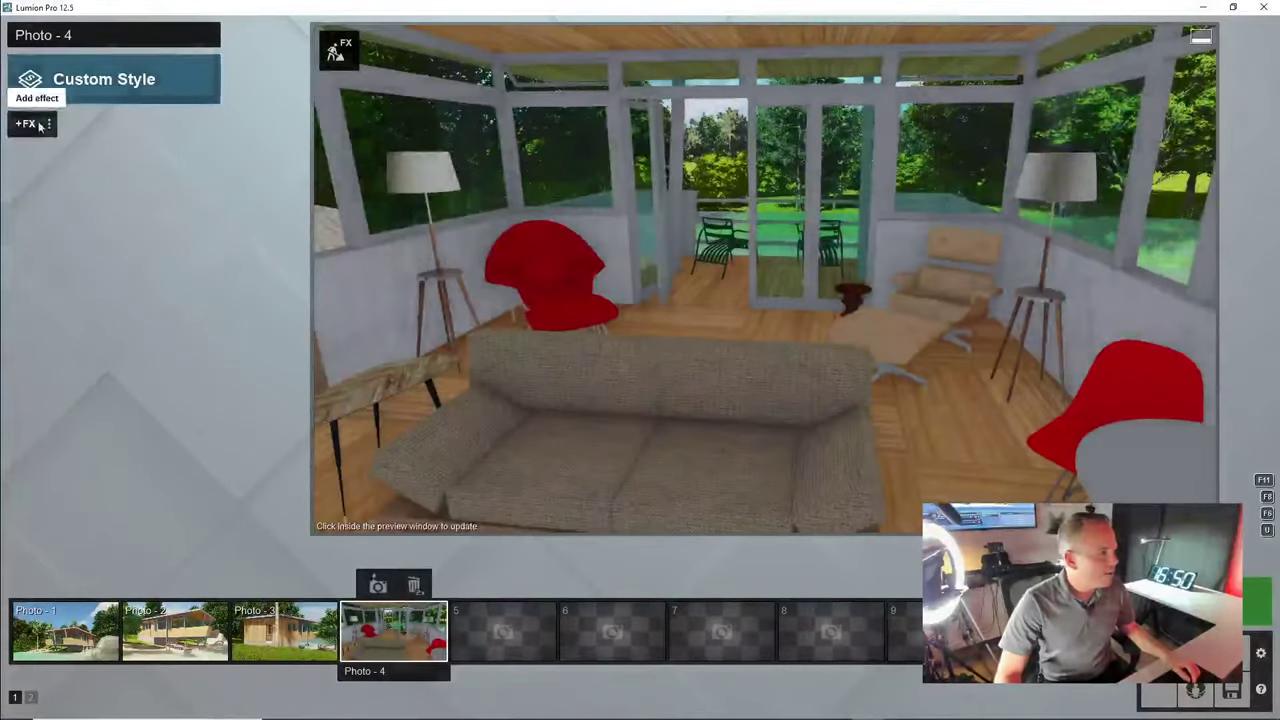
{"action": "left_click", "coordinate": [40, 124]}
{"action": "left_click", "coordinate": [358, 187]}
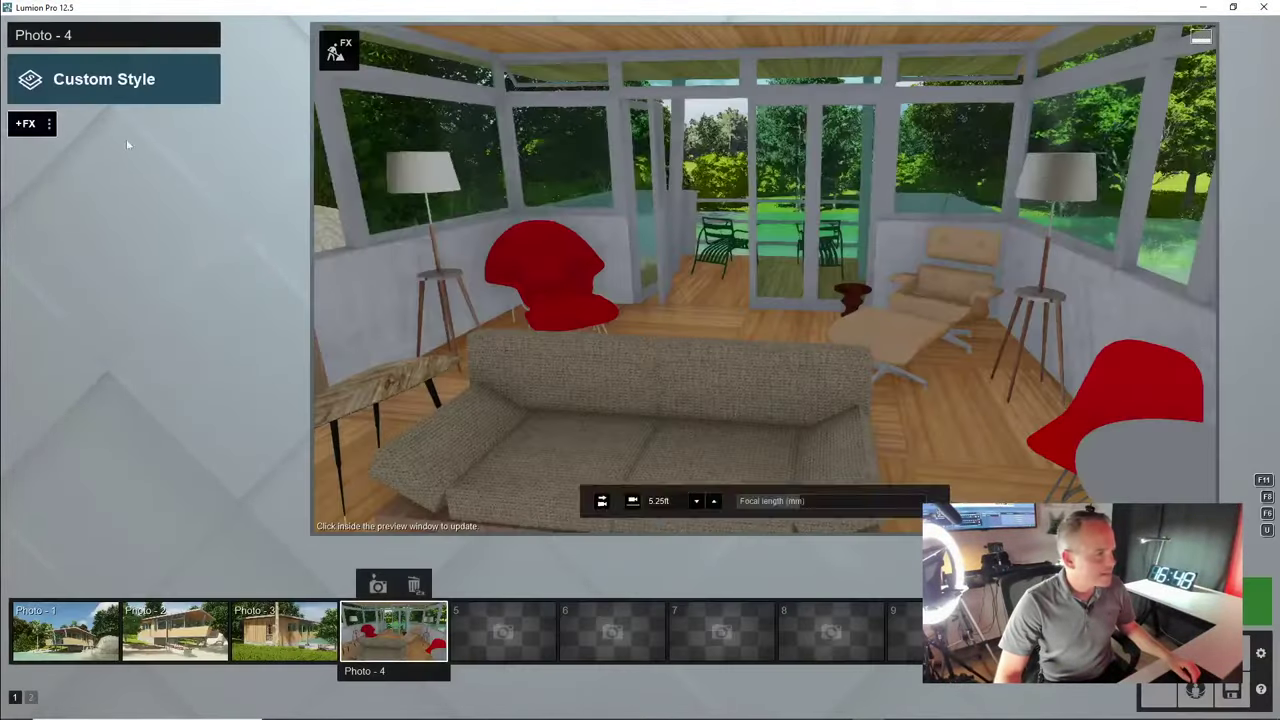
{"action": "left_click", "coordinate": [49, 124]}
{"action": "left_click", "coordinate": [91, 124]}
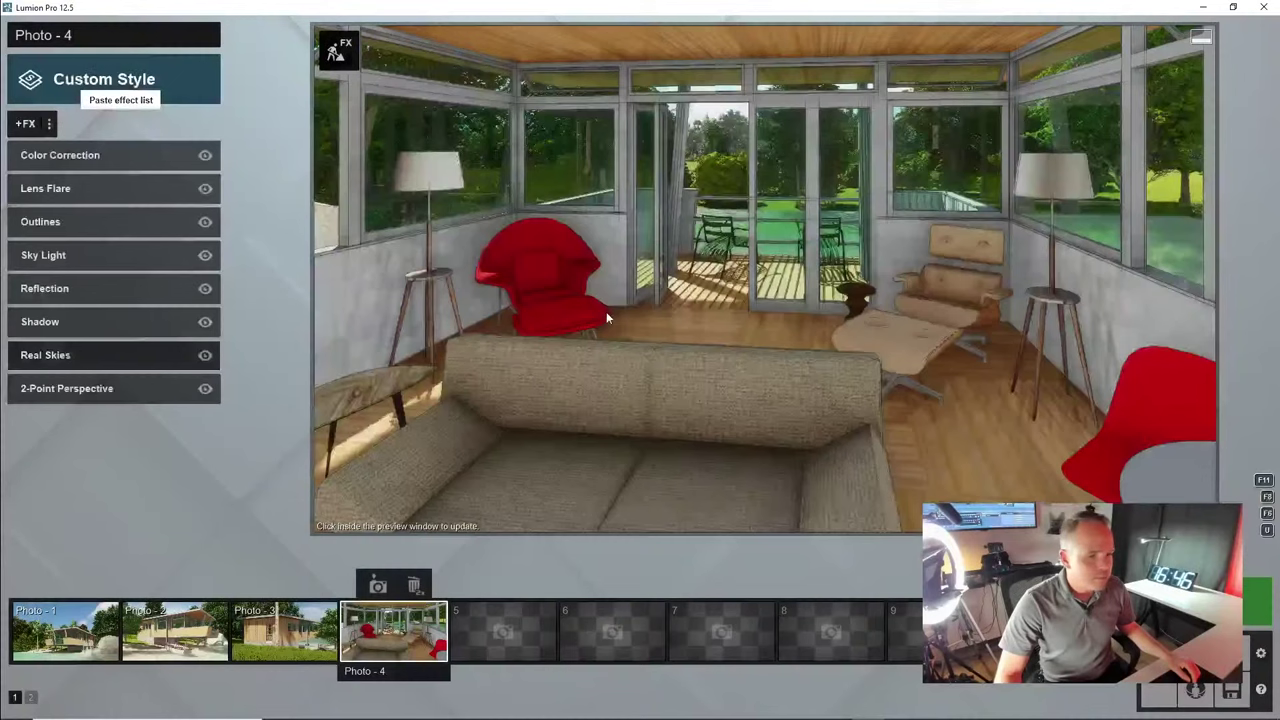
{"action": "left_click", "coordinate": [773, 303]}
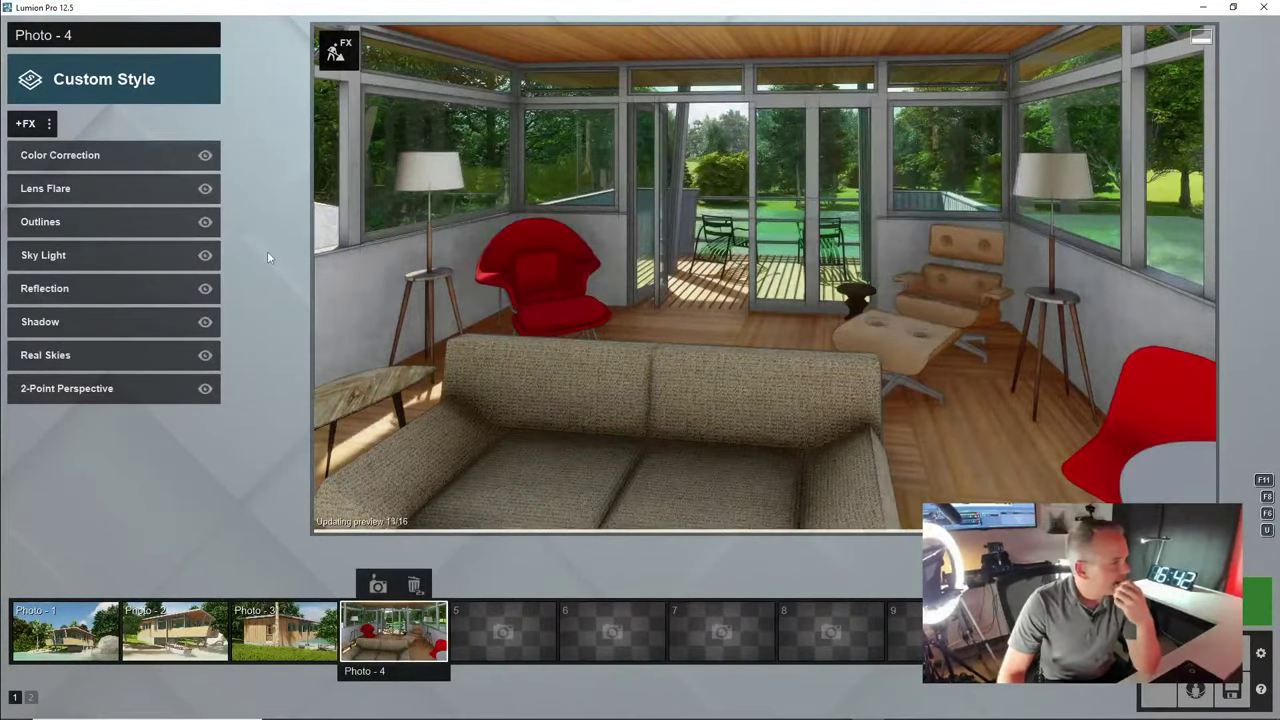
Adjust the Interior/Exterior balance of the Shadow effect in Photo 4 and refresh the preview
{"action": "left_click", "coordinate": [68, 321]}
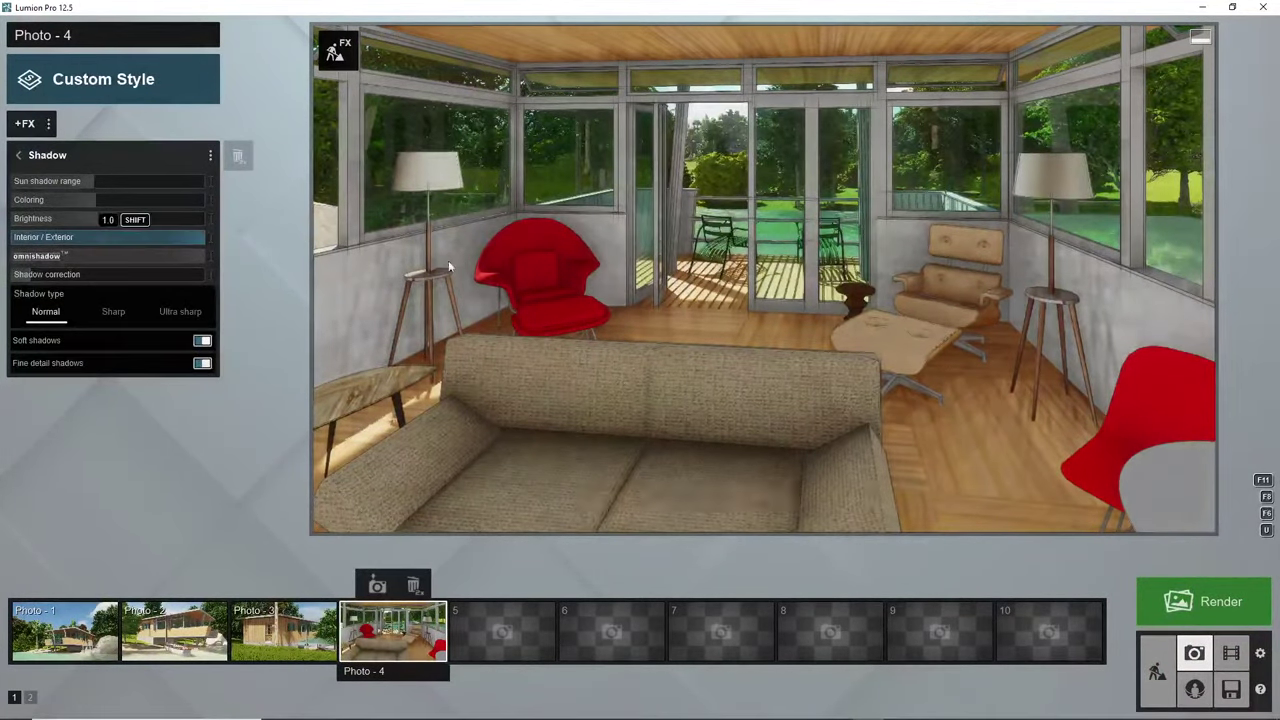
{"action": "left_click", "coordinate": [588, 239]}
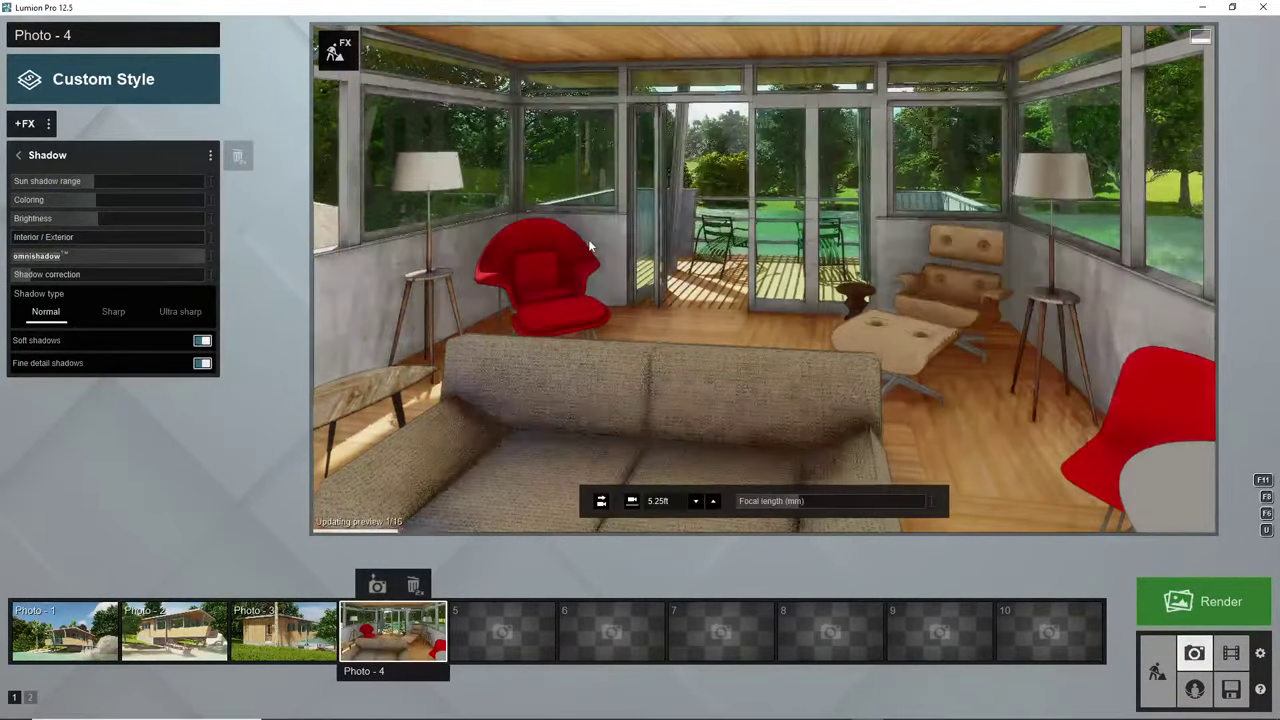
{"action": "left_click", "coordinate": [20, 155]}
Turn the Real Skies heading of Photo 4 well below its pasted angle so sunlight enters the living room
{"action": "left_click", "coordinate": [62, 358]}
{"action": "mouse_move", "coordinate": [60, 237]}
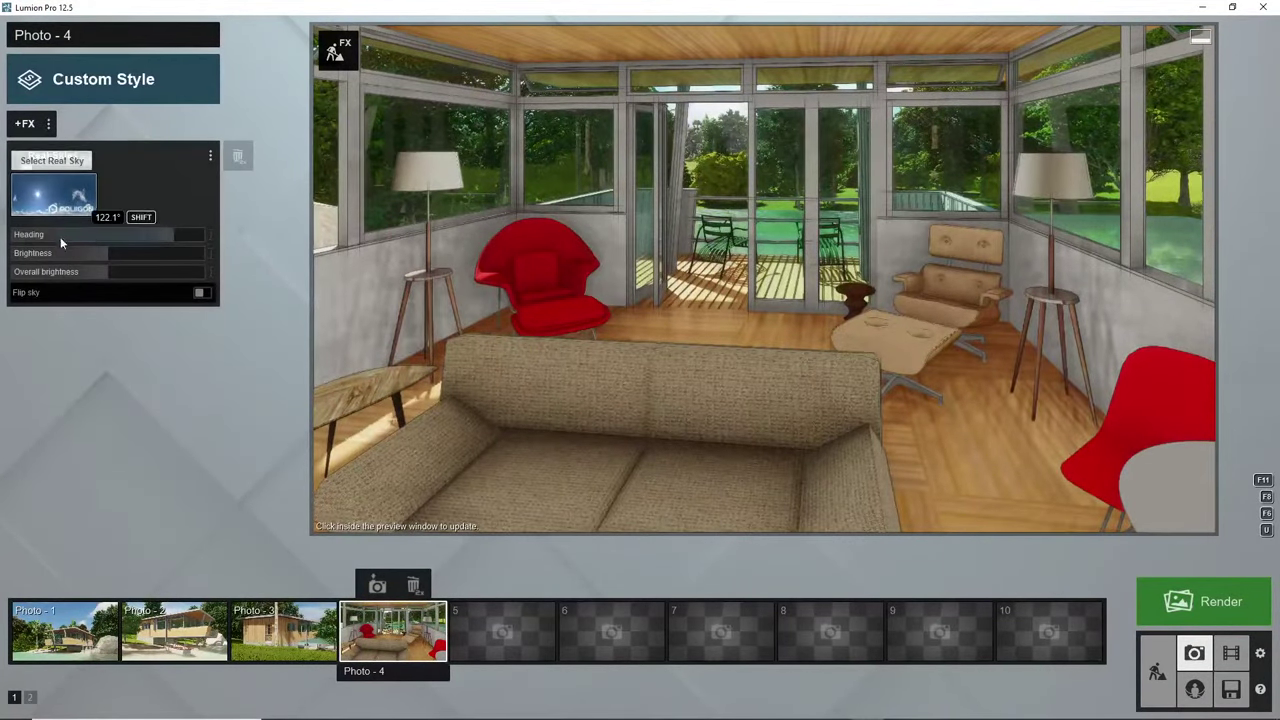
{"action": "left_click_drag", "start_coordinate": [160, 237], "coordinate": [60, 234]}
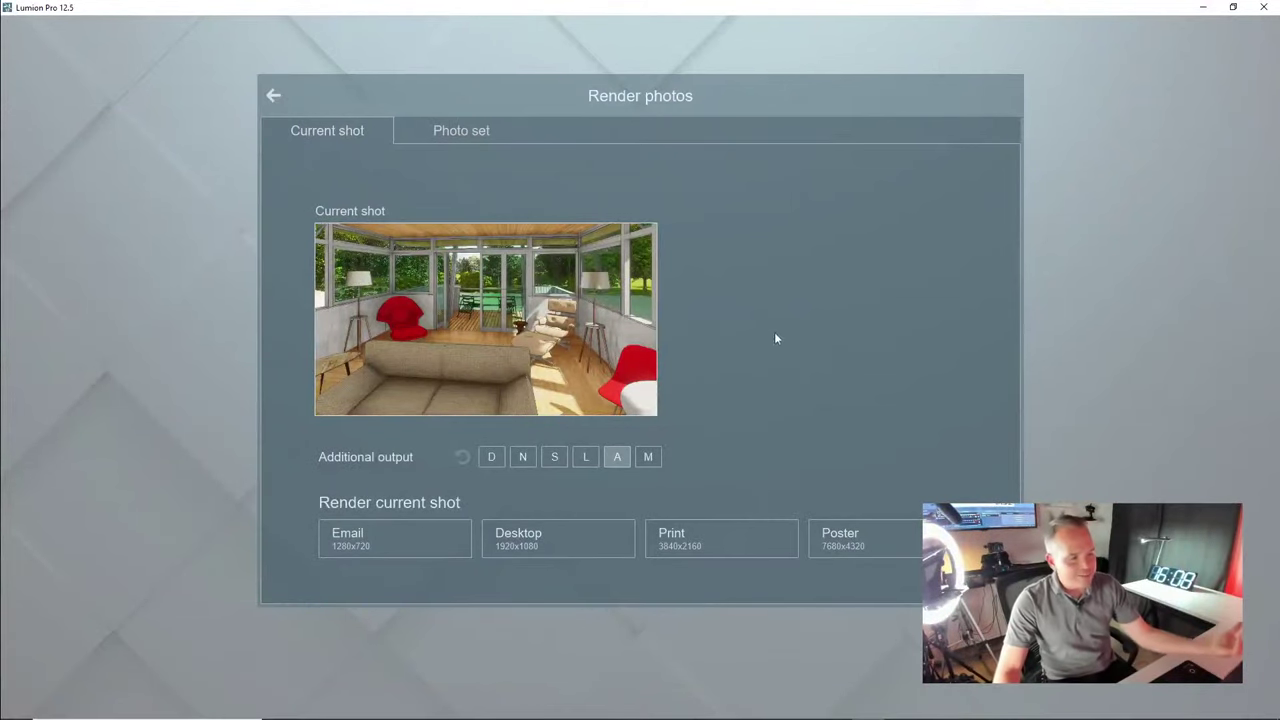
Render all four photos as a set at Desktop 1920x1080 with the sky alpha output, saving JPG files named 220602 in TEMP
{"action": "left_click", "coordinate": [591, 545]}
{"action": "left_click", "coordinate": [765, 476]}
{"action": "left_click", "coordinate": [450, 129]}
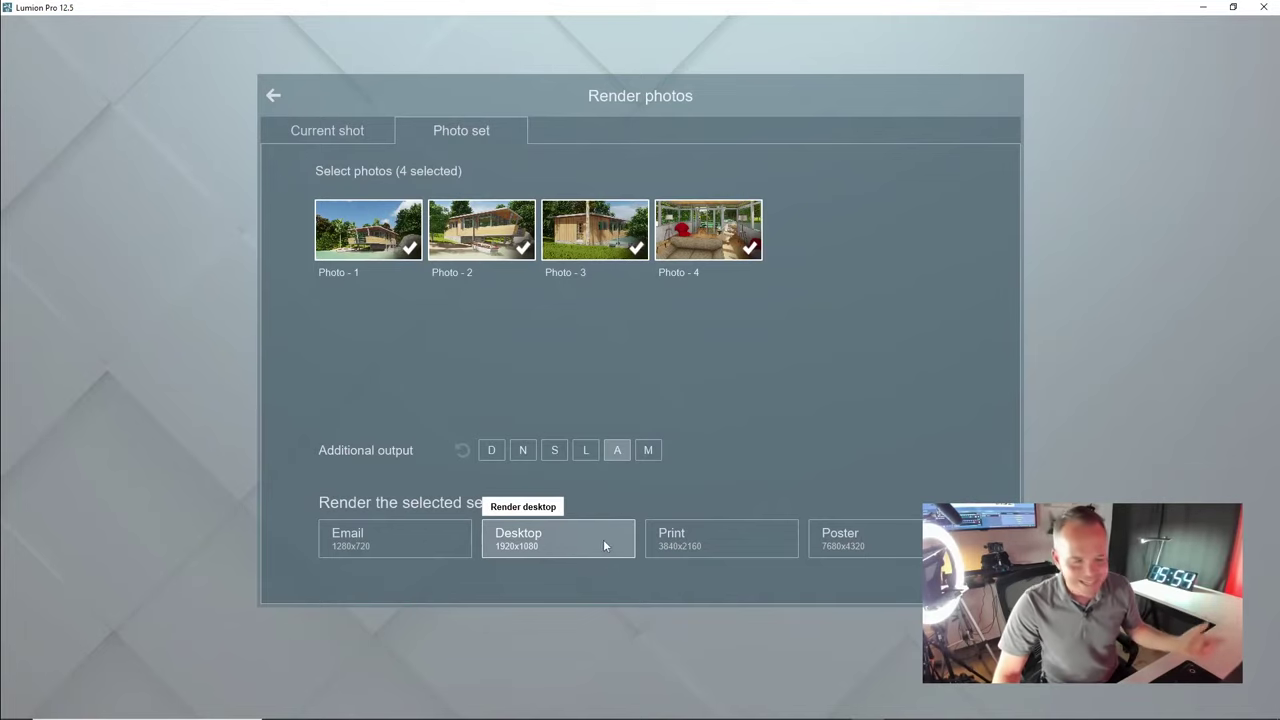
{"action": "left_click", "coordinate": [619, 451]}
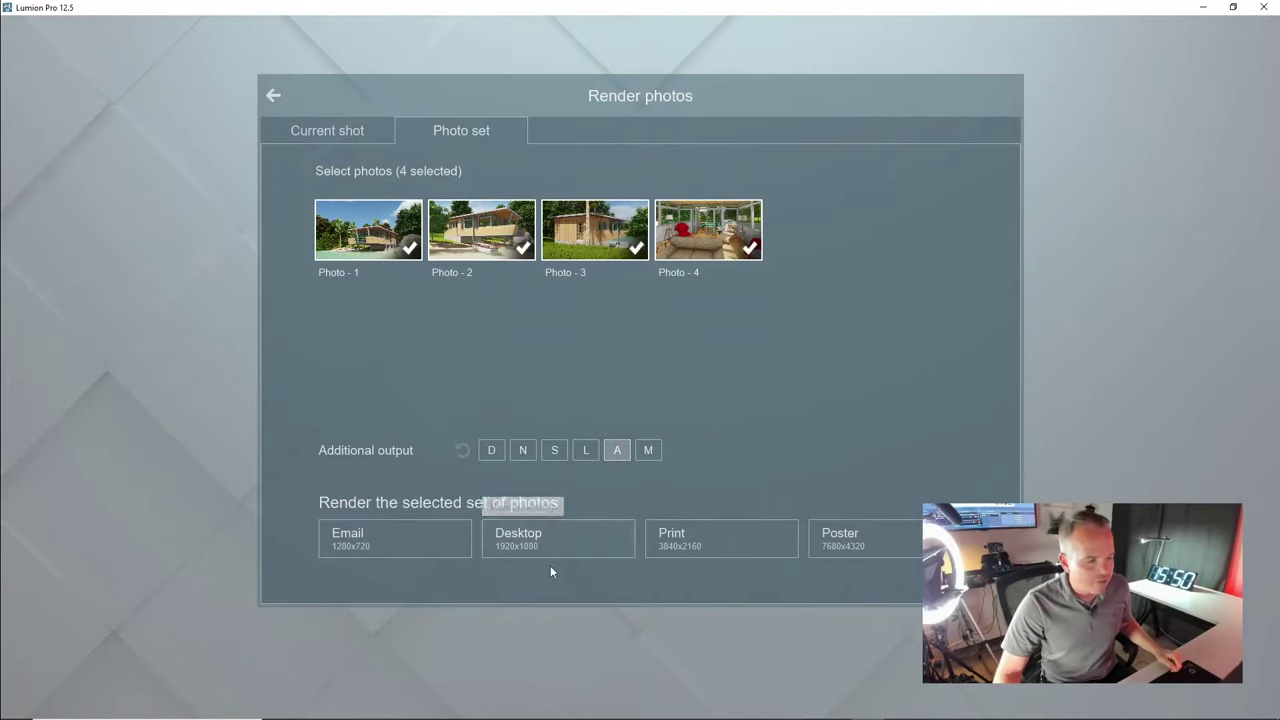
{"action": "left_click", "coordinate": [556, 543]}
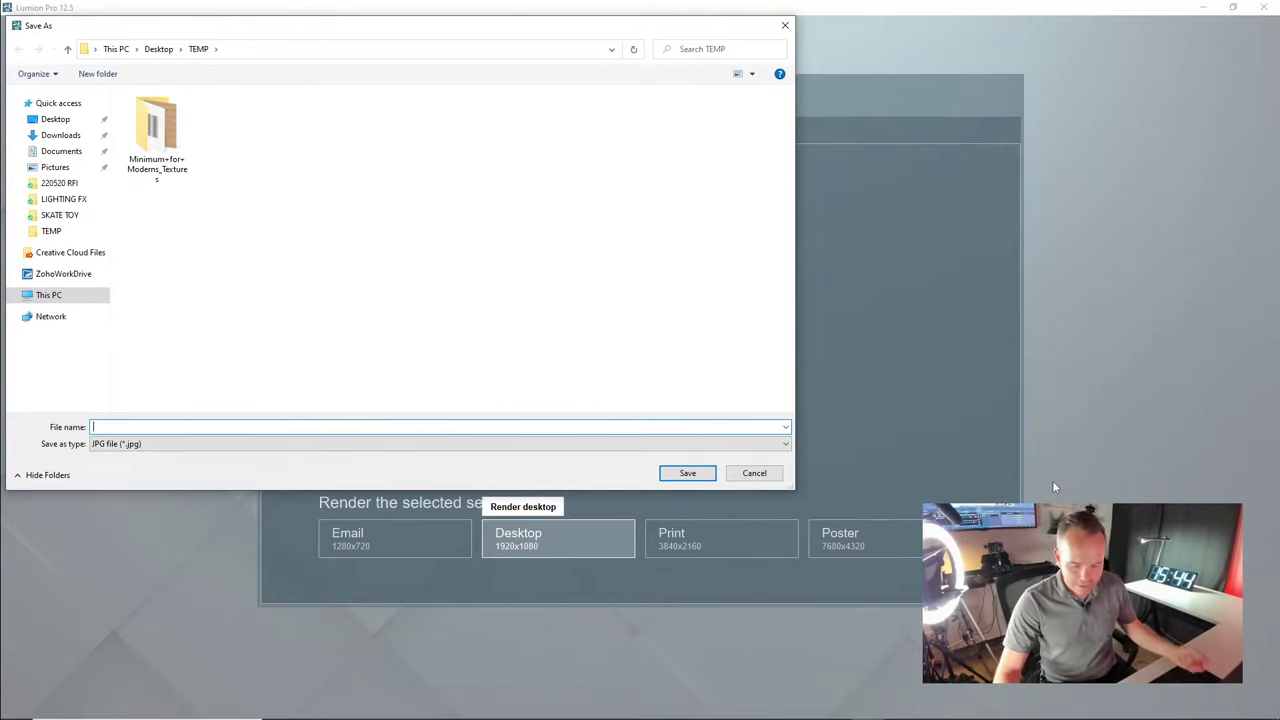
{"action": "type", "text": "220"}
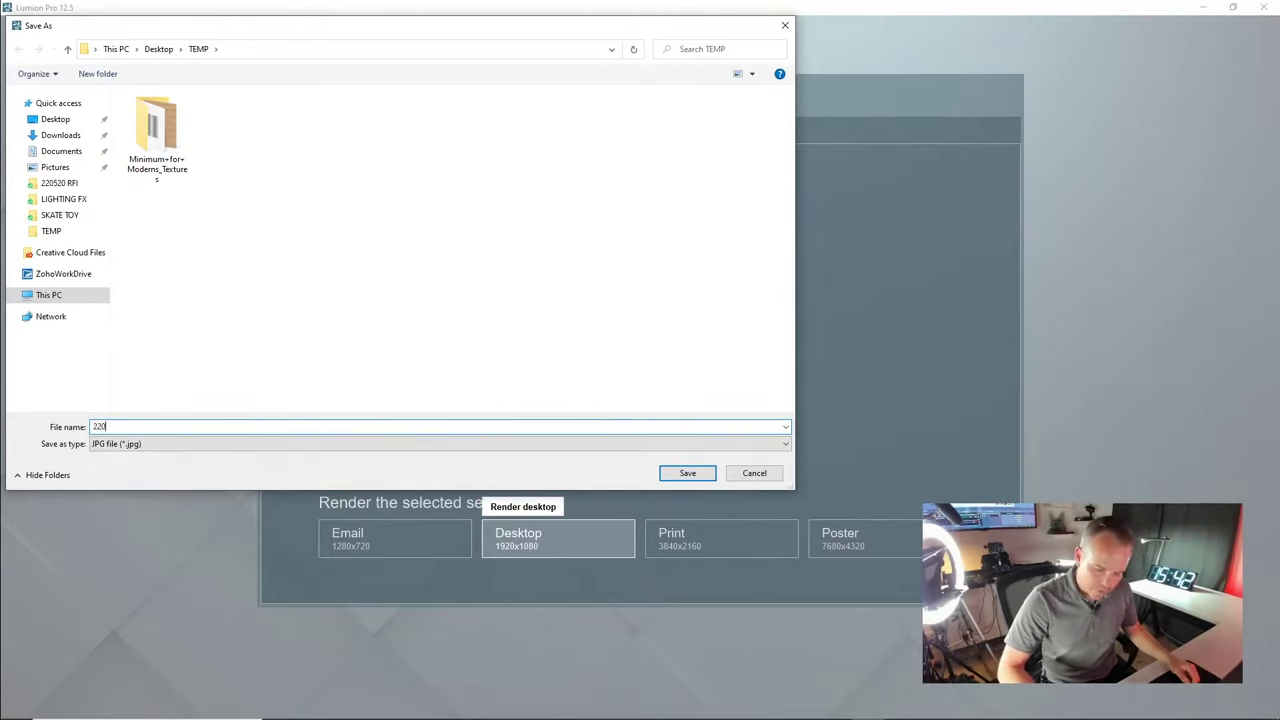
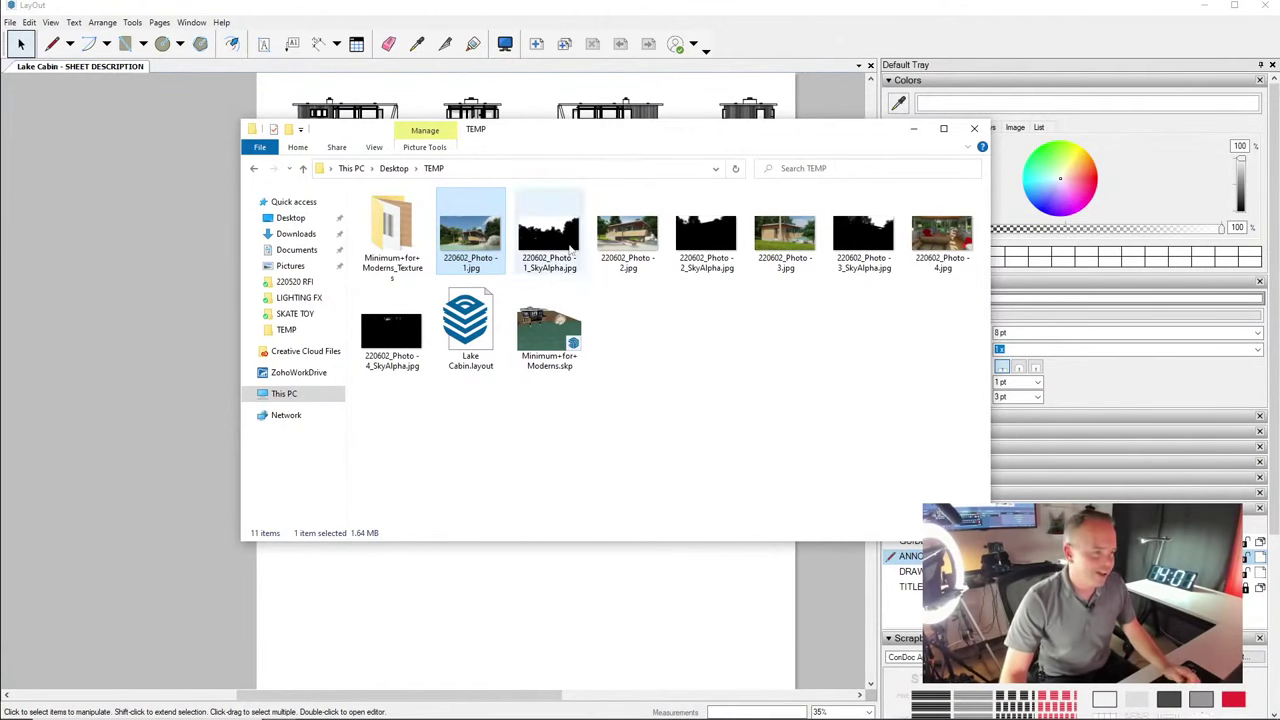
Select the four rendered 220602 photo JPGs, without the SkyAlpha files, and insert them into the Lake Cabin sheet in LayOut
{"action": "left_click", "coordinate": [627, 235], "text": "ctrl"}
{"action": "left_click", "coordinate": [784, 235], "text": "ctrl"}
{"action": "left_click", "coordinate": [941, 235], "text": "ctrl"}
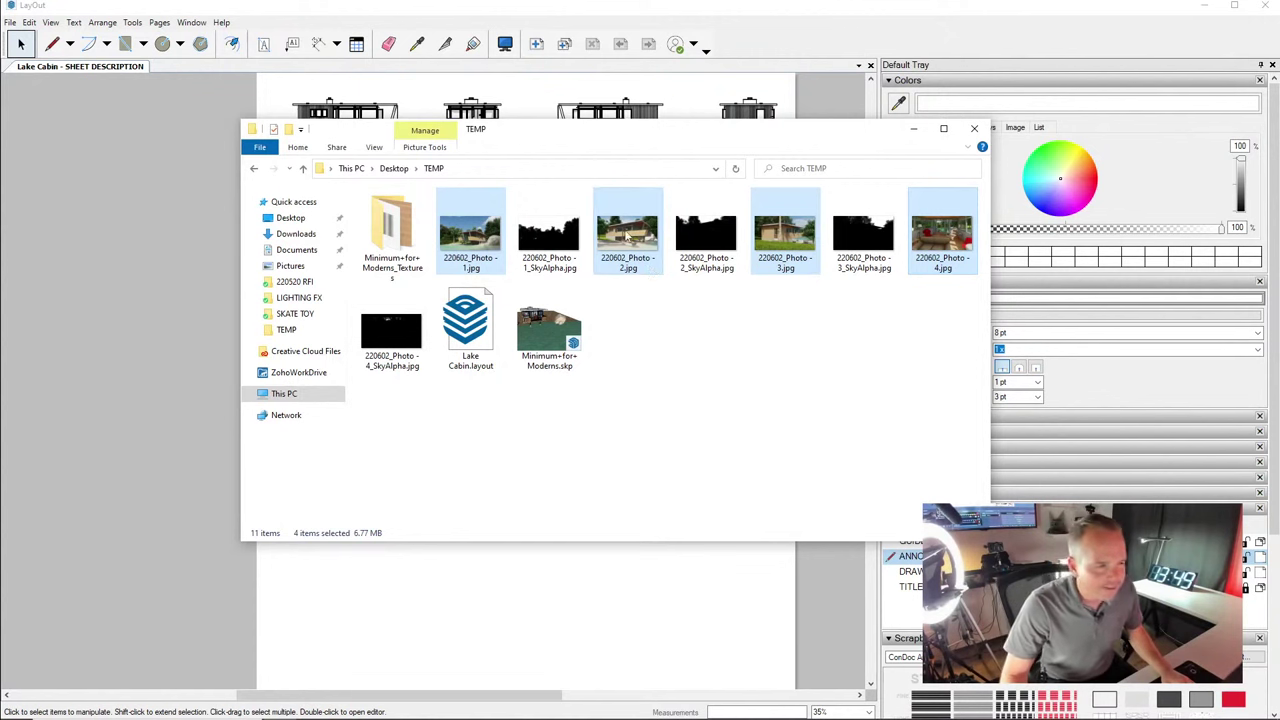
{"action": "left_click_drag", "start_coordinate": [627, 237], "coordinate": [100, 278]}
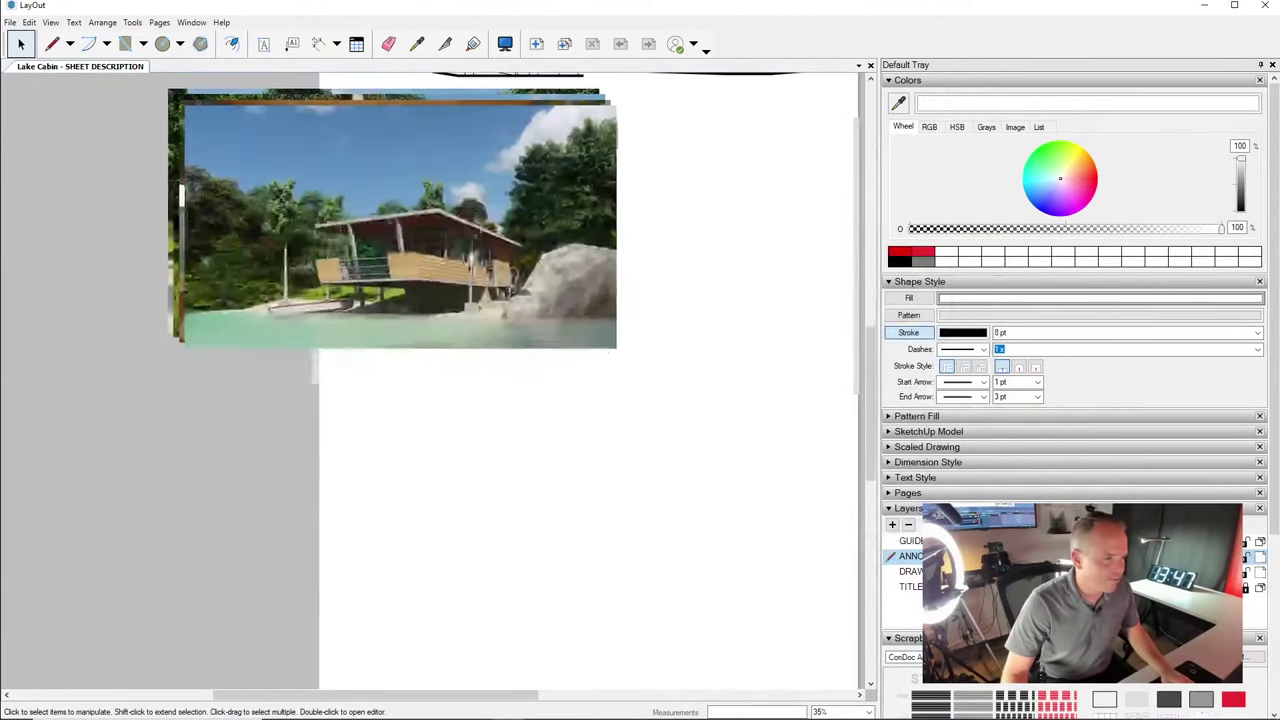
Unstack the images, setting the lake view aside and lining up the boat, living room and entrance views edge to edge
{"action": "scroll", "coordinate": [448, 261], "scroll_direction": "down", "scroll_amount": 2}
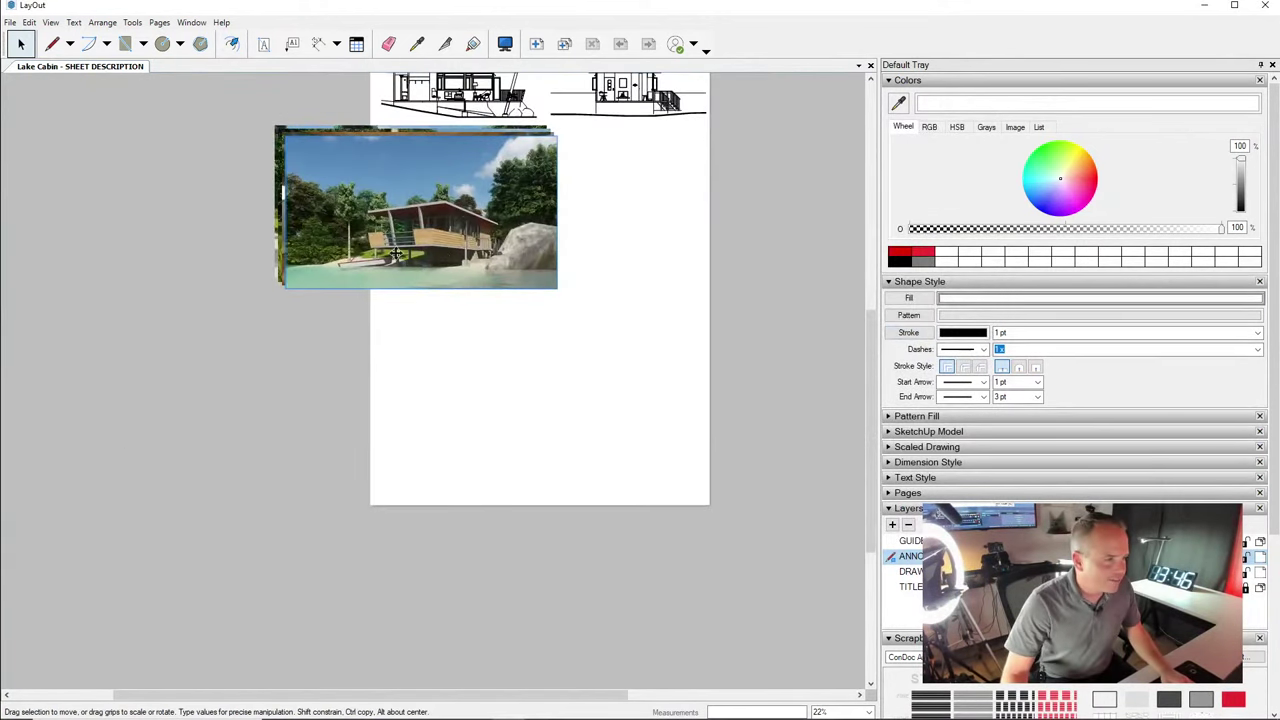
{"action": "left_click_drag", "start_coordinate": [396, 255], "coordinate": [724, 325]}
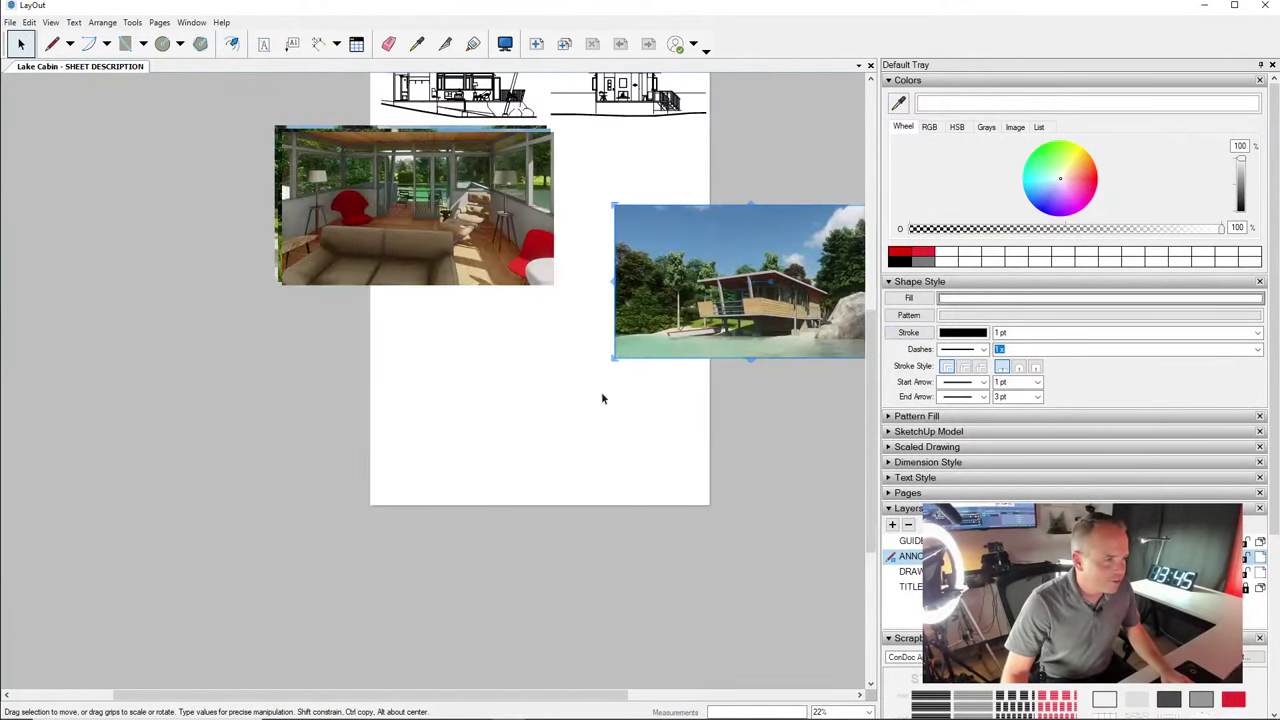
{"action": "left_click_drag", "start_coordinate": [417, 233], "coordinate": [543, 499]}
{"action": "left_click", "coordinate": [412, 268]}
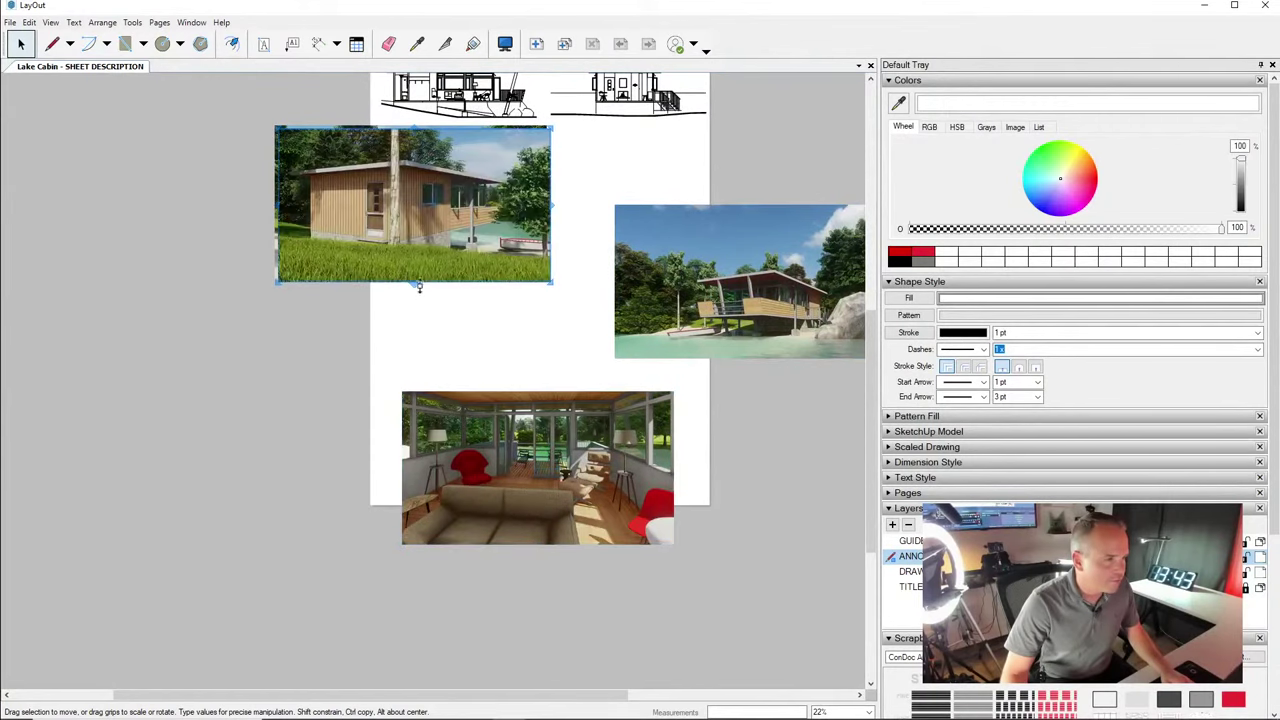
{"action": "left_click_drag", "start_coordinate": [449, 255], "coordinate": [847, 519]}
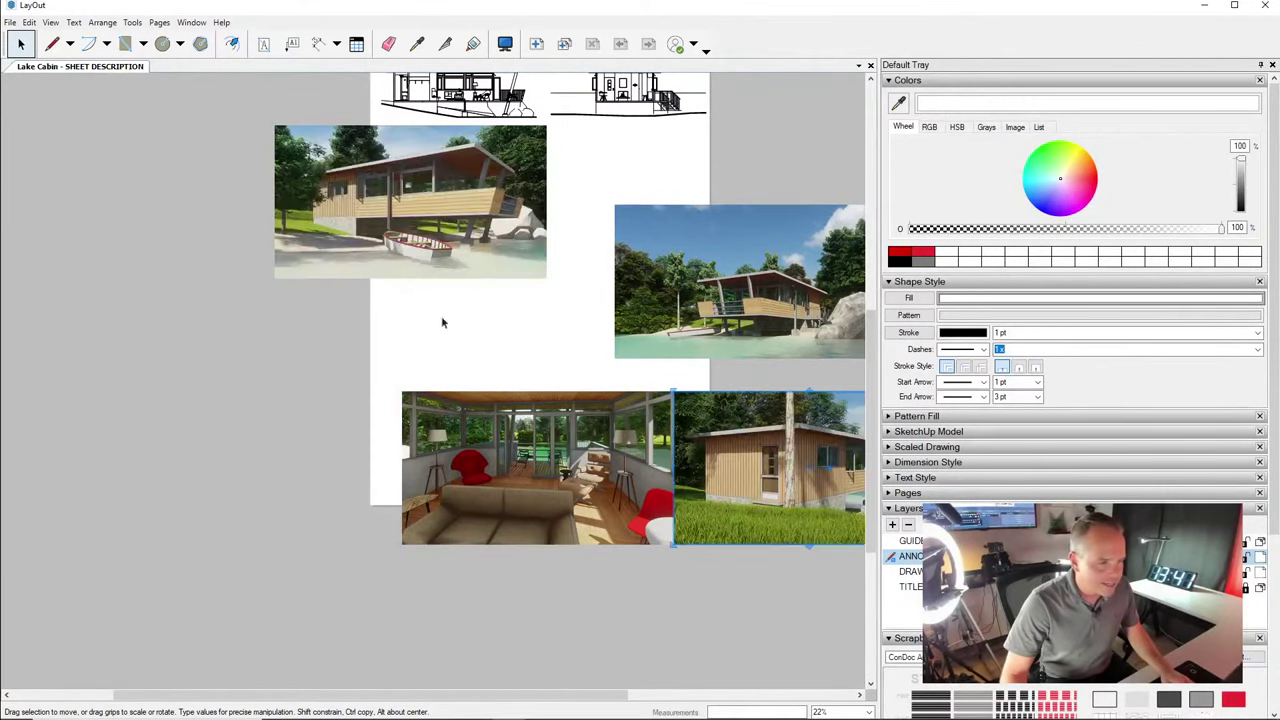
{"action": "left_click", "coordinate": [452, 243]}
{"action": "left_click_drag", "start_coordinate": [452, 243], "coordinate": [348, 460]}
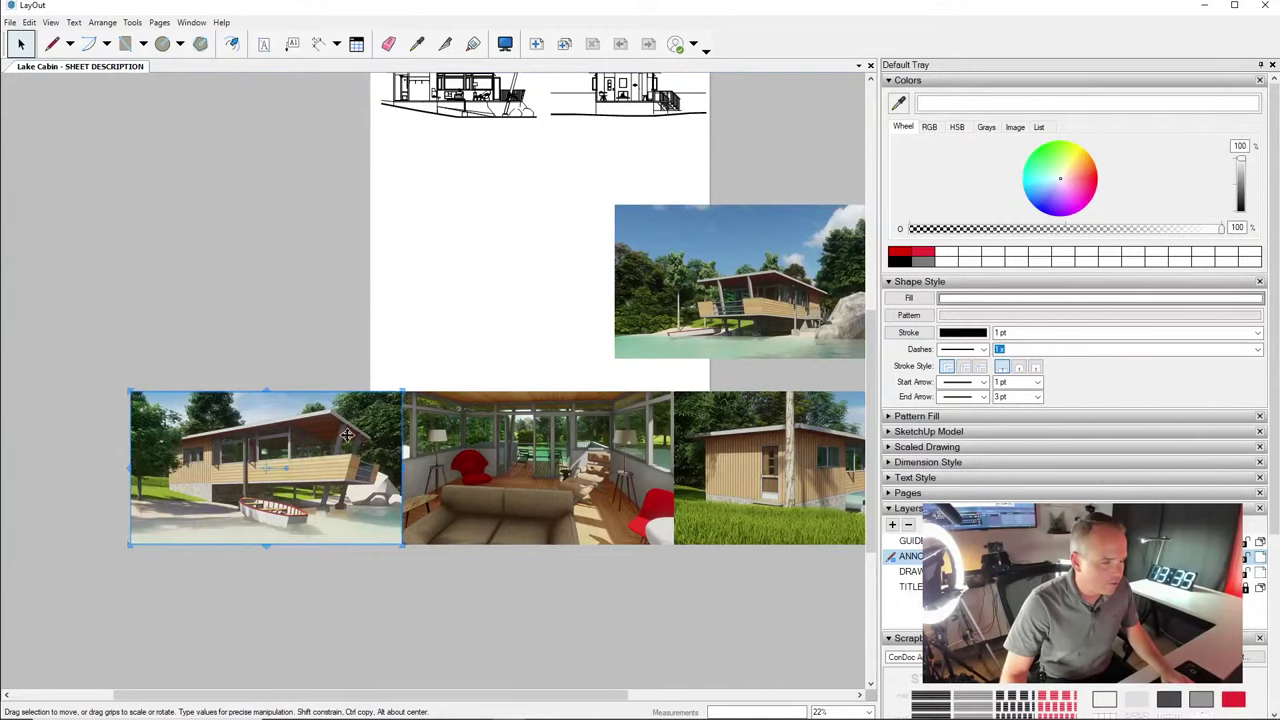
Select the three lined-up images, scale them down together to roughly the page width and centre the row across the page
{"action": "scroll", "coordinate": [348, 435], "scroll_direction": "down", "scroll_amount": 2}
{"action": "middle_click_drag", "start_coordinate": [360, 432], "coordinate": [349, 366]}
{"action": "left_click_drag", "start_coordinate": [752, 512], "coordinate": [335, 412]}
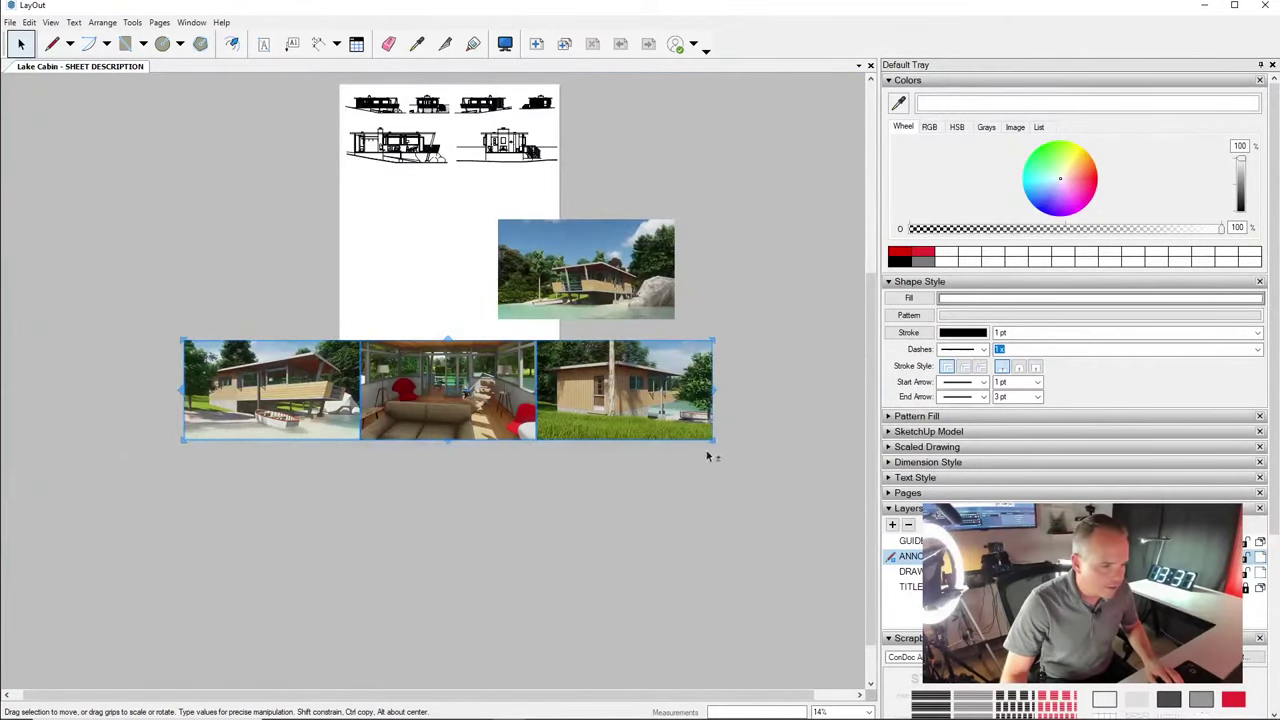
{"action": "left_click_drag", "start_coordinate": [713, 439], "coordinate": [565, 412]}
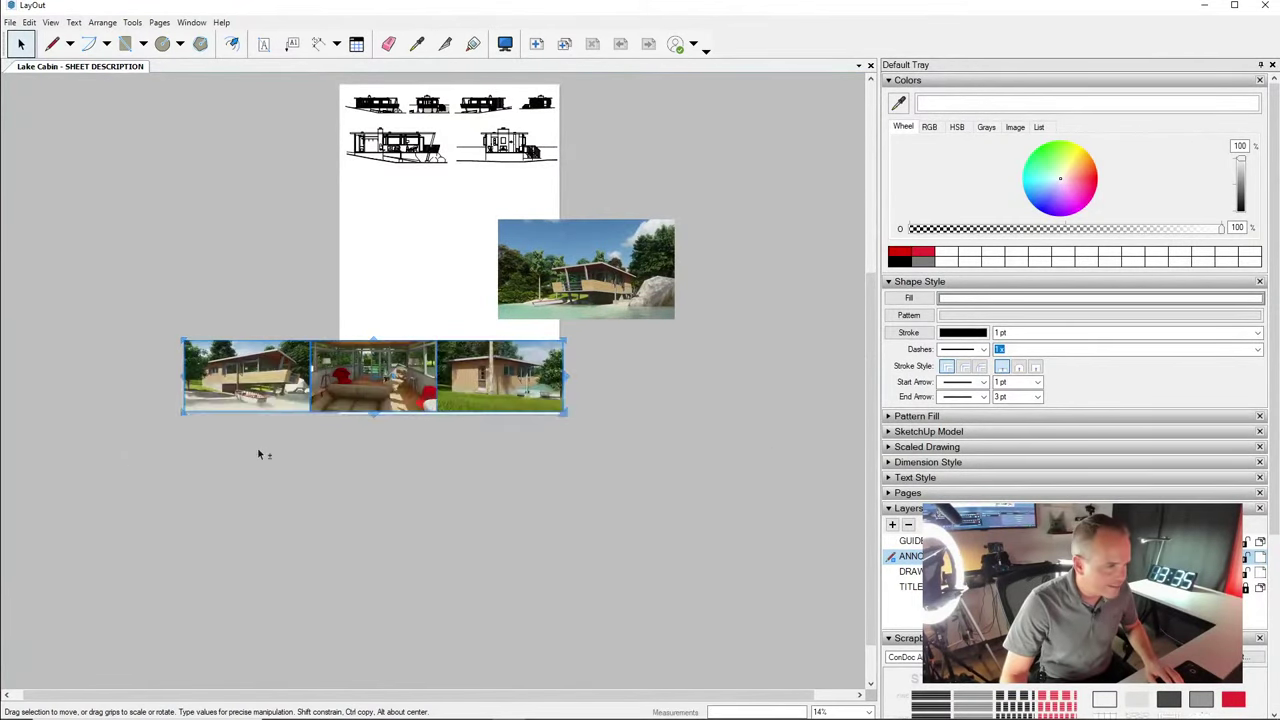
{"action": "left_click_drag", "start_coordinate": [176, 414], "coordinate": [336, 379]}
Nudge the row of three images down to the bottom edge of the page
{"action": "scroll", "coordinate": [379, 435], "scroll_direction": "up", "scroll_amount": 4}
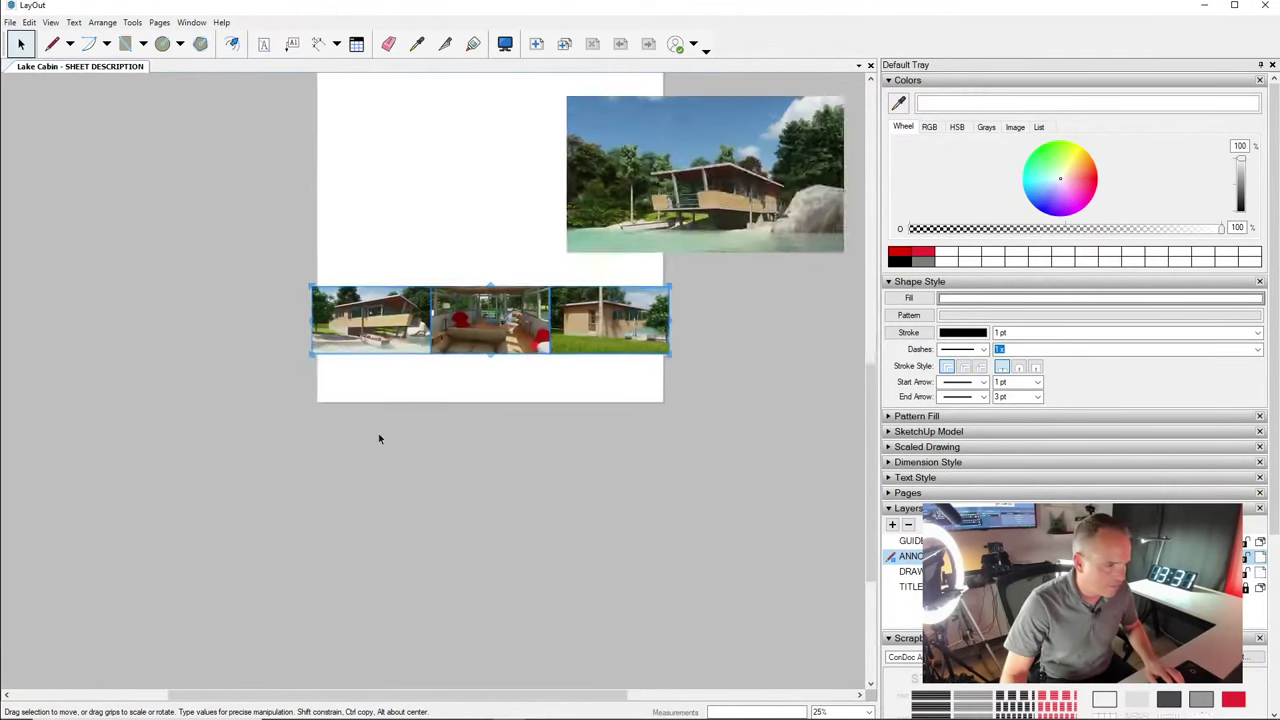
{"action": "key", "text": "Down"}
{"action": "key", "text": "Down"}
{"action": "key", "text": "Down"}
{"action": "key", "text": "Down"}
{"action": "key", "text": "Down"}
{"action": "key", "text": "Down"}
{"action": "key", "text": "Down"}
{"action": "key", "text": "Down"}
{"action": "key", "text": "Down"}
{"action": "key", "text": "Down"}
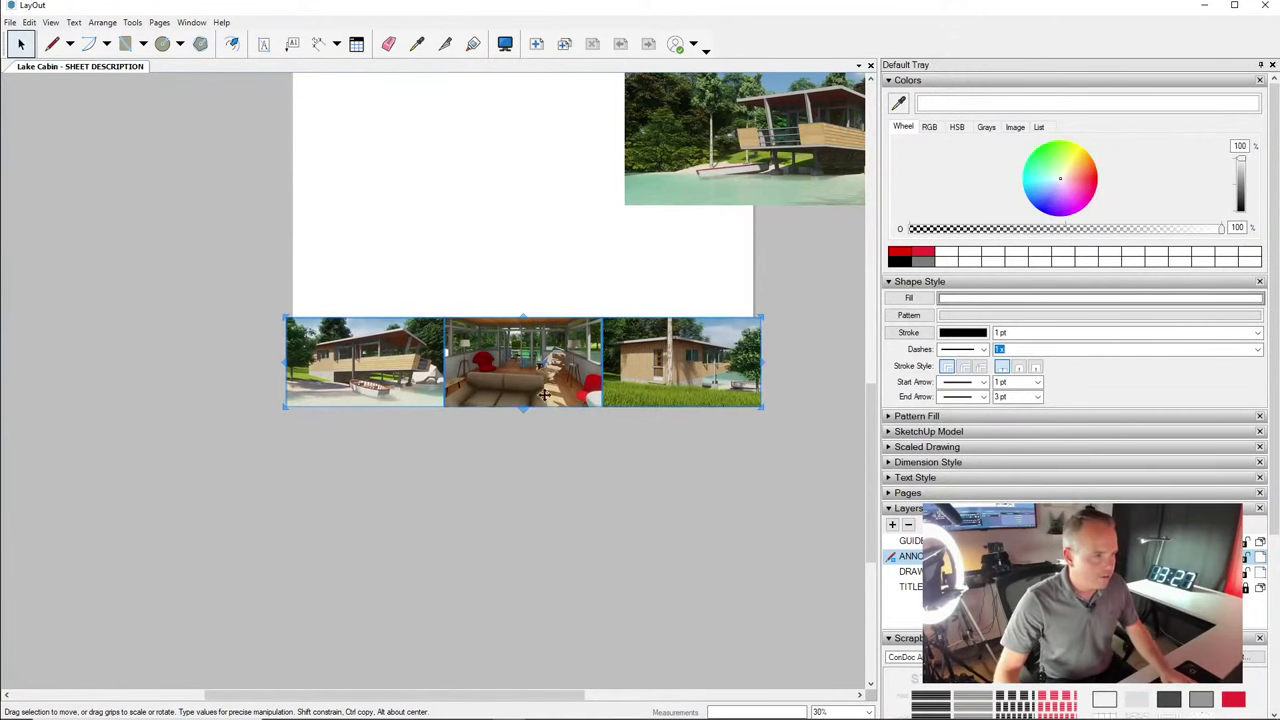
Move the lake view image directly above the row of three images and enlarge it proportionally until it extends slightly past both page edges
{"action": "middle_click_drag", "start_coordinate": [706, 169], "coordinate": [679, 213]}
{"action": "left_click_drag", "start_coordinate": [679, 213], "coordinate": [353, 332]}
{"action": "middle_click_drag", "start_coordinate": [600, 297], "coordinate": [610, 315]}
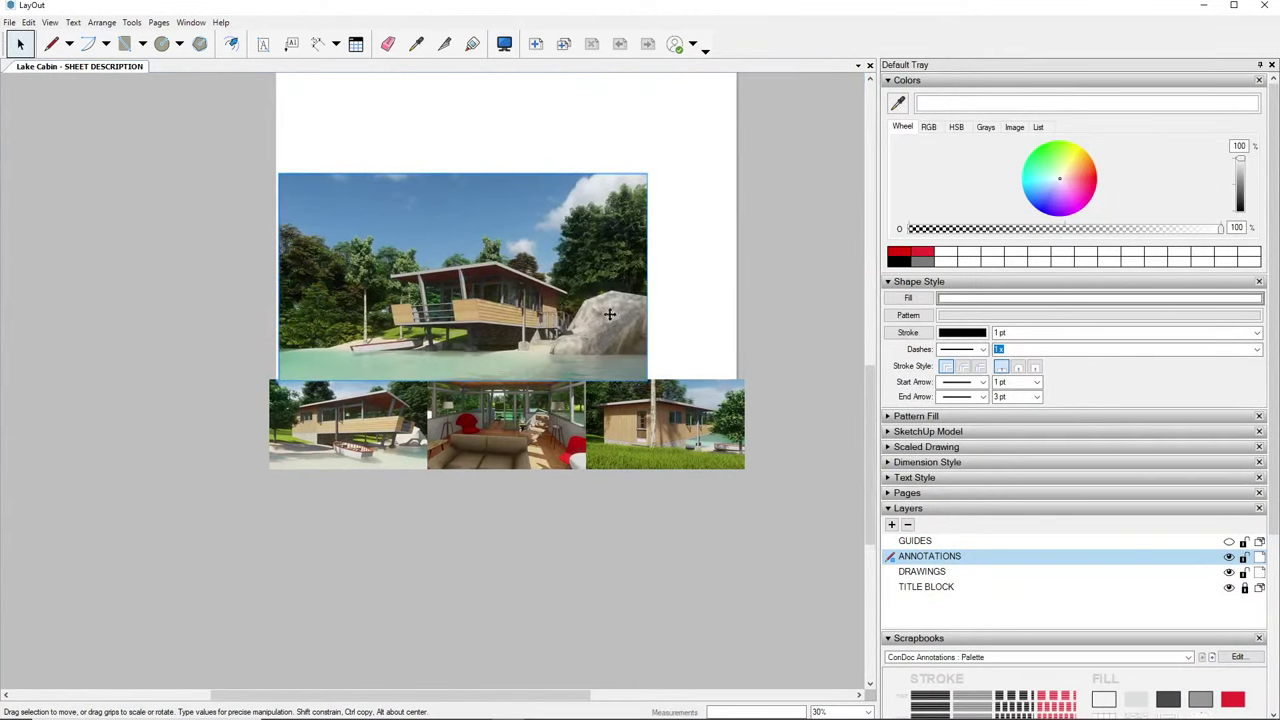
{"action": "left_click_drag", "start_coordinate": [648, 170], "coordinate": [761, 110]}
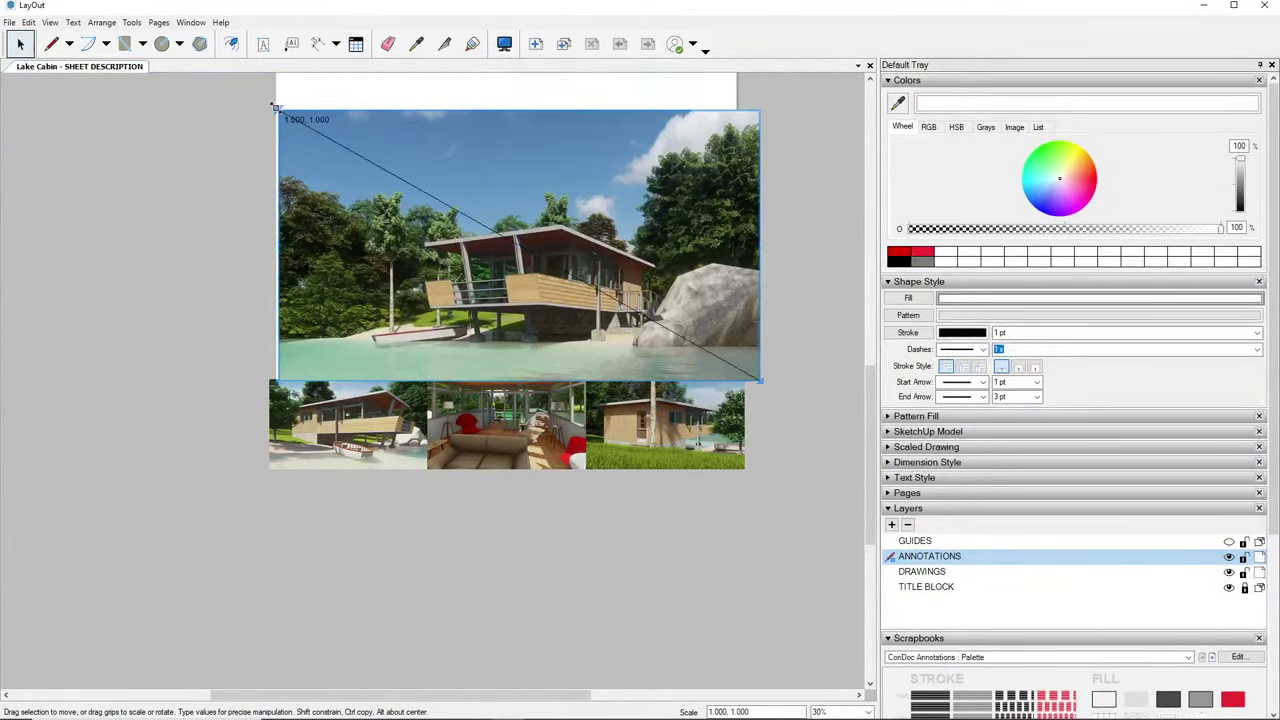
{"action": "left_click_drag", "start_coordinate": [278, 104], "coordinate": [253, 96]}
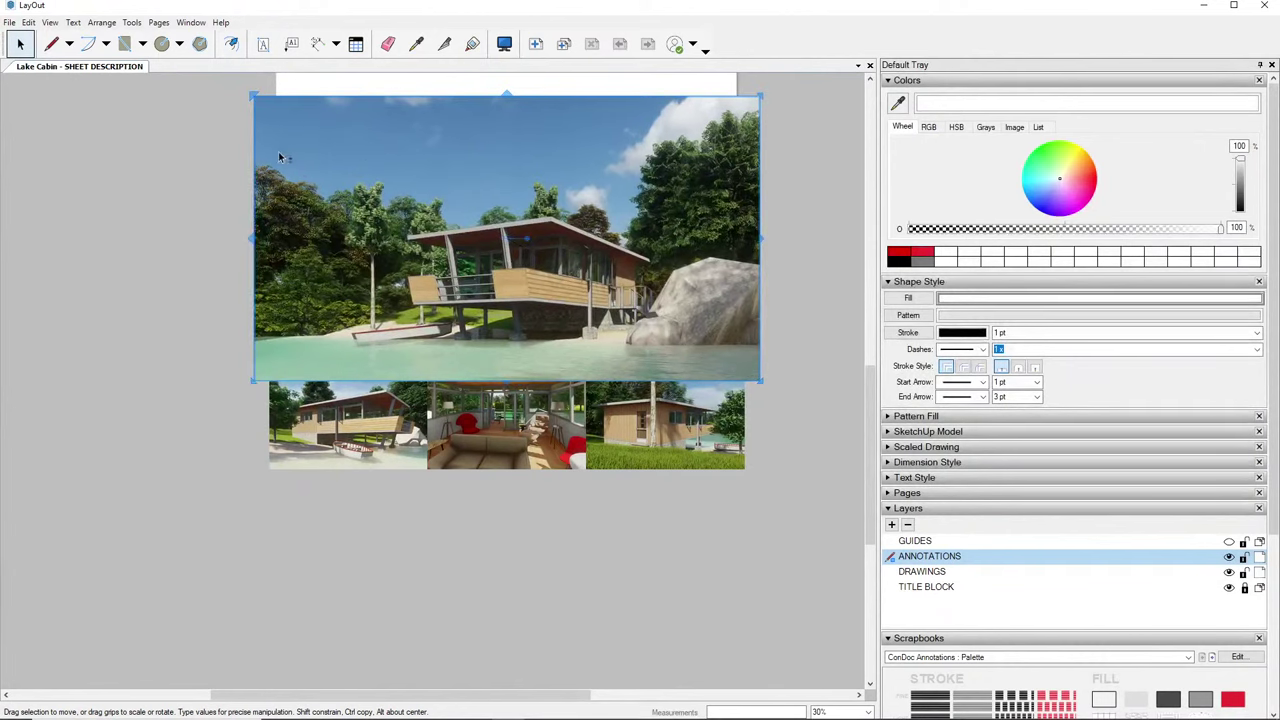
Place the lake view centred behind the upper edge of the three-image row and scale it about its centre to match the row's width
{"action": "right_click", "coordinate": [508, 216]}
{"action": "mouse_move", "coordinate": [555, 351]}
{"action": "left_click", "coordinate": [697, 394]}
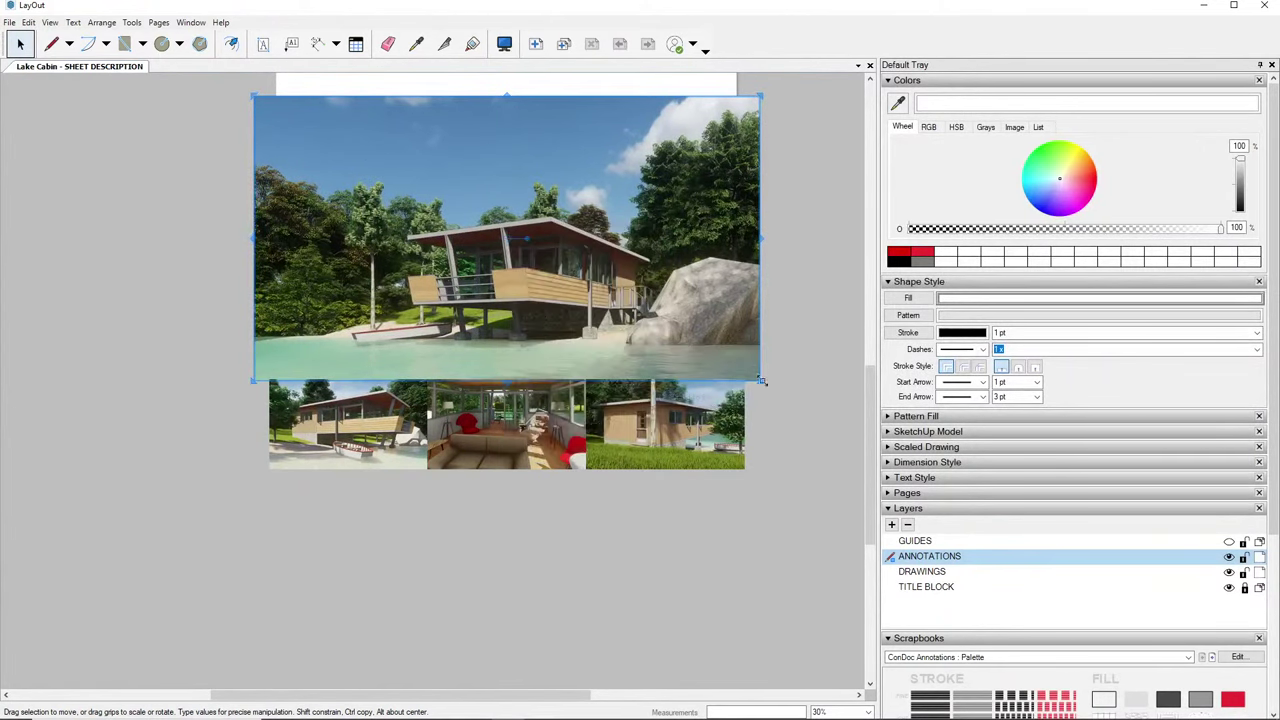
{"action": "key", "text": "Down"}
{"action": "key", "text": "Down"}
{"action": "key", "text": "Down"}
{"action": "key", "text": "Down"}
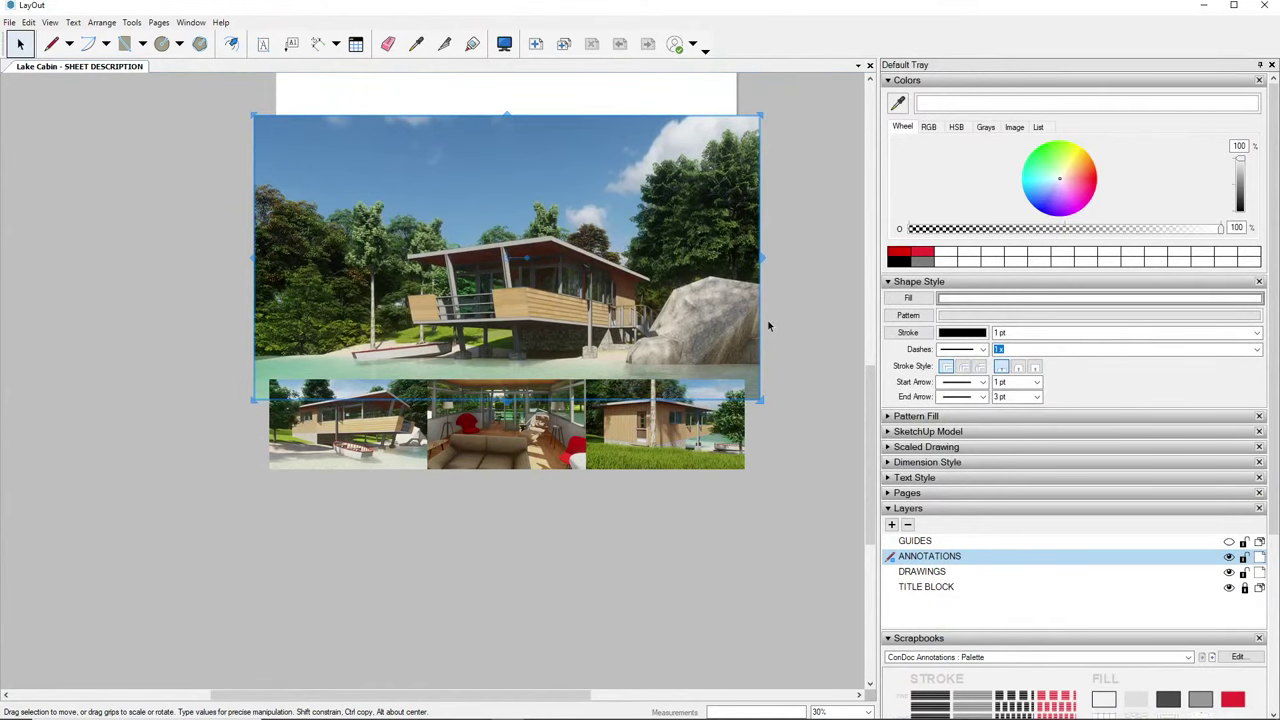
{"action": "left_click_drag", "start_coordinate": [762, 402], "coordinate": [748, 392]}
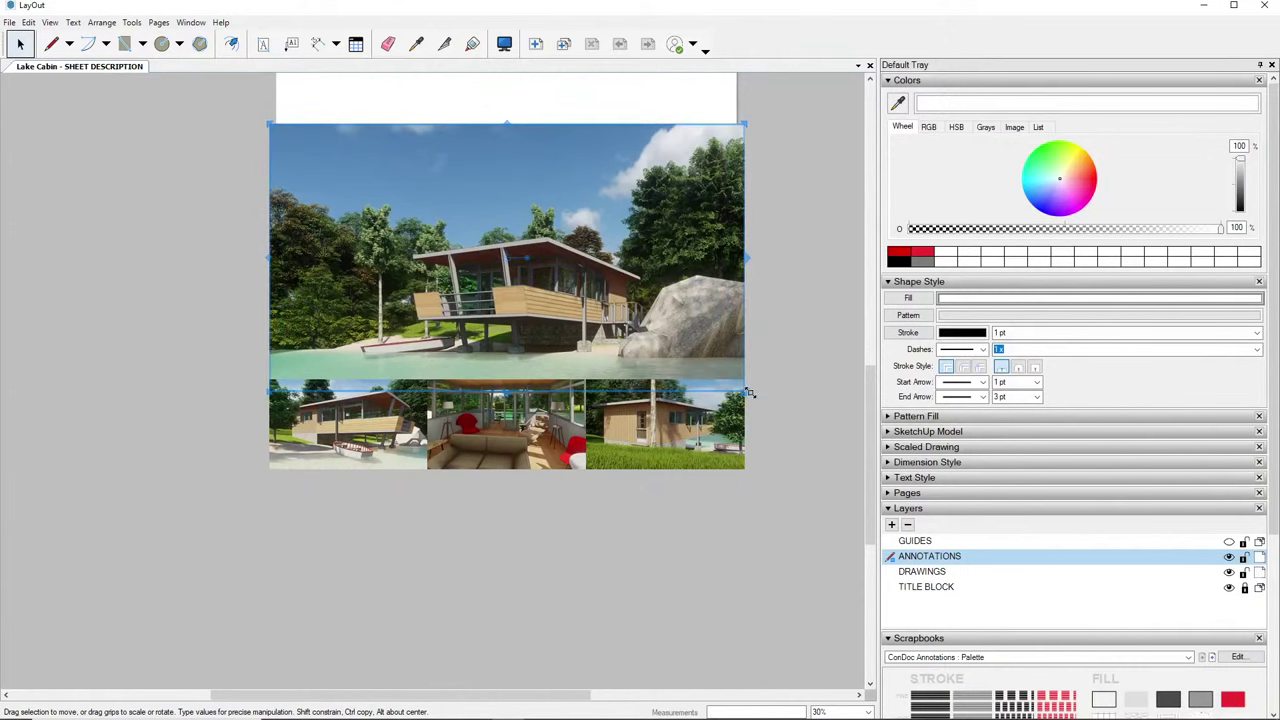
{"action": "left_click", "coordinate": [823, 328]}
Start Photoshop and bring the TEMP folder window up in front of it
{"action": "middle_click_drag", "start_coordinate": [597, 335], "coordinate": [583, 467]}
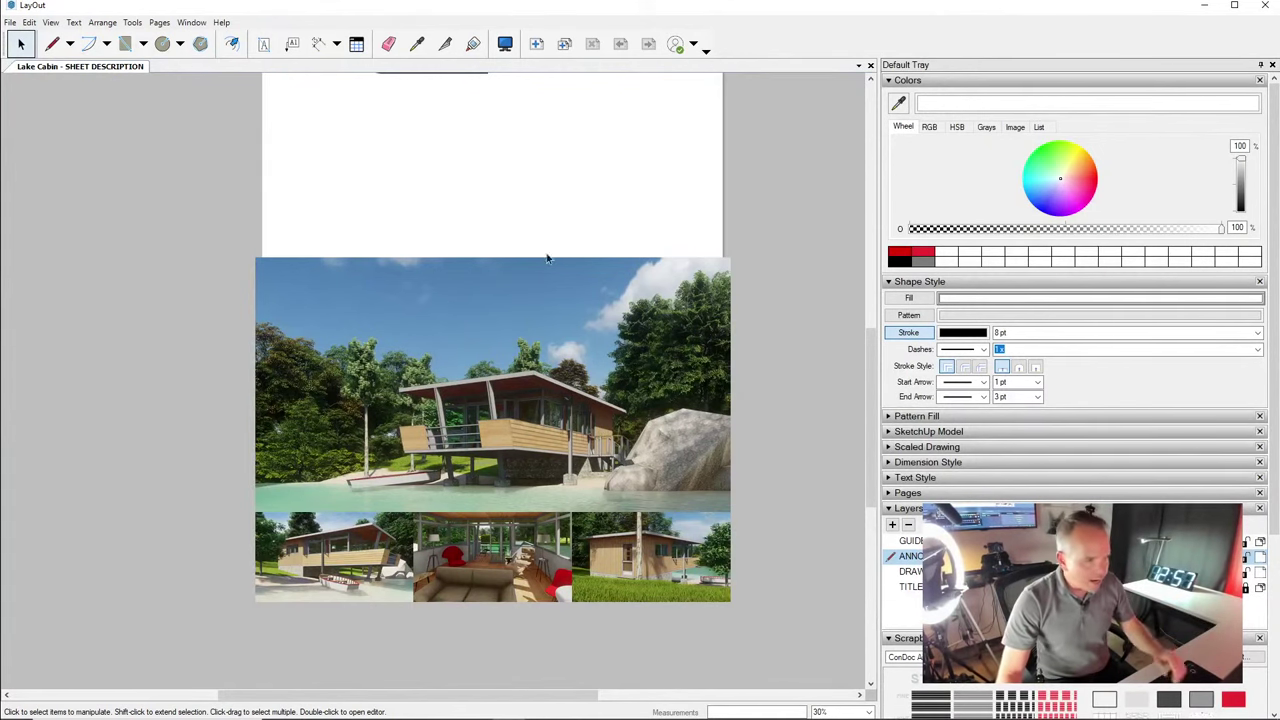
{"action": "scroll", "coordinate": [517, 368], "scroll_direction": "up", "scroll_amount": 2}
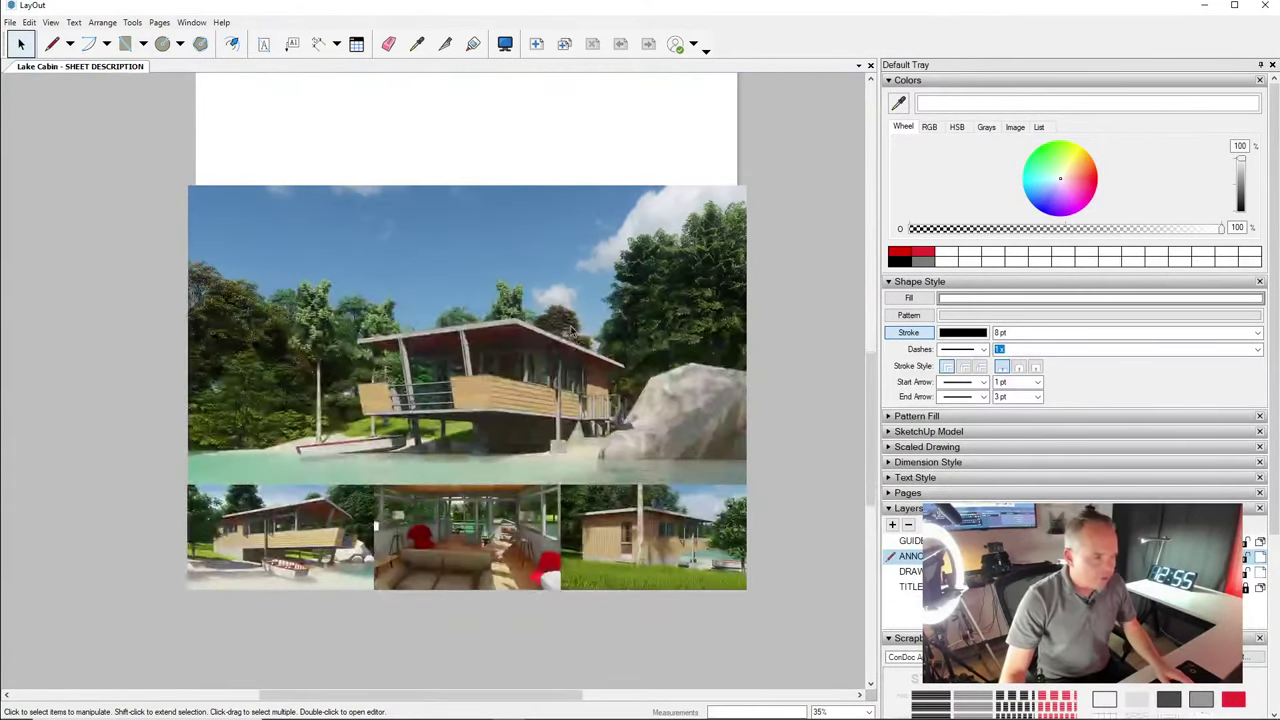
{"action": "left_click", "coordinate": [572, 330]}
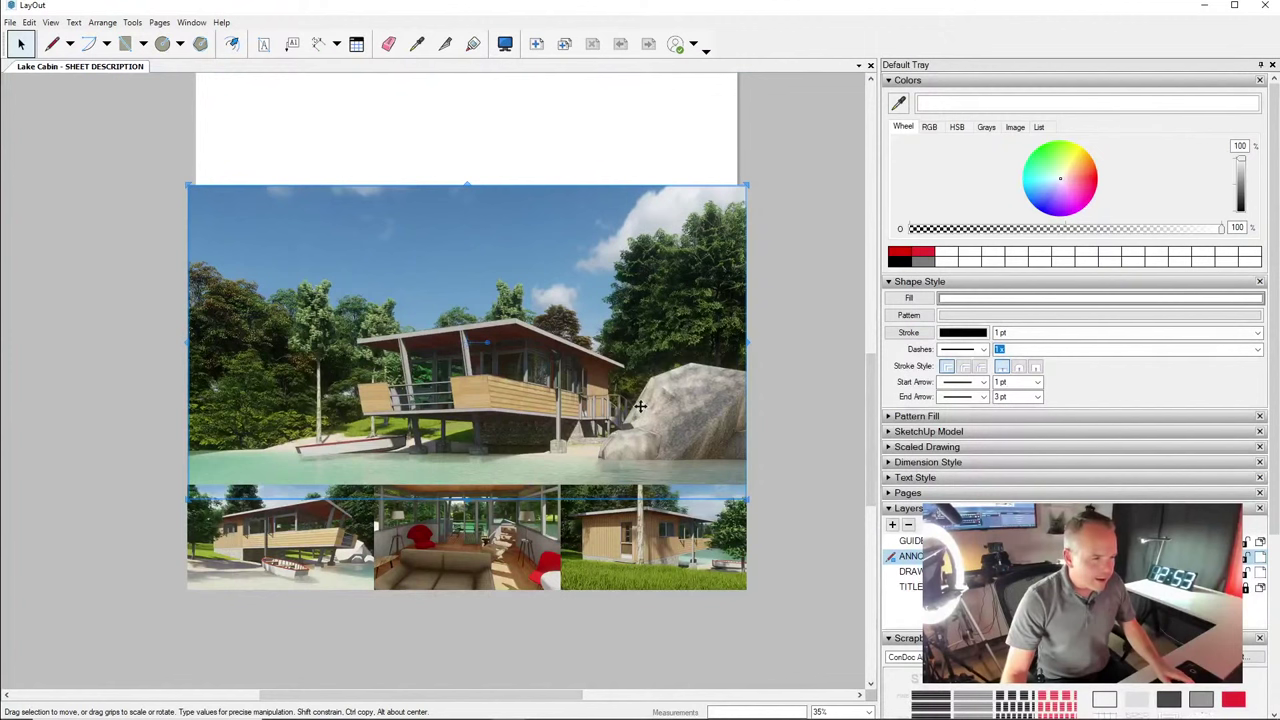
{"action": "key", "text": "alt+Tab"}
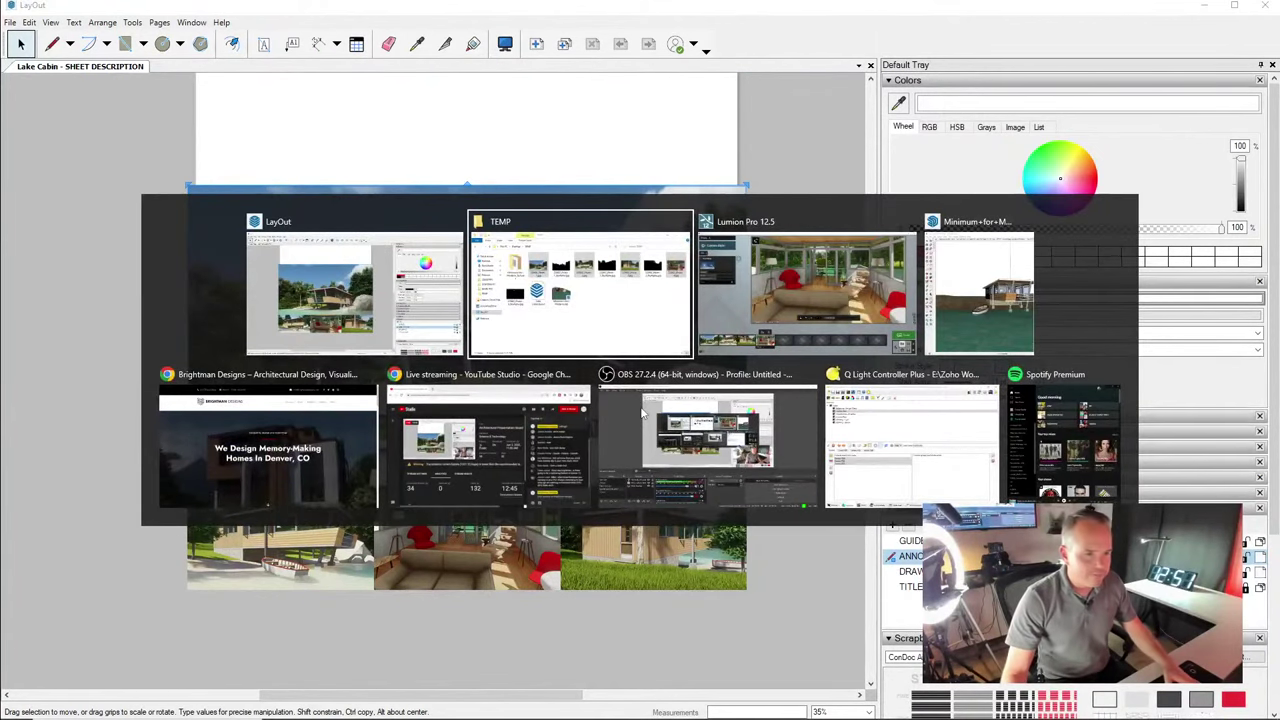
{"action": "key", "text": "super"}
{"action": "key", "text": "super"}
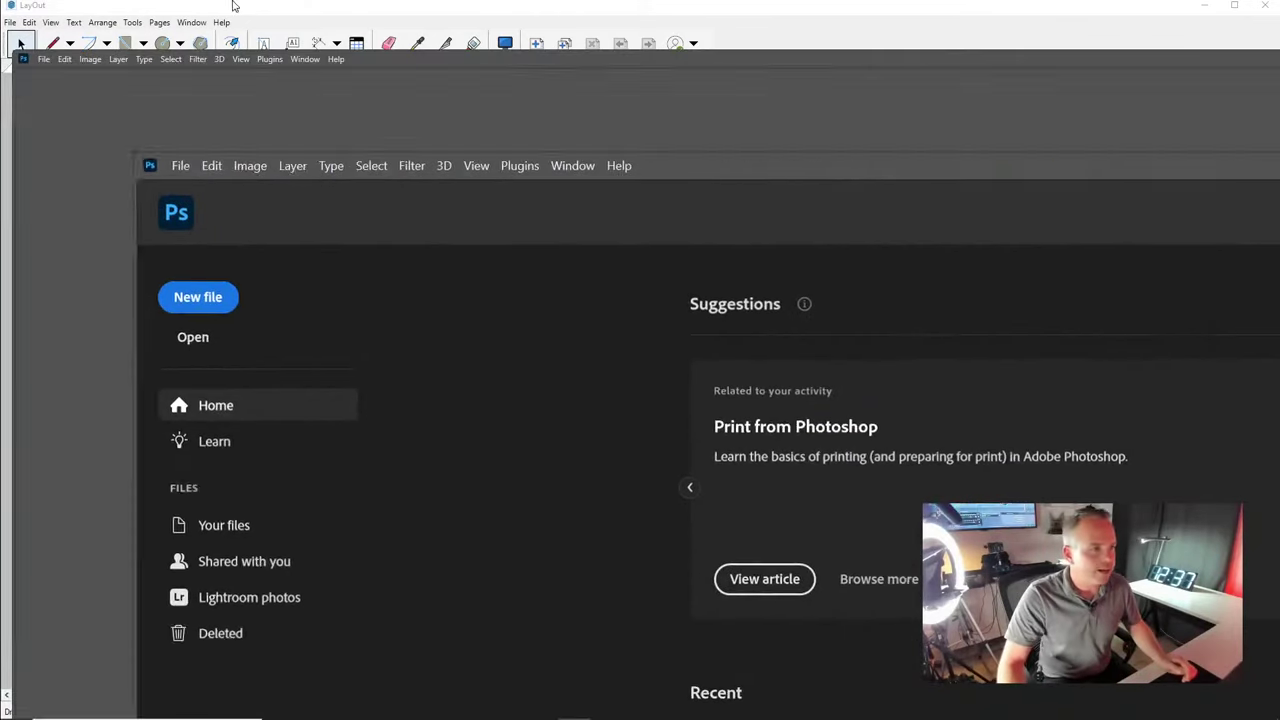
{"action": "key", "text": "alt+Tab"}
{"action": "key", "text": "alt+Tab"}
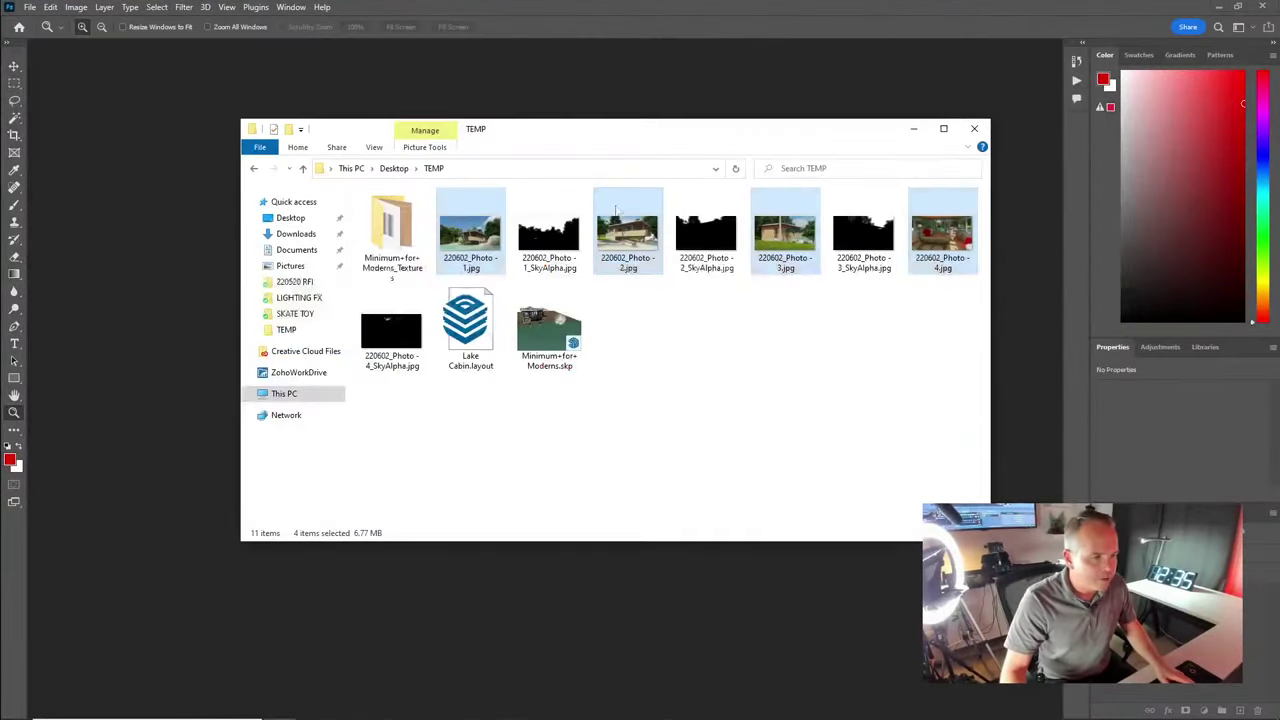
Open 220602_Photo - 1.jpg together with 220602_Photo - 1_SkyAlpha.jpg from the TEMP folder in Photoshop
{"action": "left_click", "coordinate": [765, 382]}
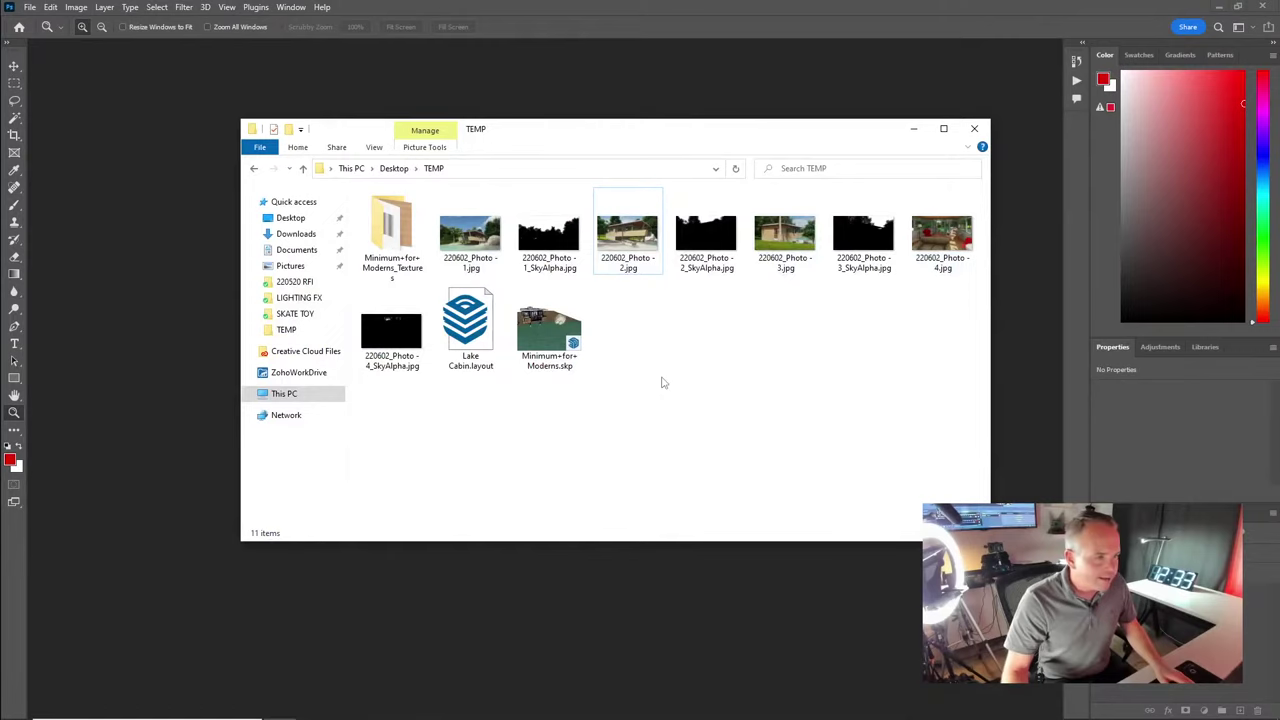
{"action": "left_click", "coordinate": [470, 236]}
{"action": "left_click", "coordinate": [549, 240], "text": "ctrl"}
{"action": "left_click_drag", "start_coordinate": [549, 236], "coordinate": [551, 73]}
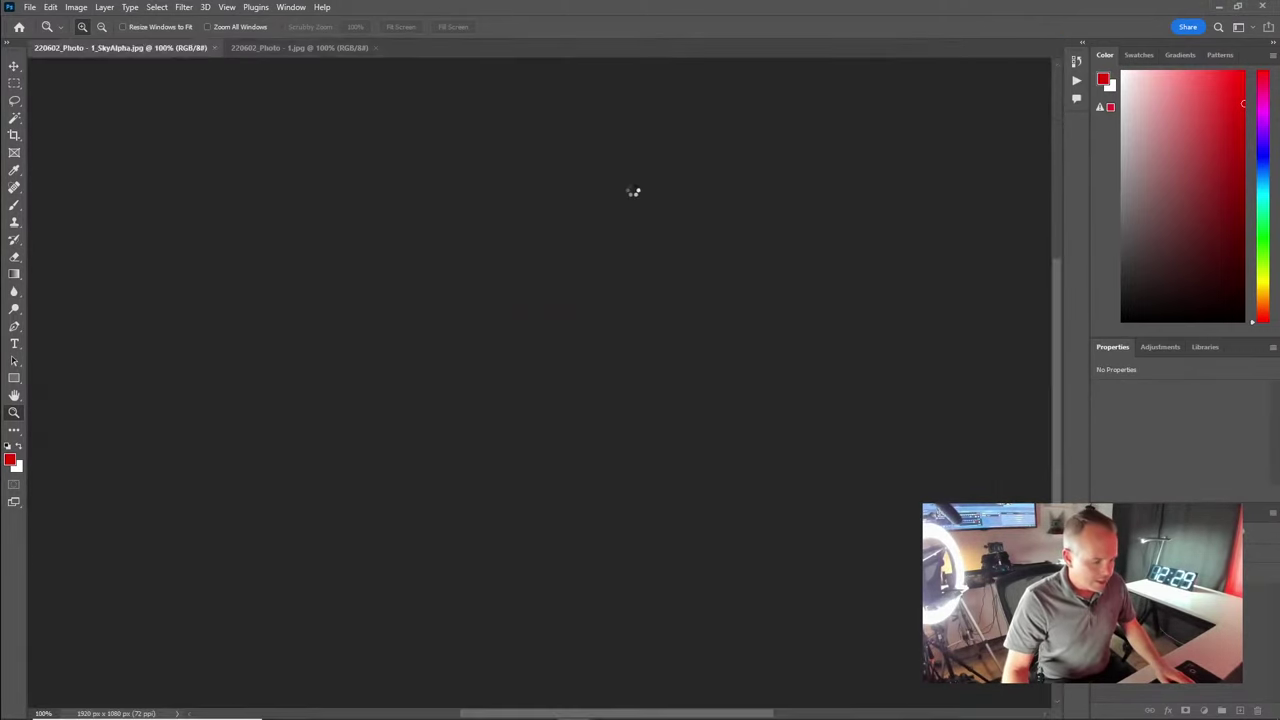
Cut the entire SkyAlpha image to the clipboard and close its file without saving the changes
{"action": "key", "text": "ctrl+Tab"}
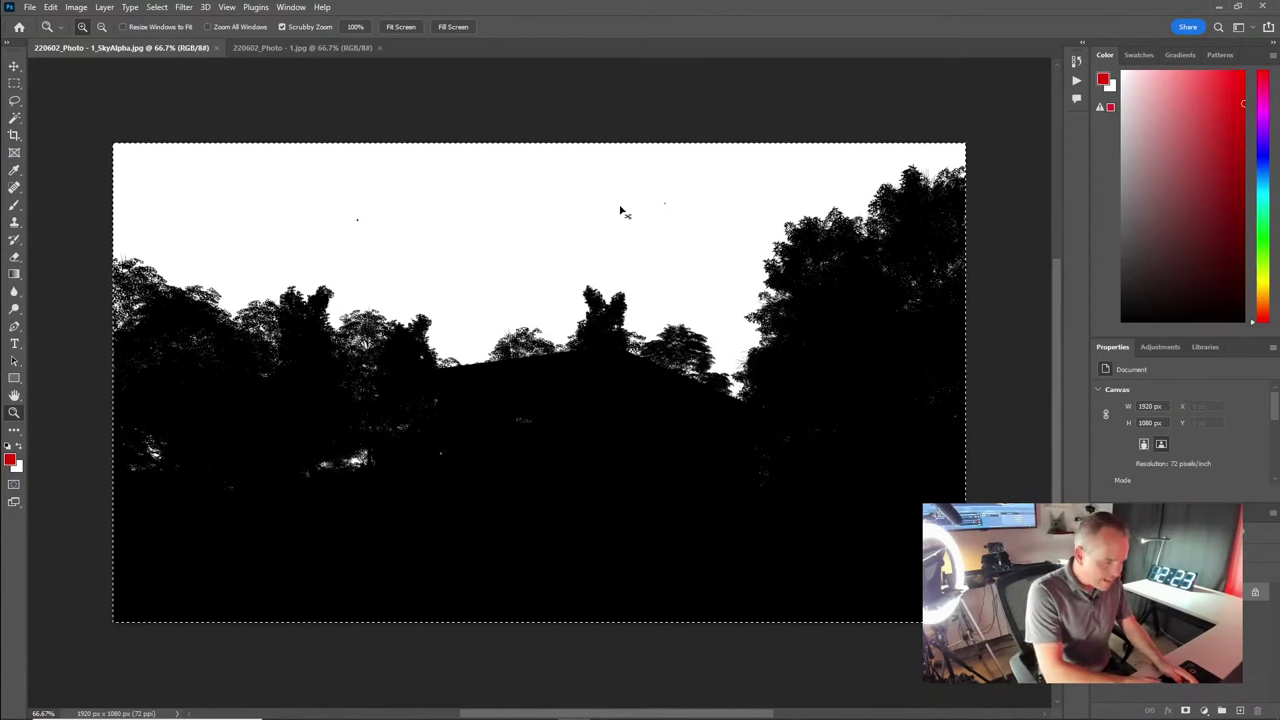
{"action": "key", "text": "ctrl+x"}
{"action": "key", "text": "ctrl+w"}
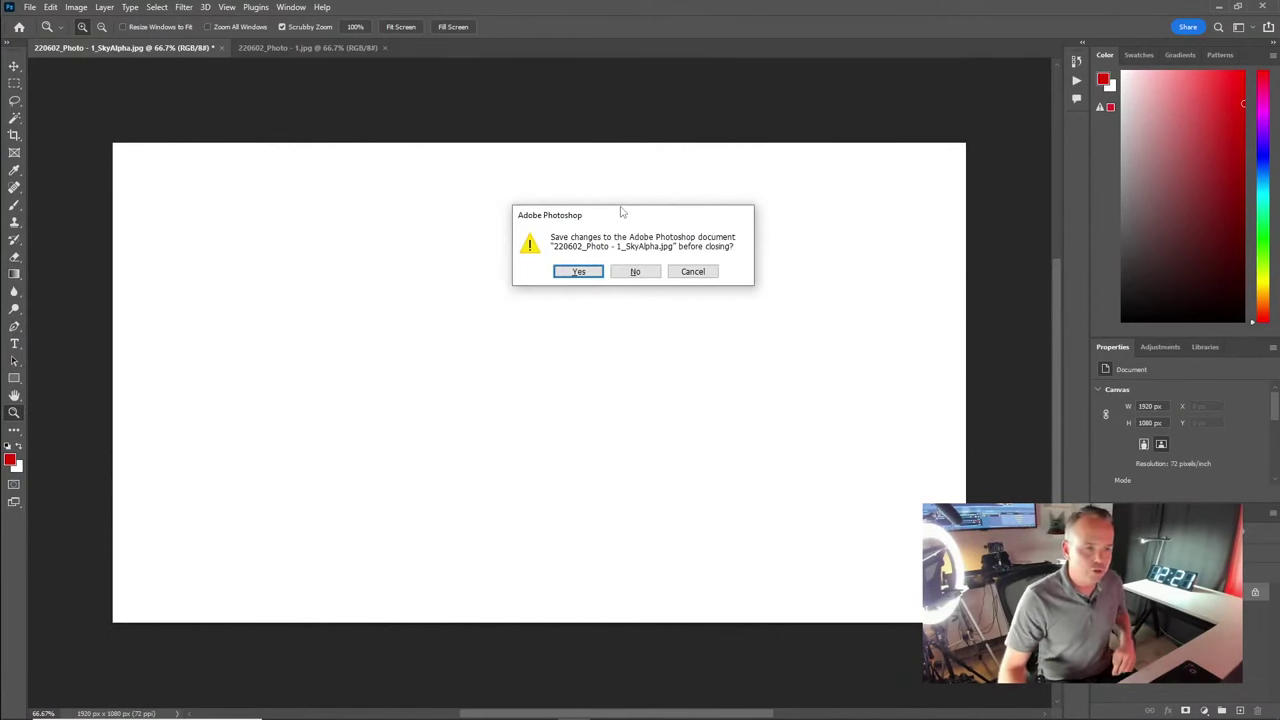
{"action": "left_click", "coordinate": [636, 274]}
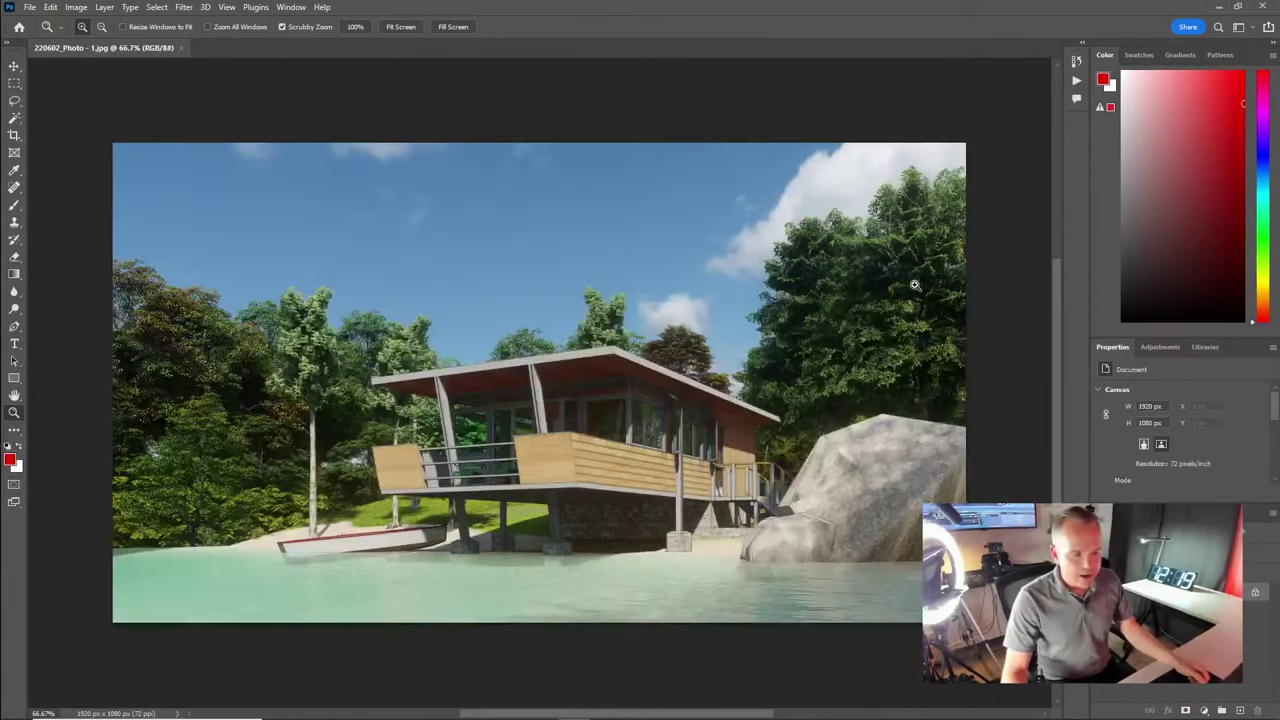
Convert the background of 220602_Photo - 1.jpg into a regular layer, add a layer mask and show the mask alone on the canvas
{"action": "double_click", "coordinate": [1150, 592]}
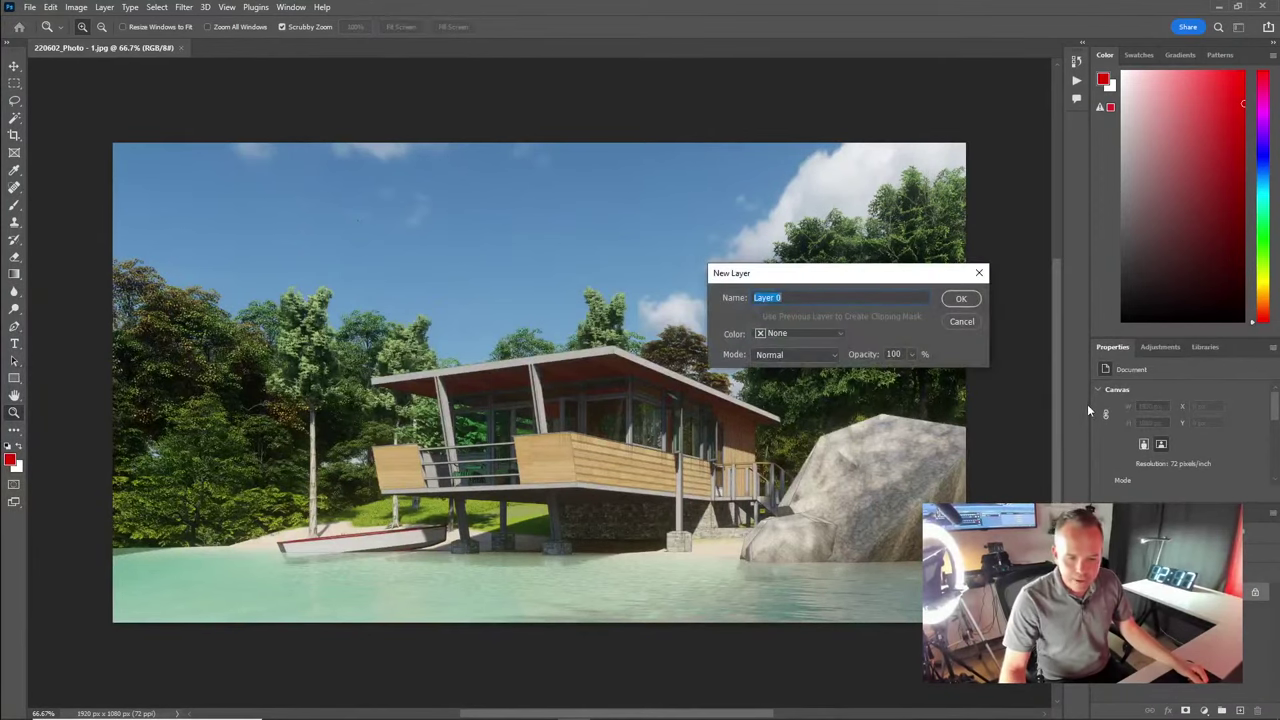
{"action": "key", "text": "Return"}
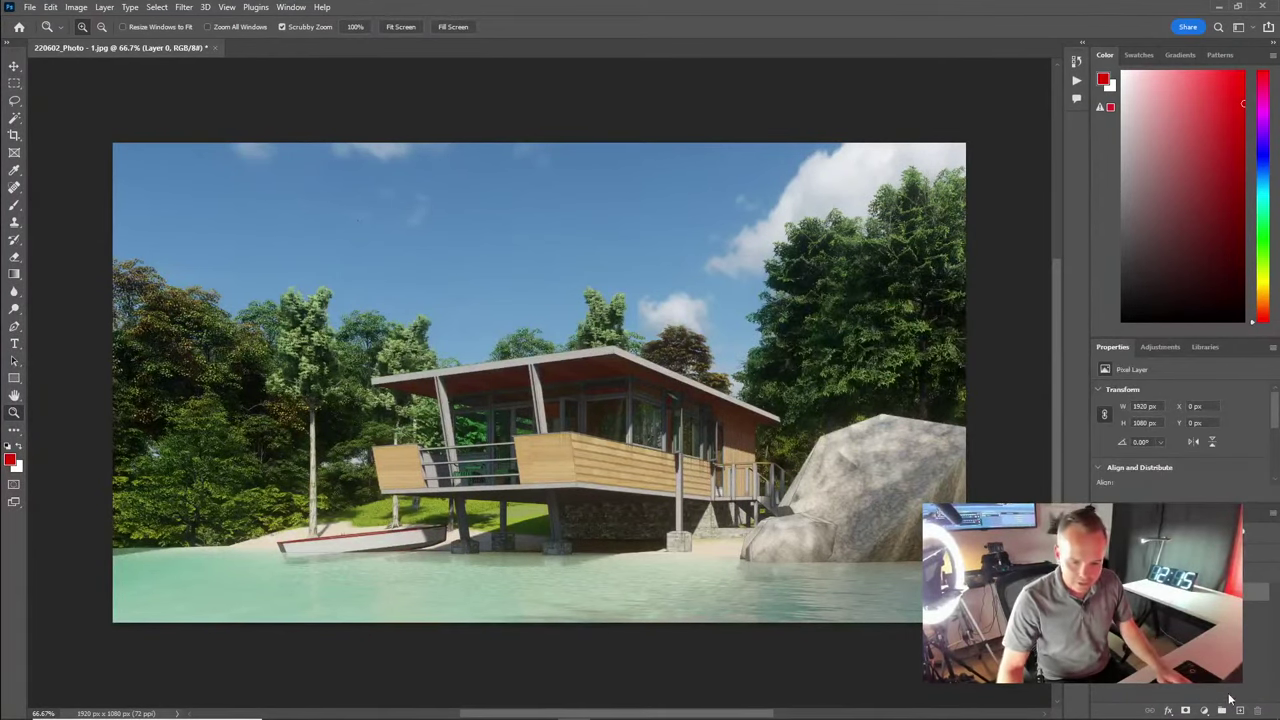
{"action": "left_click", "coordinate": [1185, 710]}
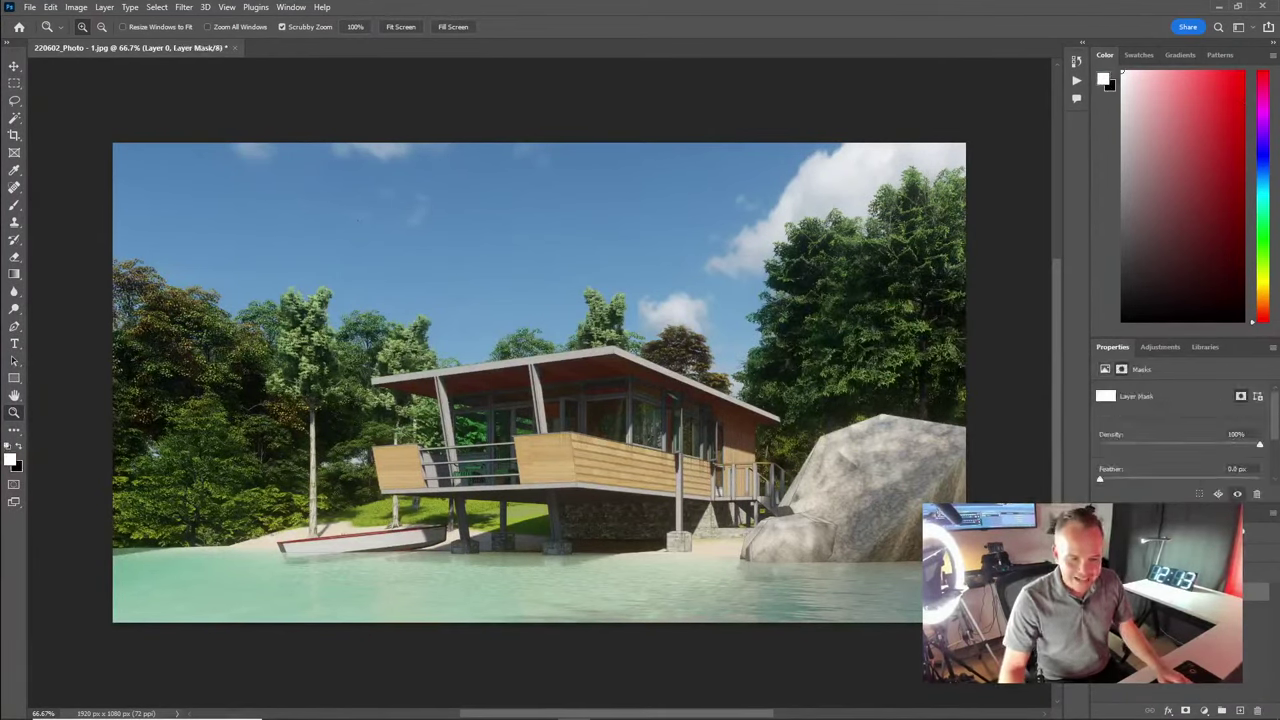
{"action": "left_click", "coordinate": [1147, 592], "text": "alt"}
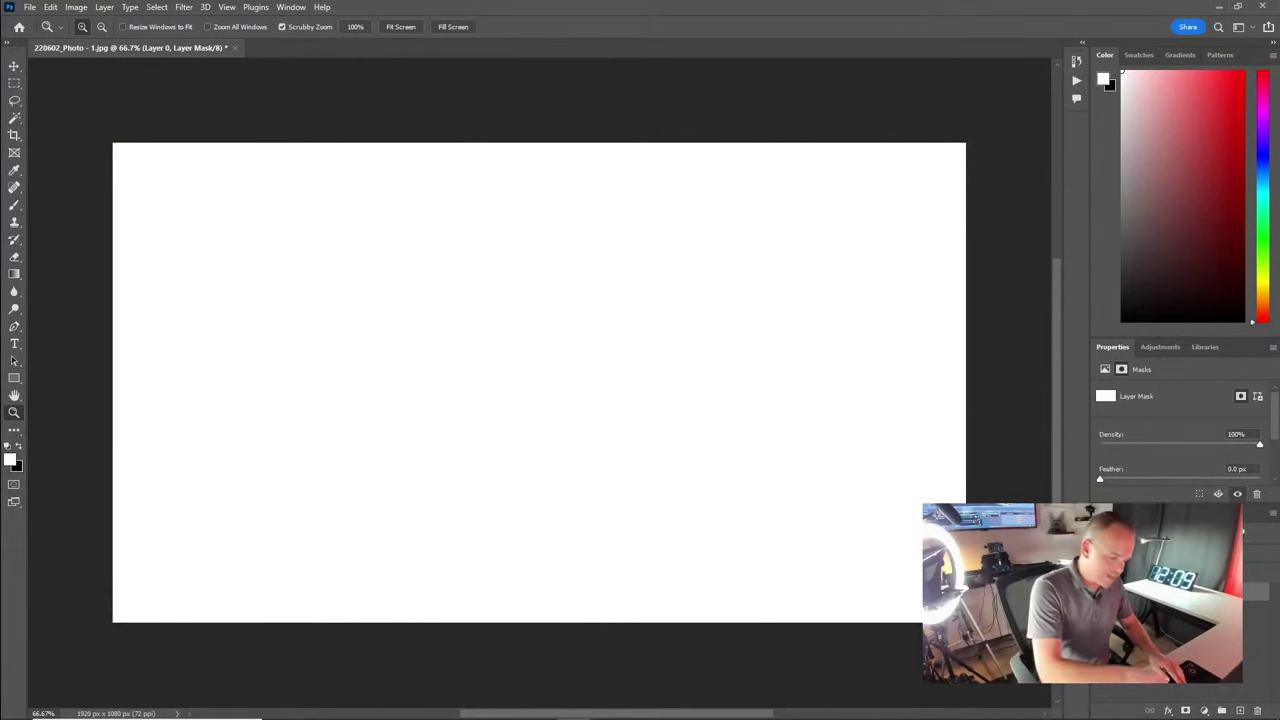
Paste the SkyAlpha image into the layer mask, invert it so the sky is hidden, and return to the layer's image view
{"action": "key", "text": "ctrl+v"}
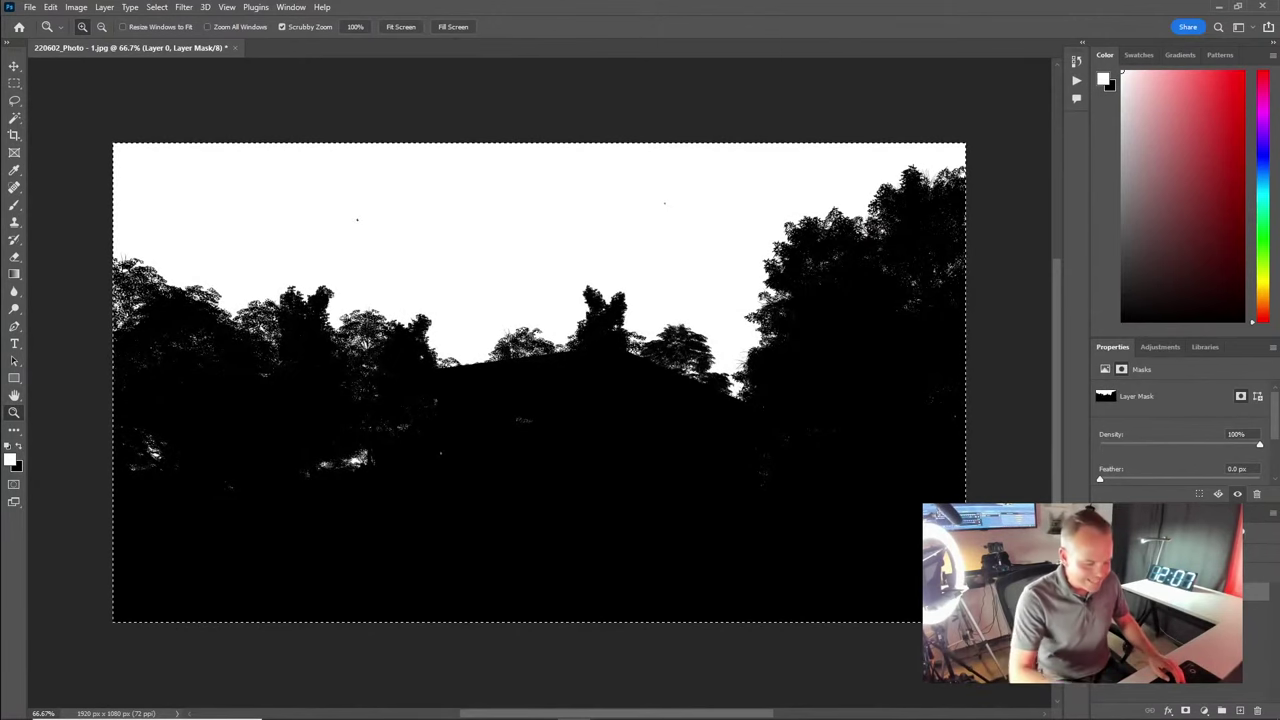
{"action": "key", "text": "ctrl+i"}
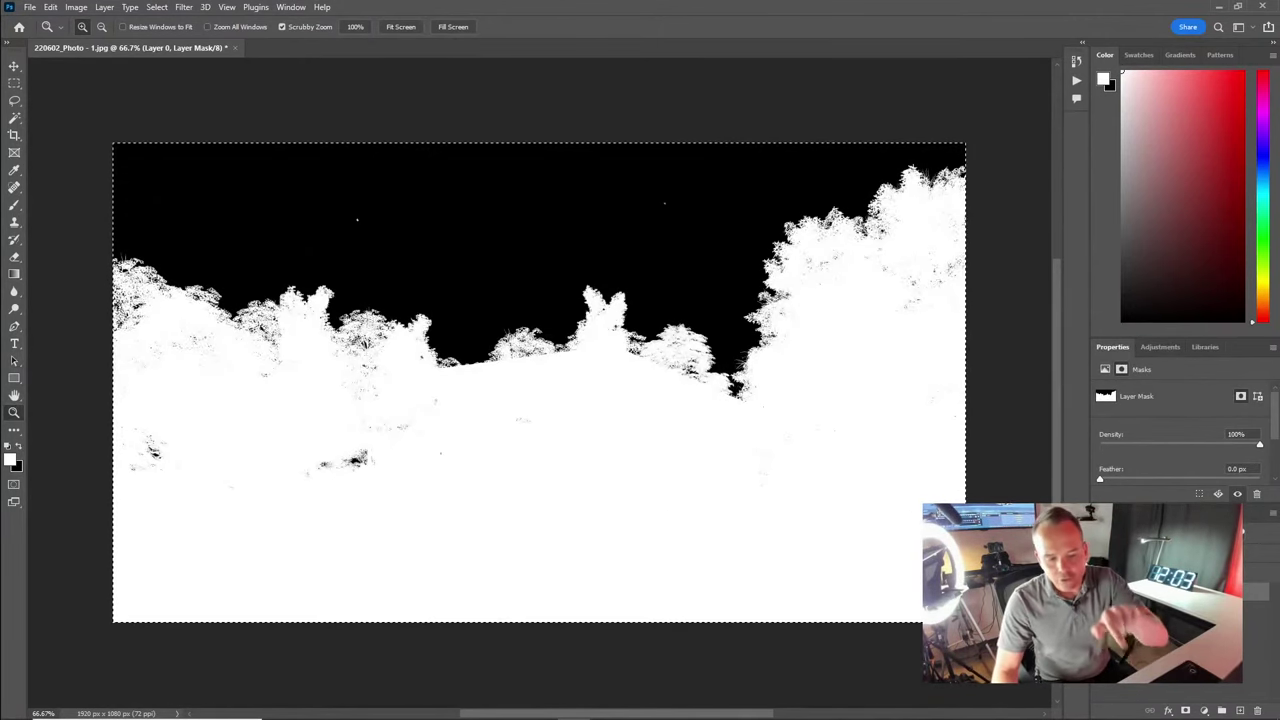
{"action": "left_click", "coordinate": [1119, 592]}
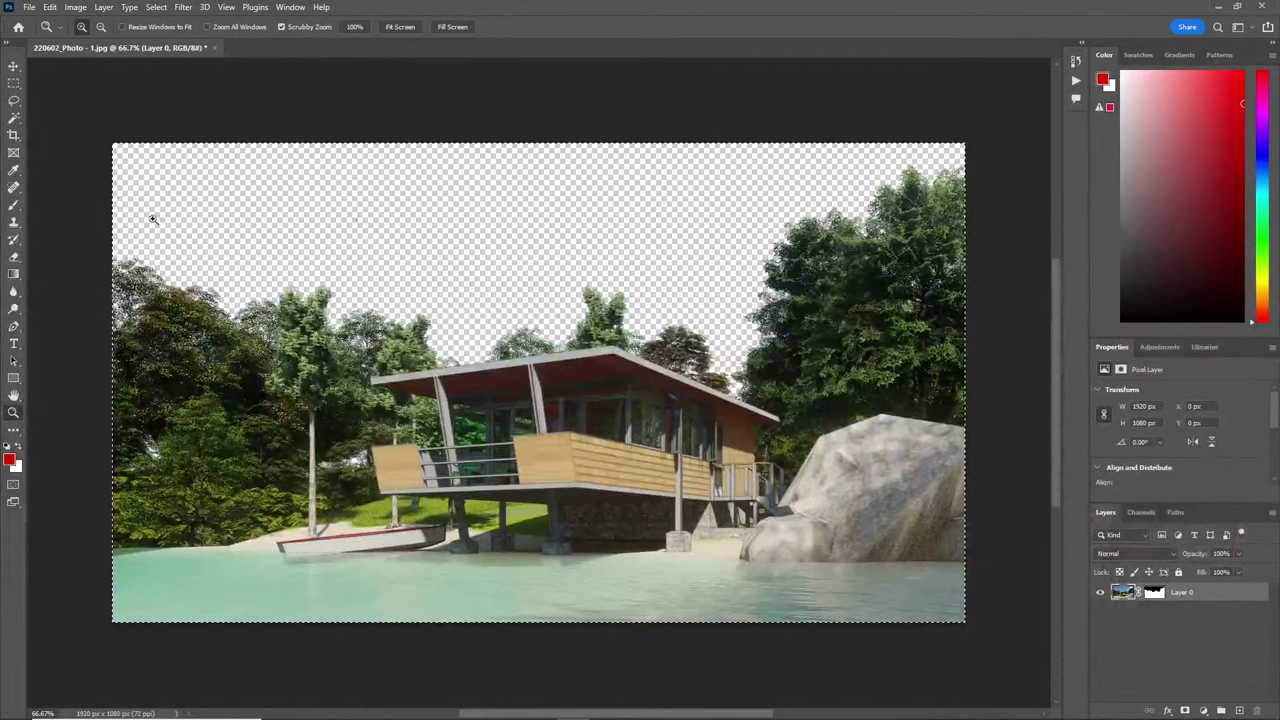
Quick-export the masked photo as 220602_Photo - 1.png into the TEMP folder
{"action": "left_click", "coordinate": [29, 7]}
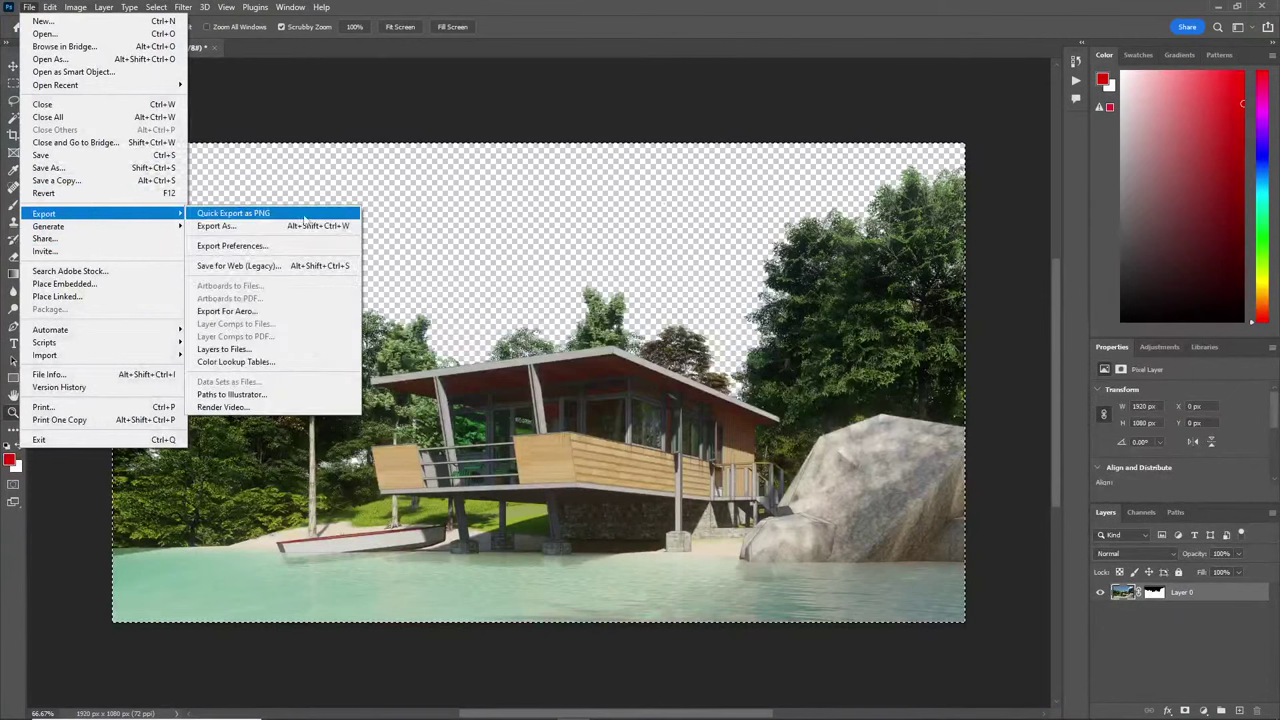
{"action": "left_click", "coordinate": [270, 213]}
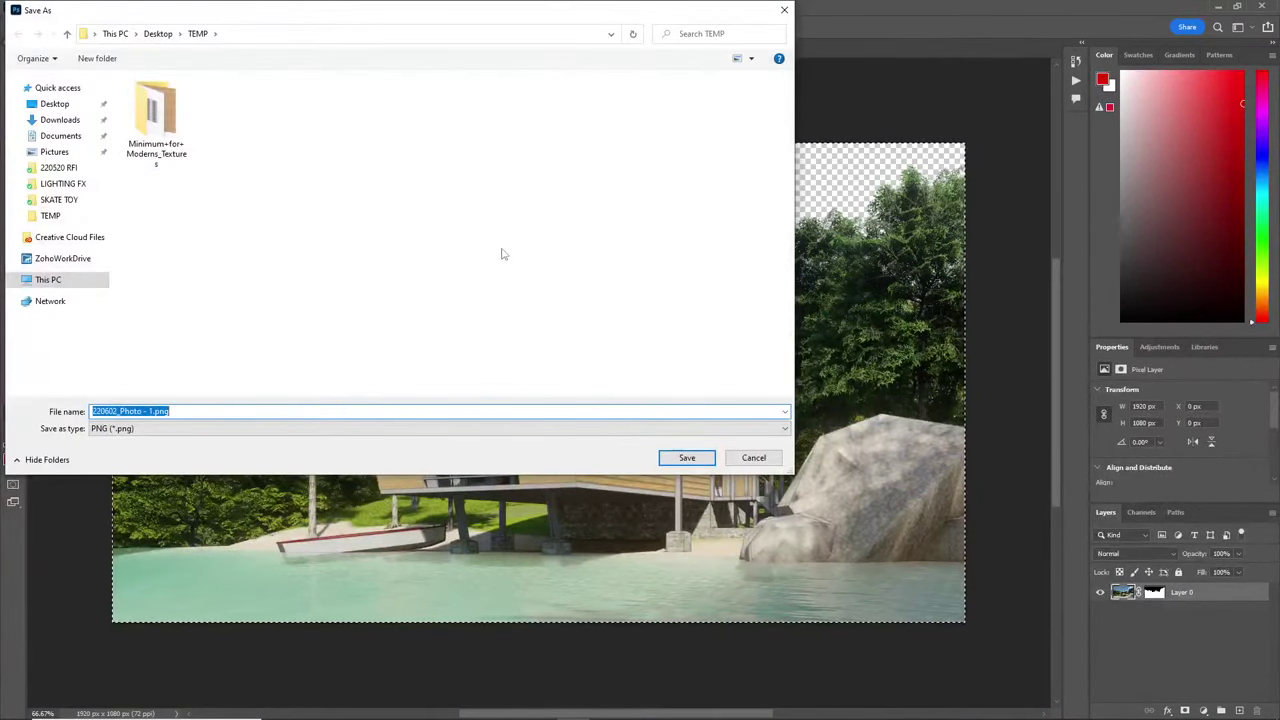
{"action": "left_click", "coordinate": [687, 458]}
Switch back to LayOut and select the lake view image on the sheet
{"action": "key", "text": "alt+Tab"}
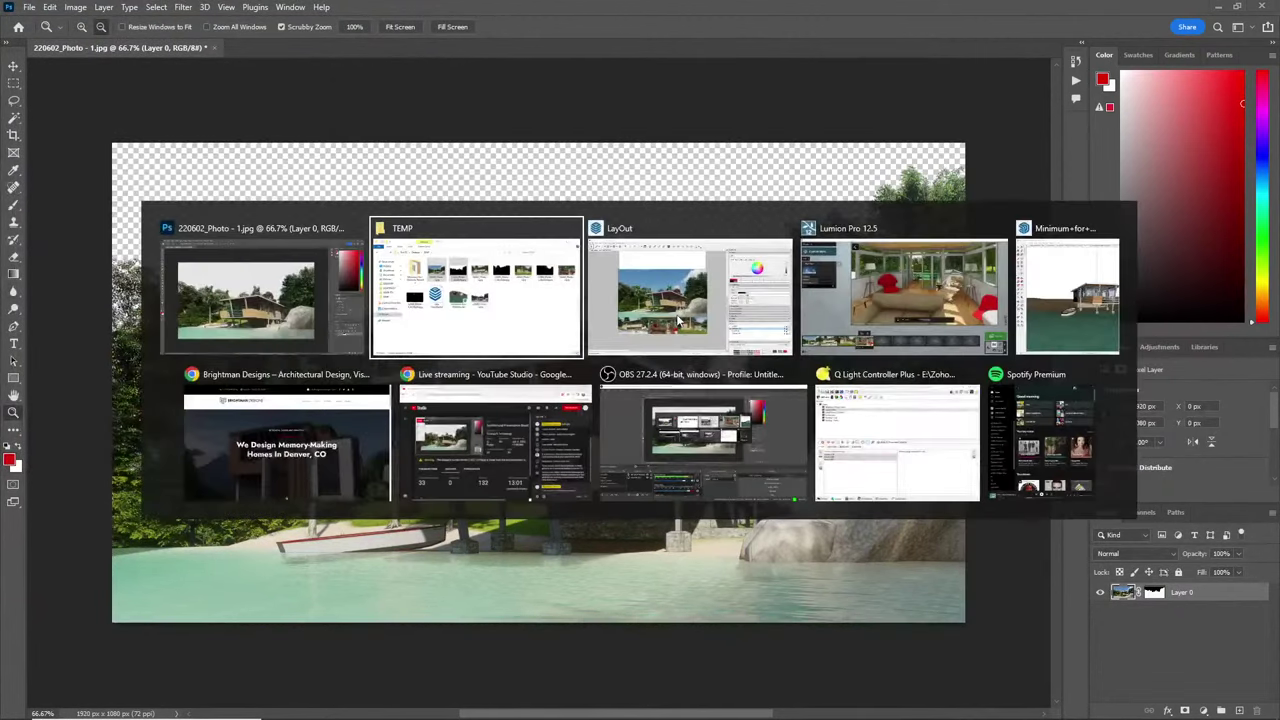
{"action": "left_click", "coordinate": [678, 320]}
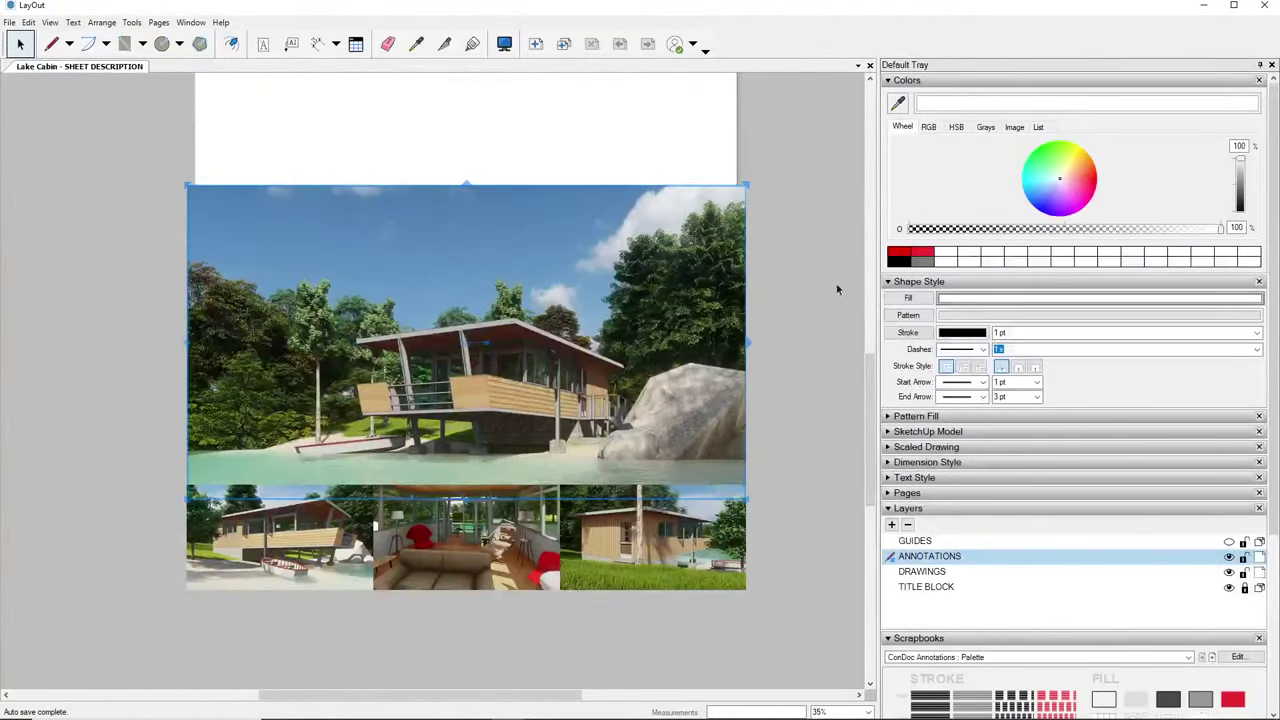
{"action": "left_click", "coordinate": [794, 306]}
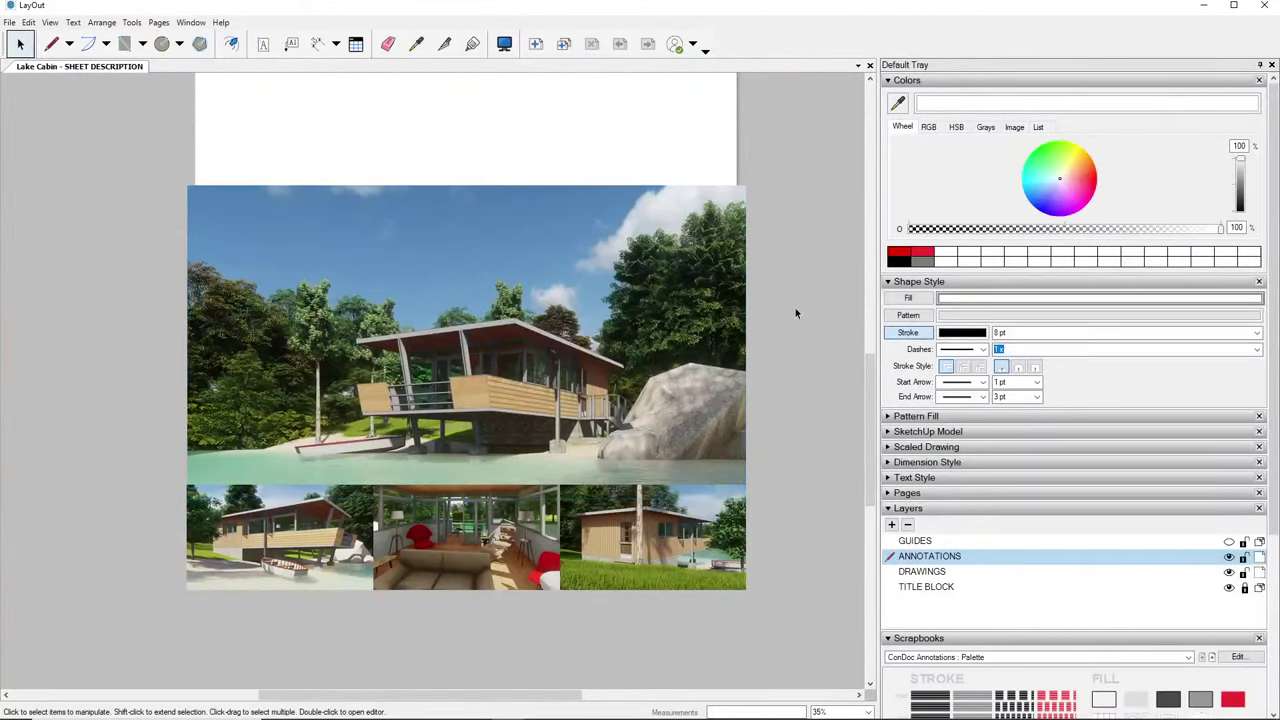
{"action": "left_click", "coordinate": [700, 310]}
{"action": "middle_click_drag", "start_coordinate": [473, 394], "coordinate": [493, 383]}
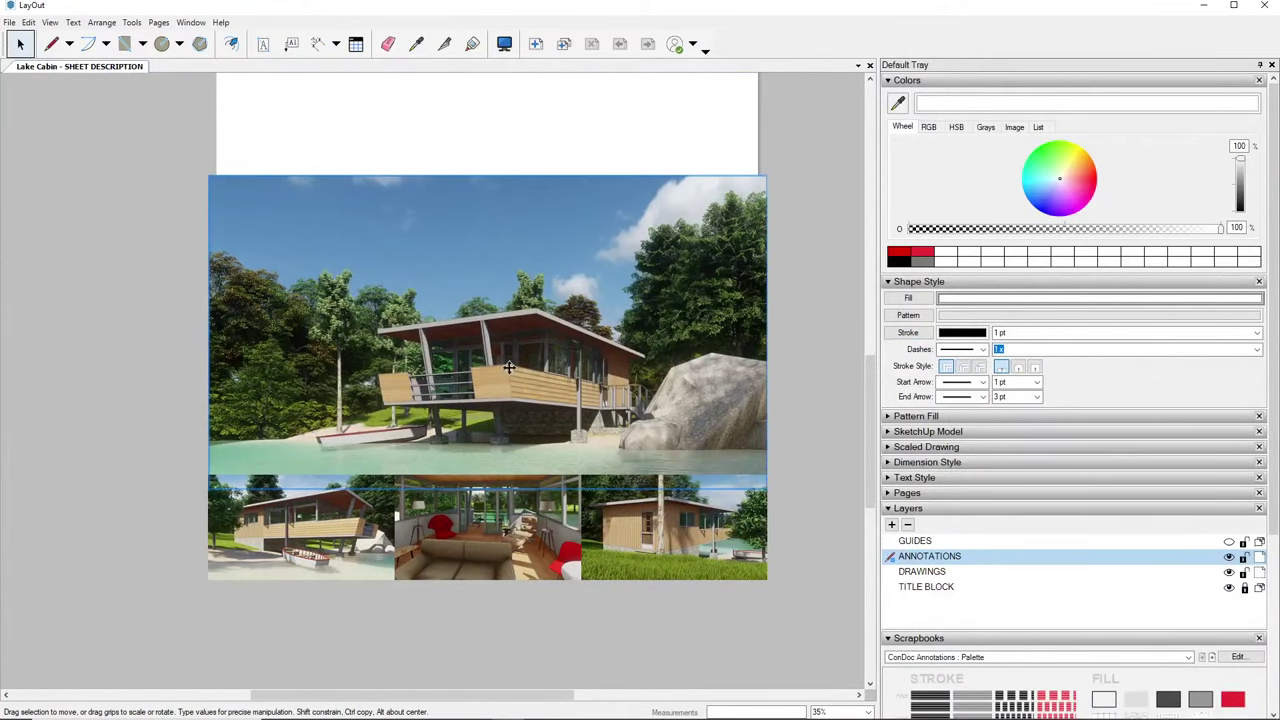
Bring up the document's file references and move the dialog lower so the sheet's images stay reachable
{"action": "left_click", "coordinate": [9, 22]}
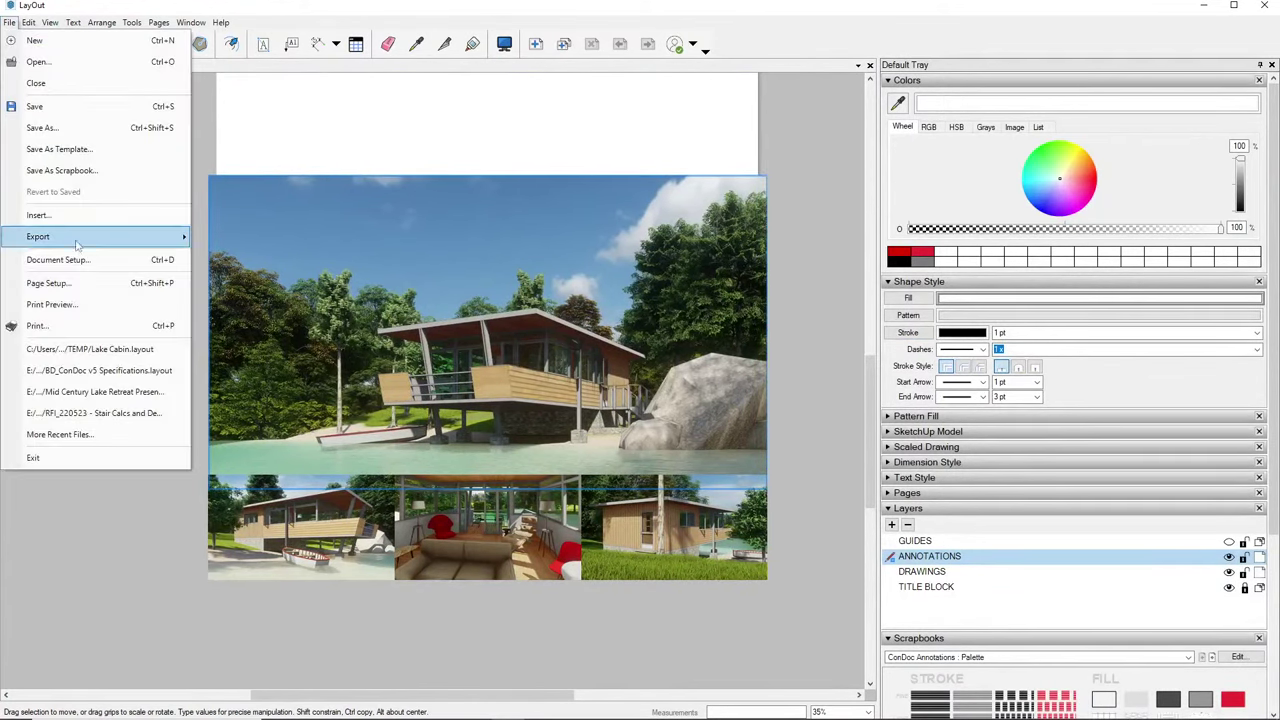
{"action": "left_click", "coordinate": [50, 257]}
{"action": "left_click", "coordinate": [50, 84]}
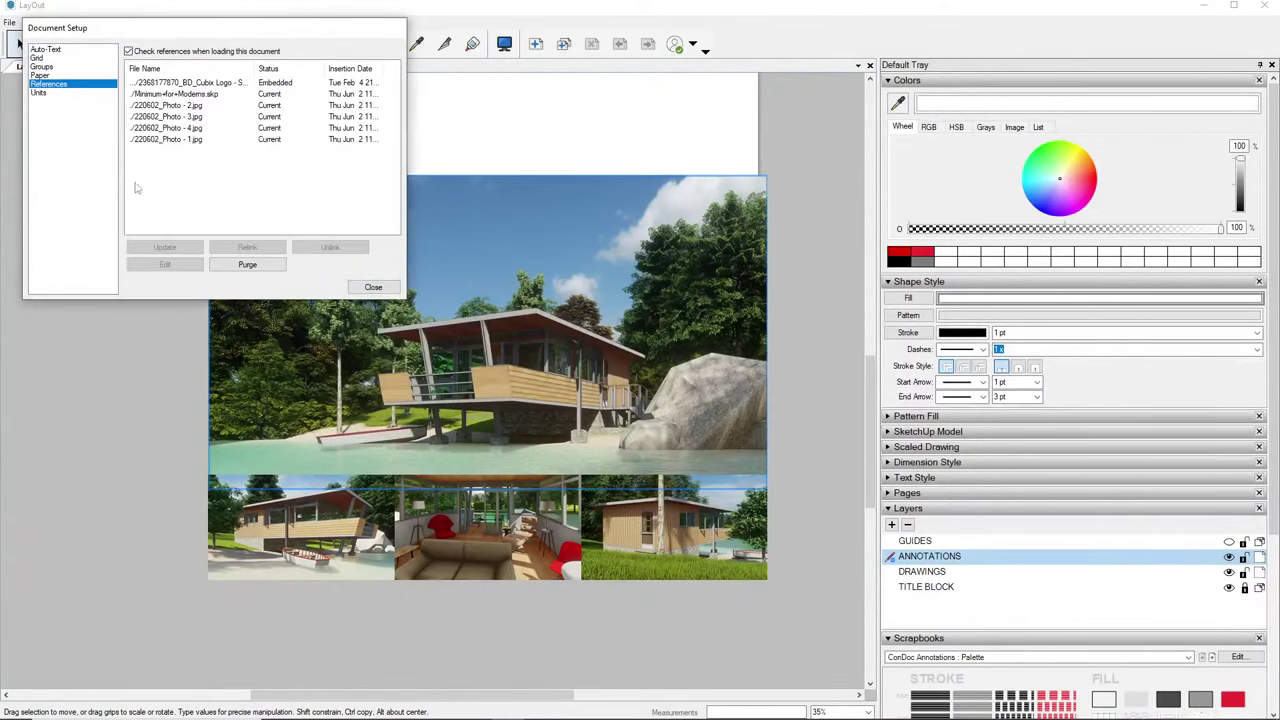
{"action": "left_click", "coordinate": [489, 245]}
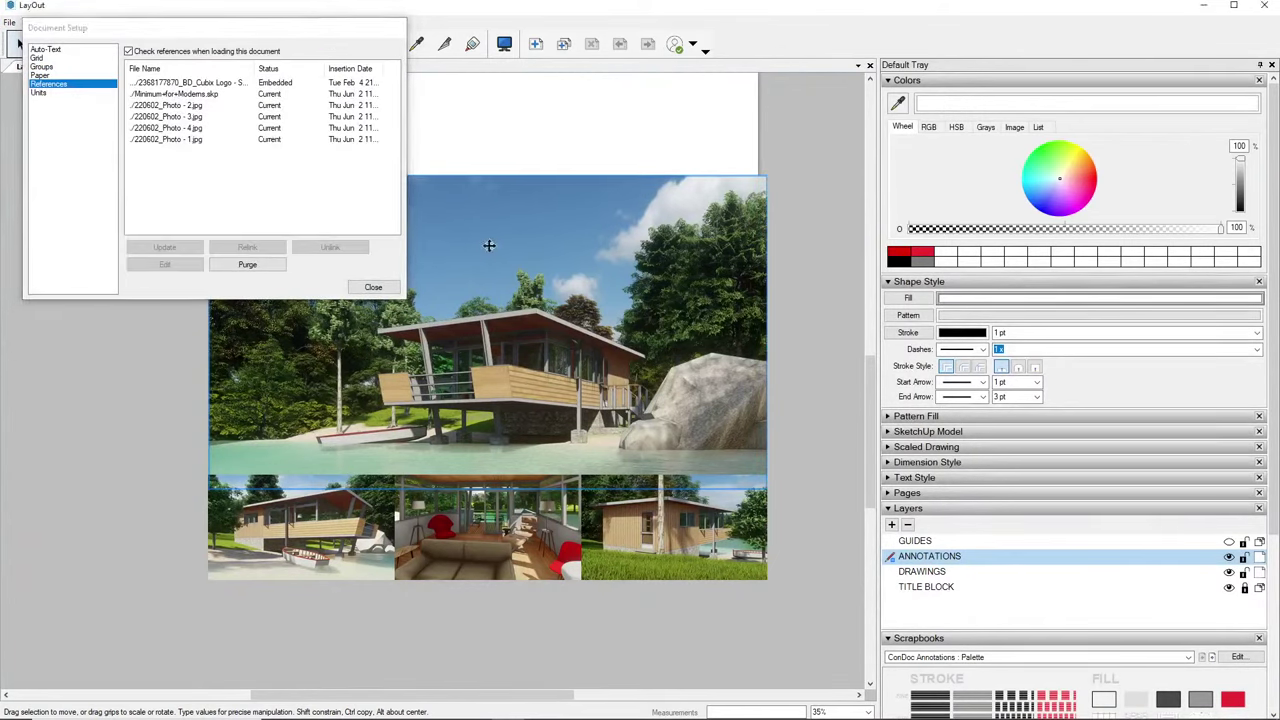
{"action": "left_click", "coordinate": [688, 238]}
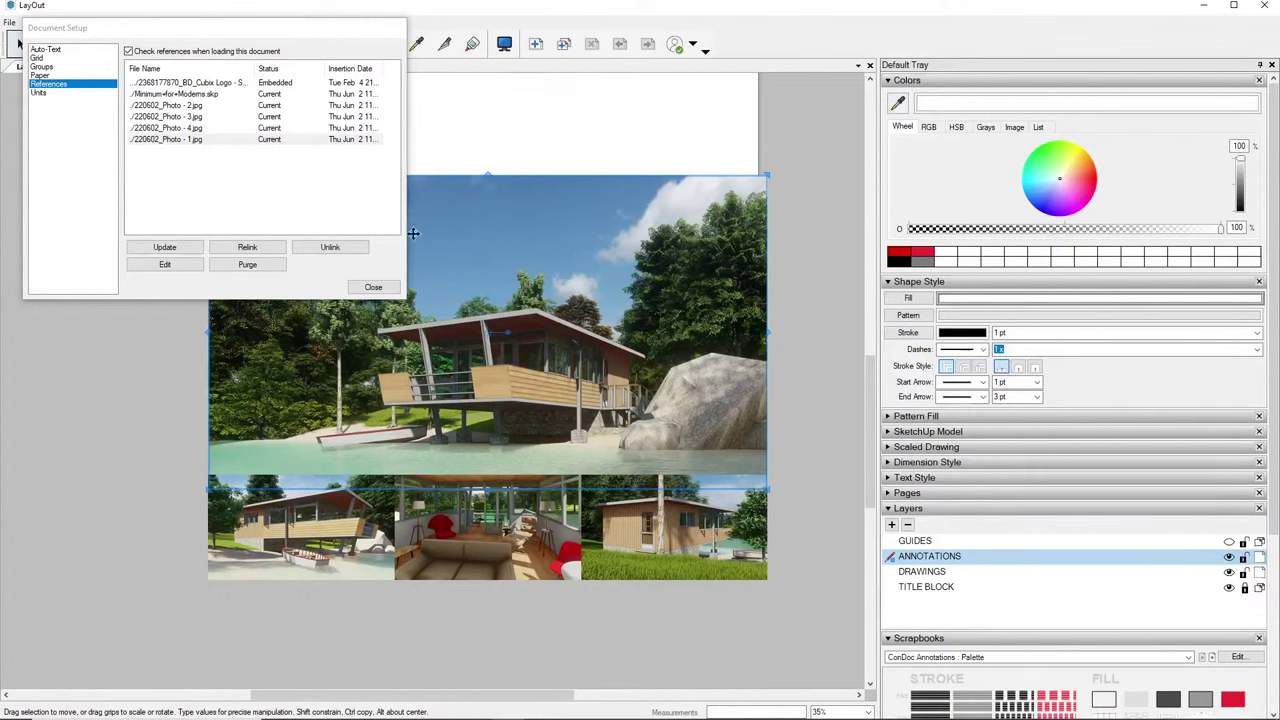
{"action": "left_click", "coordinate": [849, 190]}
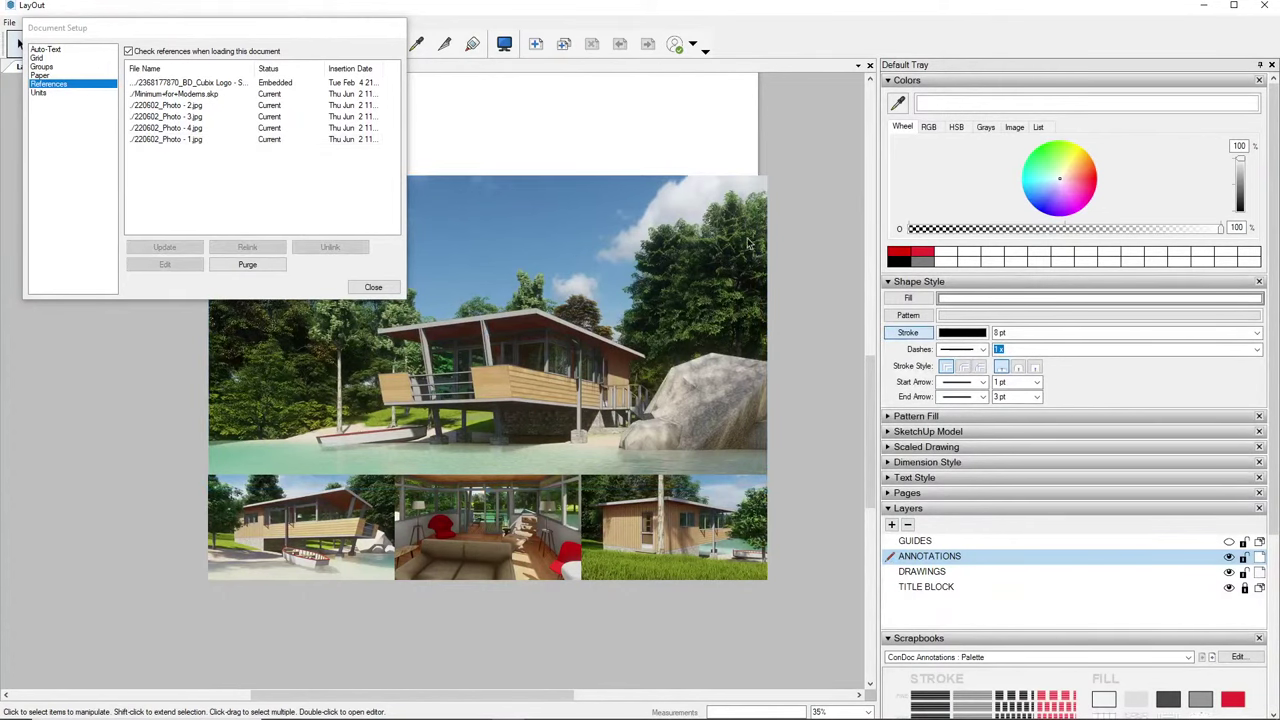
{"action": "left_click_drag", "start_coordinate": [213, 33], "coordinate": [235, 190]}
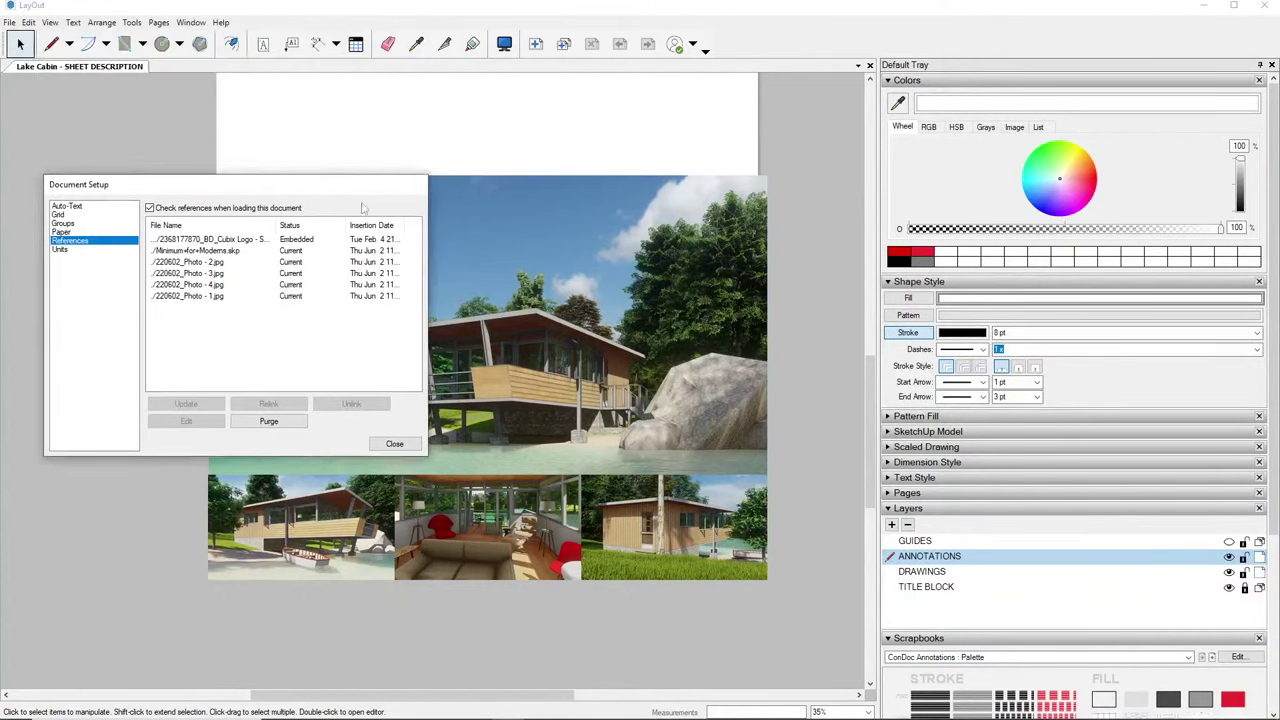
Relink the lake view's 220602_Photo - 1.jpg reference to 220602_Photo - 1.png in the TEMP folder, close the document setup and deselect the image
{"action": "left_click", "coordinate": [572, 236]}
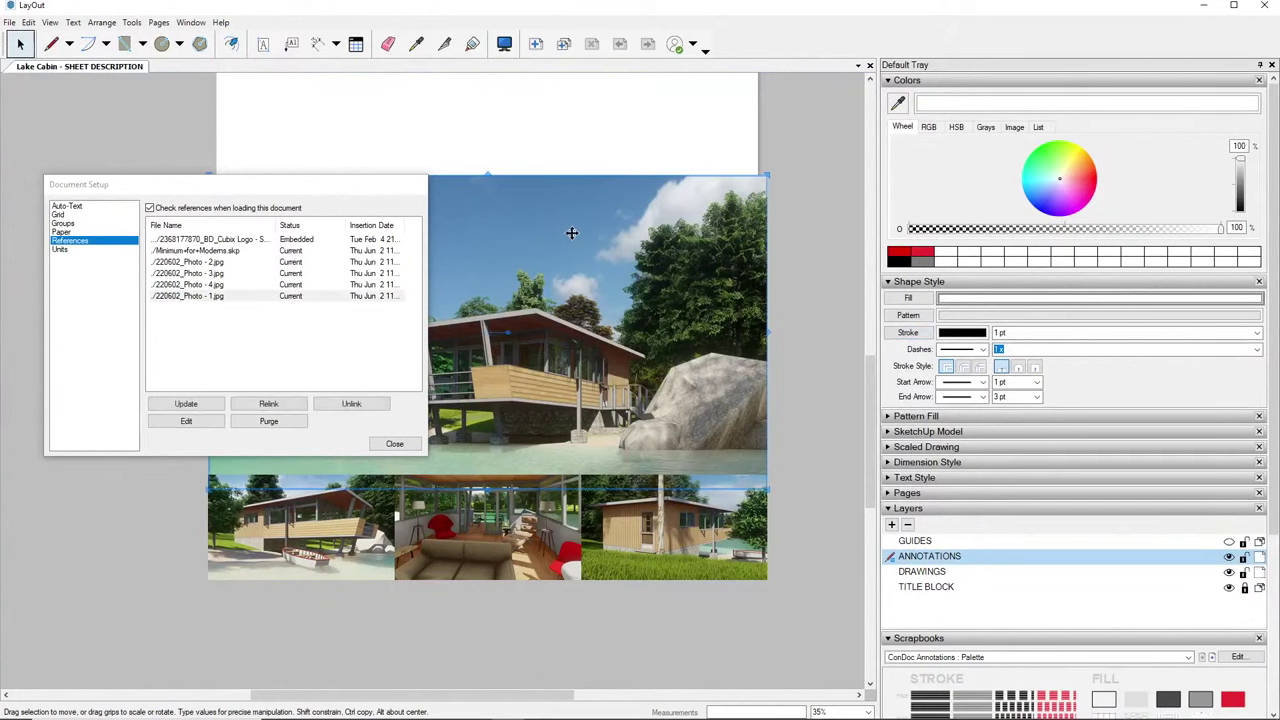
{"action": "left_click", "coordinate": [268, 300]}
{"action": "left_click", "coordinate": [262, 405]}
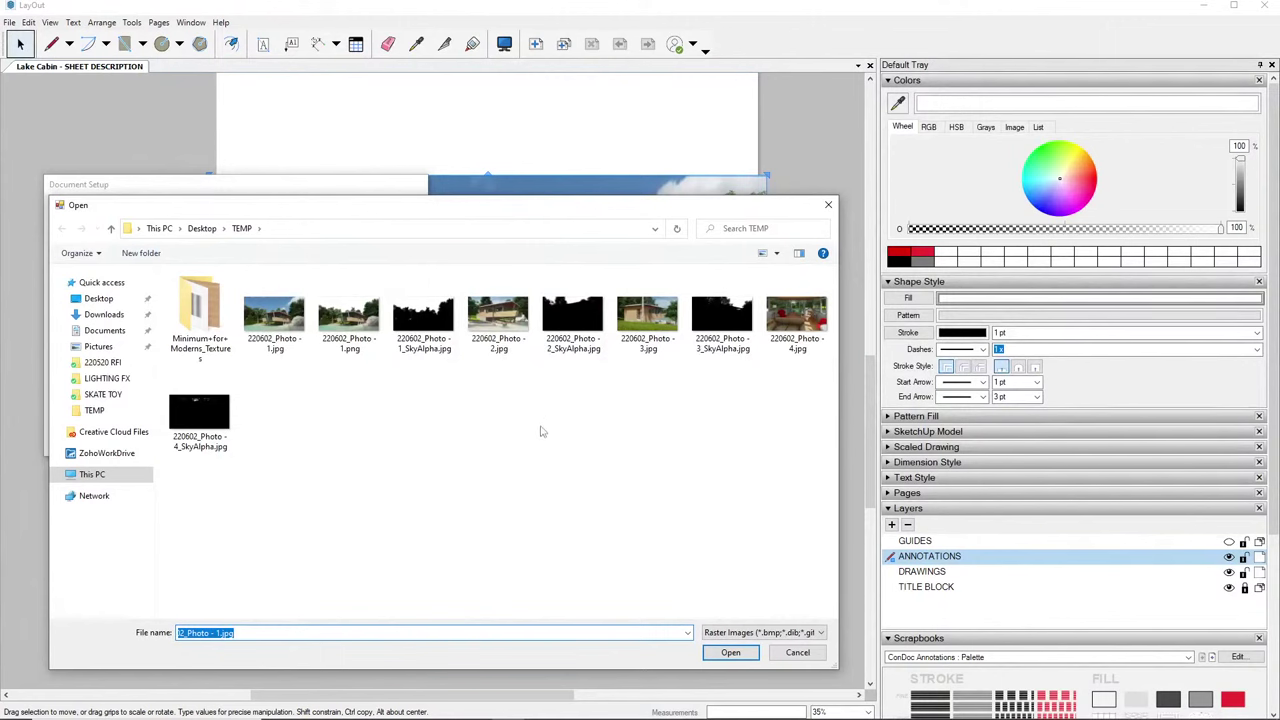
{"action": "double_click", "coordinate": [350, 318]}
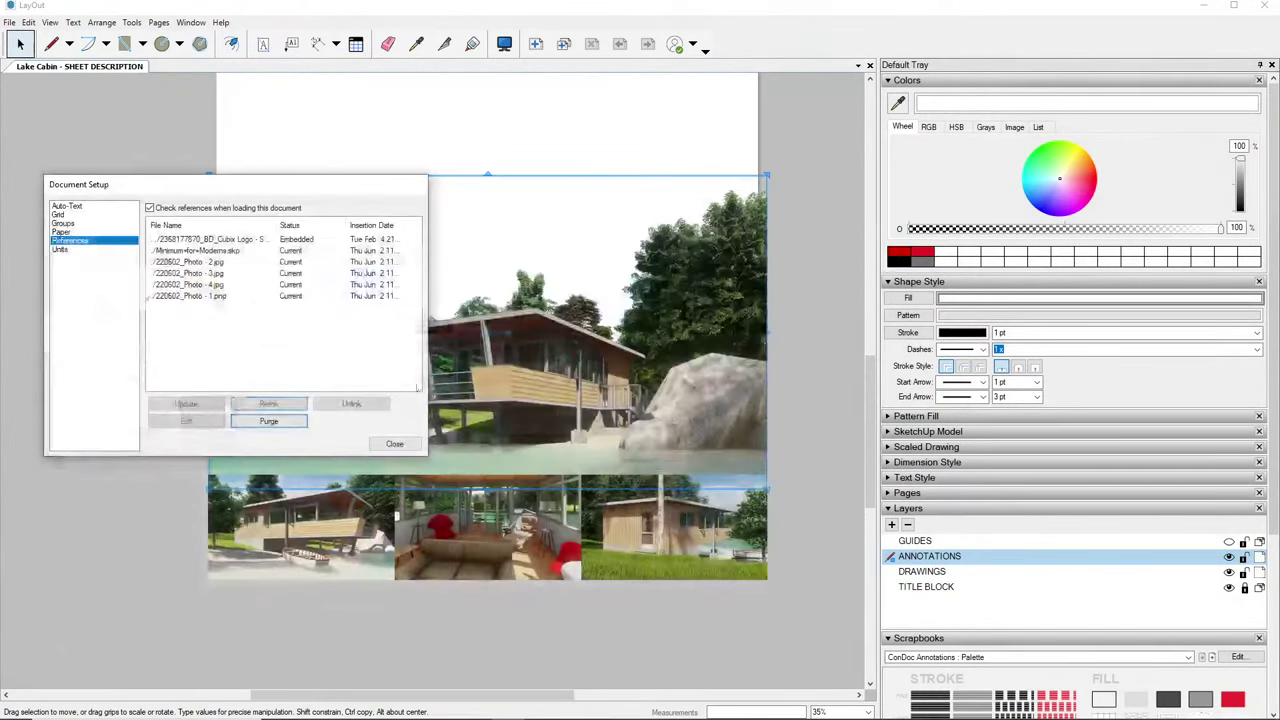
{"action": "left_click", "coordinate": [395, 444]}
{"action": "left_click", "coordinate": [786, 405]}
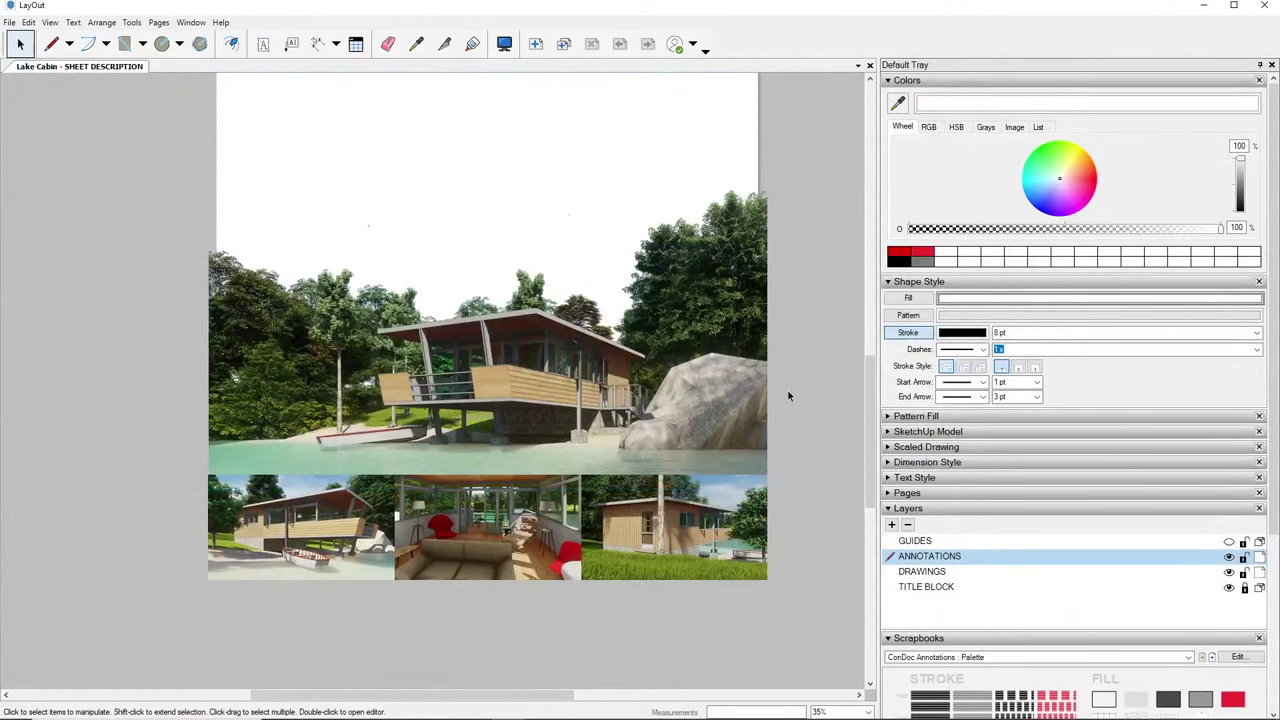
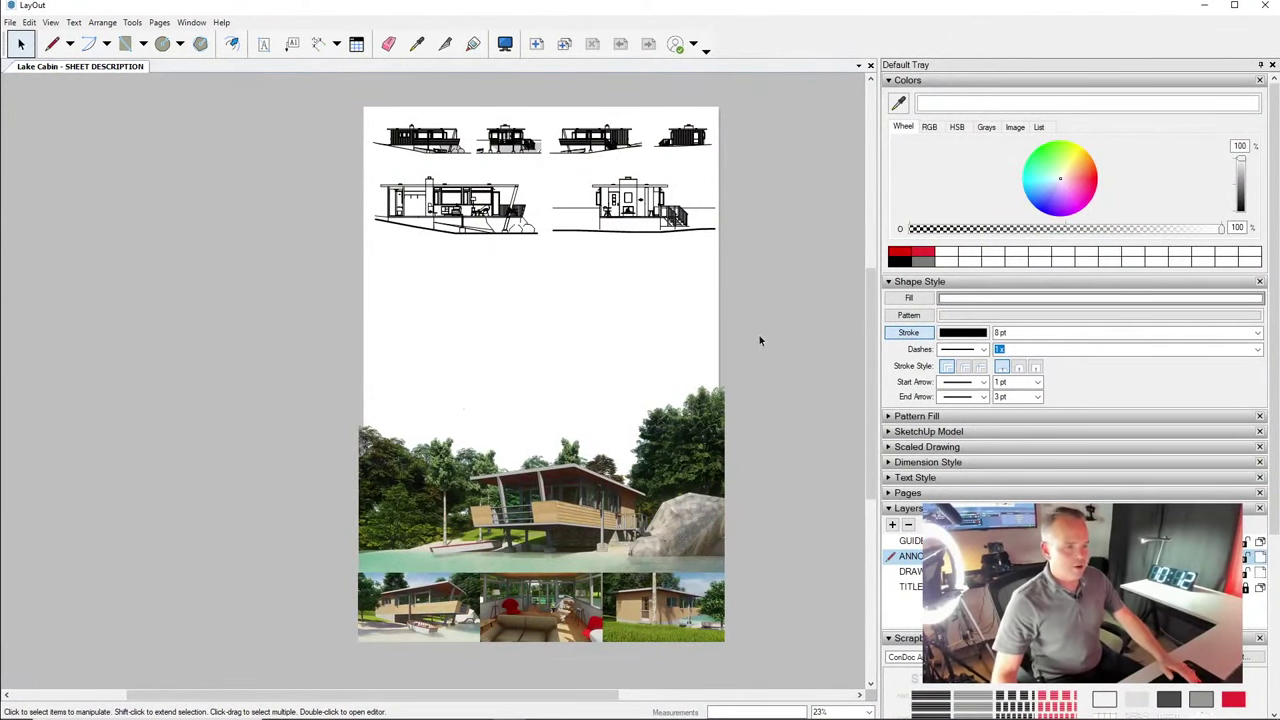
Switch to the Minimum+for+Moderns.skp model in SketchUp and maximize its window
{"action": "middle_click_drag", "start_coordinate": [620, 448], "coordinate": [614, 436]}
{"action": "scroll", "coordinate": [582, 435], "scroll_direction": "up", "scroll_amount": 1}
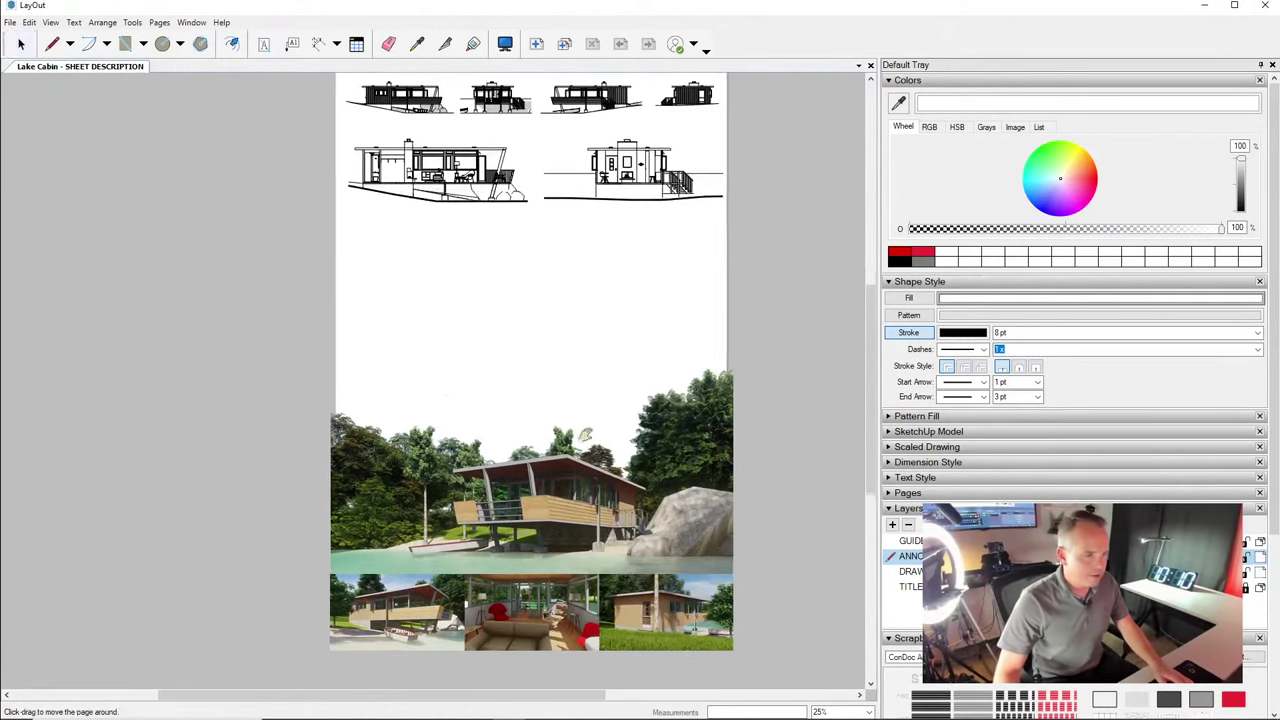
{"action": "key", "text": "alt+Tab"}
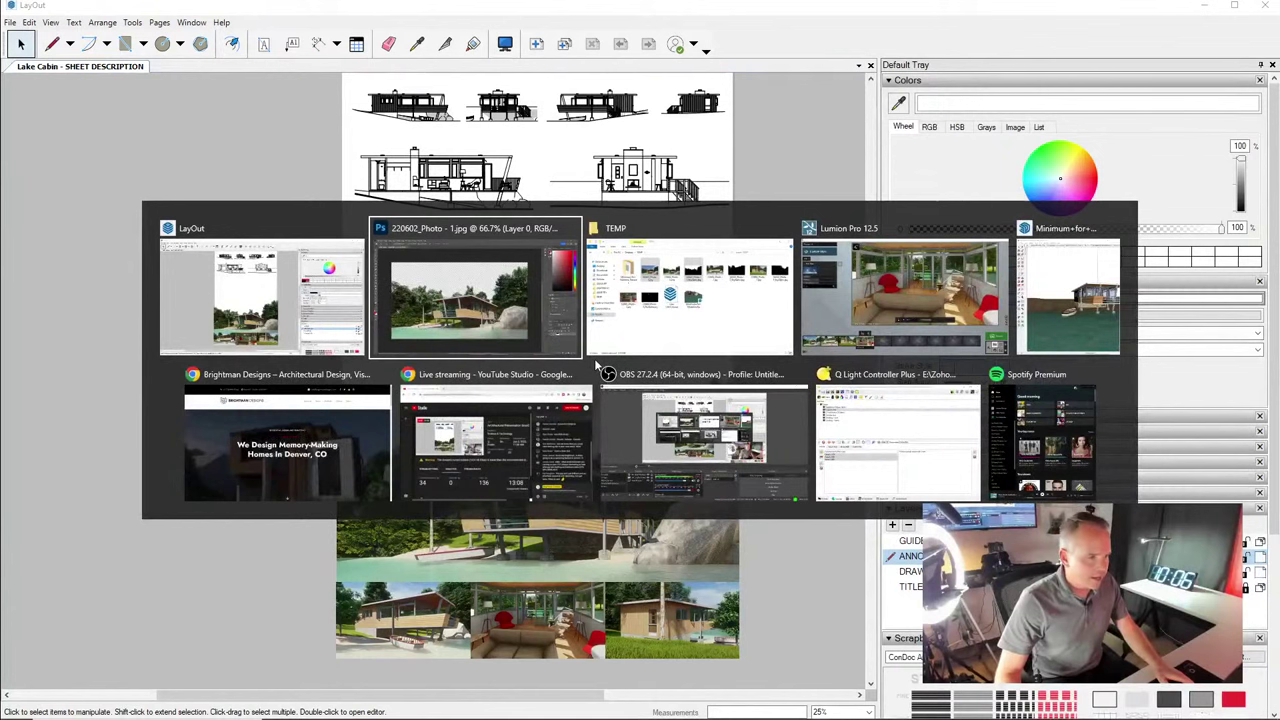
{"action": "key", "text": "alt+Tab"}
{"action": "key", "text": "alt+Tab"}
{"action": "key", "text": "alt+Tab"}
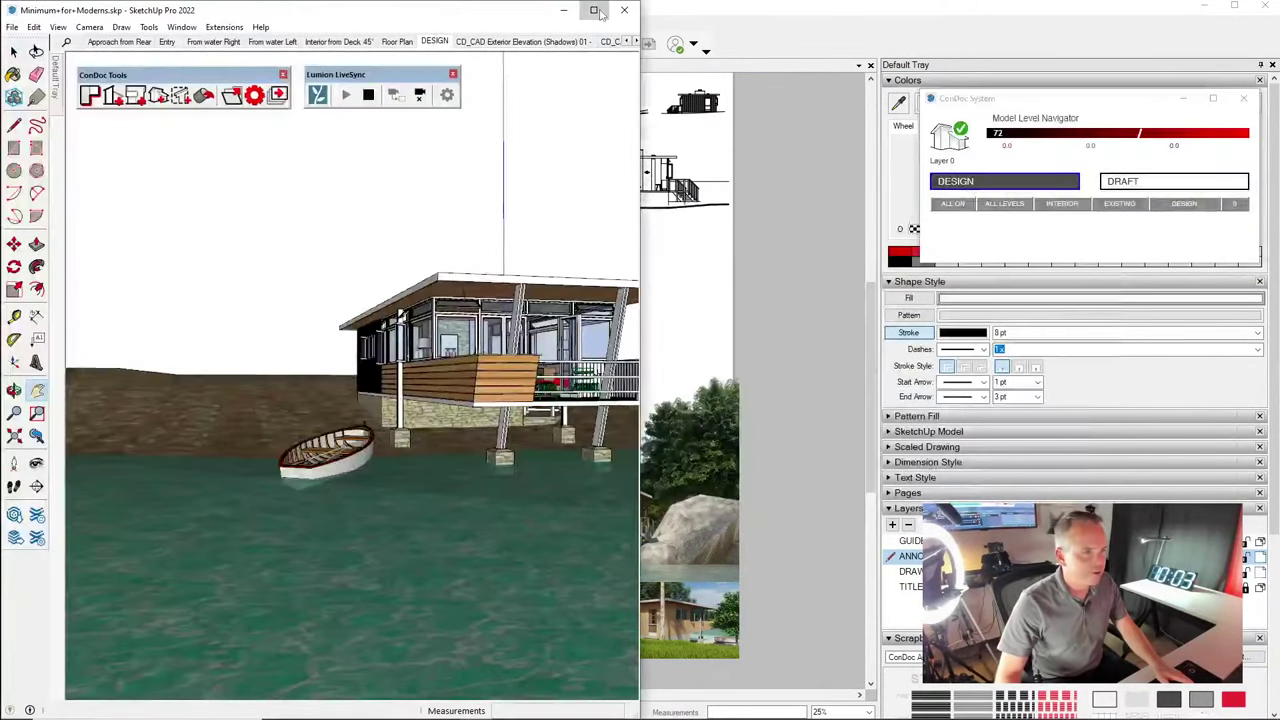
{"action": "left_click", "coordinate": [597, 11]}
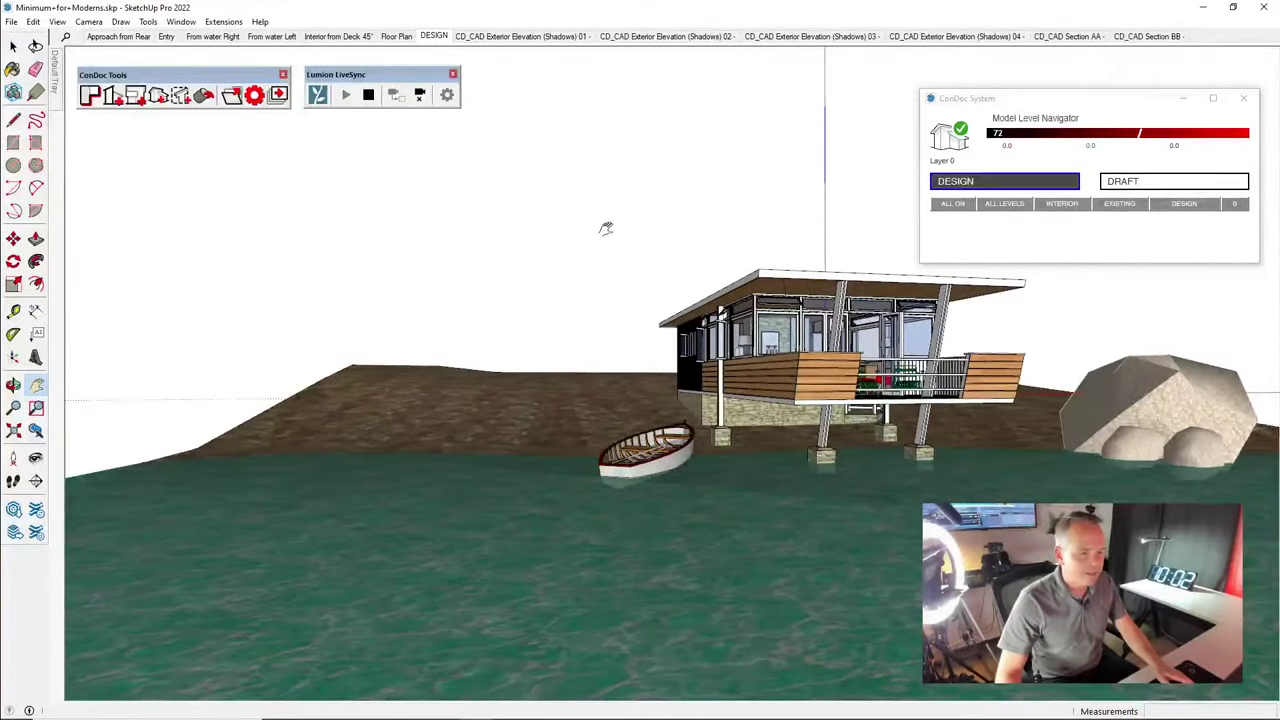
Move the ConDoc Tools and Lumion LiveSync toolbars clear of the Default Tray and pin the tray open
{"action": "middle_click_drag", "start_coordinate": [683, 239], "coordinate": [598, 352]}
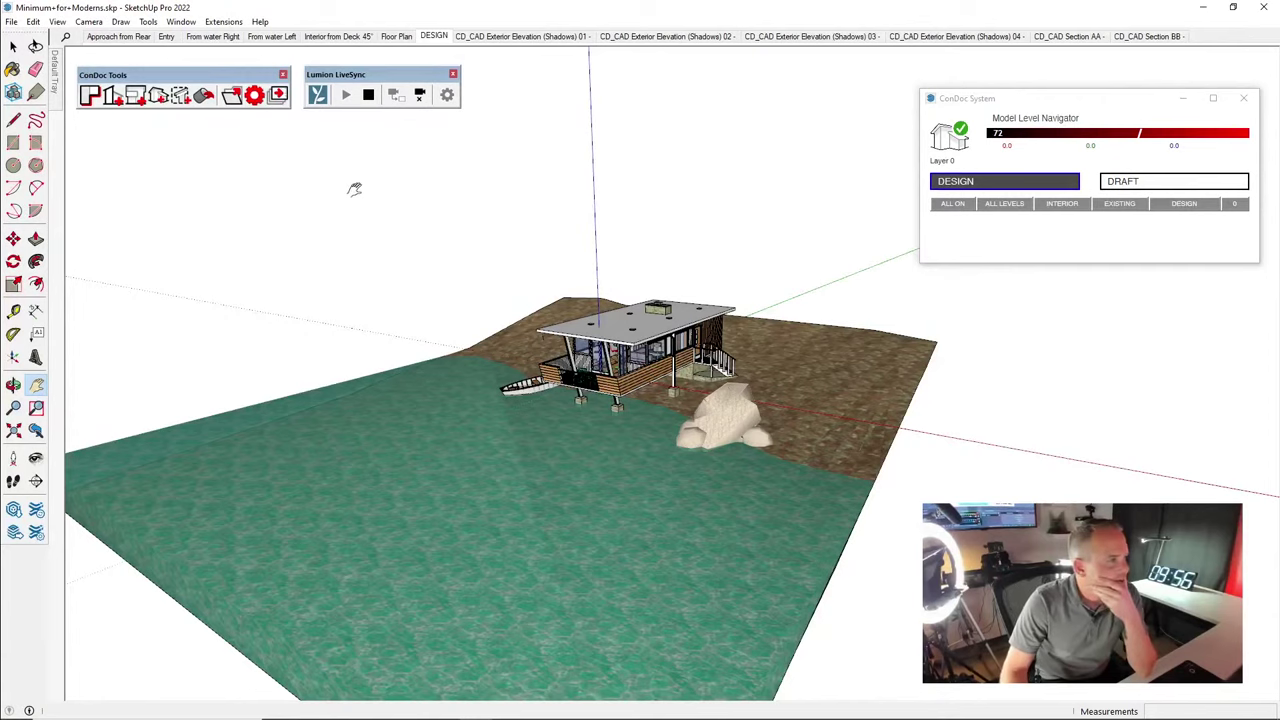
{"action": "scroll", "coordinate": [577, 197], "scroll_direction": "down", "scroll_amount": 3}
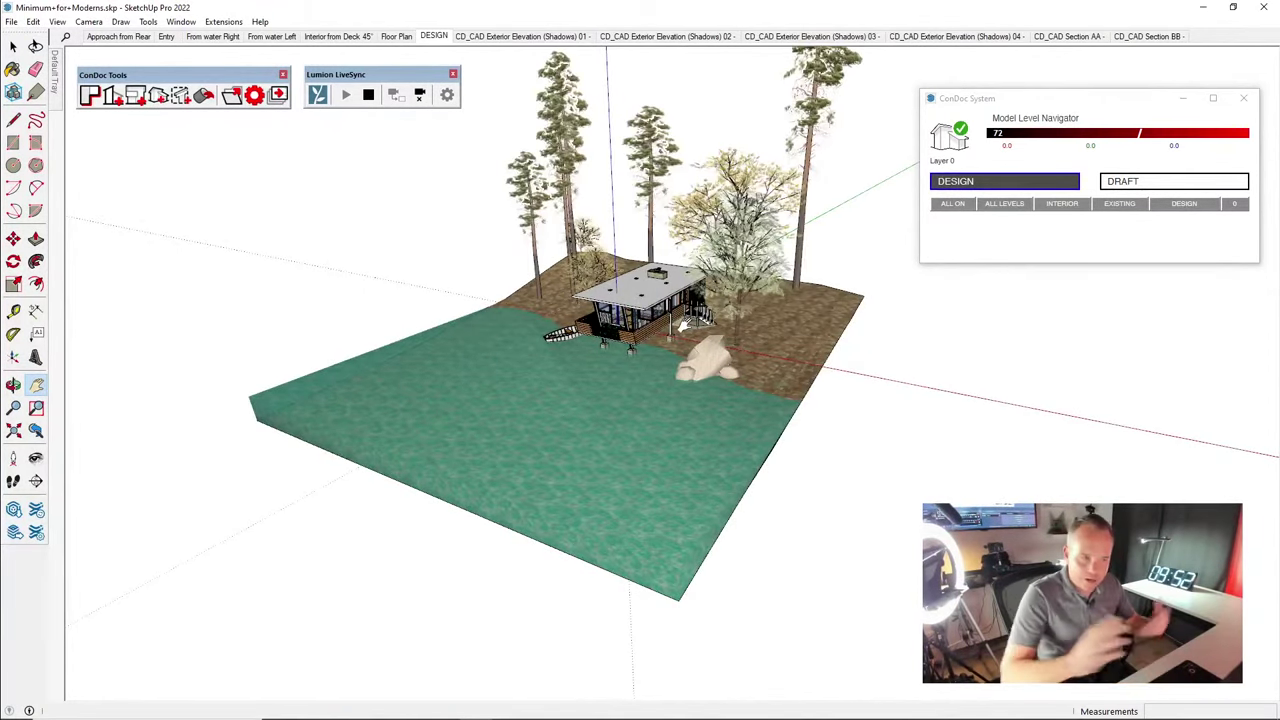
{"action": "middle_click_drag", "start_coordinate": [607, 352], "coordinate": [743, 383]}
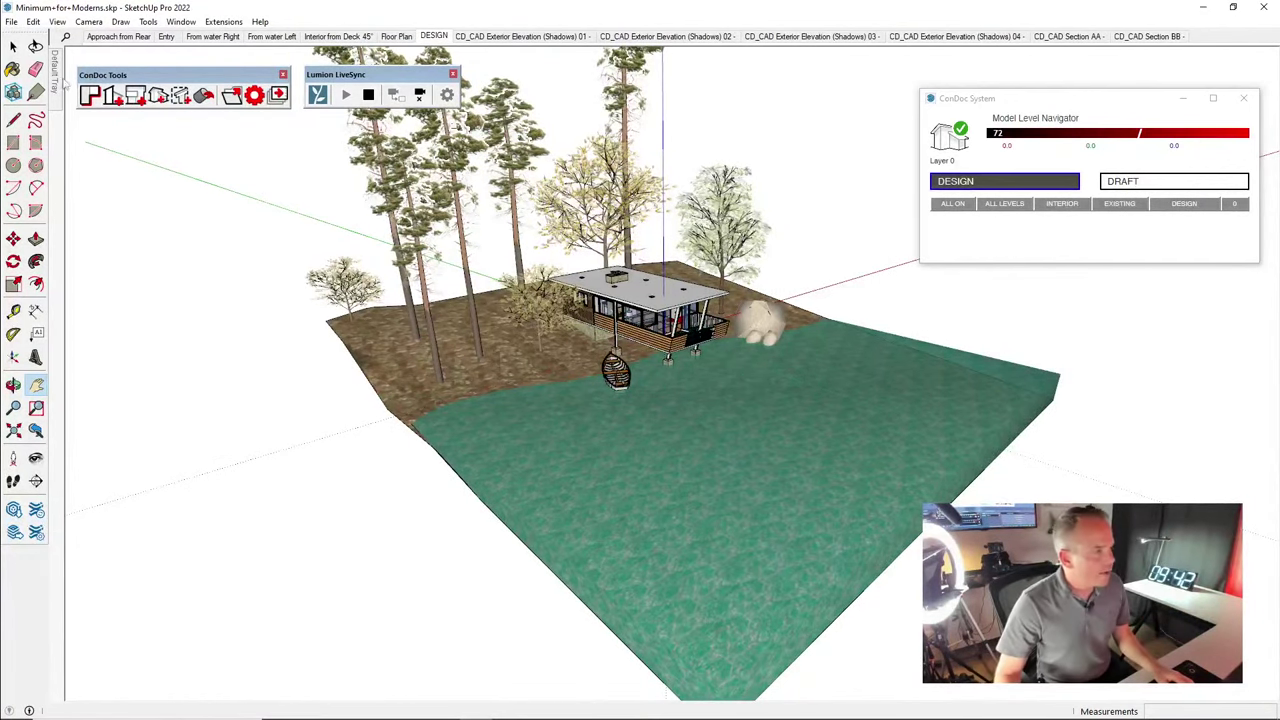
{"action": "mouse_move", "coordinate": [58, 86]}
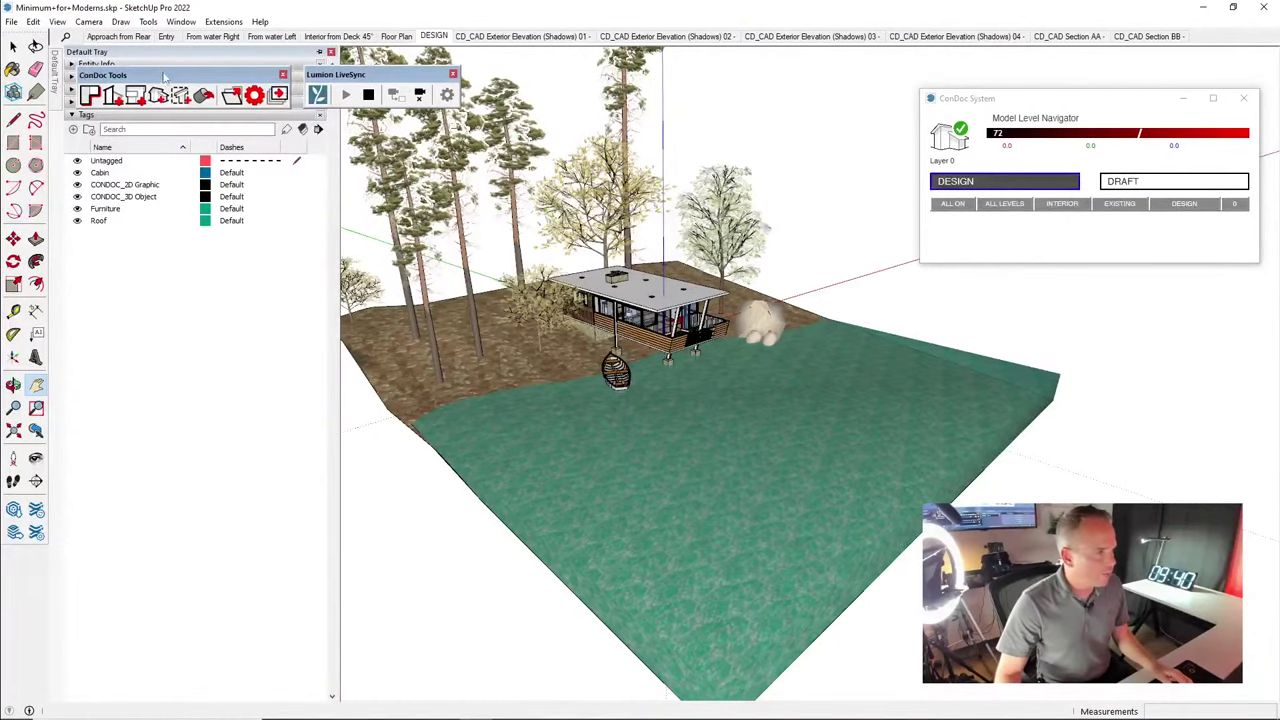
{"action": "left_click_drag", "start_coordinate": [165, 77], "coordinate": [460, 140]}
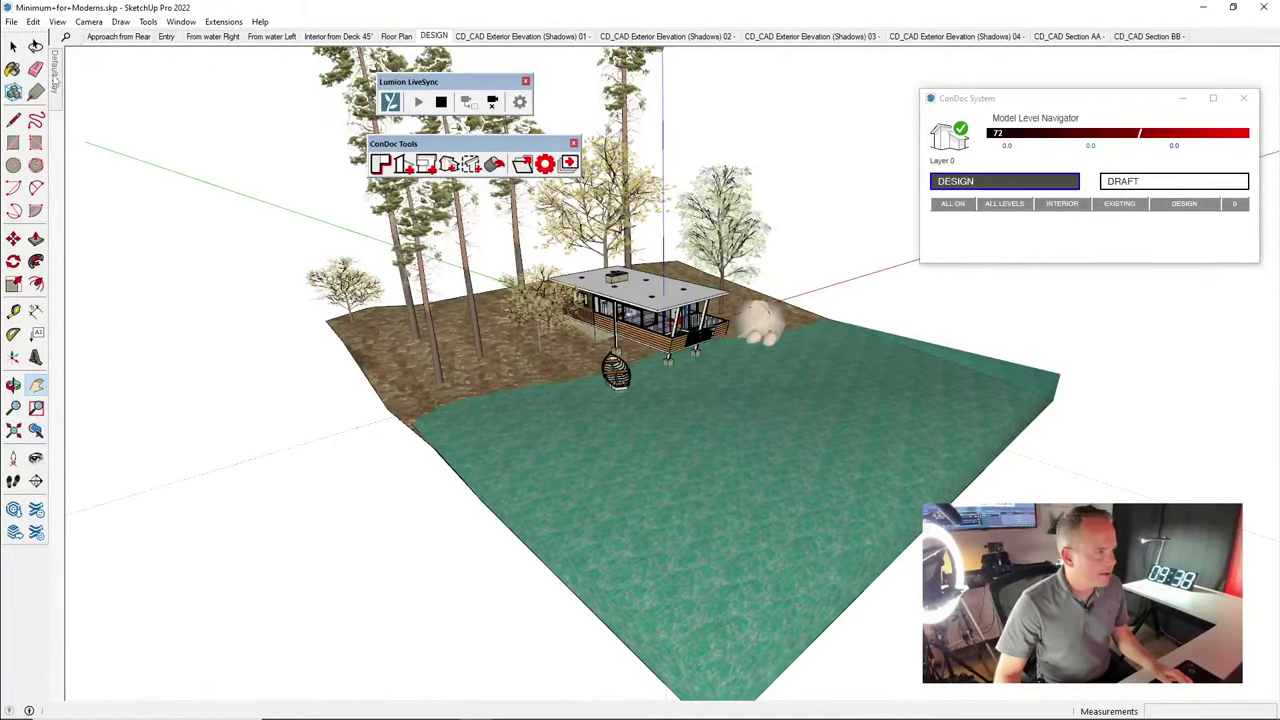
{"action": "mouse_move", "coordinate": [56, 86]}
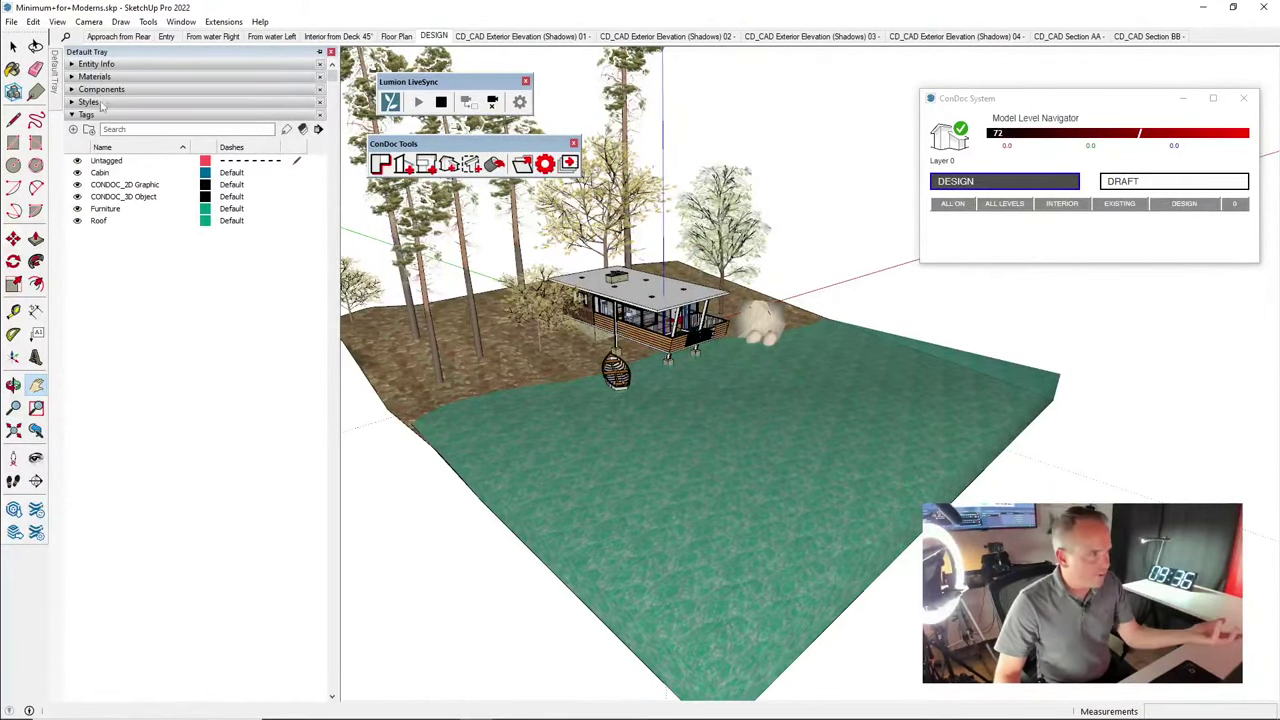
{"action": "left_click", "coordinate": [319, 52]}
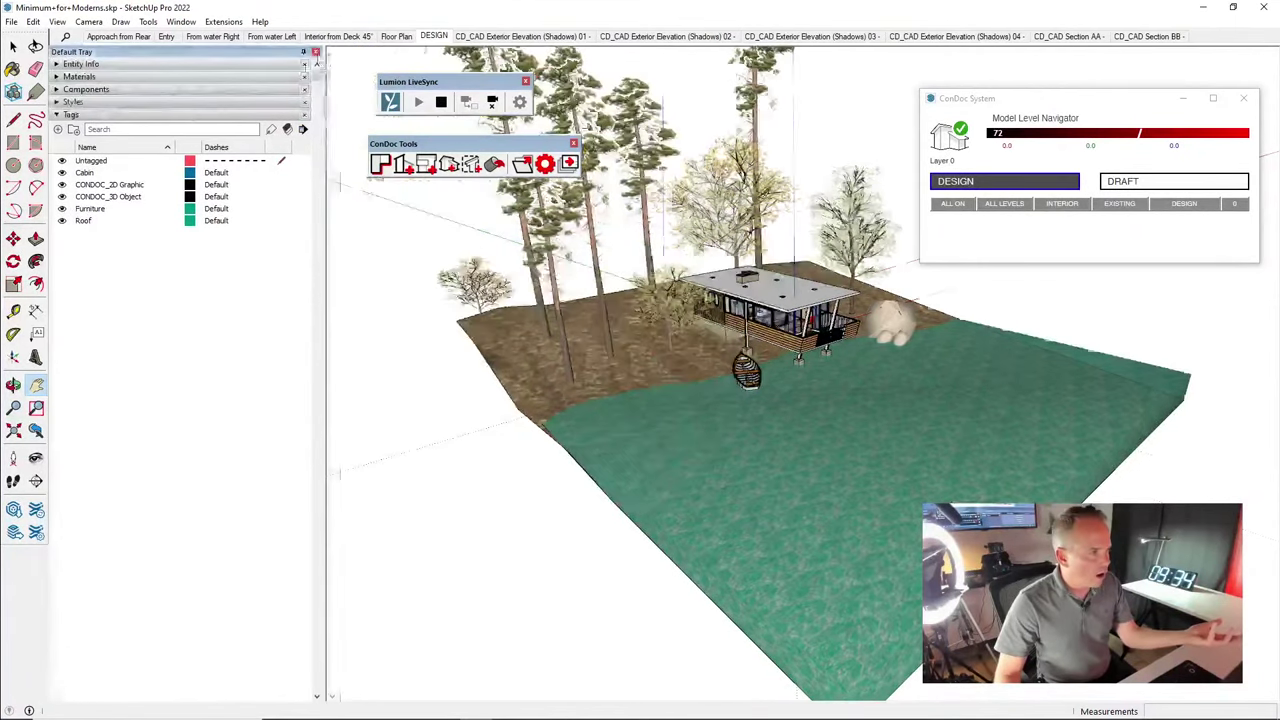
Search the component library for "2d tree plan" and place the first 2D Plan trees collection beside the lake site
{"action": "left_click", "coordinate": [86, 89]}
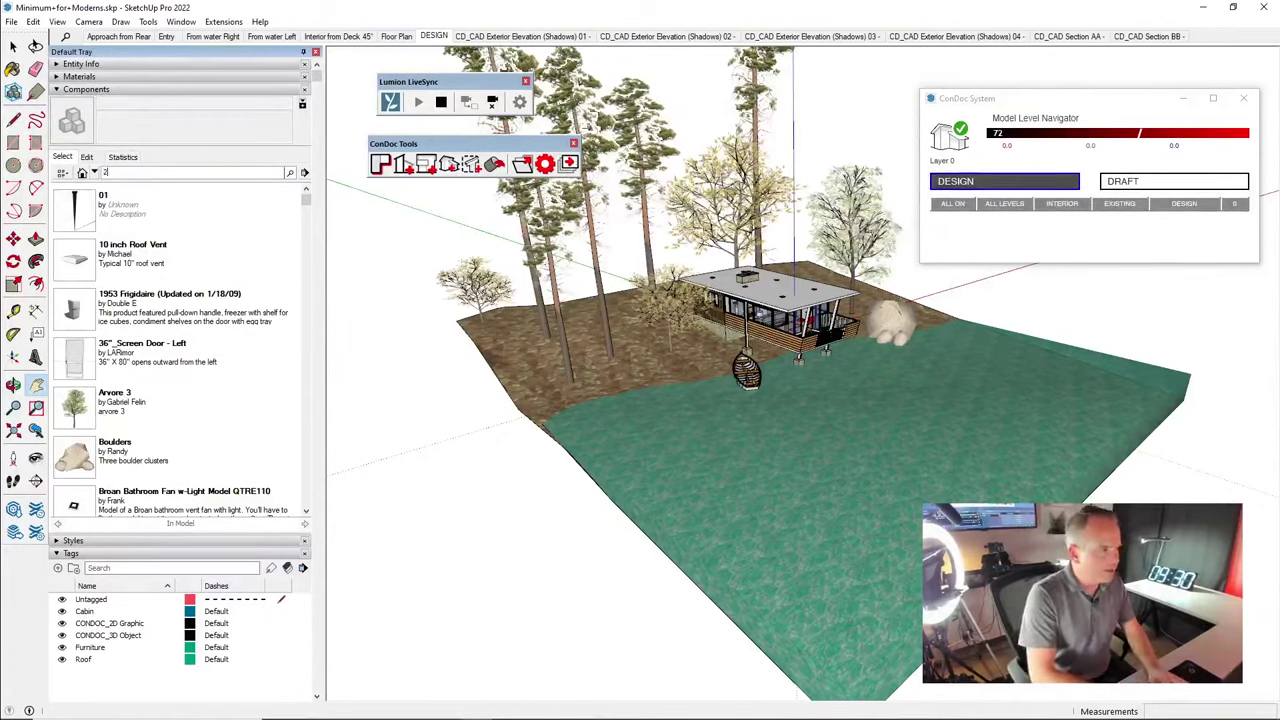
{"action": "key", "text": "Return"}
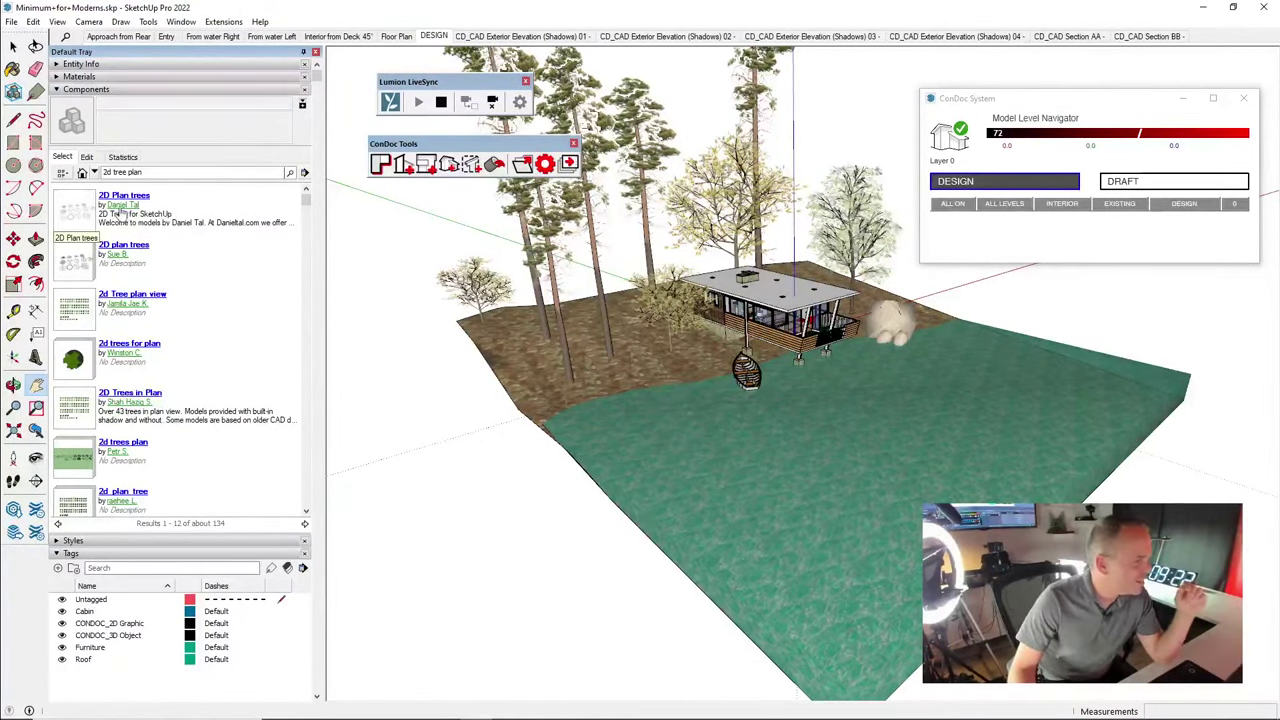
{"action": "left_click", "coordinate": [85, 213]}
{"action": "scroll", "coordinate": [455, 415], "scroll_direction": "down", "scroll_amount": 3}
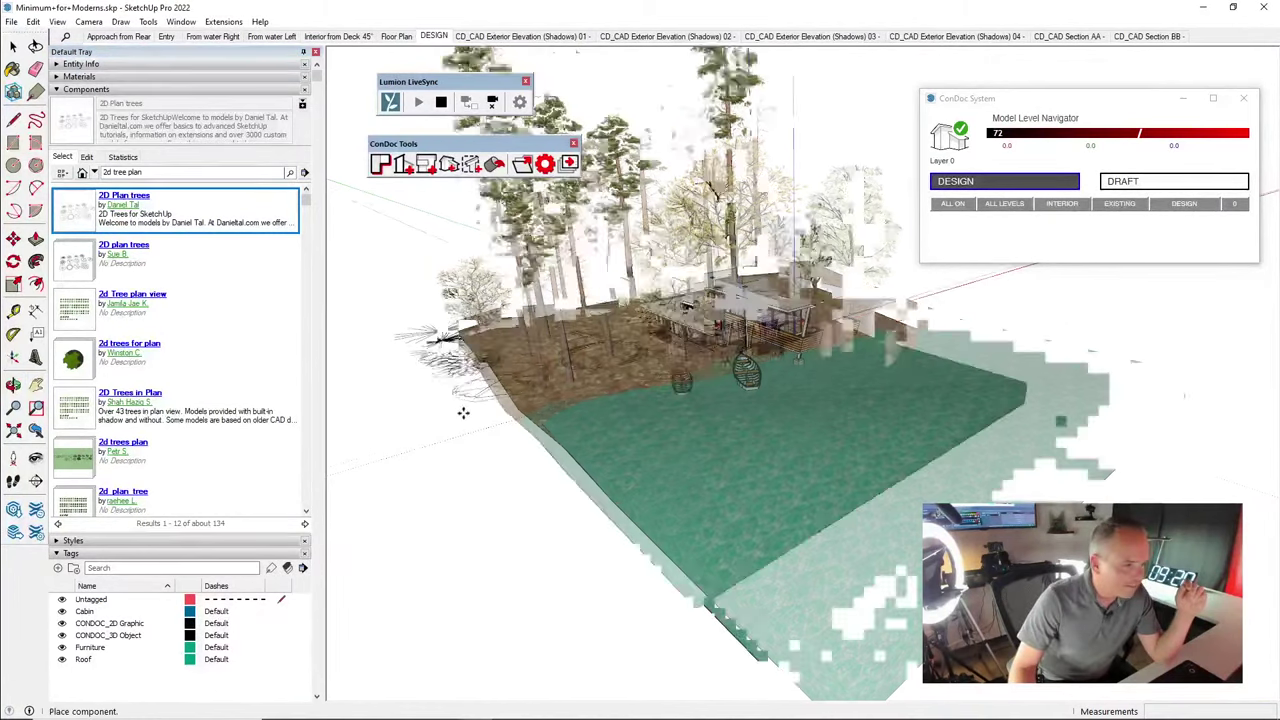
{"action": "scroll", "coordinate": [500, 400], "scroll_direction": "down", "scroll_amount": 2}
{"action": "middle_click_drag", "start_coordinate": [786, 392], "coordinate": [831, 432]}
{"action": "scroll", "coordinate": [600, 350], "scroll_direction": "up", "scroll_amount": 2}
{"action": "left_click", "coordinate": [392, 324]}
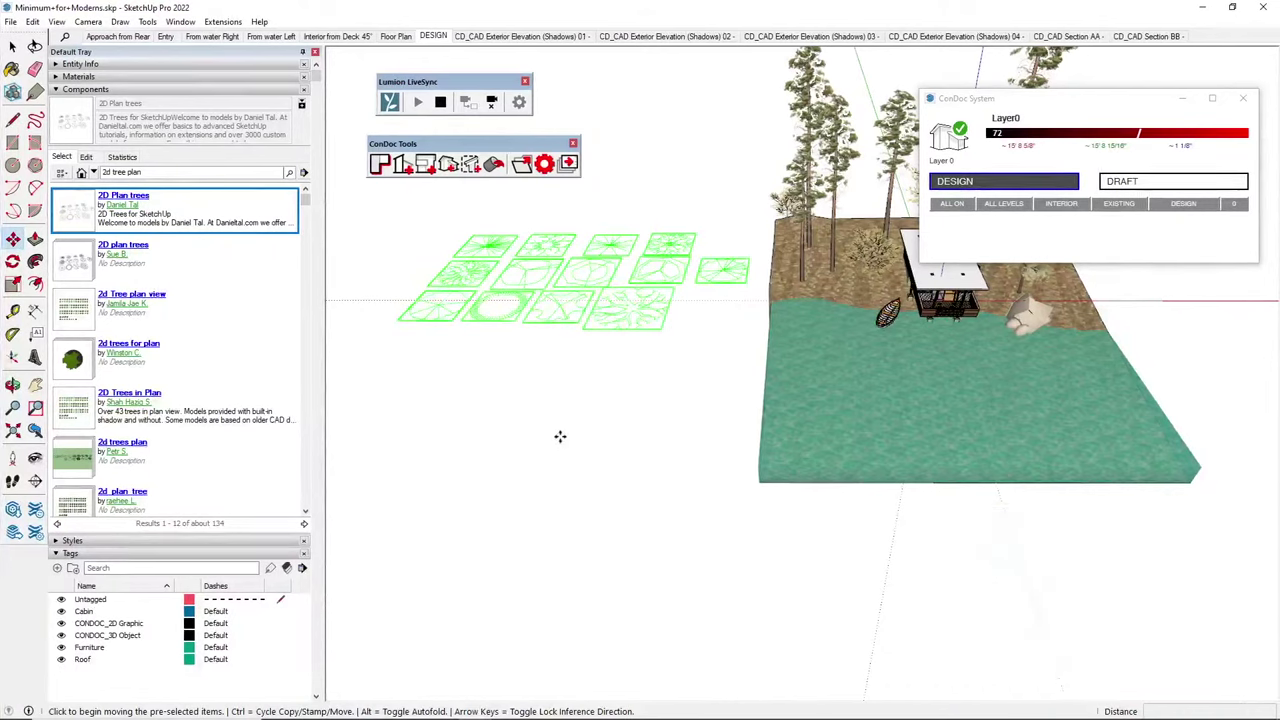
{"action": "middle_click_drag", "start_coordinate": [560, 357], "coordinate": [588, 370]}
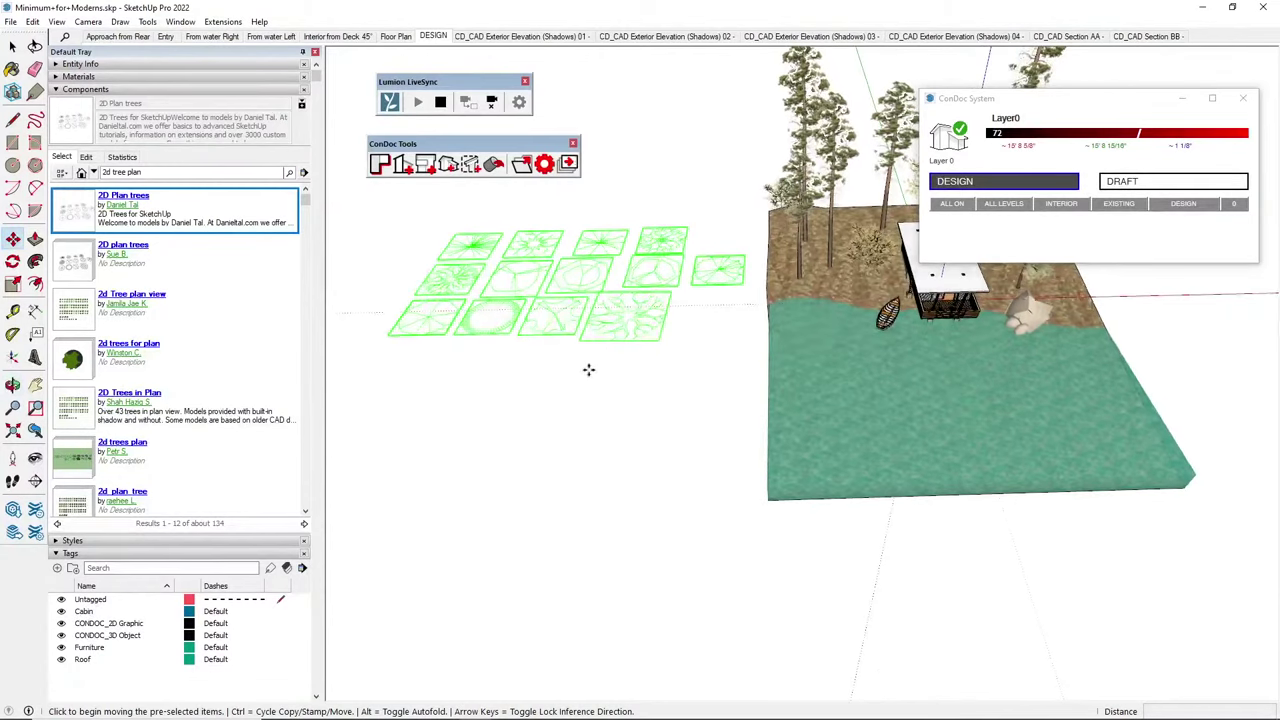
{"action": "key", "text": "space"}
Examine the placed plan tree symbols up close and compare their linework
{"action": "left_click", "coordinate": [700, 313]}
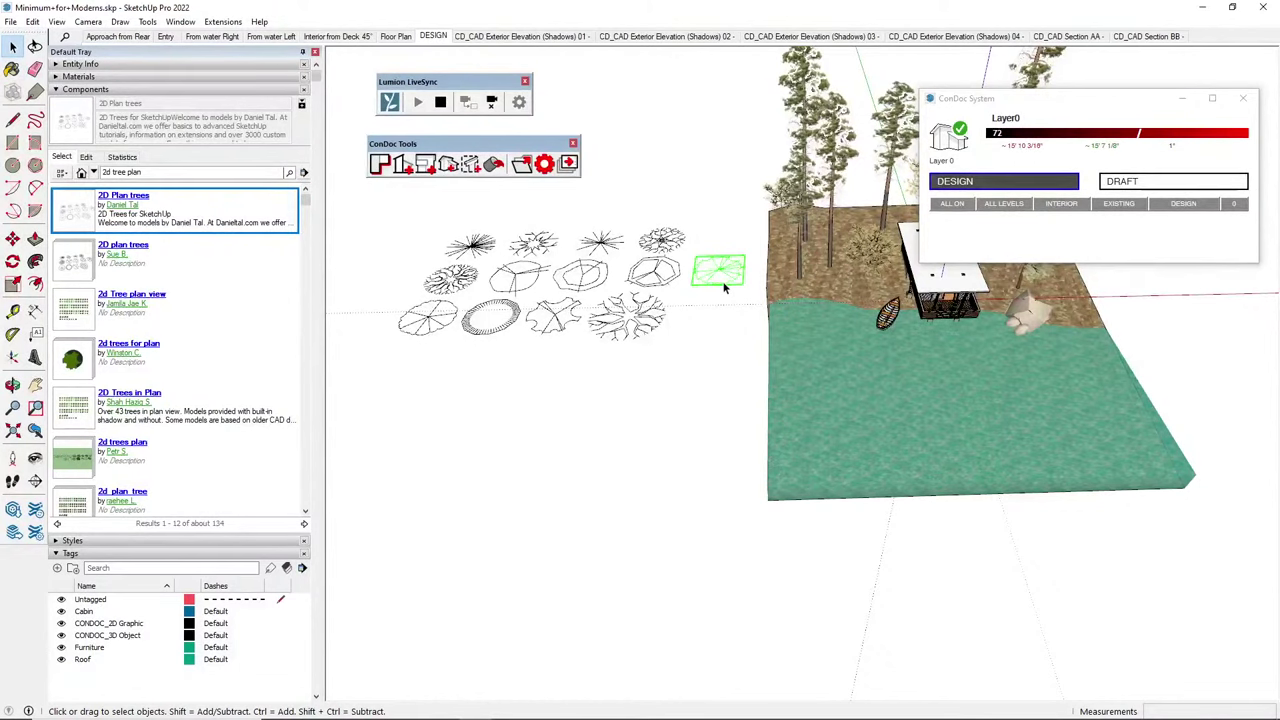
{"action": "scroll", "coordinate": [726, 276], "scroll_direction": "up", "scroll_amount": 6}
{"action": "scroll", "coordinate": [726, 291], "scroll_direction": "down", "scroll_amount": 2}
{"action": "middle_click_drag", "start_coordinate": [726, 292], "coordinate": [722, 296], "text": "shift"}
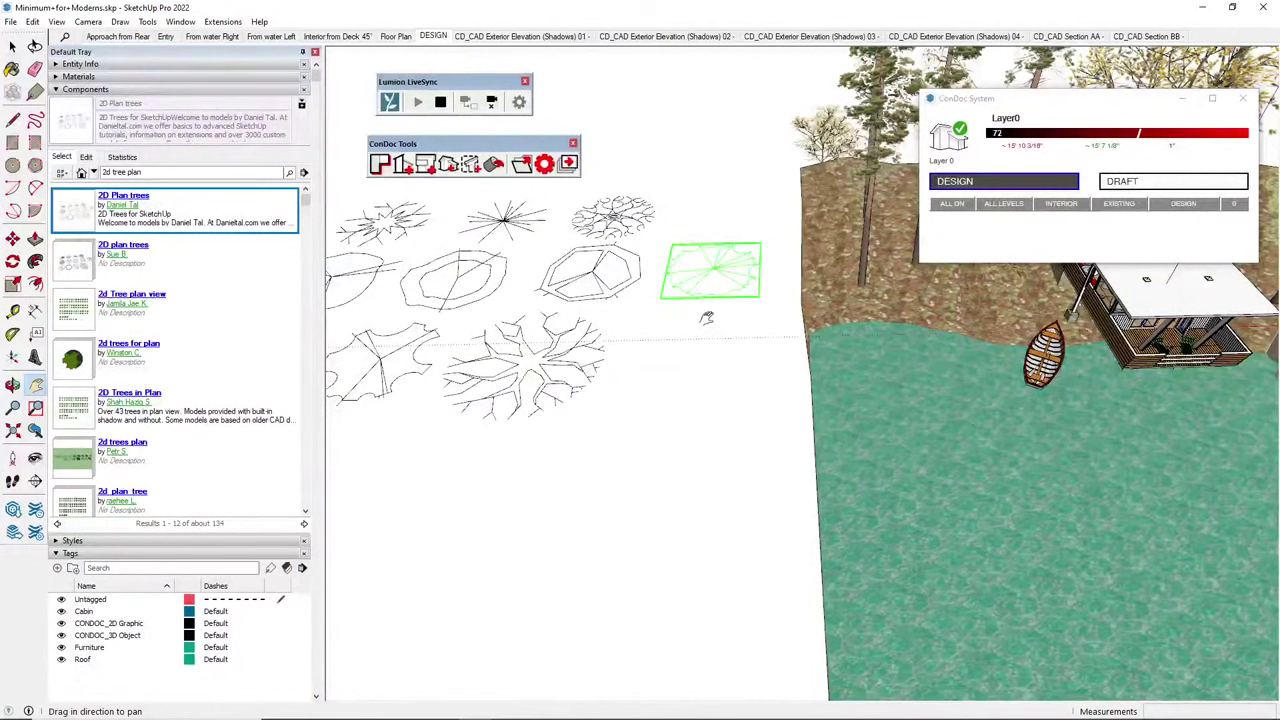
{"action": "left_click_drag", "start_coordinate": [774, 294], "coordinate": [580, 309]}
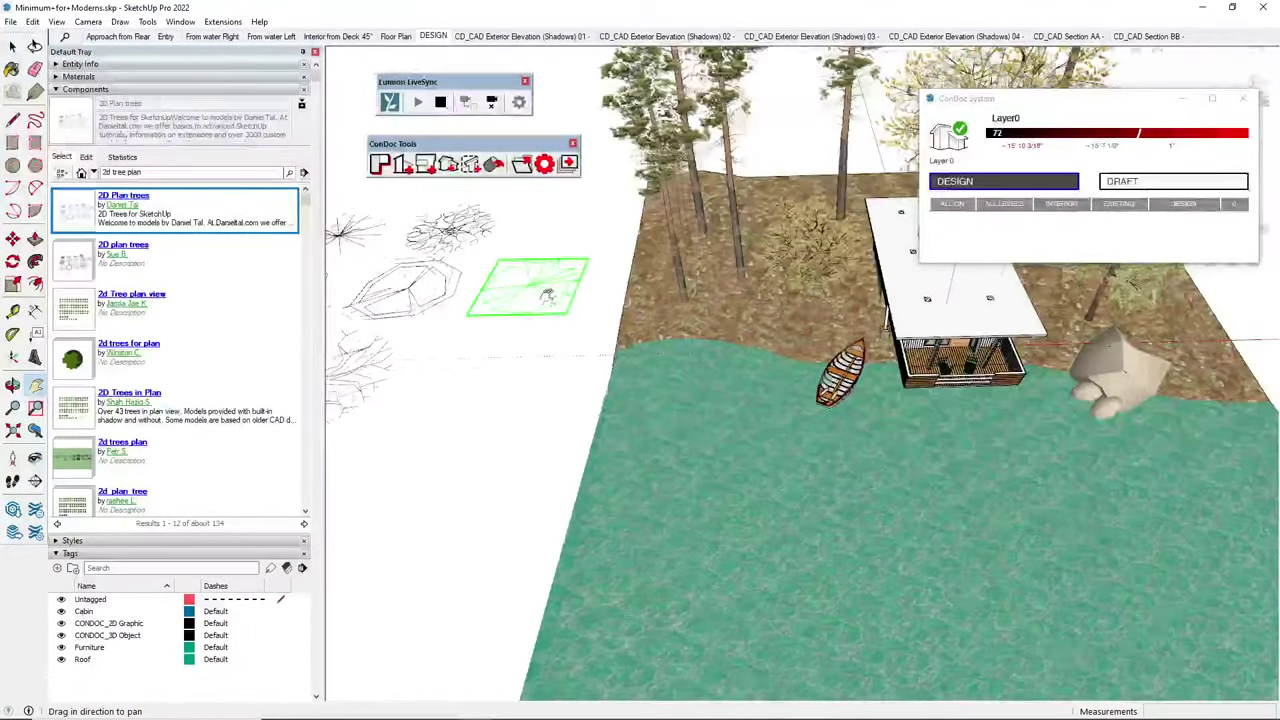
{"action": "scroll", "coordinate": [549, 293], "scroll_direction": "up", "scroll_amount": 4}
{"action": "scroll", "coordinate": [525, 277], "scroll_direction": "up", "scroll_amount": 2}
{"action": "scroll", "coordinate": [600, 297], "scroll_direction": "down", "scroll_amount": 4}
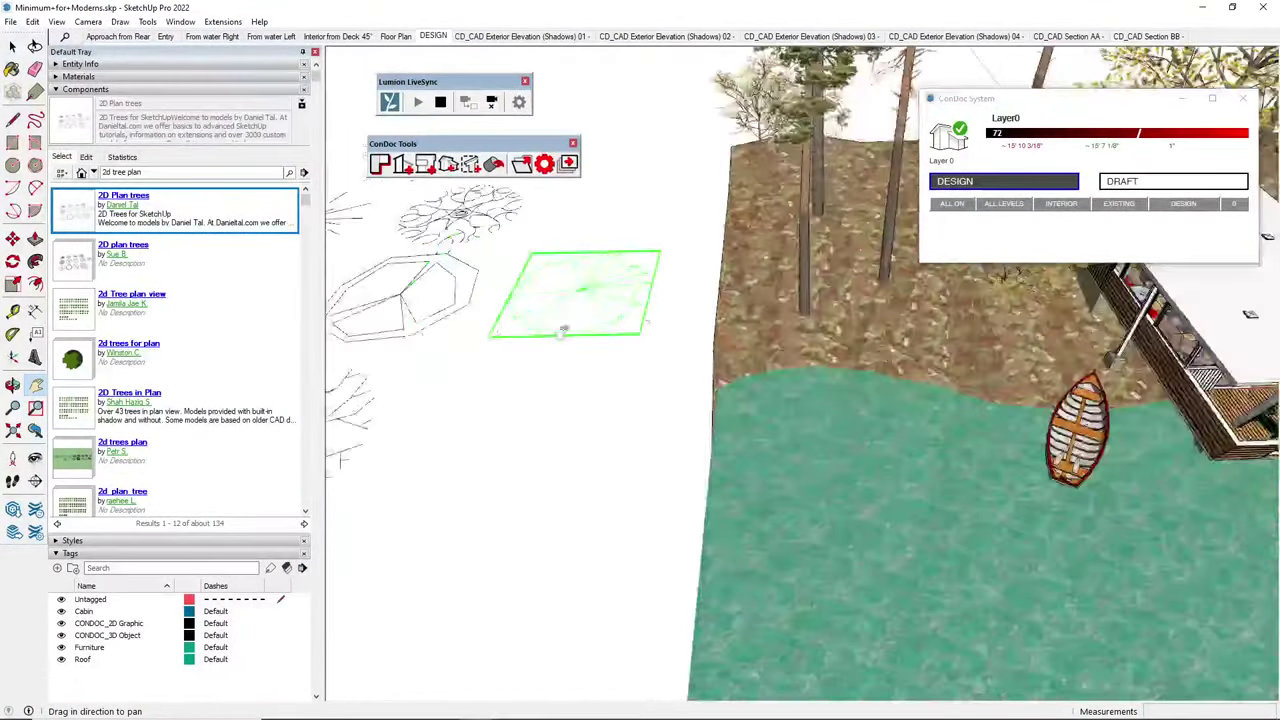
{"action": "left_click_drag", "start_coordinate": [508, 335], "coordinate": [891, 343]}
{"action": "scroll", "coordinate": [876, 330], "scroll_direction": "down", "scroll_amount": 3}
{"action": "key", "text": "space"}
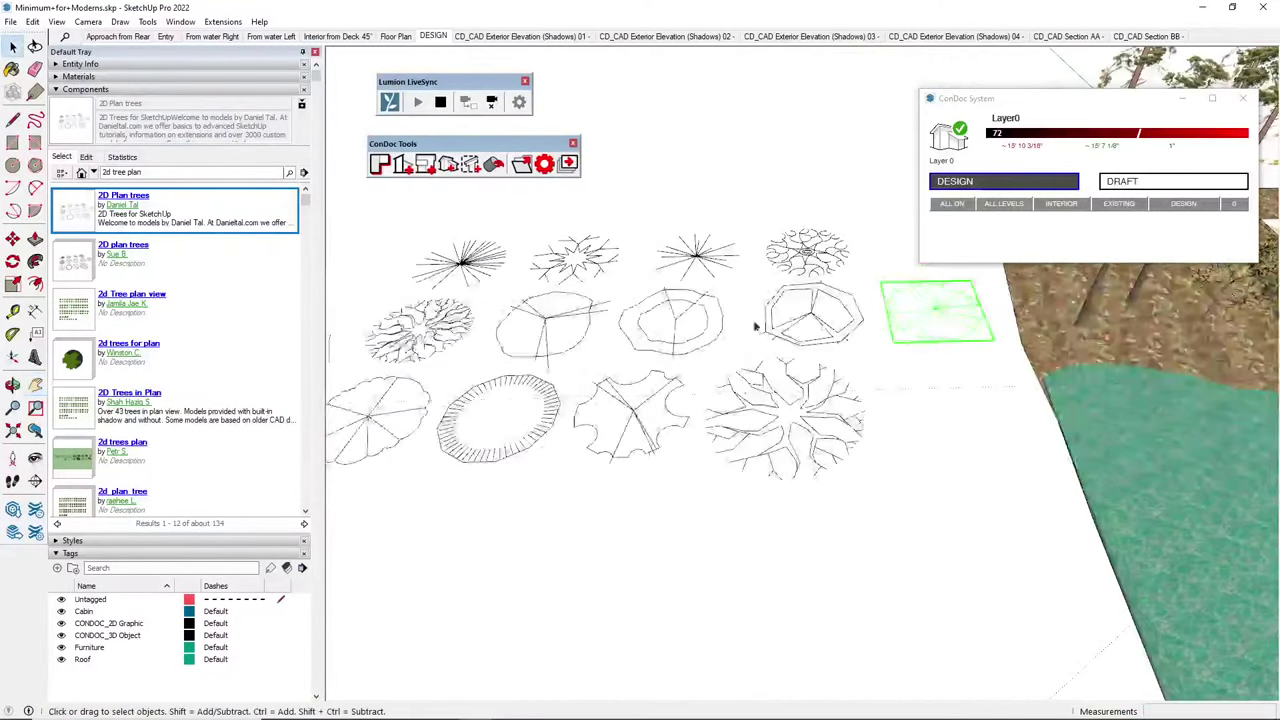
{"action": "scroll", "coordinate": [830, 322], "scroll_direction": "up", "scroll_amount": 2}
{"action": "scroll", "coordinate": [832, 322], "scroll_direction": "down", "scroll_amount": 2}
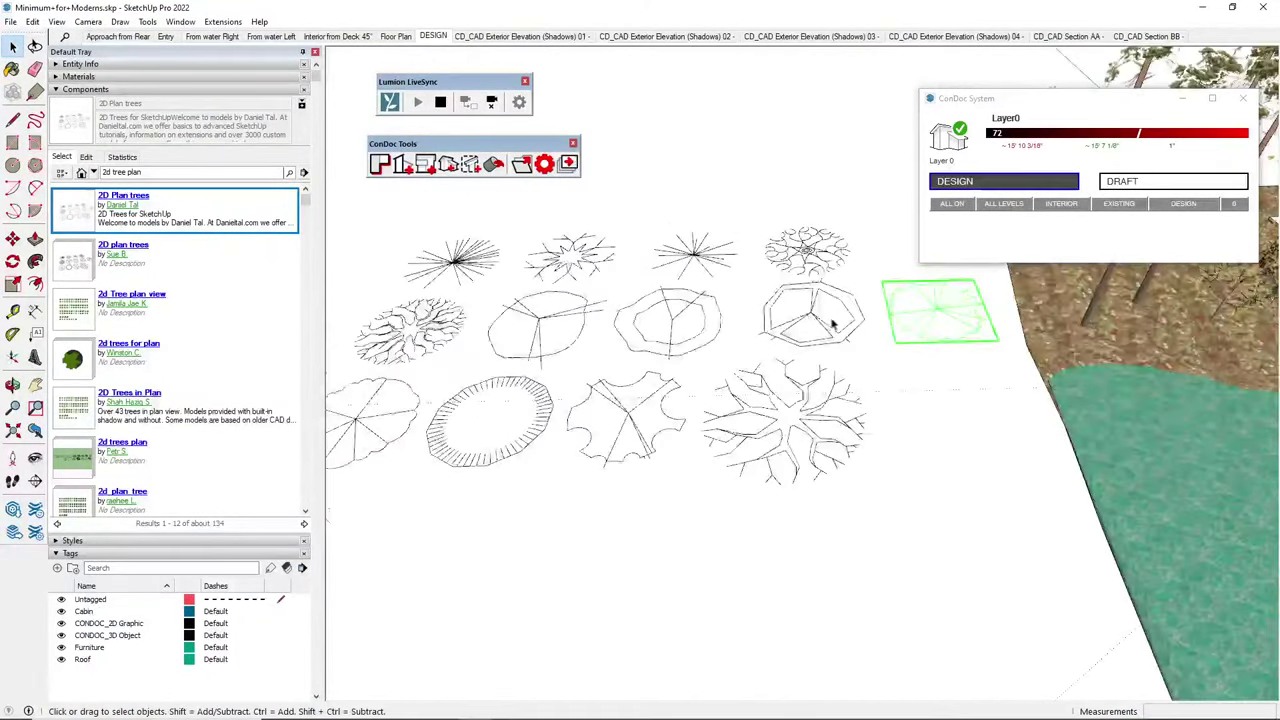
Delete all plan tree symbols except the three simple outlined ones in the middle row, and select the remaining symbol nearest the site
{"action": "left_click_drag", "start_coordinate": [562, 319], "coordinate": [552, 320]}
{"action": "scroll", "coordinate": [676, 324], "scroll_direction": "down", "scroll_amount": 3}
{"action": "left_click_drag", "start_coordinate": [837, 226], "coordinate": [459, 479], "text": "shift"}
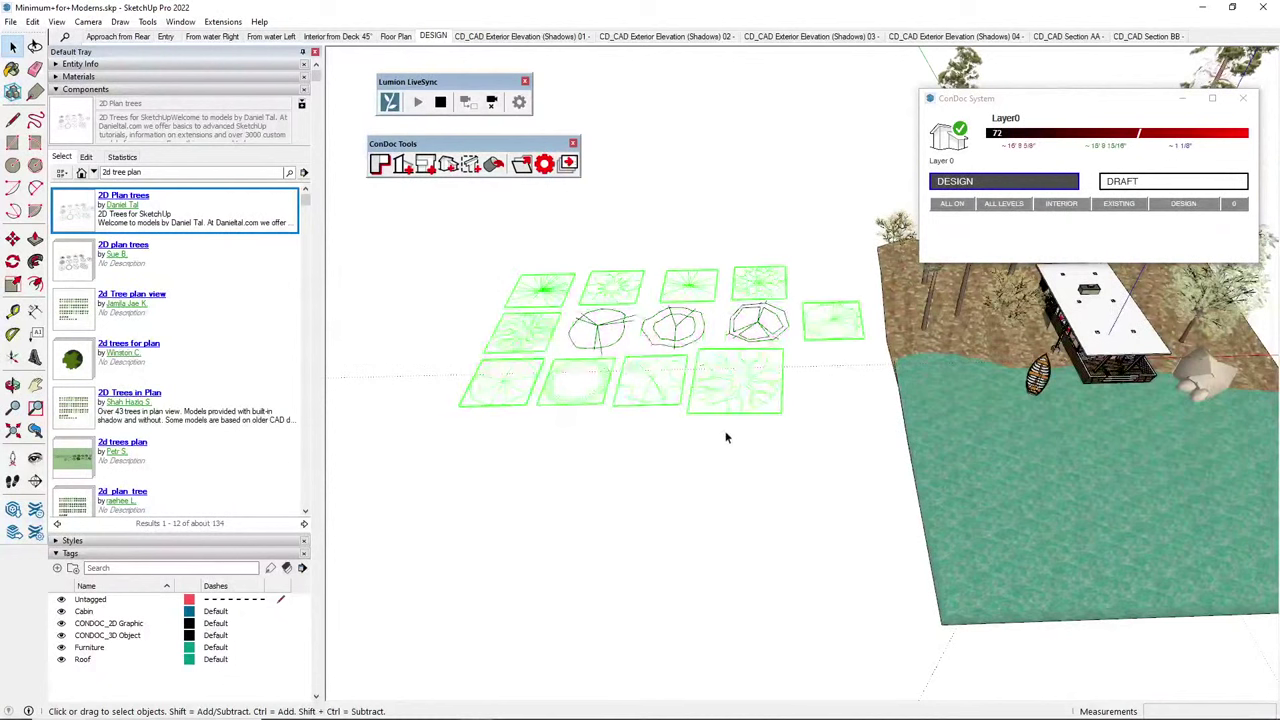
{"action": "key", "text": "Delete"}
{"action": "scroll", "coordinate": [834, 380], "scroll_direction": "up", "scroll_amount": 2}
{"action": "left_click", "coordinate": [712, 342]}
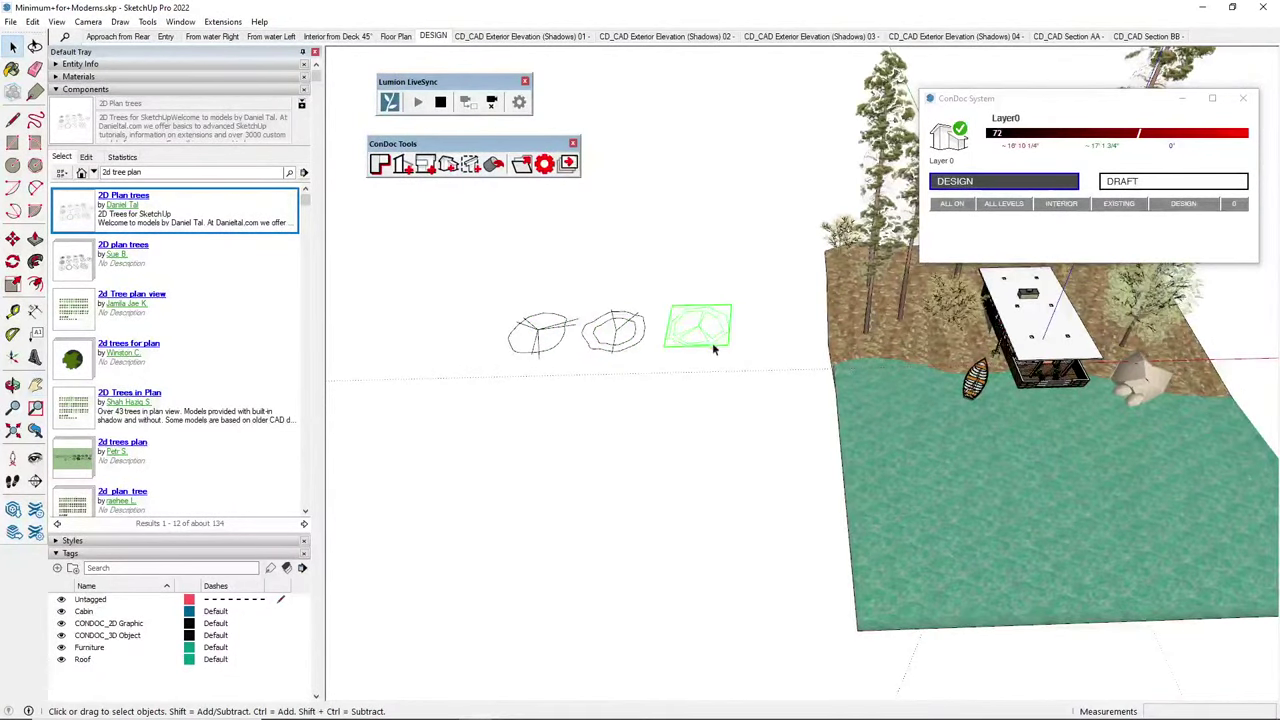
Move the selected hexagonal plan tree symbol from beside the site onto the pine trunk nearest the site's edge
{"action": "scroll", "coordinate": [712, 340], "scroll_direction": "up", "scroll_amount": 2}
{"action": "key", "text": "m"}
{"action": "left_click", "coordinate": [688, 321]}
{"action": "middle_click_drag", "start_coordinate": [694, 320], "coordinate": [440, 400], "text": "shift"}
{"action": "scroll", "coordinate": [740, 405], "scroll_direction": "up", "scroll_amount": 3}
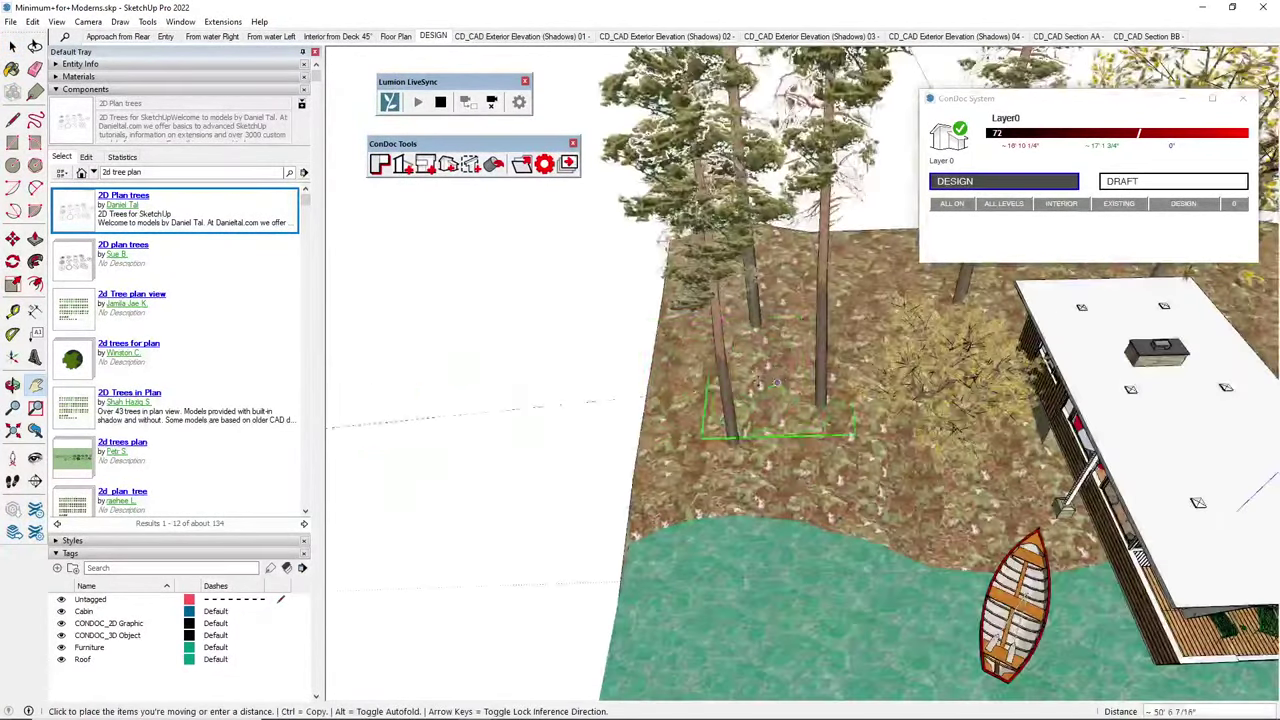
{"action": "left_click", "coordinate": [718, 372]}
{"action": "middle_click_drag", "start_coordinate": [816, 486], "coordinate": [817, 397]}
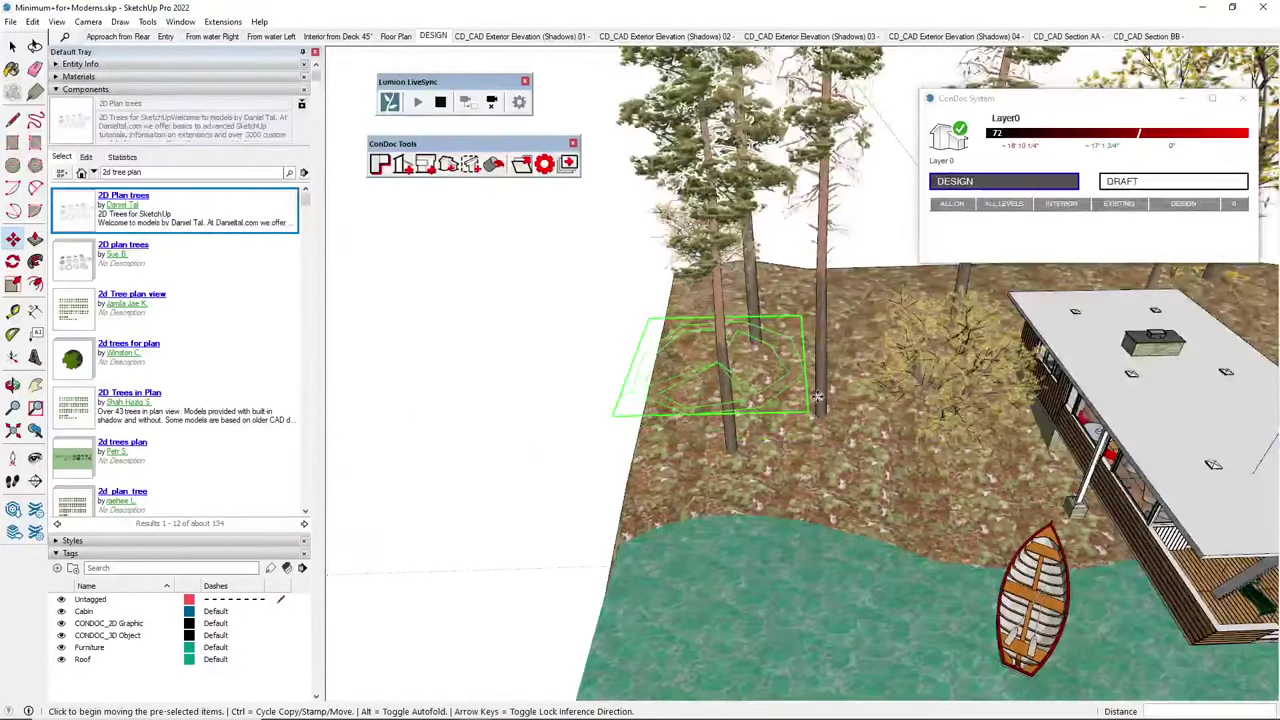
{"action": "middle_click_drag", "start_coordinate": [724, 345], "coordinate": [747, 384]}
Cut the plan symbol, open the pine tree component for editing, and assign its 3D tree group the CONDOC_3D Object tag
{"action": "key", "text": "space"}
{"action": "left_click", "coordinate": [759, 393]}
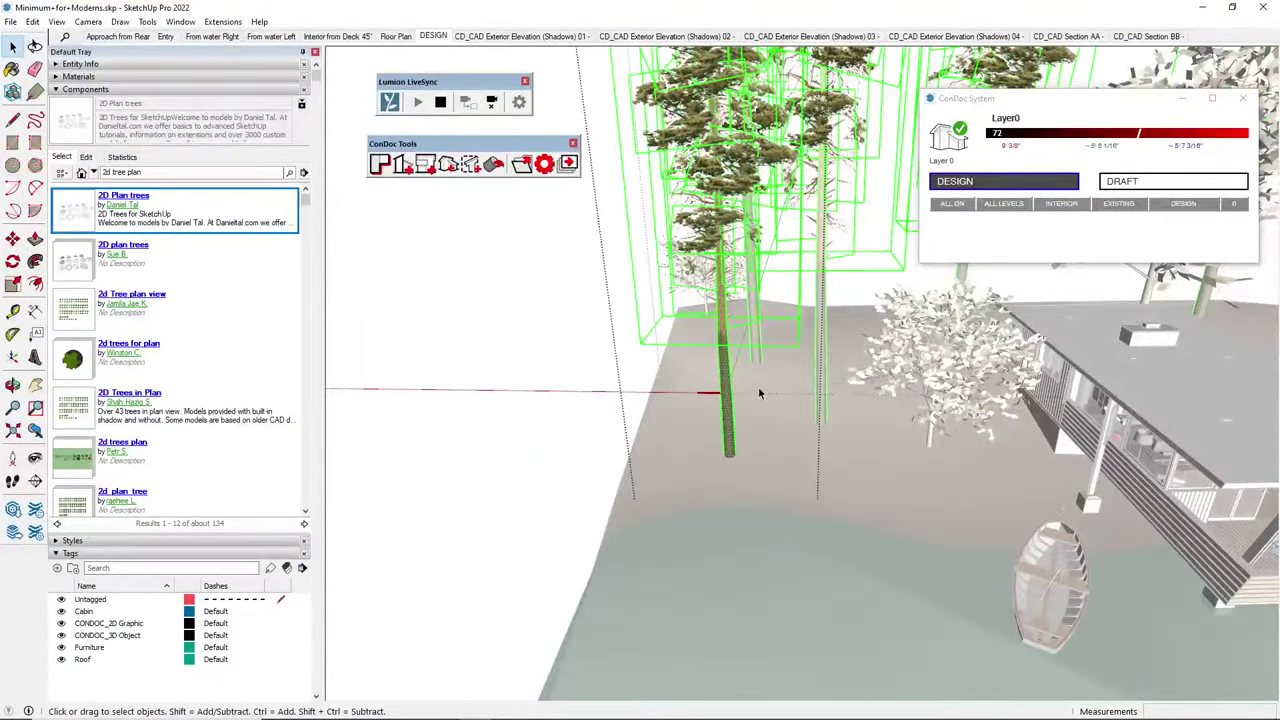
{"action": "left_click", "coordinate": [460, 228]}
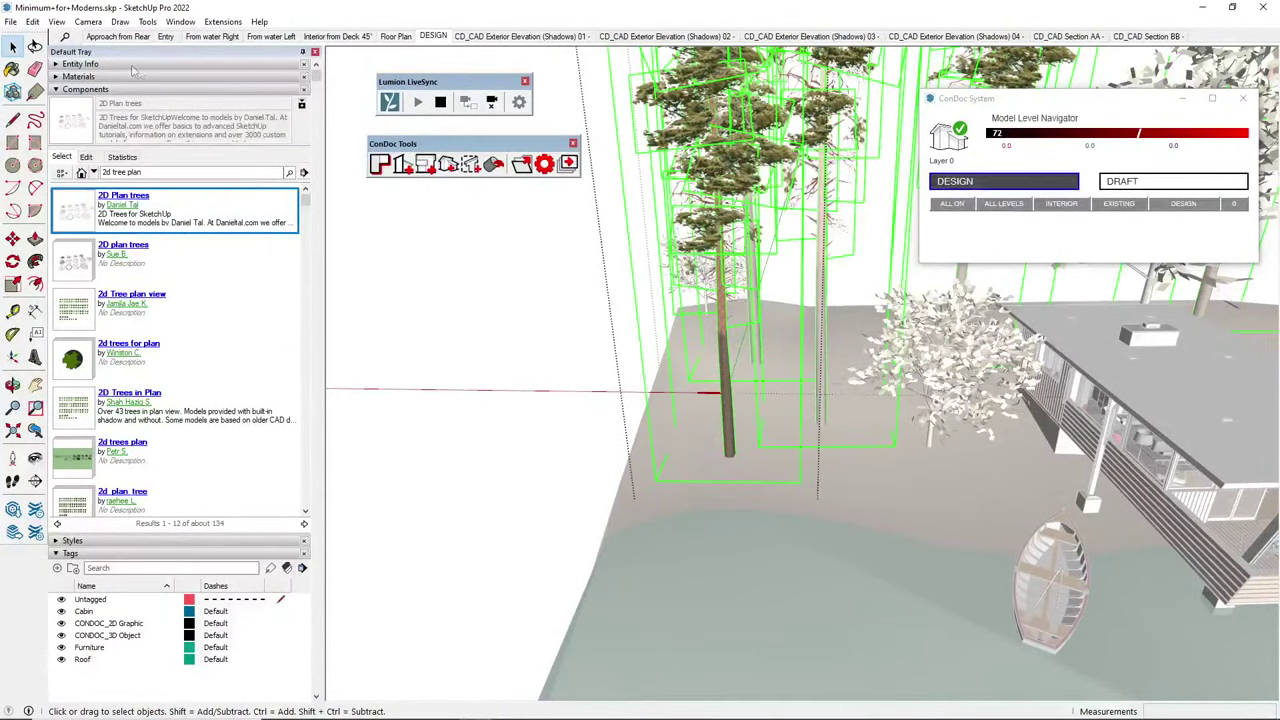
{"action": "left_click", "coordinate": [135, 66]}
{"action": "left_click", "coordinate": [180, 101]}
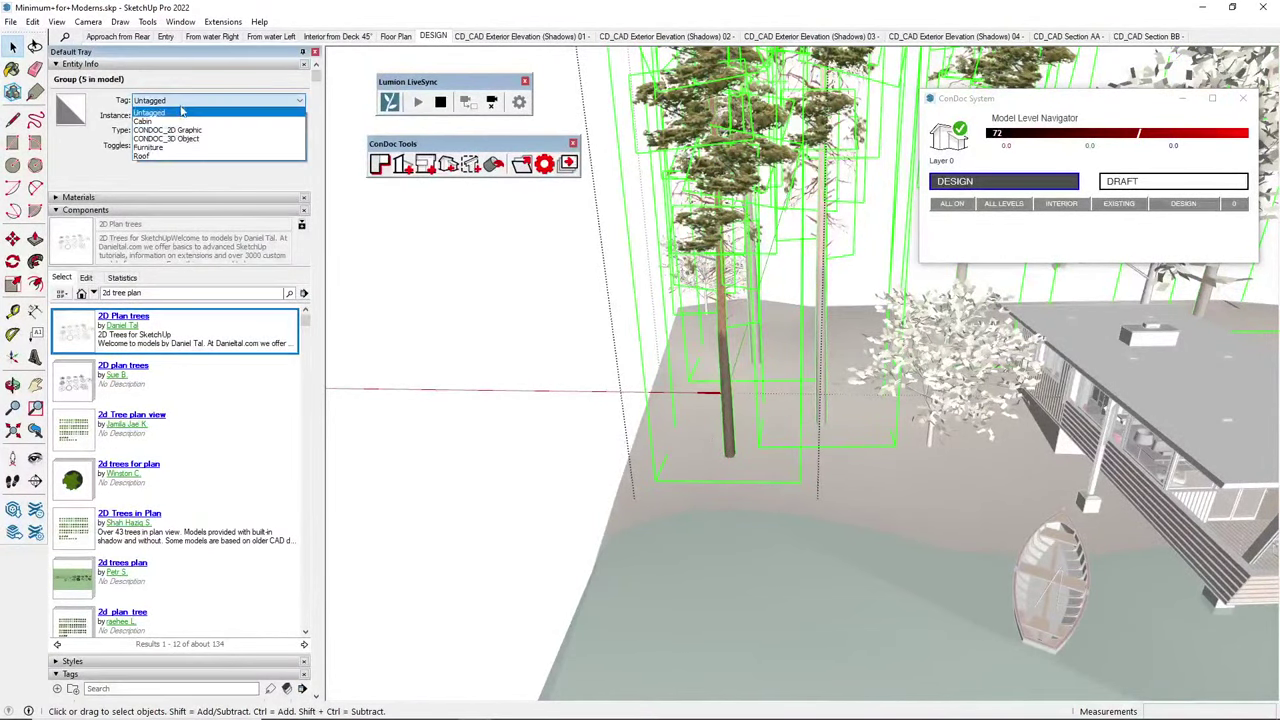
{"action": "left_click", "coordinate": [188, 140]}
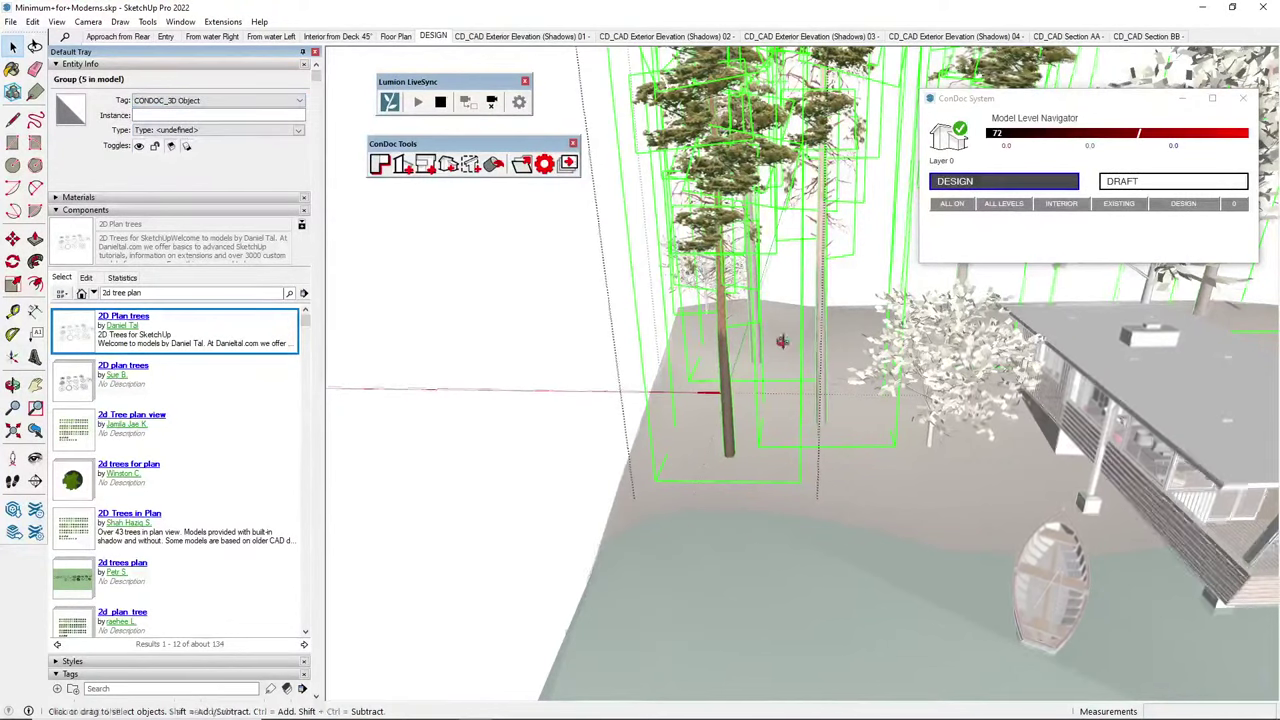
{"action": "middle_click_drag", "start_coordinate": [771, 328], "coordinate": [862, 376]}
With the rest of the model hidden, paste the plan symbol in place inside the pine component and tag it CONDOC_2D Graphic
{"action": "key", "text": "i"}
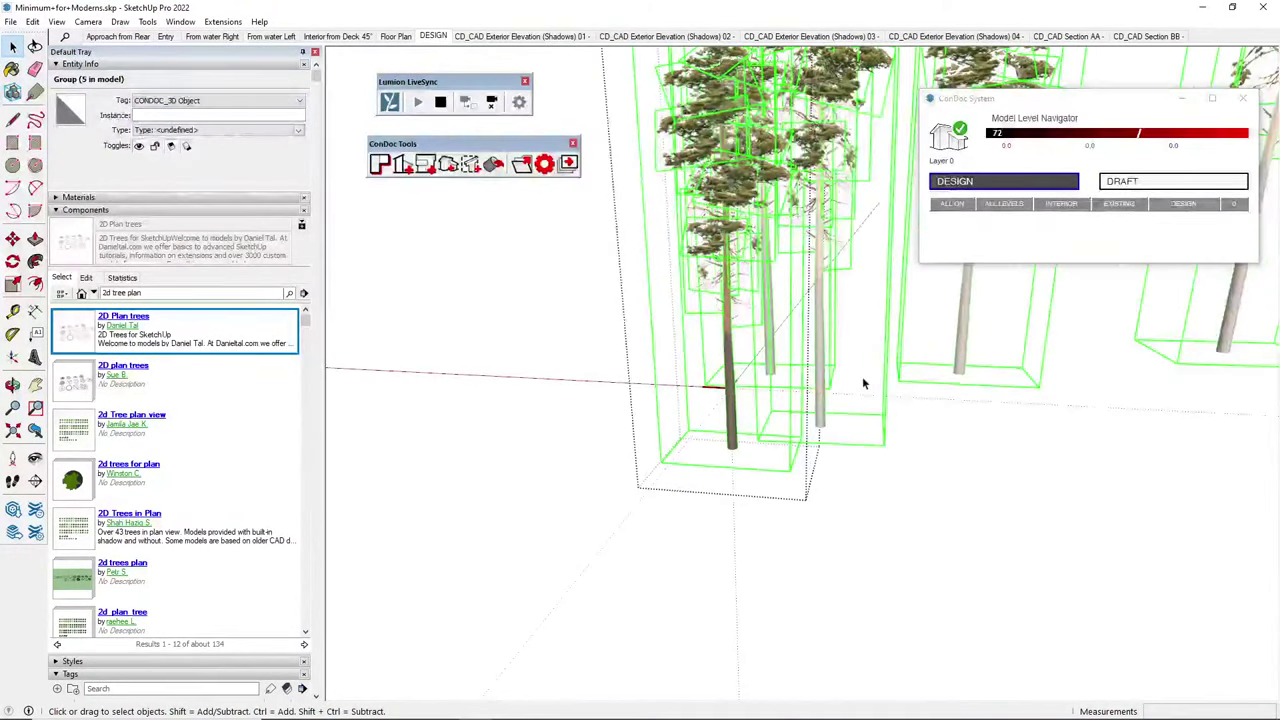
{"action": "key", "text": "ctrl+shift+v"}
{"action": "left_click", "coordinate": [218, 100]}
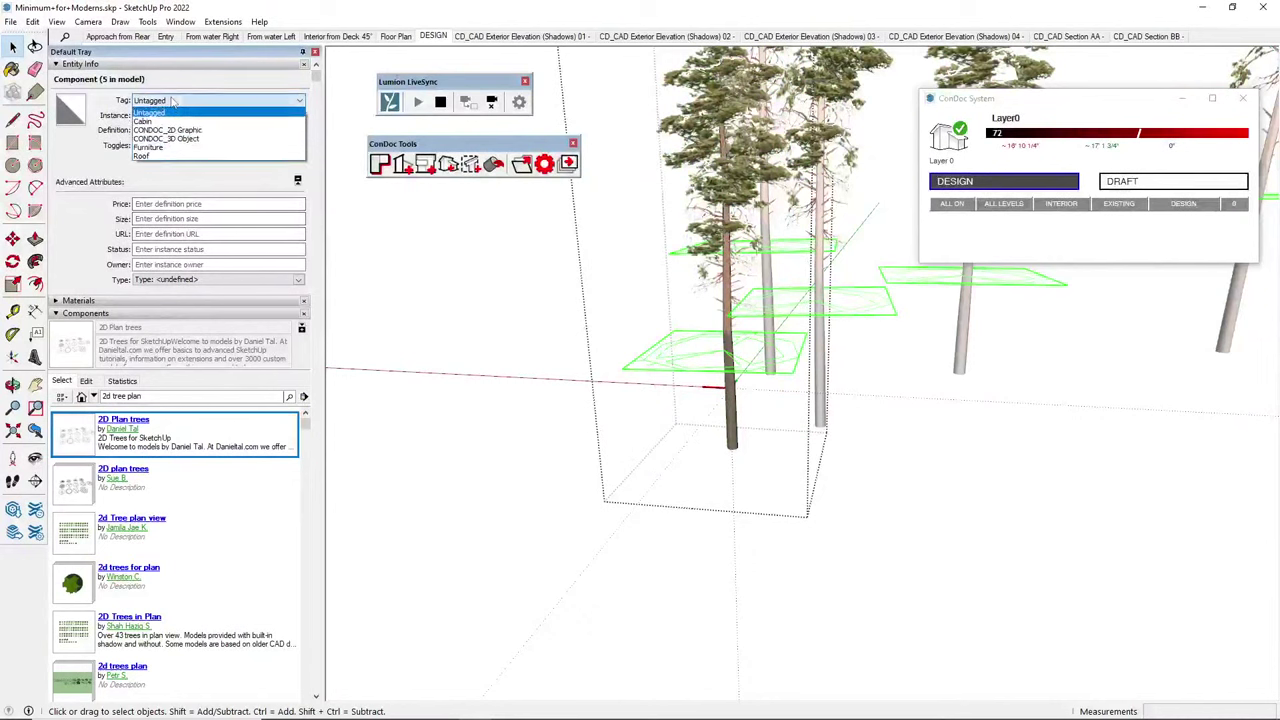
{"action": "left_click", "coordinate": [180, 128]}
Lower the plan symbol vertically to the base of the pine trunk and leave the pine component
{"action": "middle_click_drag", "start_coordinate": [633, 300], "coordinate": [697, 378]}
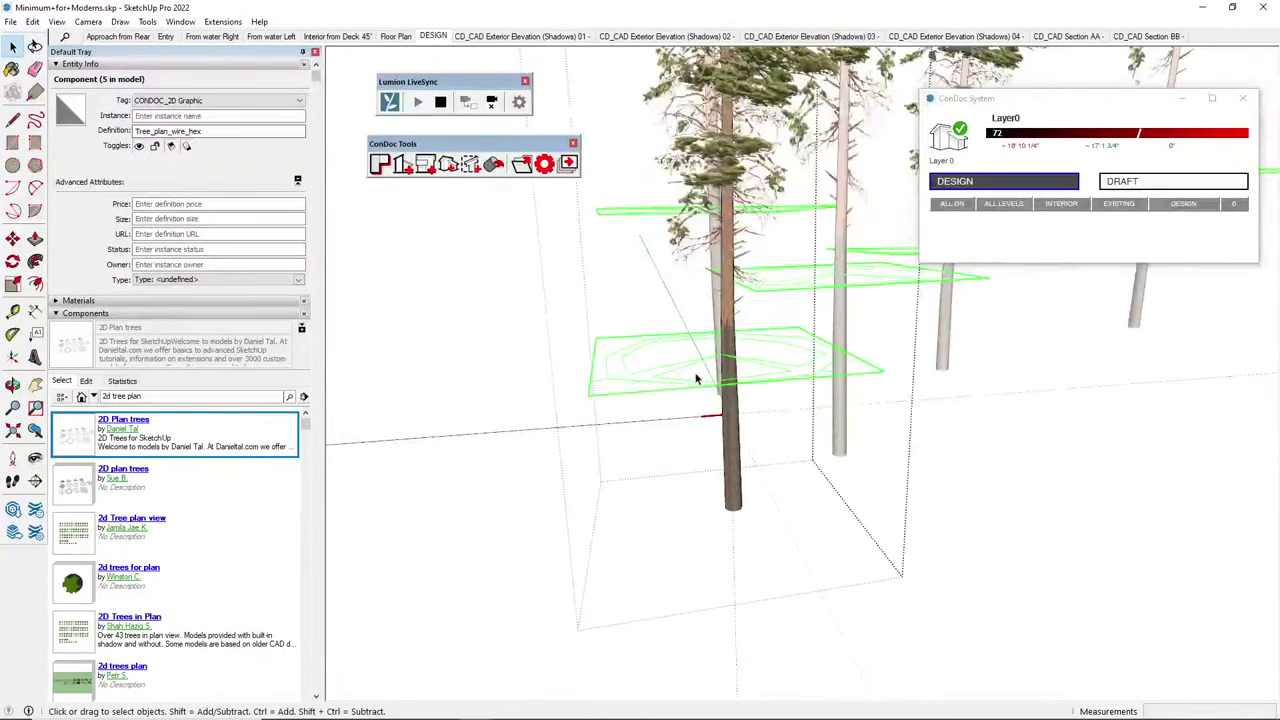
{"action": "key", "text": "m"}
{"action": "left_click", "coordinate": [649, 381]}
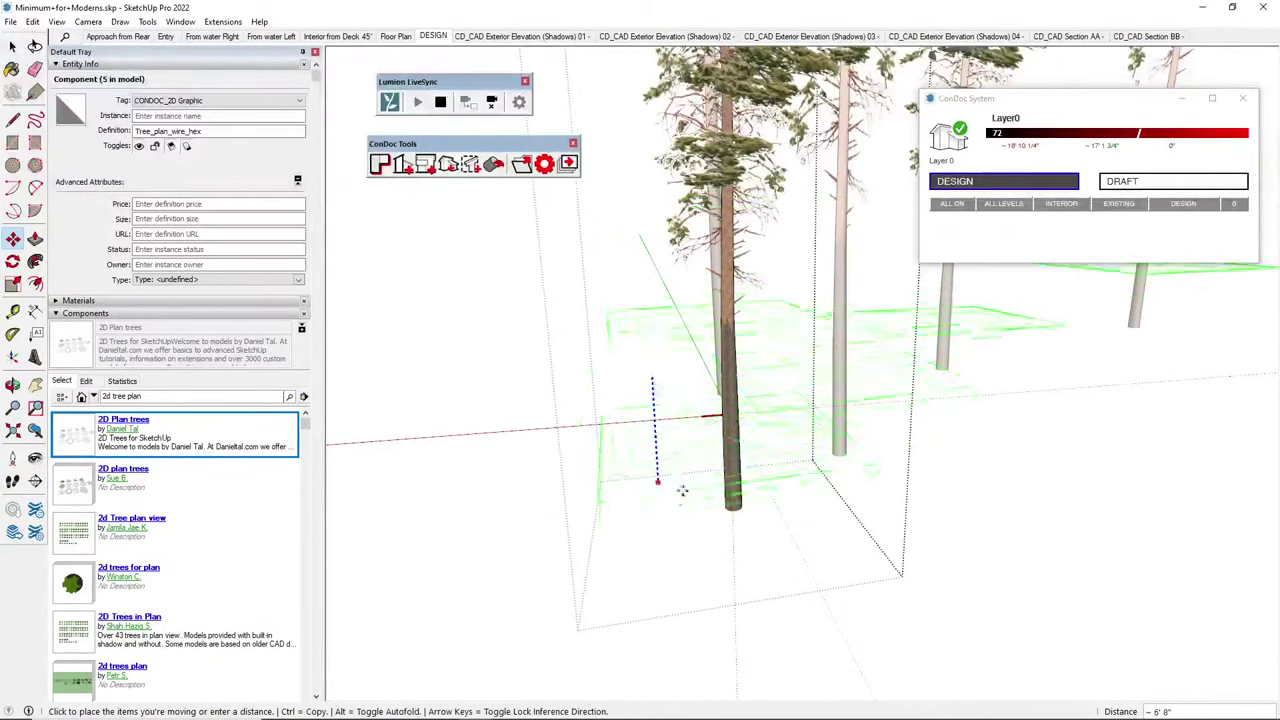
{"action": "left_click", "coordinate": [689, 517]}
{"action": "key", "text": "space"}
{"action": "middle_click_drag", "start_coordinate": [651, 363], "coordinate": [563, 431]}
{"action": "scroll", "coordinate": [717, 361], "scroll_direction": "down", "scroll_amount": 2}
{"action": "key", "text": "Escape"}
Move the Tree_plan_wire_free2 symbol from beside the site to the trunk of the leafy tree behind the boulder
{"action": "left_click", "coordinate": [424, 335]}
{"action": "scroll", "coordinate": [564, 432], "scroll_direction": "up", "scroll_amount": 5}
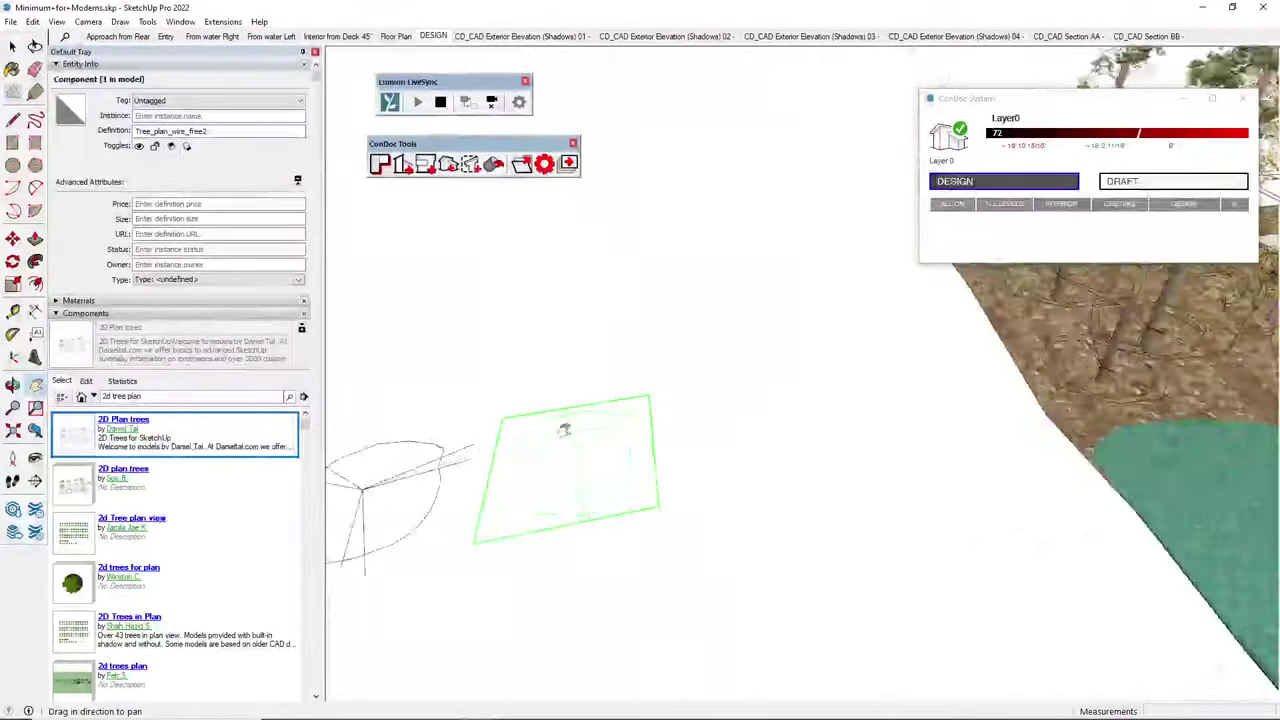
{"action": "key", "text": "m"}
{"action": "left_click", "coordinate": [586, 463]}
{"action": "scroll", "coordinate": [690, 452], "scroll_direction": "down", "scroll_amount": 3}
{"action": "middle_click_drag", "start_coordinate": [708, 449], "coordinate": [640, 425]}
{"action": "middle_click_drag", "start_coordinate": [640, 425], "coordinate": [480, 400], "text": "shift"}
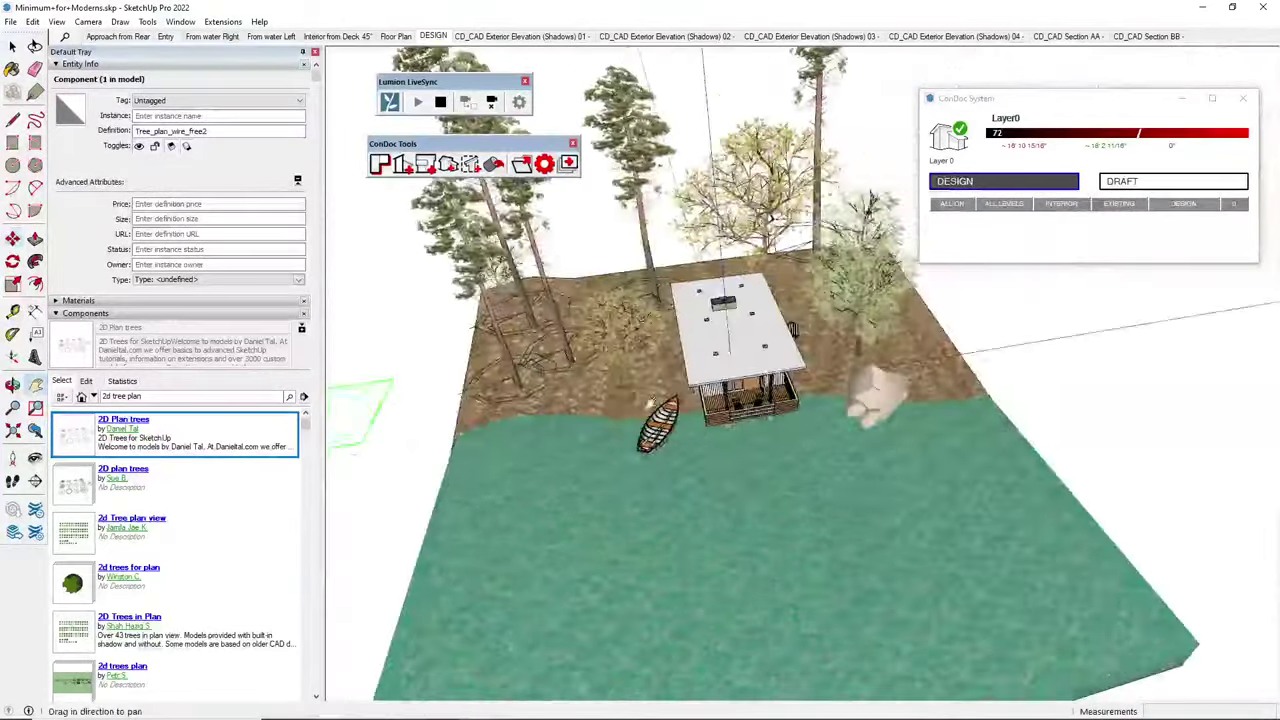
{"action": "middle_click_drag", "start_coordinate": [900, 440], "coordinate": [830, 380]}
{"action": "middle_click_drag", "start_coordinate": [830, 380], "coordinate": [940, 363], "text": "shift"}
{"action": "scroll", "coordinate": [938, 363], "scroll_direction": "up", "scroll_amount": 8}
{"action": "key", "text": "m"}
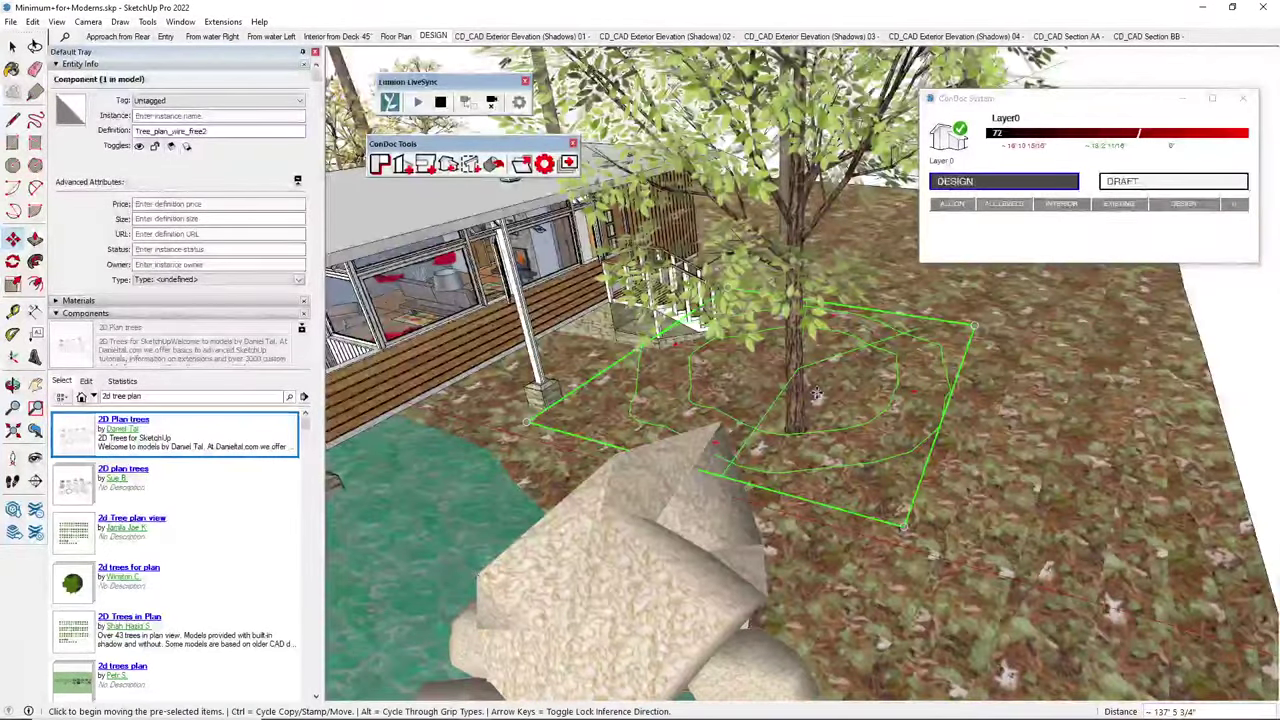
Cut the plan symbol, open the leafy tree by the boulder for editing, and tag its 3D group CONDOC_3D Object
{"action": "key", "text": "space"}
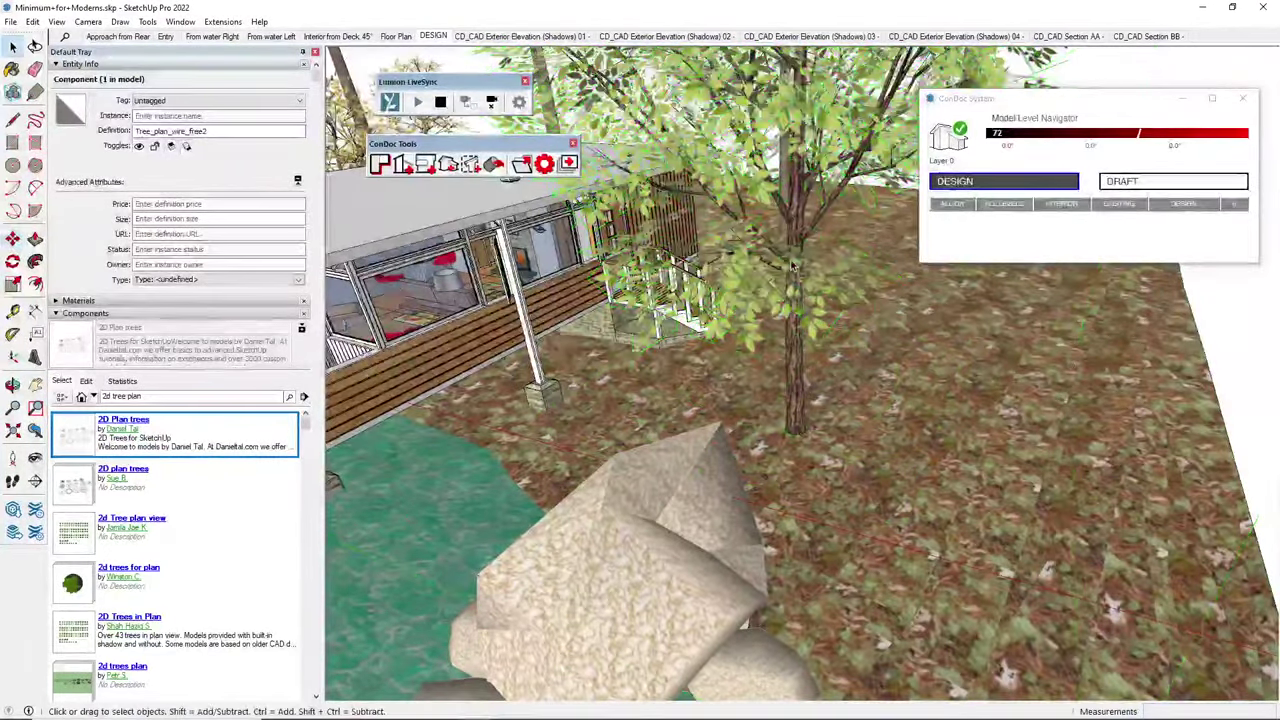
{"action": "double_click", "coordinate": [810, 408]}
{"action": "scroll", "coordinate": [810, 408], "scroll_direction": "down", "scroll_amount": 4}
{"action": "left_click", "coordinate": [814, 366]}
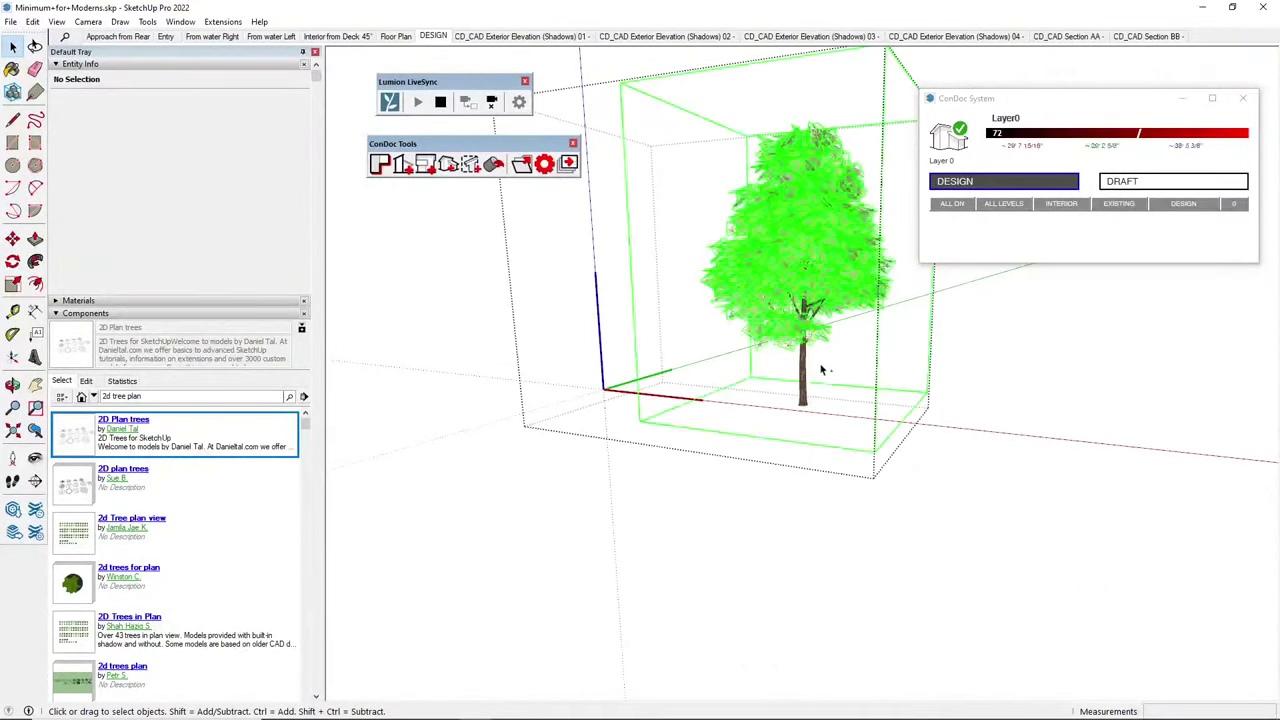
{"action": "left_click", "coordinate": [176, 101]}
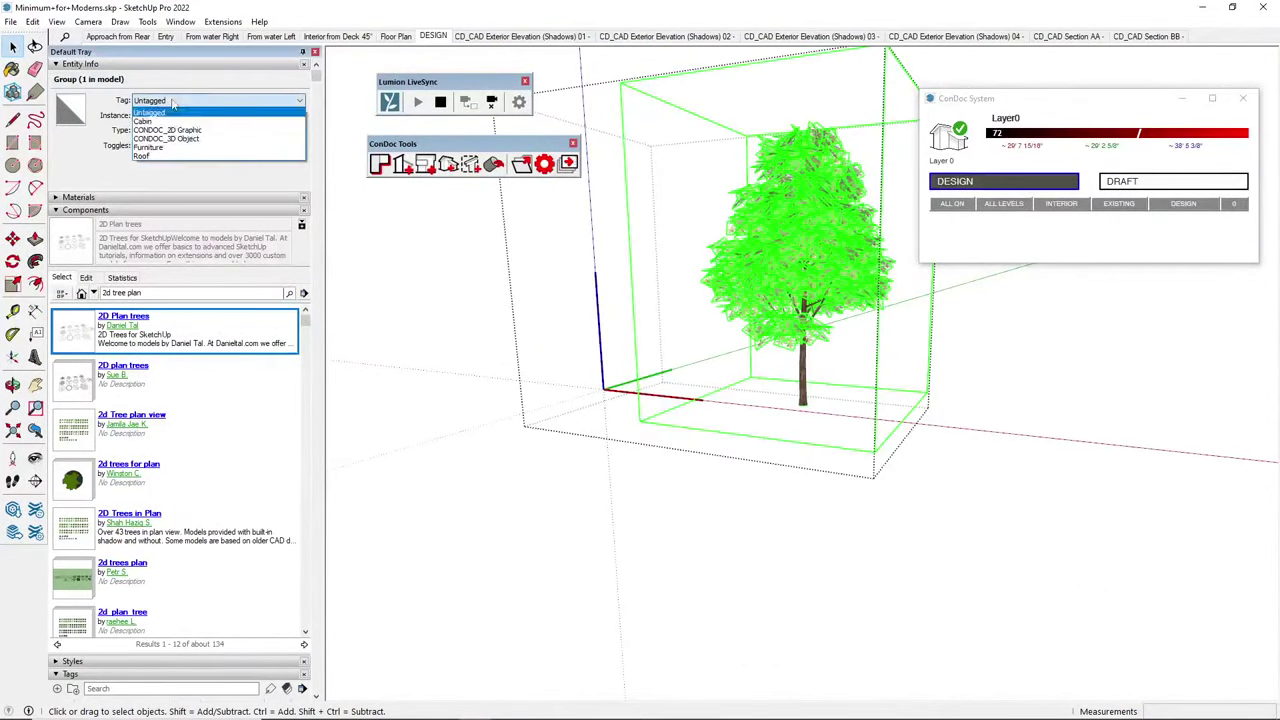
{"action": "left_click", "coordinate": [190, 132]}
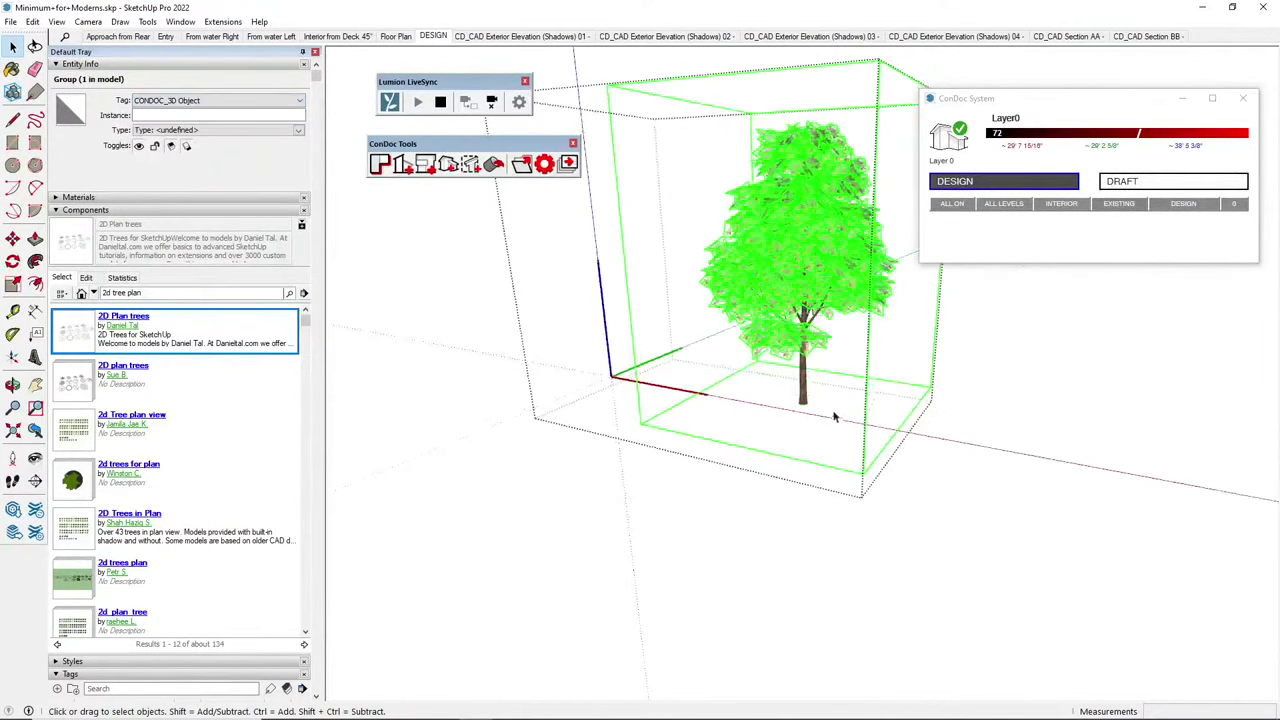
Paste the plan symbol in place inside the leafy tree, tag it CONDOC_2D Graphic, and leave the component
{"action": "left_click", "coordinate": [200, 101]}
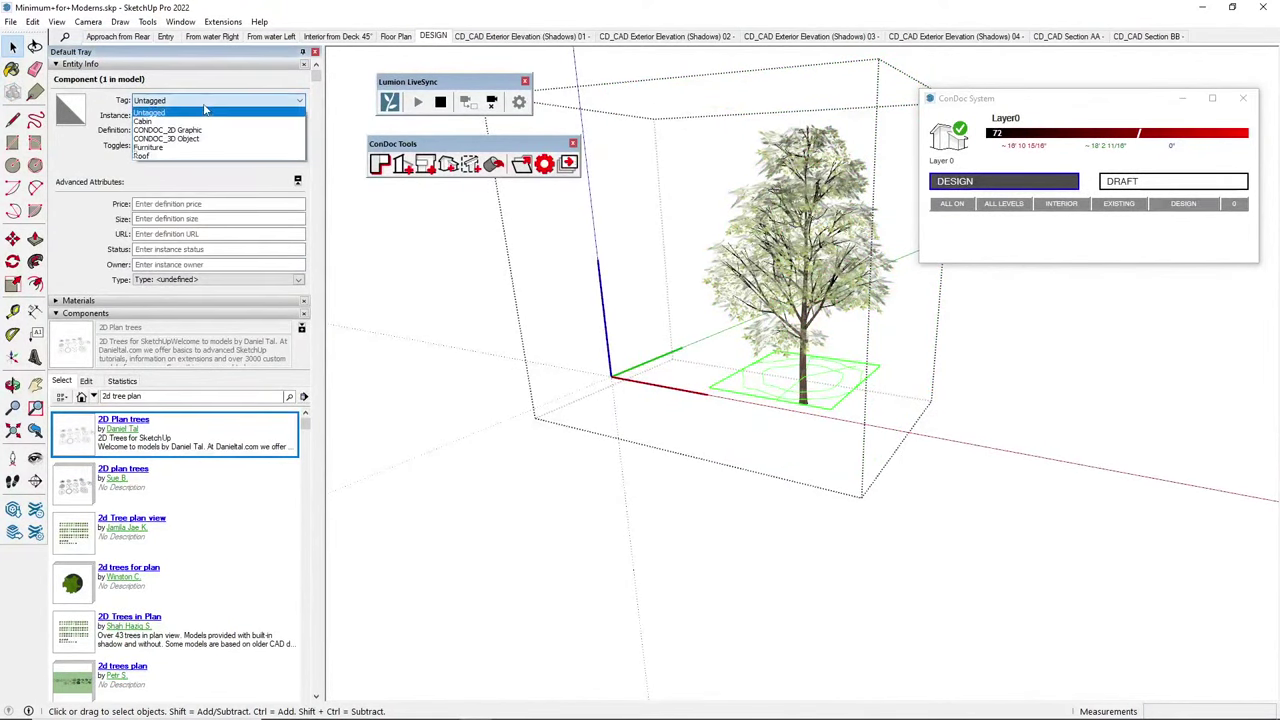
{"action": "left_click", "coordinate": [190, 126]}
{"action": "middle_click_drag", "start_coordinate": [871, 390], "coordinate": [903, 420]}
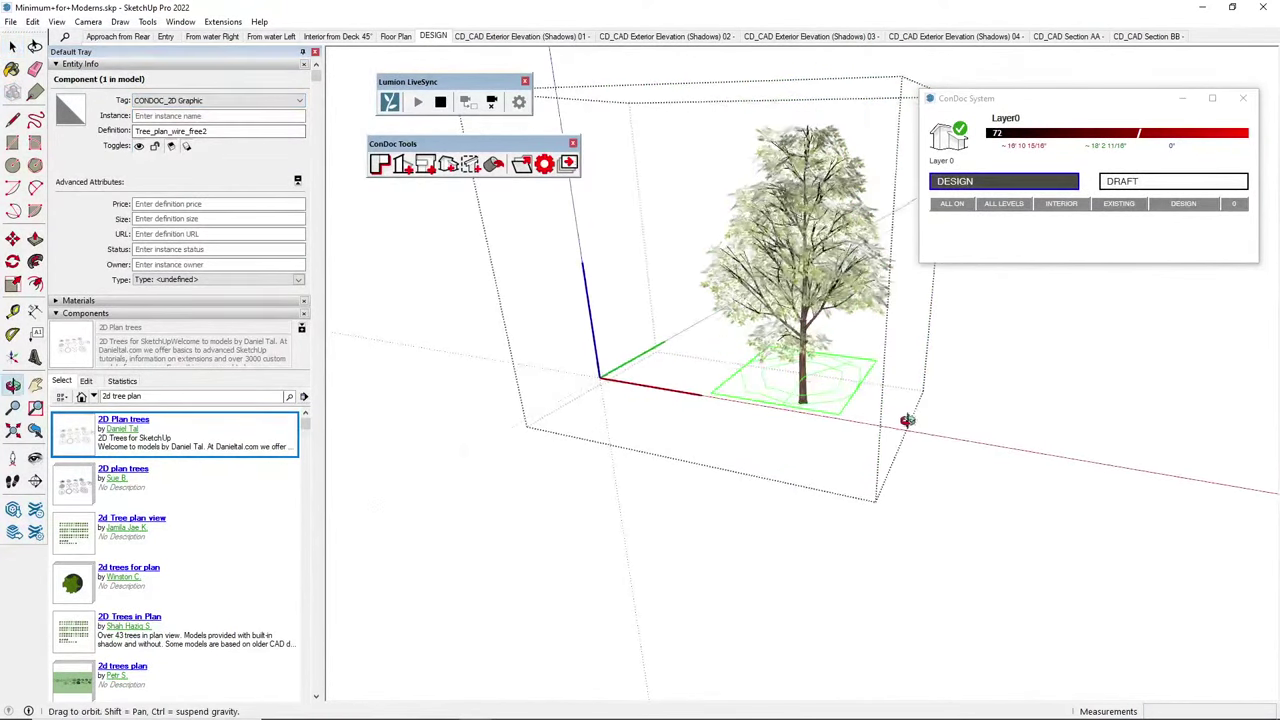
{"action": "left_click", "coordinate": [909, 342]}
{"action": "mouse_move", "coordinate": [906, 357]}
{"action": "middle_mouse_down"}
{"action": "mouse_move", "coordinate": [909, 340]}
{"action": "mouse_move", "coordinate": [900, 345]}
{"action": "middle_mouse_up"}
{"action": "scroll", "coordinate": [909, 342], "scroll_direction": "down", "scroll_amount": 3}
Hide the CONDOC_3D Object tag, and check the plan symbols by switching the CONDOC_2D Graphic tag off and on again
{"action": "left_click", "coordinate": [78, 65]}
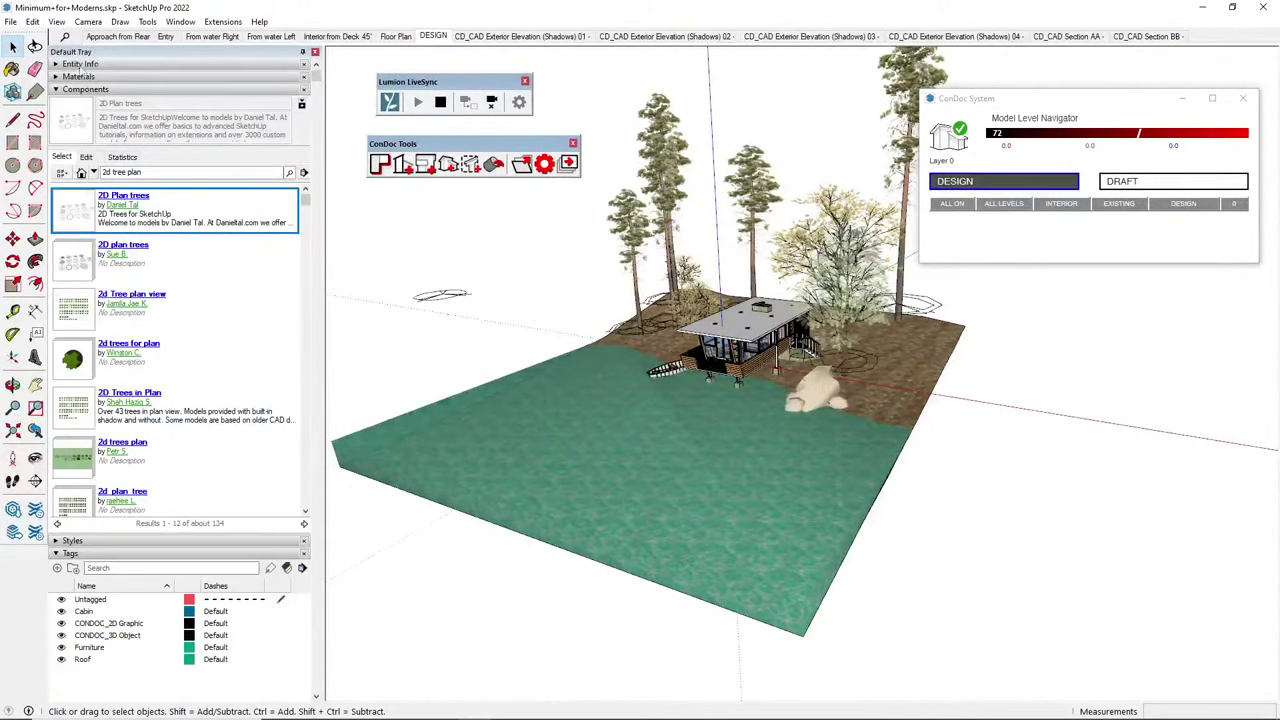
{"action": "left_click", "coordinate": [86, 91]}
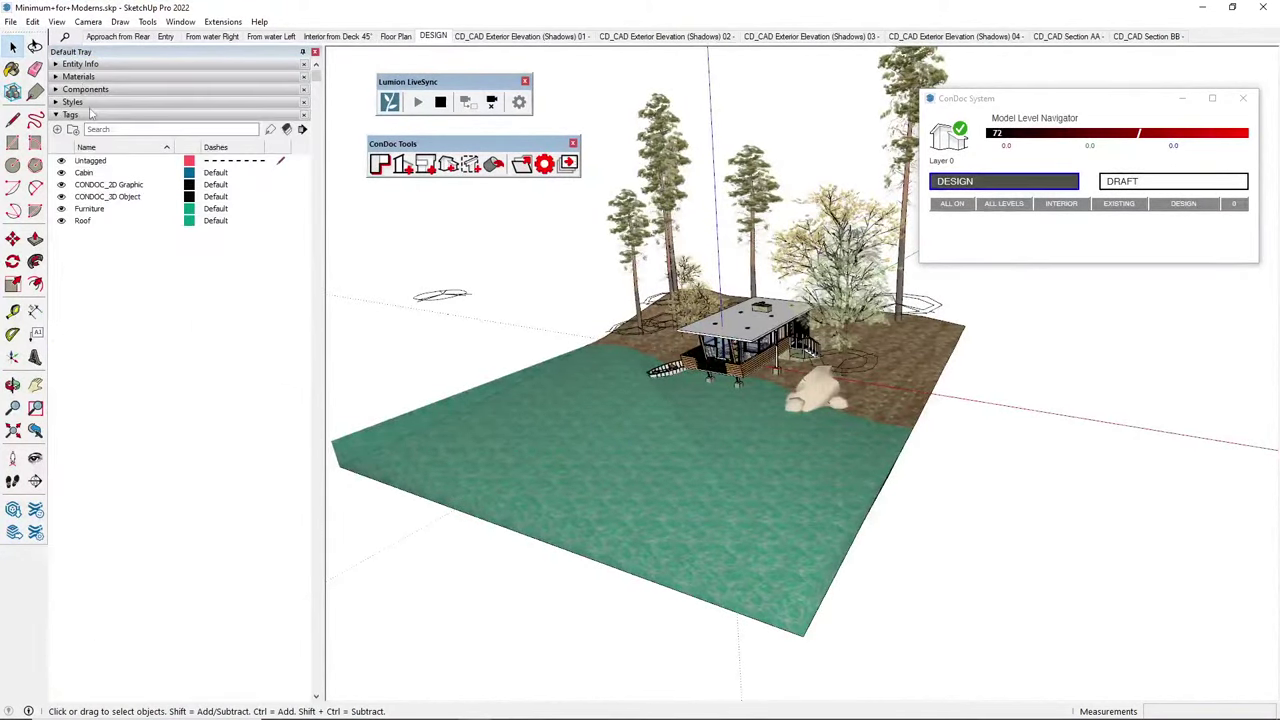
{"action": "left_click", "coordinate": [64, 199]}
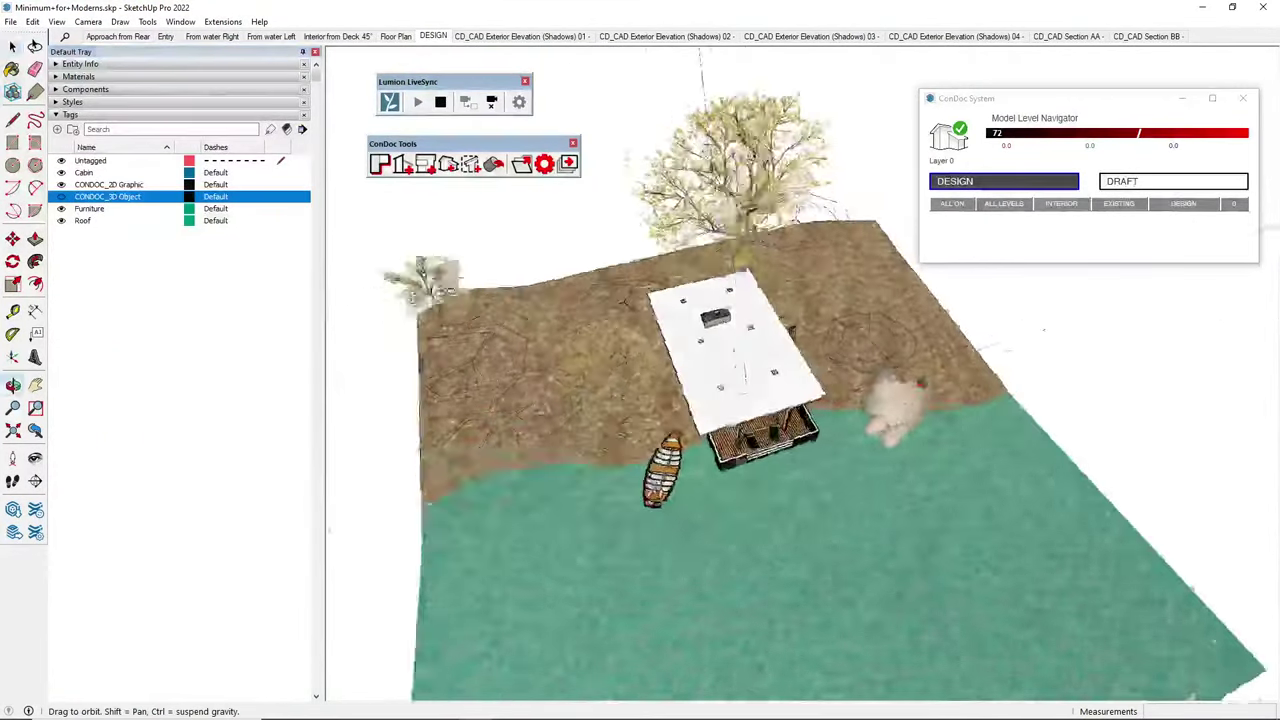
{"action": "left_click", "coordinate": [62, 186]}
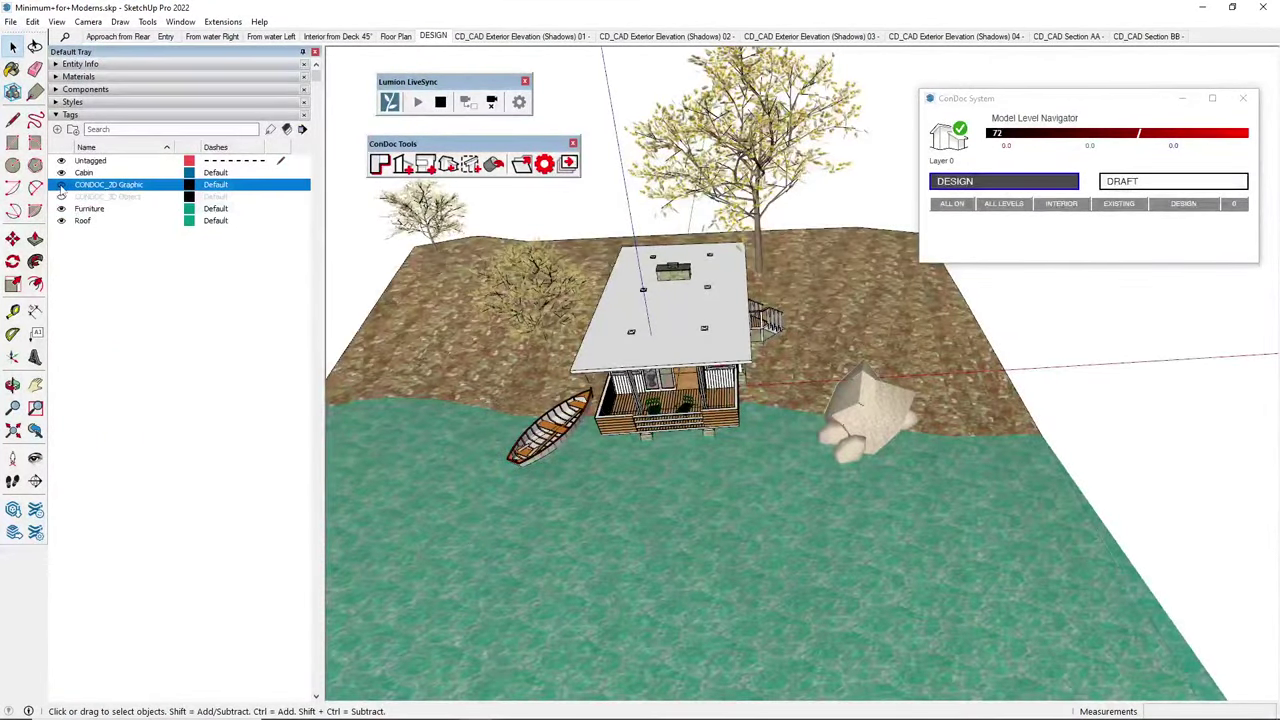
{"action": "left_click", "coordinate": [62, 186]}
Move the last plan tree symbol beside the site to the trunk of the tall yellow-leaved tree behind the cabin
{"action": "middle_click_drag", "start_coordinate": [640, 290], "coordinate": [482, 243]}
{"action": "scroll", "coordinate": [785, 265], "scroll_direction": "up", "scroll_amount": 3}
{"action": "scroll", "coordinate": [798, 264], "scroll_direction": "down", "scroll_amount": 4}
{"action": "middle_click_drag", "start_coordinate": [840, 262], "coordinate": [1088, 320], "text": "shift"}
{"action": "scroll", "coordinate": [796, 308], "scroll_direction": "up", "scroll_amount": 4}
{"action": "left_click", "coordinate": [796, 308]}
{"action": "scroll", "coordinate": [797, 307], "scroll_direction": "down", "scroll_amount": 4}
{"action": "scroll", "coordinate": [613, 271], "scroll_direction": "up", "scroll_amount": 5}
{"action": "left_click", "coordinate": [551, 280]}
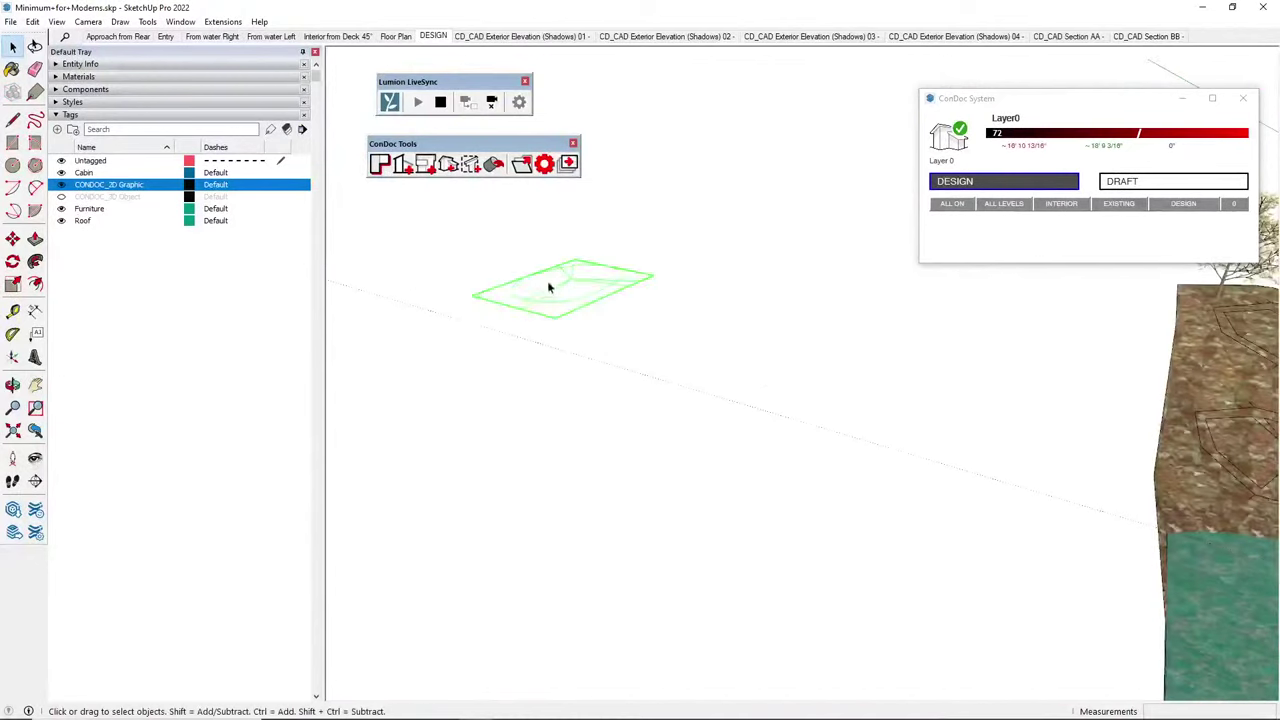
{"action": "key", "text": "m"}
{"action": "left_click", "coordinate": [573, 279]}
{"action": "scroll", "coordinate": [573, 279], "scroll_direction": "down", "scroll_amount": 5}
{"action": "middle_click_drag", "start_coordinate": [880, 290], "coordinate": [648, 318], "text": "shift"}
{"action": "scroll", "coordinate": [829, 270], "scroll_direction": "up", "scroll_amount": 5}
{"action": "middle_click_drag", "start_coordinate": [832, 250], "coordinate": [864, 325], "text": "shift"}
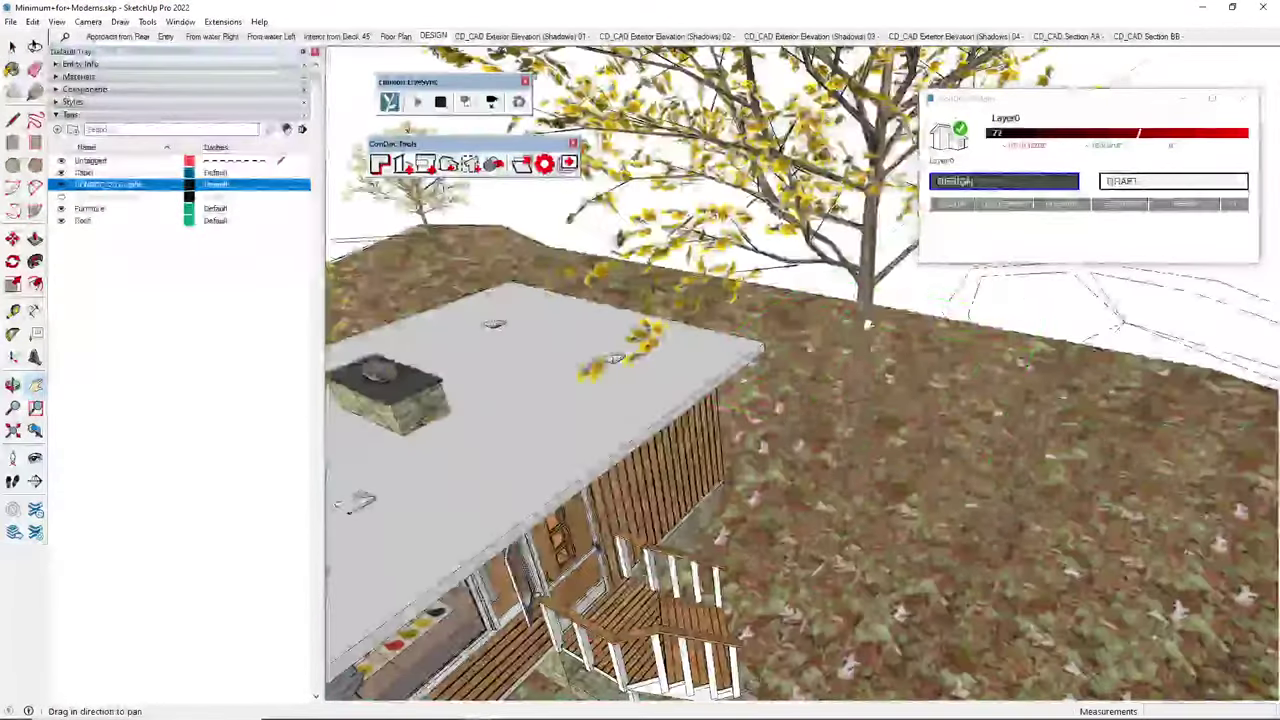
{"action": "left_click", "coordinate": [867, 335]}
Cut the plan symbol, open the yellow-leaved tree for editing, and tag its 3D group CONDOC_3D Object
{"action": "key", "text": "ctrl+x"}
{"action": "key", "text": "space"}
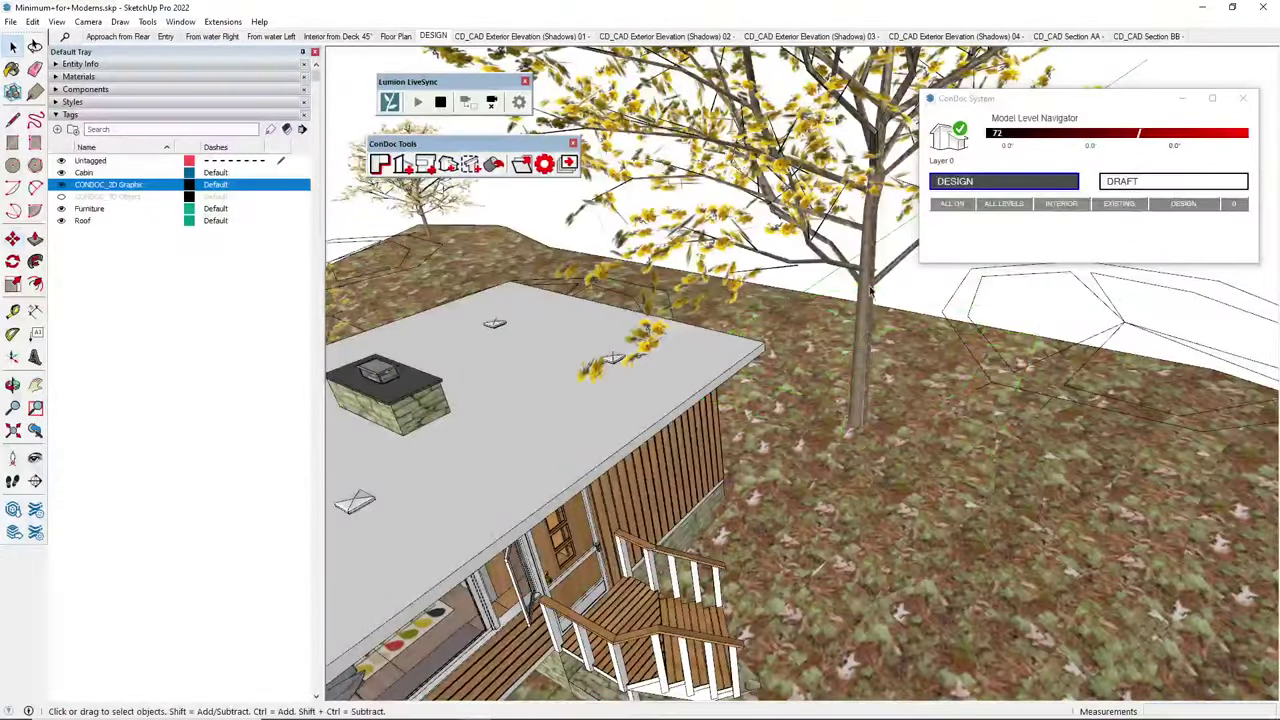
{"action": "double_click", "coordinate": [867, 292]}
{"action": "scroll", "coordinate": [789, 333], "scroll_direction": "down", "scroll_amount": 3}
{"action": "key", "text": "ctrl+a"}
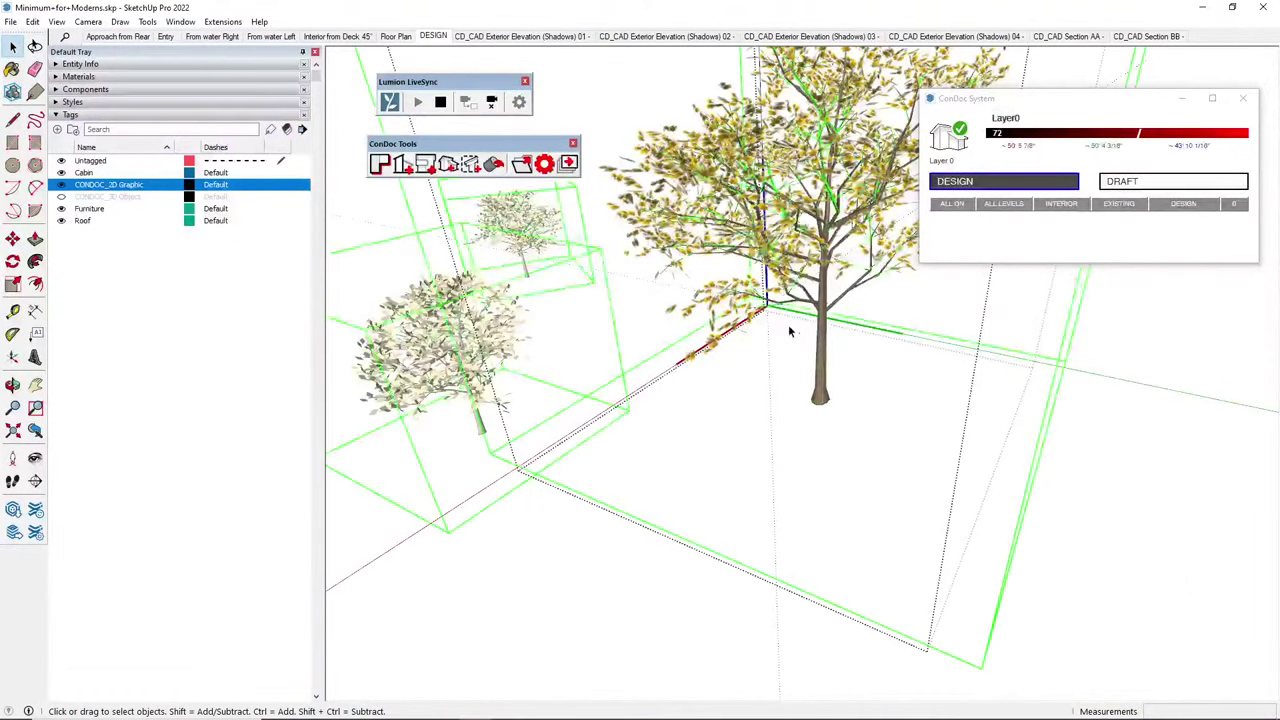
{"action": "middle_click_drag", "start_coordinate": [788, 324], "coordinate": [750, 268]}
{"action": "left_click", "coordinate": [140, 64]}
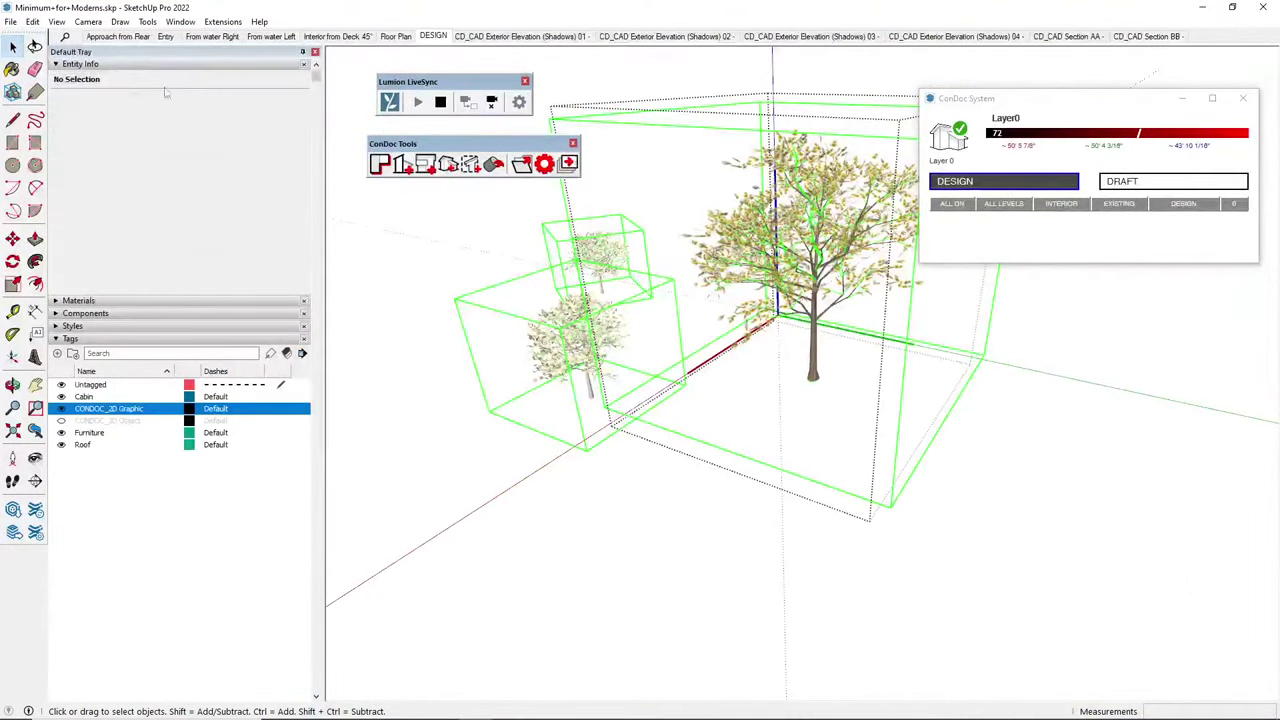
{"action": "left_click", "coordinate": [225, 100]}
{"action": "left_click", "coordinate": [168, 138]}
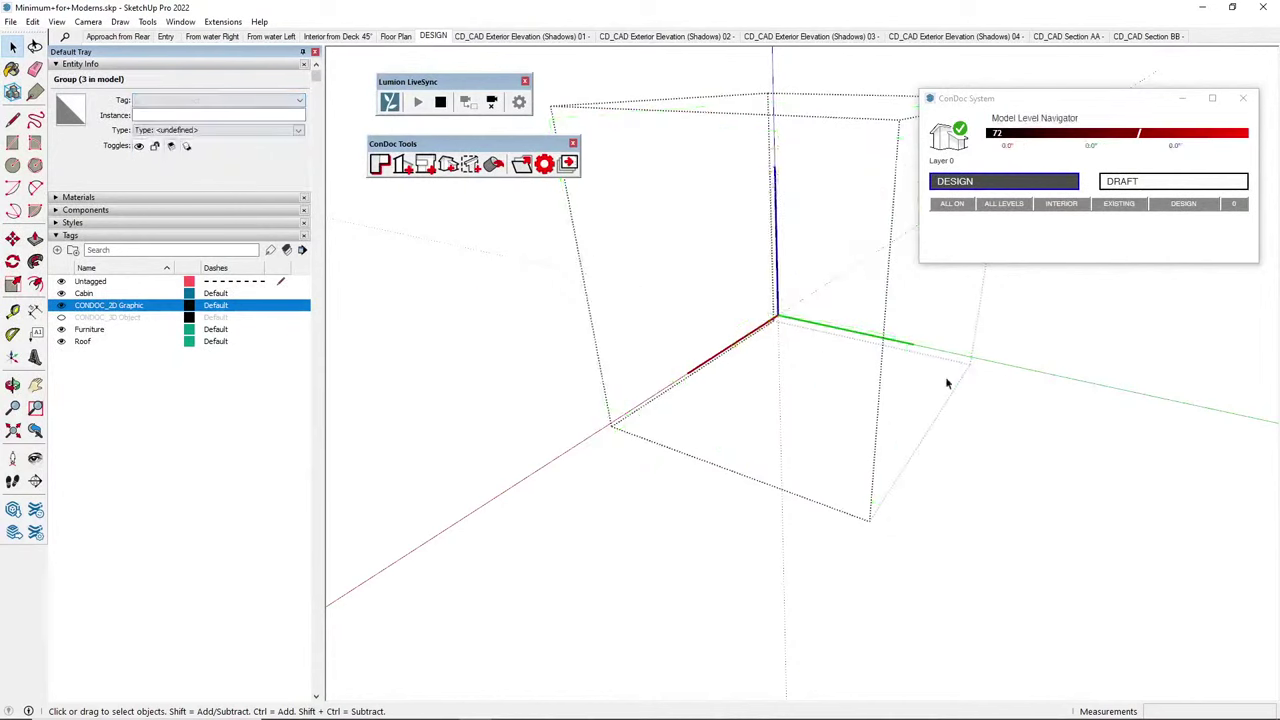
Paste the plan symbol in place inside the yellow-leaved tree, tag it CONDOC_2D Graphic, and leave the component
{"action": "left_click", "coordinate": [924, 378]}
{"action": "left_click", "coordinate": [886, 382]}
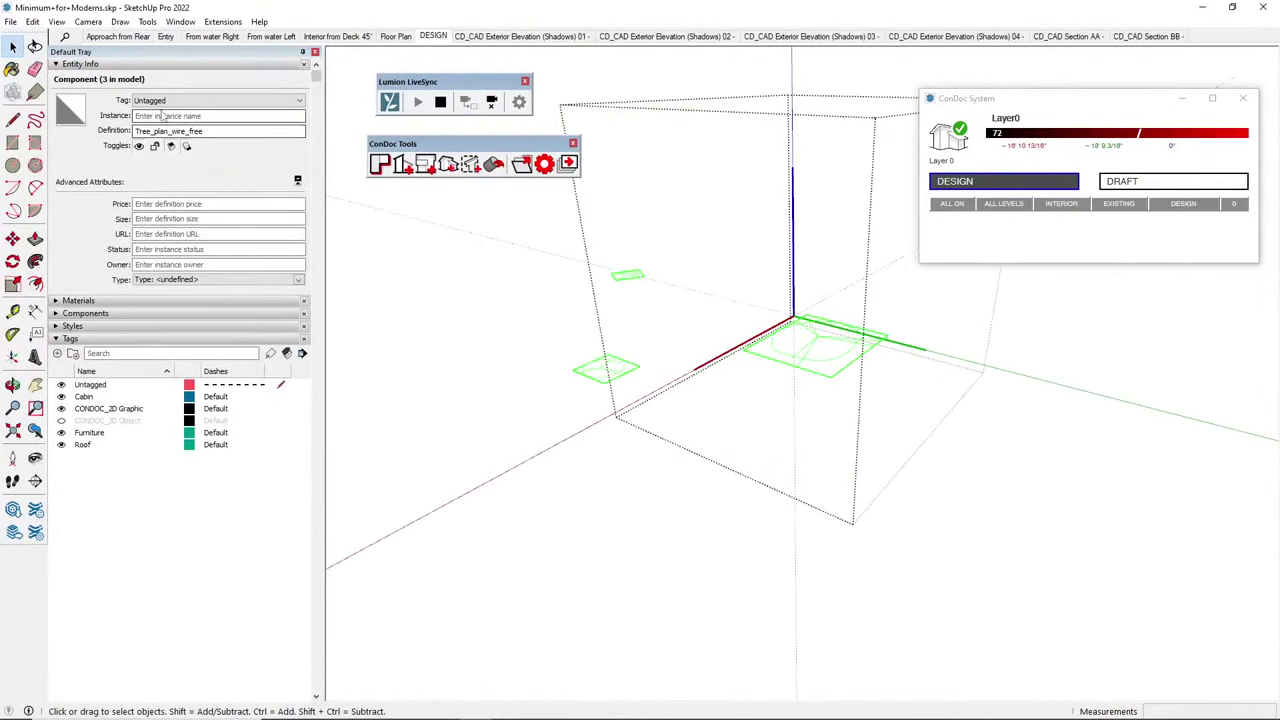
{"action": "left_click", "coordinate": [165, 101]}
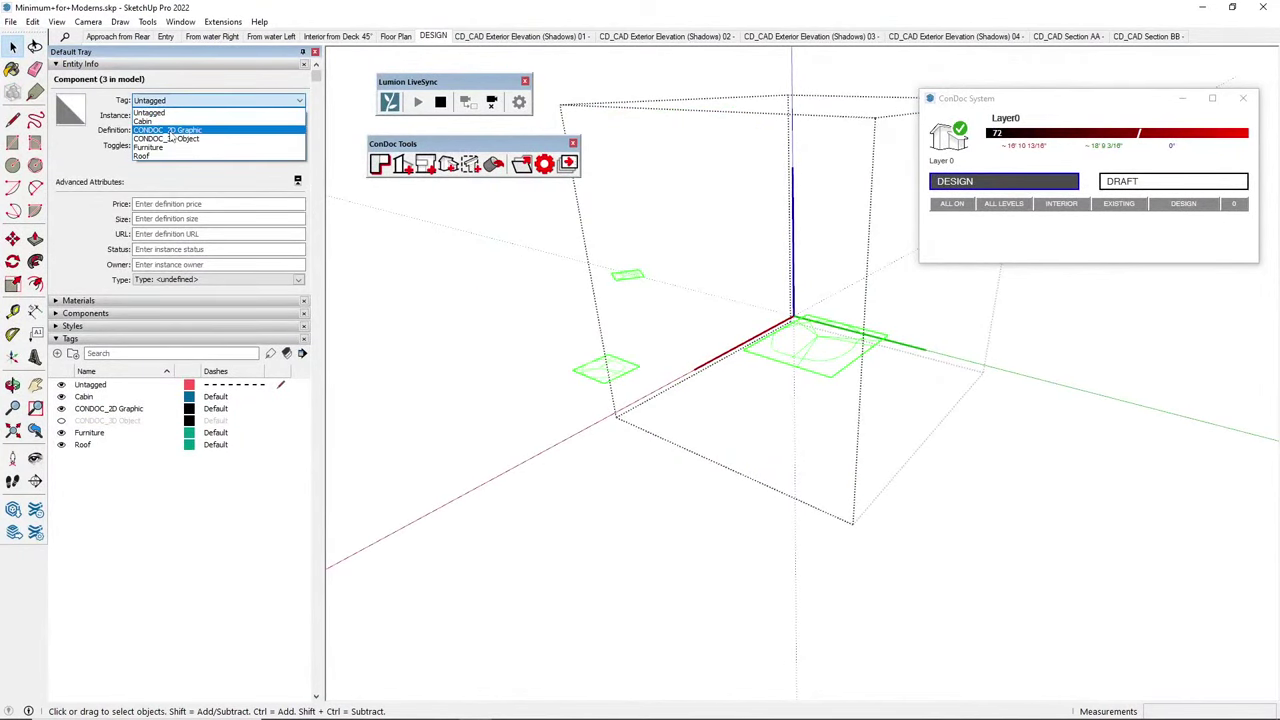
{"action": "left_click", "coordinate": [170, 132]}
{"action": "middle_click_drag", "start_coordinate": [776, 364], "coordinate": [931, 357]}
{"action": "left_click", "coordinate": [932, 358]}
Reopen the pine tree component, lower its plan symbol by about 7' 5", and leave the component
{"action": "middle_click_drag", "start_coordinate": [801, 407], "coordinate": [980, 272]}
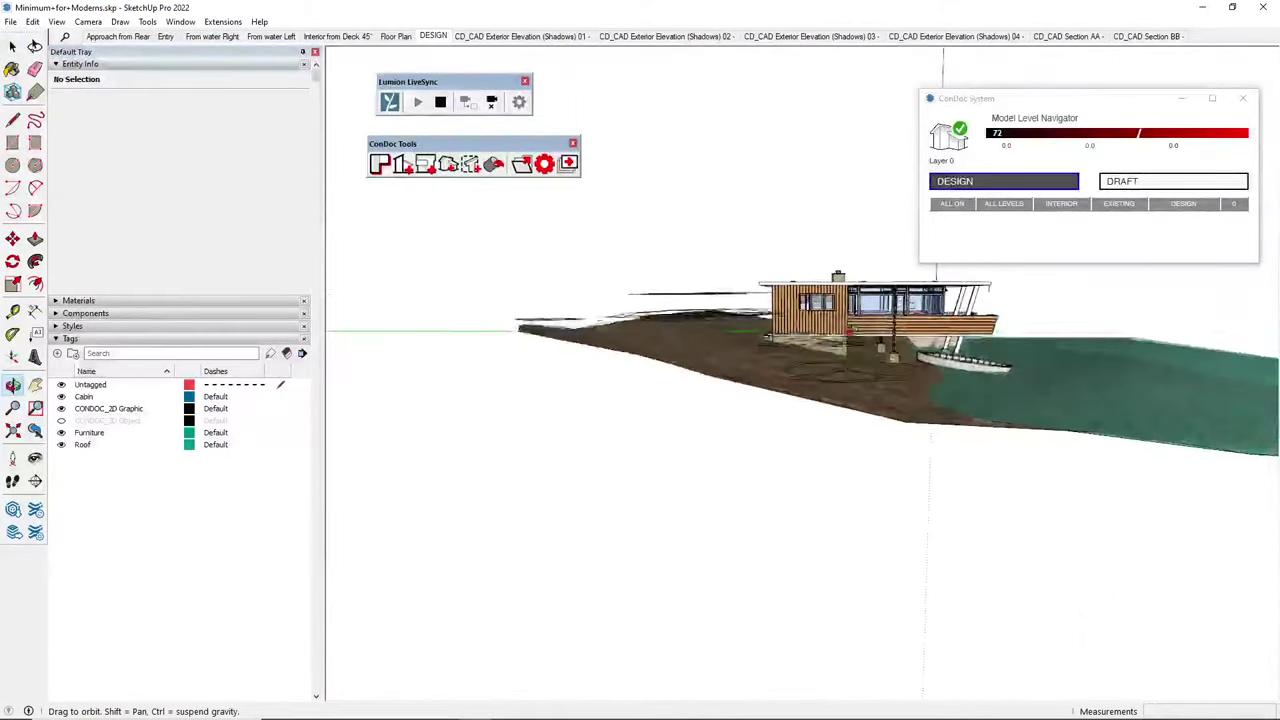
{"action": "middle_click_drag", "start_coordinate": [851, 330], "coordinate": [771, 403]}
{"action": "double_click", "coordinate": [705, 270]}
{"action": "left_click", "coordinate": [704, 269]}
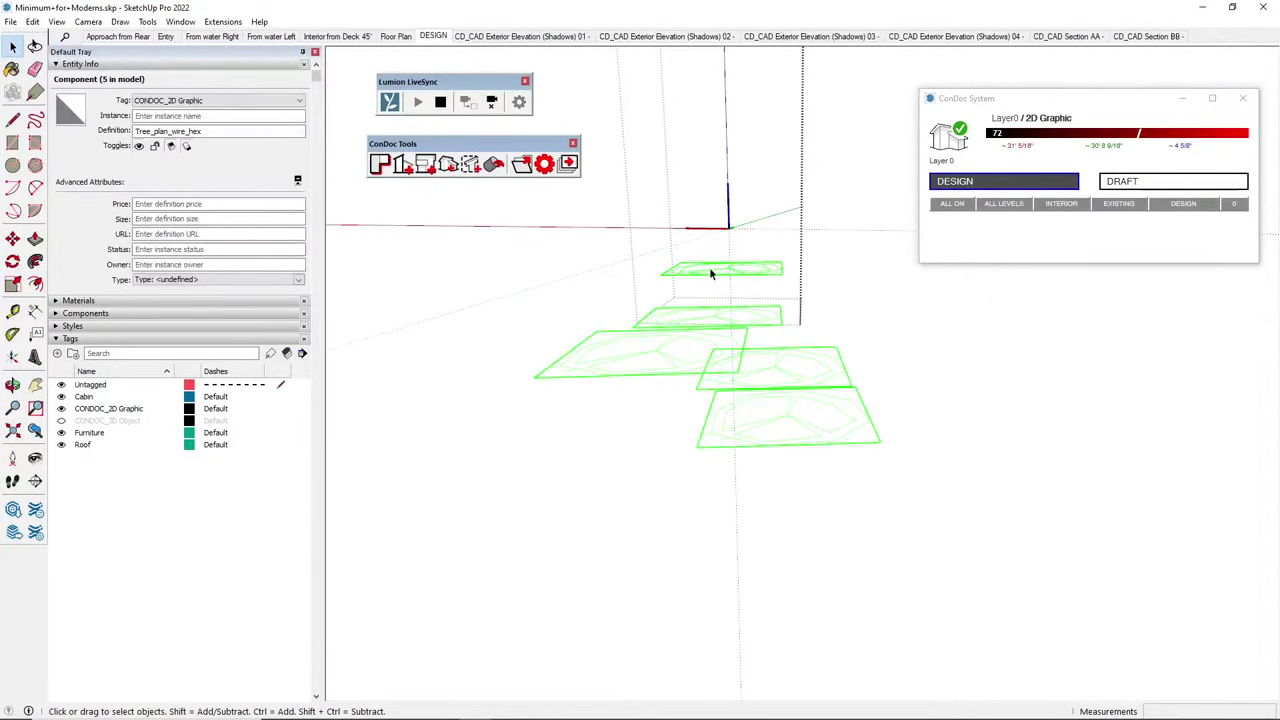
{"action": "key", "text": "m"}
{"action": "left_click", "coordinate": [711, 273]}
{"action": "left_click", "coordinate": [706, 293]}
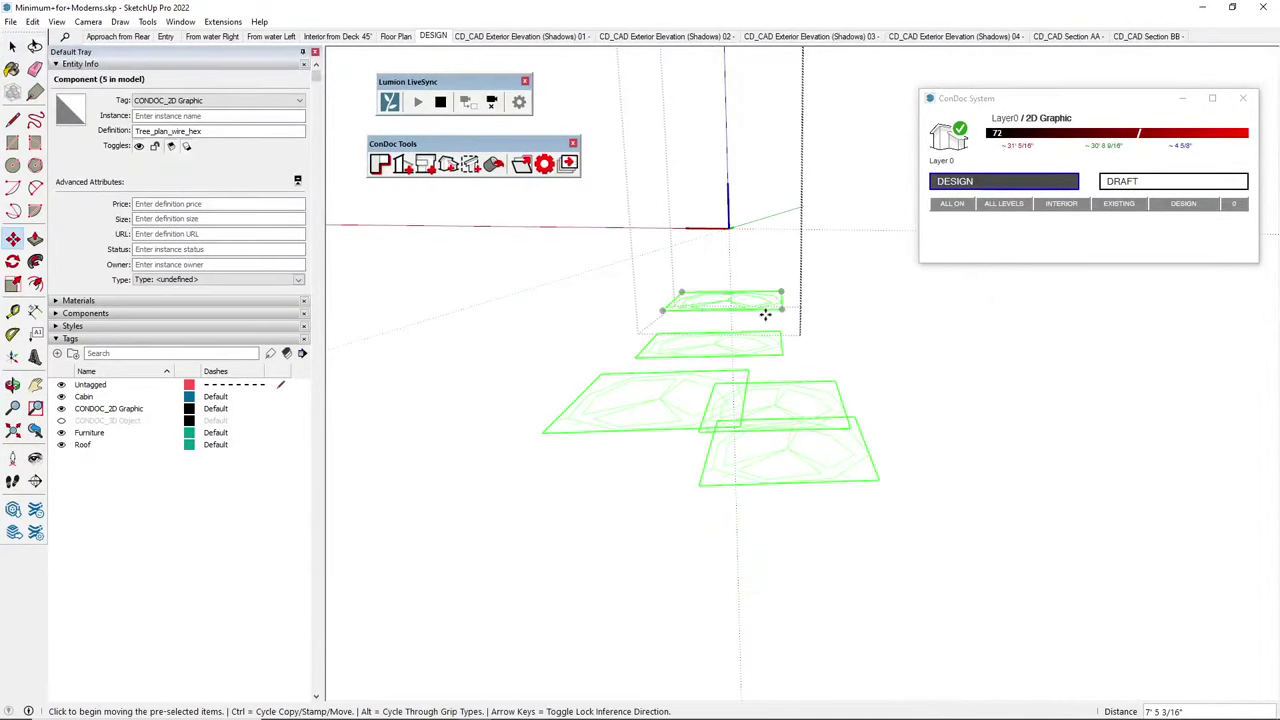
{"action": "key", "text": "space"}
{"action": "left_click", "coordinate": [868, 340]}
Leave the plan symbol's component and open the site group containing the water and terrain for editing
{"action": "middle_click_drag", "start_coordinate": [868, 340], "coordinate": [760, 344]}
{"action": "double_click", "coordinate": [823, 400]}
{"action": "key", "text": "Escape"}
{"action": "left_click", "coordinate": [668, 405]}
{"action": "left_click", "coordinate": [893, 375], "text": "shift"}
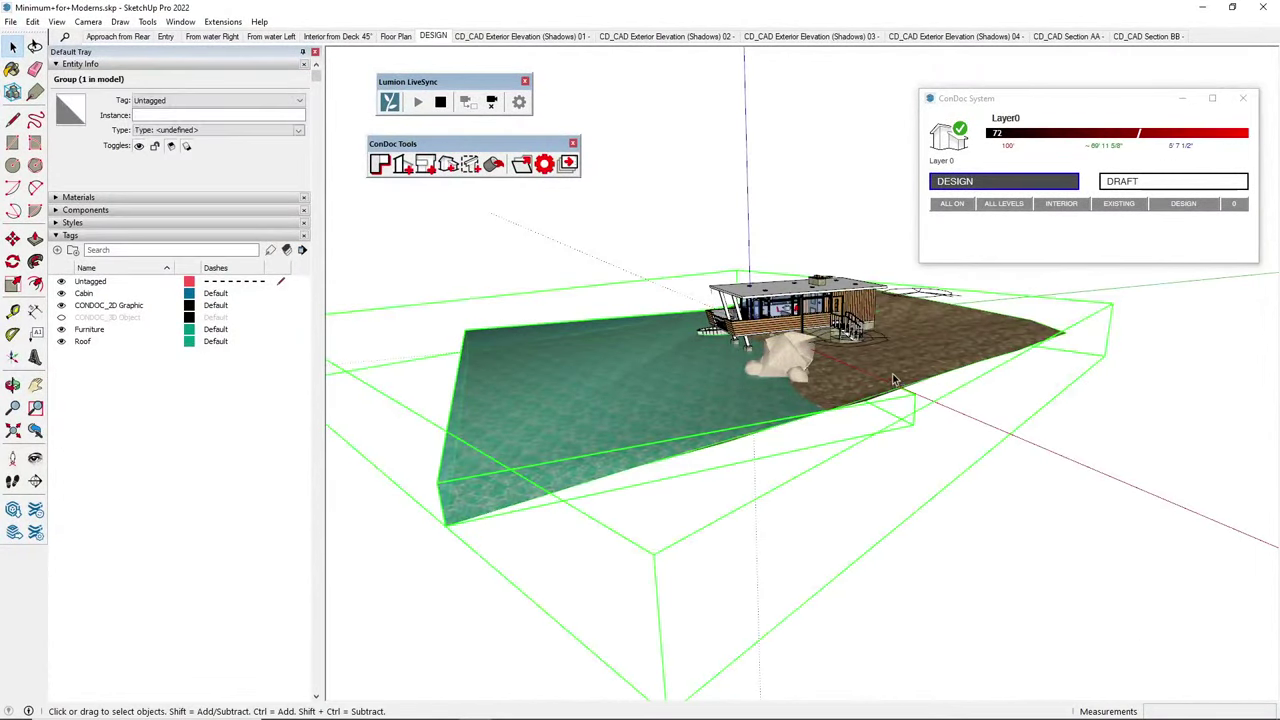
{"action": "left_click", "coordinate": [722, 416]}
{"action": "double_click", "coordinate": [722, 416]}
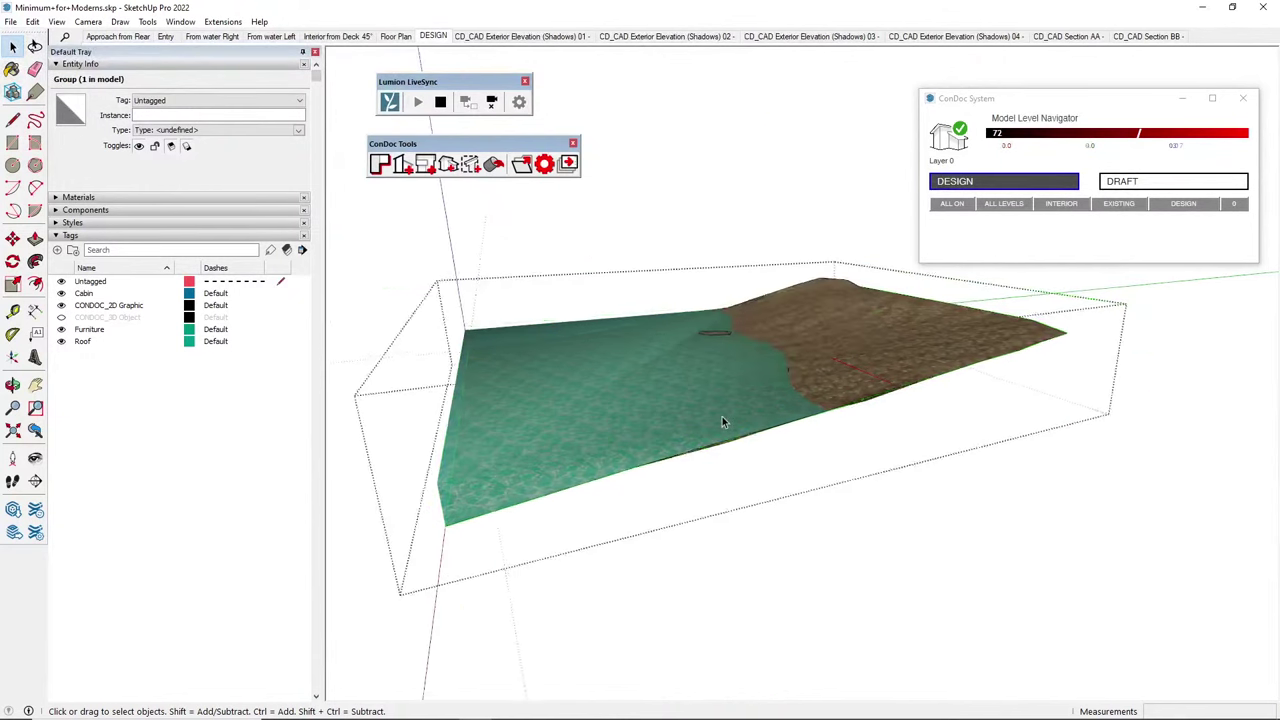
{"action": "middle_click_drag", "start_coordinate": [722, 416], "coordinate": [663, 414]}
{"action": "scroll", "coordinate": [723, 366], "scroll_direction": "up", "scroll_amount": 5}
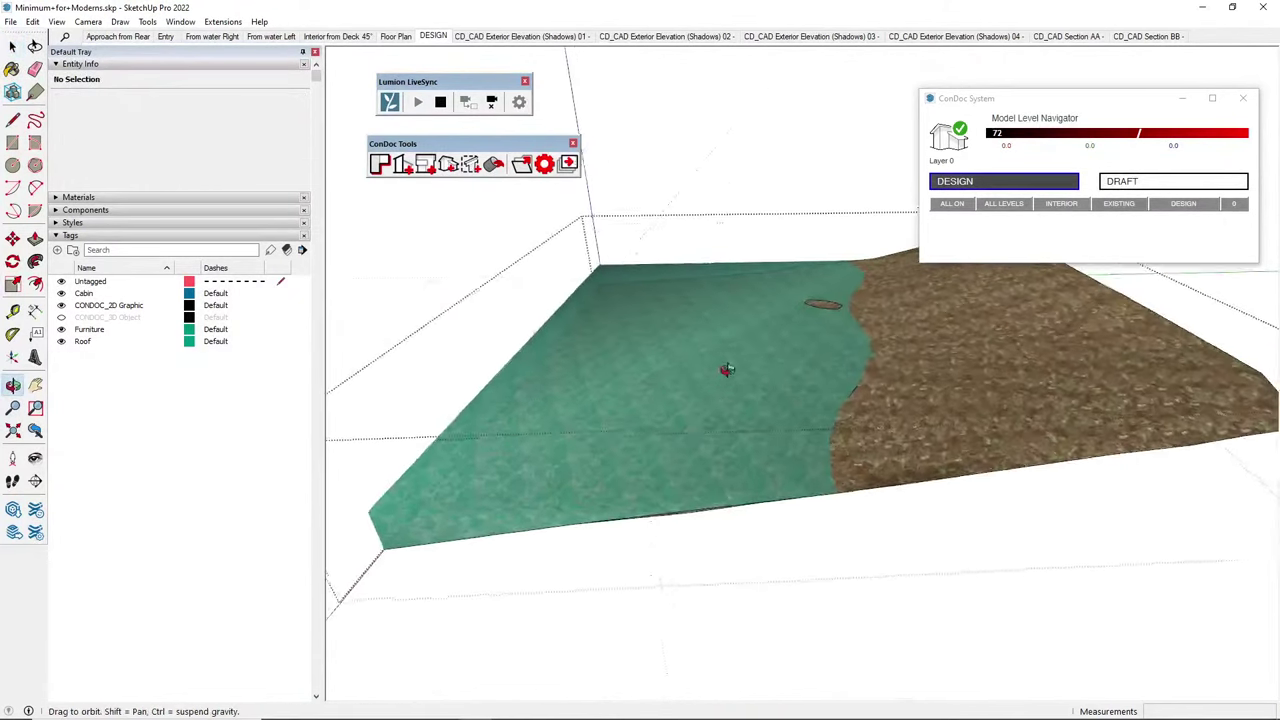
Select the terrain and water groups together and intersect their faces with the selection only
{"action": "triple_click", "coordinate": [900, 392]}
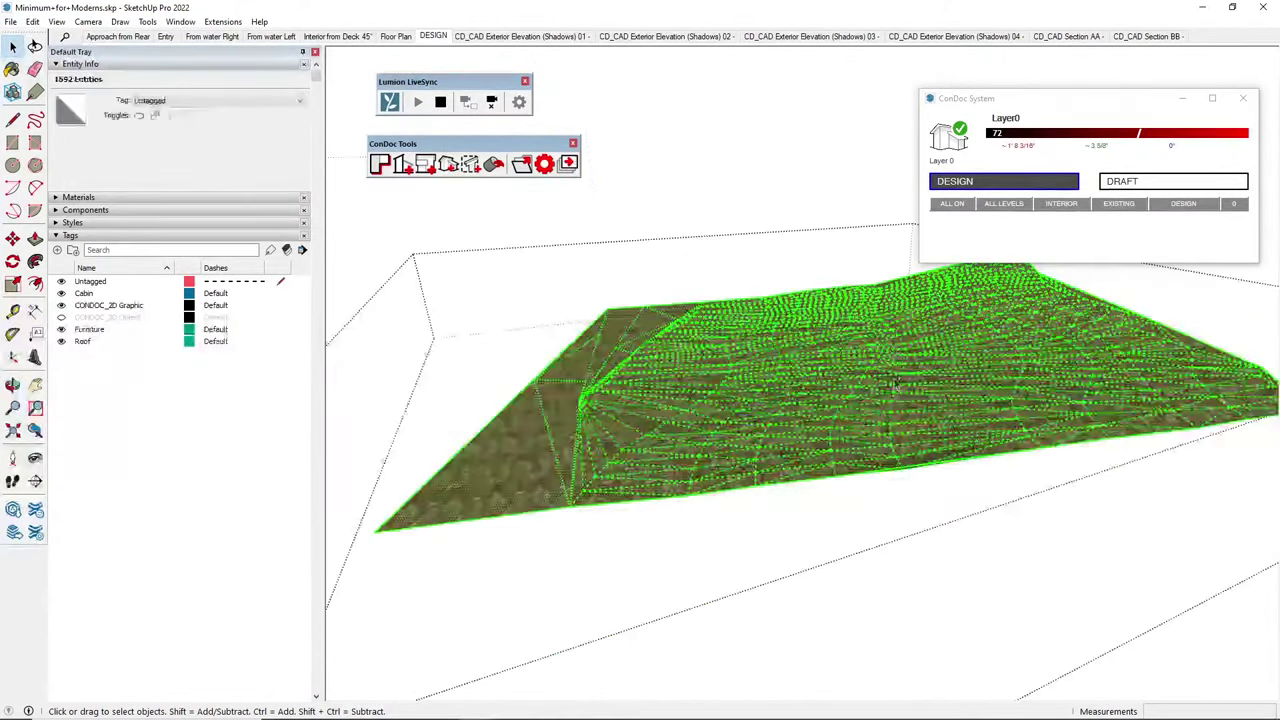
{"action": "key", "text": "Escape"}
{"action": "left_click", "coordinate": [884, 377]}
{"action": "left_click", "coordinate": [788, 379], "text": "shift"}
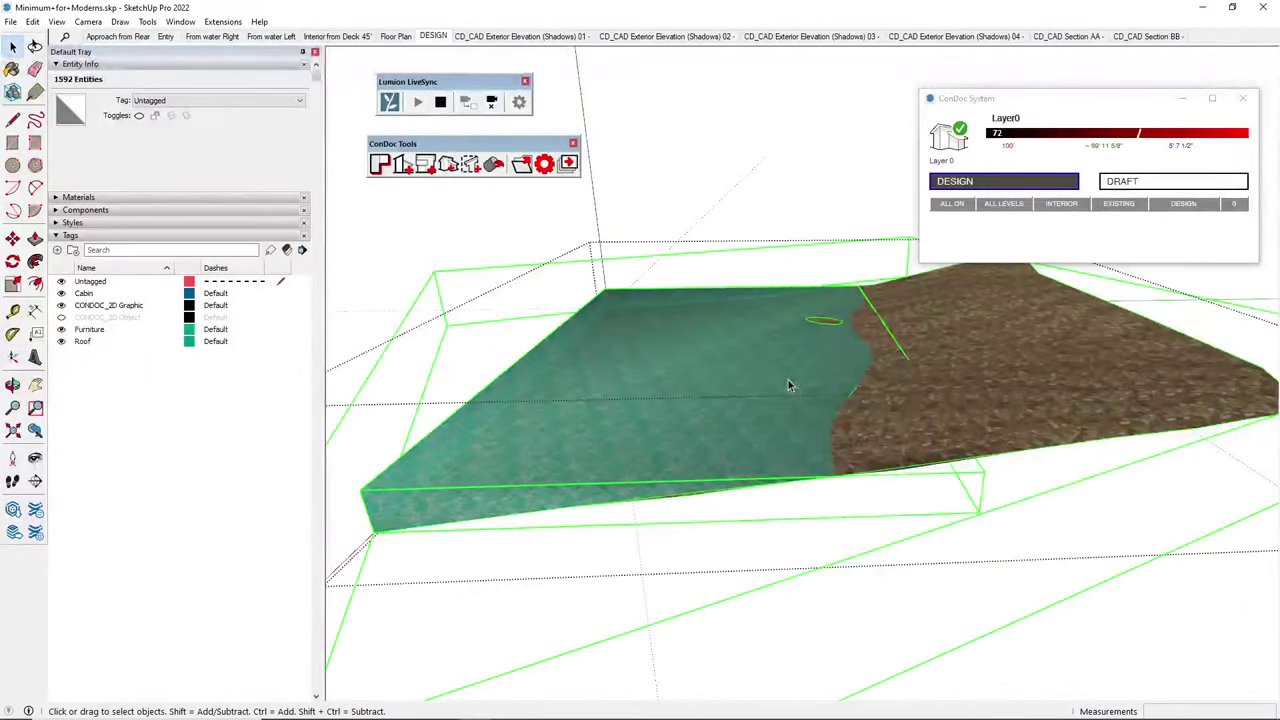
{"action": "right_click", "coordinate": [788, 380]}
{"action": "left_click", "coordinate": [861, 538]}
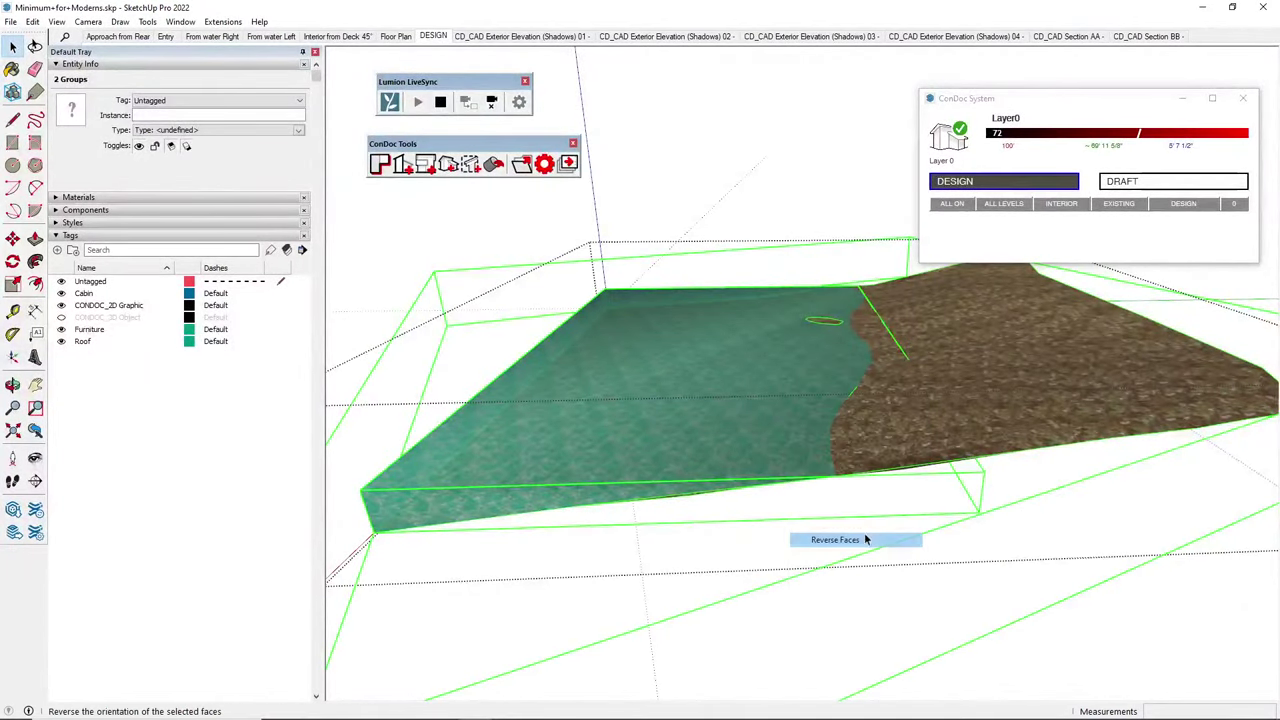
{"action": "right_click", "coordinate": [820, 403]}
{"action": "mouse_move", "coordinate": [930, 541]}
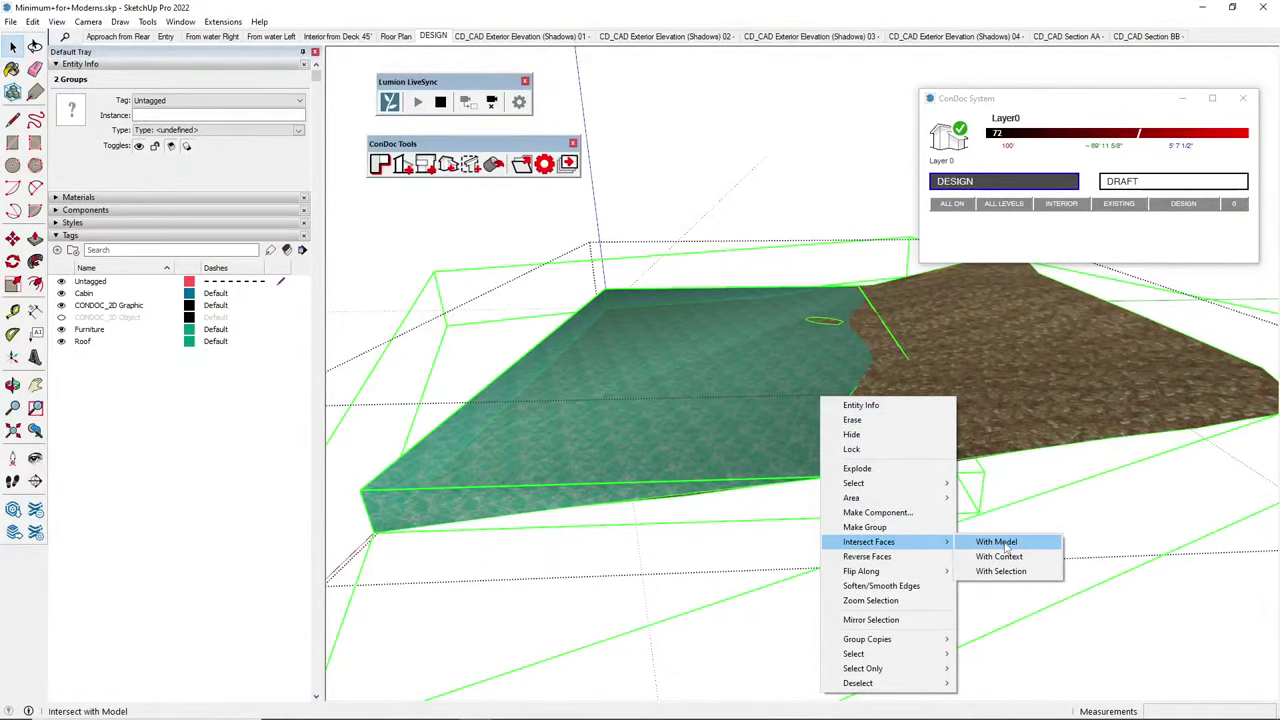
{"action": "left_click", "coordinate": [1000, 571]}
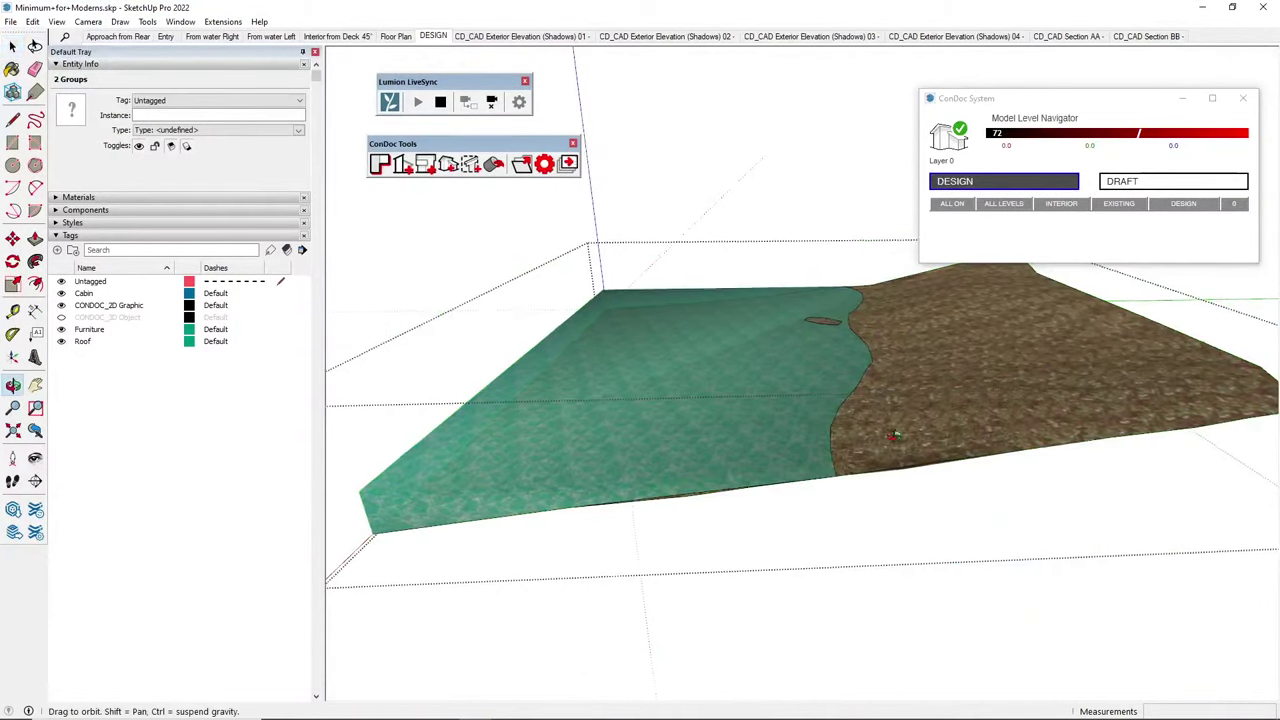
Cut all the terrain and water intersection edges and paste them in place inside the terrain group
{"action": "left_click", "coordinate": [820, 395]}
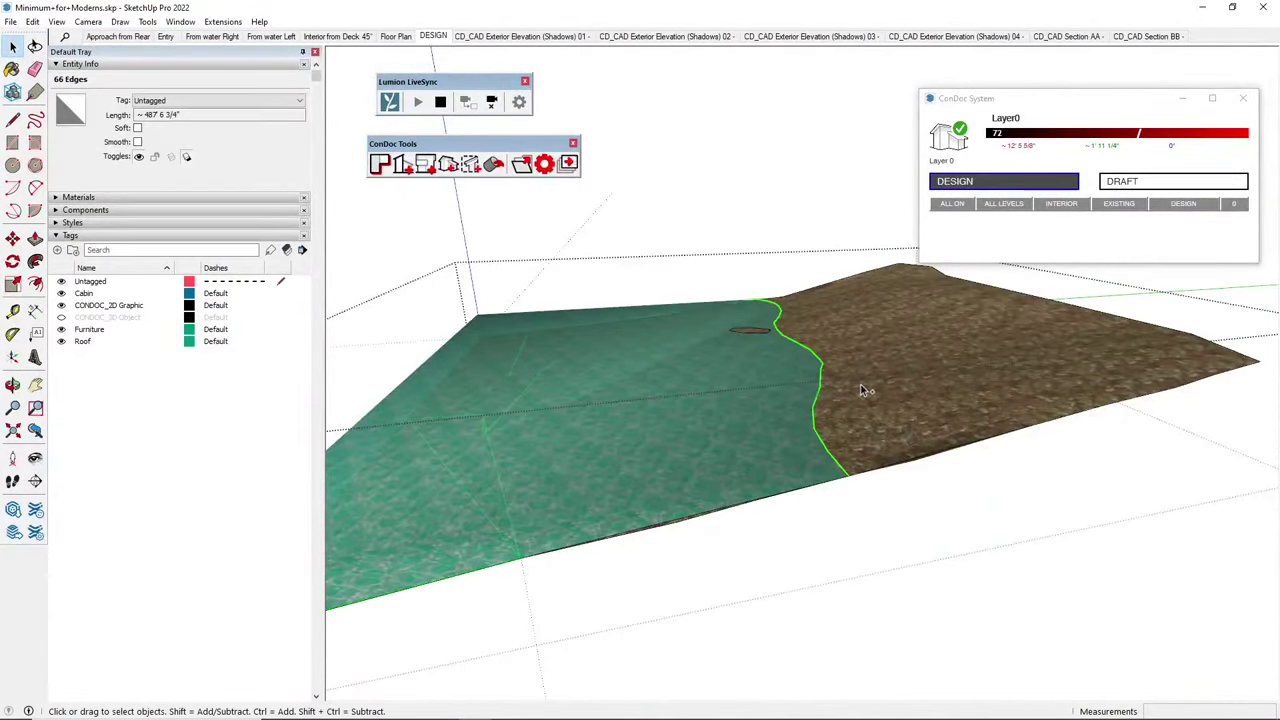
{"action": "key", "text": "ctrl+x"}
{"action": "double_click", "coordinate": [862, 386]}
{"action": "key", "text": "ctrl+shift+v"}
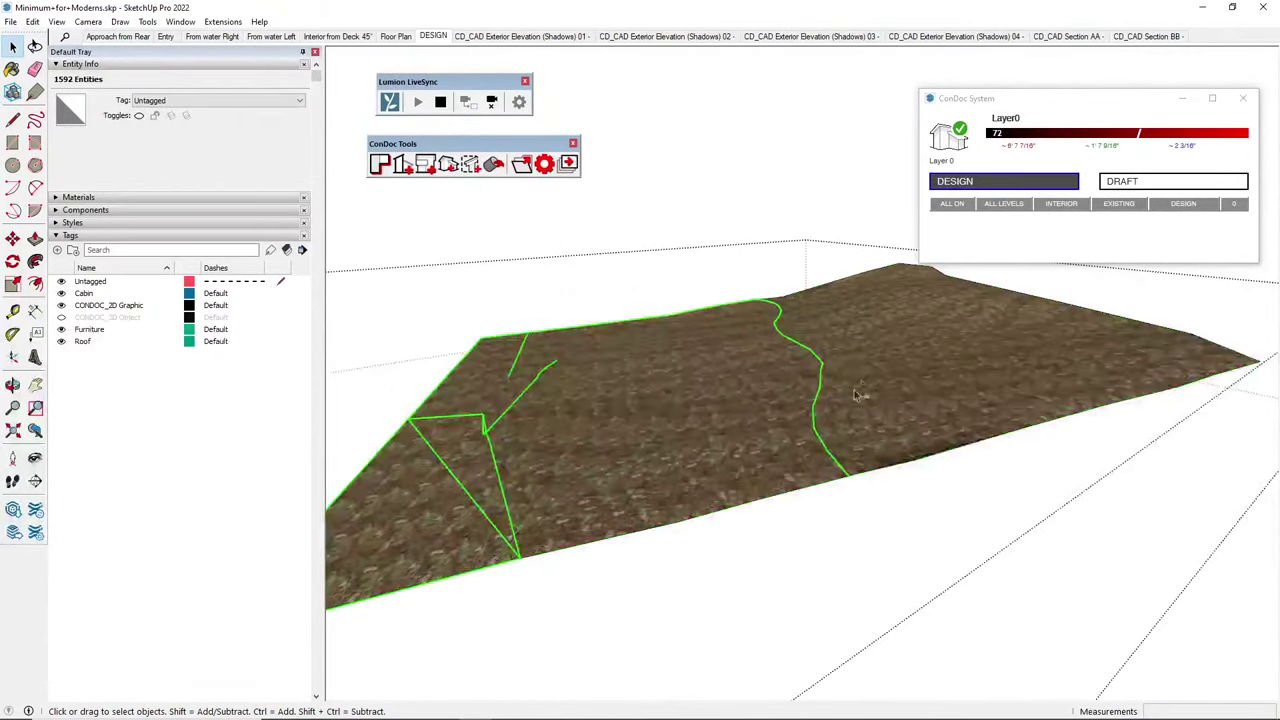
Check how the pasted edges divide the terrain surface, then undo their transfer into the terrain group
{"action": "left_click", "coordinate": [752, 392]}
{"action": "middle_click_drag", "start_coordinate": [752, 392], "coordinate": [786, 400]}
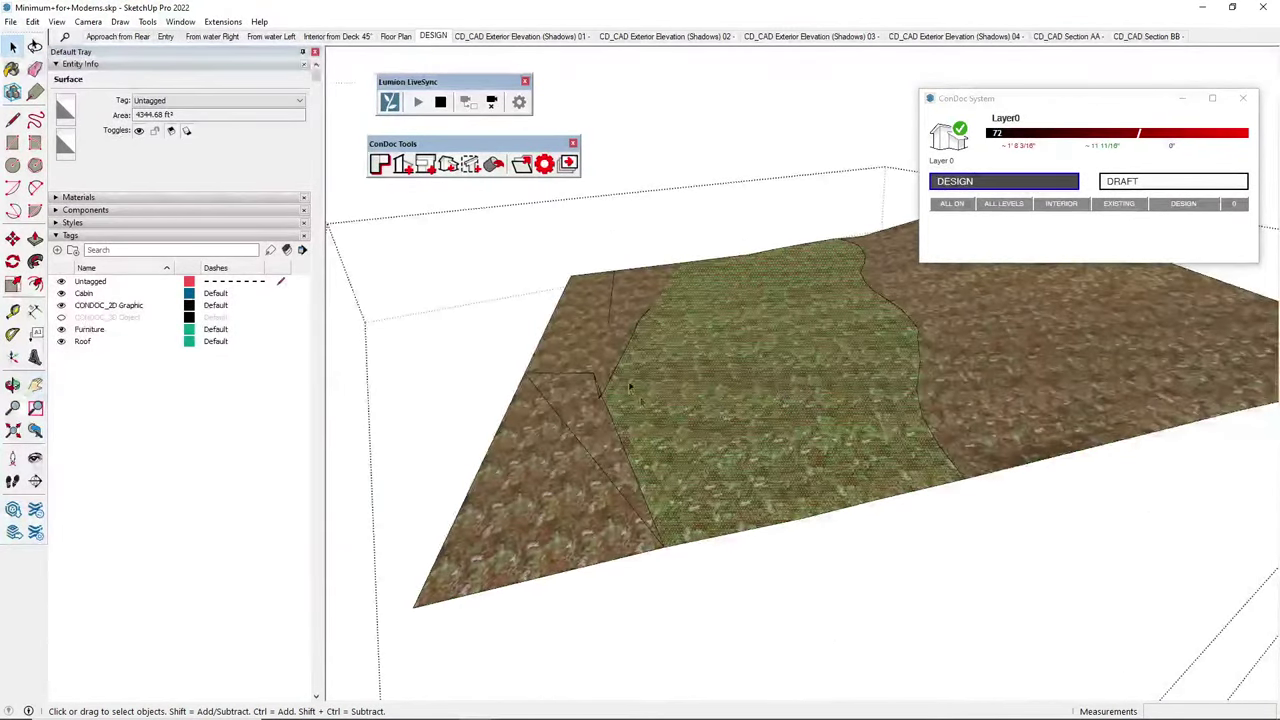
{"action": "key", "text": "e"}
{"action": "mouse_move", "coordinate": [636, 358]}
{"action": "middle_mouse_down"}
{"action": "mouse_move", "coordinate": [790, 345]}
{"action": "mouse_move", "coordinate": [842, 364]}
{"action": "middle_mouse_up"}
{"action": "key", "text": "ctrl+z"}
{"action": "scroll", "coordinate": [842, 365], "scroll_direction": "down", "scroll_amount": 3}
{"action": "key", "text": "space"}
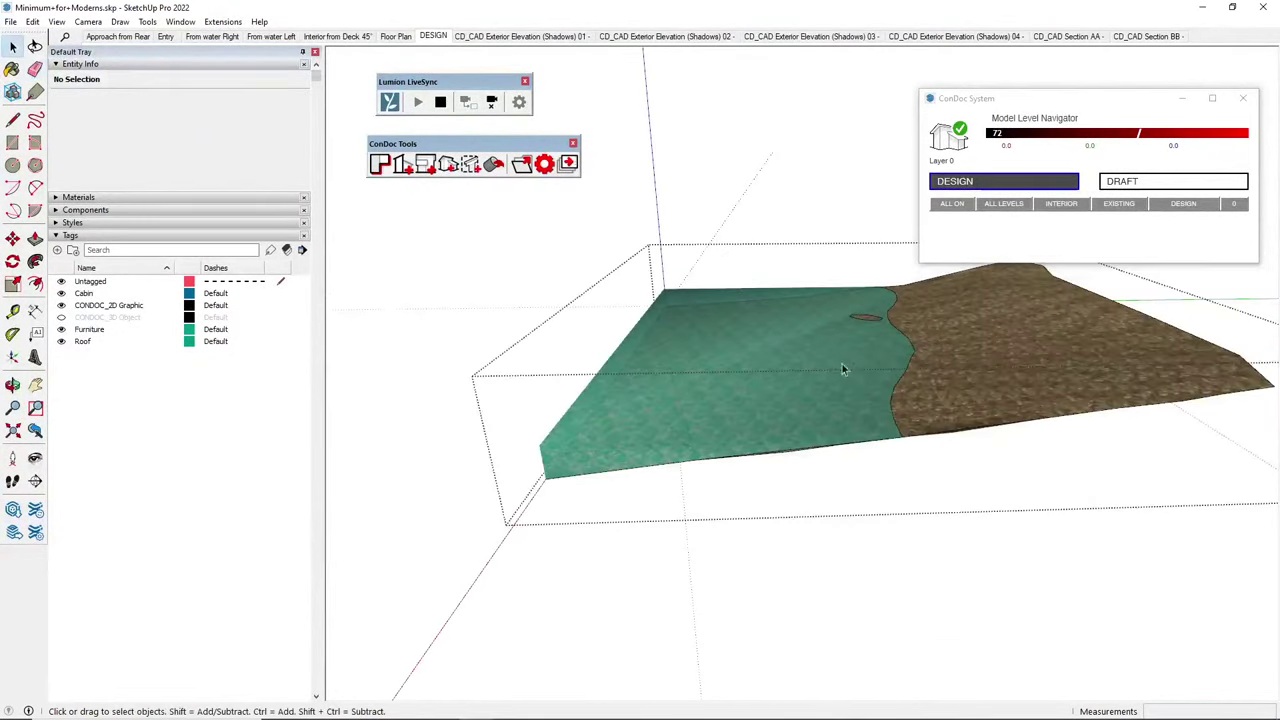
Select only the shoreline edges between water and land and transfer them in place into the terrain group
{"action": "left_click_drag", "start_coordinate": [832, 252], "coordinate": [957, 509]}
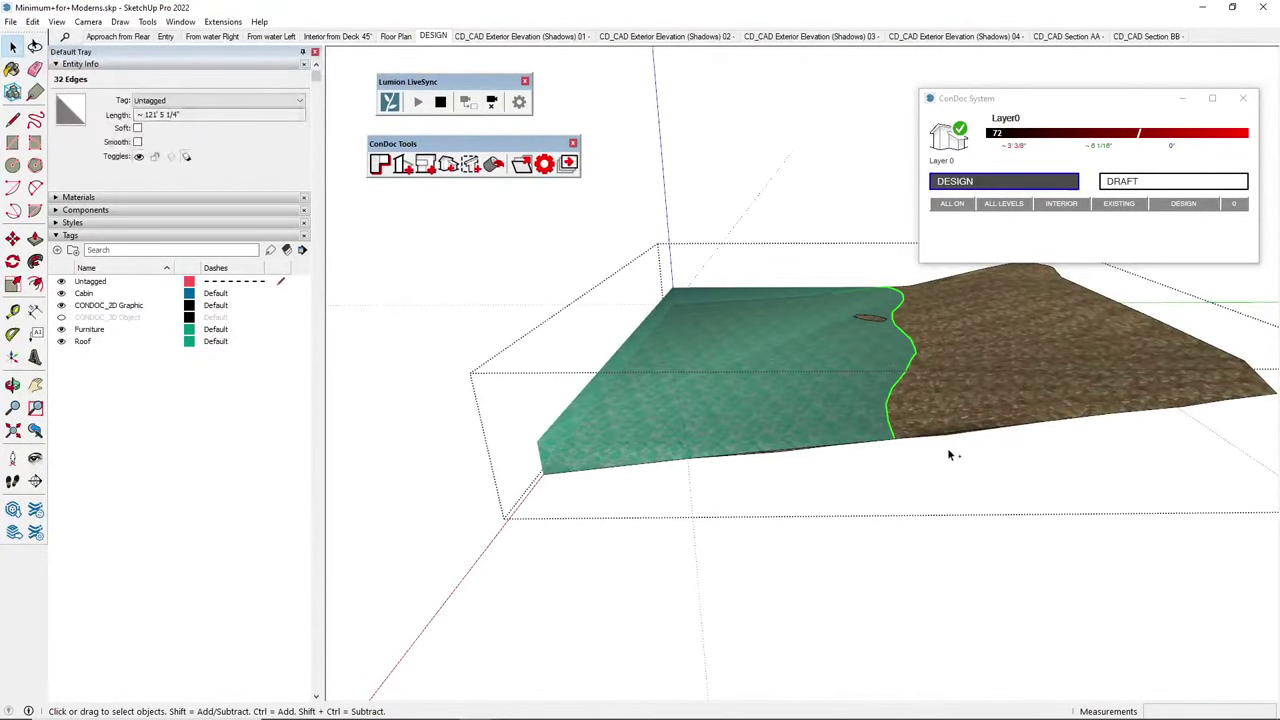
{"action": "key", "text": "Delete"}
{"action": "middle_click_drag", "start_coordinate": [947, 447], "coordinate": [986, 403]}
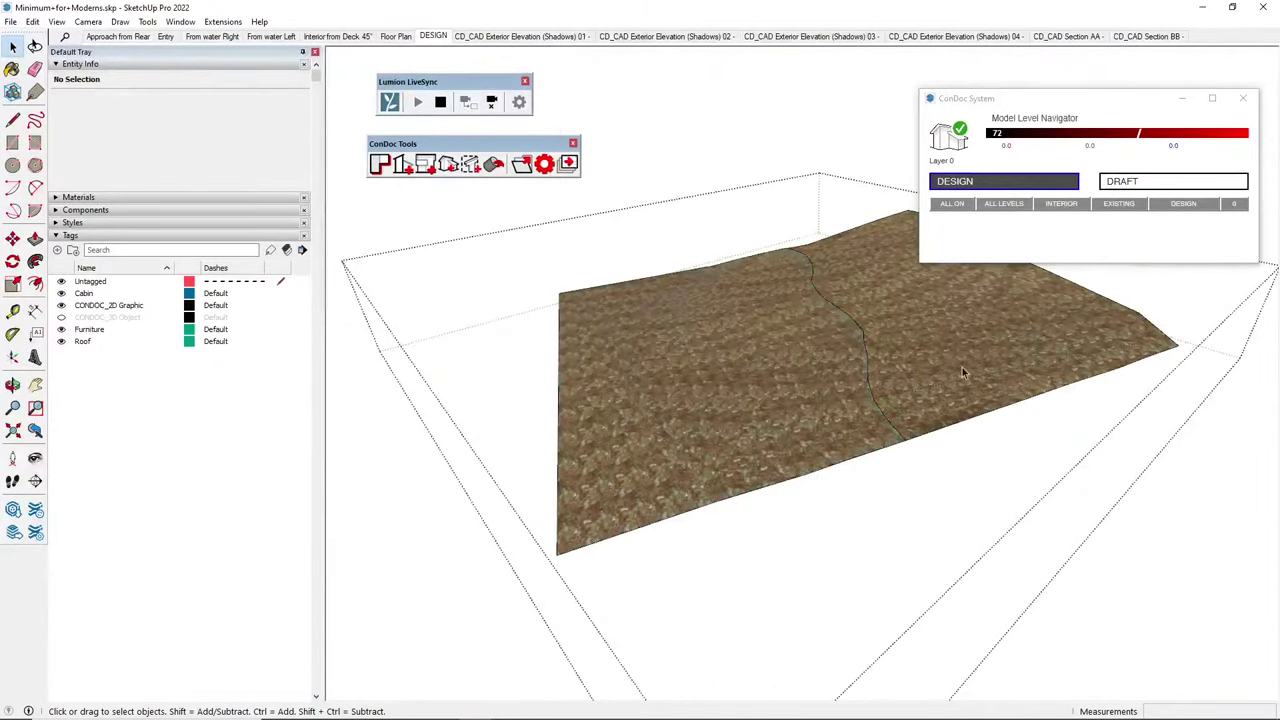
Group the land surface above the shoreline and the lakebed surface below it as two separate groups
{"action": "triple_click", "coordinate": [789, 393]}
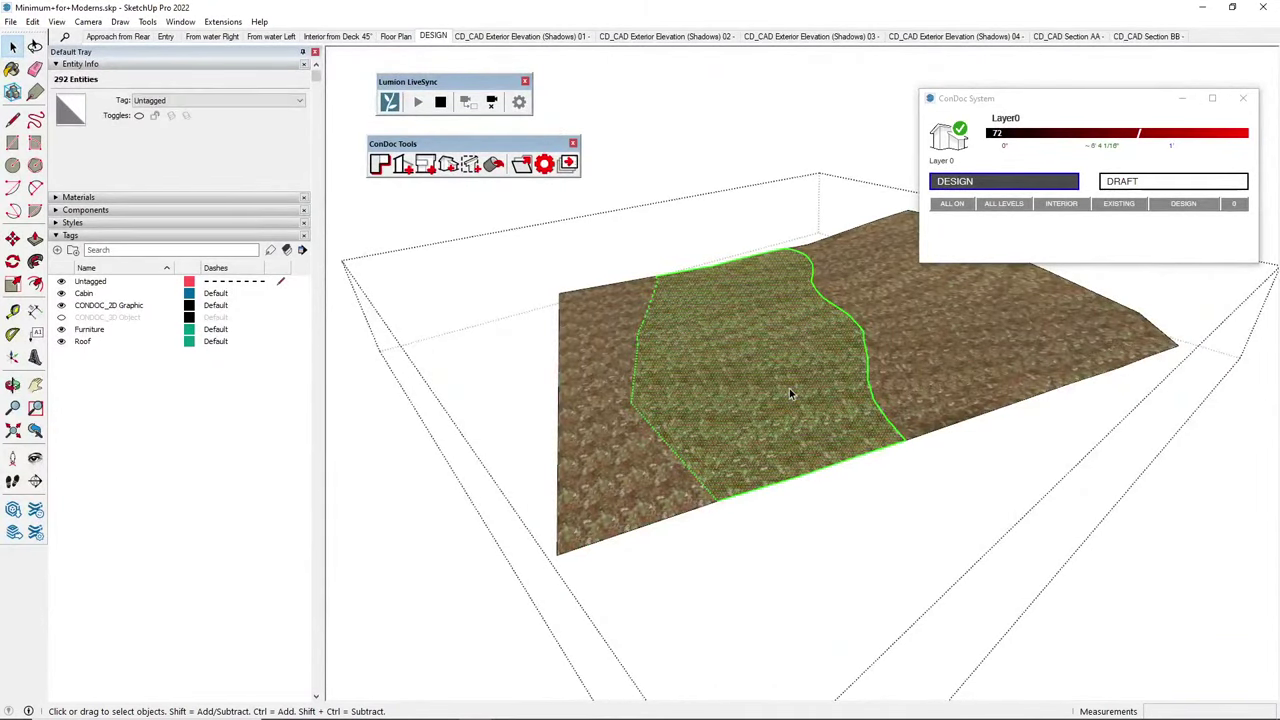
{"action": "middle_click_drag", "start_coordinate": [838, 381], "coordinate": [951, 331]}
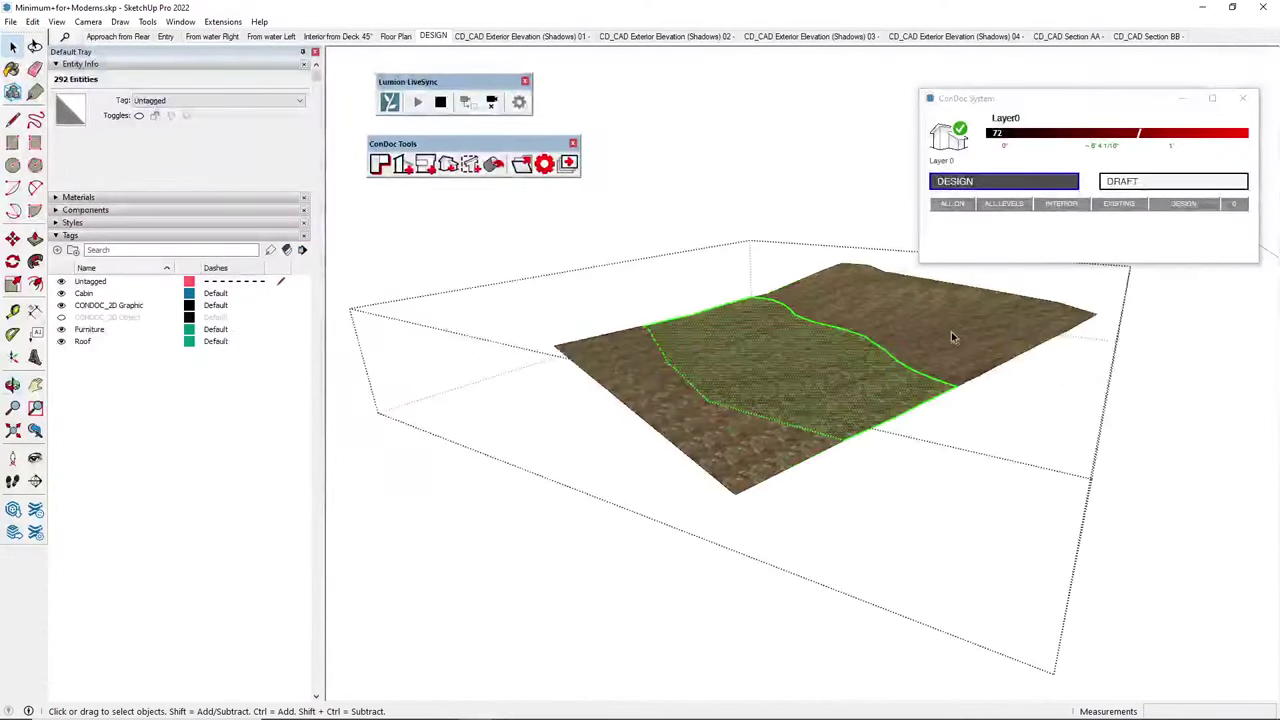
{"action": "triple_click", "coordinate": [951, 331]}
{"action": "key", "text": "g"}
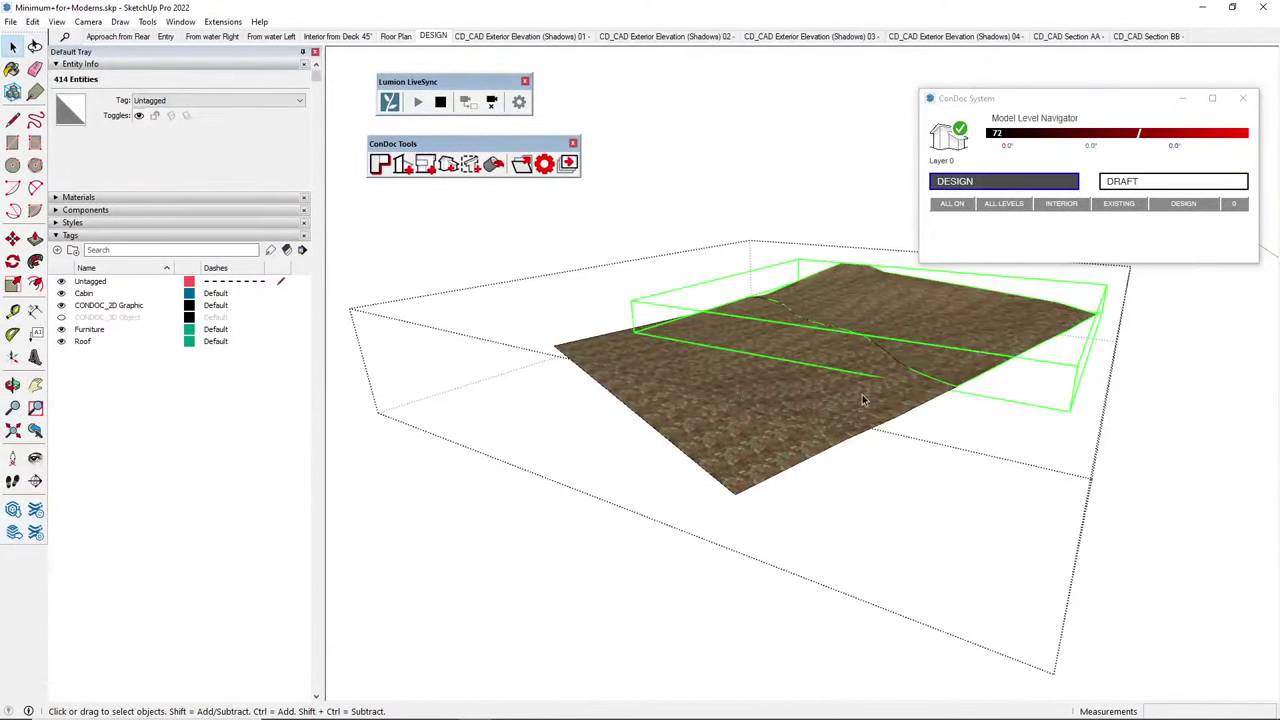
{"action": "triple_click", "coordinate": [837, 391]}
{"action": "key", "text": "g"}
{"action": "middle_click_drag", "start_coordinate": [838, 395], "coordinate": [871, 363]}
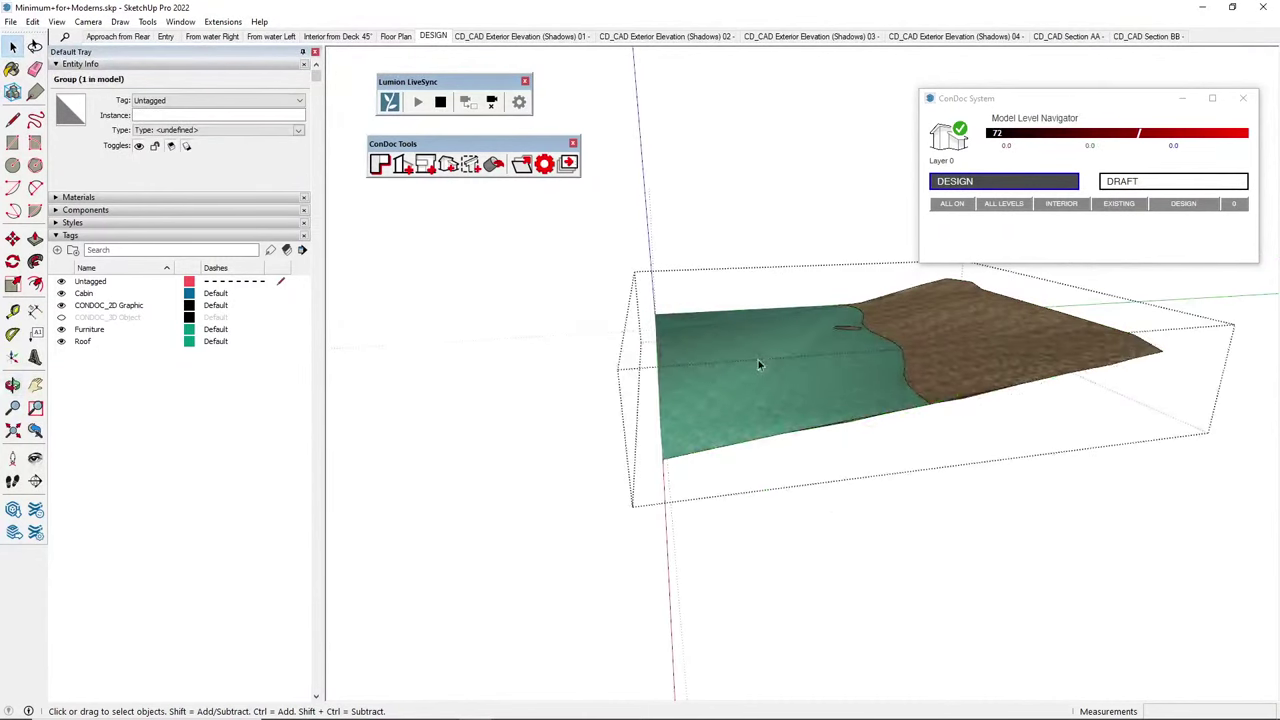
Open the land-side terrain group and make its surface geometry a nested group
{"action": "left_click", "coordinate": [812, 295]}
{"action": "middle_click_drag", "start_coordinate": [812, 300], "coordinate": [852, 406]}
{"action": "middle_click_drag", "start_coordinate": [935, 349], "coordinate": [826, 400]}
{"action": "double_click", "coordinate": [768, 336]}
{"action": "triple_click", "coordinate": [766, 335]}
{"action": "key", "text": "Escape"}
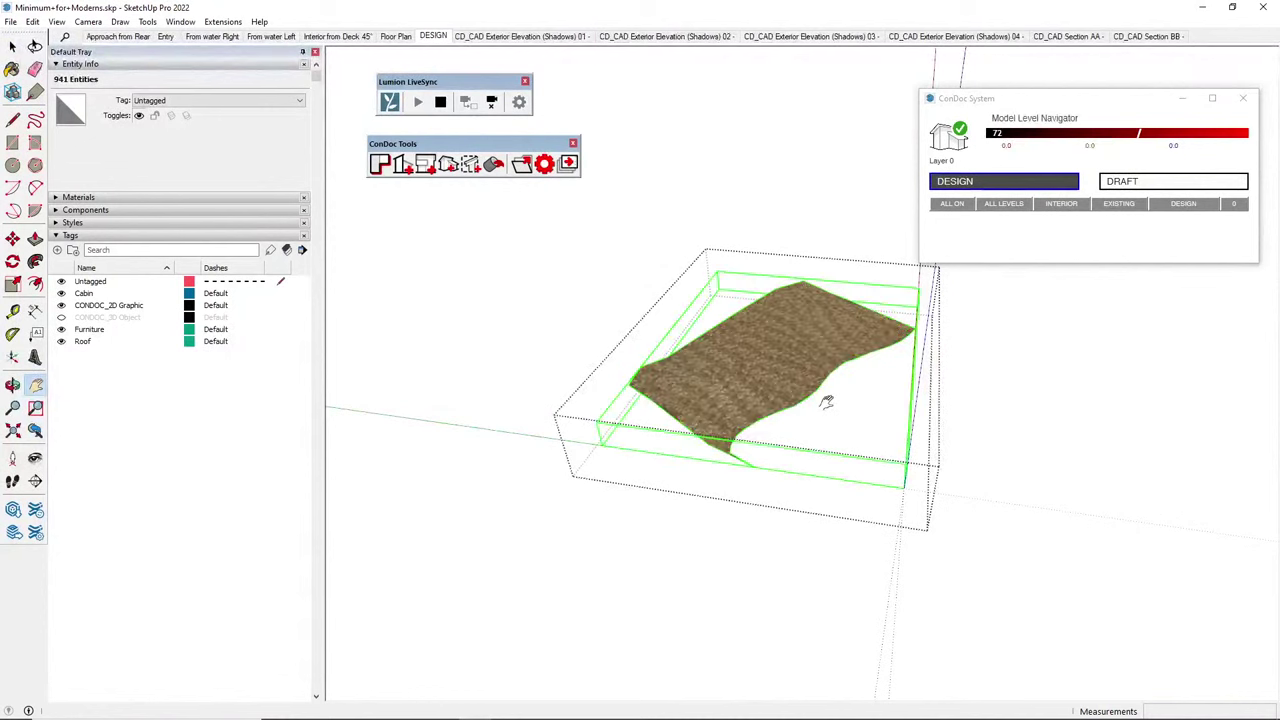
Draw a large horizontal rectangle extending past the land surface on all sides and make it a group
{"action": "scroll", "coordinate": [829, 406], "scroll_direction": "down", "scroll_amount": 2}
{"action": "key", "text": "r"}
{"action": "left_click", "coordinate": [576, 253]}
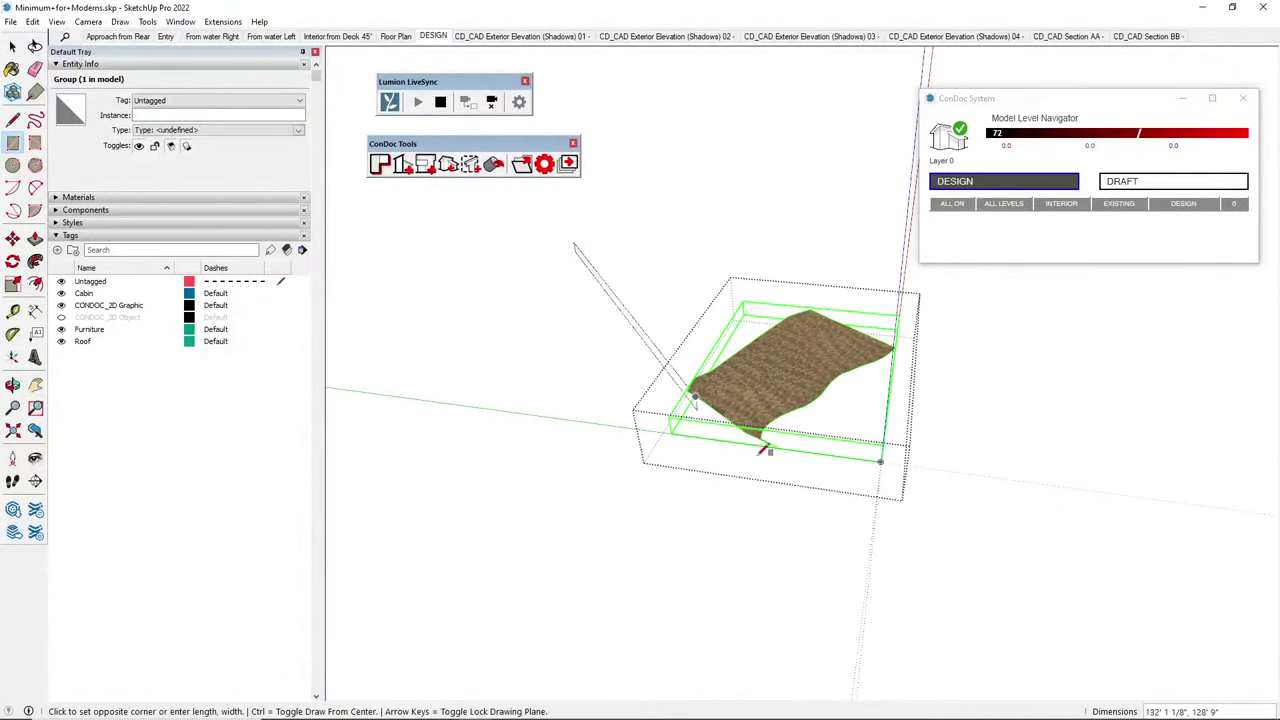
{"action": "left_click", "coordinate": [1068, 567]}
{"action": "key", "text": "space"}
{"action": "double_click", "coordinate": [968, 430]}
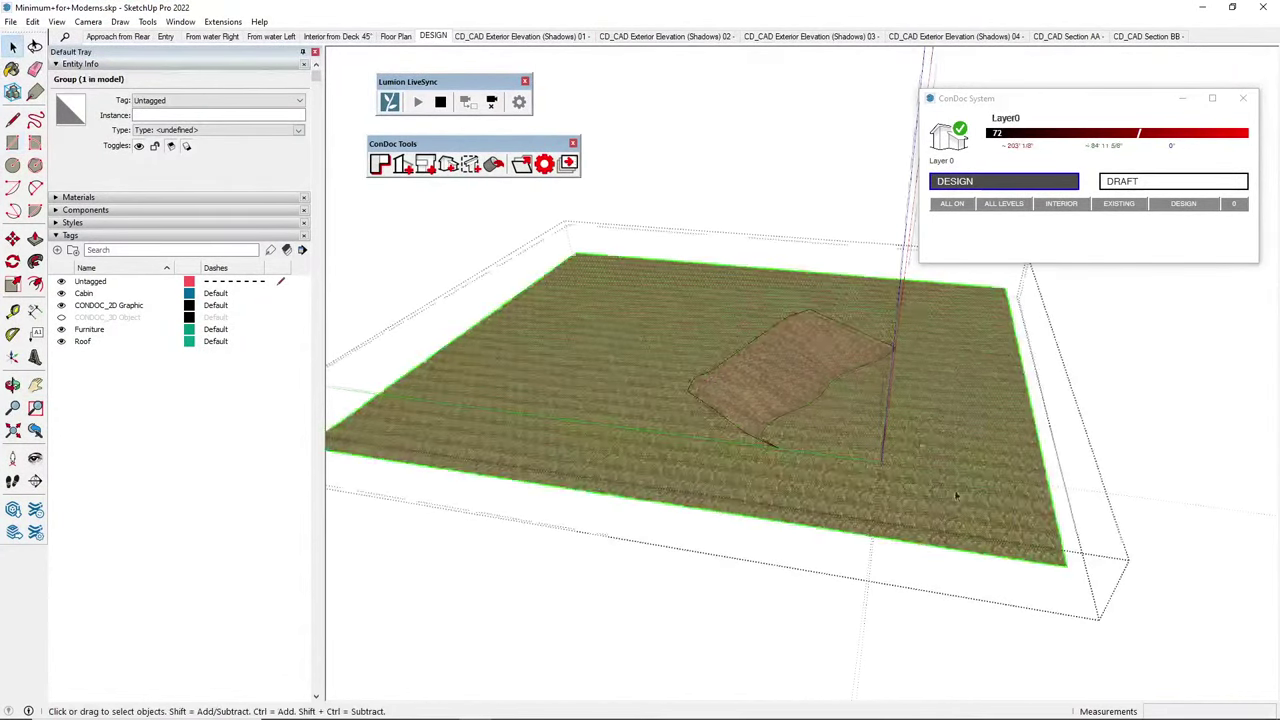
{"action": "middle_click_drag", "start_coordinate": [965, 432], "coordinate": [924, 403]}
{"action": "key", "text": "g"}
Copy the rectangle group vertically upward by 12 inches and array it as 15 copies
{"action": "key", "text": "m"}
{"action": "left_click", "coordinate": [977, 417]}
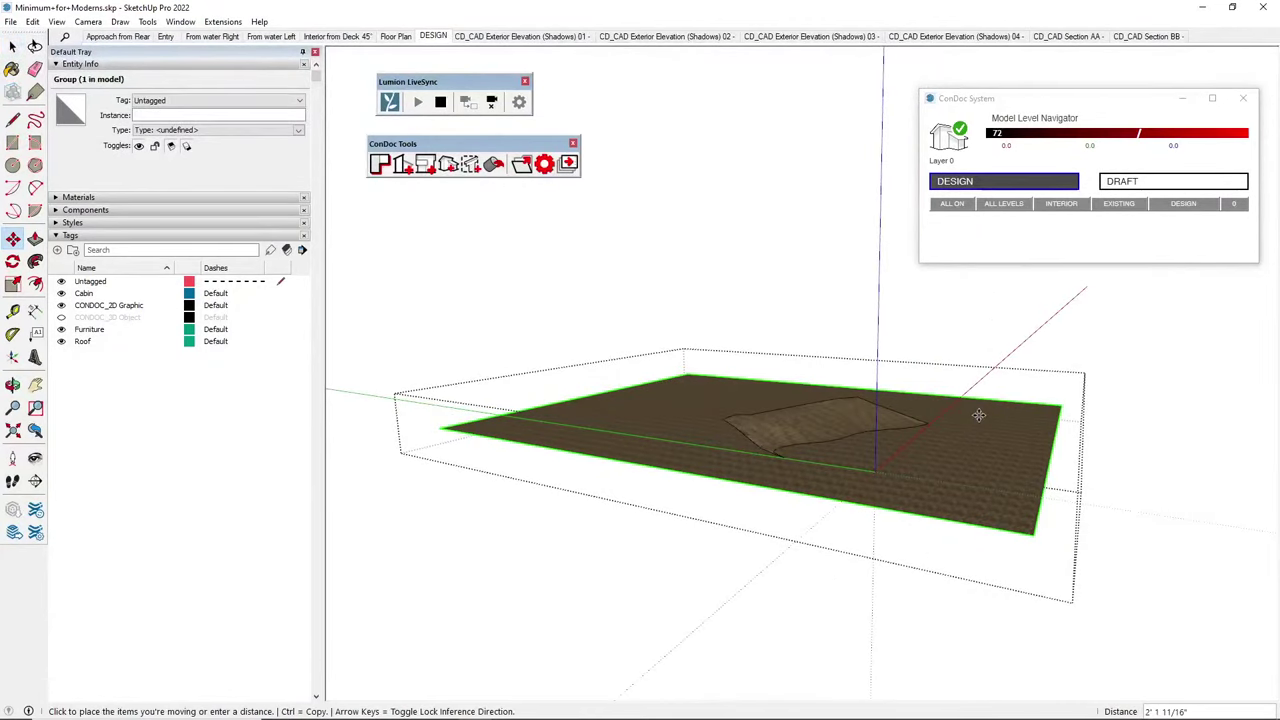
{"action": "key", "text": "Up"}
{"action": "middle_click_drag", "start_coordinate": [998, 446], "coordinate": [1010, 374]}
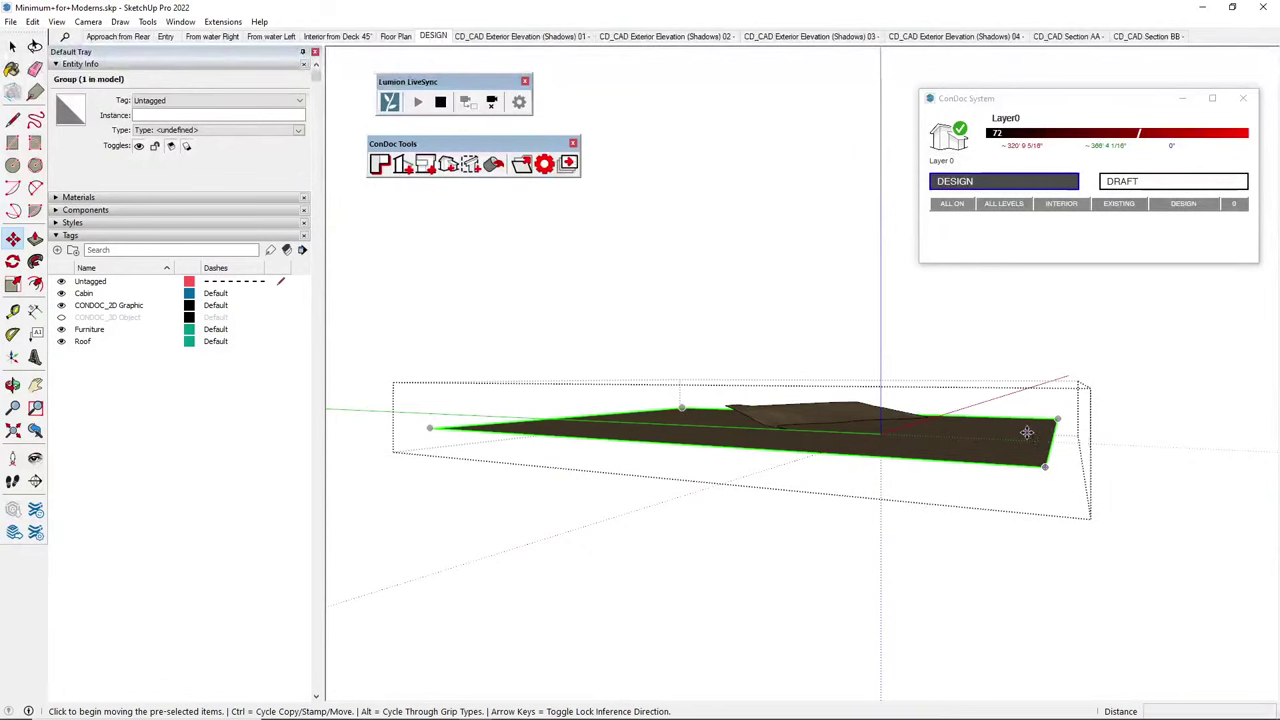
{"action": "key", "text": "ctrl"}
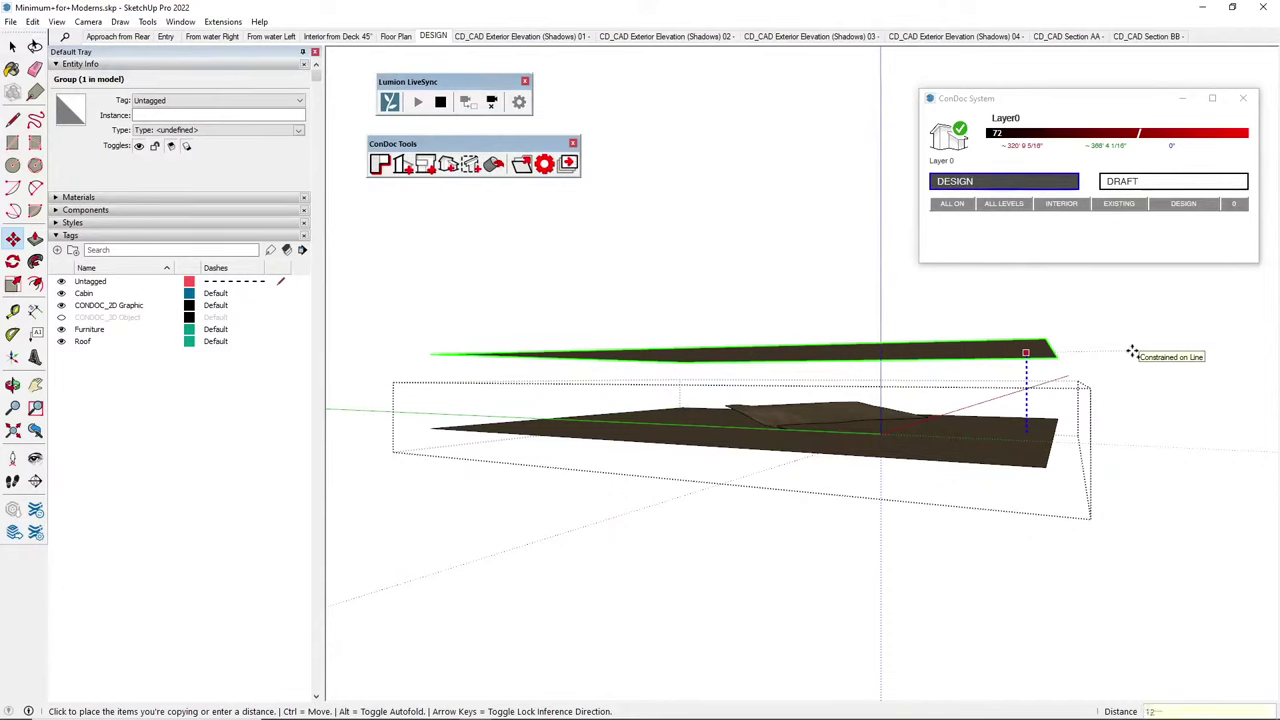
{"action": "key", "text": "Return"}
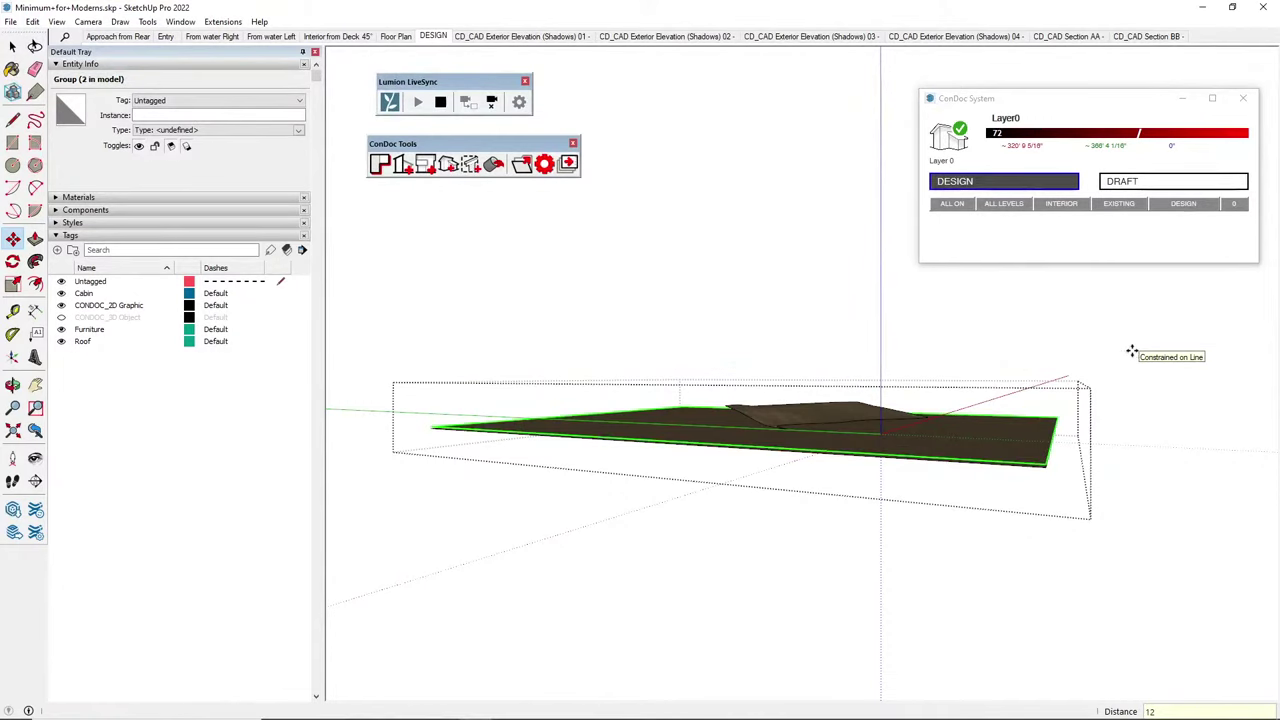
{"action": "type", "text": "5x"}
{"action": "key", "text": "Return"}
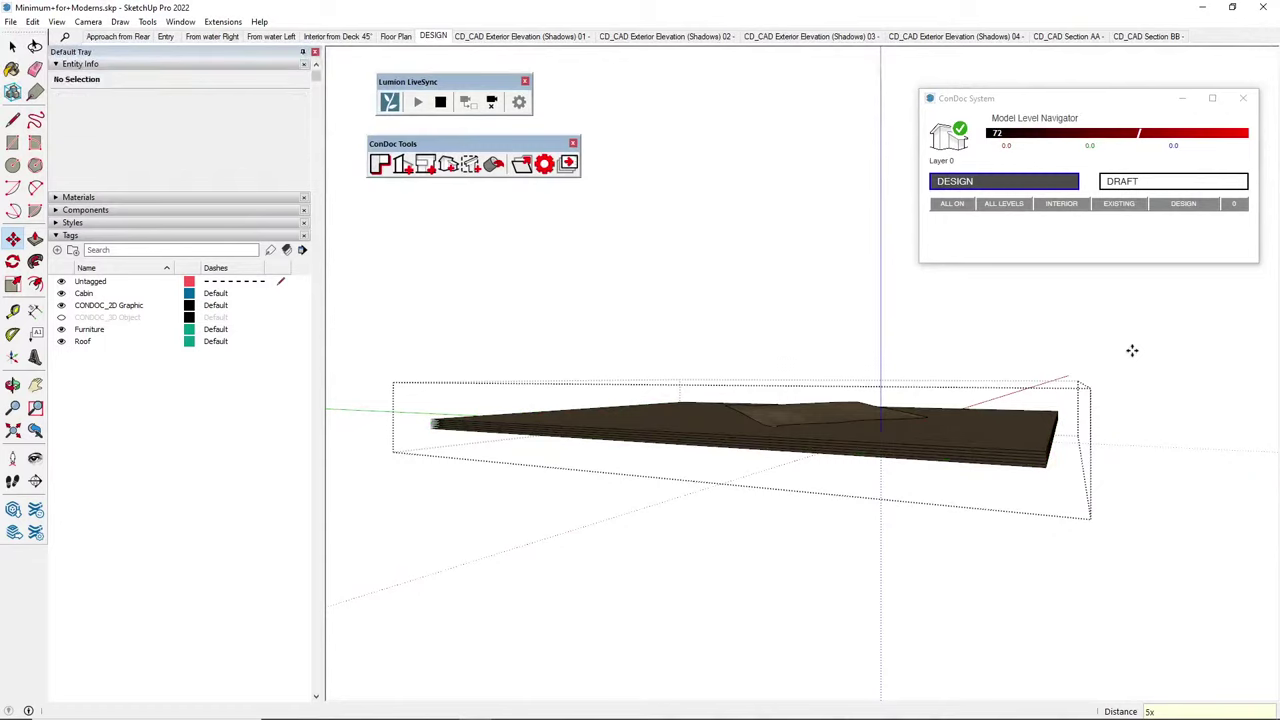
{"action": "type", "text": "10x"}
{"action": "key", "text": "Return"}
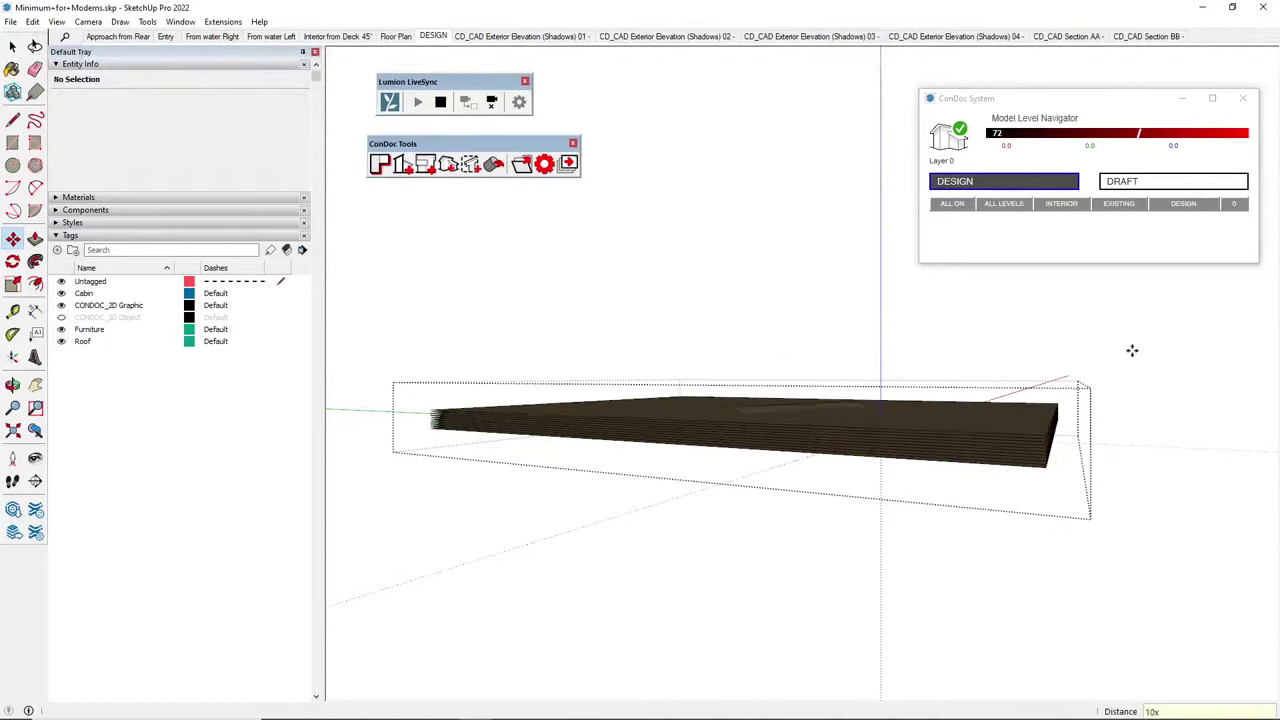
{"action": "type", "text": "15x"}
{"action": "key", "text": "Return"}
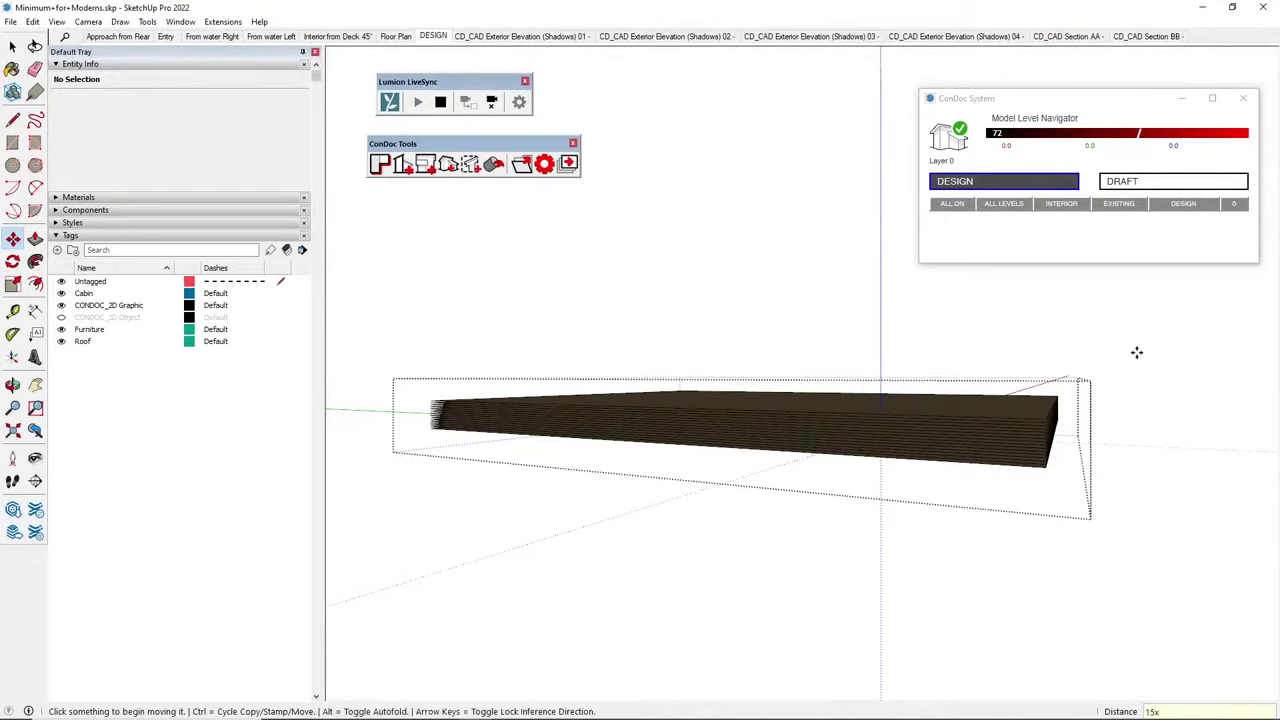
Select the stacked planes together with the land surface and intersect their faces with the selection only
{"action": "key", "text": "space"}
{"action": "left_click", "coordinate": [1006, 432]}
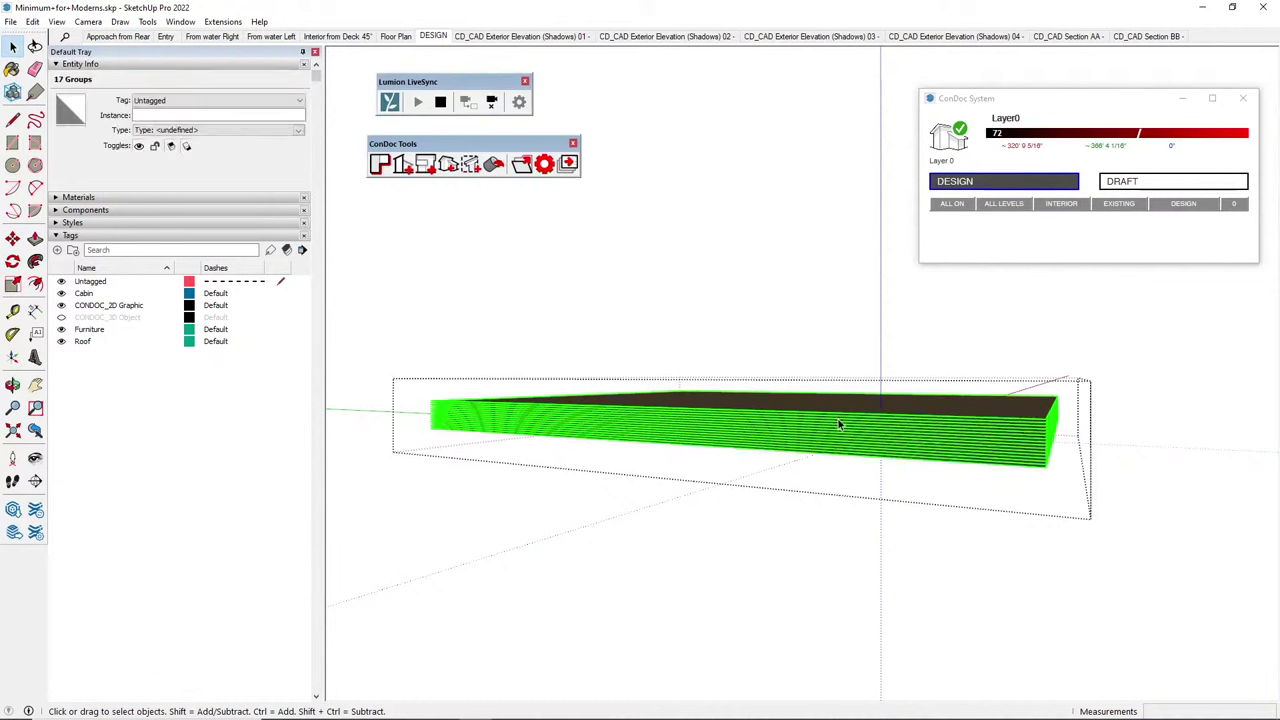
{"action": "scroll", "coordinate": [840, 420], "scroll_direction": "up", "scroll_amount": 3}
{"action": "right_click", "coordinate": [842, 411]}
{"action": "mouse_move", "coordinate": [910, 558]}
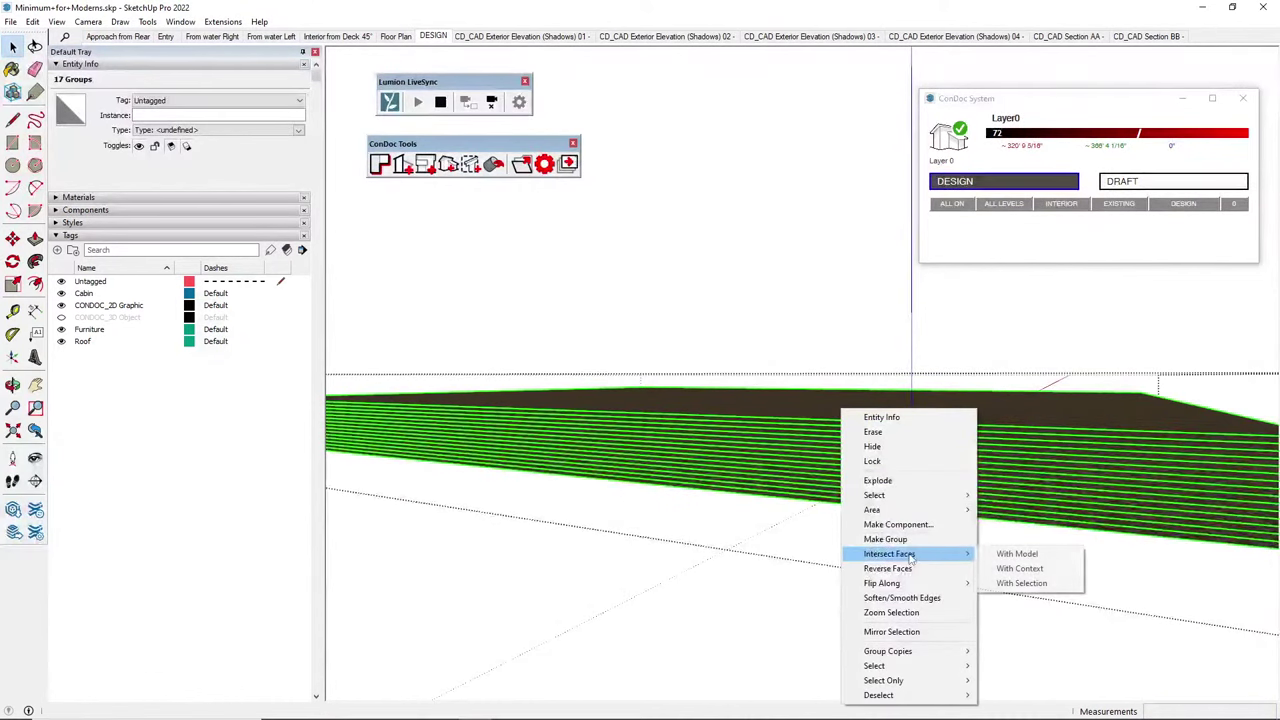
{"action": "left_click", "coordinate": [1045, 583]}
Delete the stacked horizontal planes while keeping the contour edges and the land surface
{"action": "scroll", "coordinate": [705, 419], "scroll_direction": "down", "scroll_amount": 3}
{"action": "left_click_drag", "start_coordinate": [1150, 352], "coordinate": [1003, 505]}
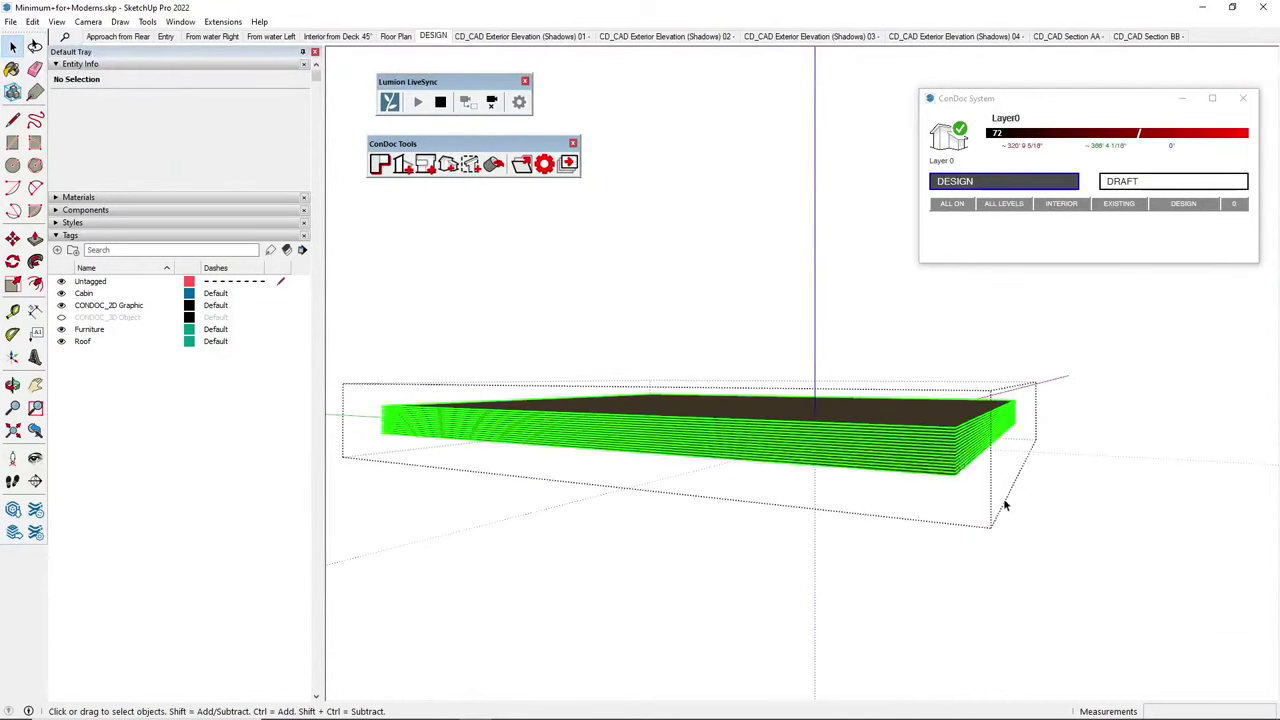
{"action": "key", "text": "Delete"}
Select only the contour edges on the terrain, cut them, and leave the land editing context
{"action": "middle_click_drag", "start_coordinate": [920, 389], "coordinate": [943, 449]}
{"action": "scroll", "coordinate": [762, 428], "scroll_direction": "up", "scroll_amount": 4}
{"action": "left_click", "coordinate": [878, 392]}
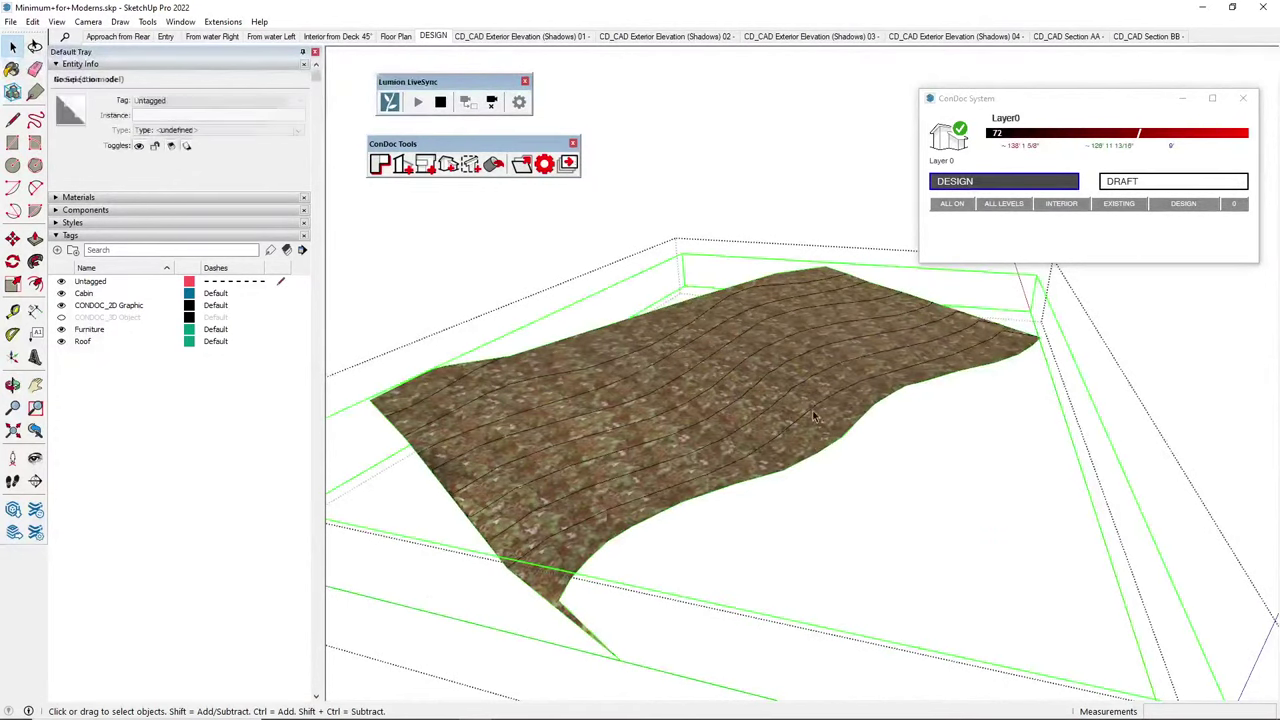
{"action": "scroll", "coordinate": [811, 411], "scroll_direction": "down", "scroll_amount": 4}
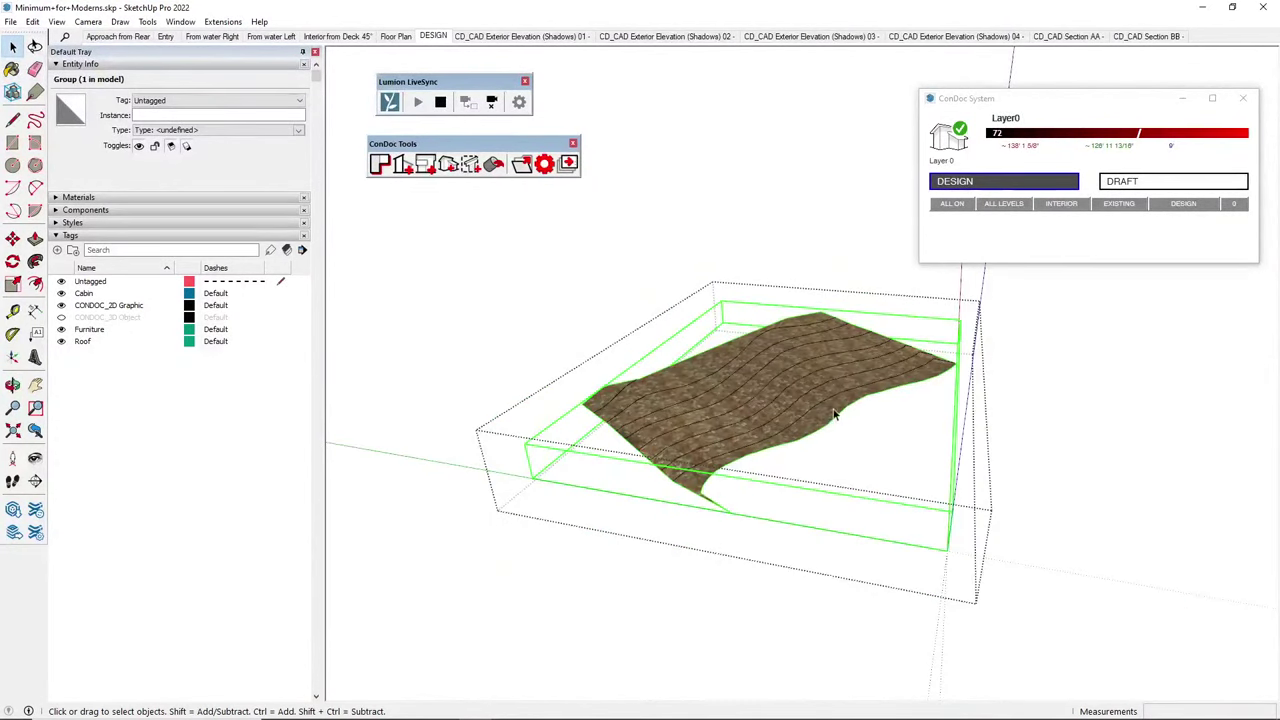
{"action": "middle_click_drag", "start_coordinate": [834, 413], "coordinate": [797, 400]}
{"action": "key", "text": "ctrl+a"}
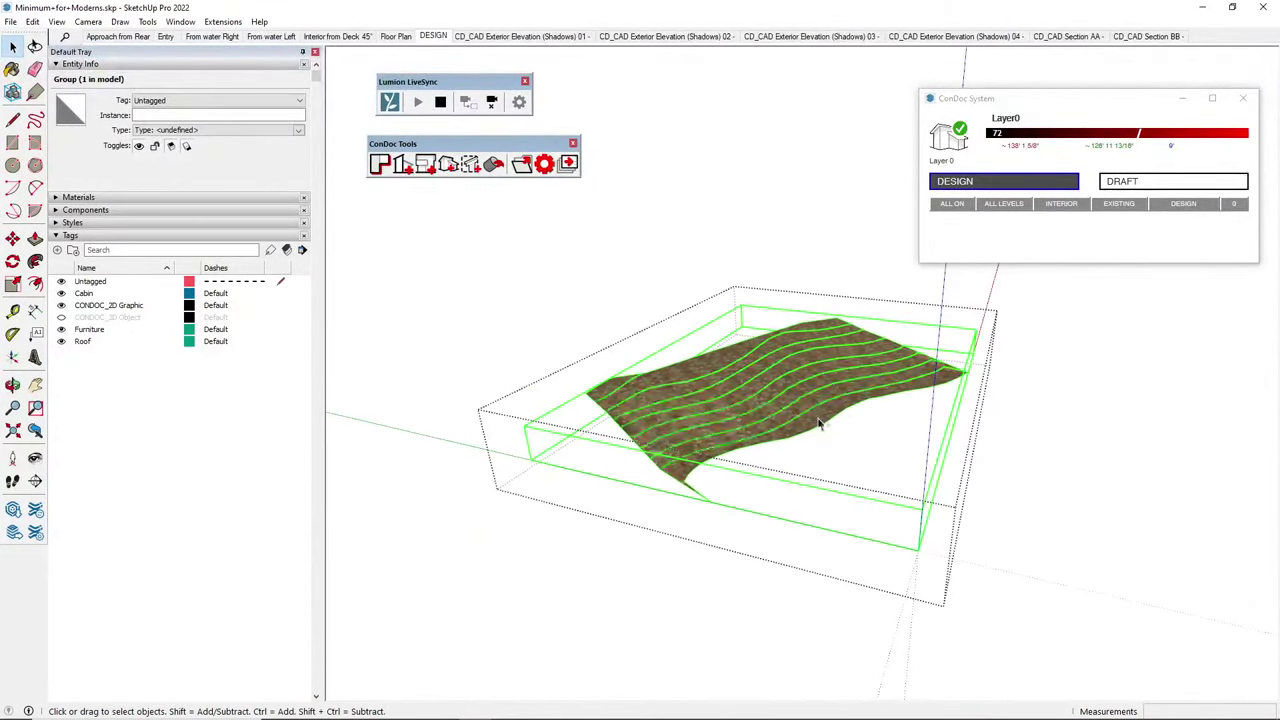
{"action": "left_click", "coordinate": [819, 422], "text": "shift"}
{"action": "scroll", "coordinate": [818, 425], "scroll_direction": "up", "scroll_amount": 2}
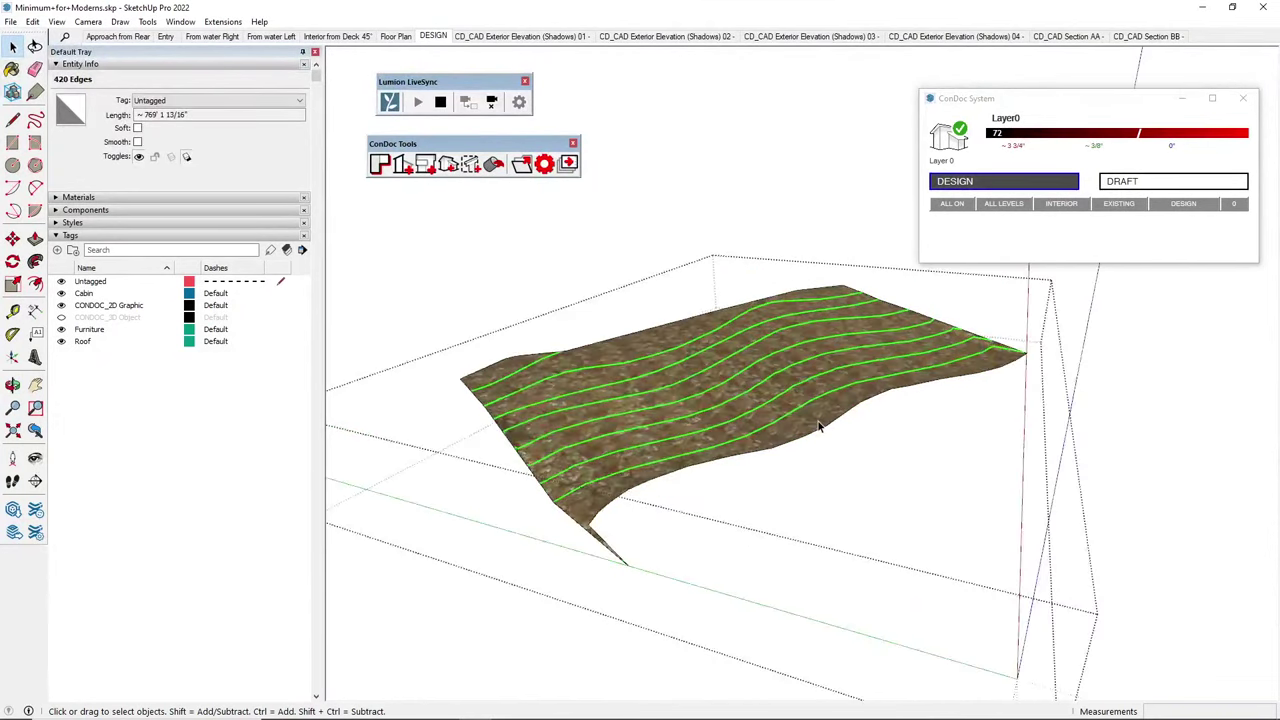
{"action": "key", "text": "Delete"}
{"action": "key", "text": "Escape"}
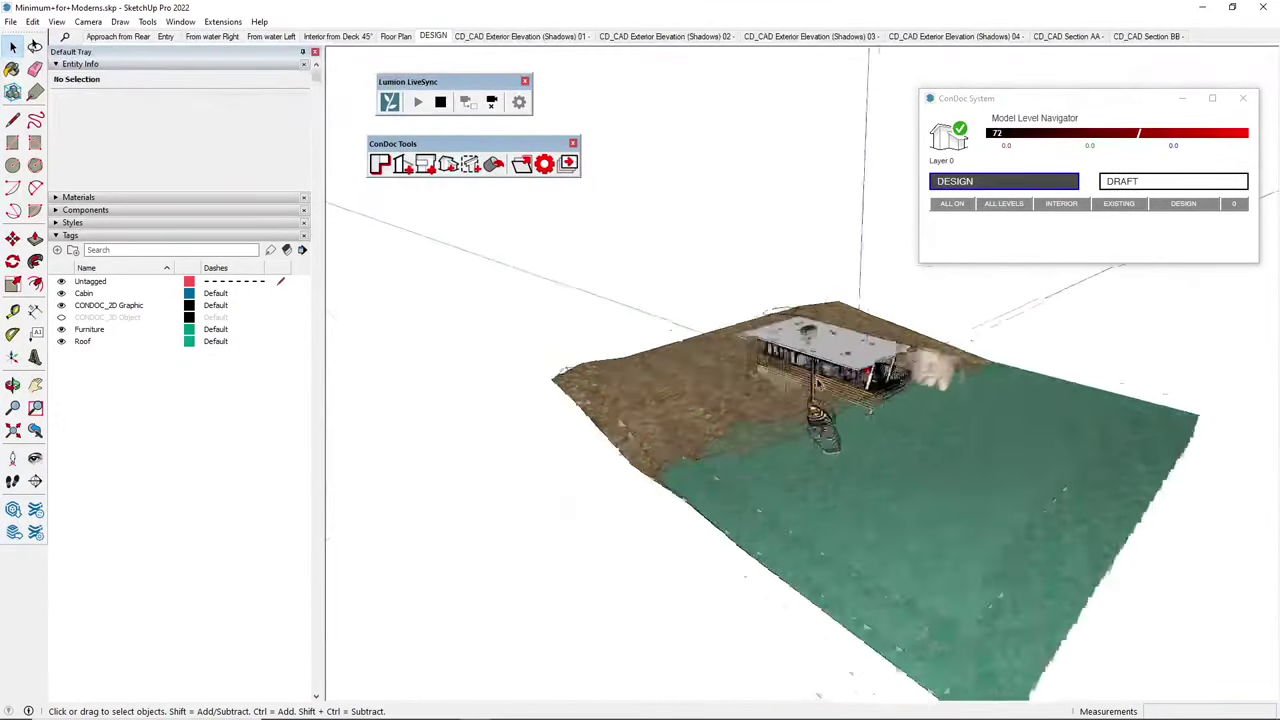
Inside the site group, assign both the land and the water groups to the CONDOC_3D Object tag
{"action": "middle_click_drag", "start_coordinate": [818, 425], "coordinate": [625, 450]}
{"action": "scroll", "coordinate": [910, 403], "scroll_direction": "up", "scroll_amount": 3}
{"action": "double_click", "coordinate": [920, 395]}
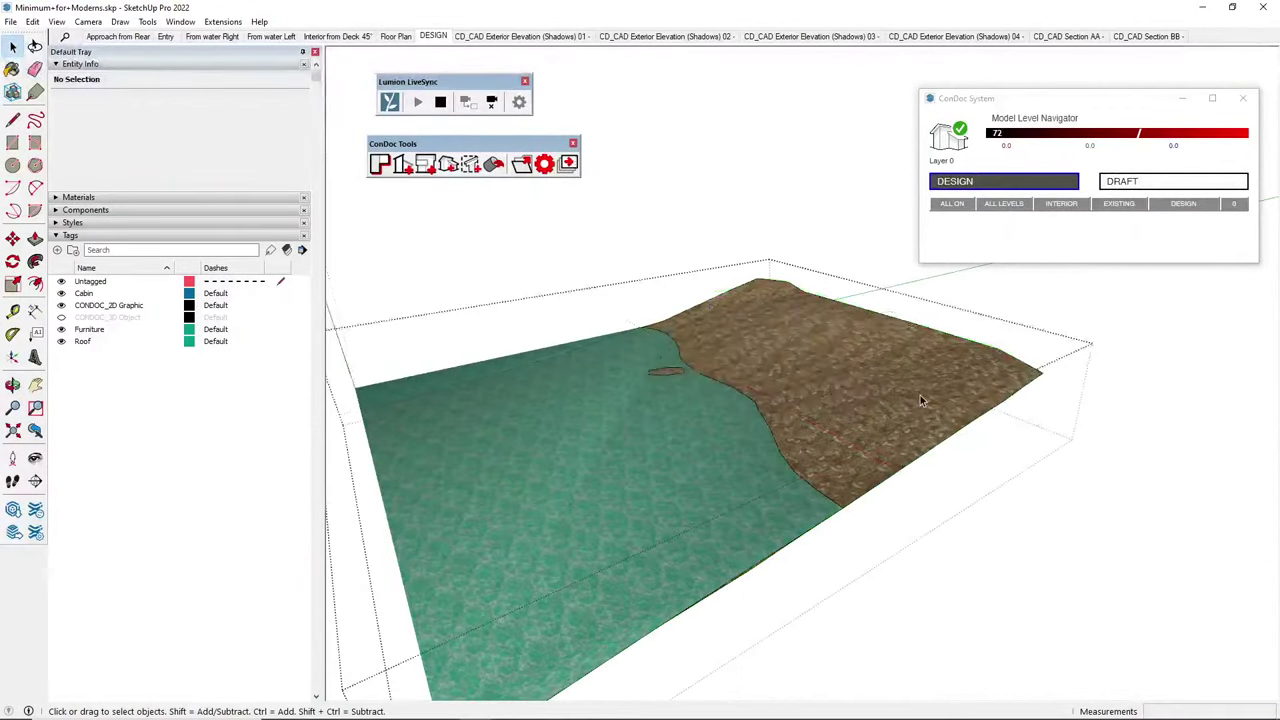
{"action": "middle_click_drag", "start_coordinate": [920, 395], "coordinate": [809, 383]}
{"action": "left_click", "coordinate": [812, 413]}
{"action": "scroll", "coordinate": [812, 415], "scroll_direction": "down", "scroll_amount": 2}
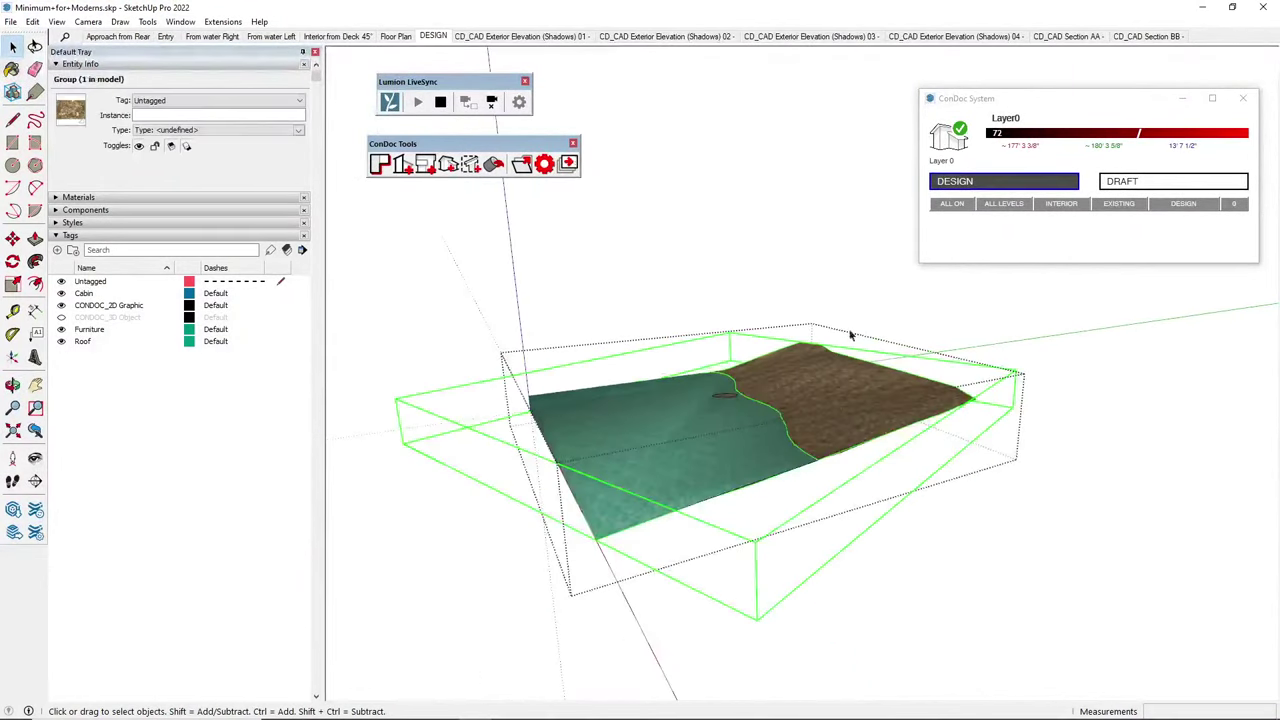
{"action": "left_click_drag", "start_coordinate": [1062, 553], "coordinate": [943, 491]}
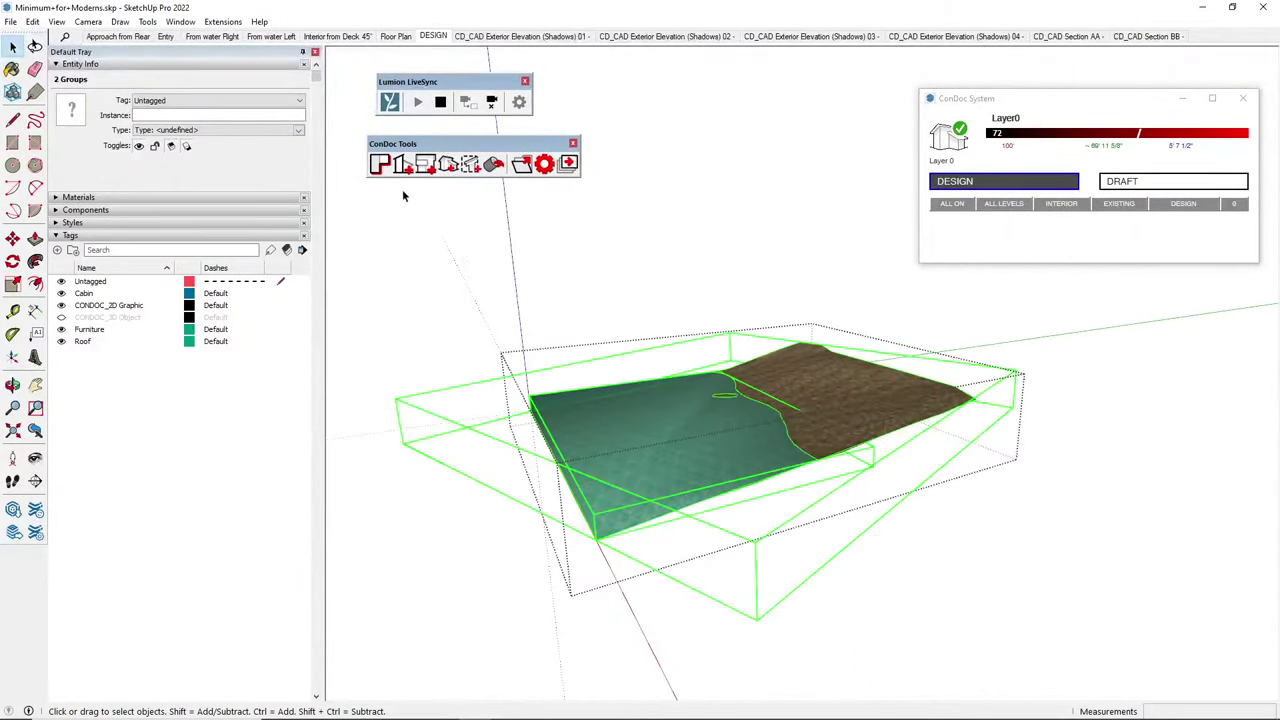
{"action": "left_click", "coordinate": [230, 100]}
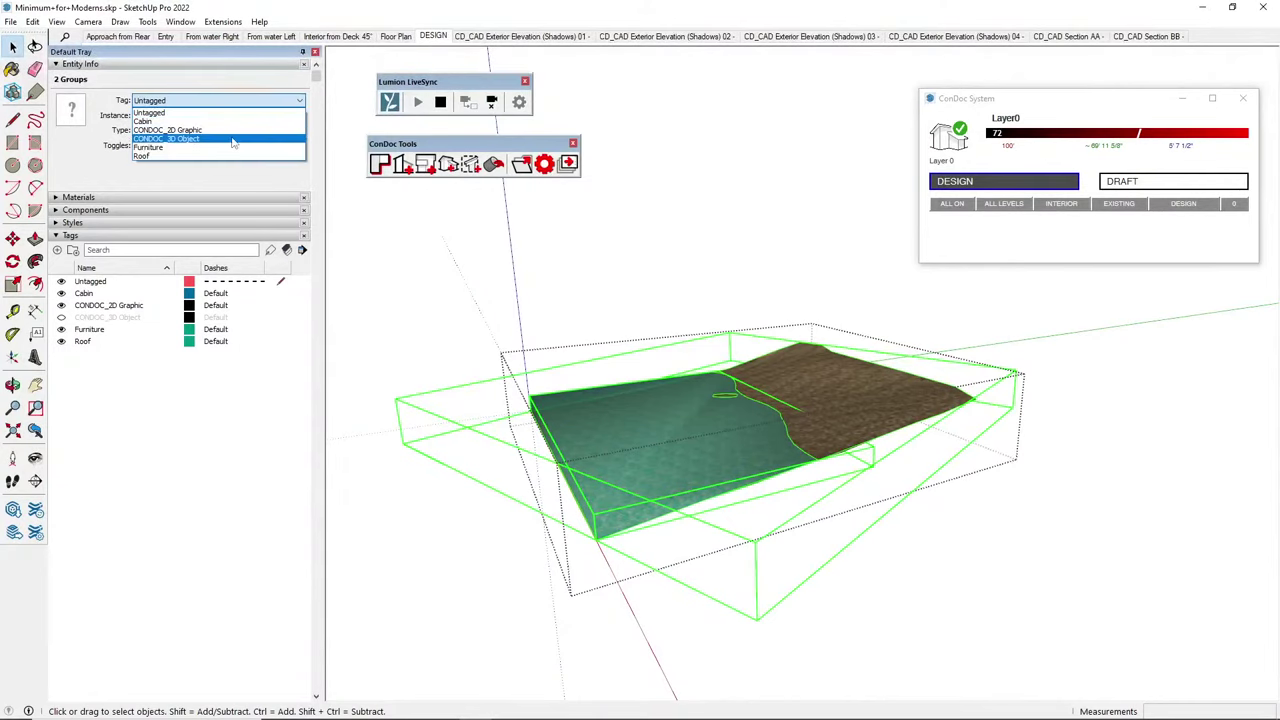
{"action": "left_click", "coordinate": [233, 143]}
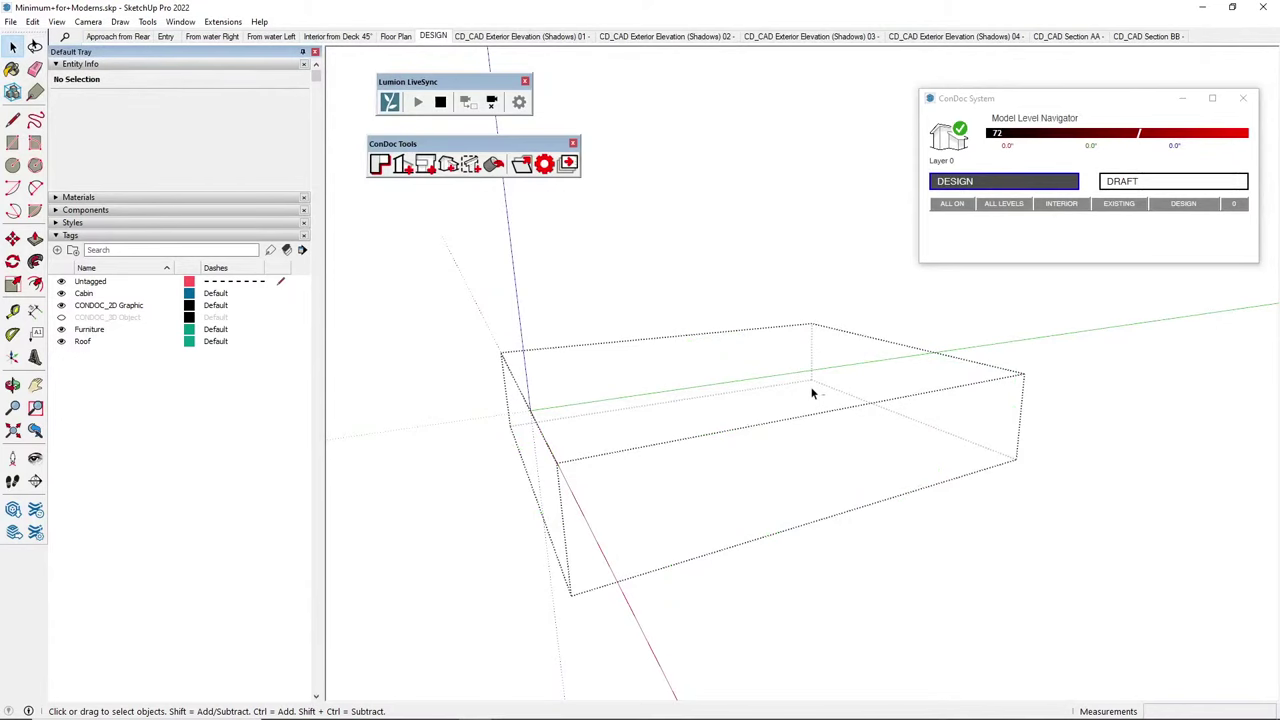
Turn the CONDOC_3D Object tag back on and paste the contour edges in place within the site group
{"action": "middle_click_drag", "start_coordinate": [824, 393], "coordinate": [883, 423]}
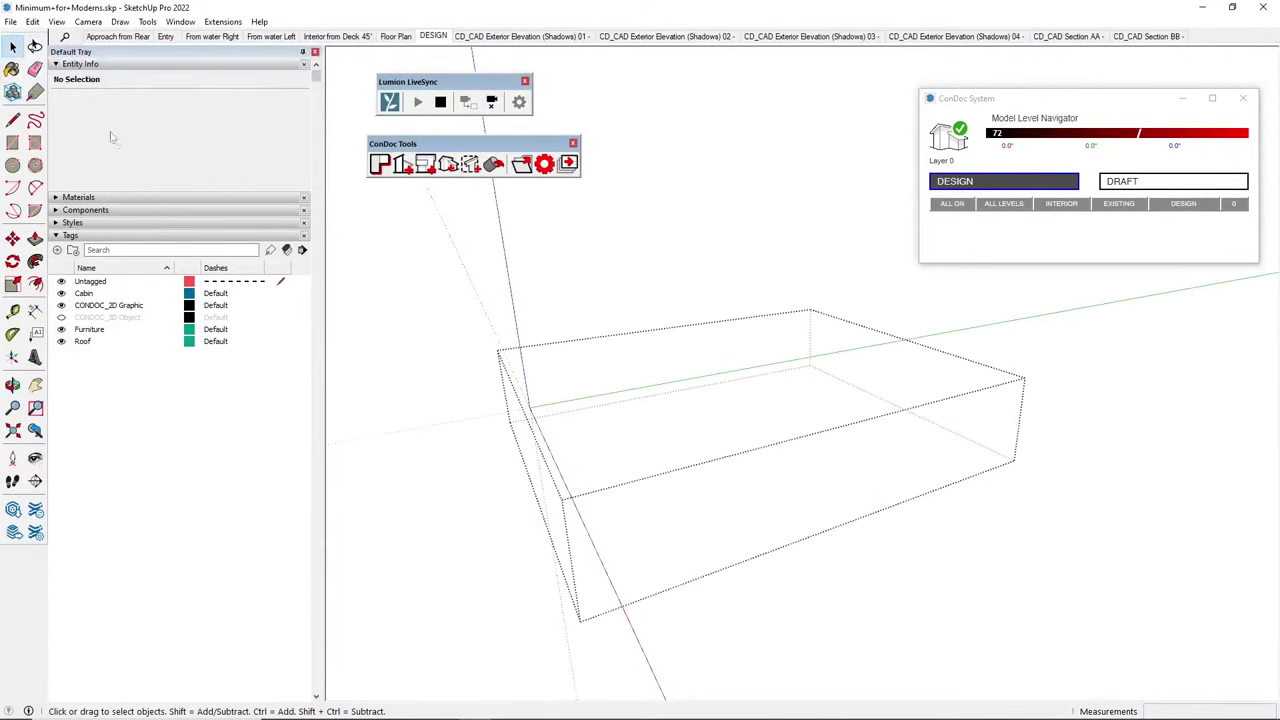
{"action": "left_click", "coordinate": [61, 317]}
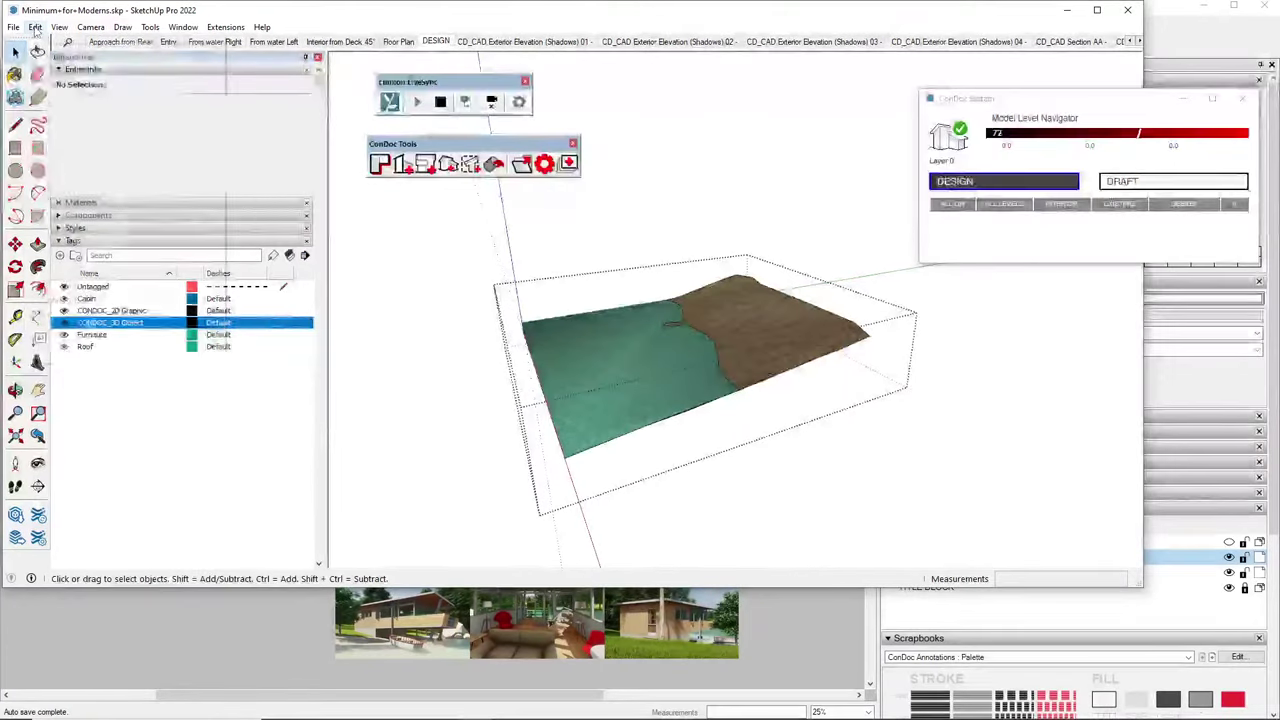
{"action": "left_click", "coordinate": [35, 26]}
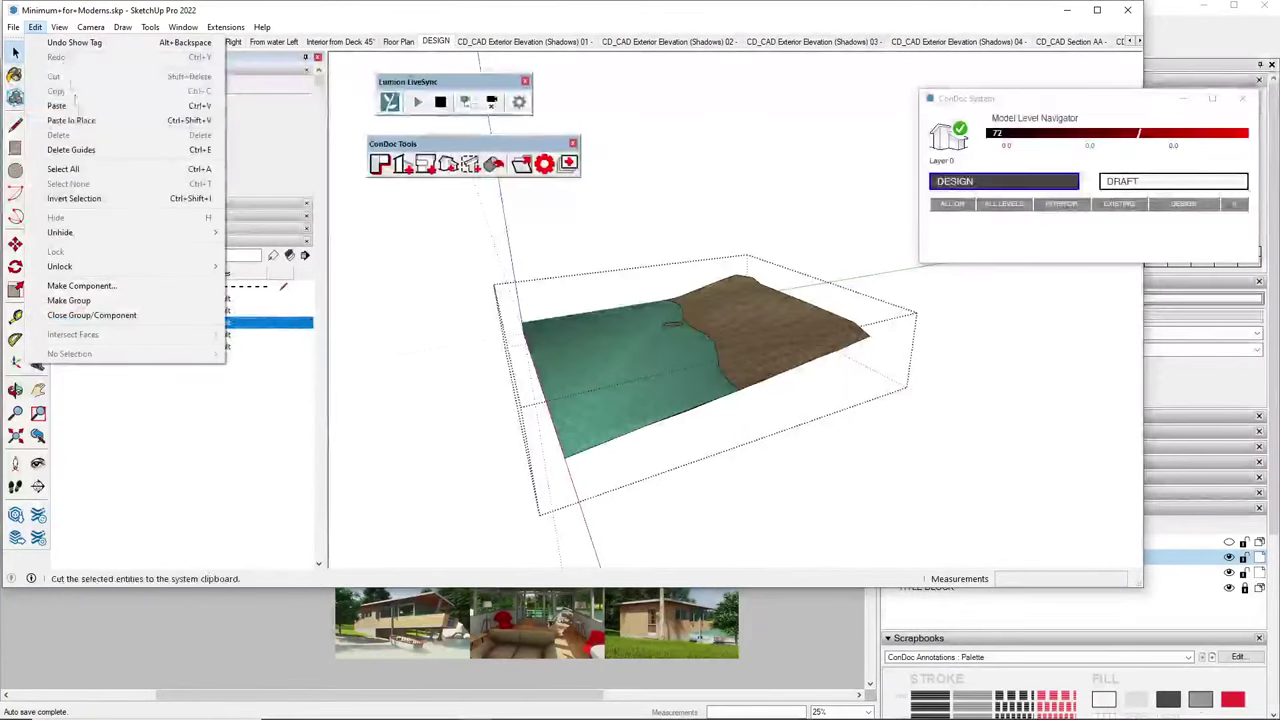
{"action": "left_click", "coordinate": [60, 119]}
{"action": "double_click", "coordinate": [770, 12]}
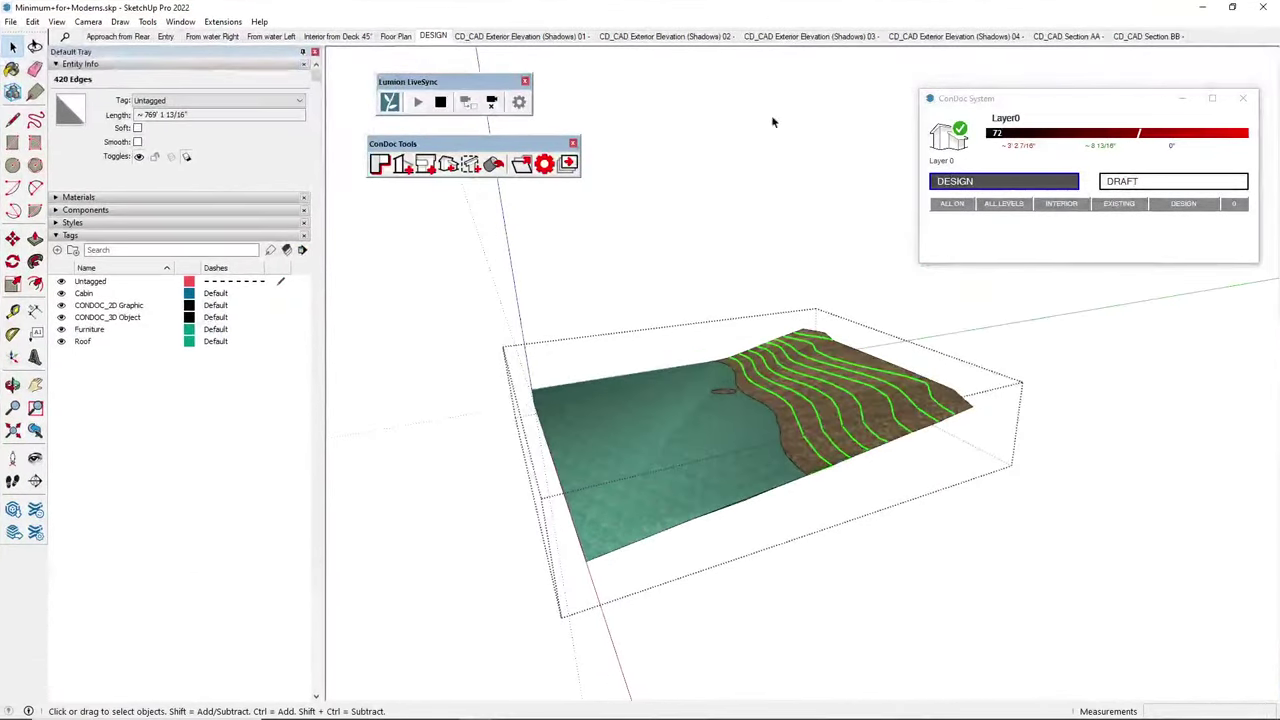
Group the pasted contour edges and assign the group to the CONDOC_2D Graphic tag
{"action": "scroll", "coordinate": [818, 346], "scroll_direction": "up", "scroll_amount": 3}
{"action": "left_click", "coordinate": [892, 403]}
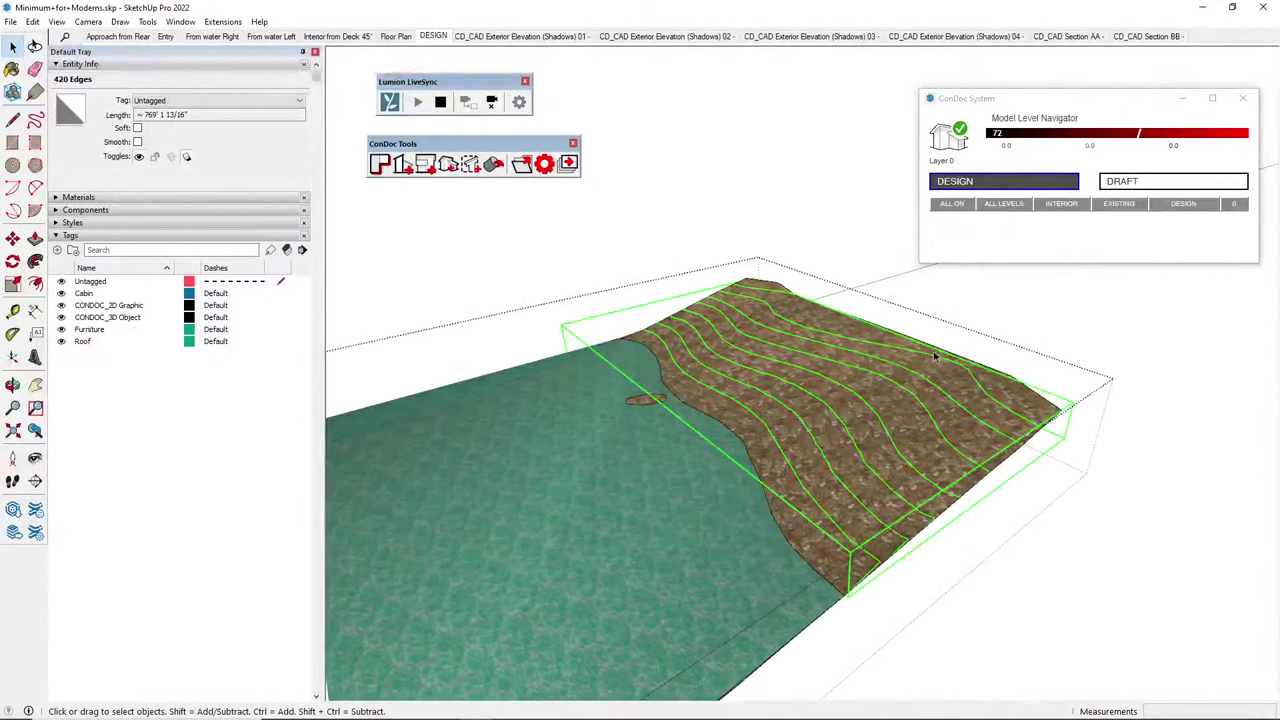
{"action": "left_click", "coordinate": [180, 100]}
{"action": "left_click", "coordinate": [170, 127]}
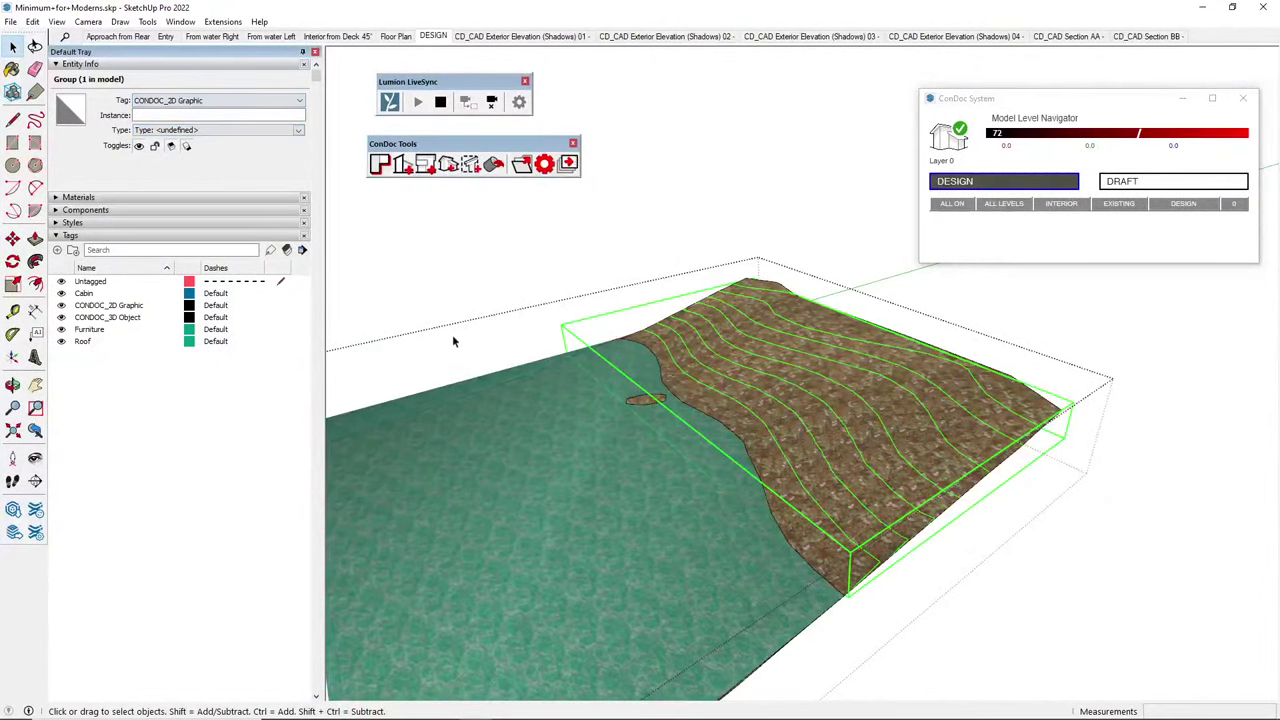
Toggle the CONDOC_3D Object tag and the rest of the model to check the contours alone and in context
{"action": "middle_click_drag", "start_coordinate": [489, 383], "coordinate": [785, 407]}
{"action": "scroll", "coordinate": [785, 407], "scroll_direction": "up", "scroll_amount": 3}
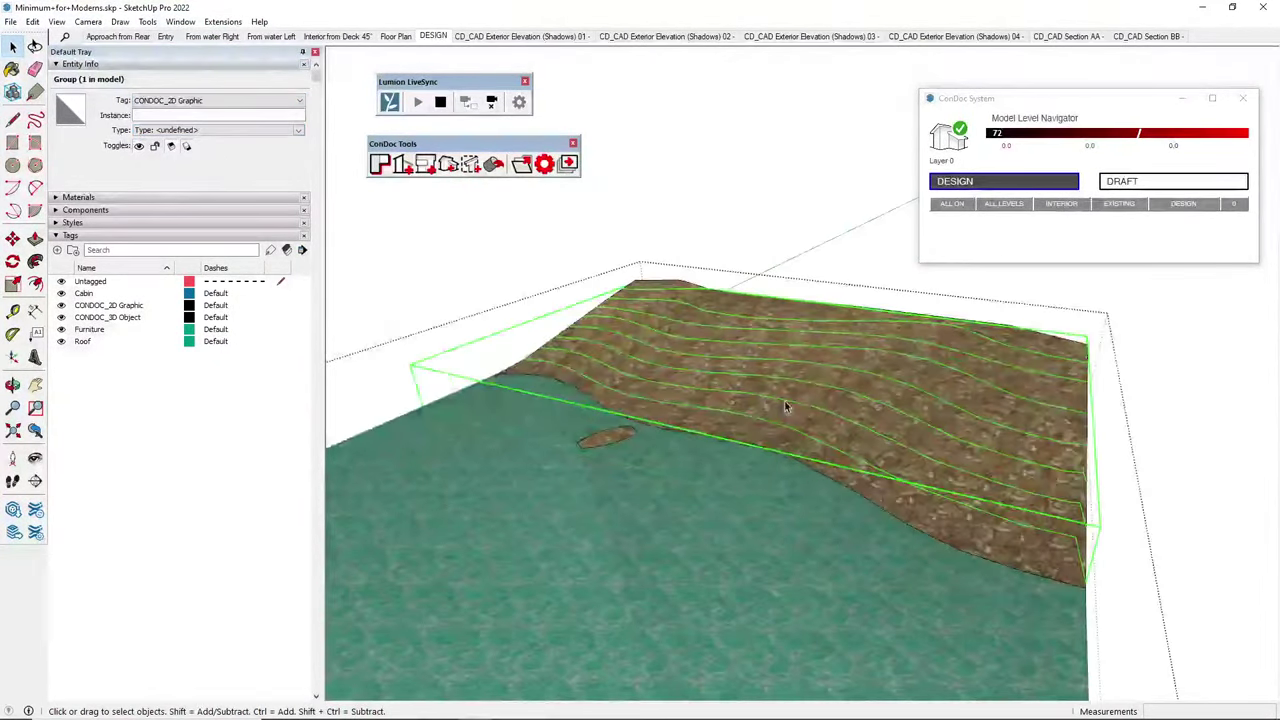
{"action": "double_click", "coordinate": [785, 407]}
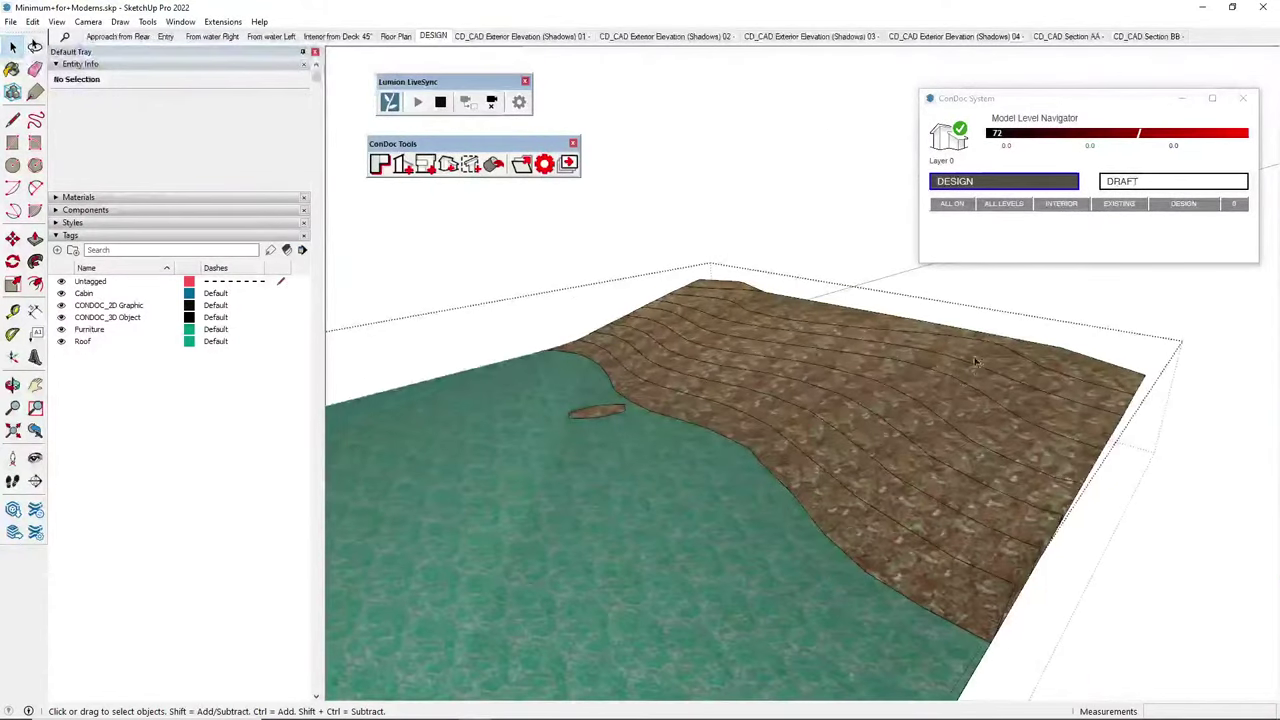
{"action": "left_click", "coordinate": [61, 318]}
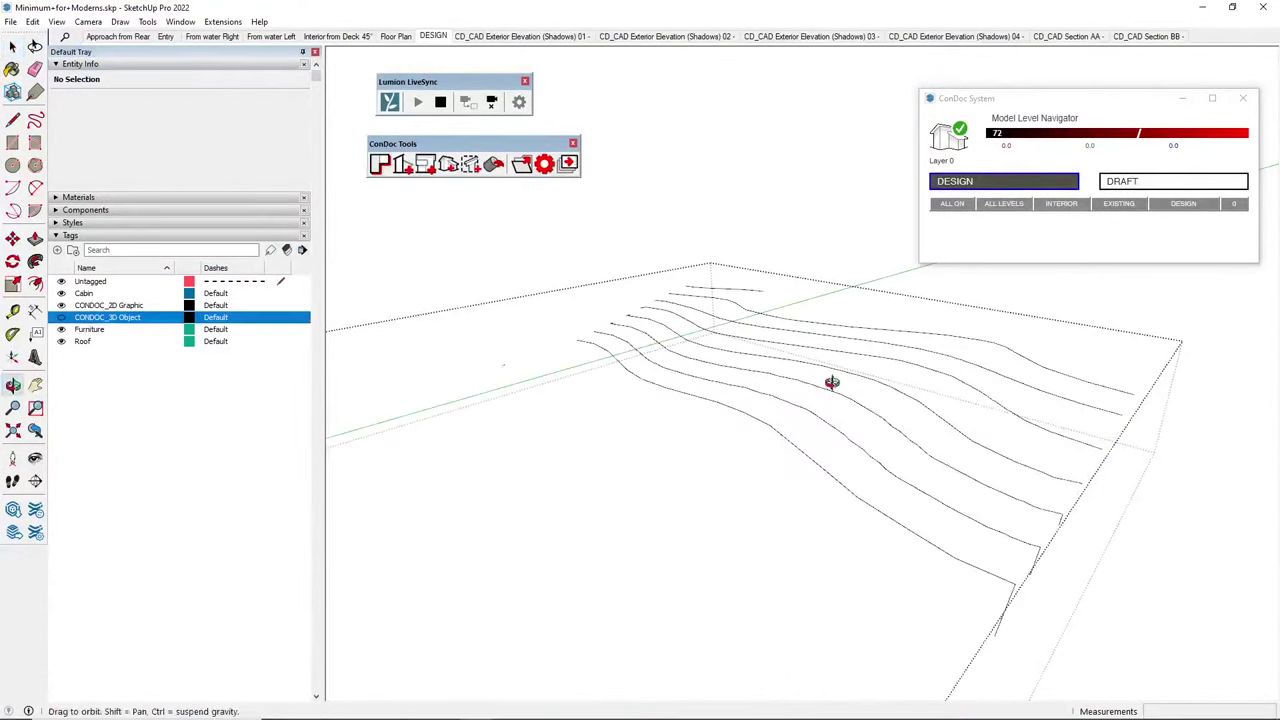
{"action": "key", "text": "i"}
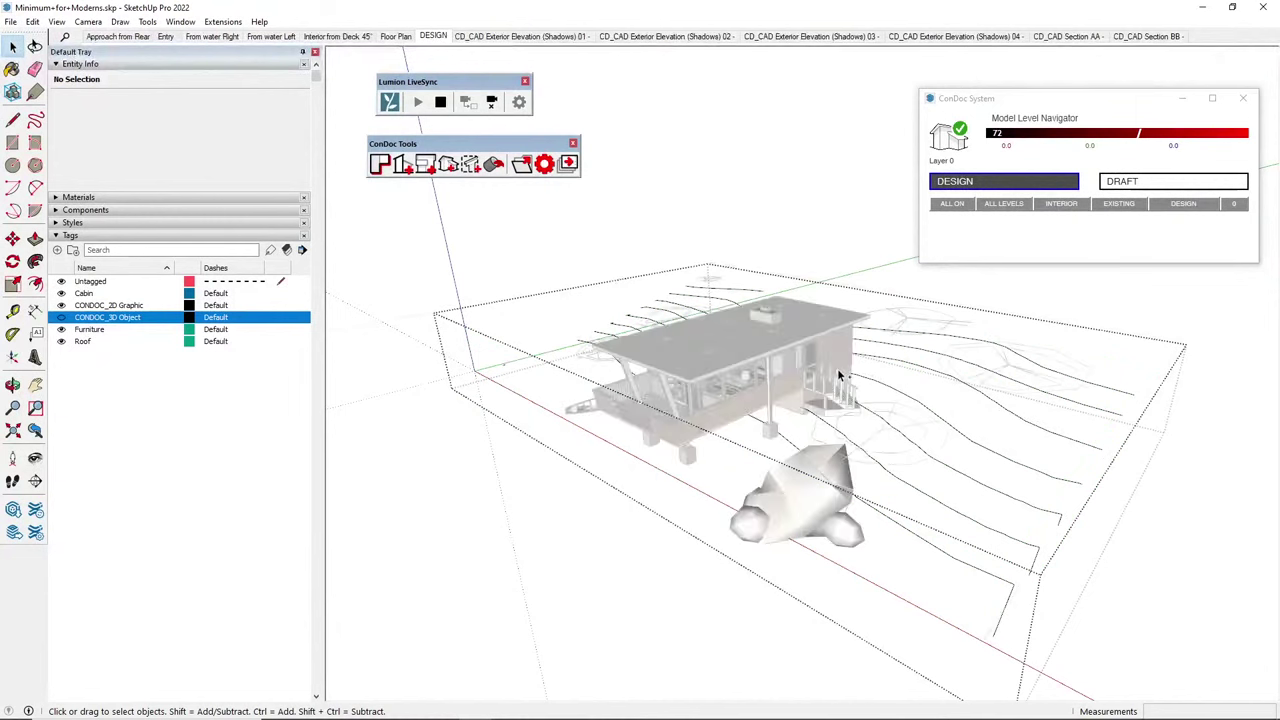
{"action": "key", "text": "i"}
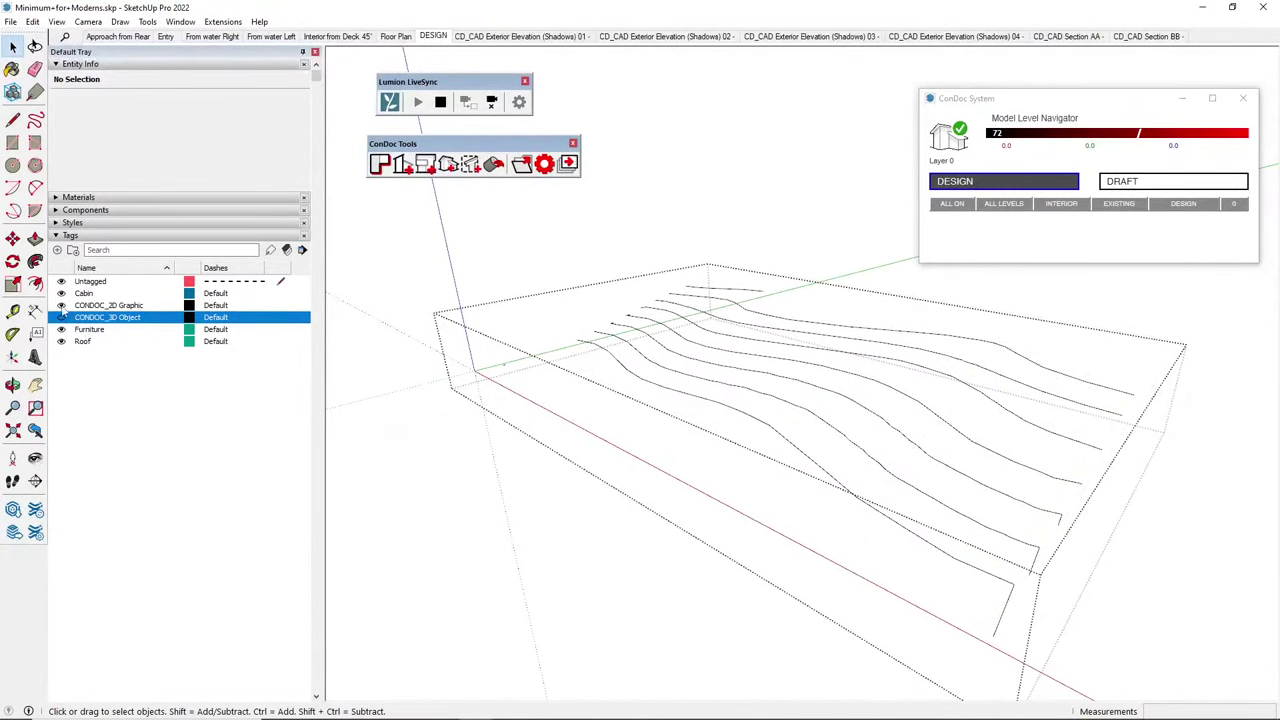
{"action": "mouse_move", "coordinate": [642, 412]}
{"action": "middle_mouse_down"}
{"action": "mouse_move", "coordinate": [631, 417]}
{"action": "mouse_move", "coordinate": [648, 423]}
{"action": "middle_mouse_up"}
{"action": "key", "text": "i"}
{"action": "middle_click_drag", "start_coordinate": [930, 560], "coordinate": [812, 516]}
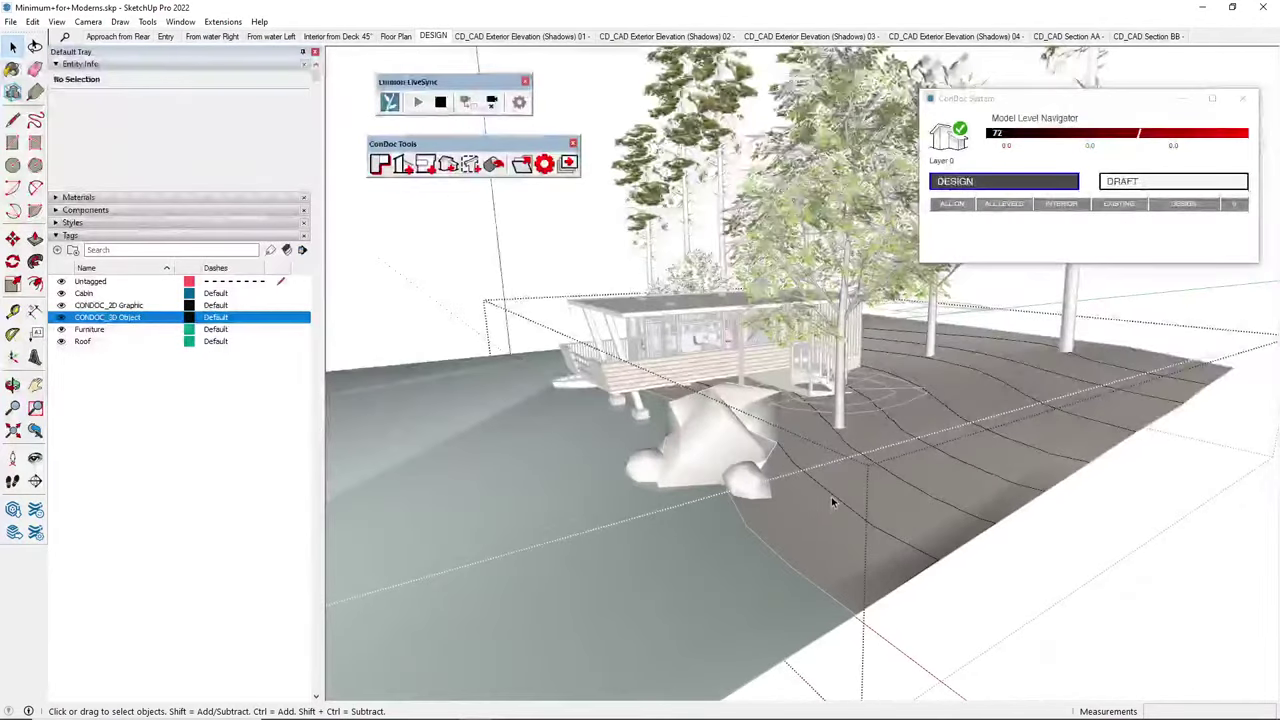
{"action": "key", "text": "i"}
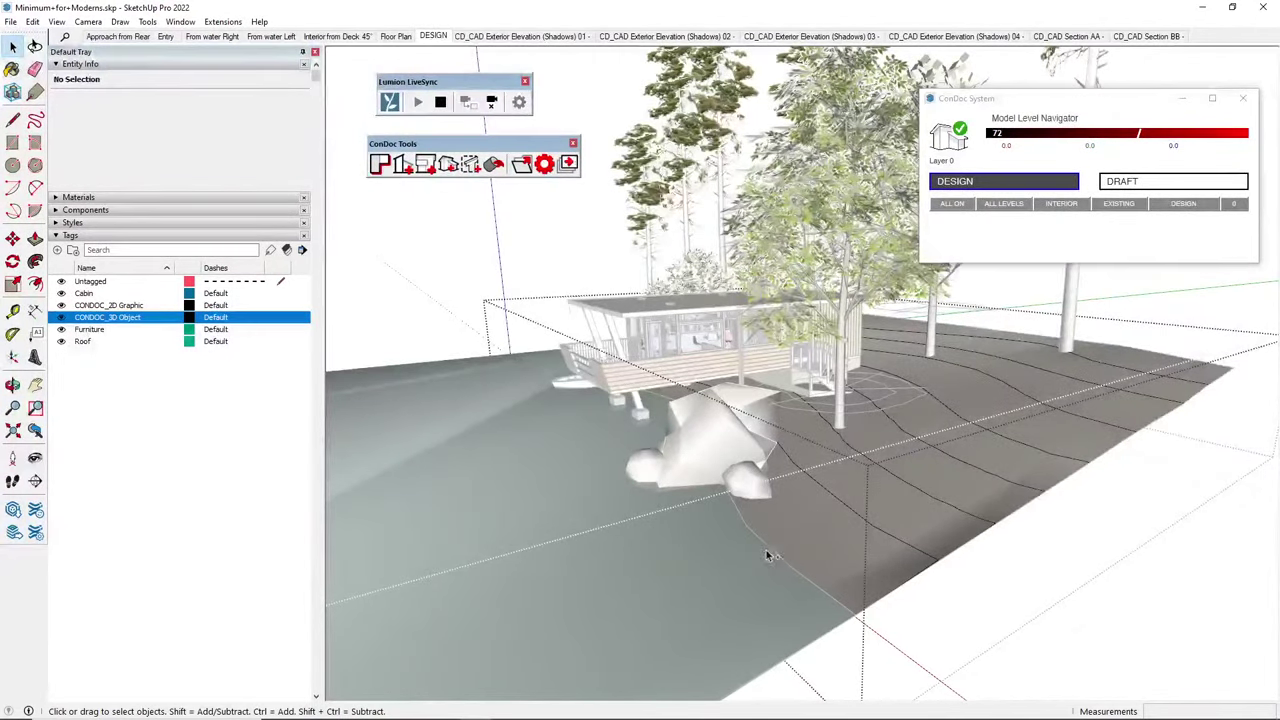
Open the water group and copy the shoreline edges where the water meets the land
{"action": "middle_click_drag", "start_coordinate": [752, 523], "coordinate": [714, 558]}
{"action": "left_click", "coordinate": [714, 558]}
{"action": "double_click", "coordinate": [712, 553]}
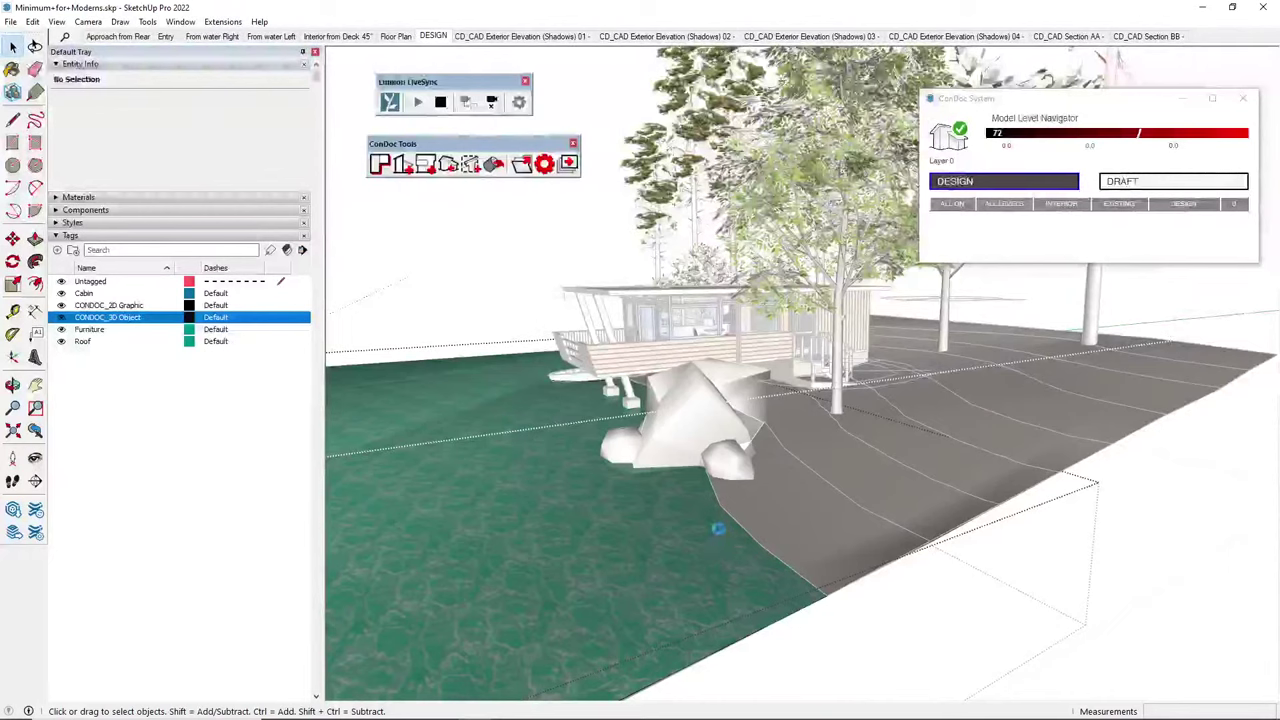
{"action": "double_click", "coordinate": [715, 529]}
{"action": "middle_click_drag", "start_coordinate": [706, 520], "coordinate": [603, 505]}
{"action": "left_click_drag", "start_coordinate": [624, 285], "coordinate": [872, 675]}
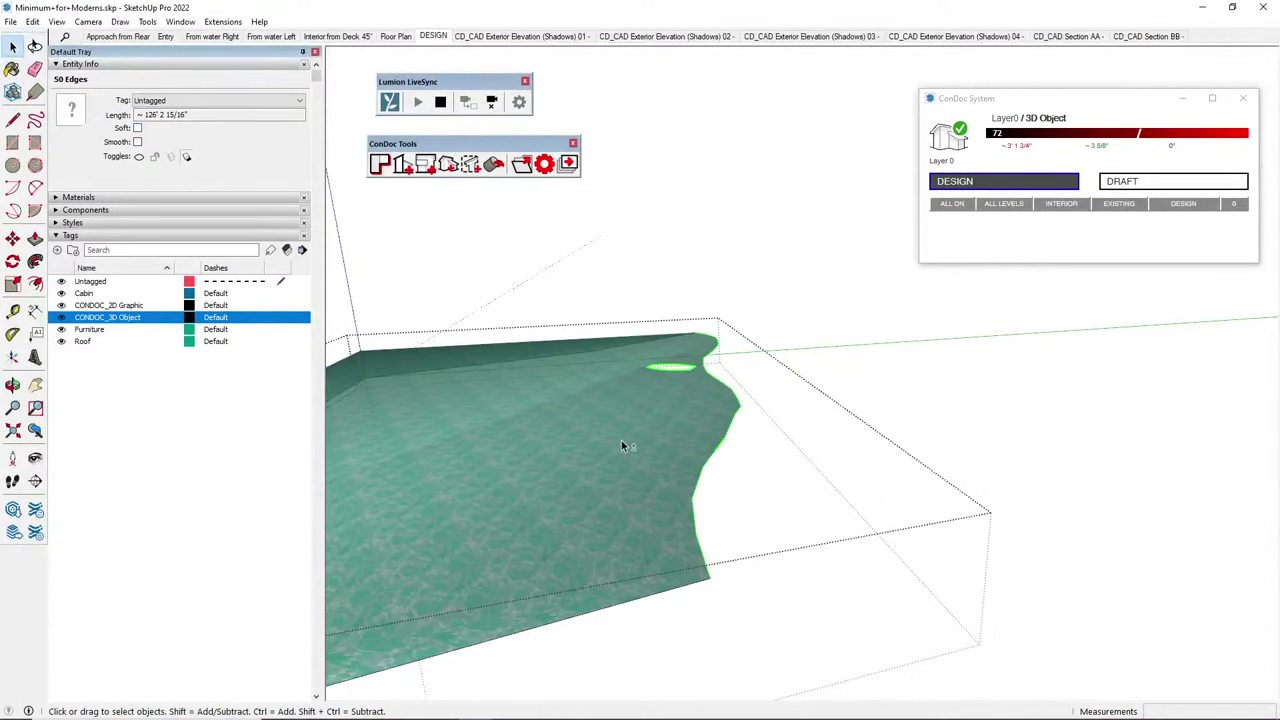
{"action": "middle_click_drag", "start_coordinate": [611, 482], "coordinate": [691, 506]}
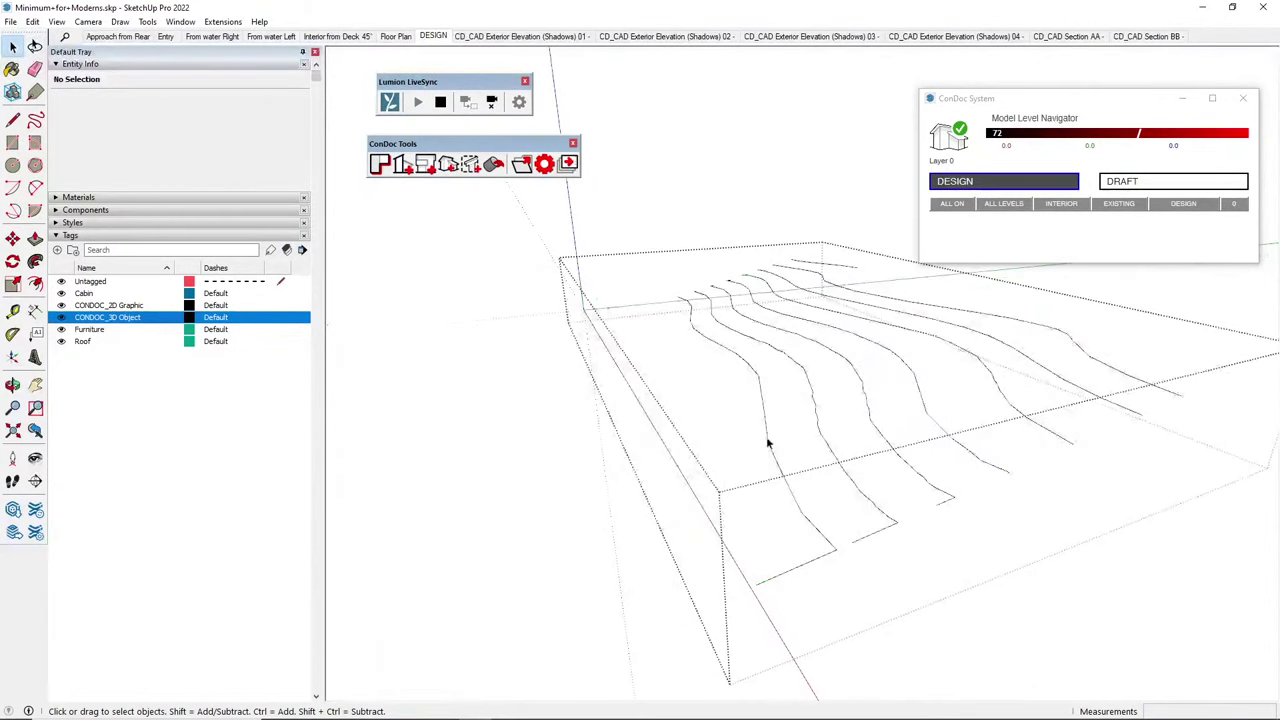
Paste the shoreline in place inside the contour group and delete the small oval island outline
{"action": "left_click", "coordinate": [768, 443]}
{"action": "middle_click_drag", "start_coordinate": [768, 443], "coordinate": [648, 336]}
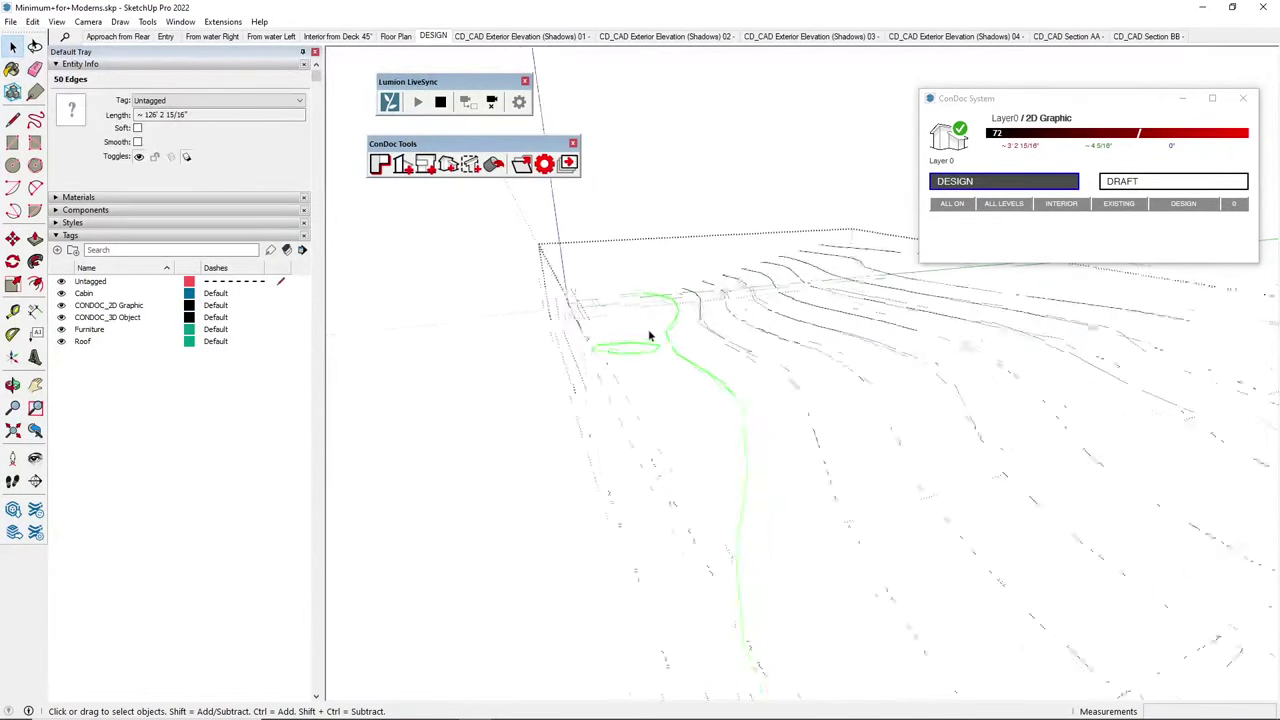
{"action": "scroll", "coordinate": [656, 338], "scroll_direction": "up", "scroll_amount": 3}
{"action": "left_click_drag", "start_coordinate": [531, 460], "coordinate": [531, 458]}
{"action": "key", "text": "Delete"}
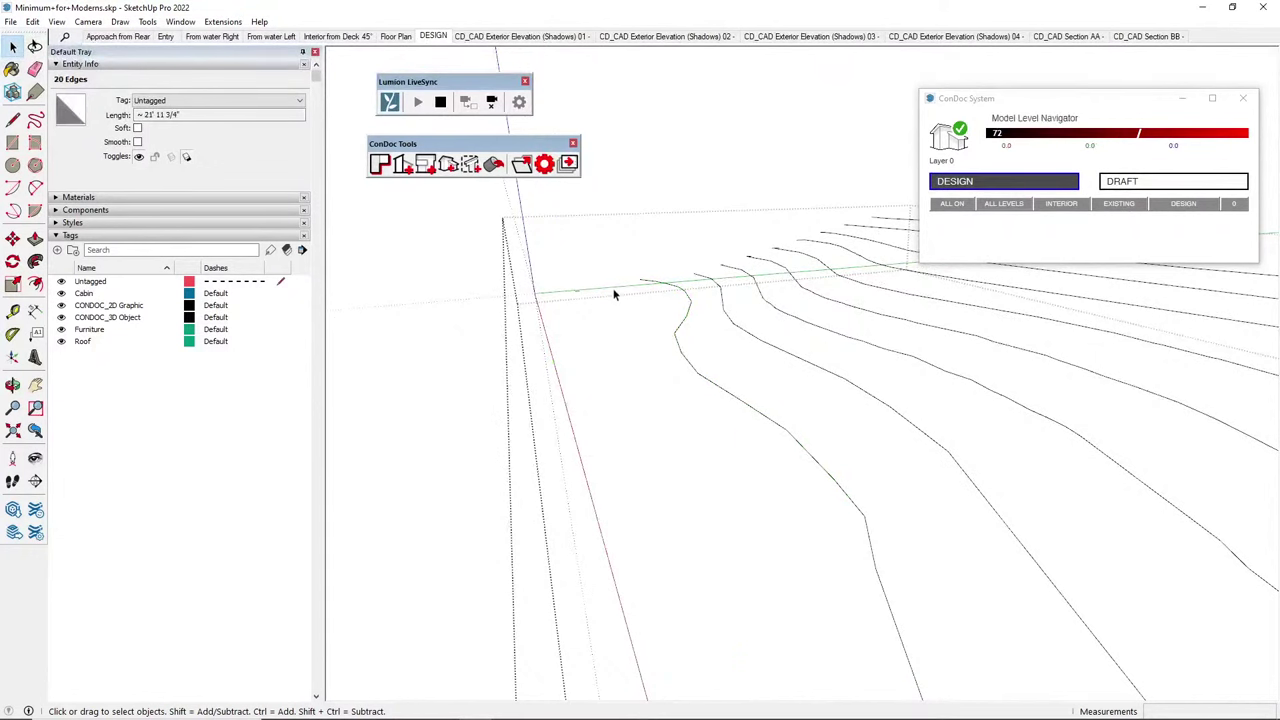
Erase the stray edge segments at the ends of the contour lines along the terrain's boundary
{"action": "mouse_move", "coordinate": [560, 297]}
{"action": "middle_mouse_down"}
{"action": "mouse_move", "coordinate": [909, 503]}
{"action": "mouse_move", "coordinate": [1050, 497]}
{"action": "middle_mouse_up"}
{"action": "key", "text": "e"}
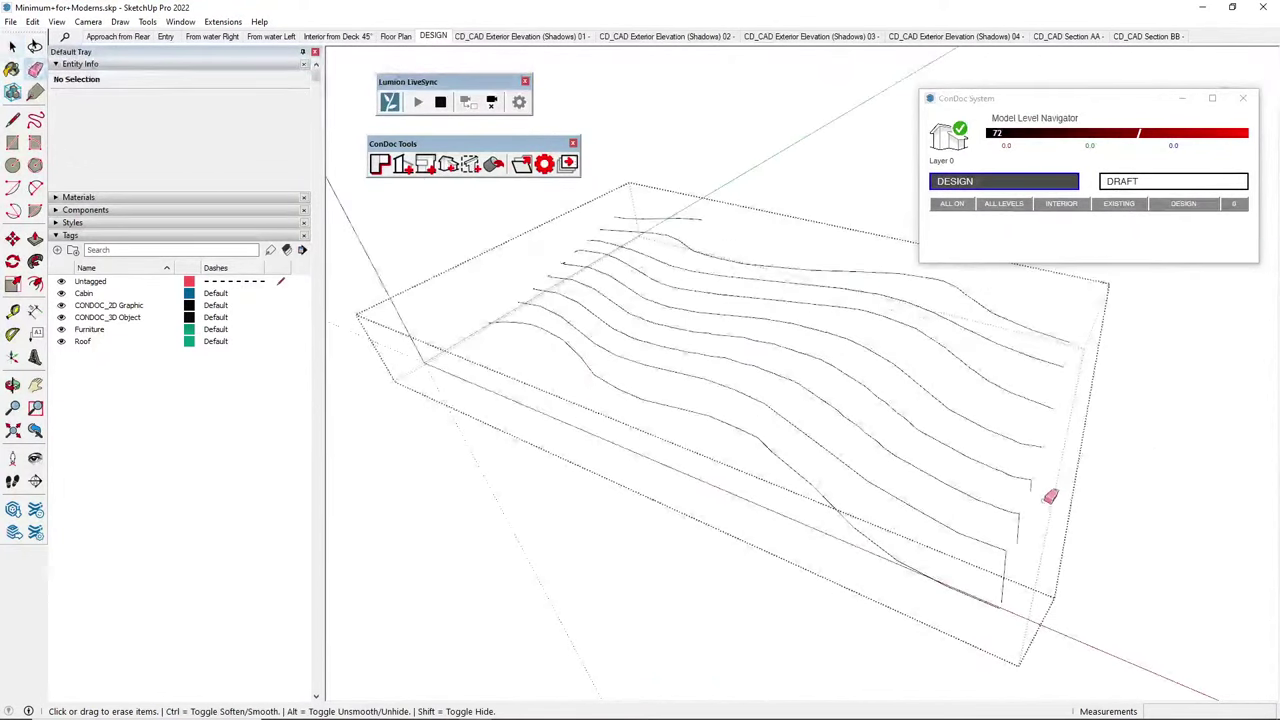
{"action": "middle_click_drag", "start_coordinate": [1008, 580], "coordinate": [723, 409]}
{"action": "key", "text": "space"}
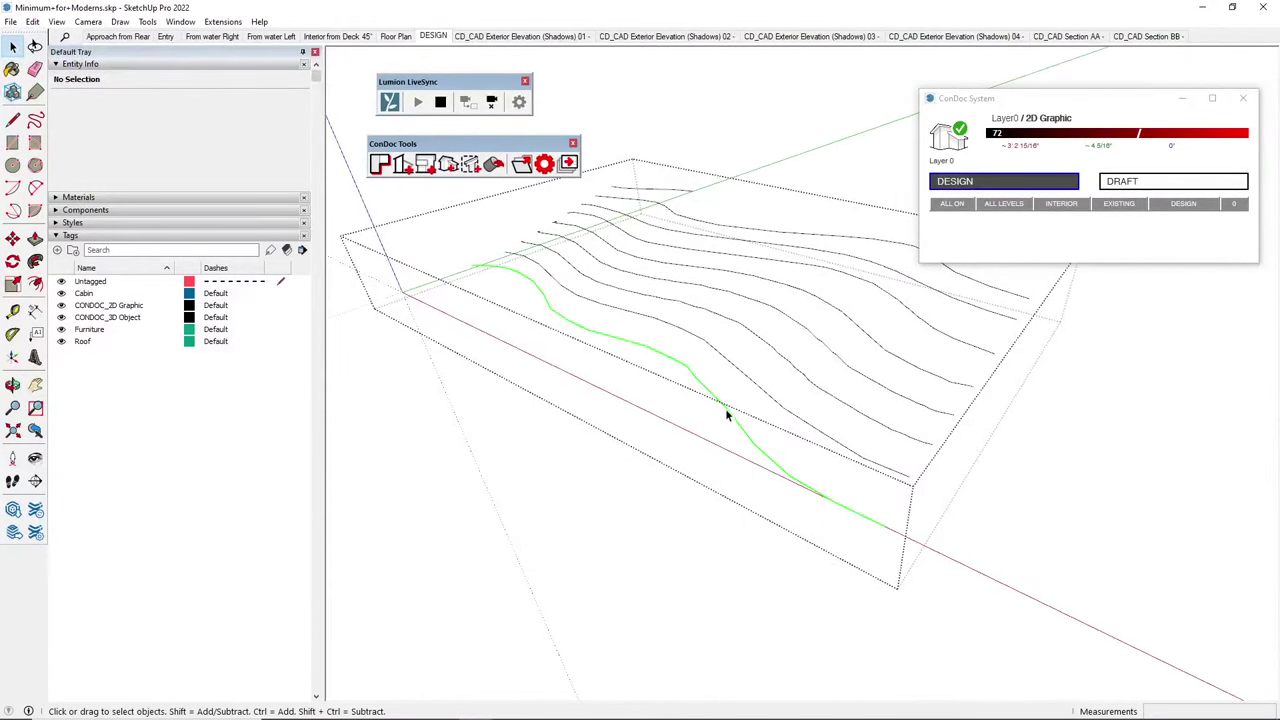
Convert all contour lines except the shoreline to evenly spaced short dashes with the dashed line tool, and leave the open groups
{"action": "left_click", "coordinate": [727, 413]}
{"action": "middle_click_drag", "start_coordinate": [608, 443], "coordinate": [890, 459]}
{"action": "scroll", "coordinate": [868, 452], "scroll_direction": "down", "scroll_amount": 4}
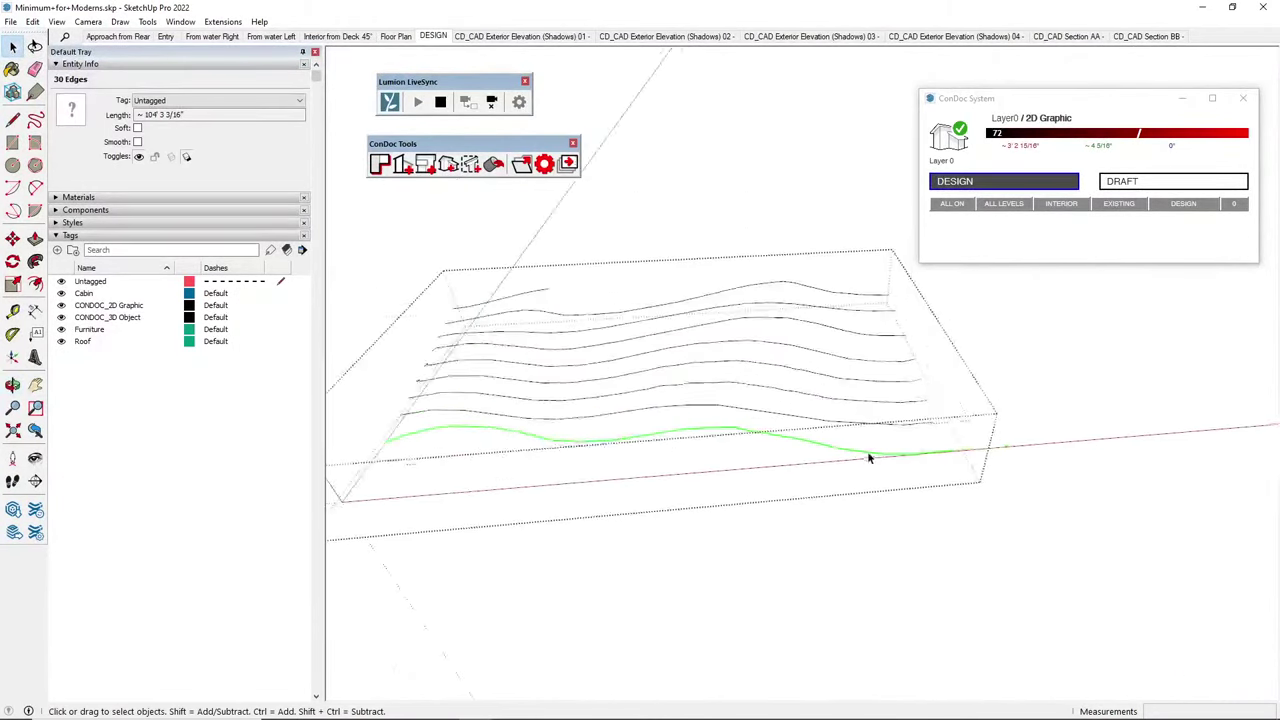
{"action": "left_click_drag", "start_coordinate": [1037, 282], "coordinate": [415, 588], "text": "shift"}
{"action": "key", "text": "ctrl+a"}
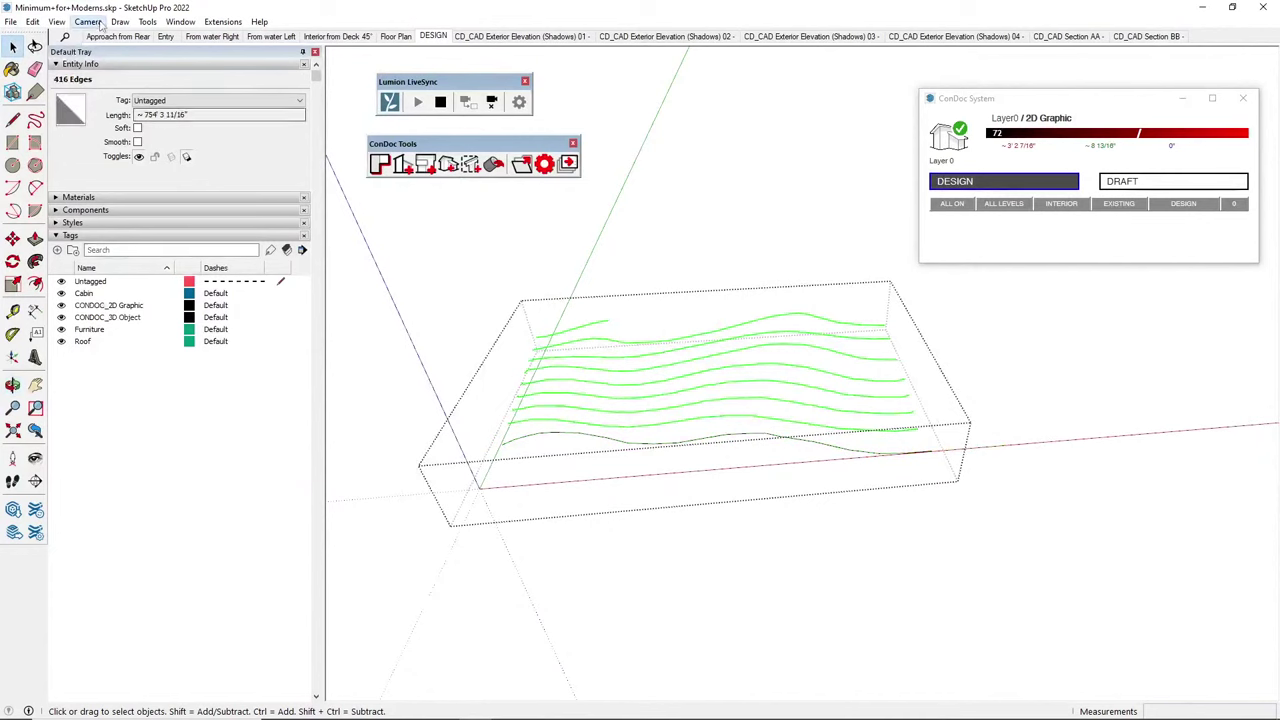
{"action": "left_click", "coordinate": [119, 21]}
{"action": "left_click", "coordinate": [153, 86]}
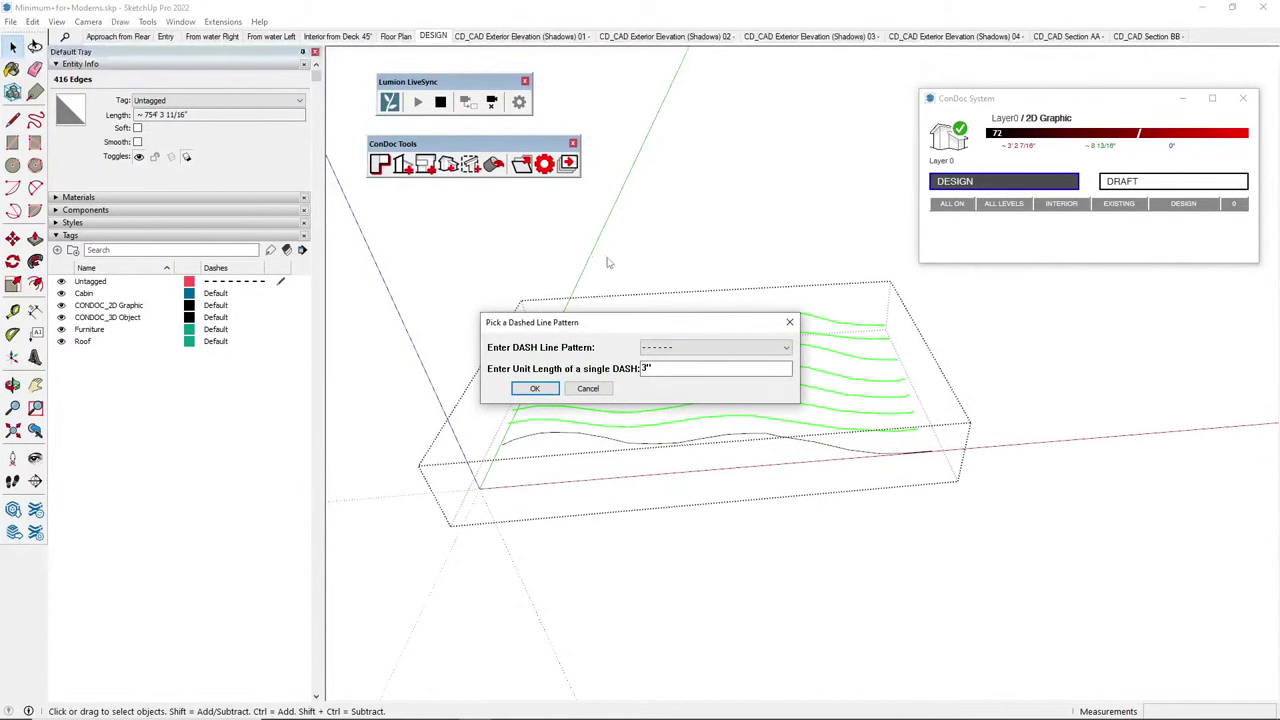
{"action": "left_click", "coordinate": [661, 346]}
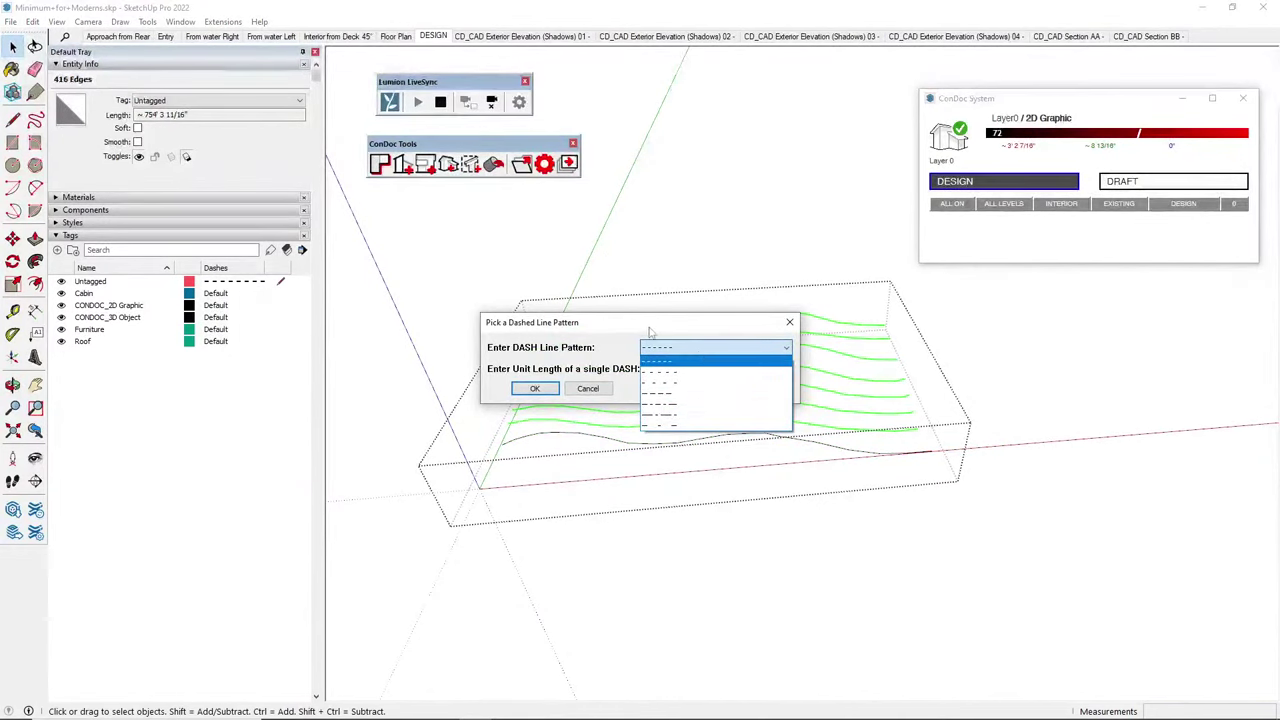
{"action": "left_click", "coordinate": [660, 360]}
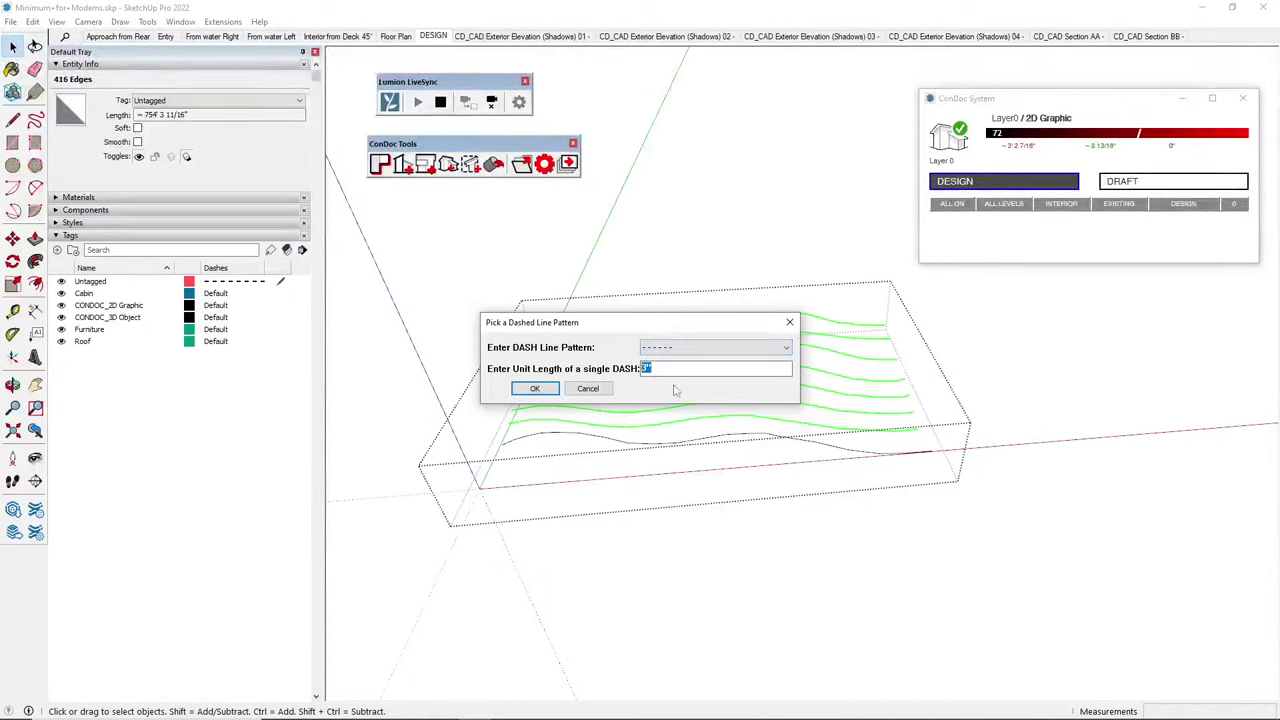
{"action": "left_click", "coordinate": [538, 390]}
{"action": "scroll", "coordinate": [737, 397], "scroll_direction": "up", "scroll_amount": 5}
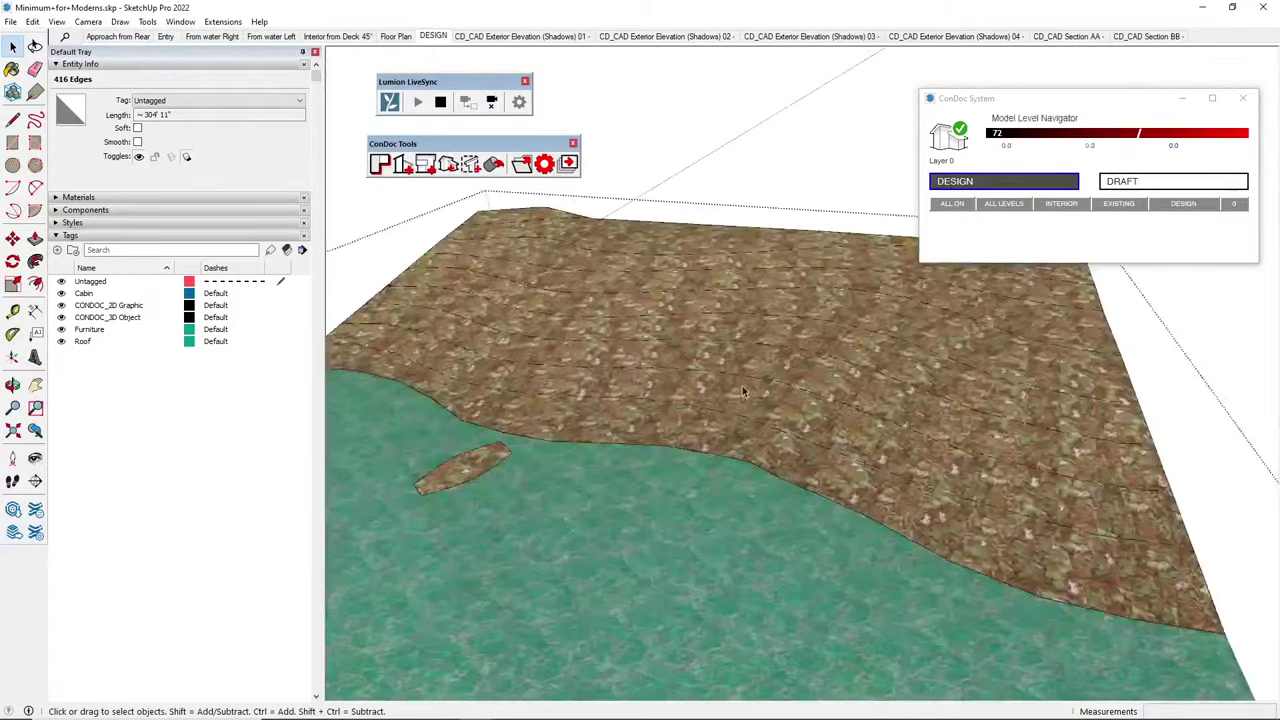
{"action": "left_click", "coordinate": [742, 386]}
{"action": "middle_click_drag", "start_coordinate": [742, 386], "coordinate": [773, 385]}
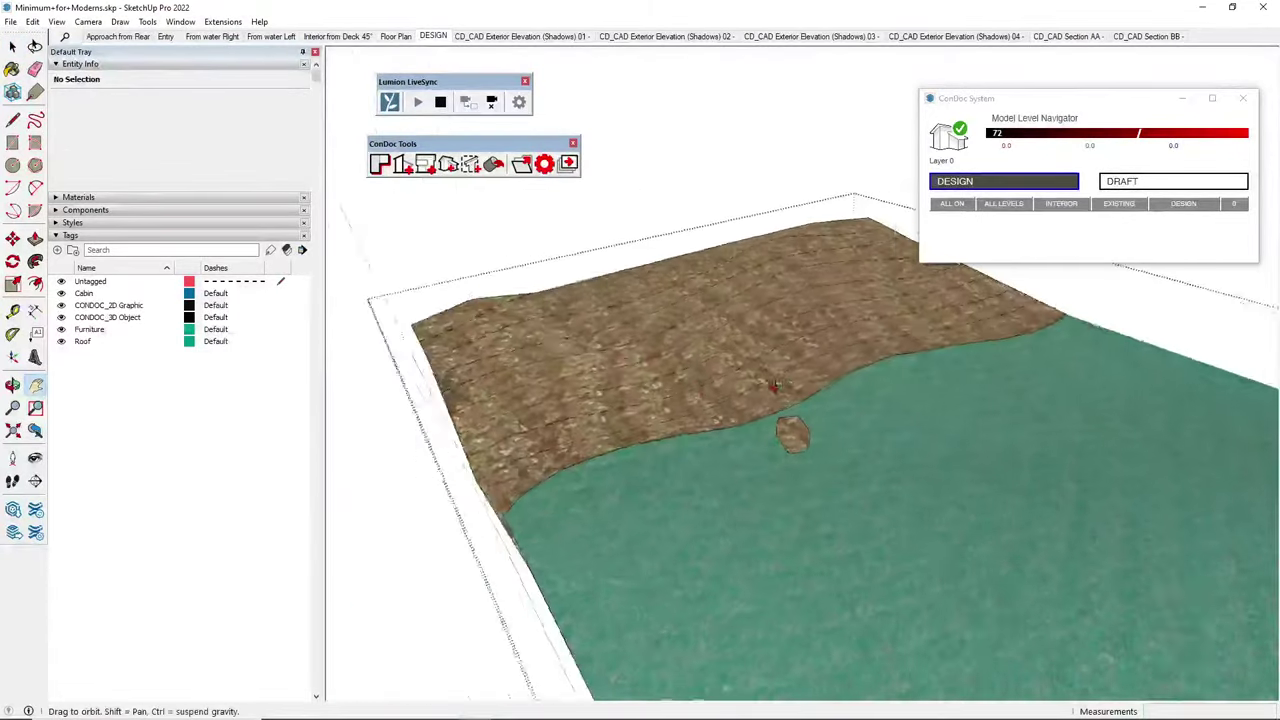
{"action": "key", "text": "space"}
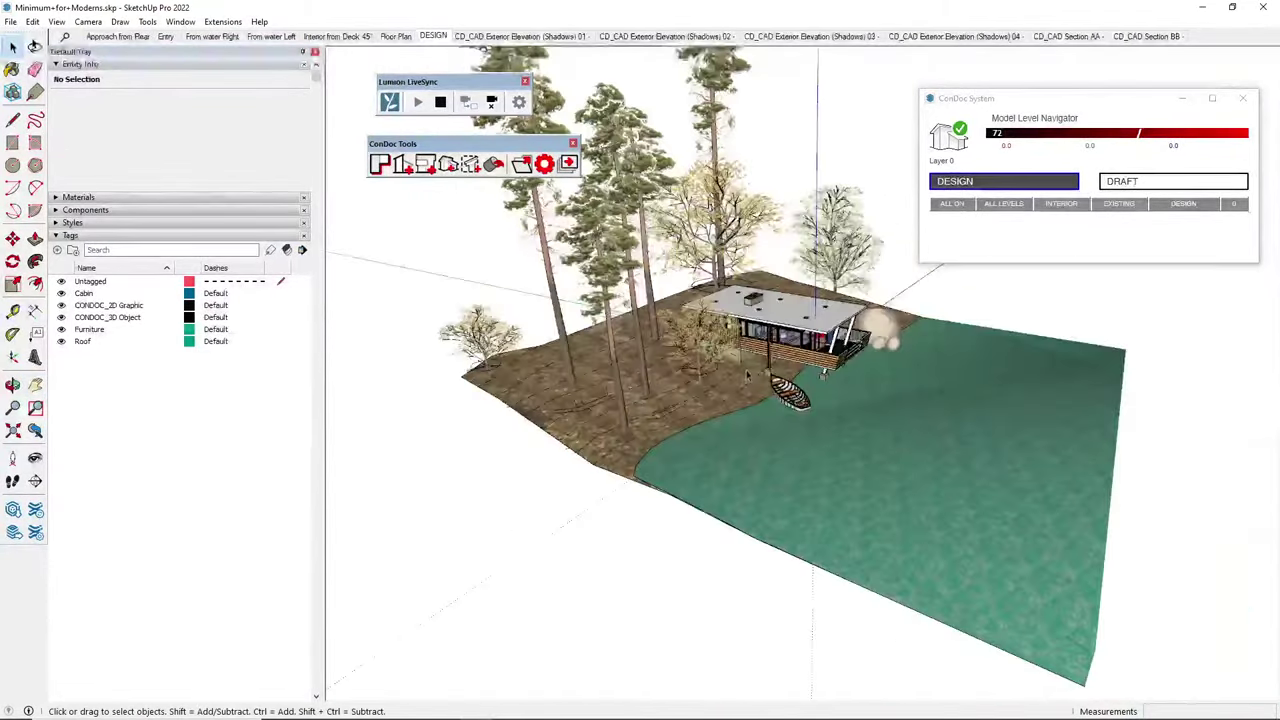
Examine the whole site model, including the terrain, trees and the cabin's lake-facing side
{"action": "scroll", "coordinate": [652, 433], "scroll_direction": "up", "scroll_amount": 5}
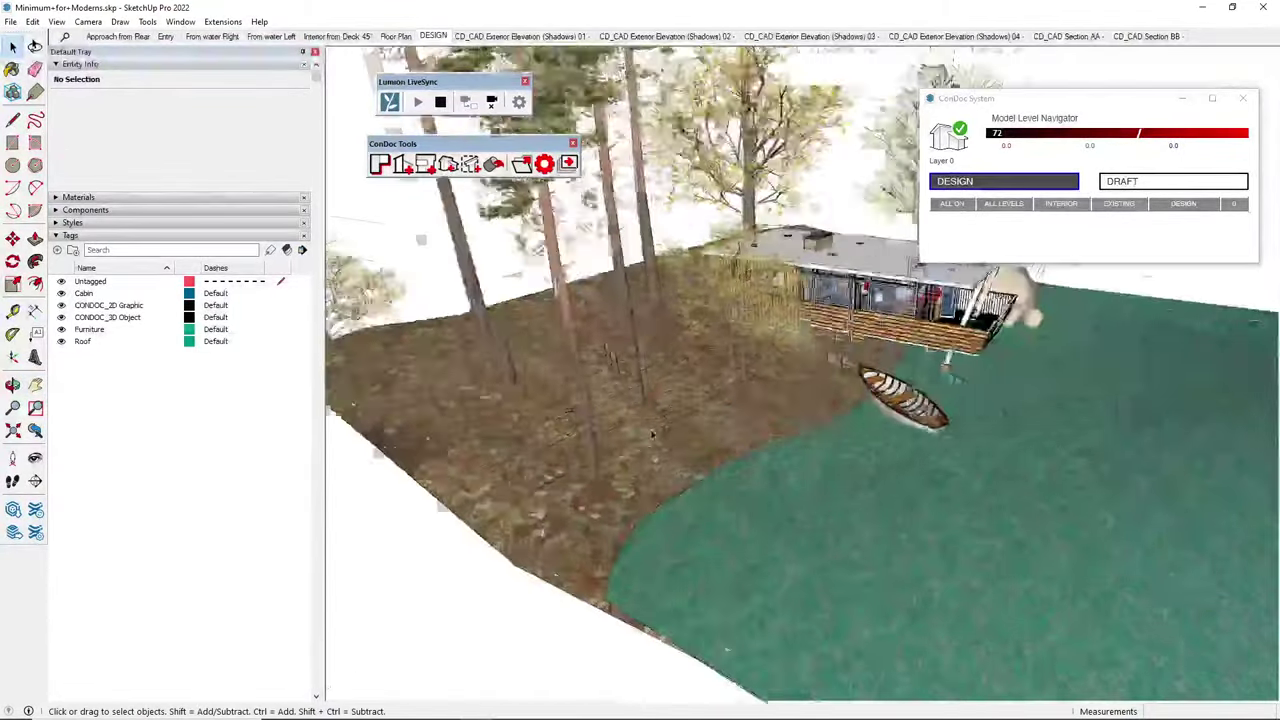
{"action": "scroll", "coordinate": [652, 433], "scroll_direction": "up", "scroll_amount": 2}
{"action": "scroll", "coordinate": [668, 441], "scroll_direction": "down", "scroll_amount": 3}
{"action": "middle_click_drag", "start_coordinate": [680, 441], "coordinate": [710, 385]}
{"action": "middle_click_drag", "start_coordinate": [888, 392], "coordinate": [730, 384]}
{"action": "scroll", "coordinate": [822, 335], "scroll_direction": "up", "scroll_amount": 5}
{"action": "middle_click_drag", "start_coordinate": [822, 335], "coordinate": [812, 358]}
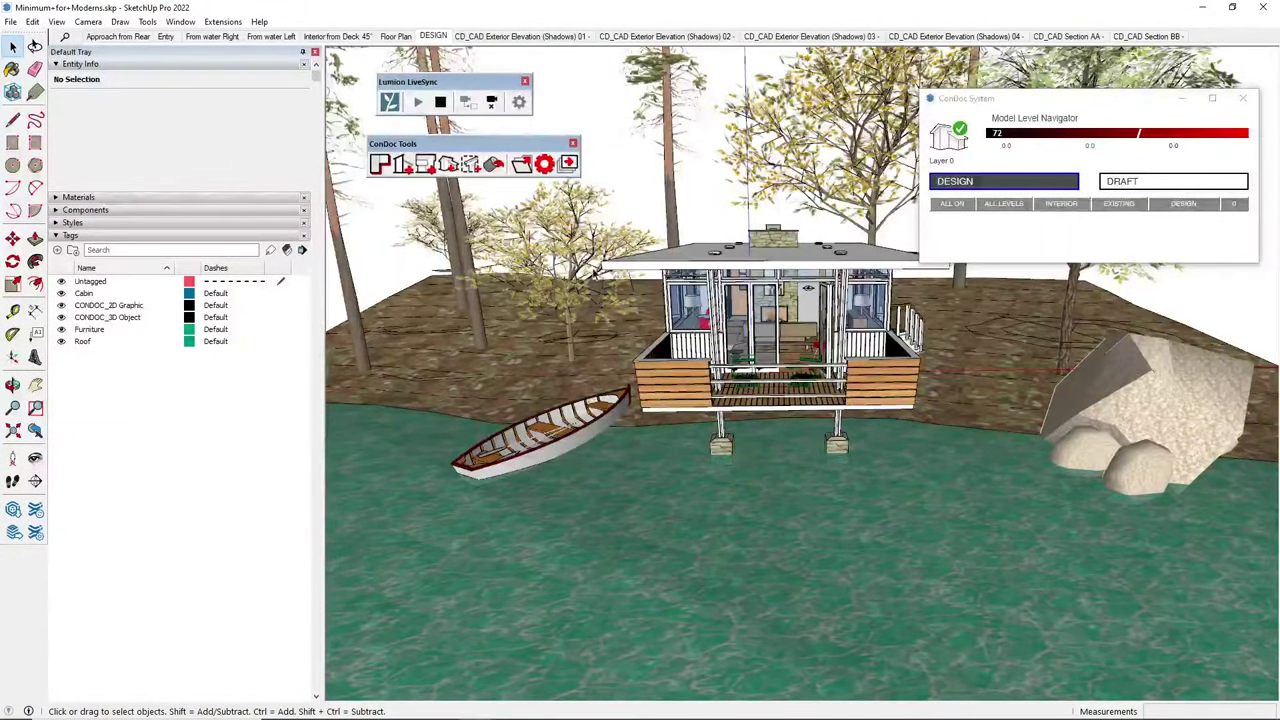
Generate a CAD Floor Plan scene for one level without a basement, with the finished floor height at 0'
{"action": "left_click", "coordinate": [380, 164]}
{"action": "left_click_drag", "start_coordinate": [74, 12], "coordinate": [652, 107]}
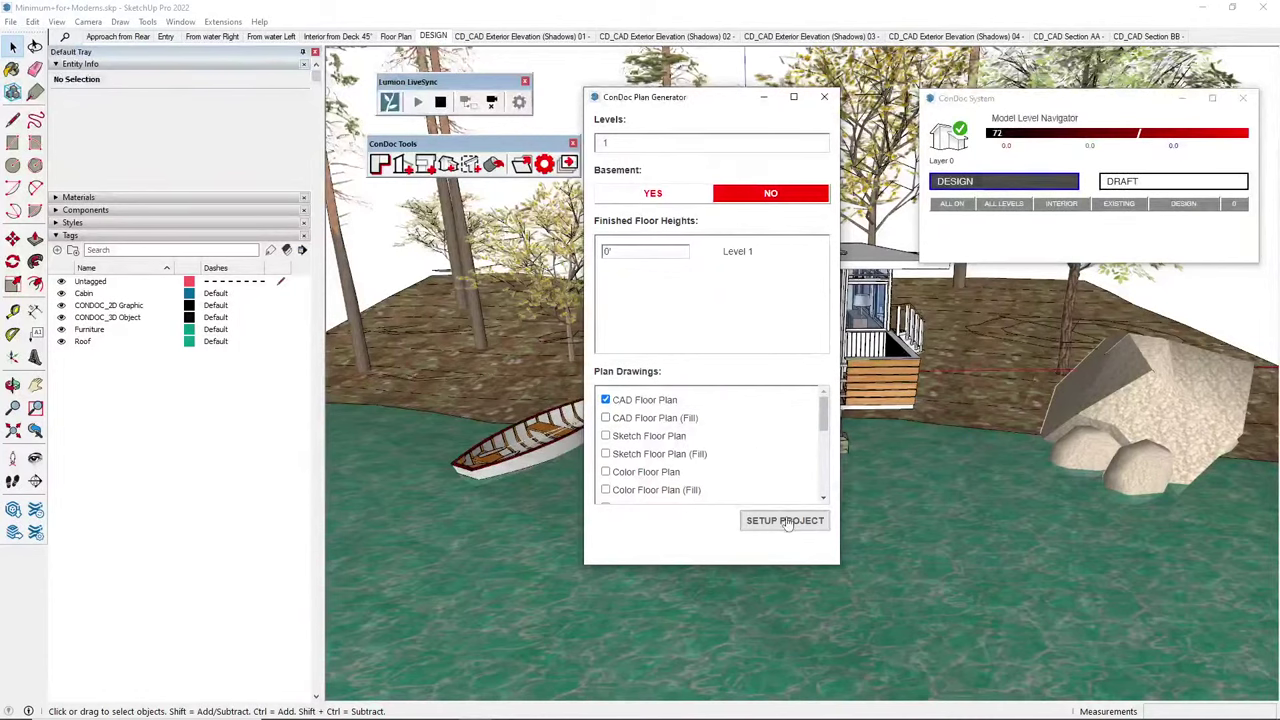
{"action": "mouse_move", "coordinate": [825, 413]}
{"action": "left_mouse_down"}
{"action": "mouse_move", "coordinate": [825, 468]}
{"action": "mouse_move", "coordinate": [825, 400]}
{"action": "left_mouse_up"}
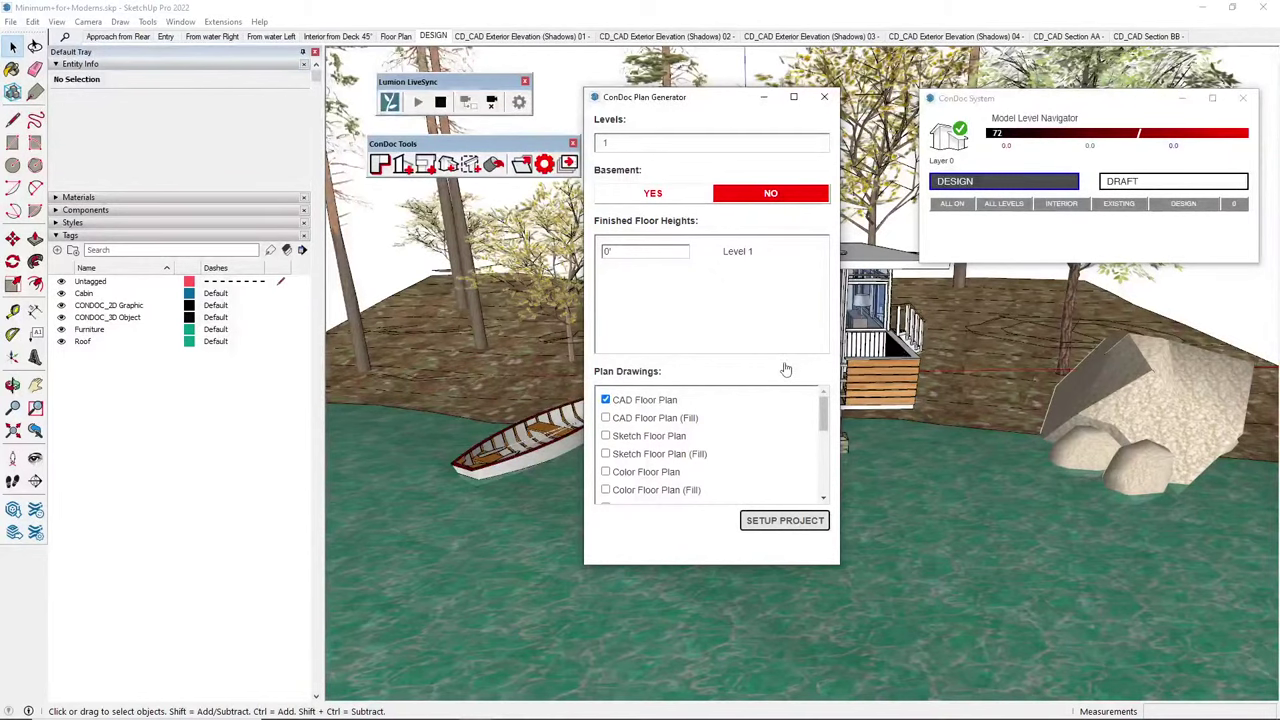
{"action": "left_click", "coordinate": [824, 98]}
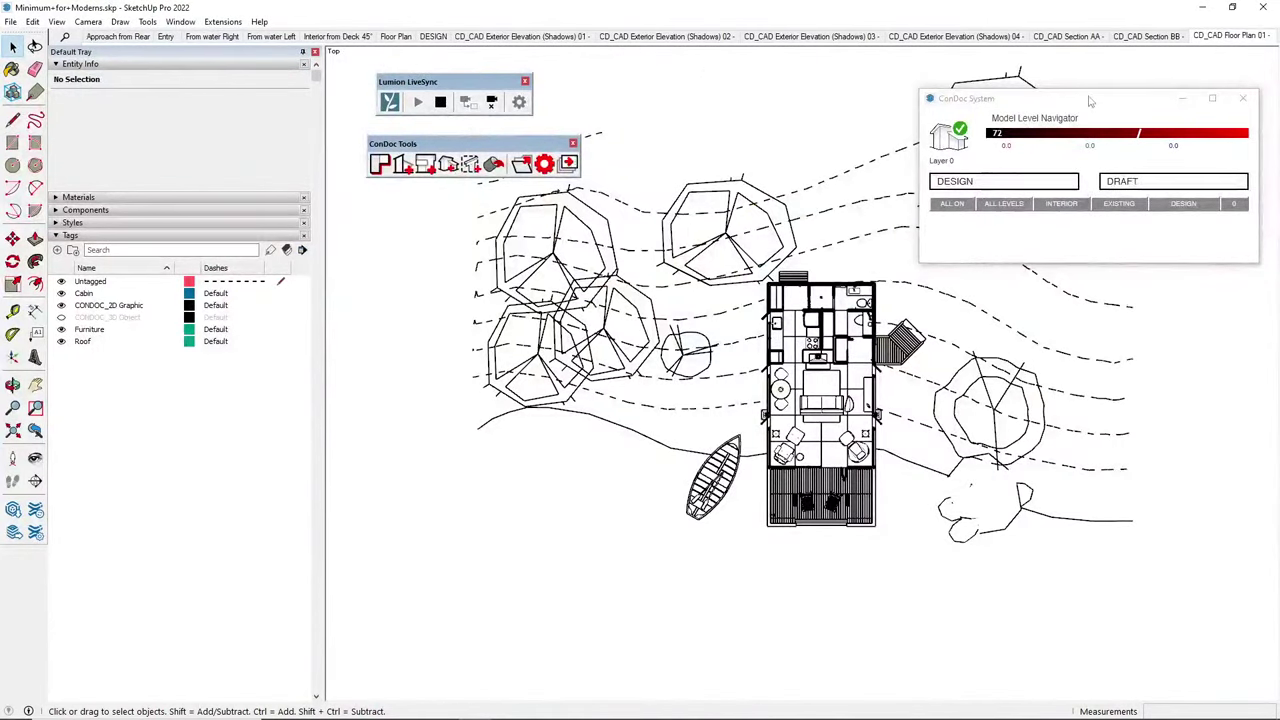
Hide the Furniture tag in the floor plan view and update the CD_CAD Floor Plan 01 scene
{"action": "left_click_drag", "start_coordinate": [1090, 101], "coordinate": [151, 313]}
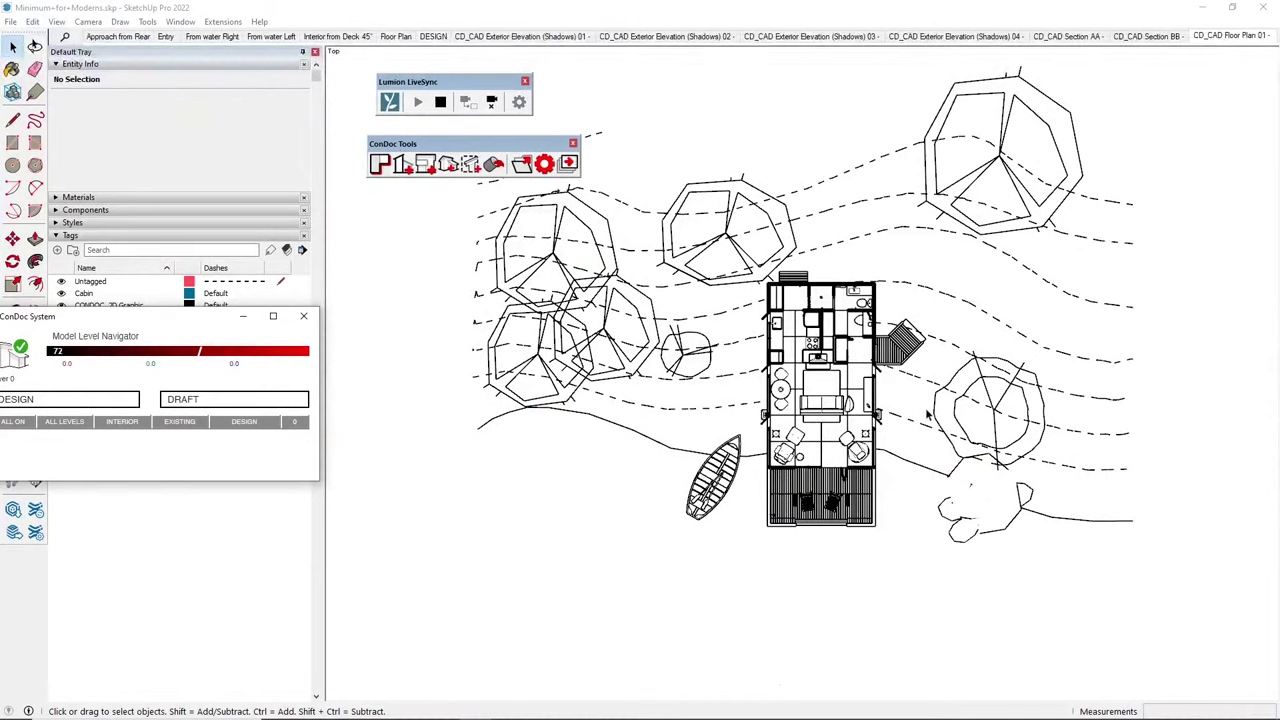
{"action": "scroll", "coordinate": [849, 408], "scroll_direction": "up", "scroll_amount": 4}
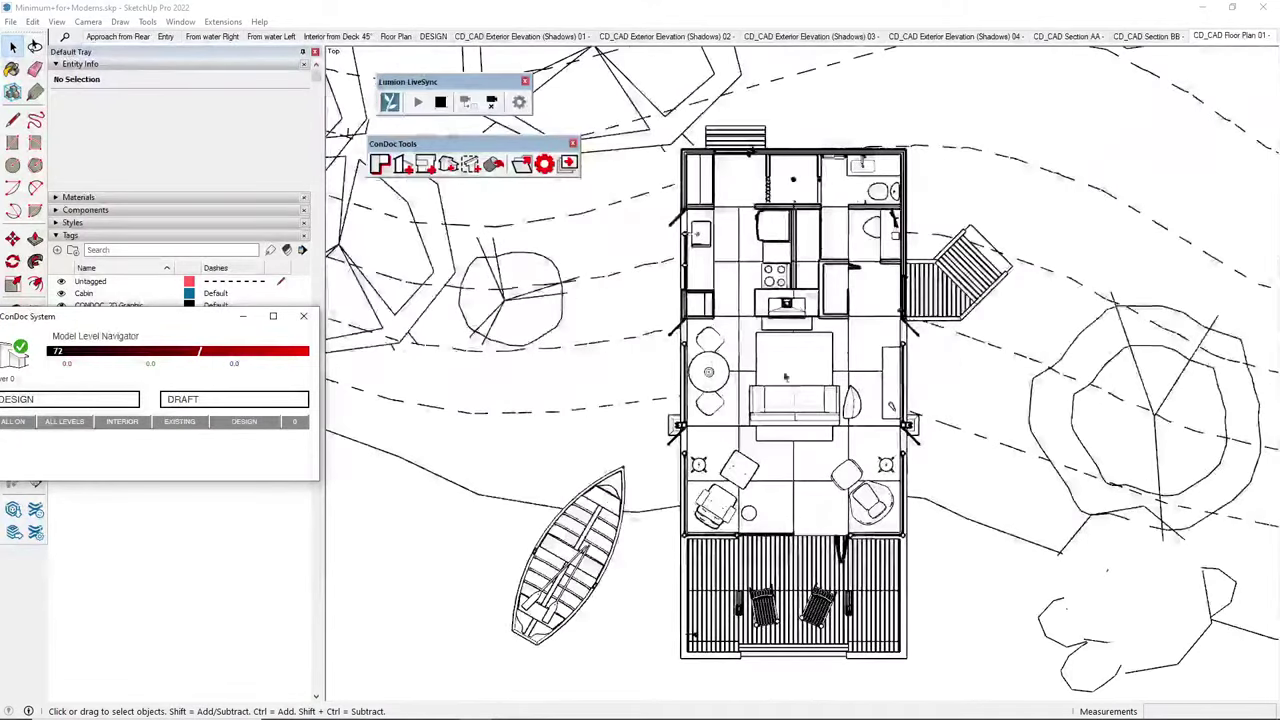
{"action": "left_click_drag", "start_coordinate": [110, 316], "coordinate": [208, 403]}
{"action": "left_click", "coordinate": [61, 329]}
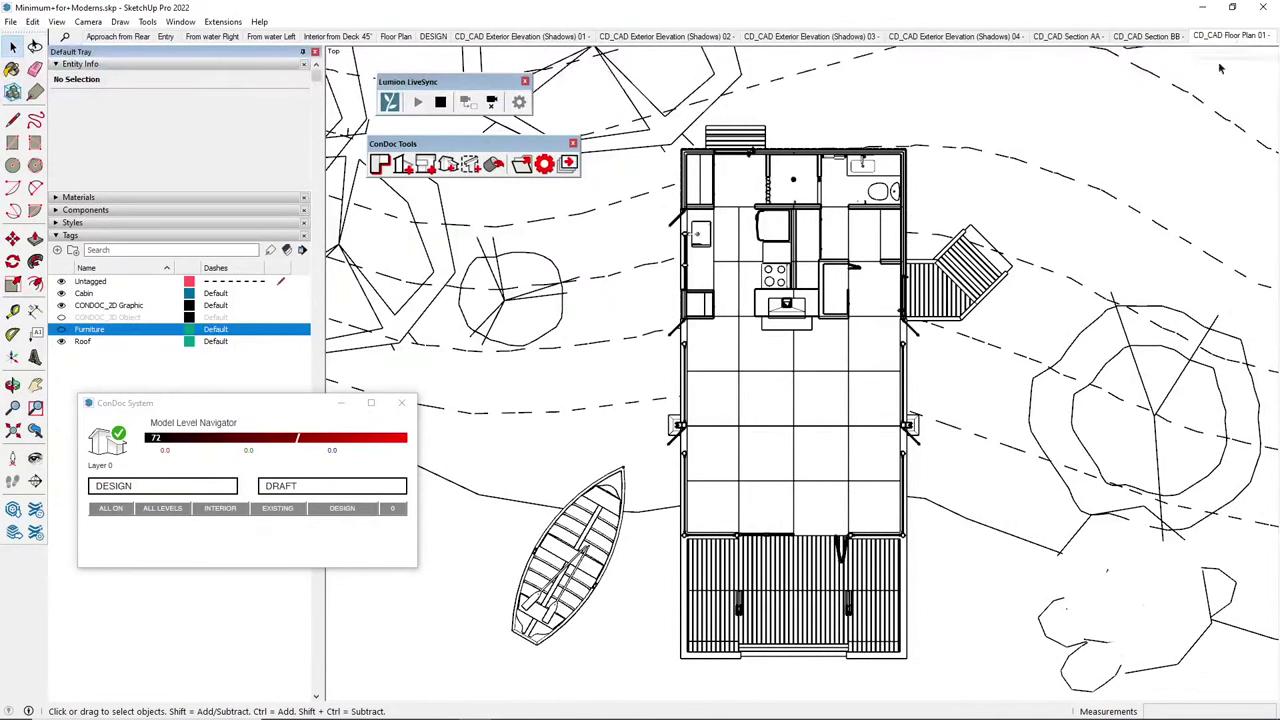
{"action": "scroll", "coordinate": [715, 375], "scroll_direction": "down", "scroll_amount": 4}
{"action": "scroll", "coordinate": [745, 338], "scroll_direction": "up", "scroll_amount": 2}
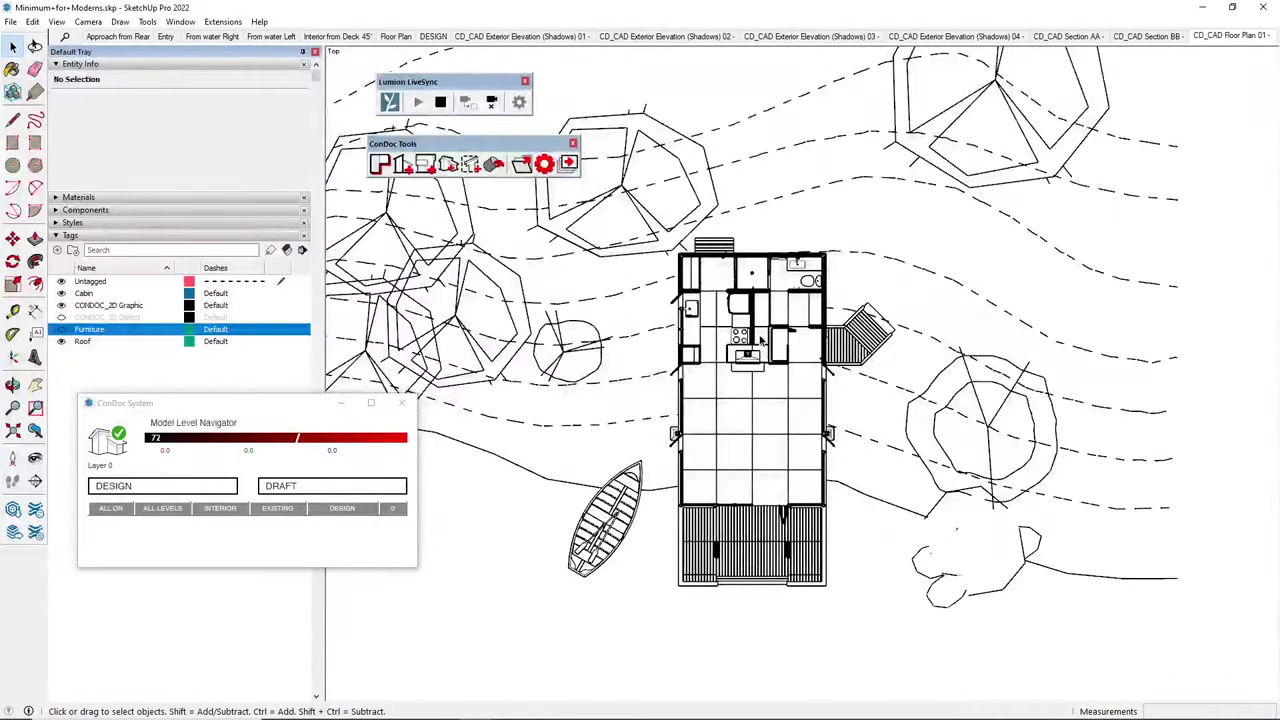
{"action": "scroll", "coordinate": [1015, 358], "scroll_direction": "down", "scroll_amount": 1}
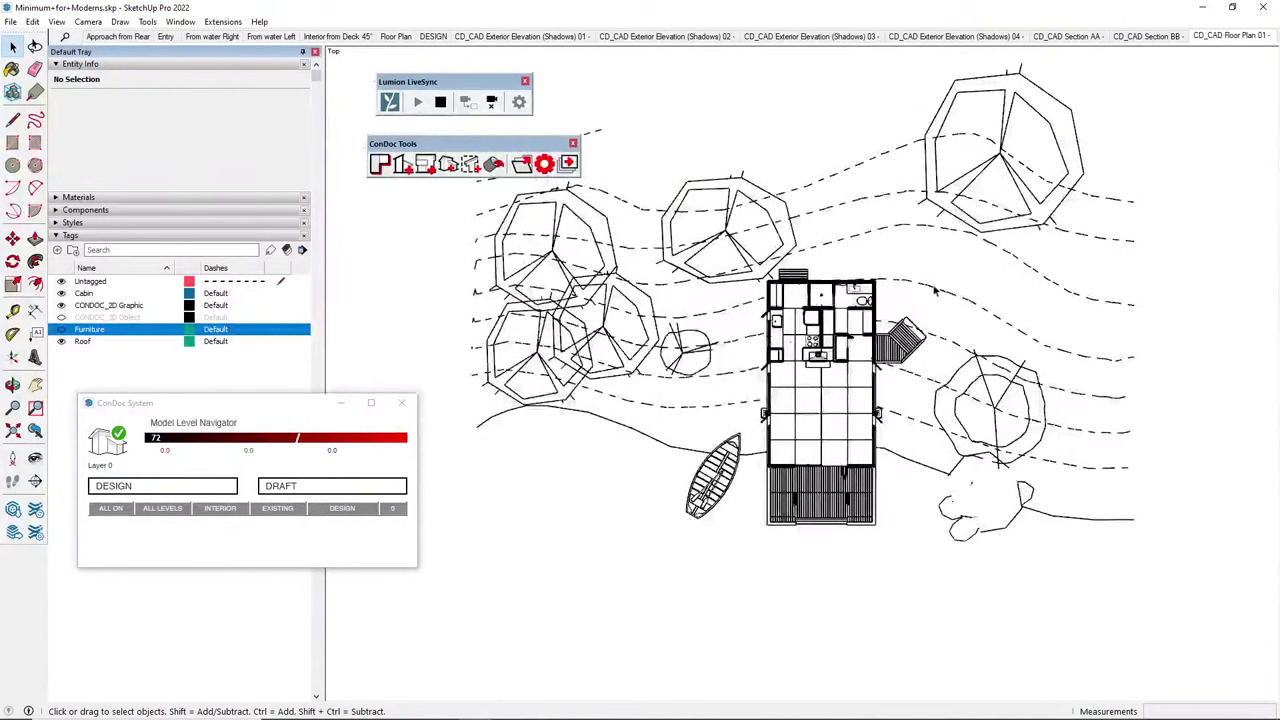
{"action": "right_click", "coordinate": [1214, 39]}
{"action": "left_click", "coordinate": [1236, 92]}
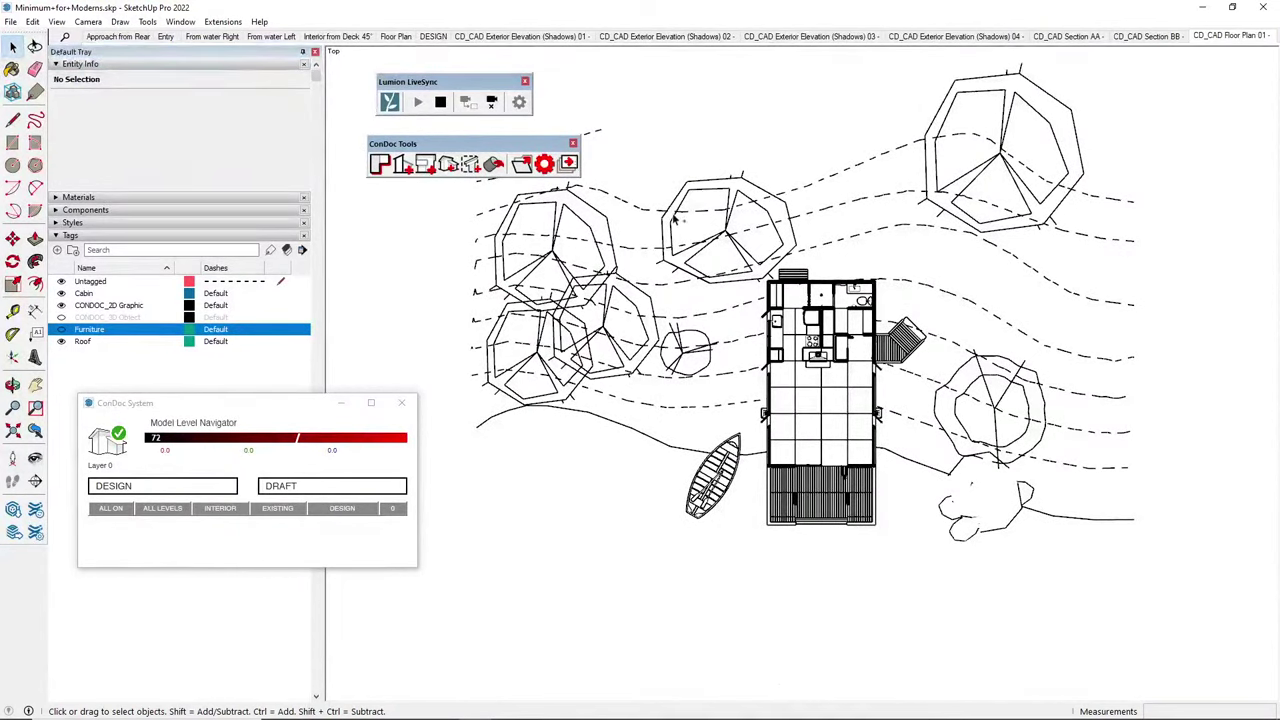
{"action": "left_click_drag", "start_coordinate": [315, 403], "coordinate": [378, 316]}
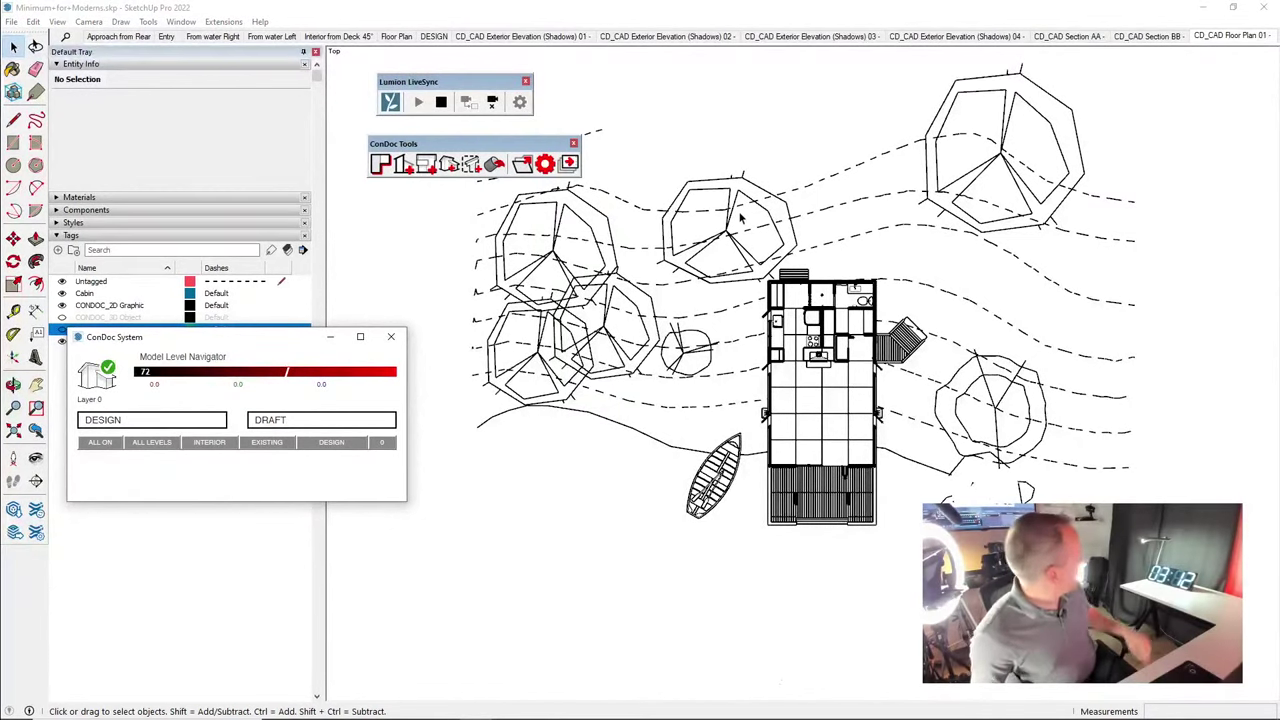
Export only CAD Floor Plan 01 to LayOut at 1/4" = 1'-0" with the ConDoc export tool, saving the model
{"action": "left_click", "coordinate": [568, 163]}
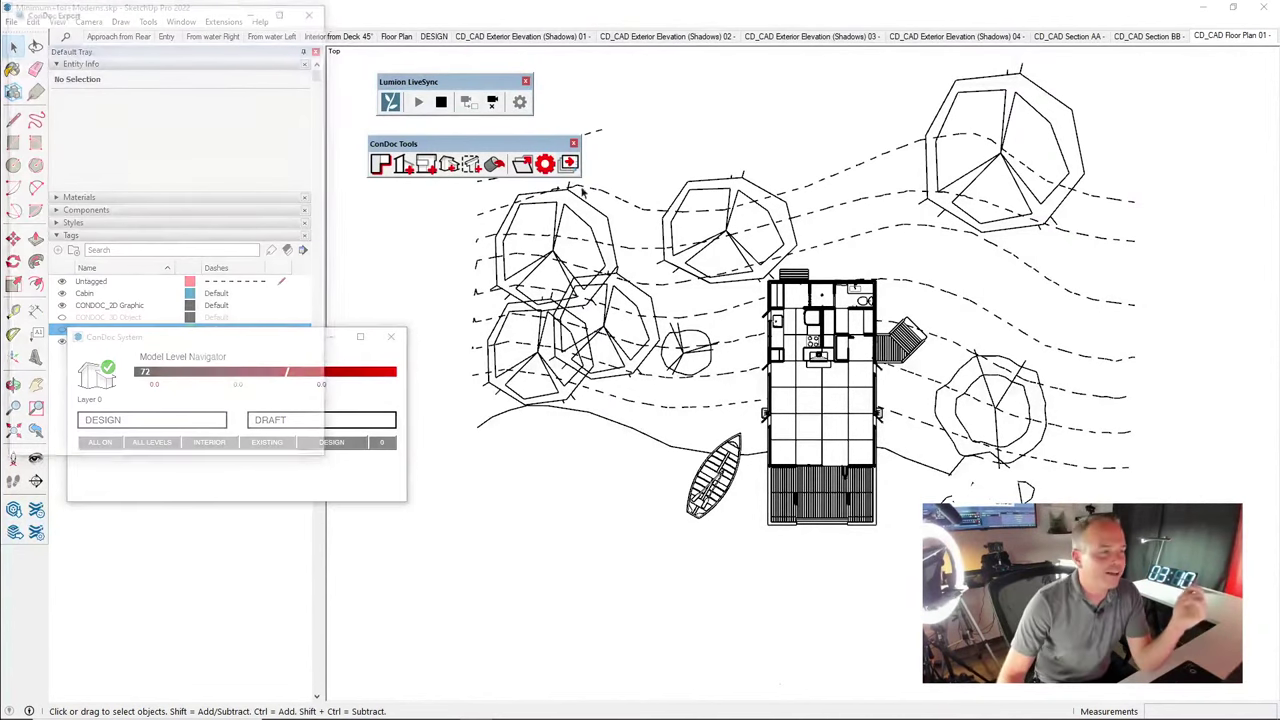
{"action": "left_click_drag", "start_coordinate": [118, 11], "coordinate": [820, 87]}
{"action": "left_click", "coordinate": [730, 331]}
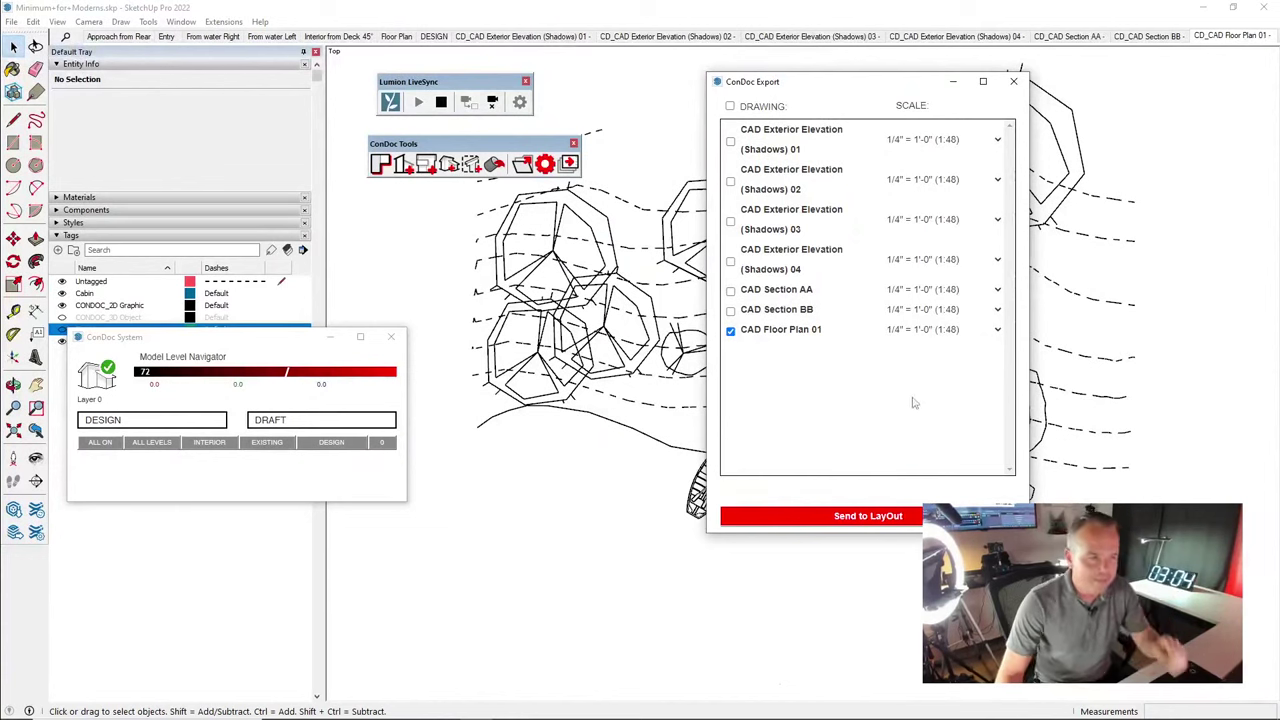
{"action": "left_click", "coordinate": [868, 516]}
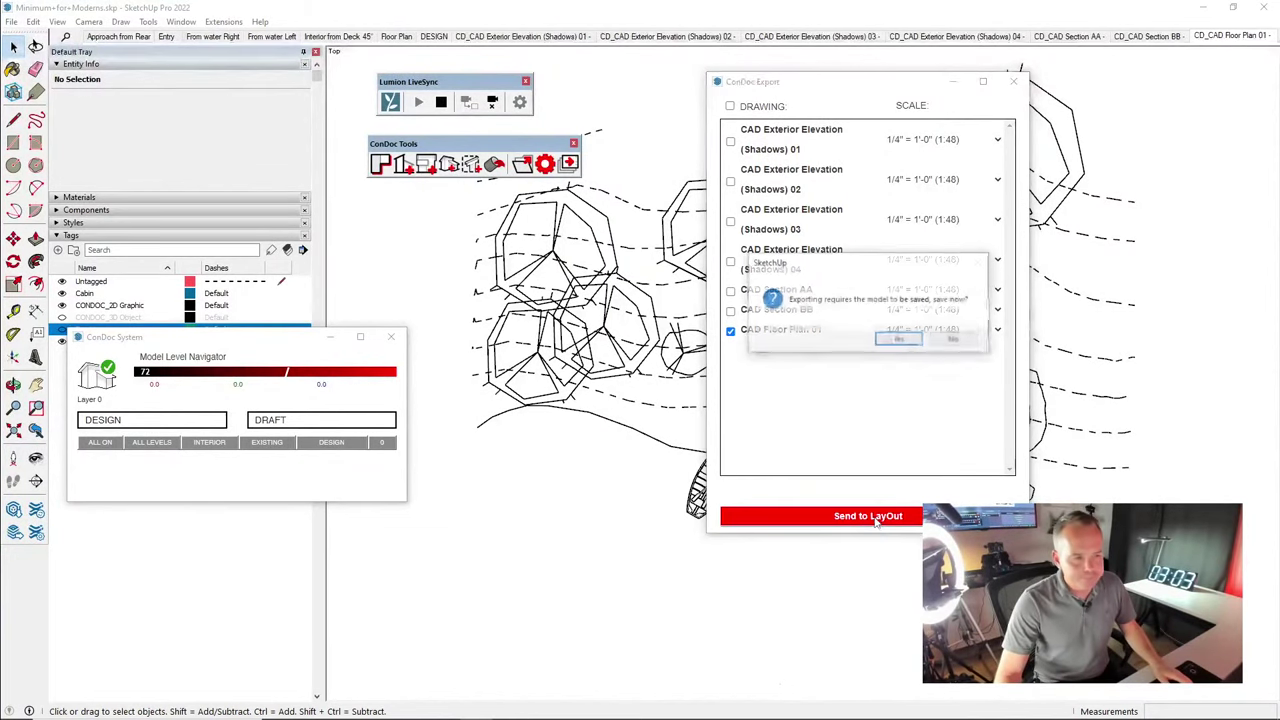
{"action": "left_click", "coordinate": [900, 338]}
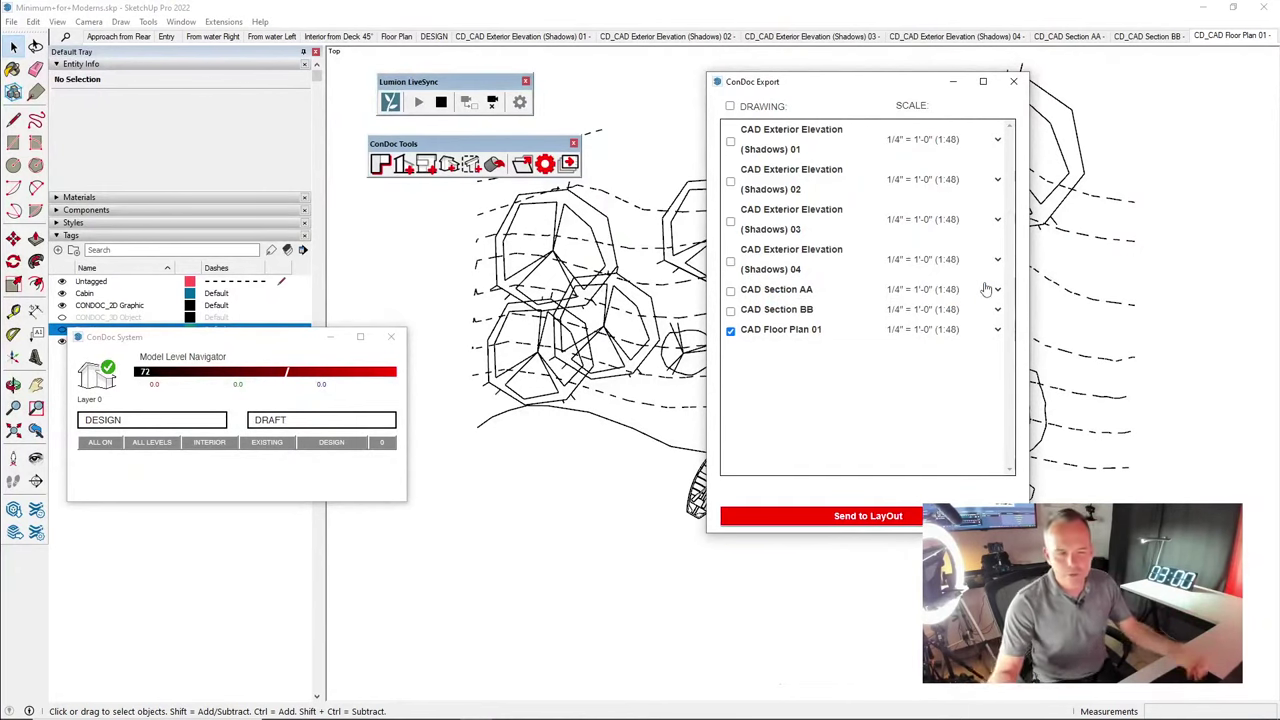
Switch to the Lake Cabin sheet in LayOut, collapse the other tray sections and open the ConDoc Drawings scrapbook
{"action": "key", "text": "alt+Tab"}
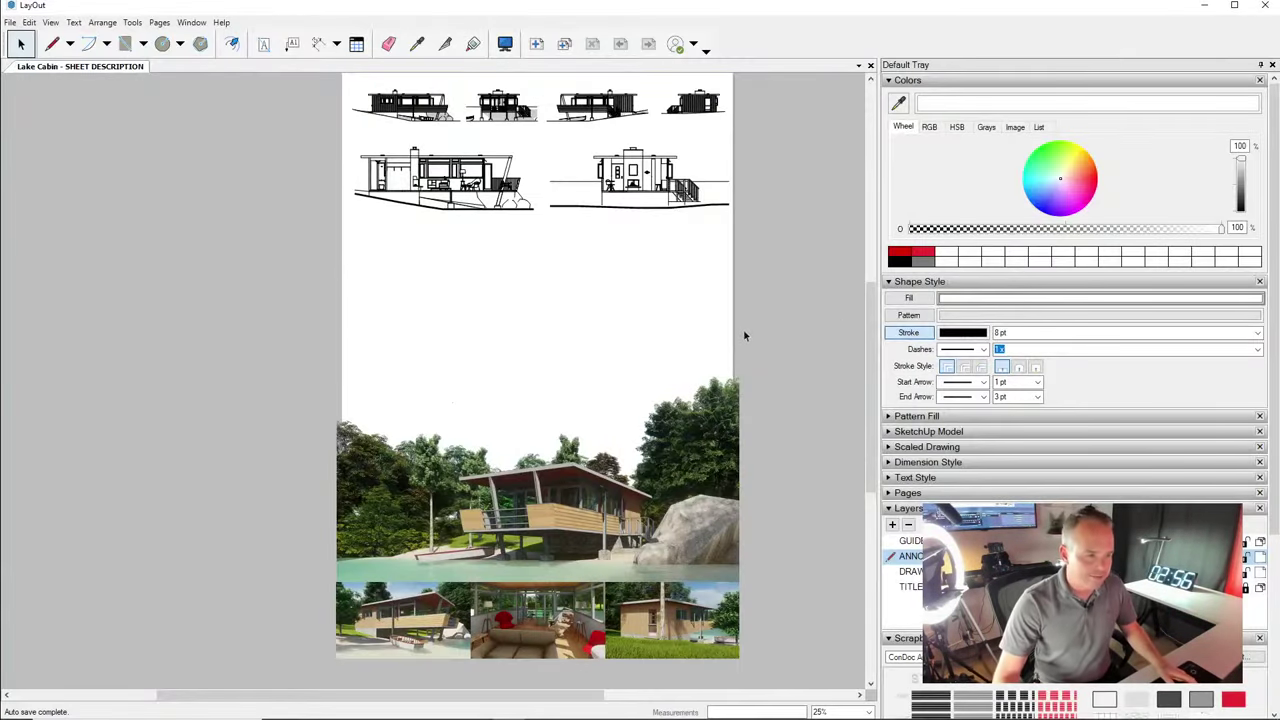
{"action": "middle_click_drag", "start_coordinate": [753, 375], "coordinate": [746, 358]}
{"action": "left_click", "coordinate": [908, 80]}
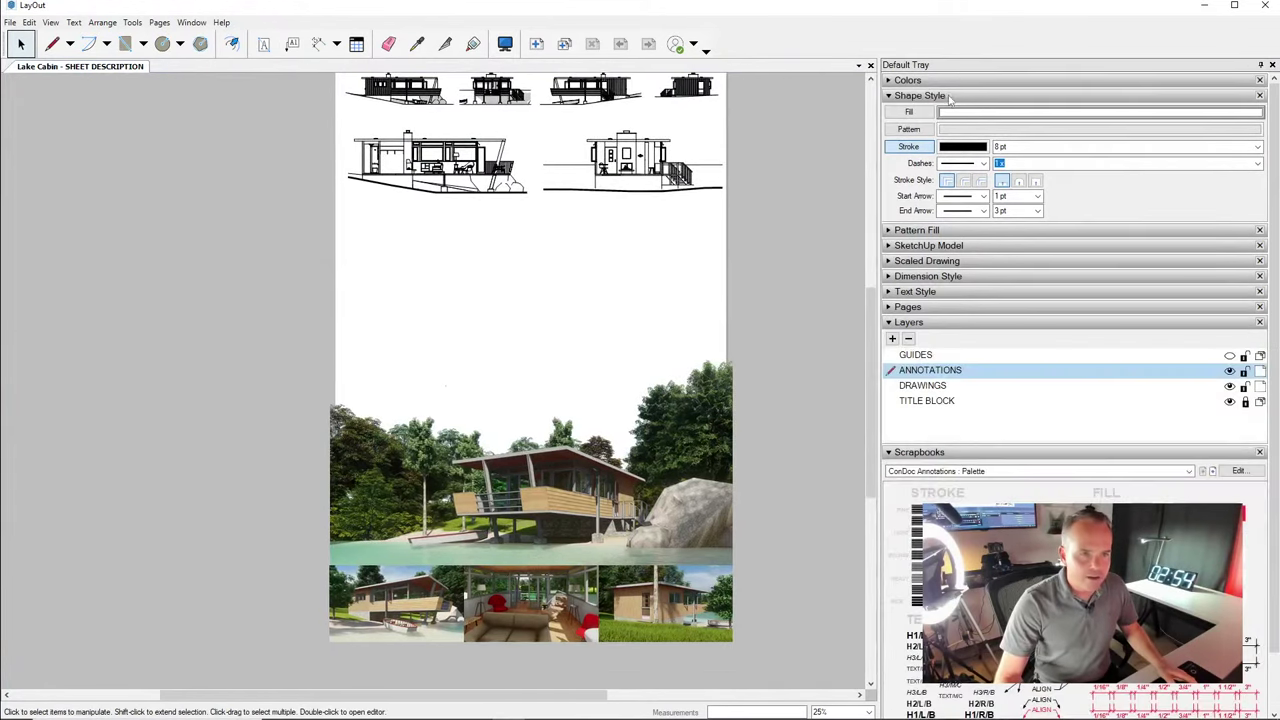
{"action": "left_click", "coordinate": [919, 95]}
{"action": "left_click", "coordinate": [931, 203]}
{"action": "left_click", "coordinate": [1200, 237]}
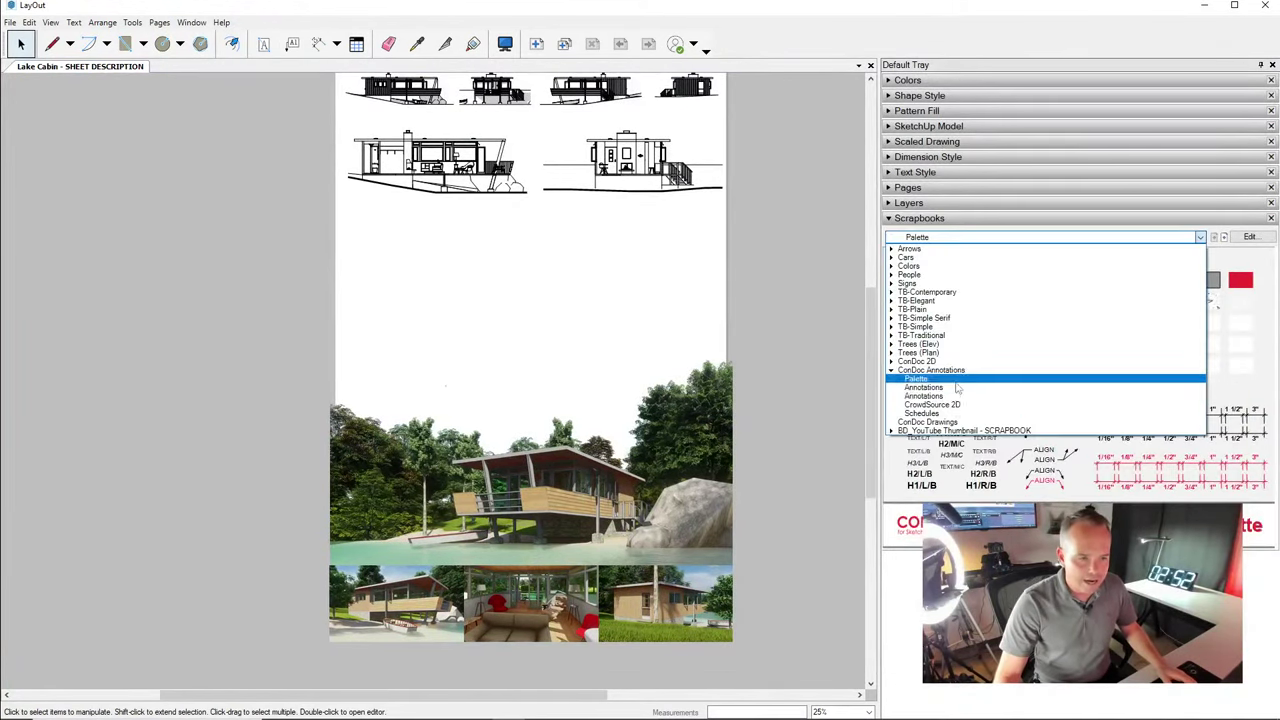
{"action": "left_click", "coordinate": [960, 419]}
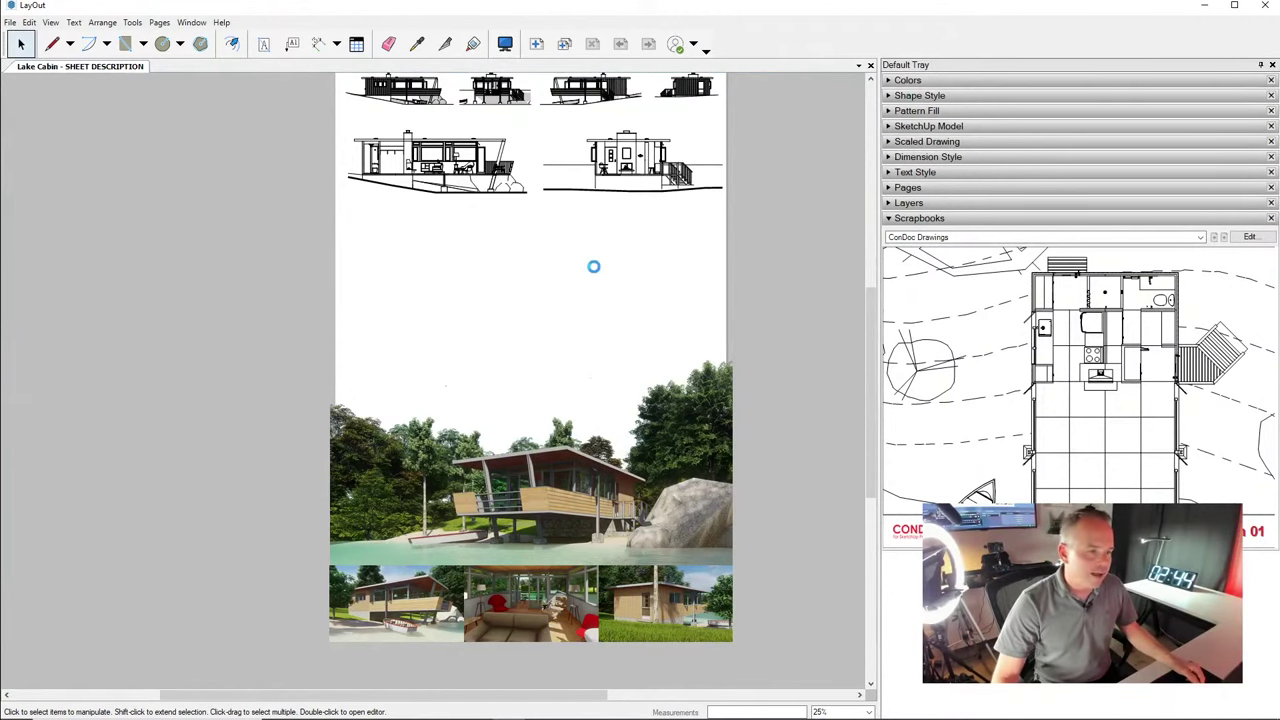
Delete the colored roof plan viewport placed on the sheet below the section drawings
{"action": "middle_click_drag", "start_coordinate": [659, 307], "coordinate": [646, 327]}
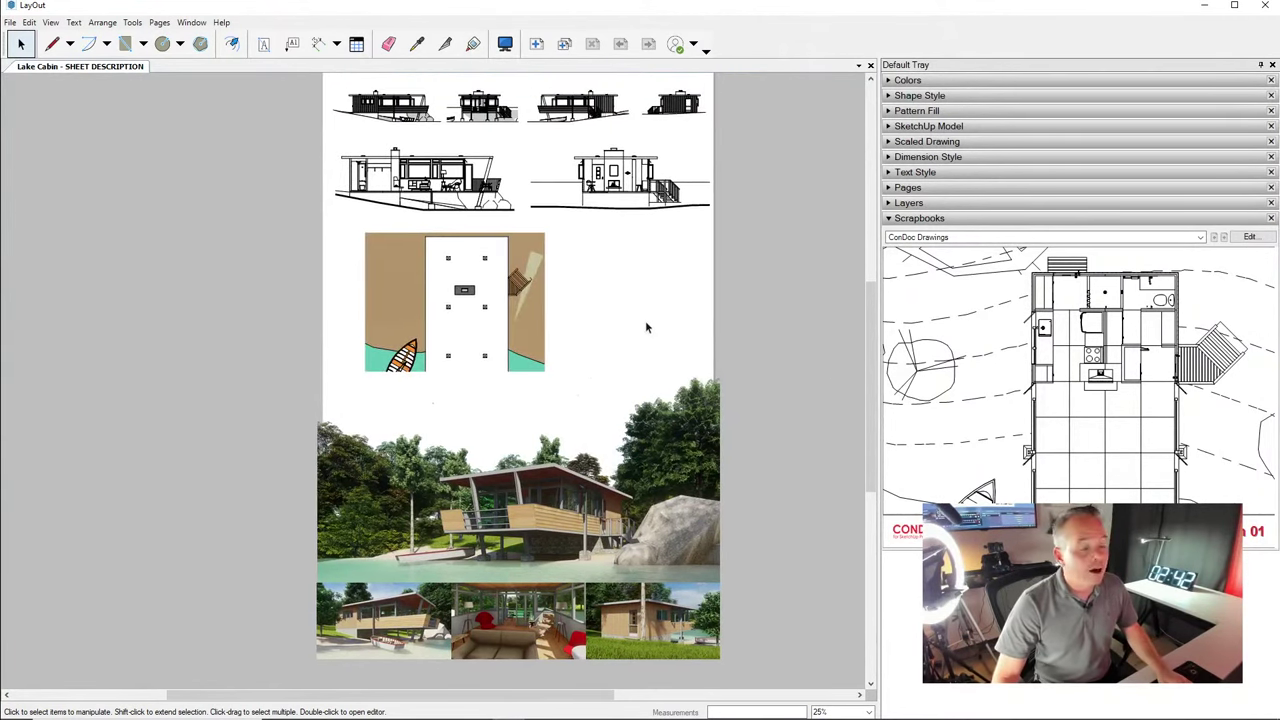
{"action": "left_click", "coordinate": [542, 320]}
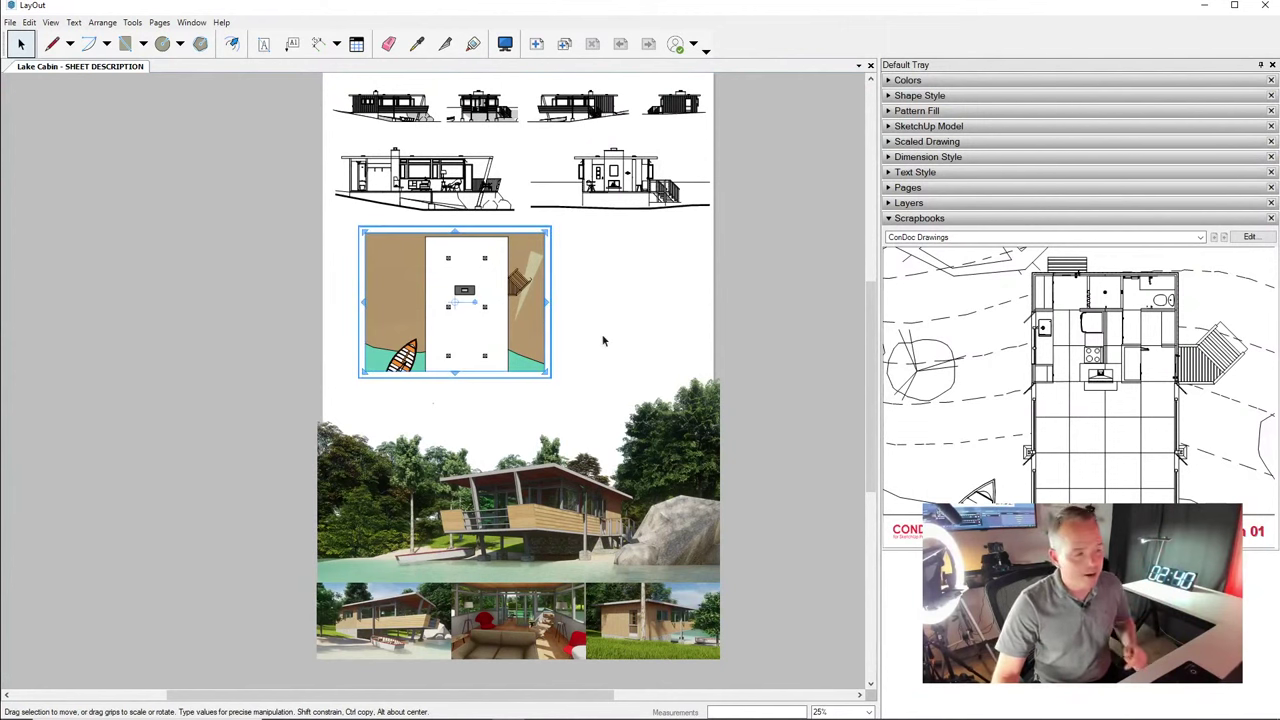
{"action": "key", "text": "Delete"}
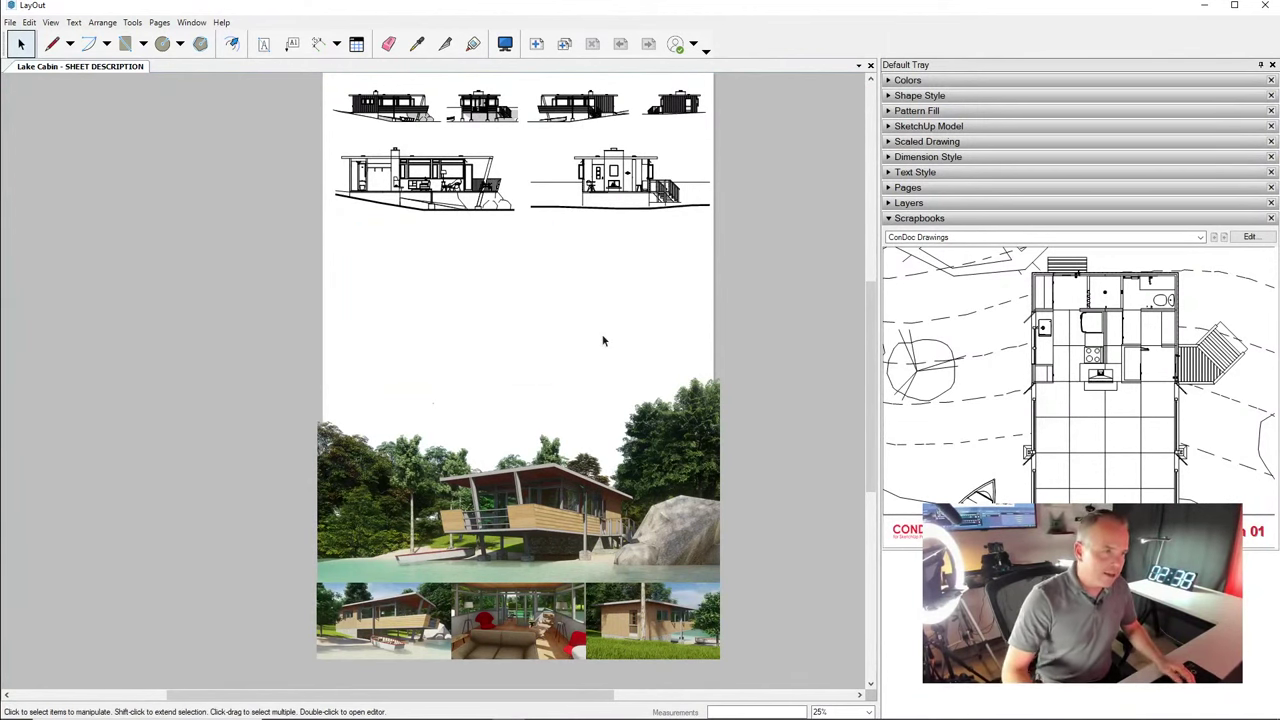
Update the Minimum+for+Moderns.skp reference in the document setup and close the settings
{"action": "left_click", "coordinate": [9, 23]}
{"action": "left_click", "coordinate": [88, 257]}
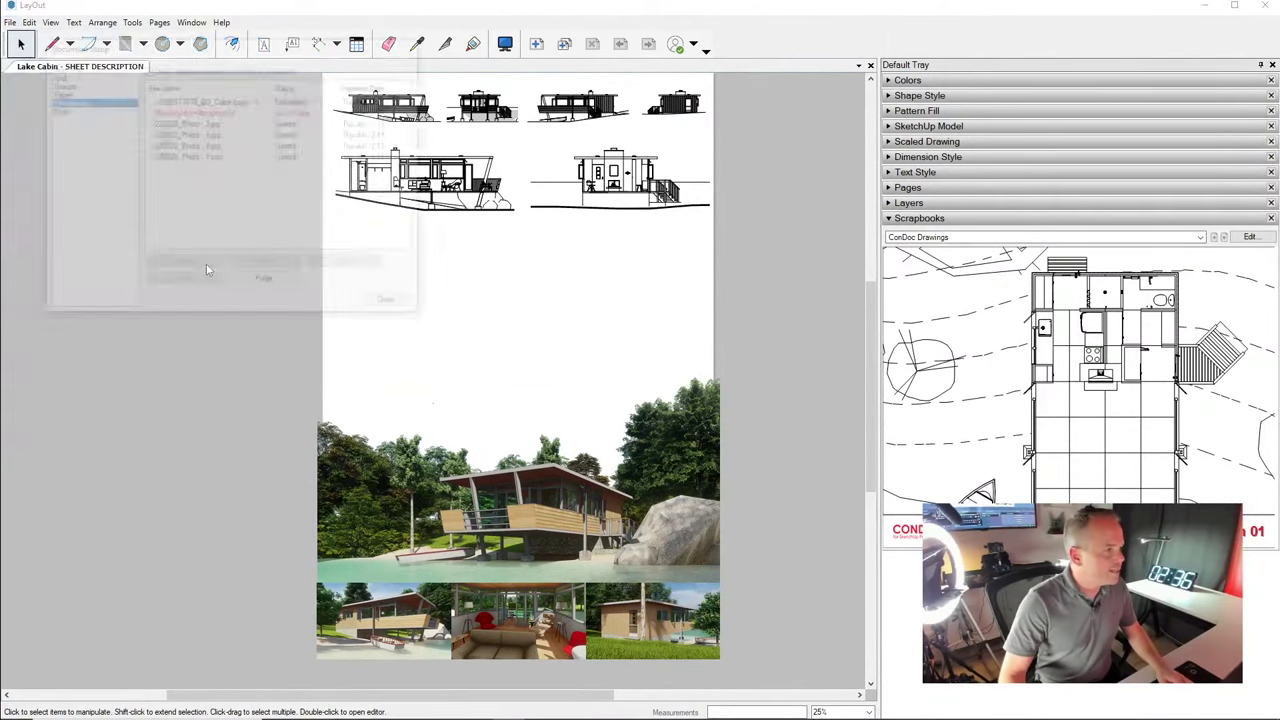
{"action": "left_click", "coordinate": [247, 111]}
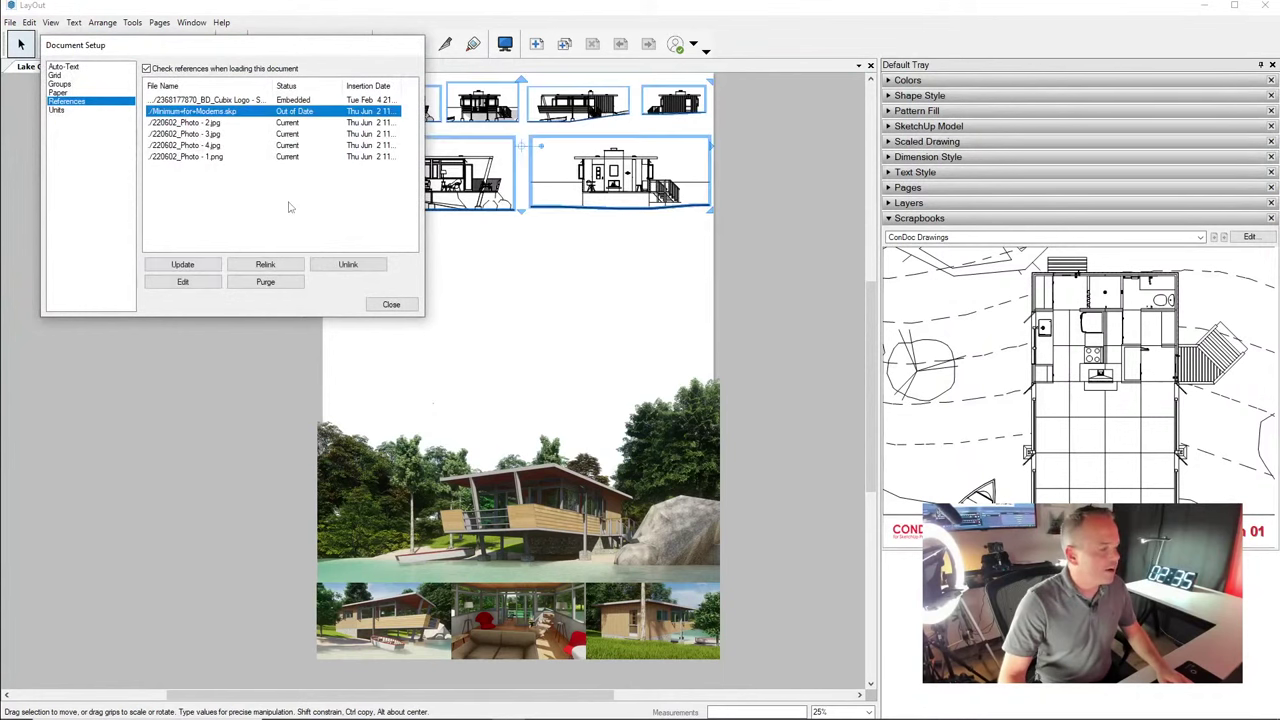
{"action": "left_click", "coordinate": [182, 264]}
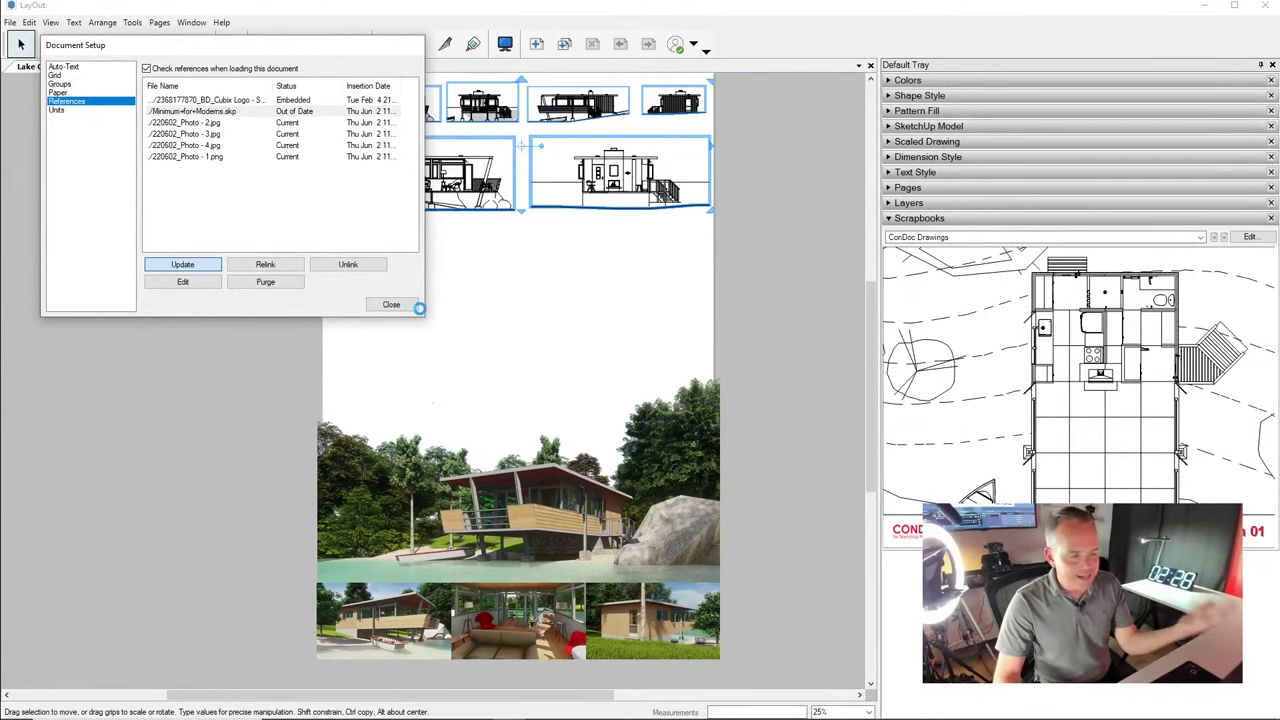
{"action": "left_click", "coordinate": [400, 304]}
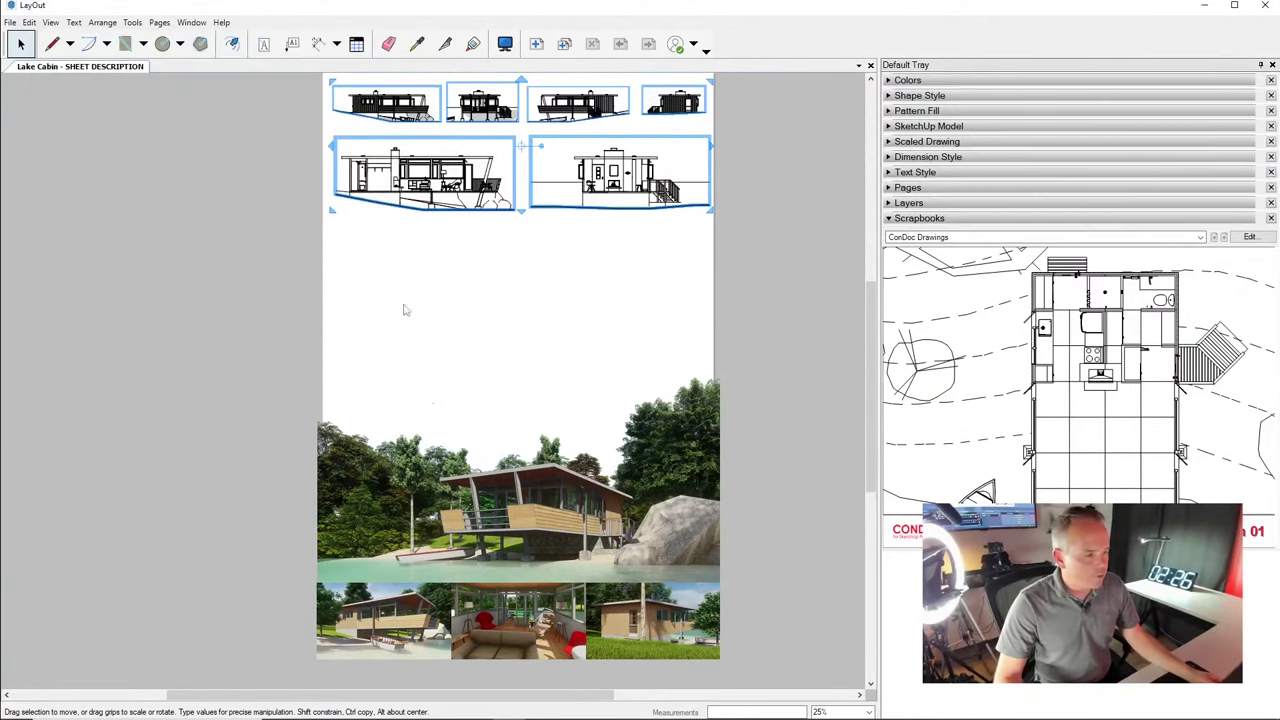
Place CAD Floor Plan 01 below the sections, enlarging its viewport across the sheet and turning it so the deck faces the sections
{"action": "left_click", "coordinate": [788, 286]}
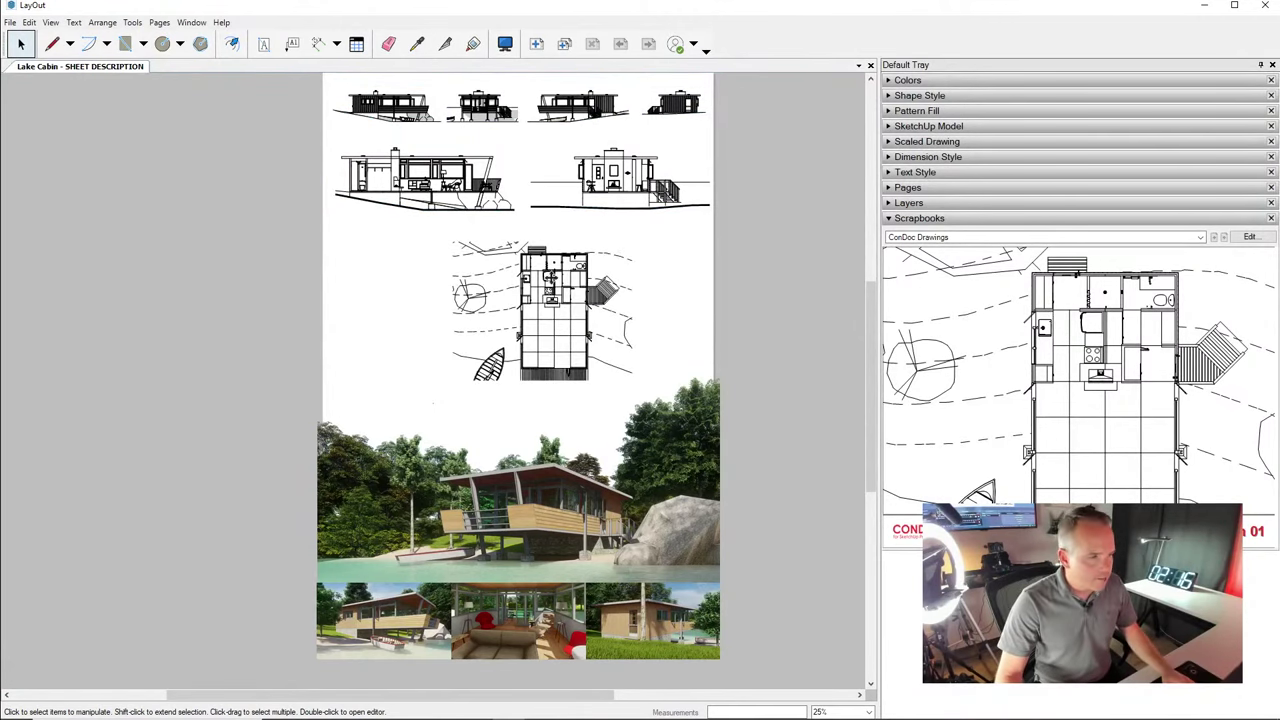
{"action": "left_click_drag", "start_coordinate": [637, 384], "coordinate": [743, 430], "text": "alt"}
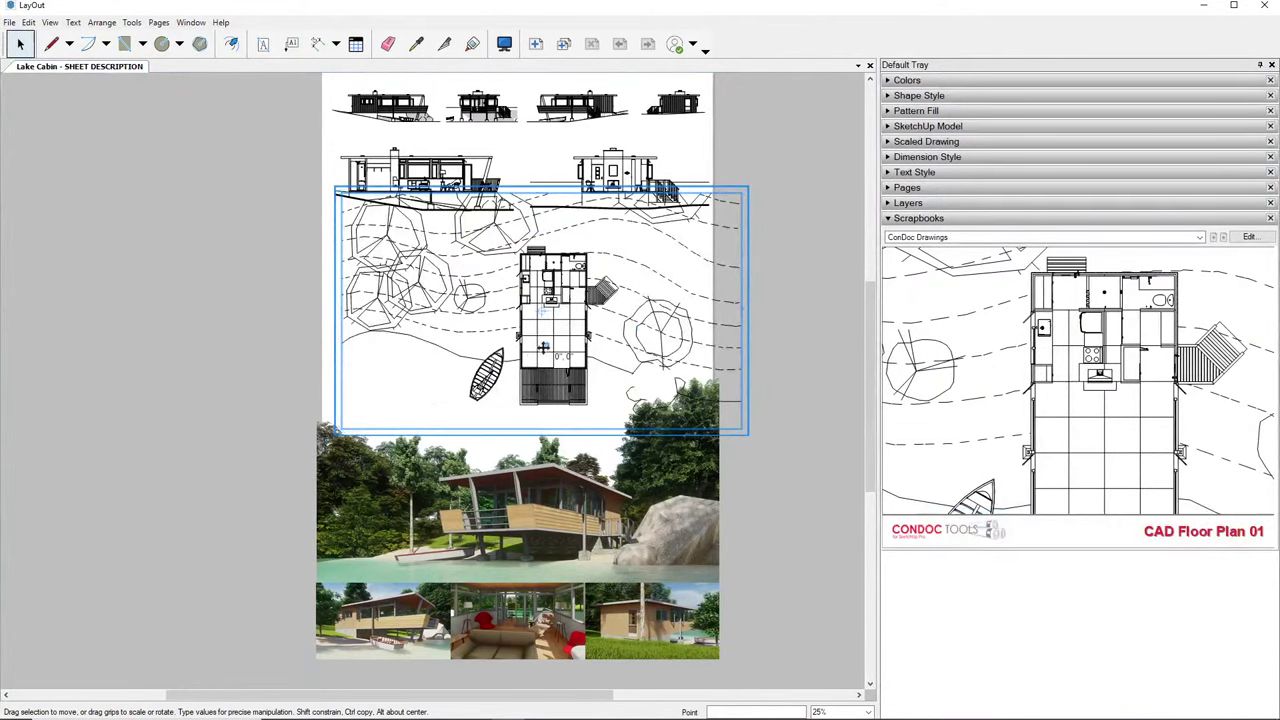
{"action": "mouse_move", "coordinate": [549, 326]}
{"action": "left_mouse_down"}
{"action": "mouse_move", "coordinate": [515, 385]}
{"action": "mouse_move", "coordinate": [449, 366]}
{"action": "mouse_move", "coordinate": [417, 340]}
{"action": "left_mouse_up"}
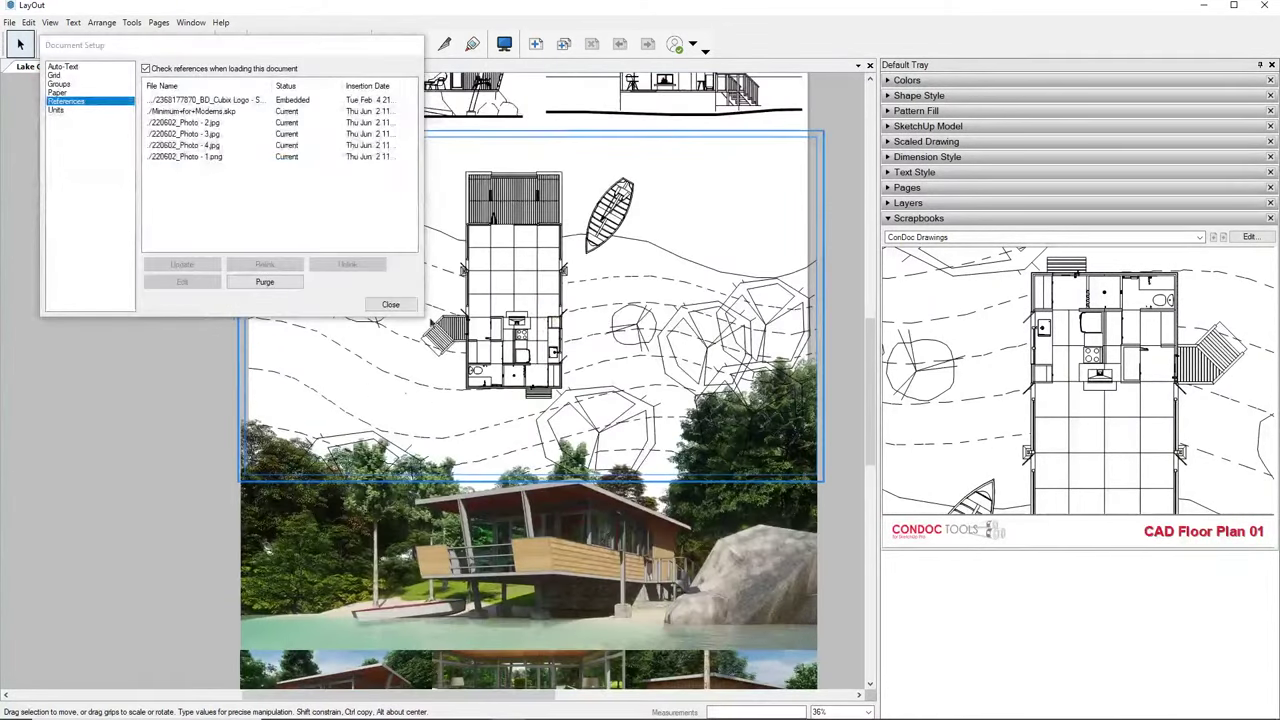
{"action": "left_click", "coordinate": [402, 305]}
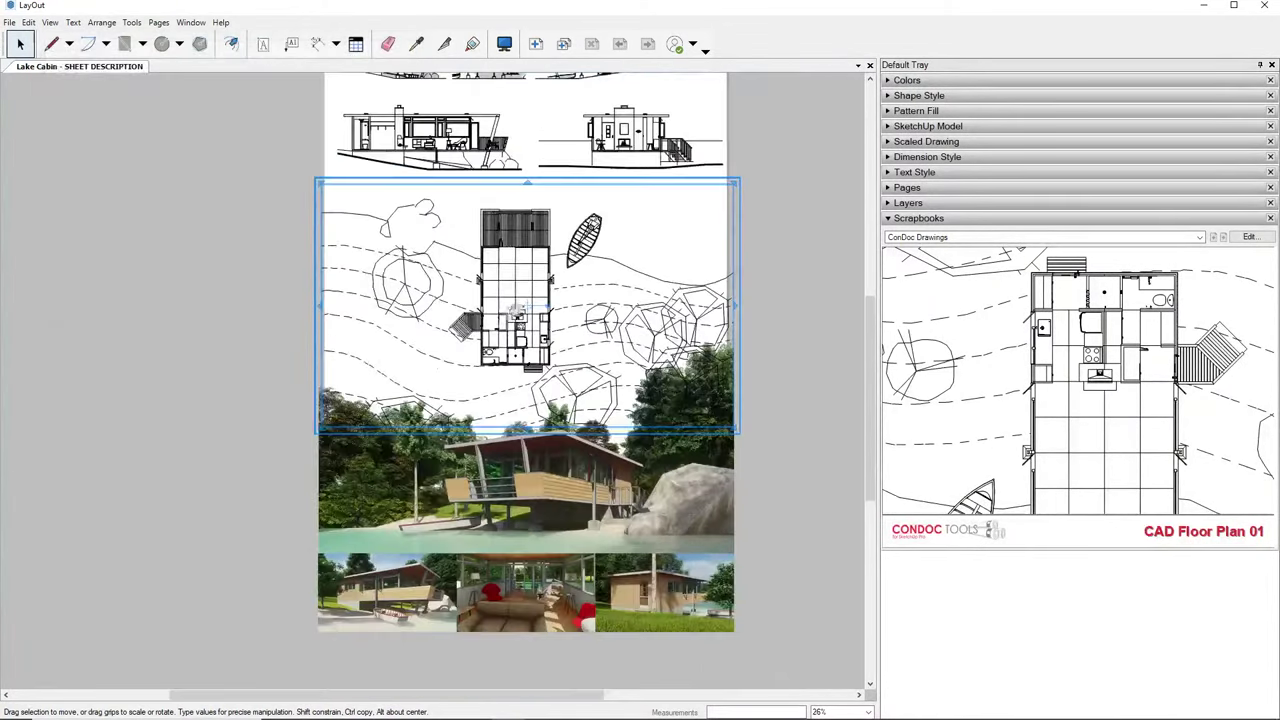
{"action": "scroll", "coordinate": [565, 318], "scroll_direction": "down", "scroll_amount": 2}
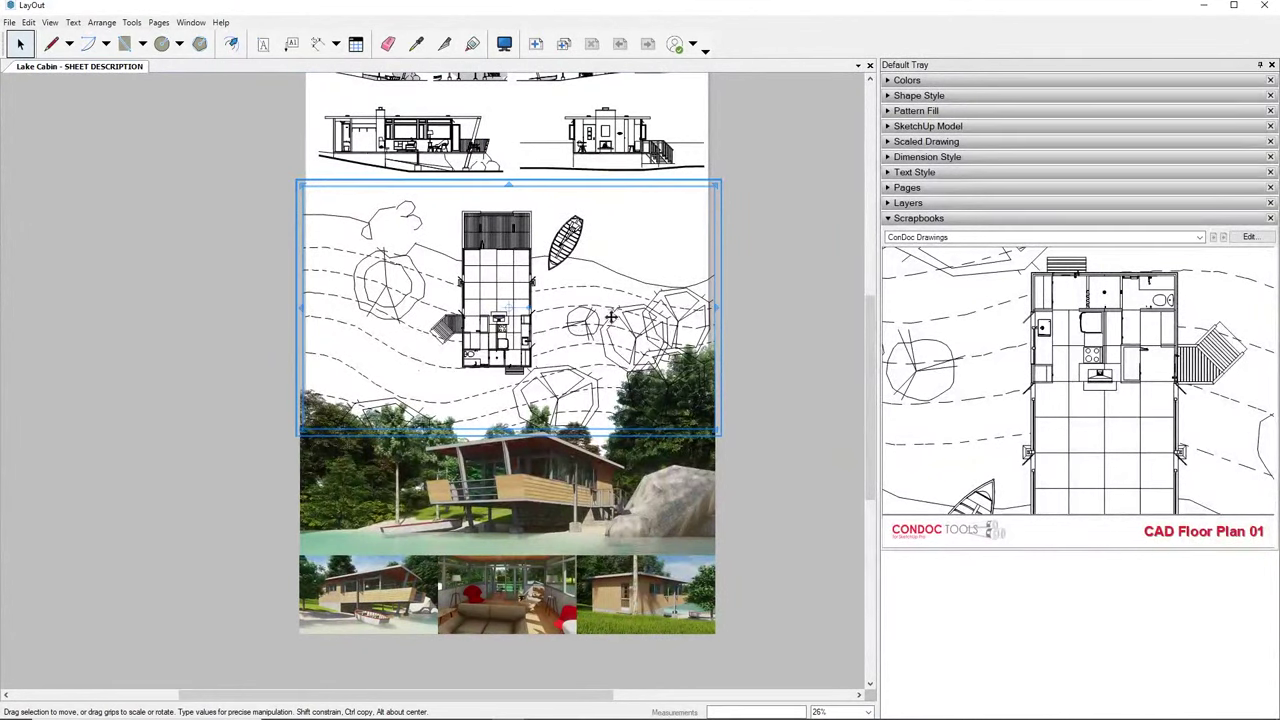
{"action": "key", "text": "space"}
{"action": "scroll", "coordinate": [561, 313], "scroll_direction": "down", "scroll_amount": 1}
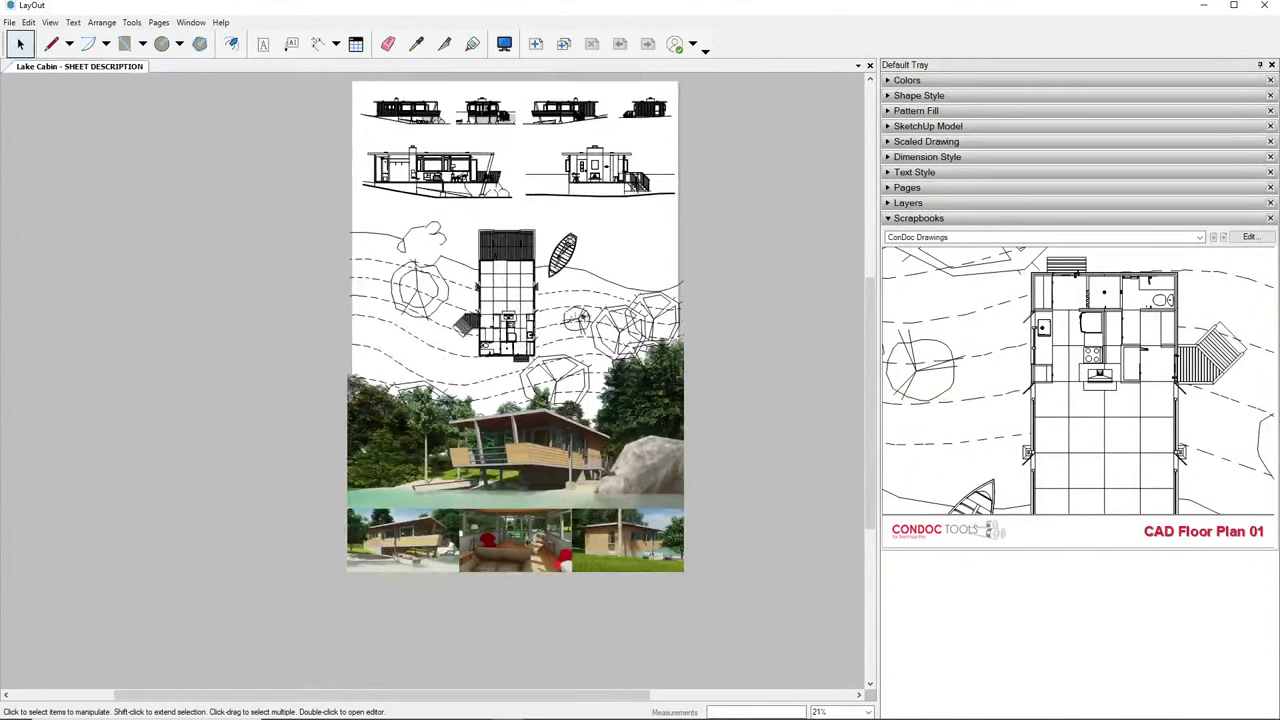
Nudge the floor plan viewport slightly upward, closer to the section drawings, and deselect it
{"action": "middle_click_drag", "start_coordinate": [582, 309], "coordinate": [588, 315]}
{"action": "key", "text": "space"}
{"action": "scroll", "coordinate": [485, 340], "scroll_direction": "up", "scroll_amount": 4}
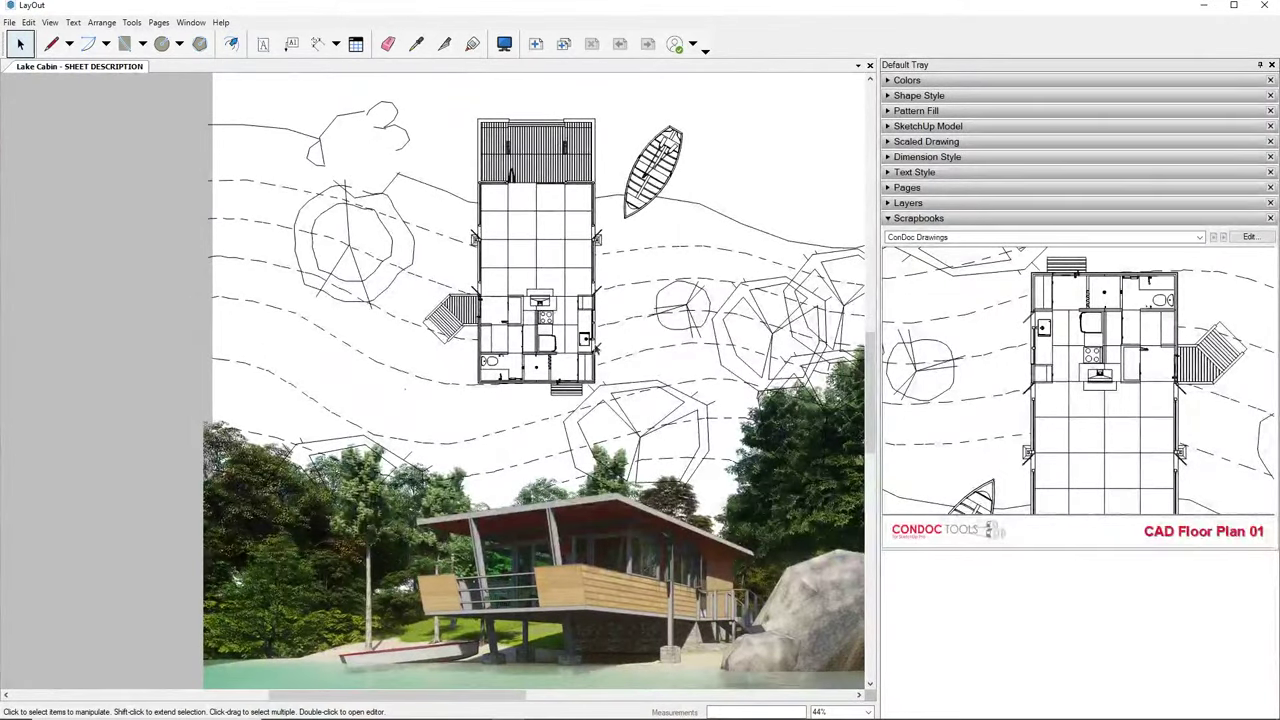
{"action": "scroll", "coordinate": [485, 567], "scroll_direction": "down", "scroll_amount": 2}
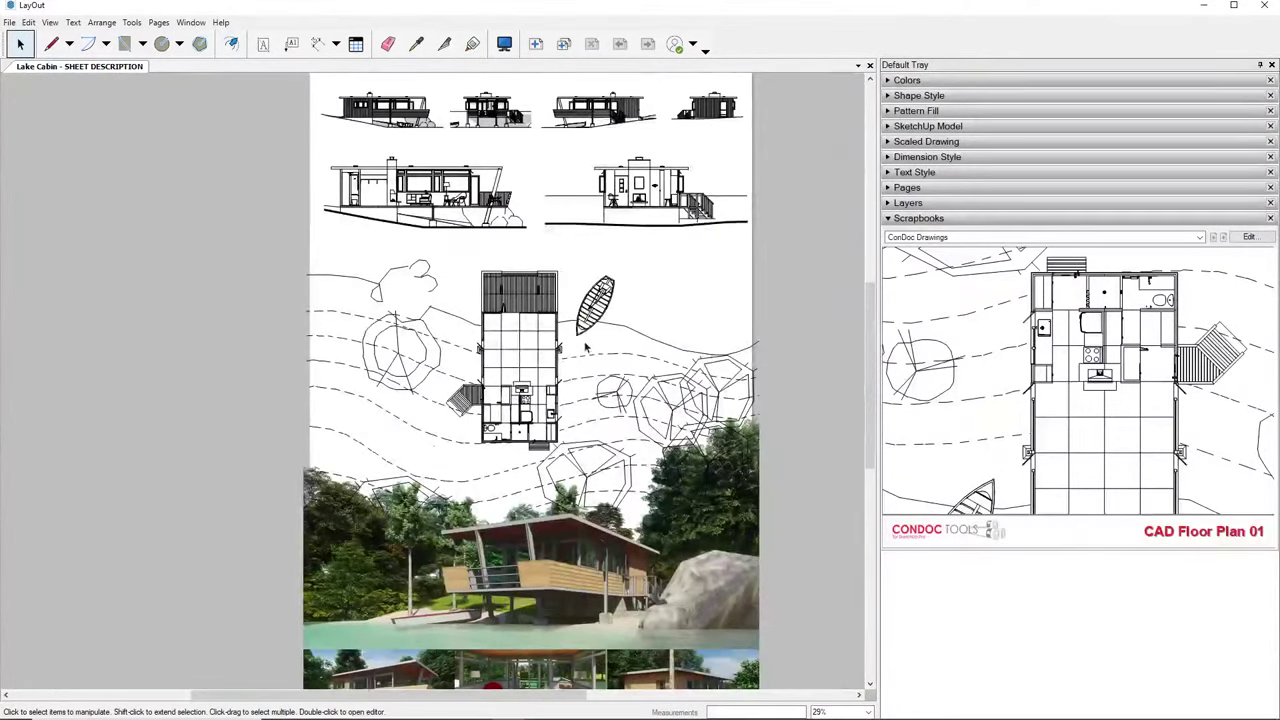
{"action": "middle_click_drag", "start_coordinate": [585, 343], "coordinate": [584, 325]}
{"action": "left_click", "coordinate": [617, 289]}
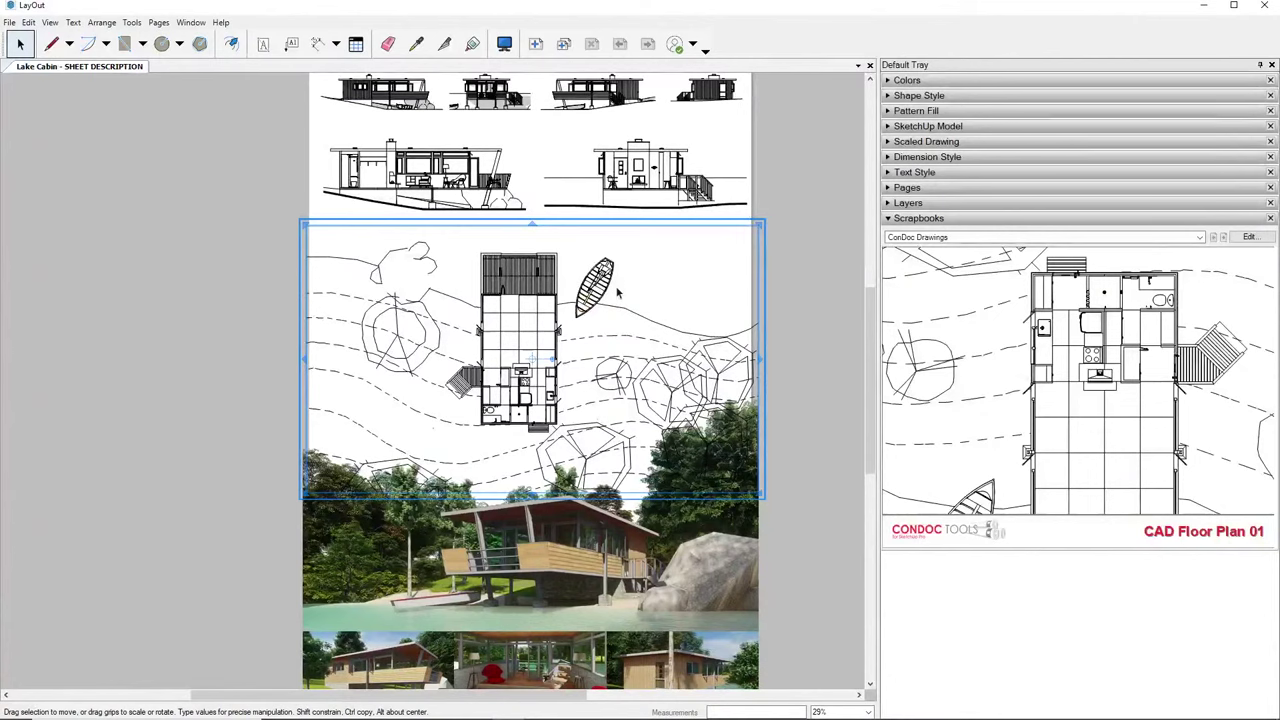
{"action": "key", "text": "Up"}
{"action": "key", "text": "Up"}
{"action": "key", "text": "Up"}
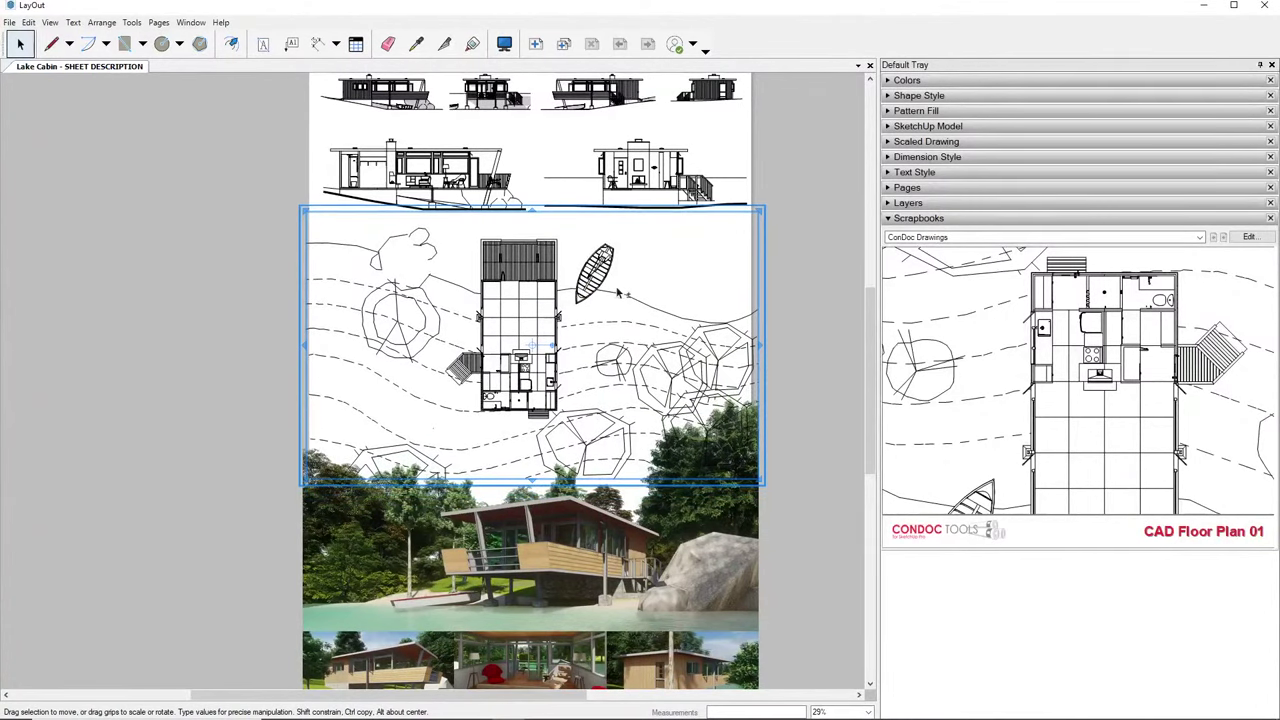
{"action": "left_click", "coordinate": [643, 312]}
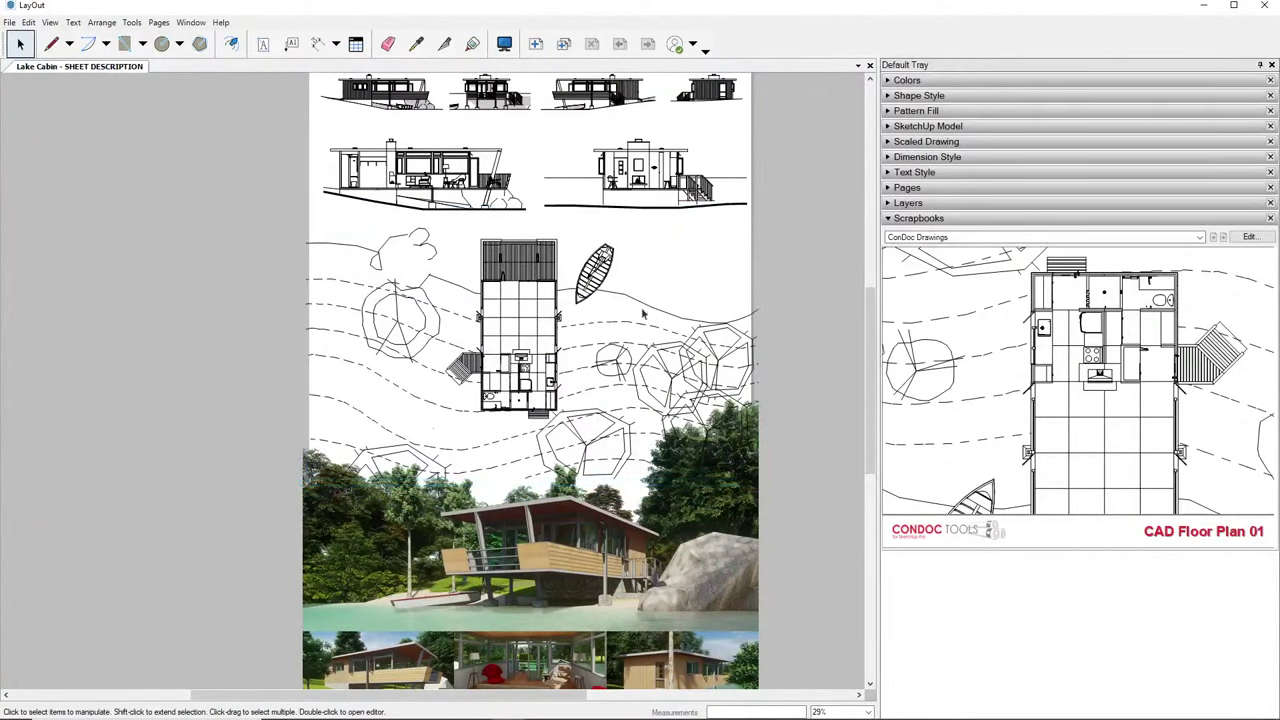
{"action": "scroll", "coordinate": [642, 312], "scroll_direction": "down", "scroll_amount": 2}
{"action": "middle_click_drag", "start_coordinate": [700, 417], "coordinate": [708, 387]}
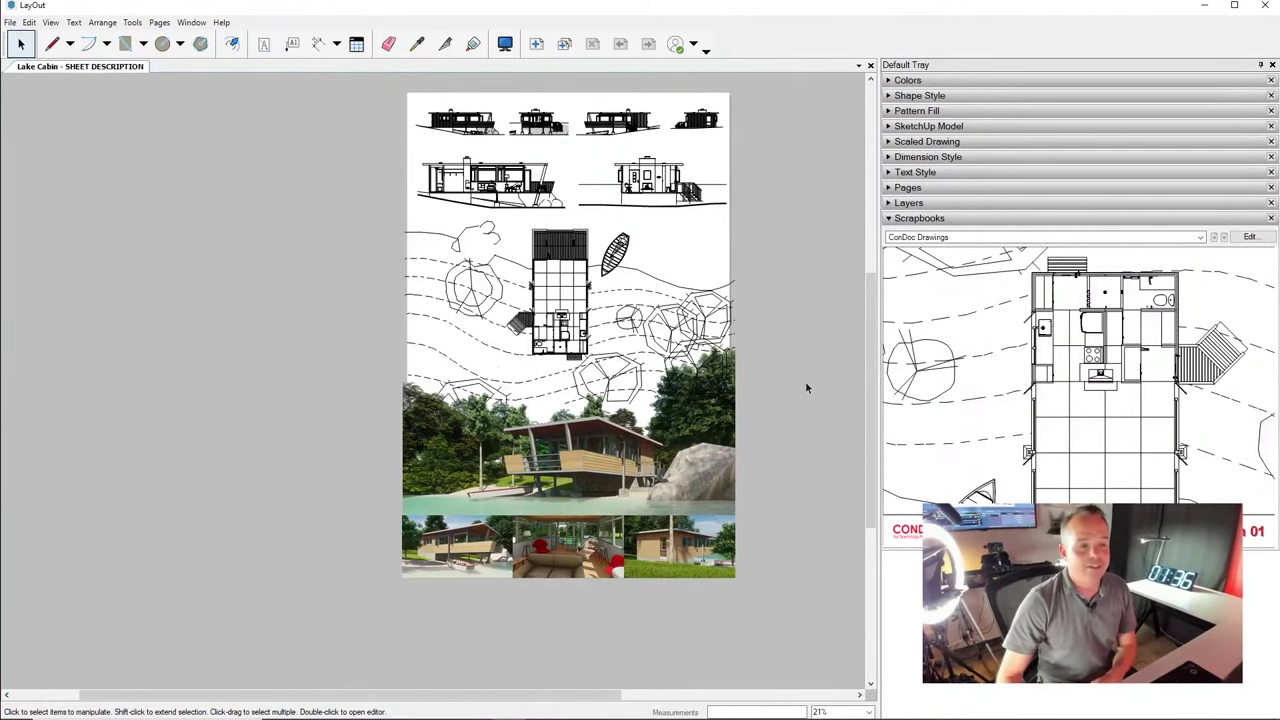
Open the Annotations page of the ConDoc Annotations scrapbook
{"action": "left_click", "coordinate": [945, 238]}
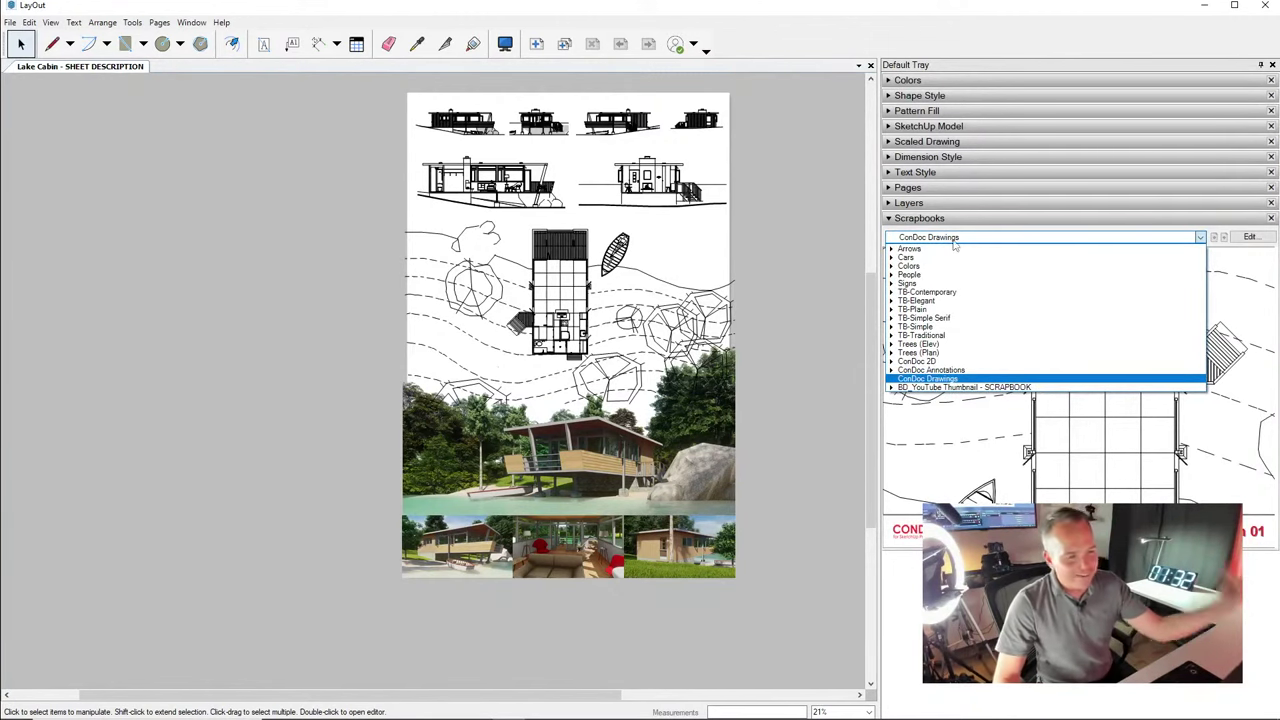
{"action": "left_click", "coordinate": [988, 380]}
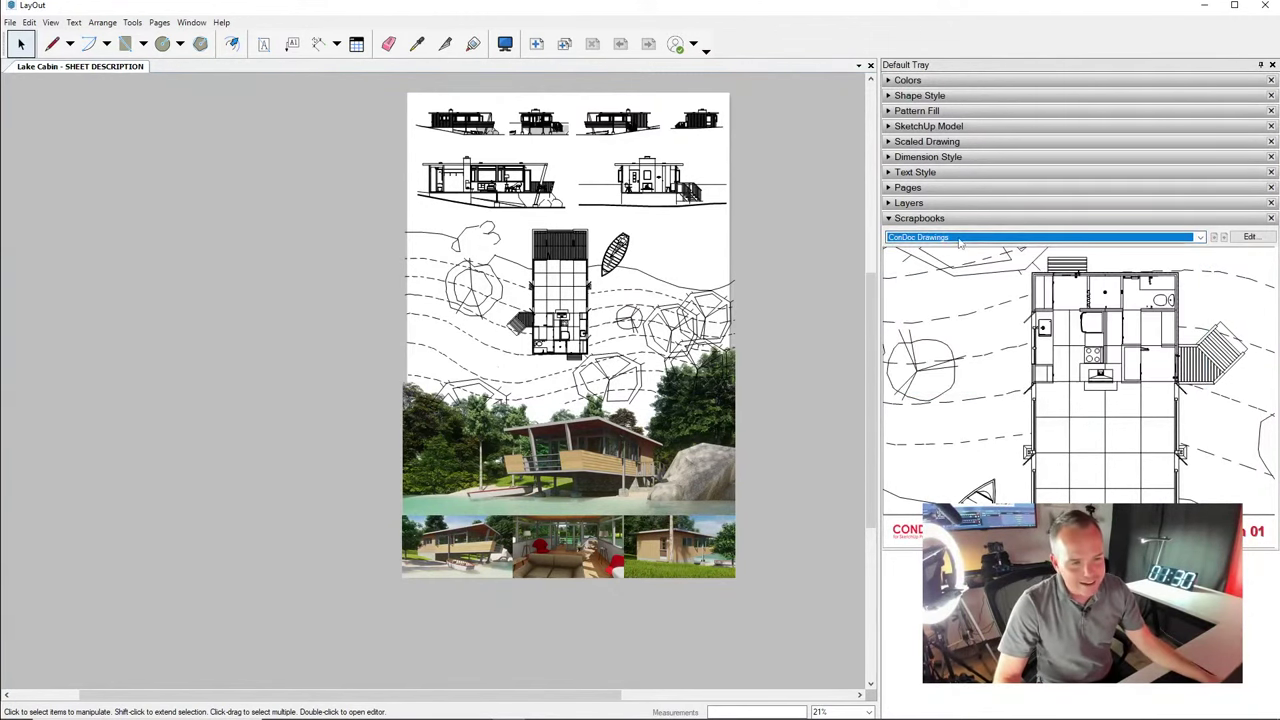
{"action": "left_click", "coordinate": [950, 237]}
{"action": "left_click", "coordinate": [954, 370]}
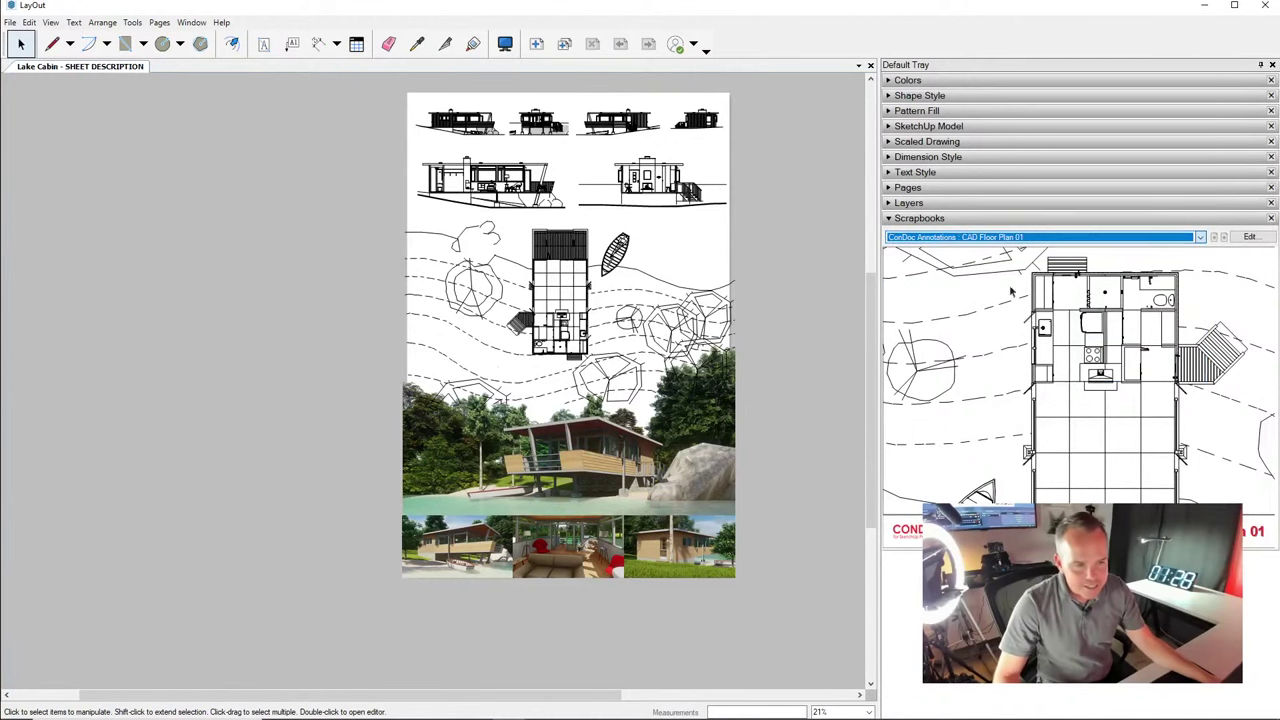
{"action": "left_click", "coordinate": [1222, 237]}
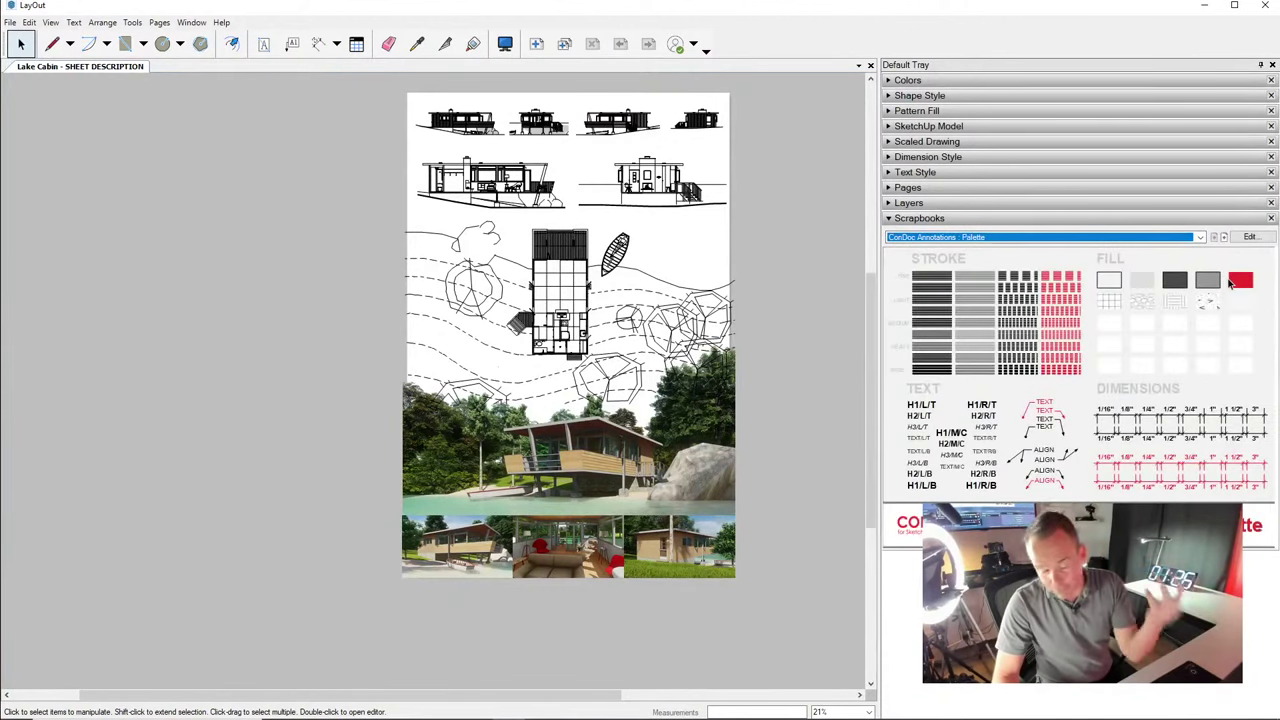
{"action": "left_click", "coordinate": [1223, 238]}
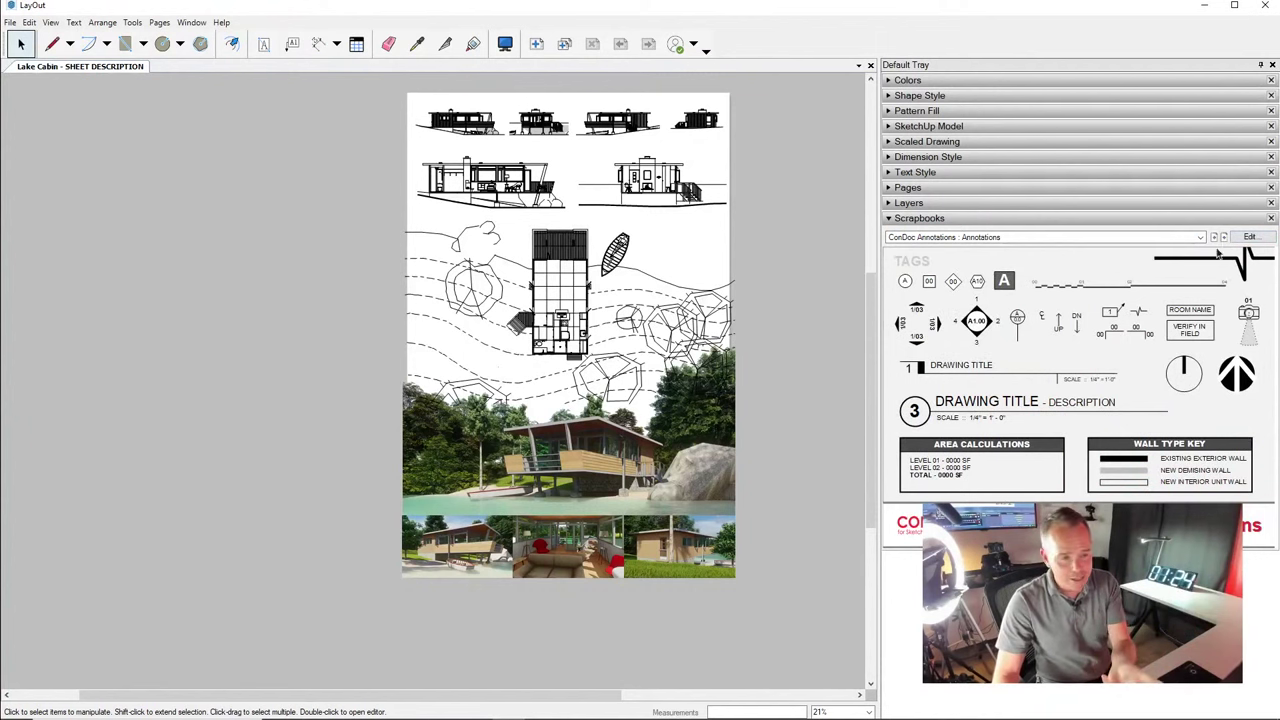
Place the small numbered drawing title tag under the first elevation and under the first section
{"action": "scroll", "coordinate": [458, 154], "scroll_direction": "up", "scroll_amount": 3}
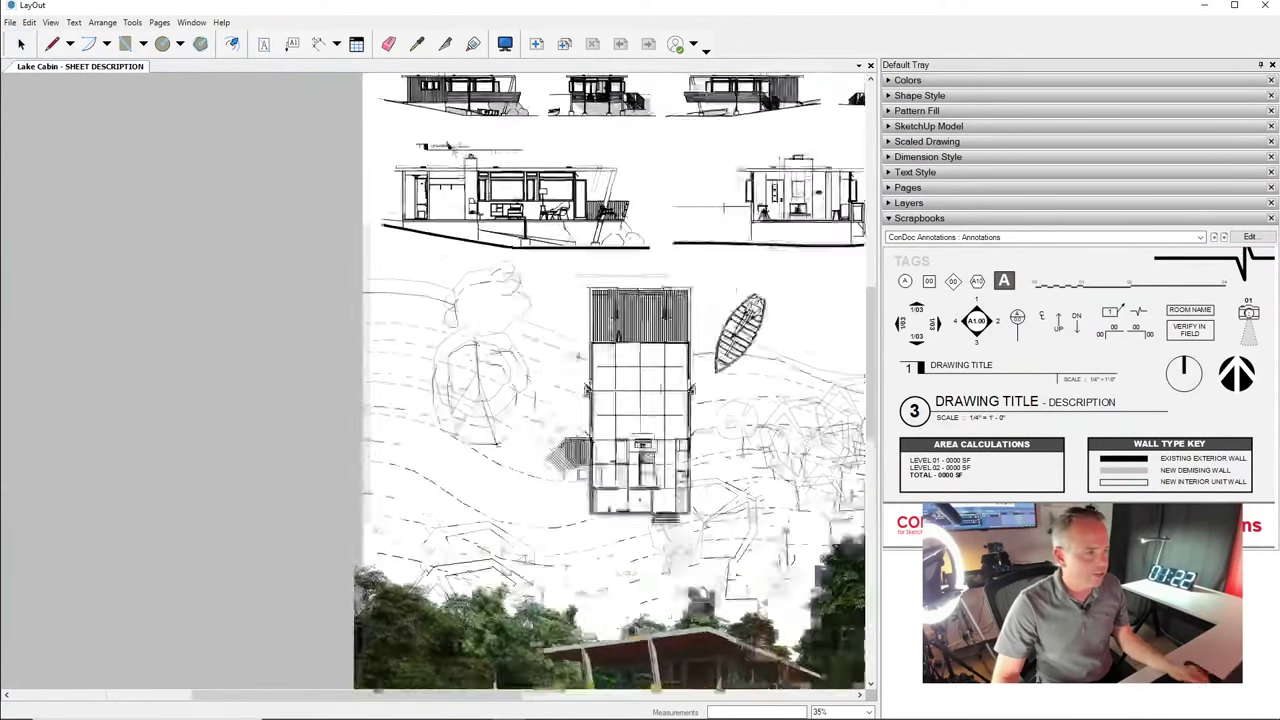
{"action": "left_click", "coordinate": [406, 137]}
{"action": "left_click", "coordinate": [420, 287]}
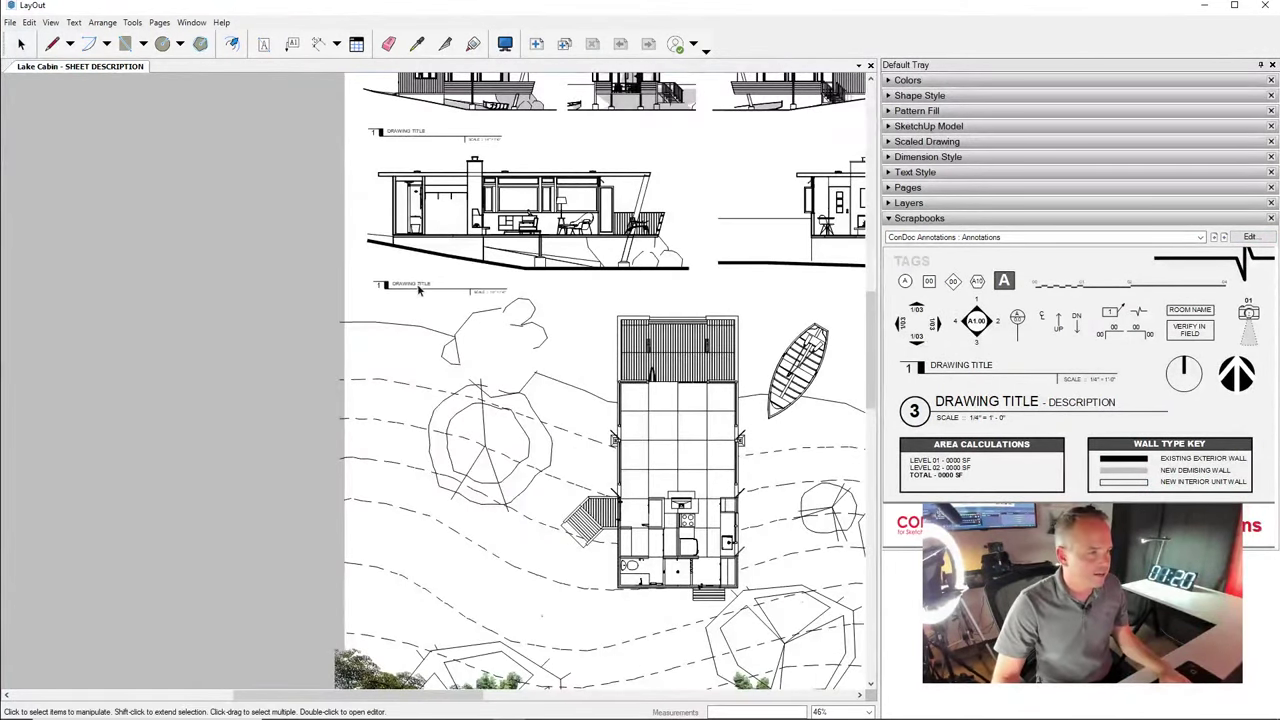
Copy the first elevation's drawing title across the row as a 3x array, giving each elevation a title
{"action": "key", "text": "space"}
{"action": "left_click", "coordinate": [416, 138]}
{"action": "scroll", "coordinate": [416, 140], "scroll_direction": "down", "scroll_amount": 1}
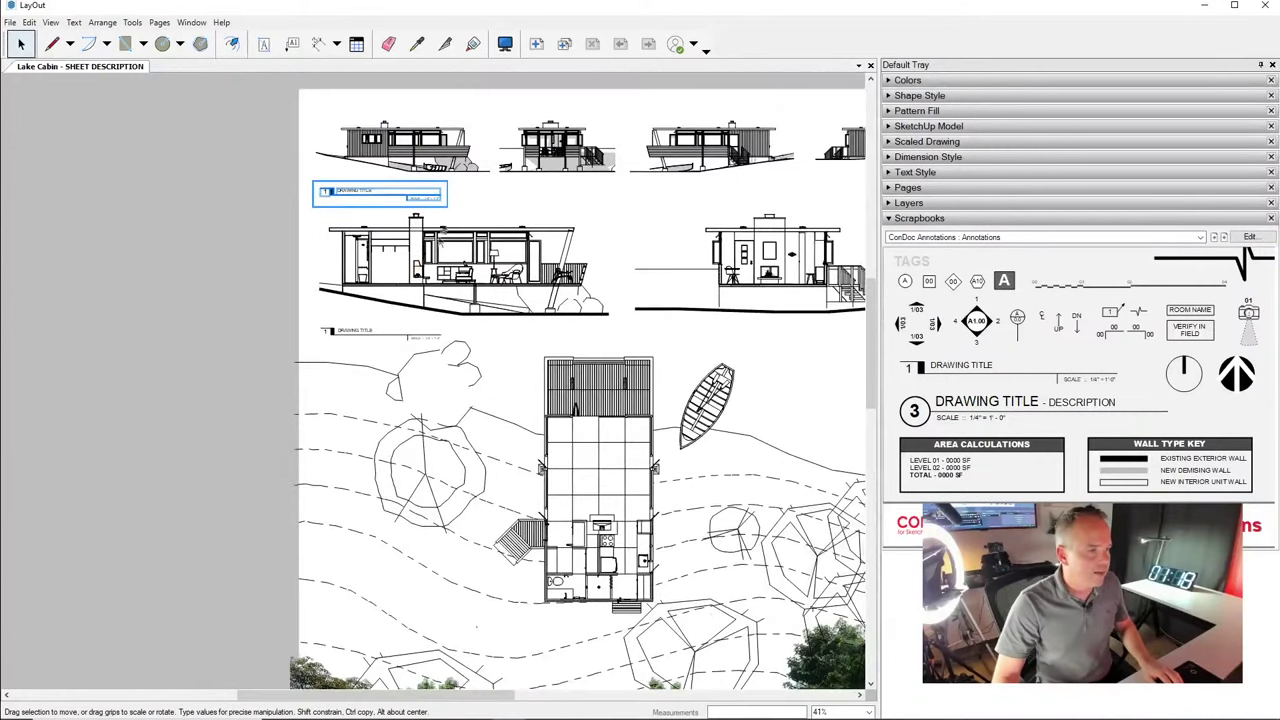
{"action": "left_click_drag", "start_coordinate": [378, 193], "coordinate": [540, 192]}
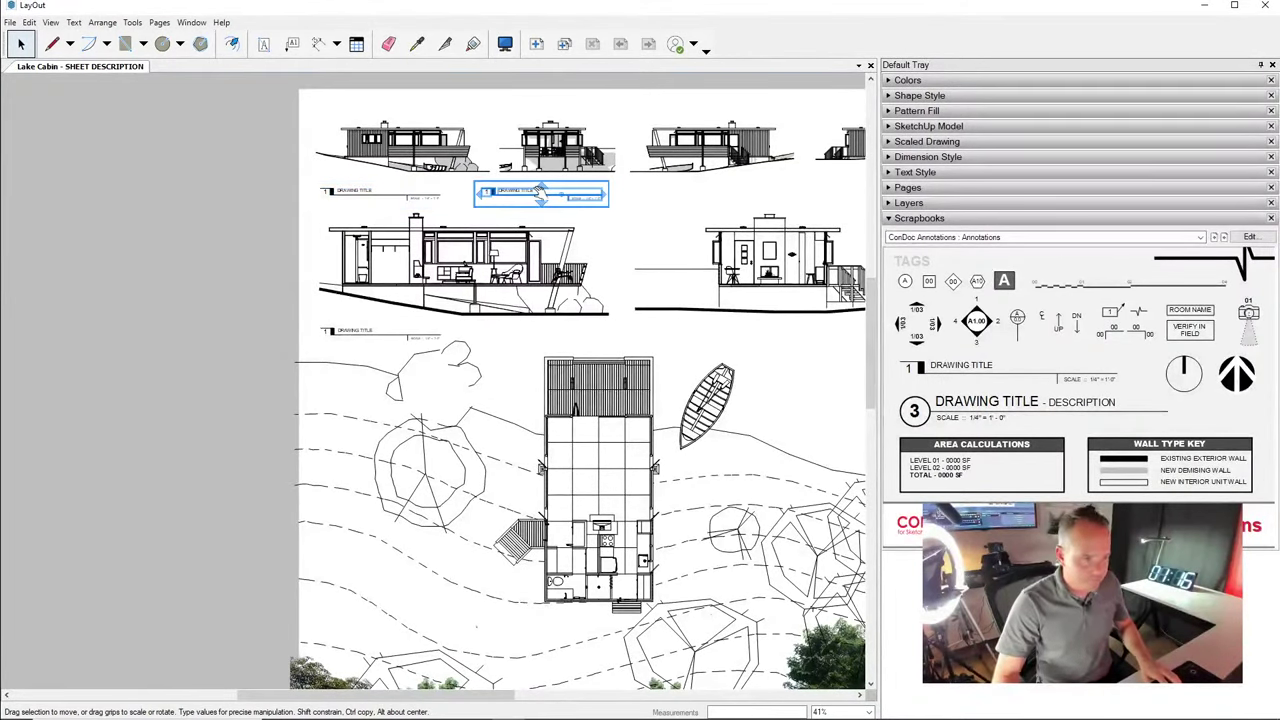
{"action": "type", "text": "3x"}
{"action": "key", "text": "Return"}
Copy the first section's drawing title to a matching position under the second section
{"action": "left_click", "coordinate": [369, 334]}
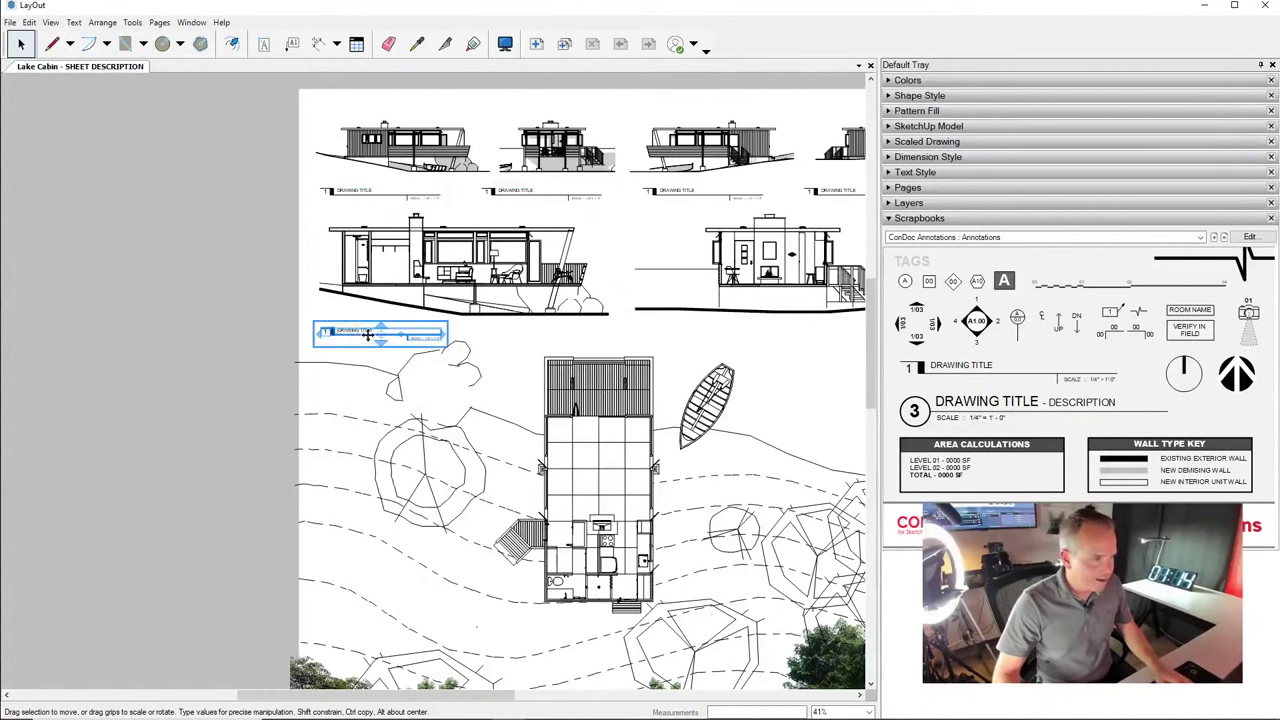
{"action": "mouse_move", "coordinate": [368, 335]}
{"action": "left_mouse_down", "text": "ctrl"}
{"action": "mouse_move", "coordinate": [730, 357]}
{"action": "mouse_move", "coordinate": [697, 354]}
{"action": "mouse_move", "coordinate": [716, 352]}
{"action": "left_mouse_up", "text": "ctrl"}
{"action": "middle_click_drag", "start_coordinate": [718, 352], "coordinate": [649, 276]}
{"action": "left_click", "coordinate": [694, 331]}
{"action": "scroll", "coordinate": [694, 331], "scroll_direction": "down", "scroll_amount": 2}
{"action": "middle_click_drag", "start_coordinate": [694, 331], "coordinate": [668, 316]}
{"action": "scroll", "coordinate": [557, 360], "scroll_direction": "up", "scroll_amount": 4}
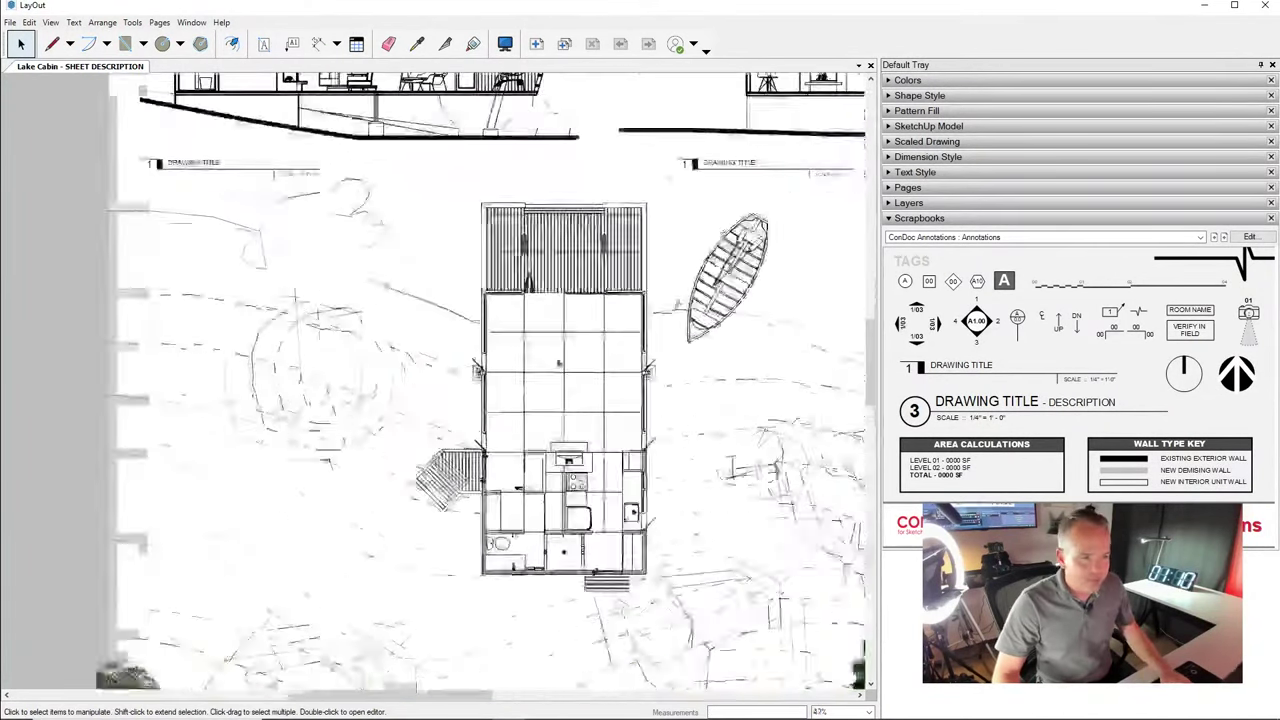
{"action": "left_click", "coordinate": [975, 326]}
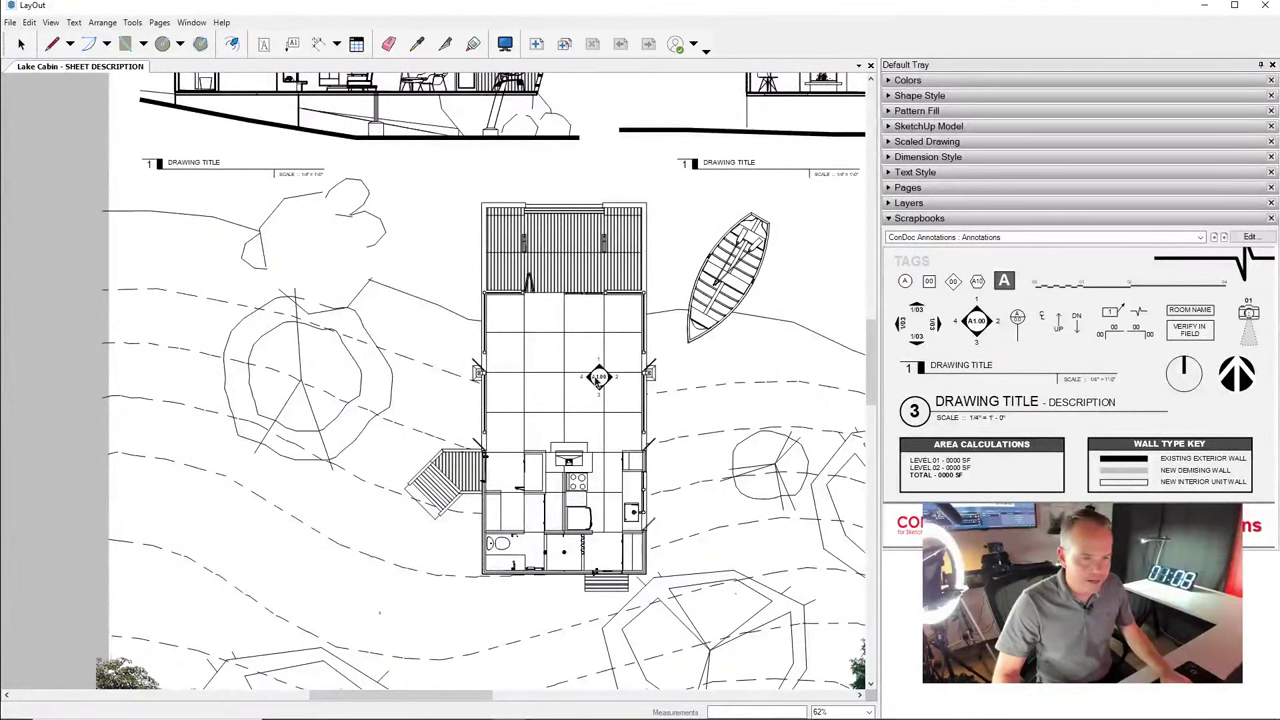
{"action": "scroll", "coordinate": [597, 378], "scroll_direction": "down", "scroll_amount": 3}
{"action": "scroll", "coordinate": [636, 272], "scroll_direction": "up", "scroll_amount": 1}
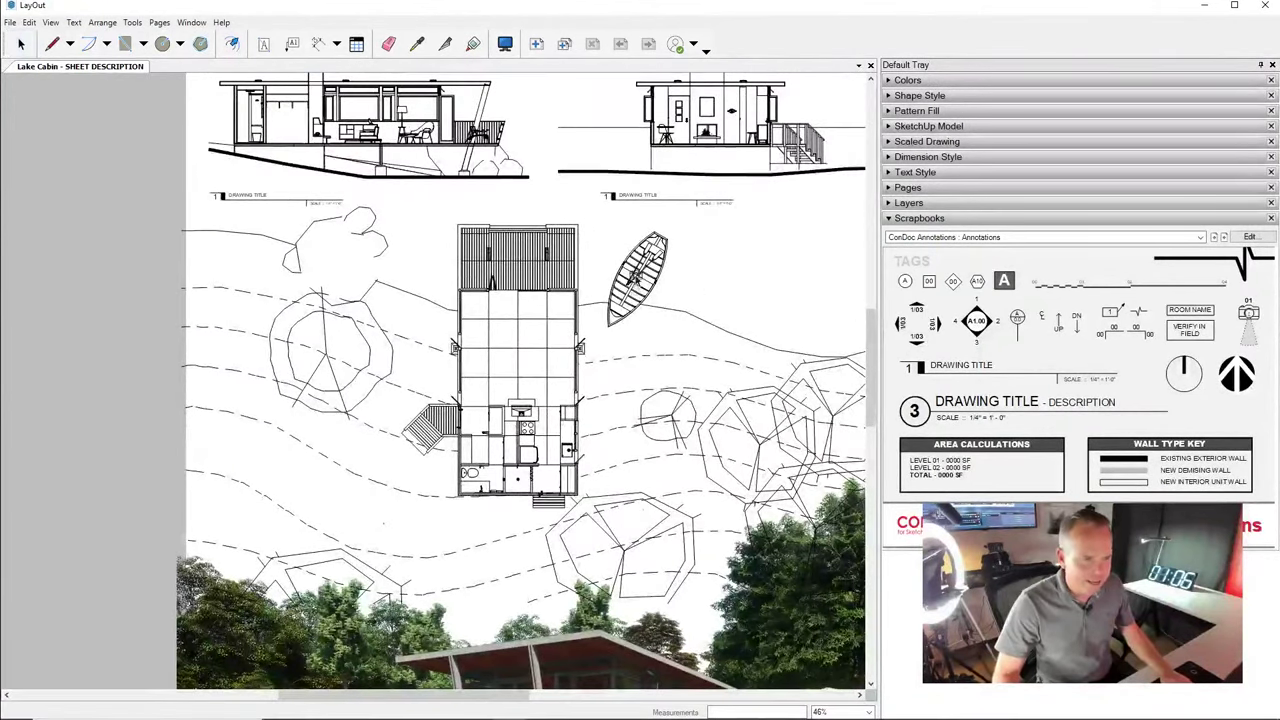
Place camera view tags at three spots outside the cabin and one inside its living area
{"action": "scroll", "coordinate": [634, 277], "scroll_direction": "down", "scroll_amount": 2}
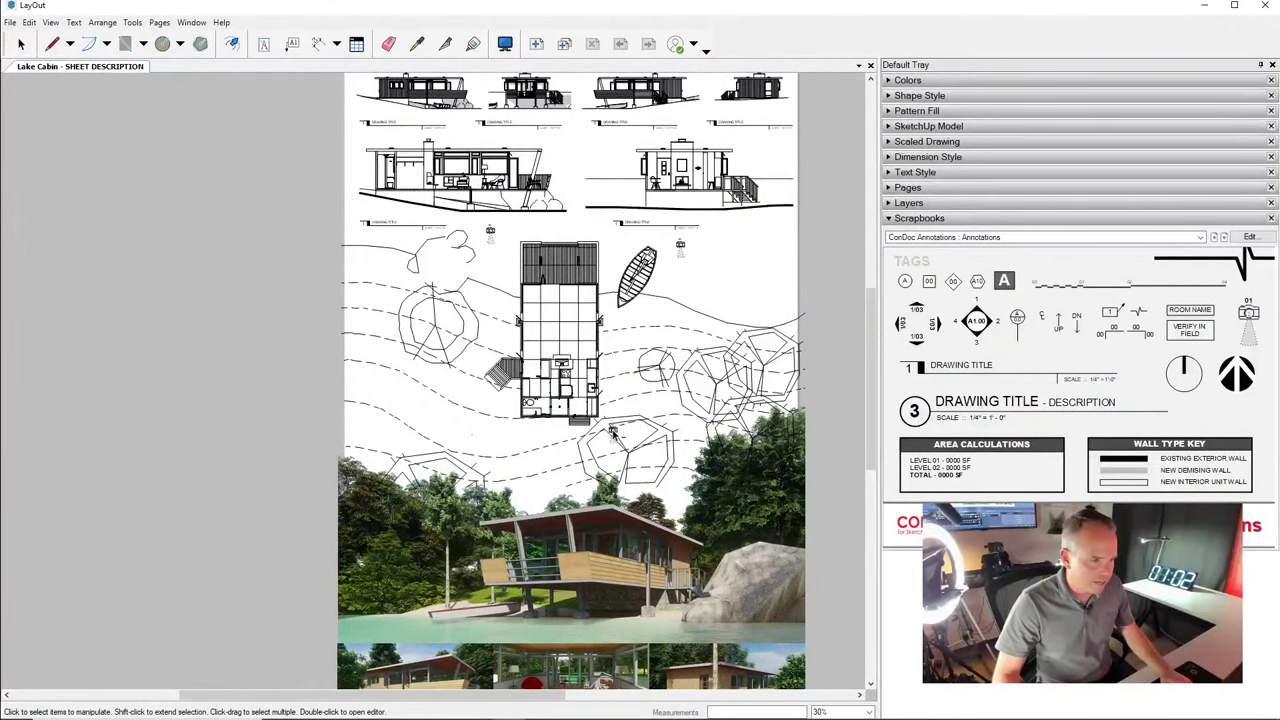
{"action": "left_click", "coordinate": [566, 323]}
{"action": "scroll", "coordinate": [567, 327], "scroll_direction": "up", "scroll_amount": 6}
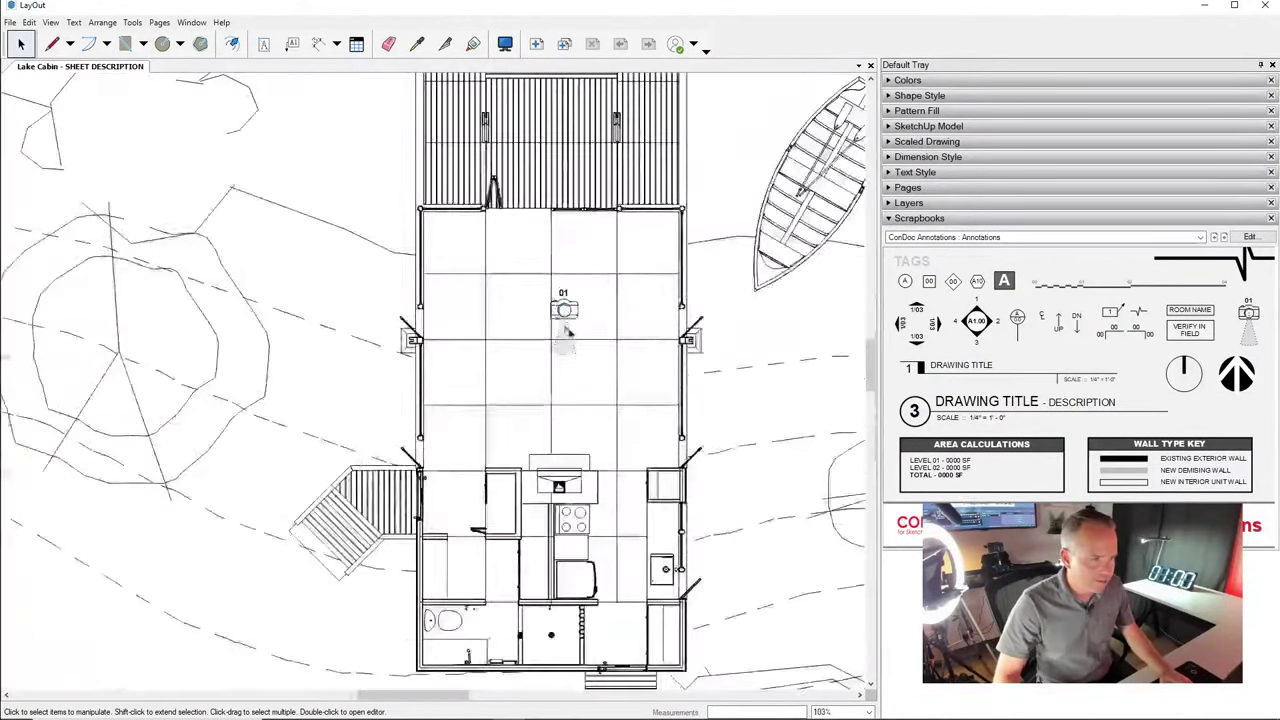
Rotate the interior camera tag's view cone diagonally toward the deck and move the tag closer to the kitchen
{"action": "left_click_drag", "start_coordinate": [562, 334], "coordinate": [490, 380]}
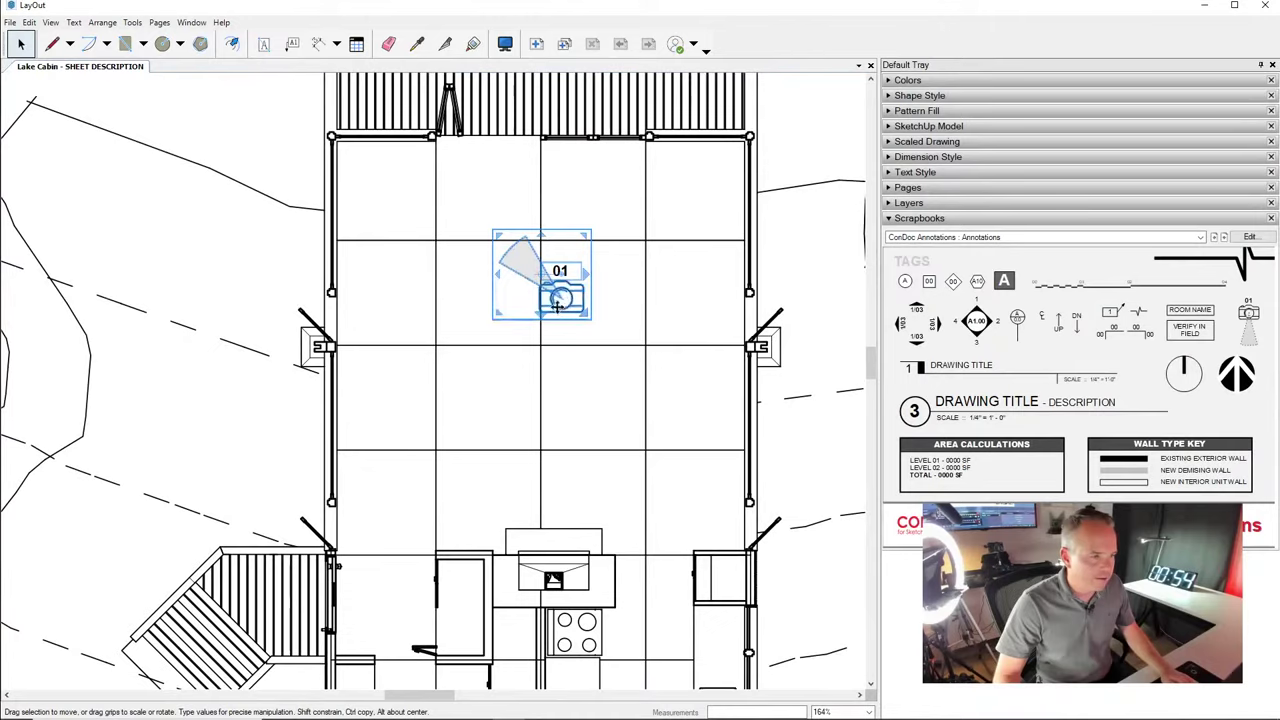
{"action": "left_click_drag", "start_coordinate": [557, 305], "coordinate": [591, 449]}
{"action": "scroll", "coordinate": [600, 366], "scroll_direction": "down", "scroll_amount": 6}
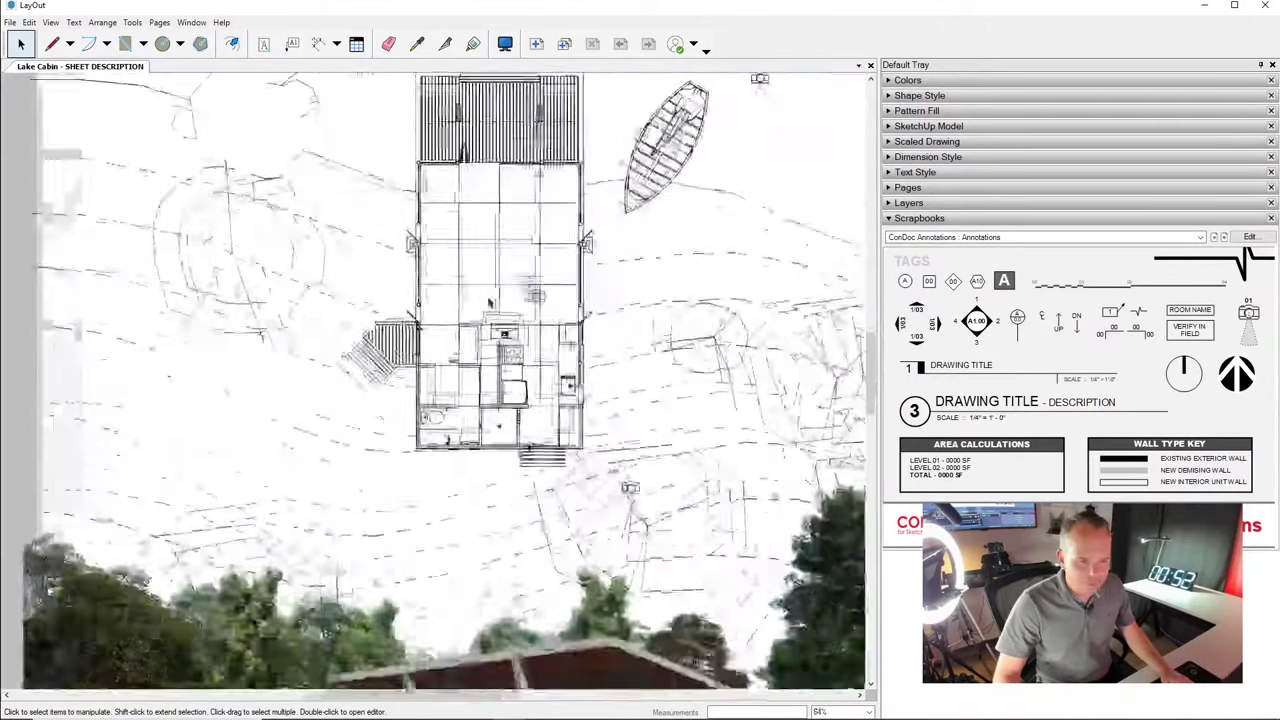
Place a graphic scale bar on the floor plan near the boat and a drawing title tag just above it
{"action": "scroll", "coordinate": [489, 303], "scroll_direction": "down", "scroll_amount": 1}
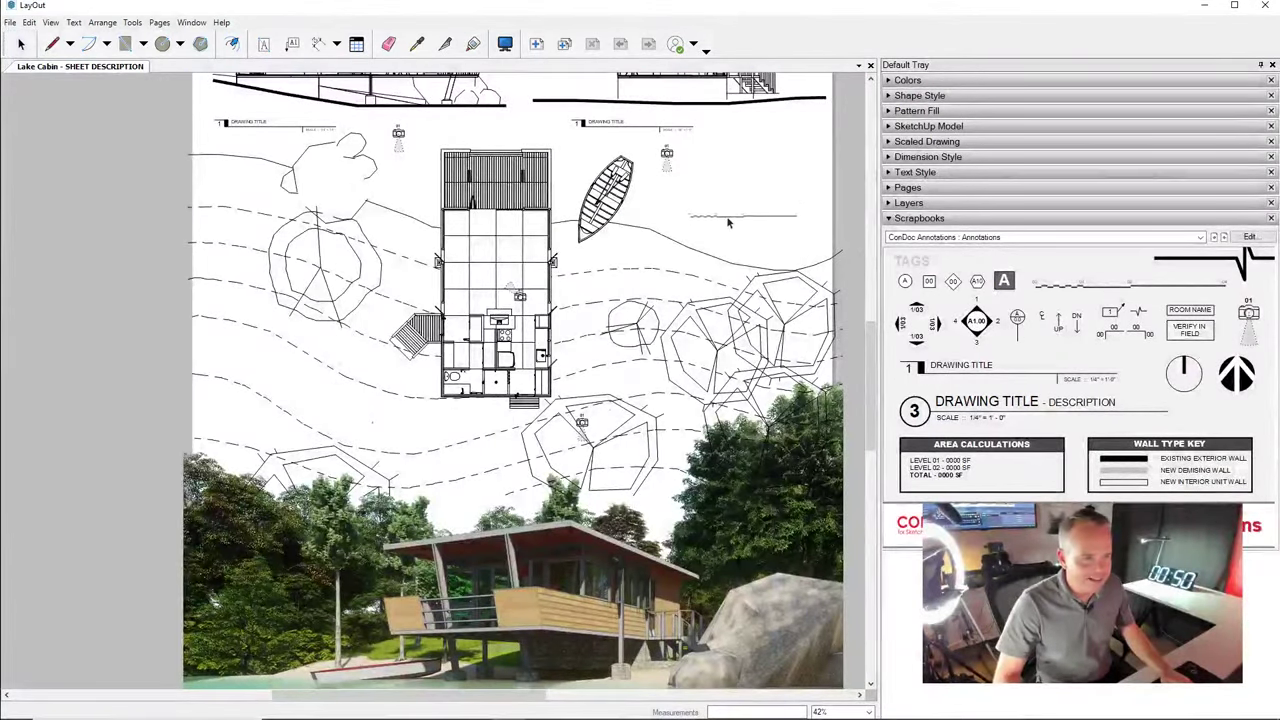
{"action": "left_click", "coordinate": [735, 213]}
{"action": "left_click", "coordinate": [980, 367]}
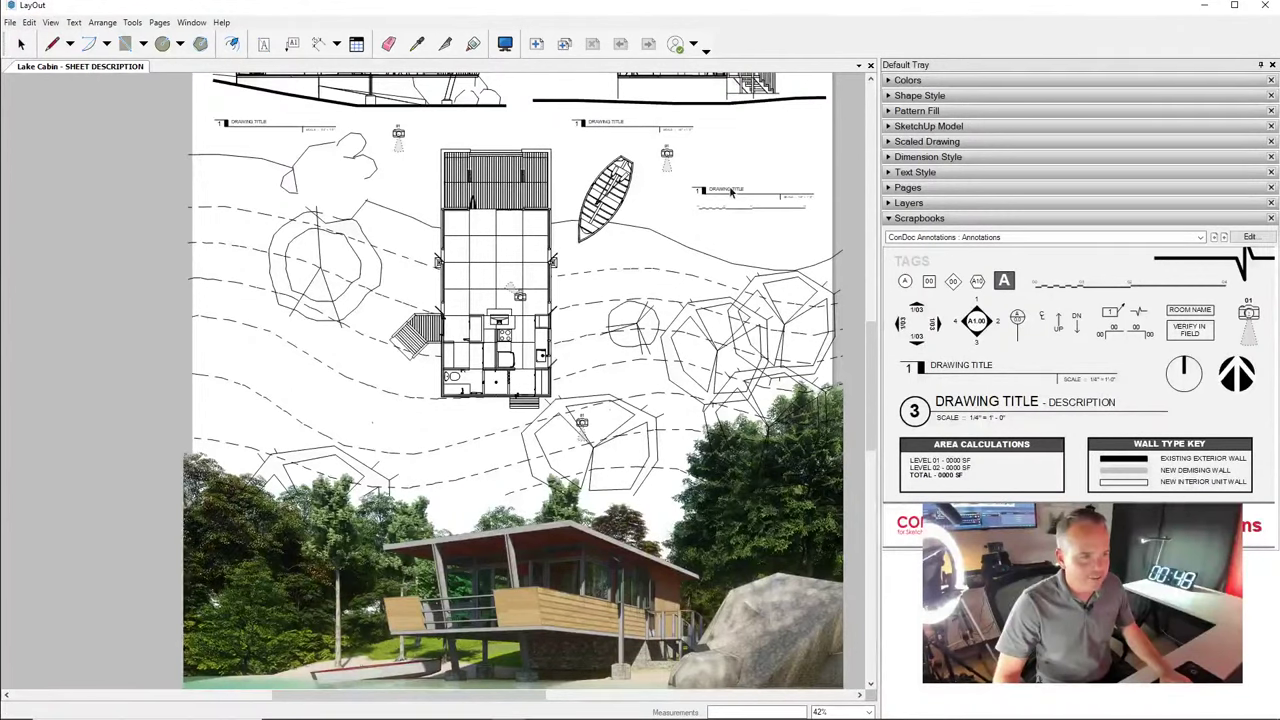
{"action": "key", "text": "Escape"}
{"action": "left_click", "coordinate": [961, 372]}
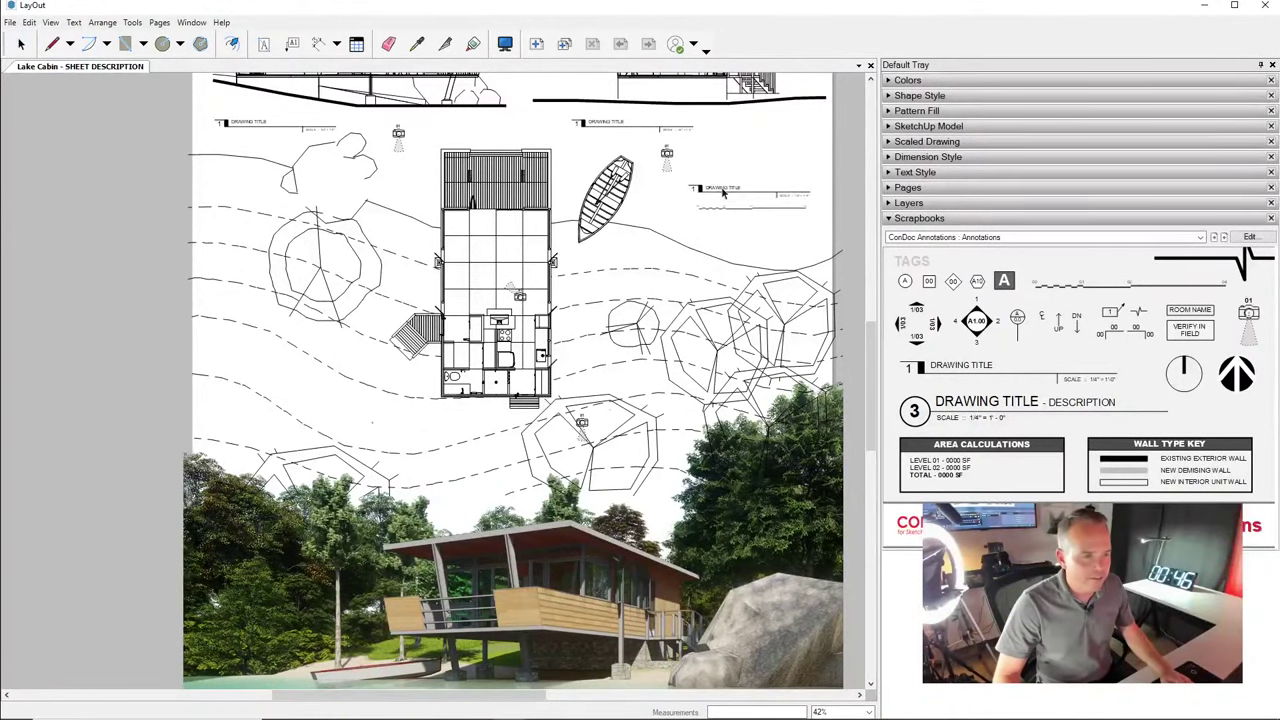
Place the solid black north arrow beside the floor plan's drawing title and leave the stamping mode
{"action": "left_click", "coordinate": [1236, 374]}
{"action": "scroll", "coordinate": [752, 234], "scroll_direction": "up", "scroll_amount": 1}
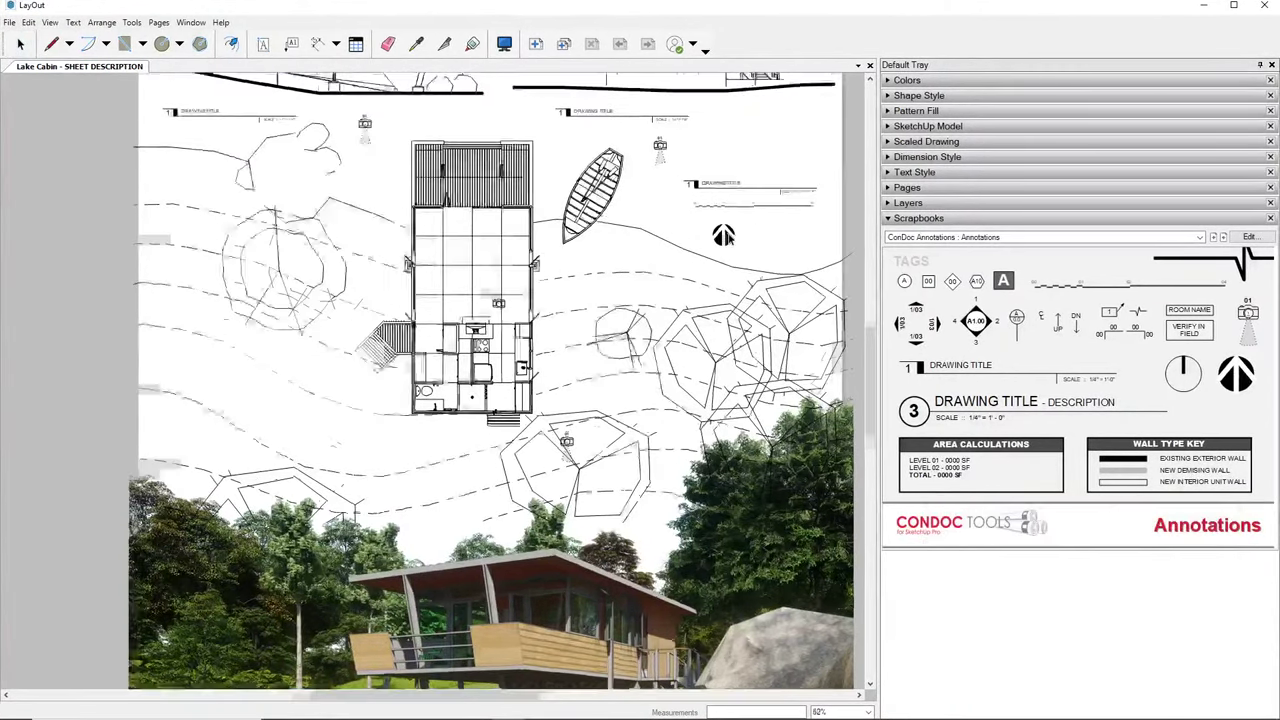
{"action": "scroll", "coordinate": [727, 236], "scroll_direction": "up", "scroll_amount": 1}
{"action": "scroll", "coordinate": [662, 195], "scroll_direction": "down", "scroll_amount": 4}
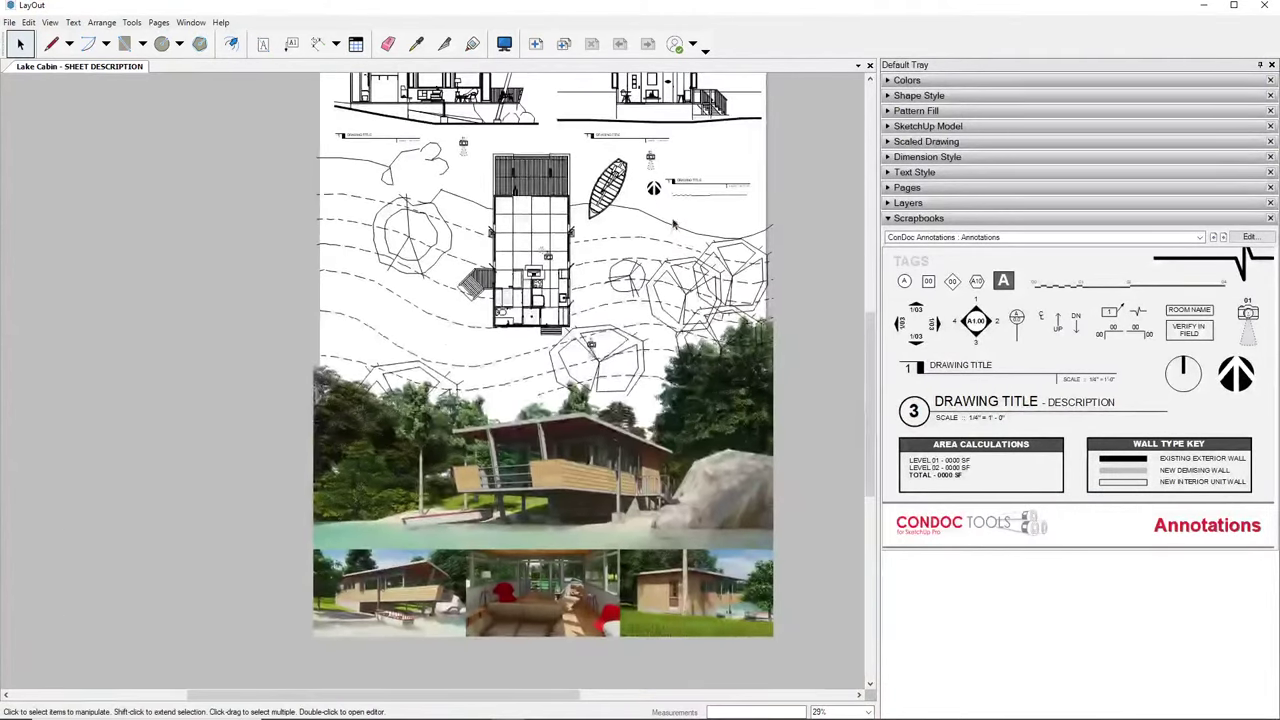
{"action": "key", "text": "space"}
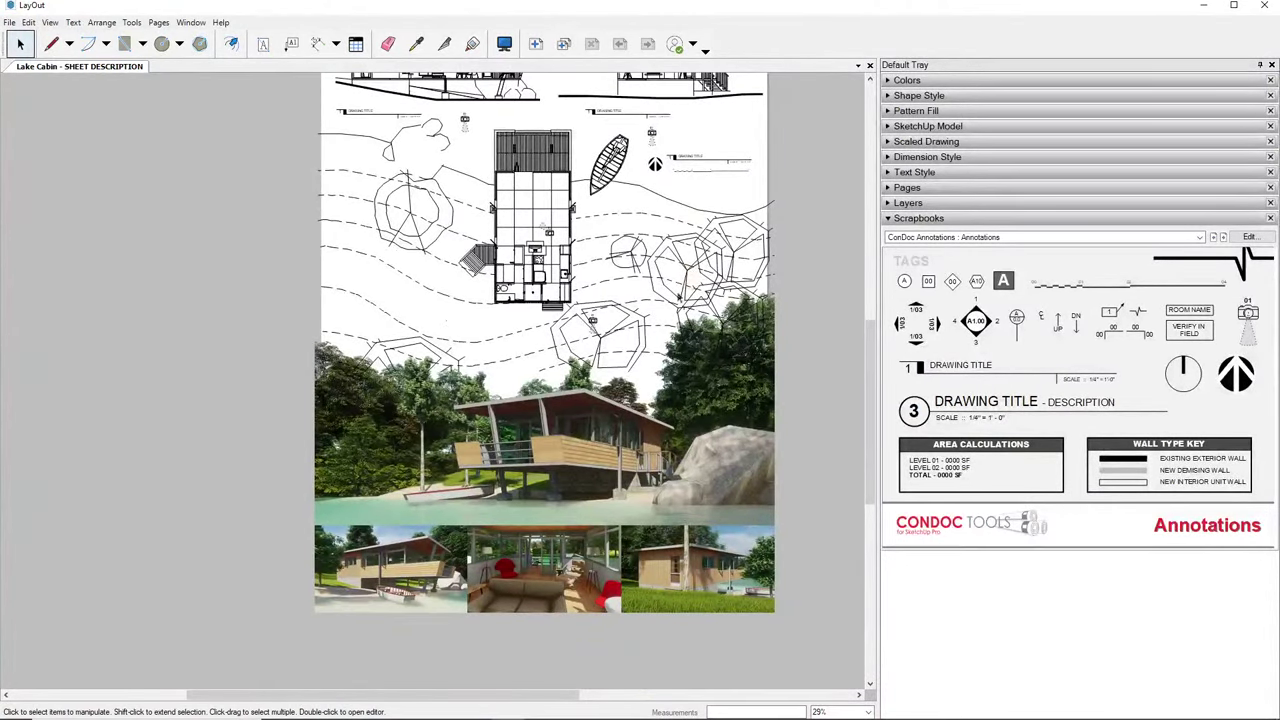
Add the text label 01 over the water in the lower-left corner of the large lake rendering
{"action": "middle_click_drag", "start_coordinate": [510, 263], "coordinate": [517, 239]}
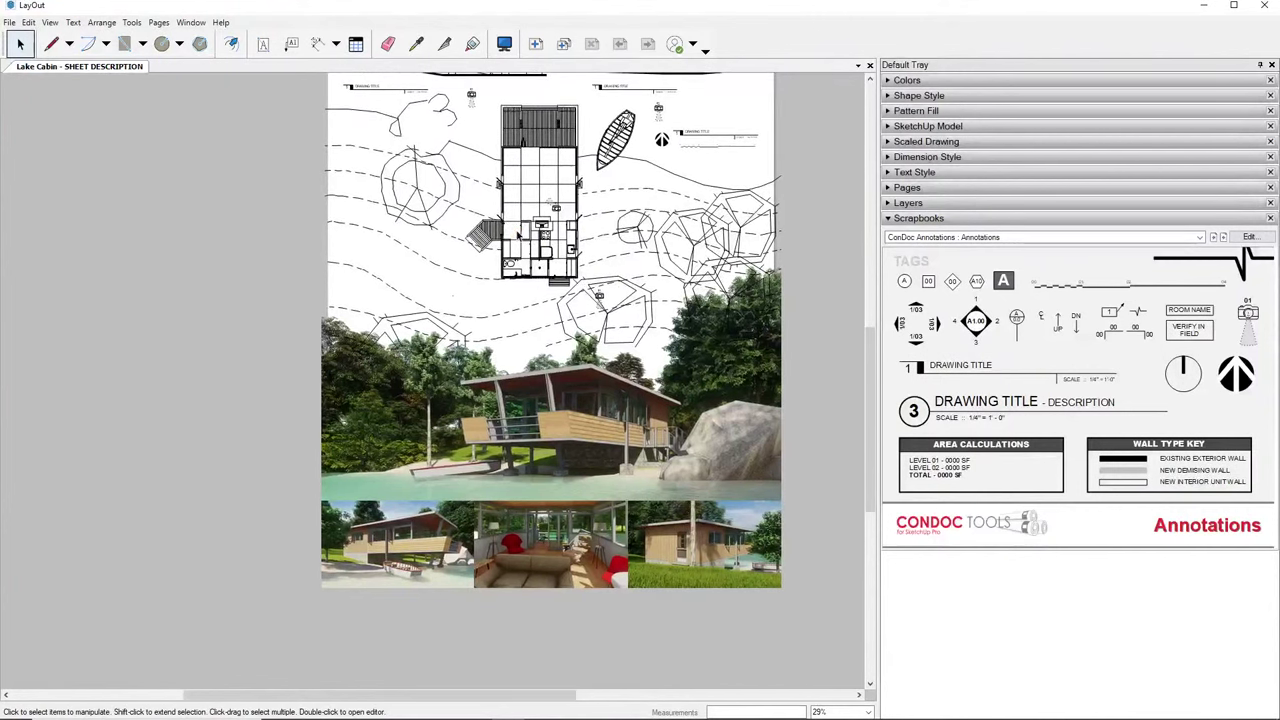
{"action": "scroll", "coordinate": [463, 438], "scroll_direction": "up", "scroll_amount": 1}
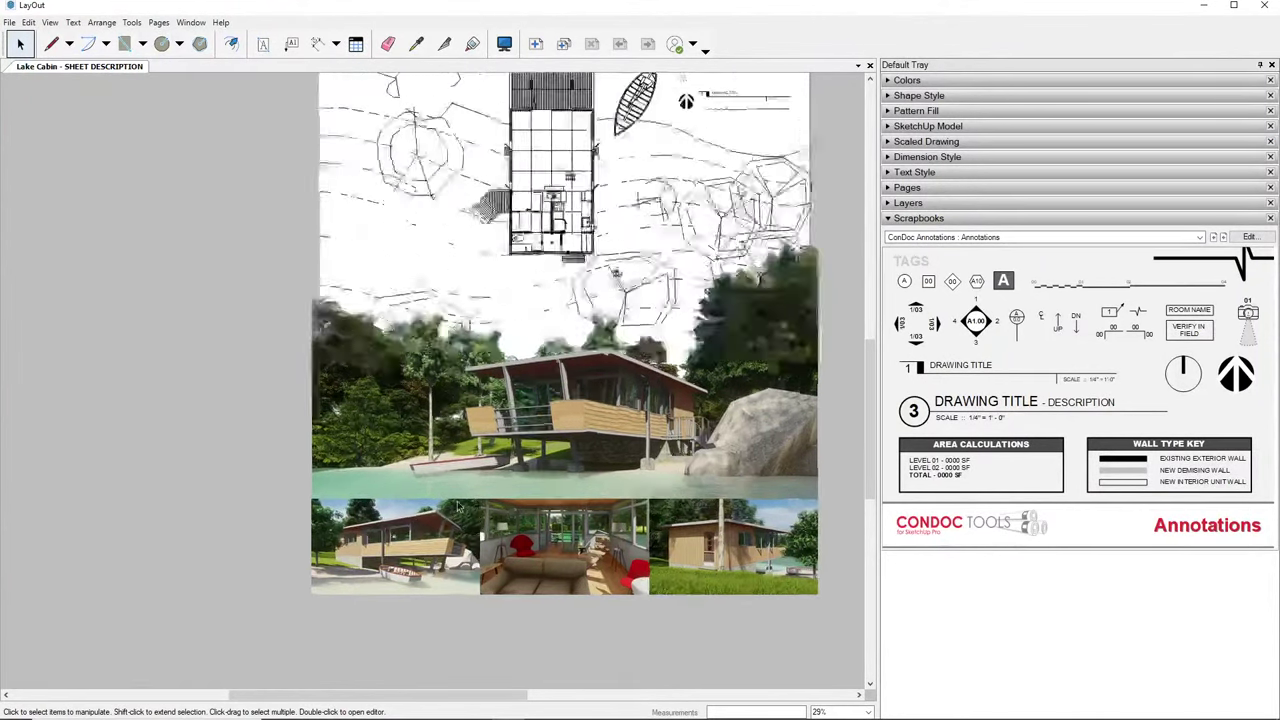
{"action": "scroll", "coordinate": [470, 430], "scroll_direction": "down", "scroll_amount": 1}
{"action": "middle_click_drag", "start_coordinate": [475, 390], "coordinate": [457, 438]}
{"action": "left_click", "coordinate": [263, 44]}
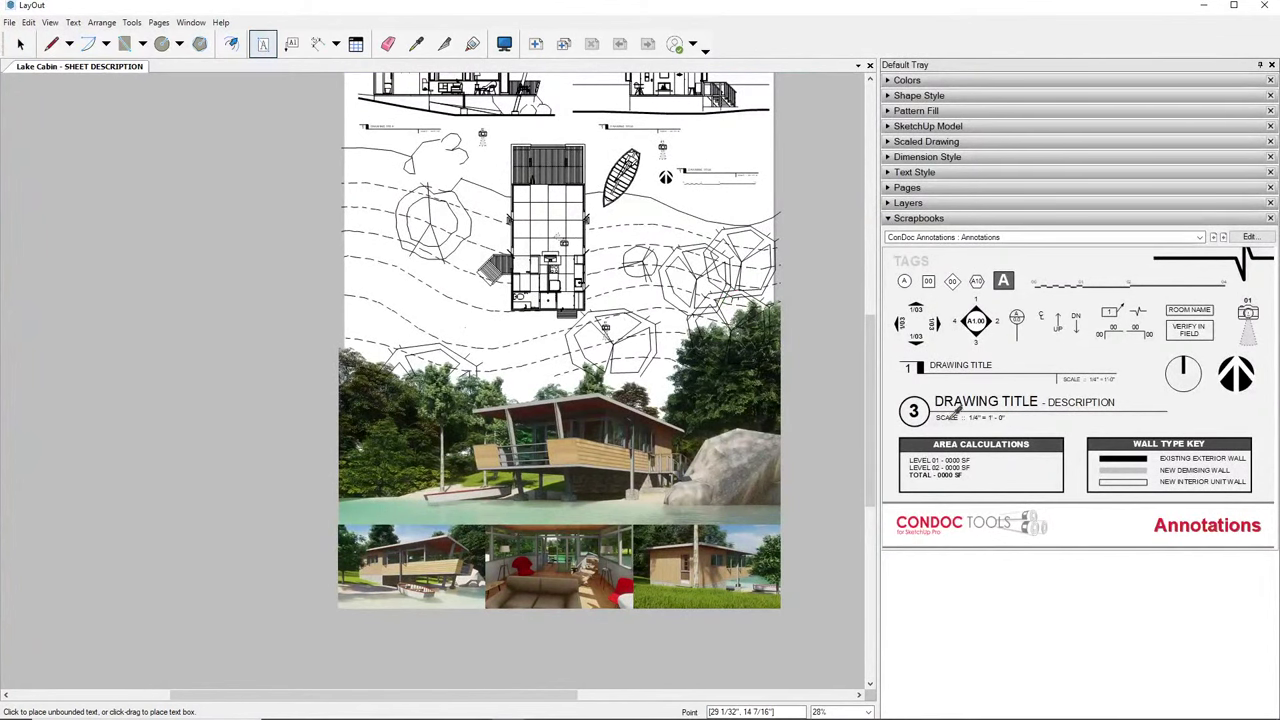
{"action": "scroll", "coordinate": [406, 595], "scroll_direction": "up", "scroll_amount": 5}
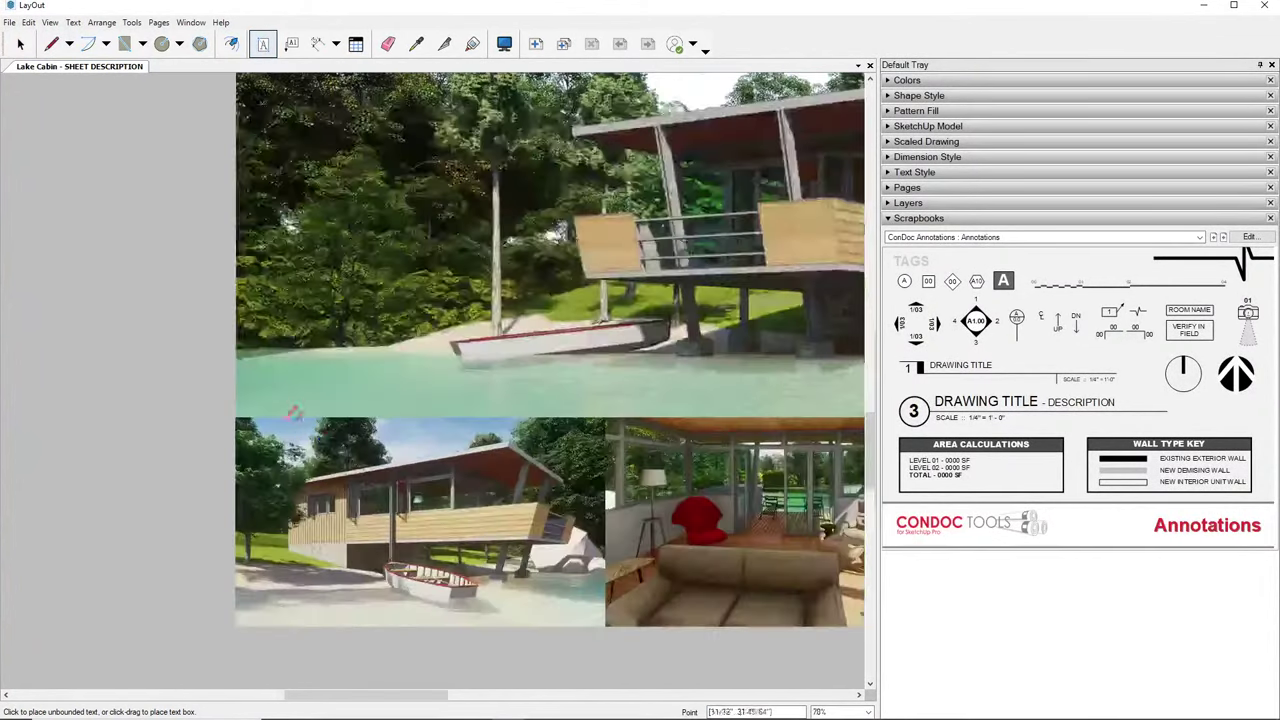
{"action": "key", "text": "Escape"}
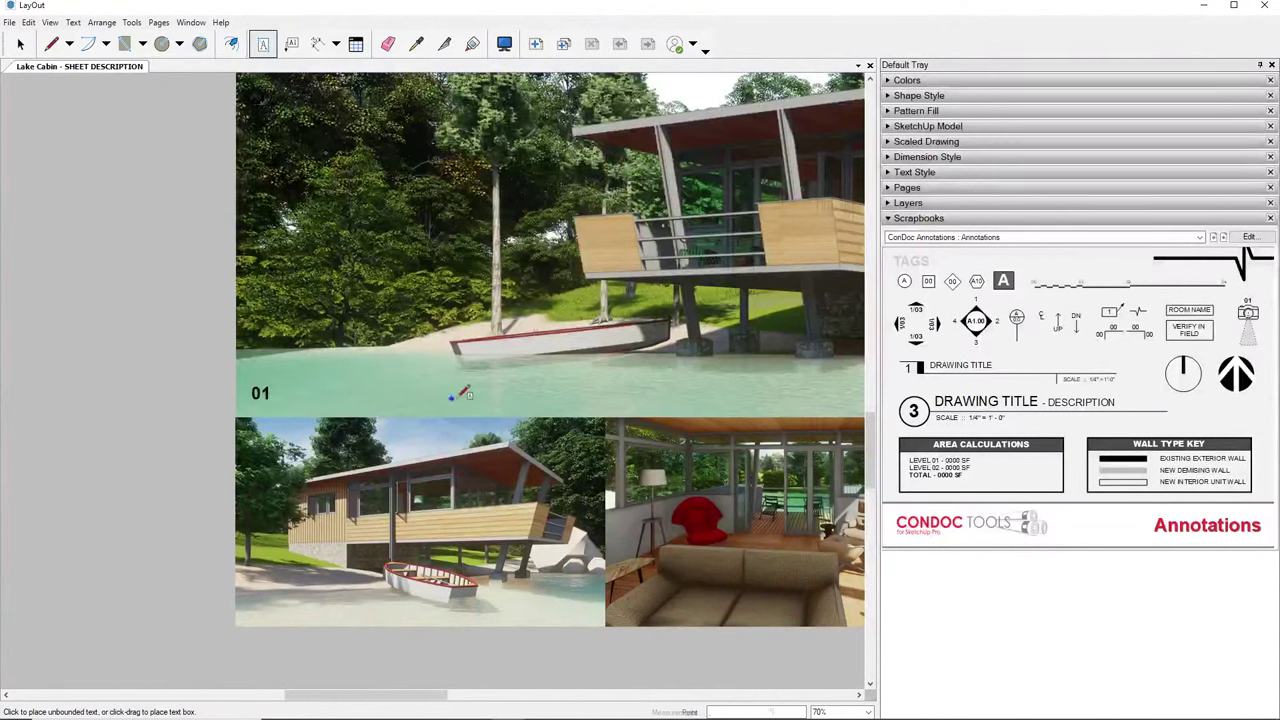
Copy the 01 label into the lower-left corner of each of the three small renderings along the bottom of the sheet
{"action": "scroll", "coordinate": [262, 393], "scroll_direction": "up", "scroll_amount": 3}
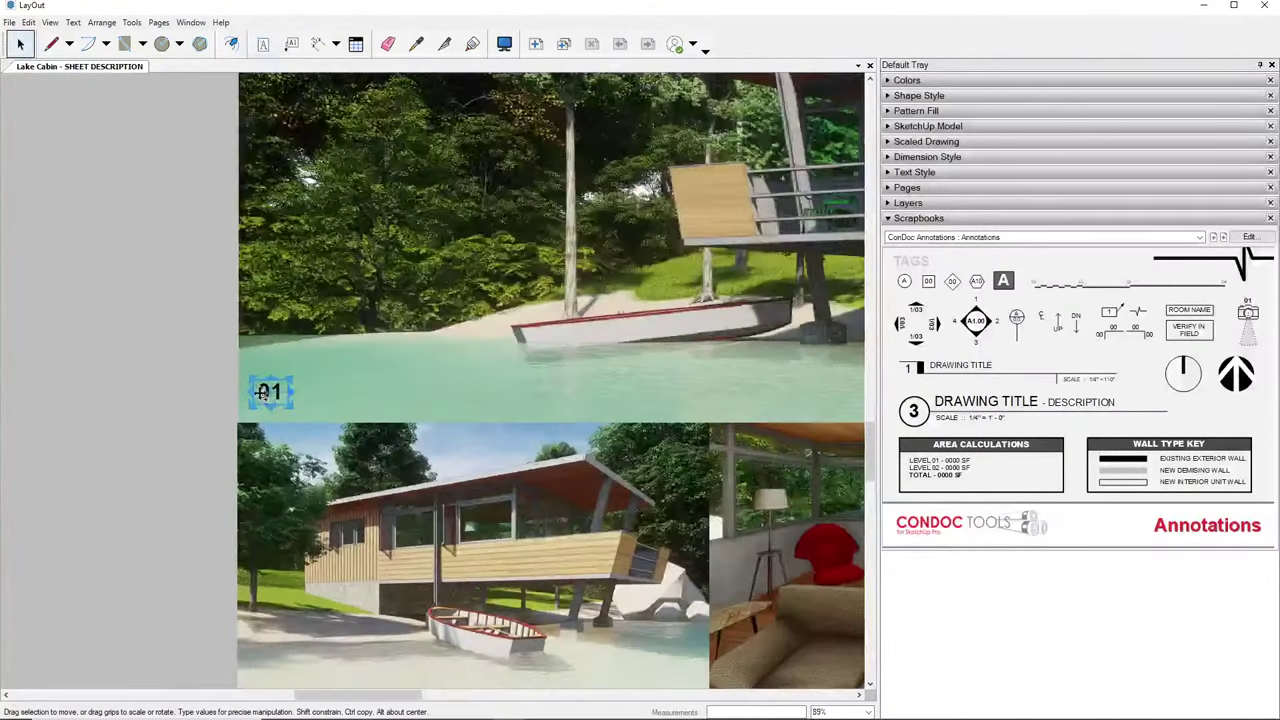
{"action": "left_click_drag", "start_coordinate": [261, 393], "coordinate": [299, 663], "text": "ctrl"}
{"action": "middle_click_drag", "start_coordinate": [299, 663], "coordinate": [279, 509]}
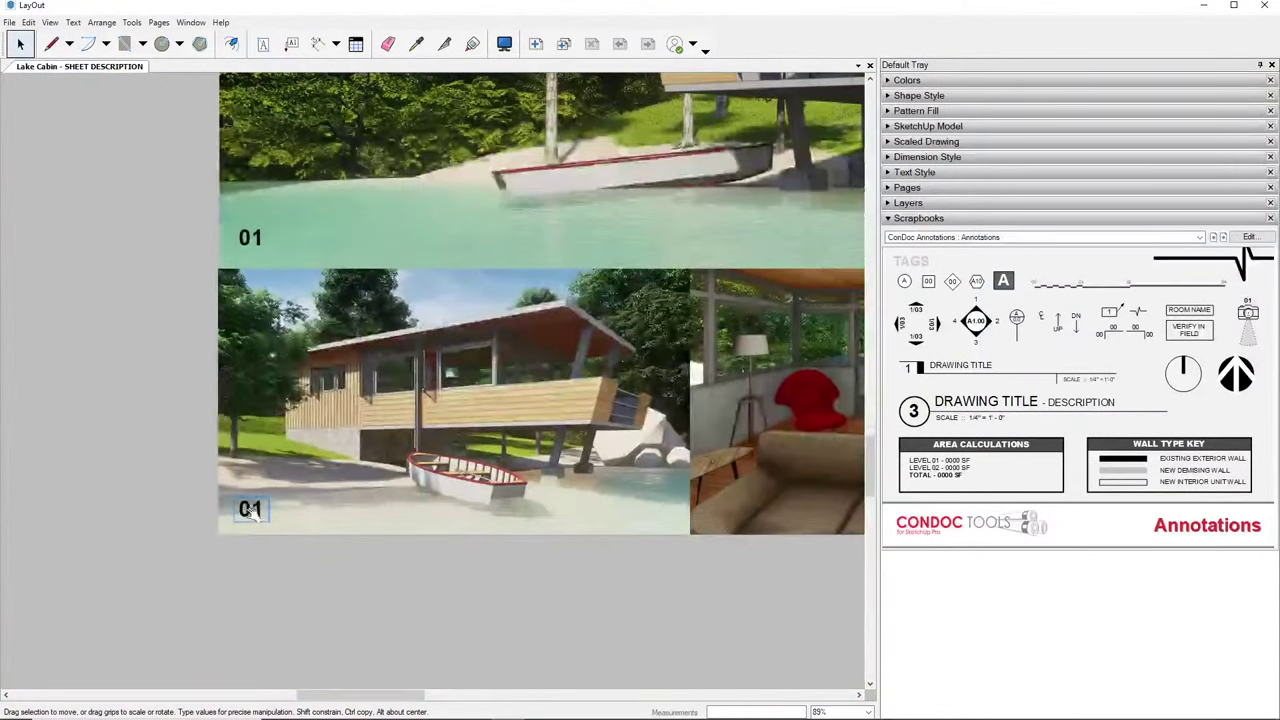
{"action": "scroll", "coordinate": [233, 523], "scroll_direction": "down", "scroll_amount": 4}
{"action": "left_click_drag", "start_coordinate": [236, 521], "coordinate": [508, 521], "text": "ctrl"}
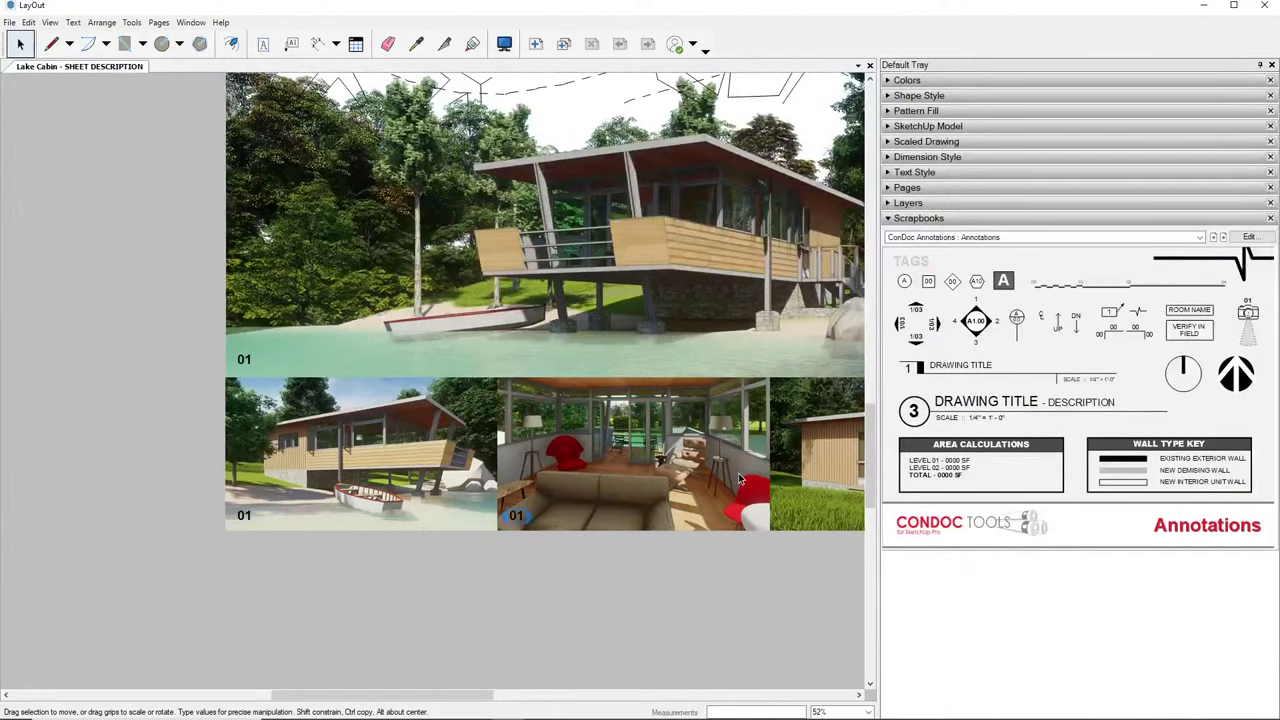
Export all pages as Lake Cabin.pdf to the TEMP folder with high output resolution and JPEG compression, showing the export in the PDF viewer
{"action": "scroll", "coordinate": [740, 480], "scroll_direction": "down", "scroll_amount": 5}
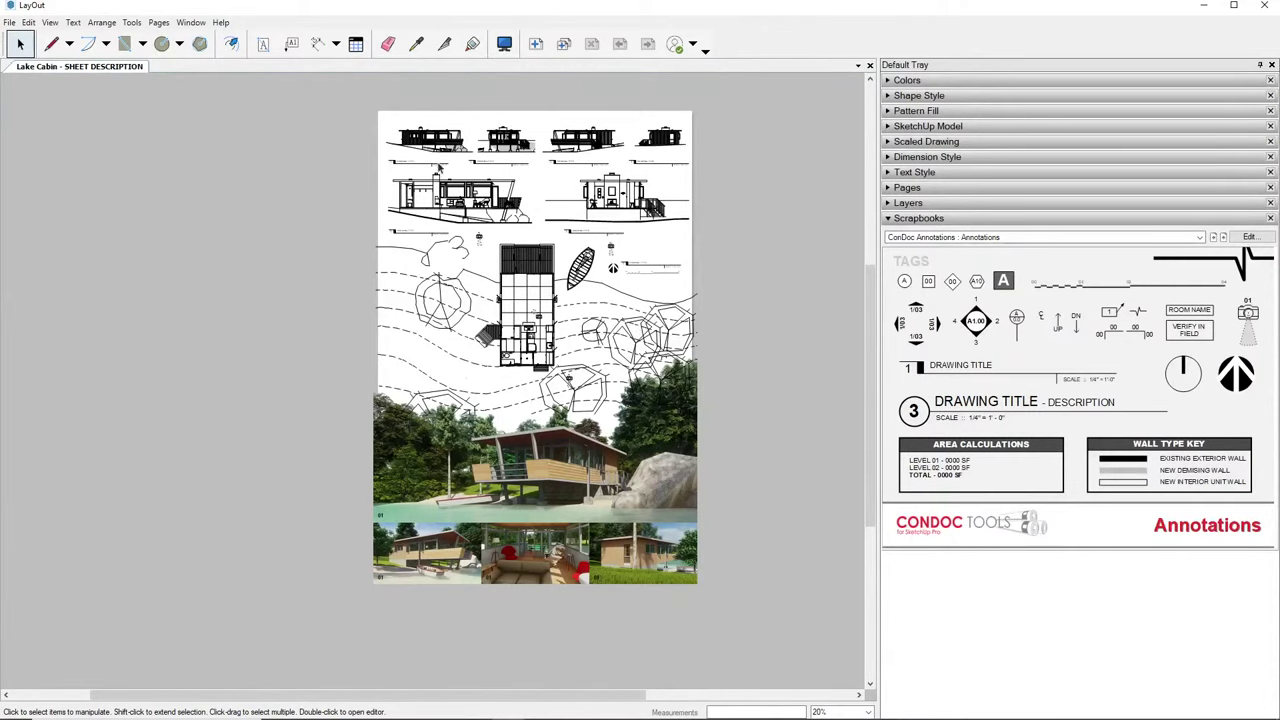
{"action": "left_click", "coordinate": [9, 22]}
{"action": "mouse_move", "coordinate": [120, 237]}
{"action": "left_click", "coordinate": [247, 257]}
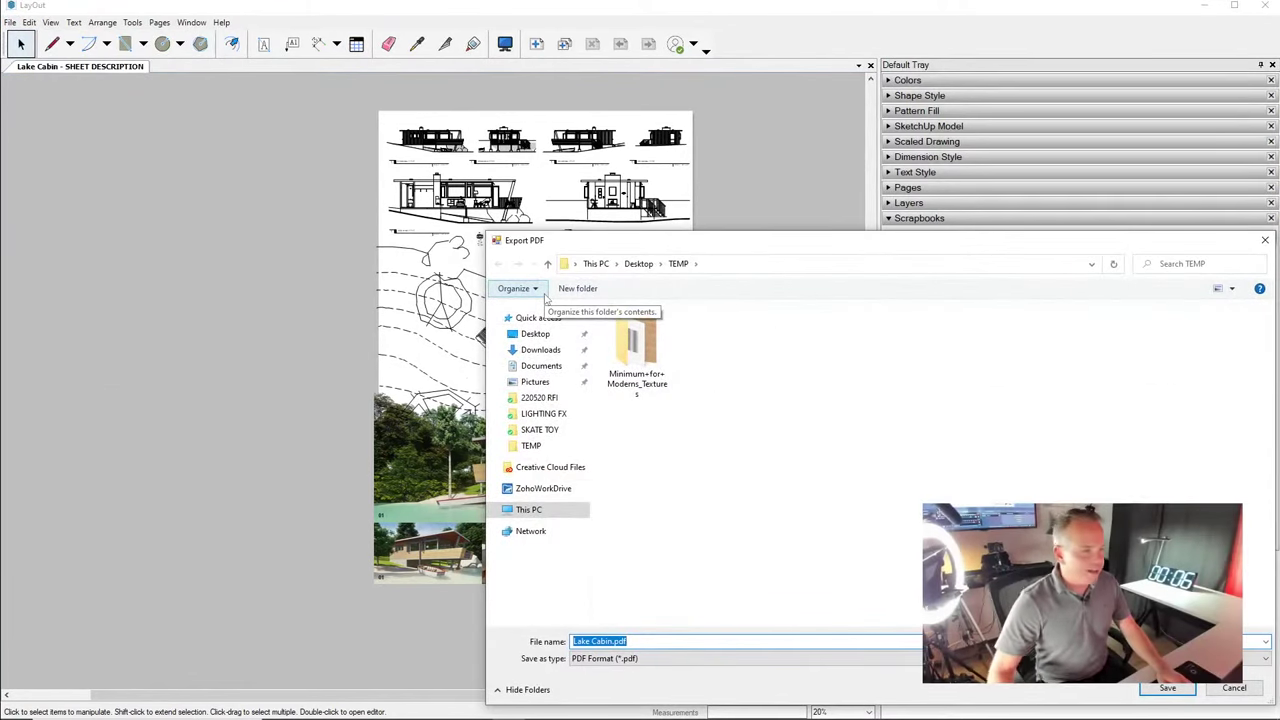
{"action": "left_click", "coordinate": [1160, 690]}
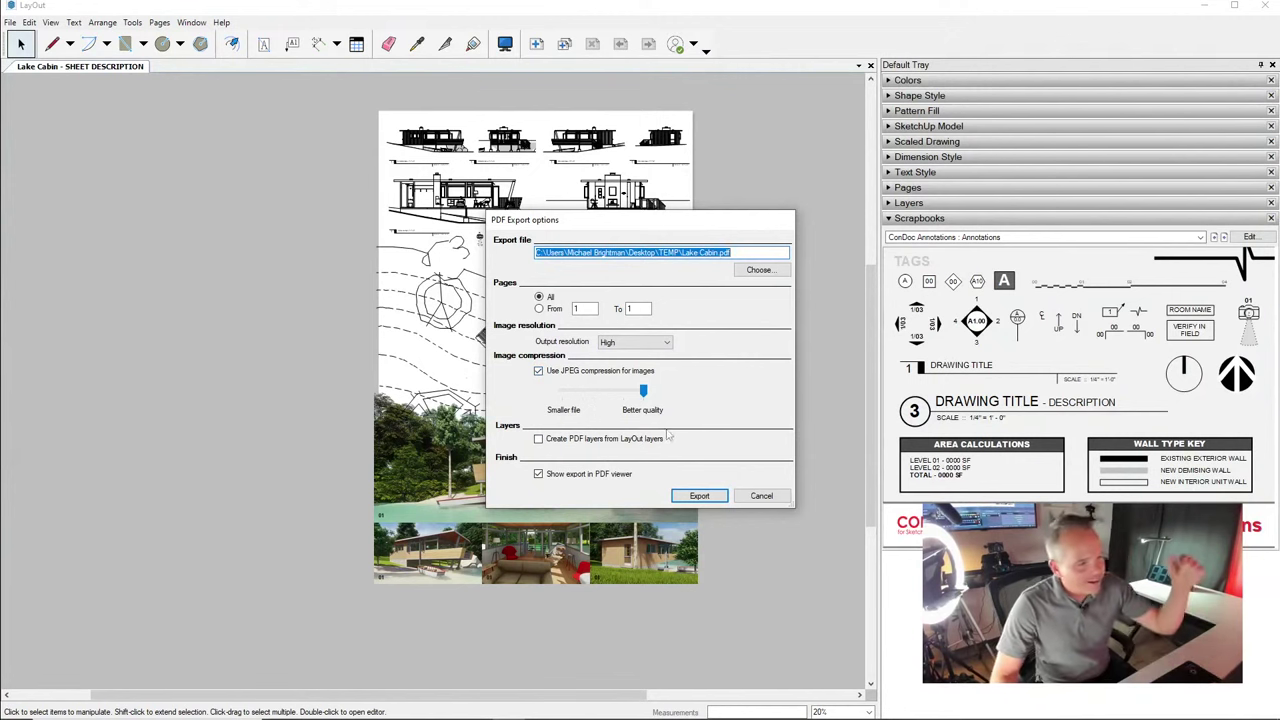
{"action": "left_click", "coordinate": [699, 495]}
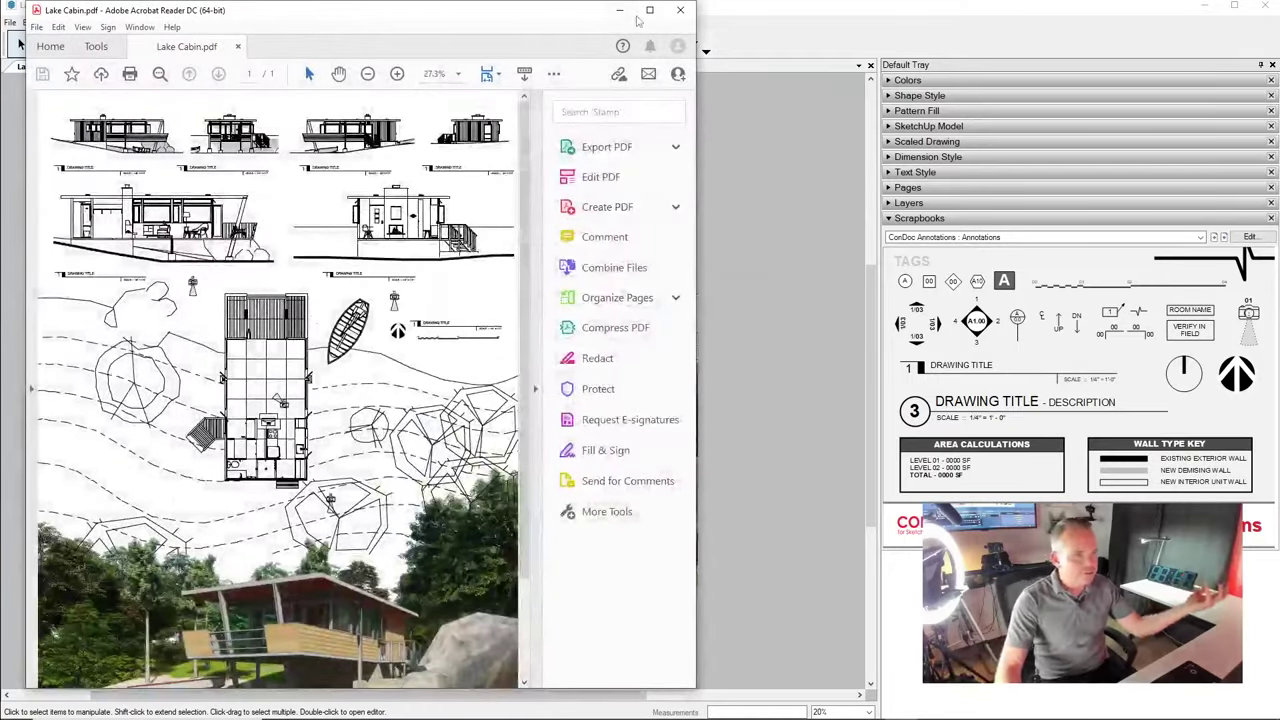
Enlarge the Acrobat Reader window to full screen and examine the whole exported sheet
{"action": "left_click", "coordinate": [649, 10]}
{"action": "scroll", "coordinate": [634, 337], "scroll_direction": "down", "scroll_amount": 5, "text": "ctrl"}
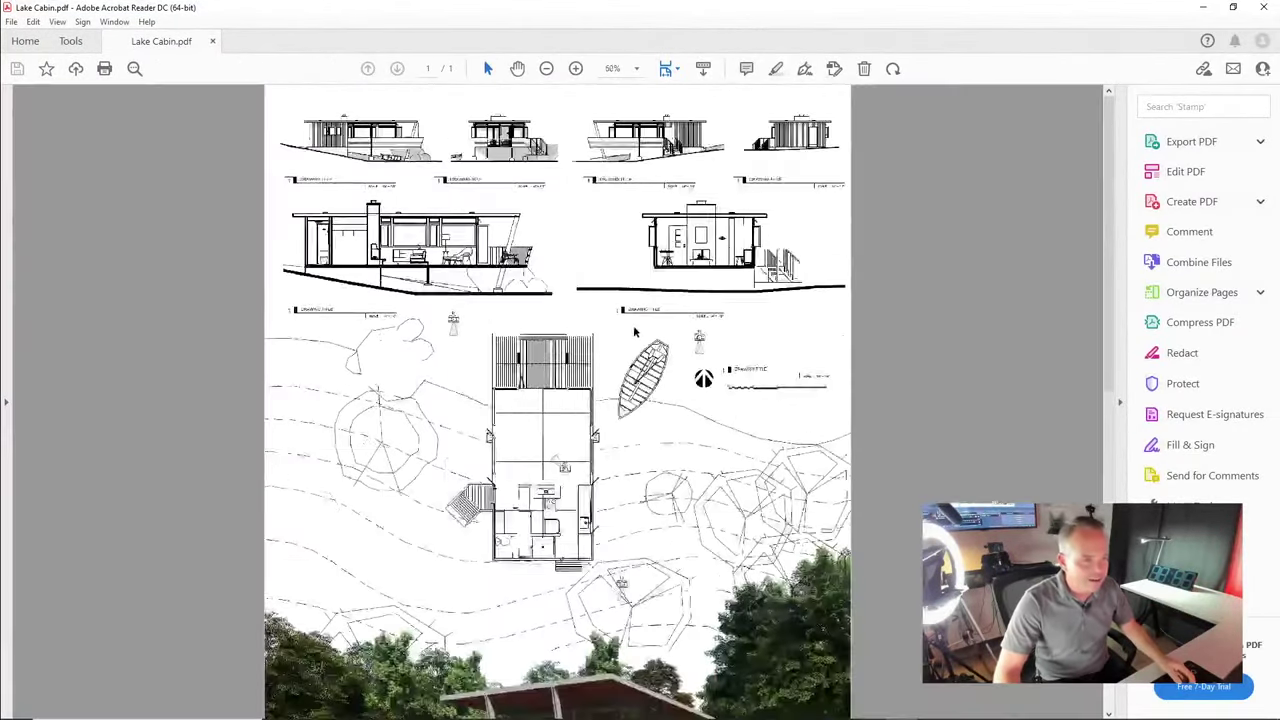
{"action": "scroll", "coordinate": [634, 333], "scroll_direction": "up", "scroll_amount": 2, "text": "ctrl"}
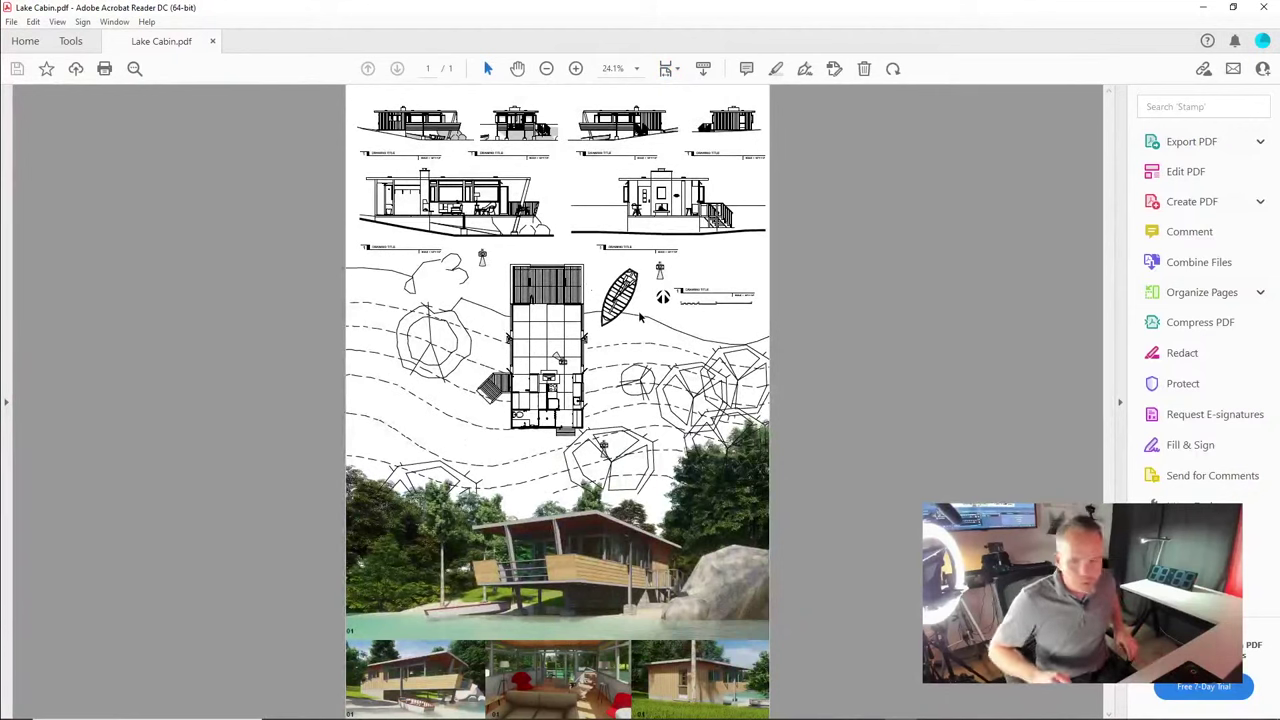